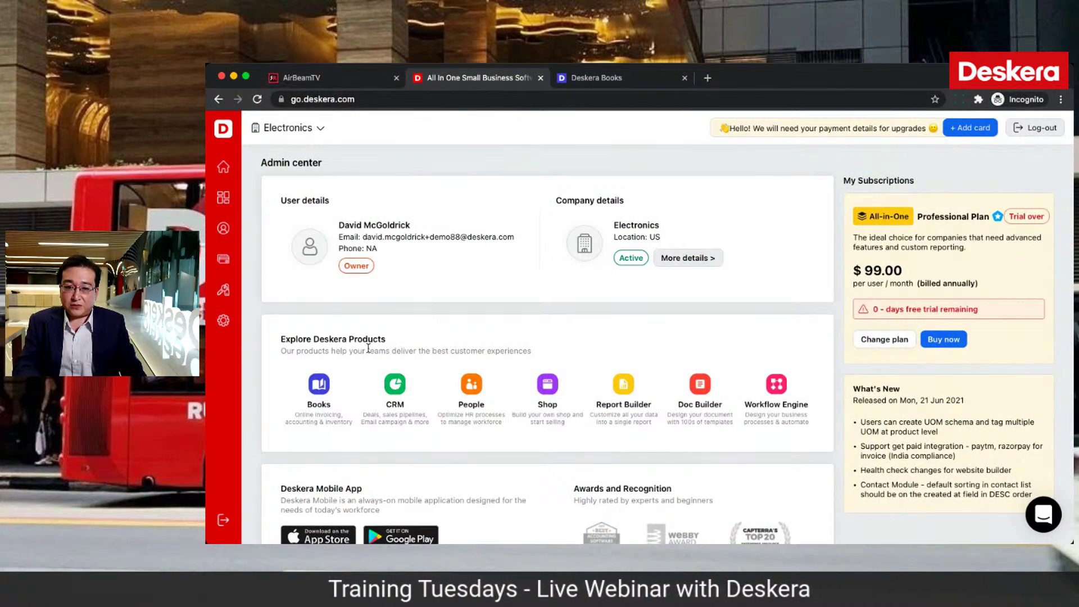
# Step: Launch Deskera Books from the admin center and open the Electronics Accounting overview
pyautogui.click(318, 386)
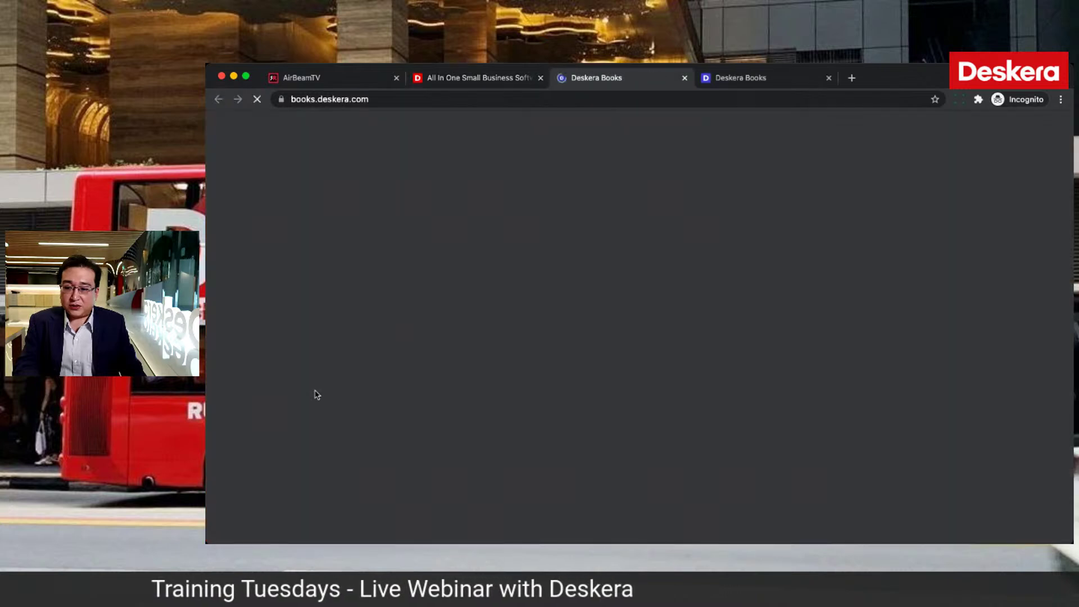
pyautogui.click(685, 78)
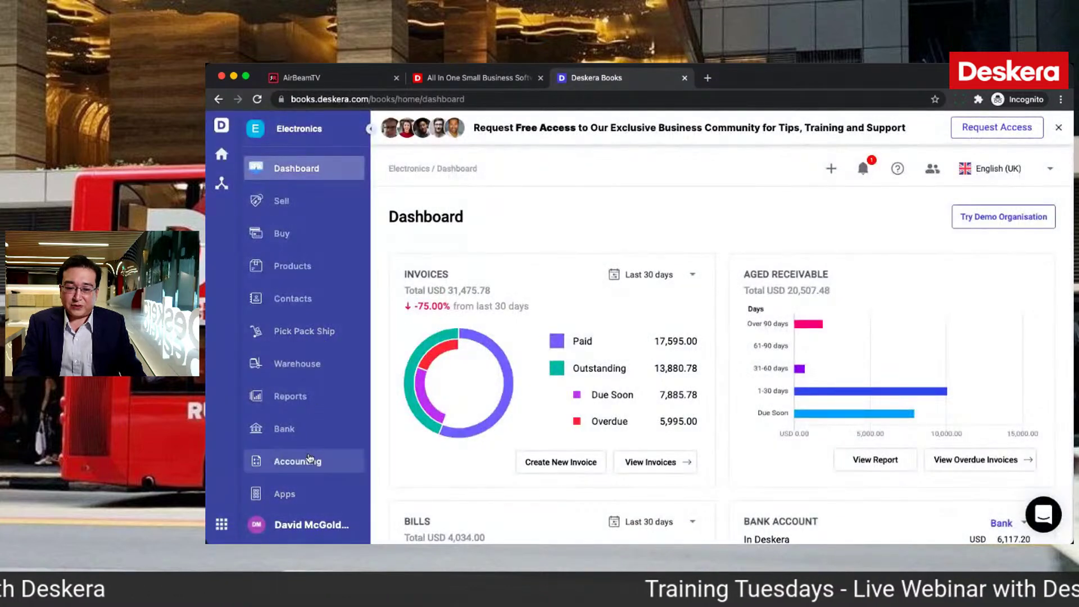
pyautogui.click(309, 458)
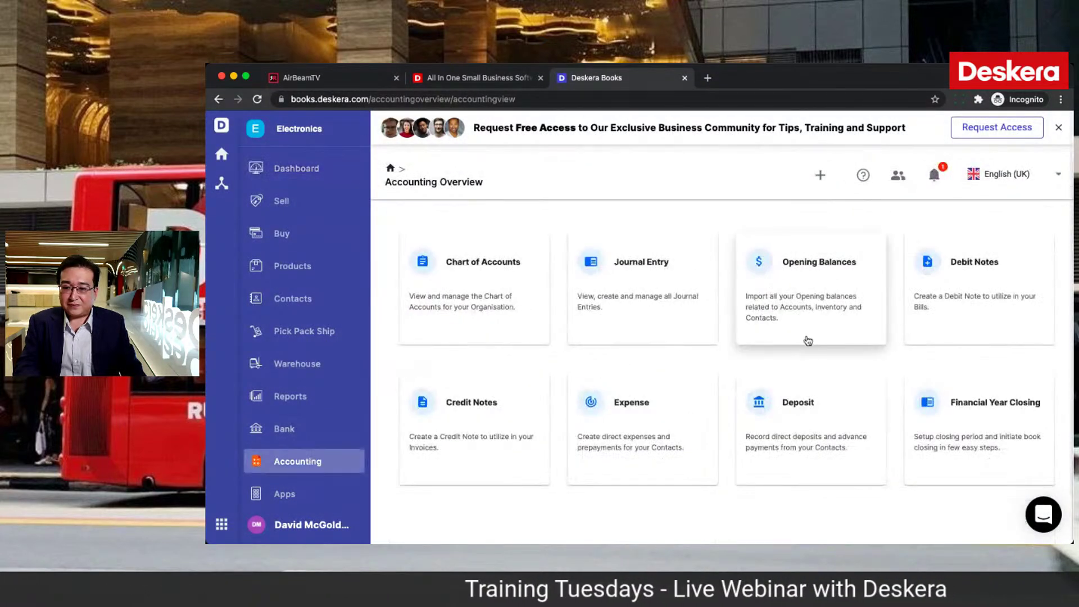
# Step: Open the Debit Notes list and look at the Create Debit Note form's contact field
pyautogui.click(975, 306)
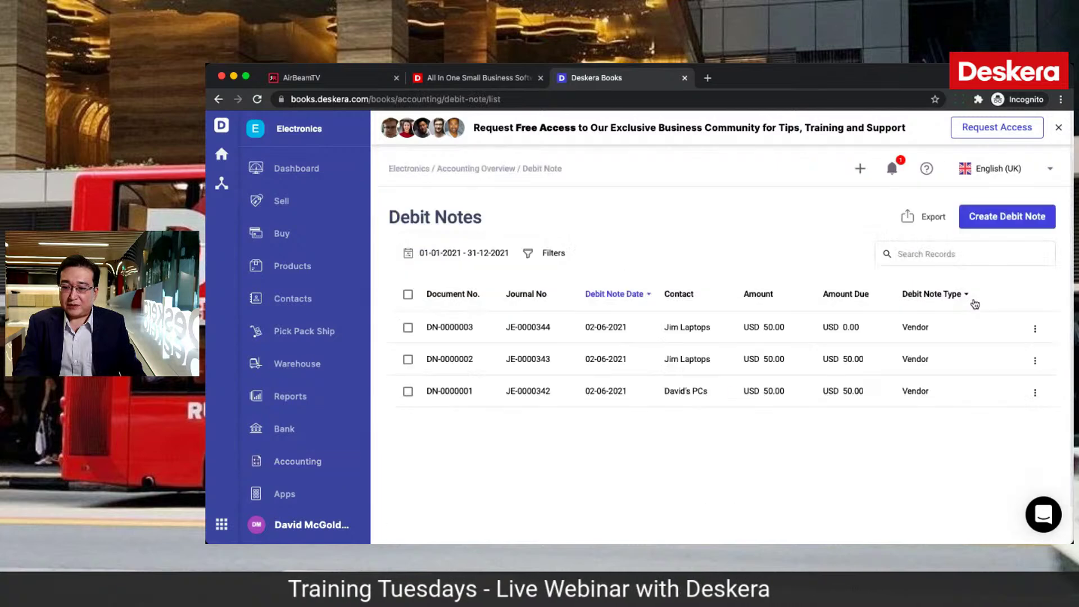
pyautogui.click(995, 216)
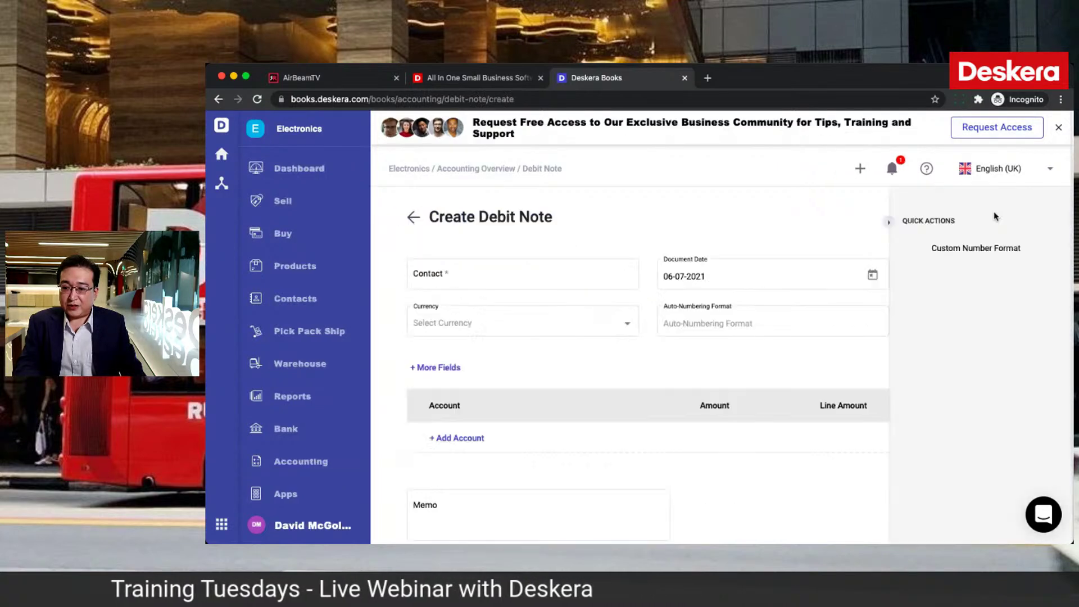
pyautogui.click(615, 274)
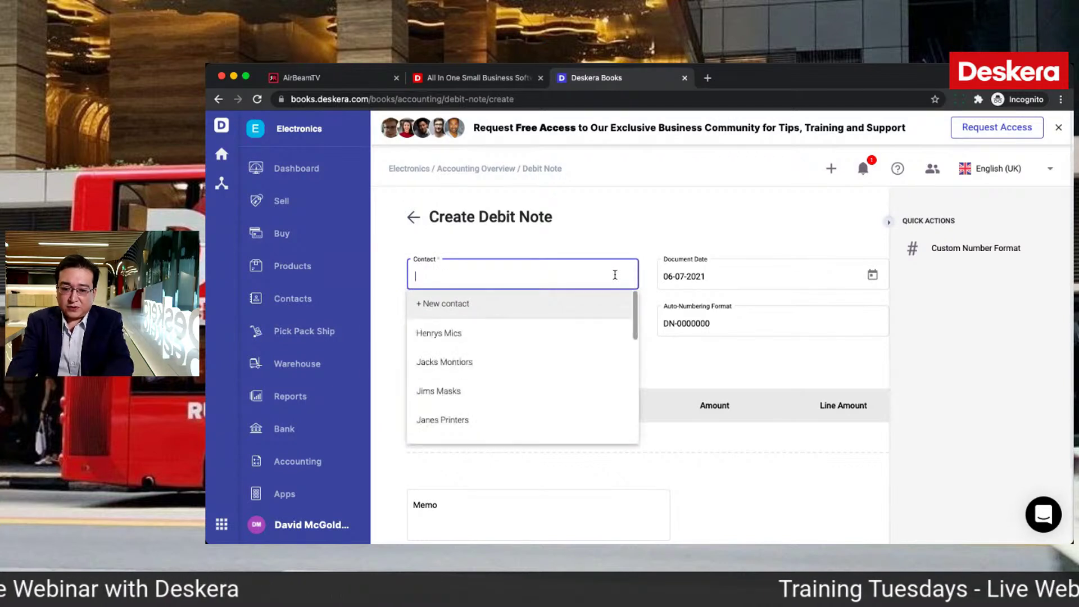
# Step: Browse the Buy bills list, then go back to Debit Notes through Accounting
pyautogui.click(285, 233)
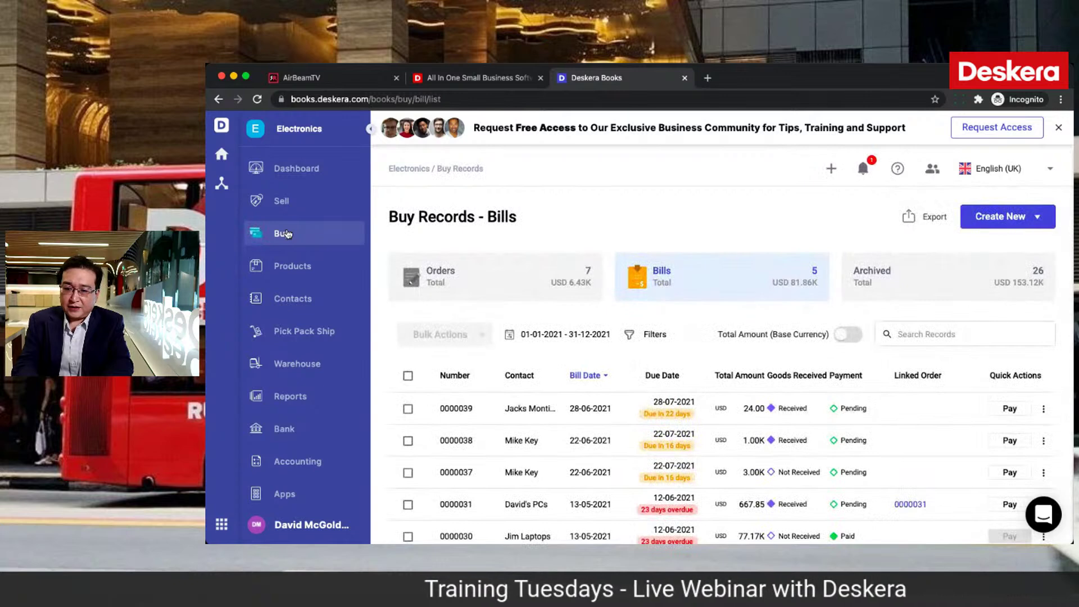
pyautogui.scroll(-1, 770, 462)
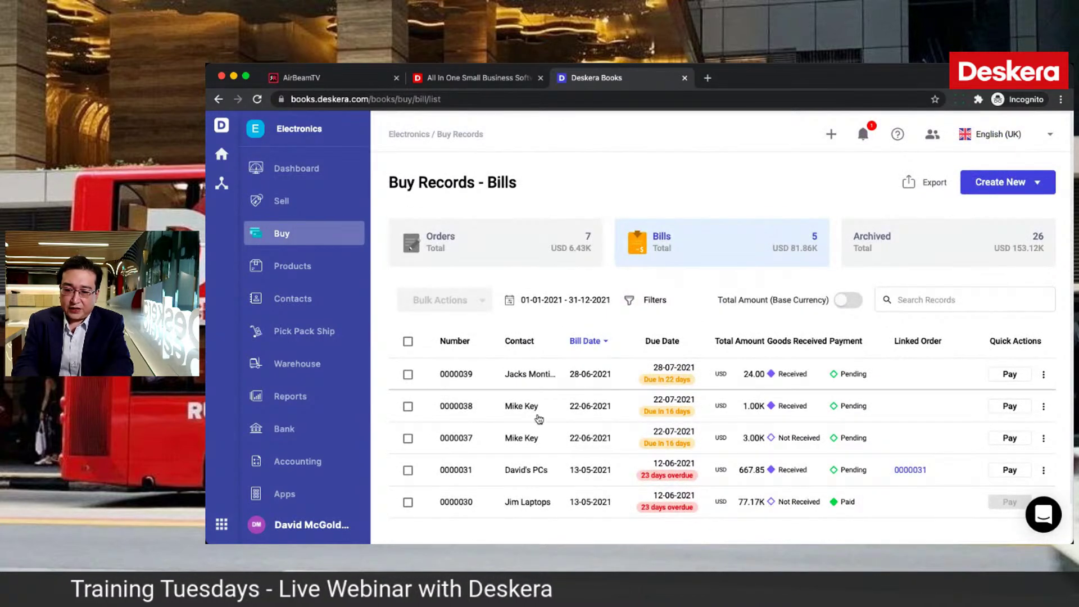
pyautogui.click(308, 462)
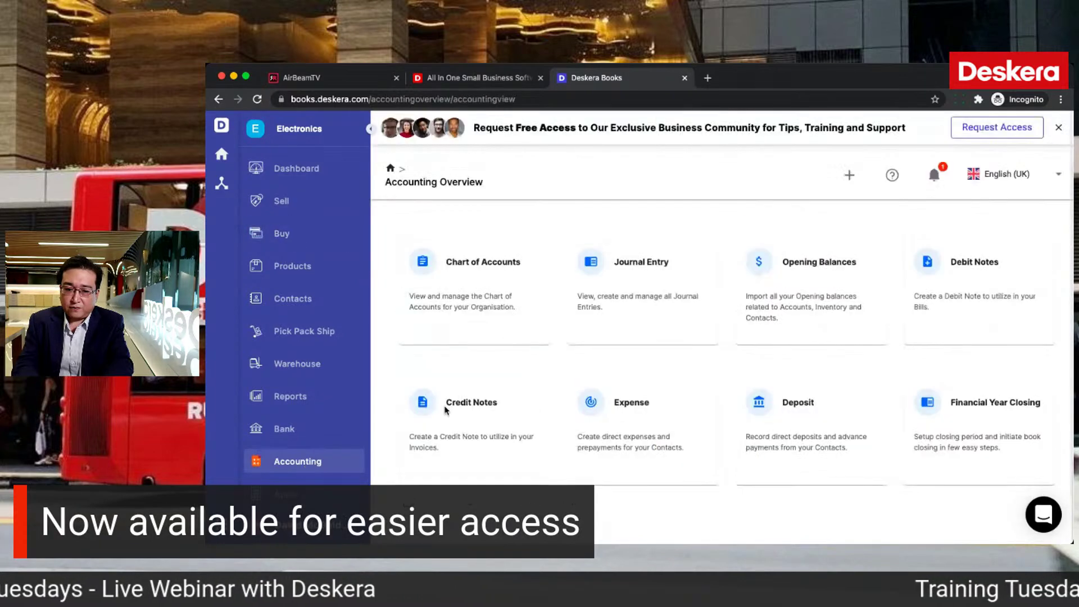
pyautogui.click(967, 282)
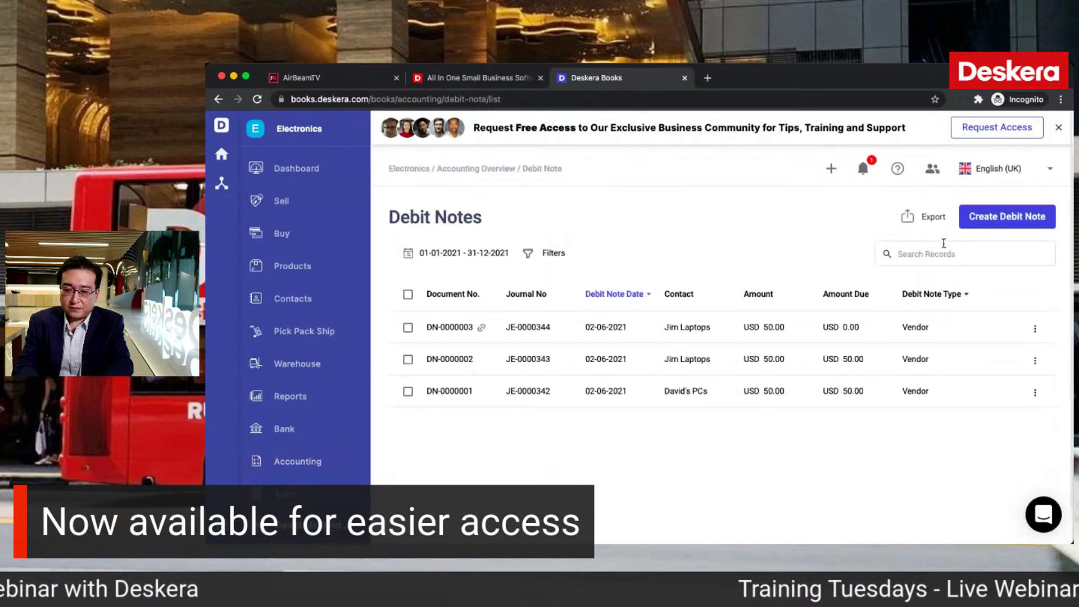
# Step: Start a debit note for contact Jacks Montiors in USD and save its custom fields
pyautogui.click(989, 216)
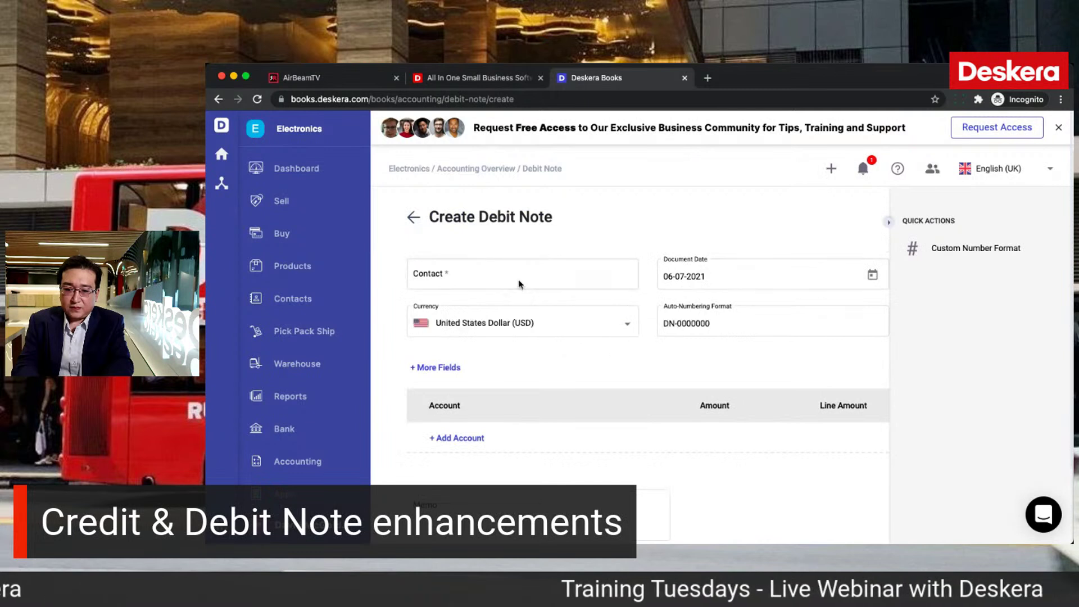
pyautogui.click(519, 285)
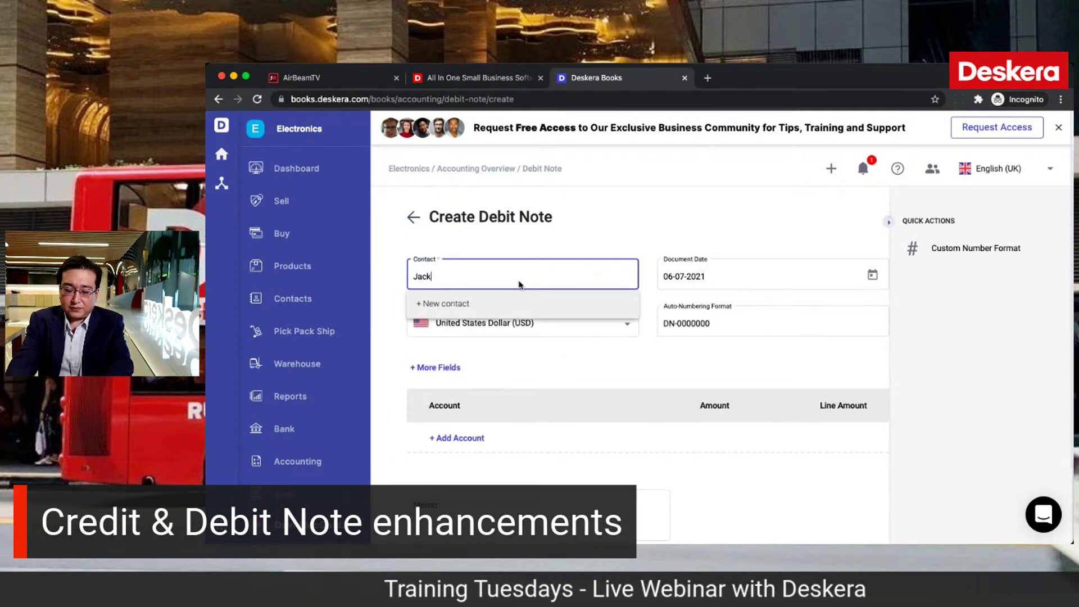
pyautogui.write('Jack')
pyautogui.click(543, 335)
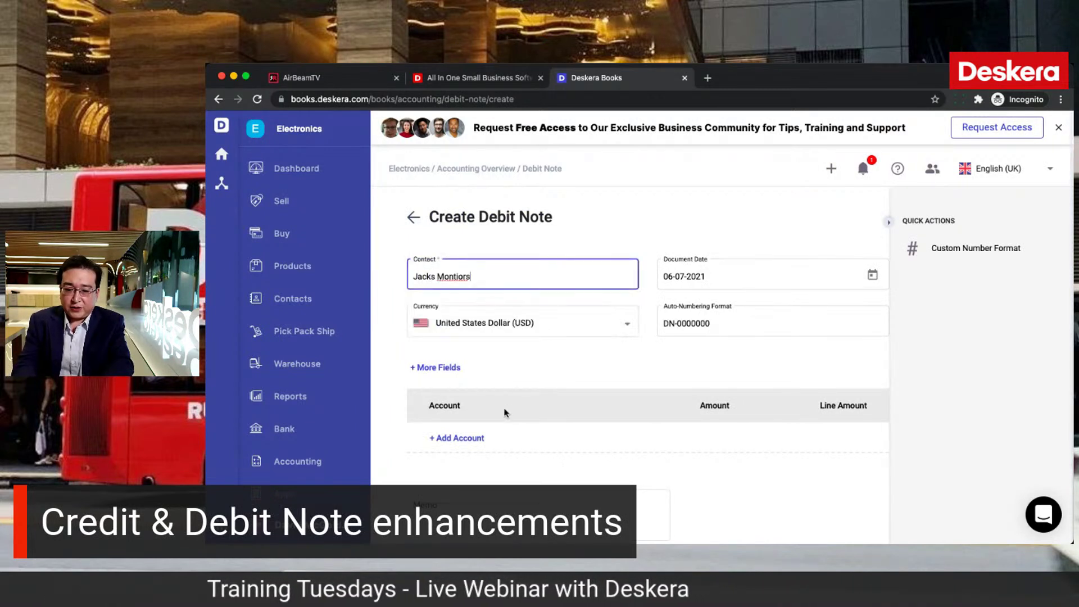
pyautogui.click(551, 355)
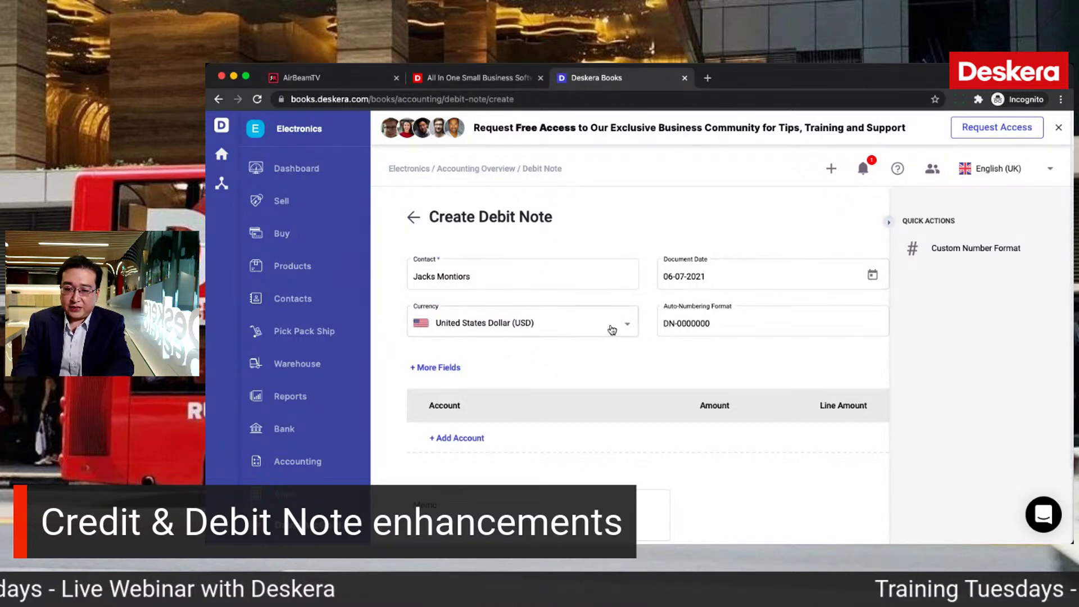
pyautogui.click(611, 330)
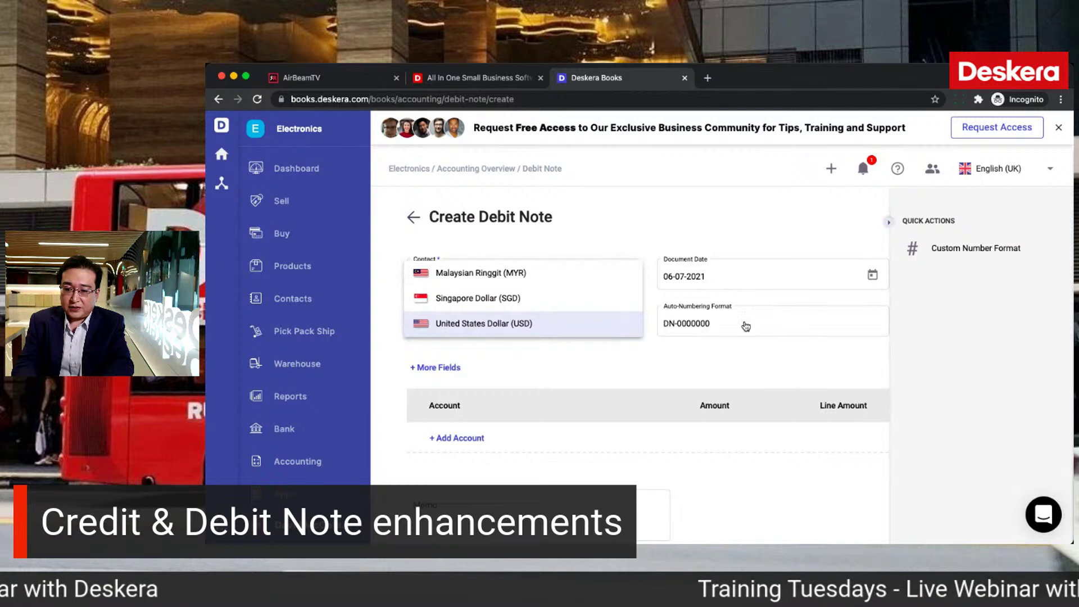
pyautogui.click(746, 326)
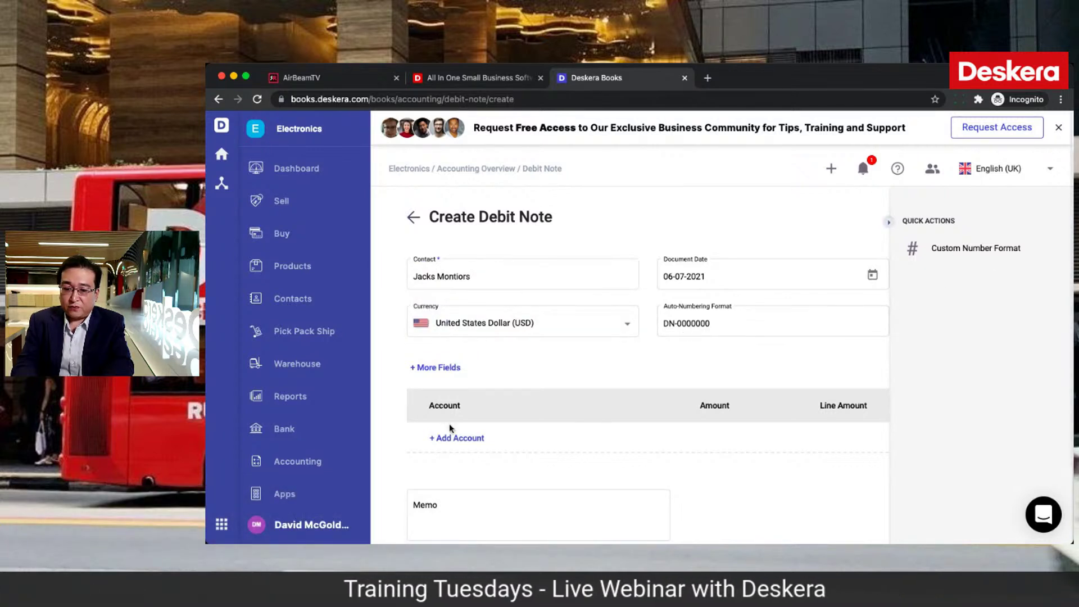
pyautogui.click(440, 368)
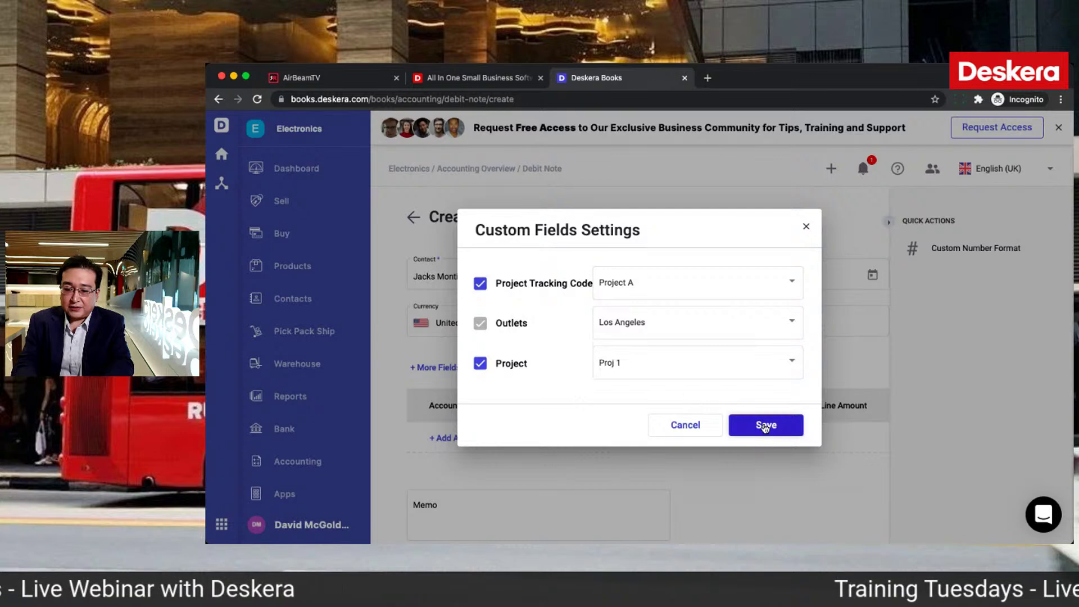
pyautogui.click(766, 425)
# Step: Add a Test account line of 100.00 and save the debit note as DN-0000004
pyautogui.scroll(-1, 629, 466)
pyautogui.scroll(-1, 628, 466)
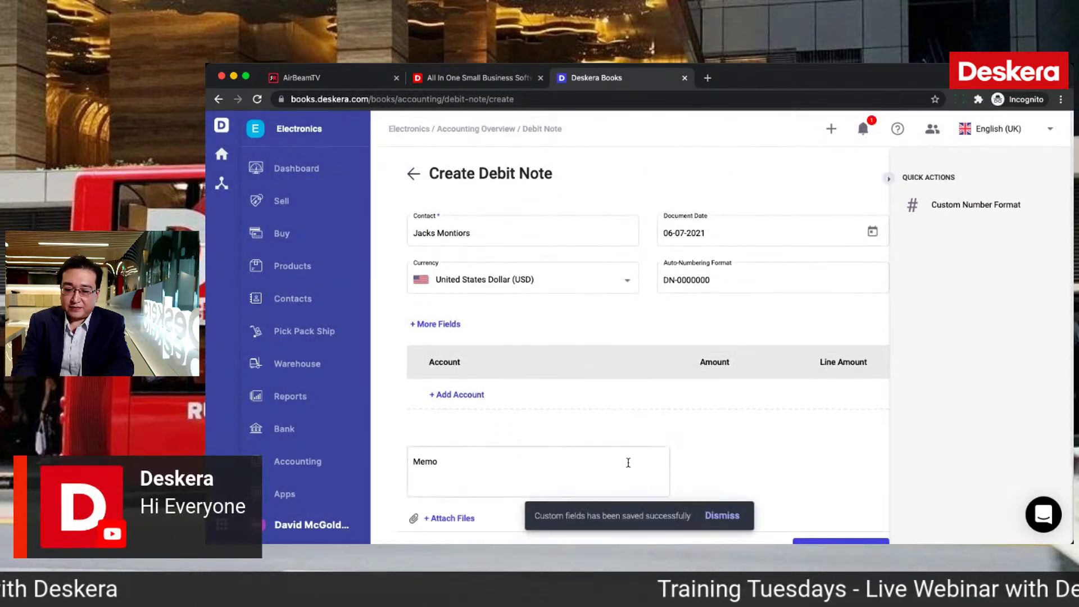
pyautogui.click(469, 392)
pyautogui.write('test')
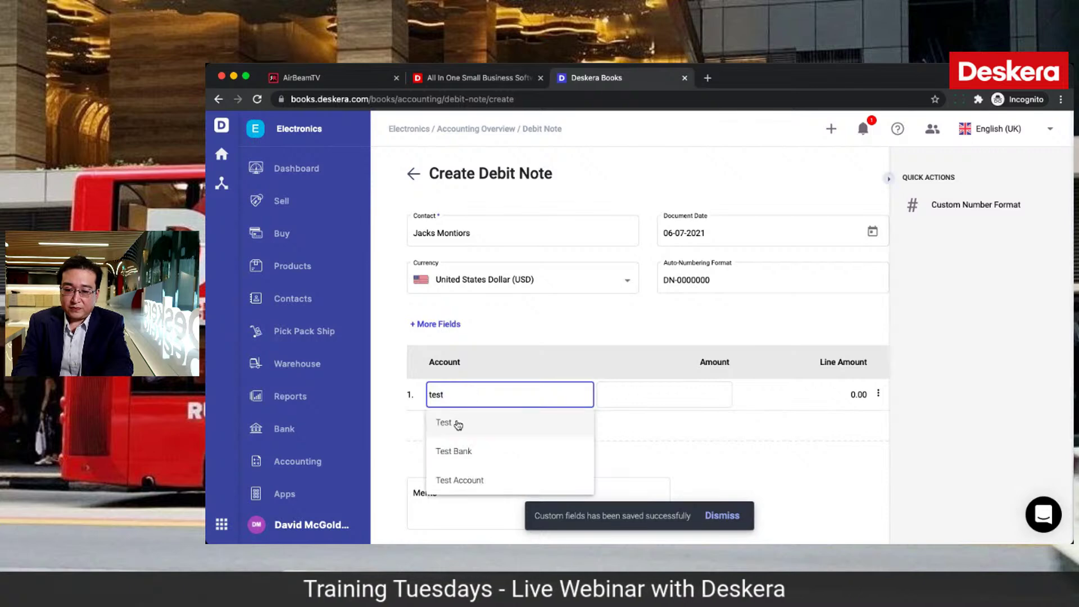
pyautogui.click(458, 424)
pyautogui.click(713, 393)
pyautogui.write('100')
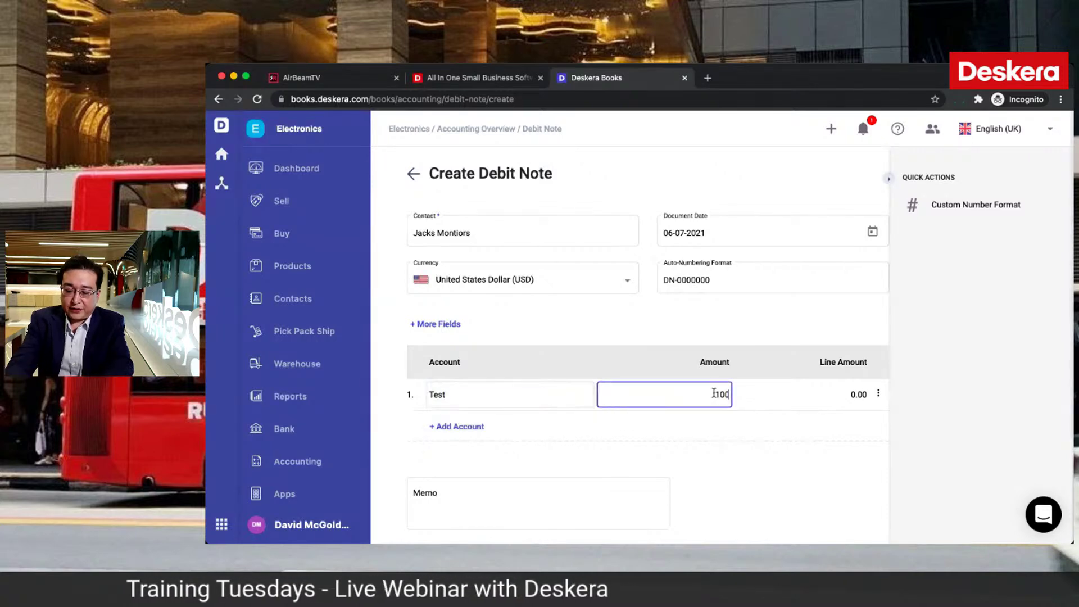
pyautogui.click(693, 416)
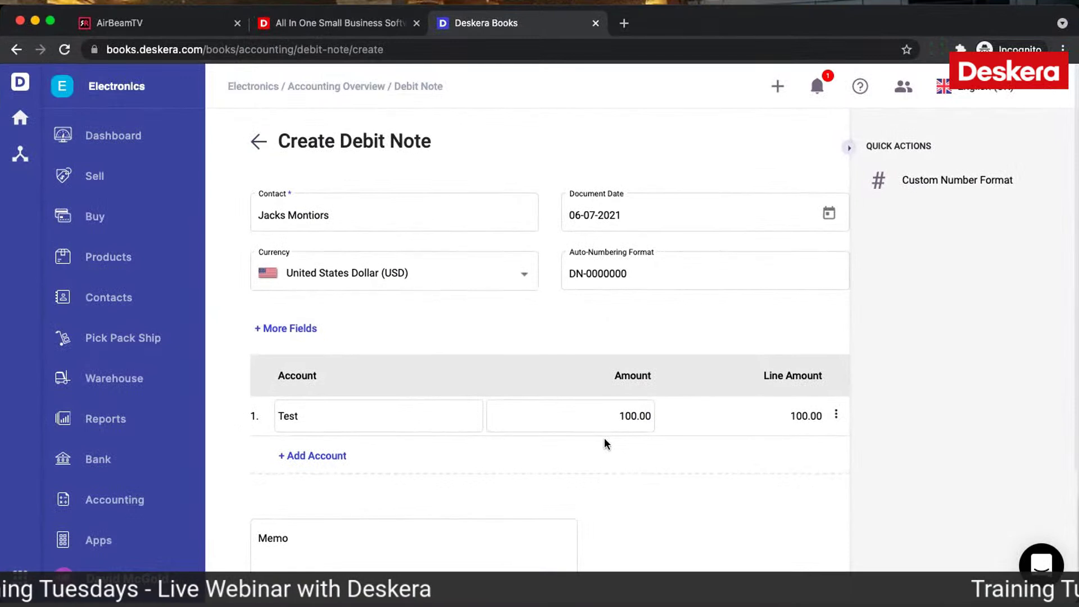
pyautogui.scroll(-2, 692, 415)
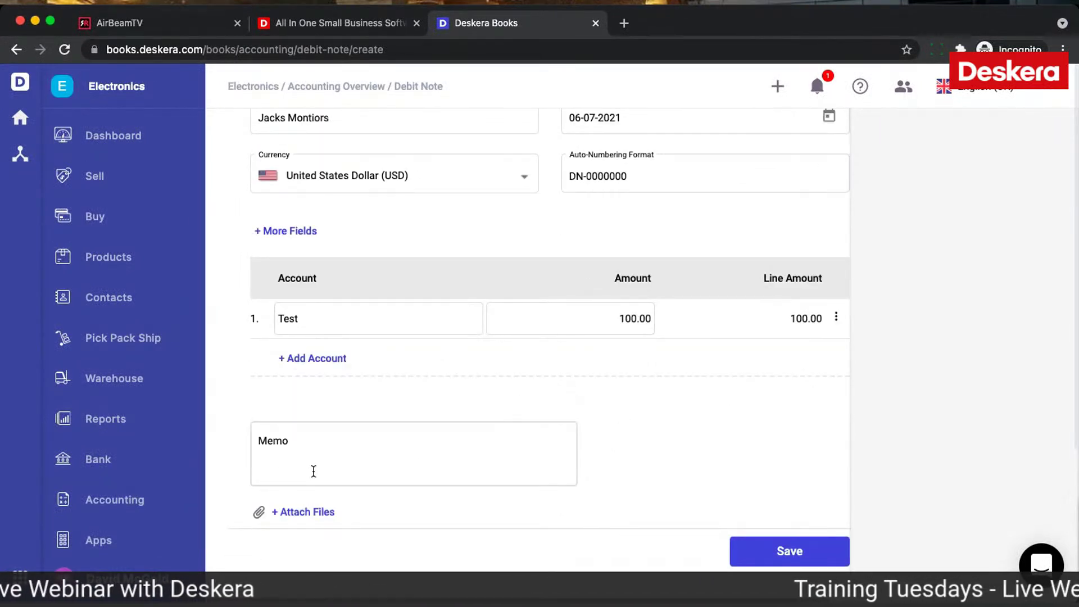
pyautogui.click(793, 541)
pyautogui.click(87, 225)
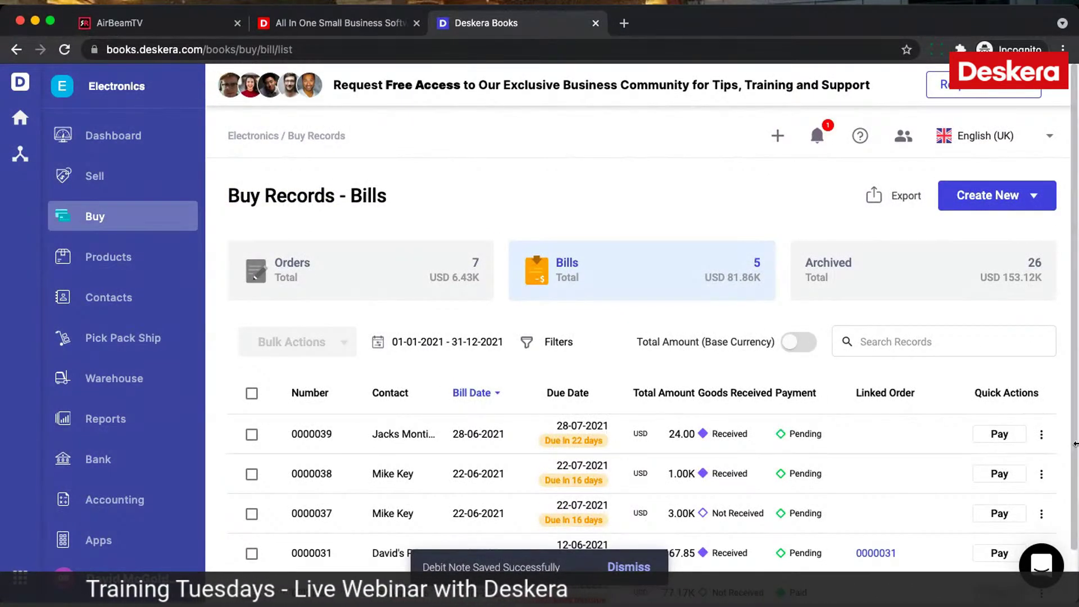
# Step: Review bill 0000039 and its Offset with Invoice(s) option, then return to Bills
pyautogui.click(1041, 435)
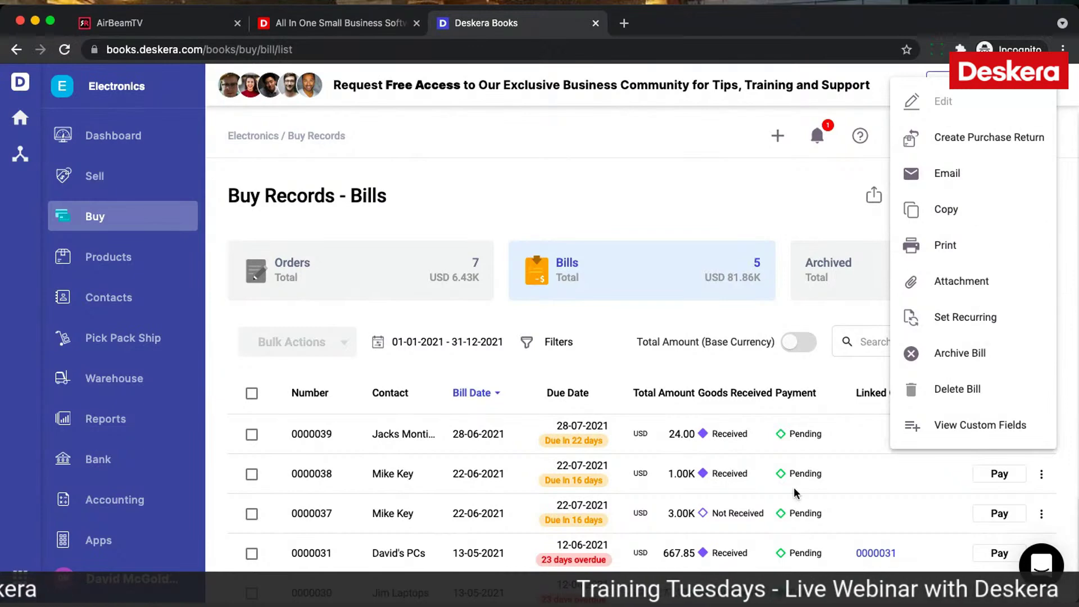
pyautogui.click(637, 438)
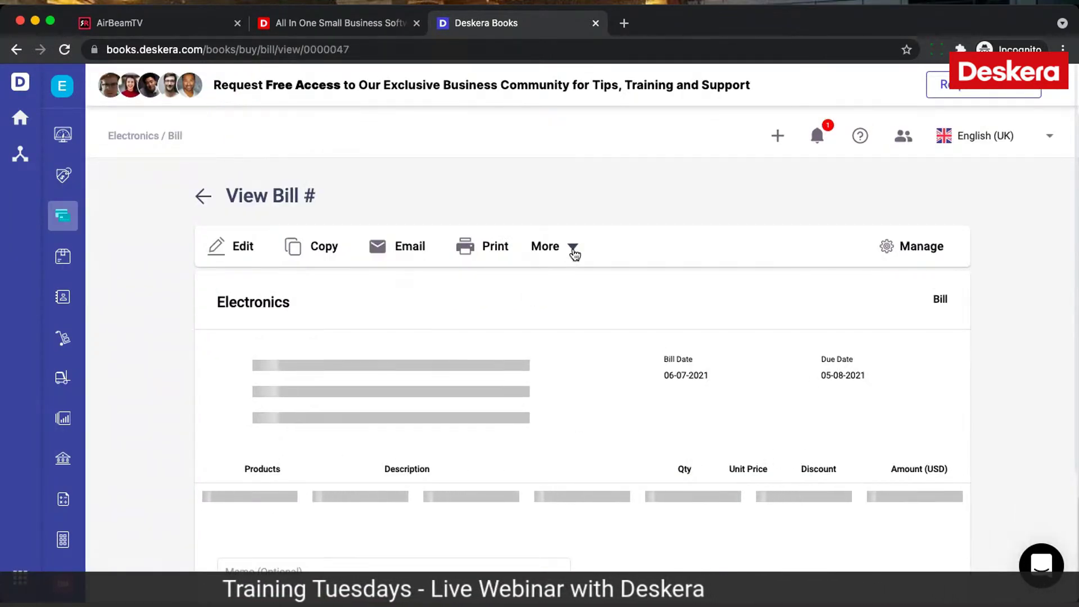
pyautogui.click(486, 253)
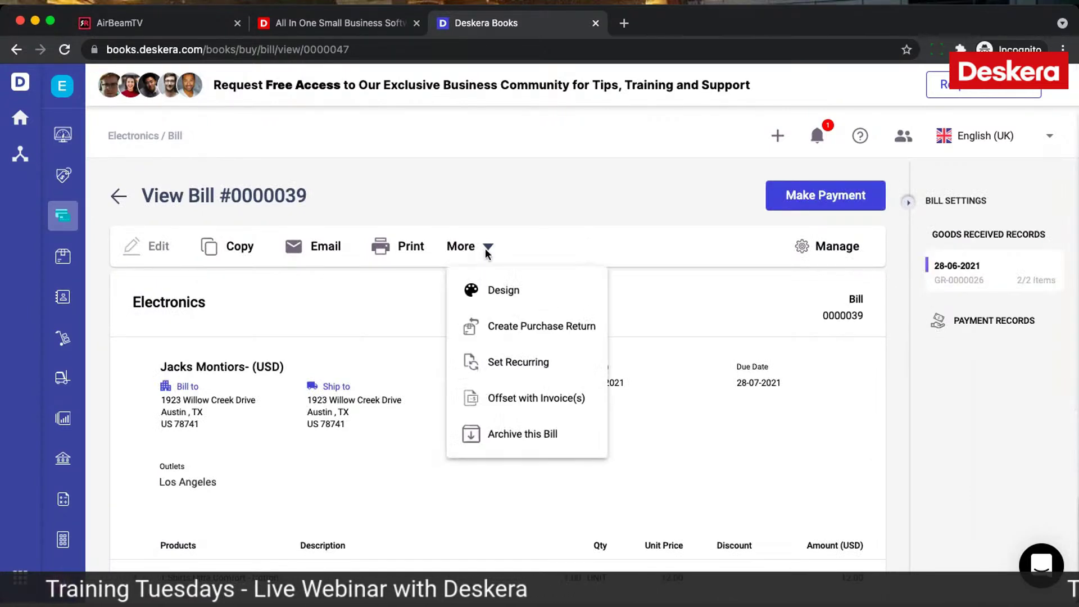
pyautogui.click(548, 502)
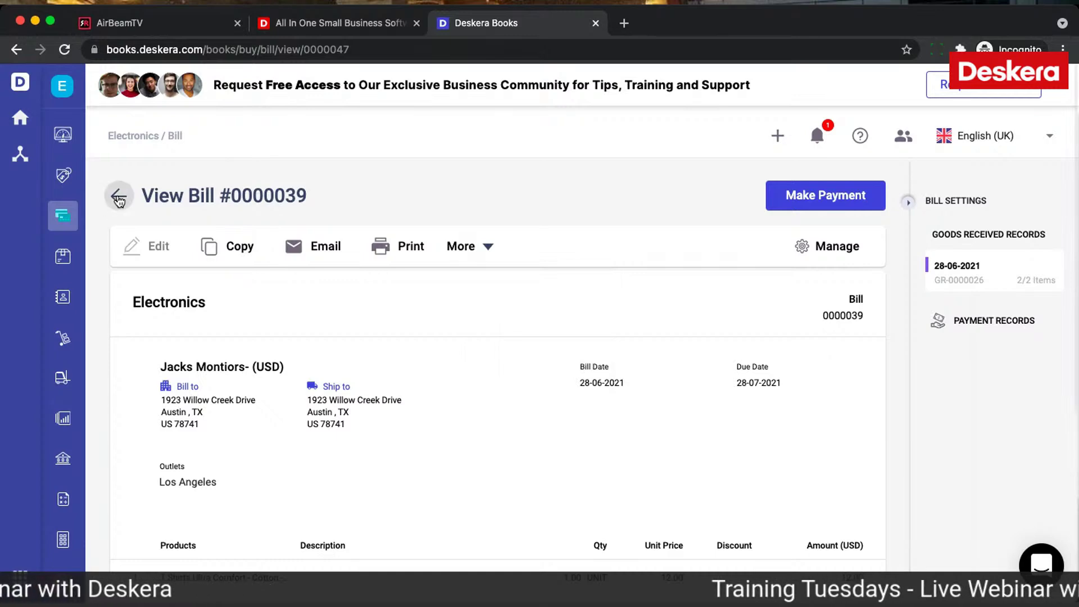
pyautogui.click(118, 196)
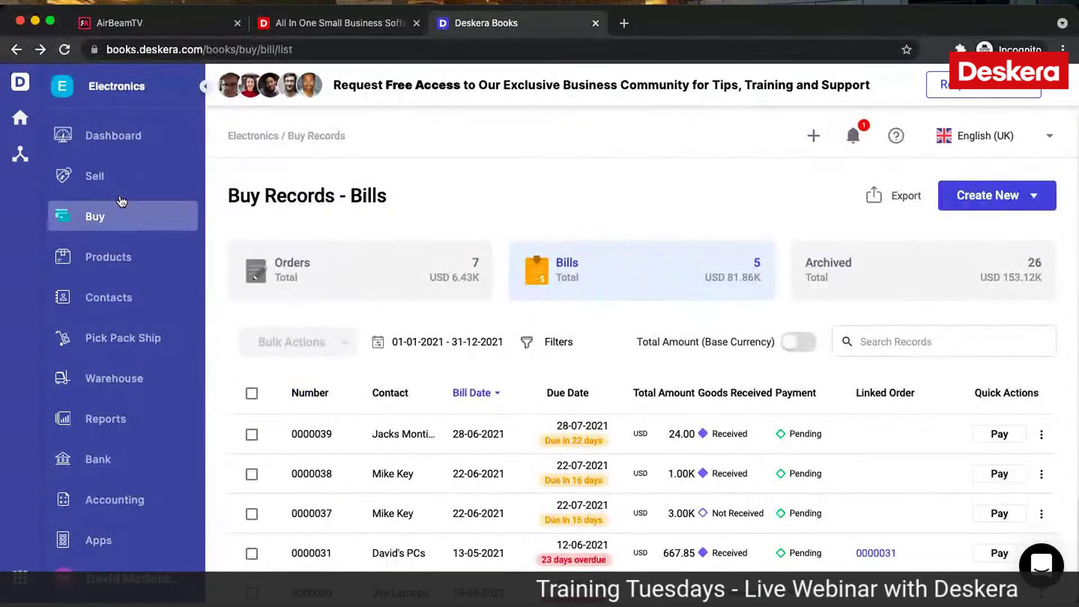
pyautogui.click(982, 432)
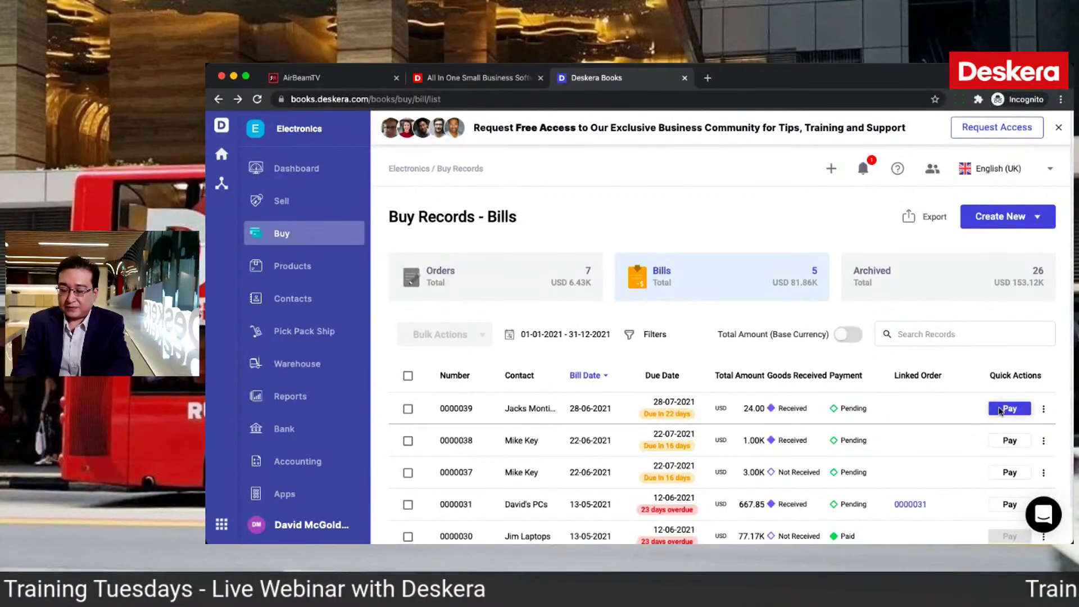
# Step: Start paying bill 0000039 with Bank Transfer as the payment type
pyautogui.click(1000, 411)
pyautogui.press('Escape')
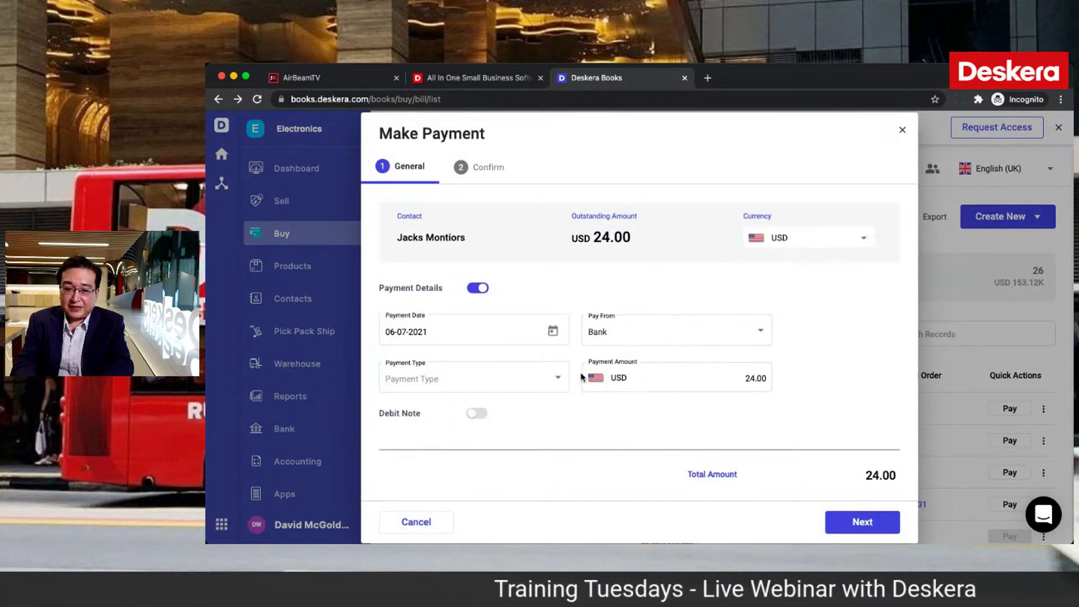
pyautogui.click(563, 382)
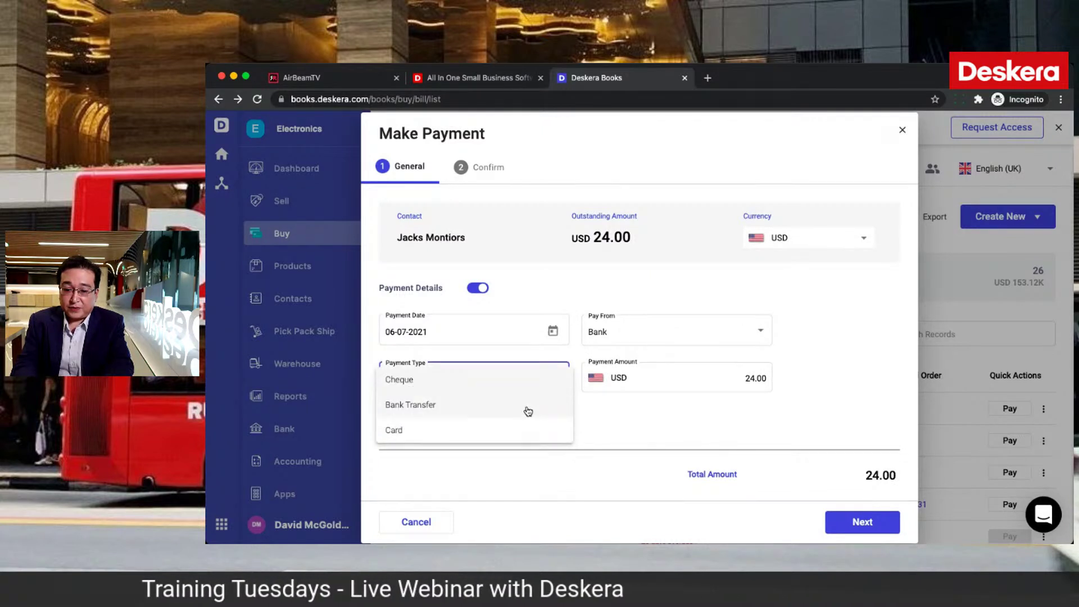
pyautogui.click(529, 412)
pyautogui.scroll(-2, 601, 422)
pyautogui.click(607, 383)
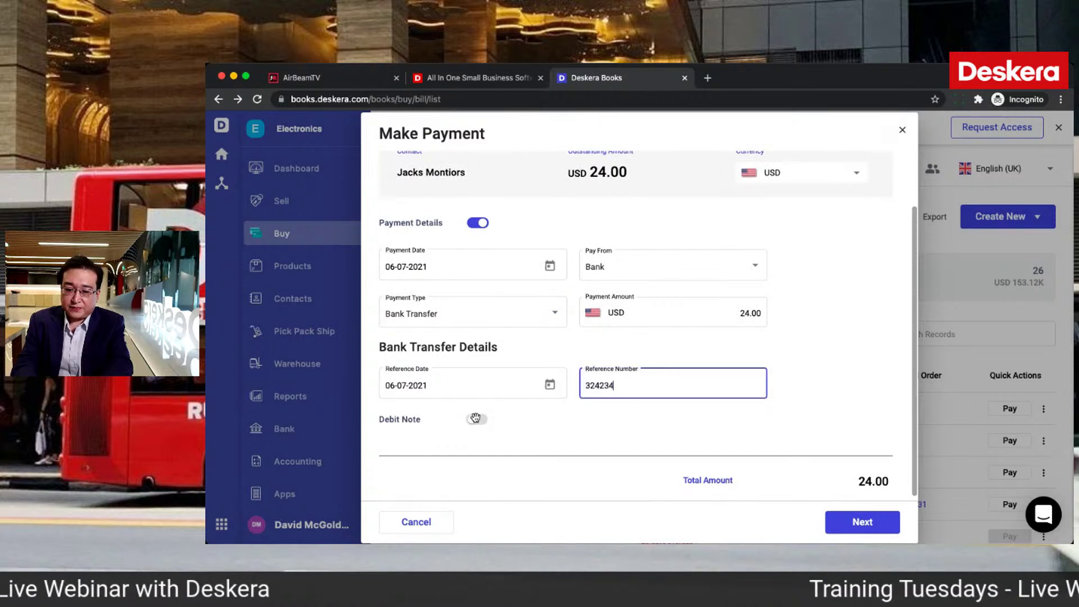
# Step: Apply debit note DN-0000004 with an amount of 10.00
pyautogui.click(476, 418)
pyautogui.scroll(-2, 620, 449)
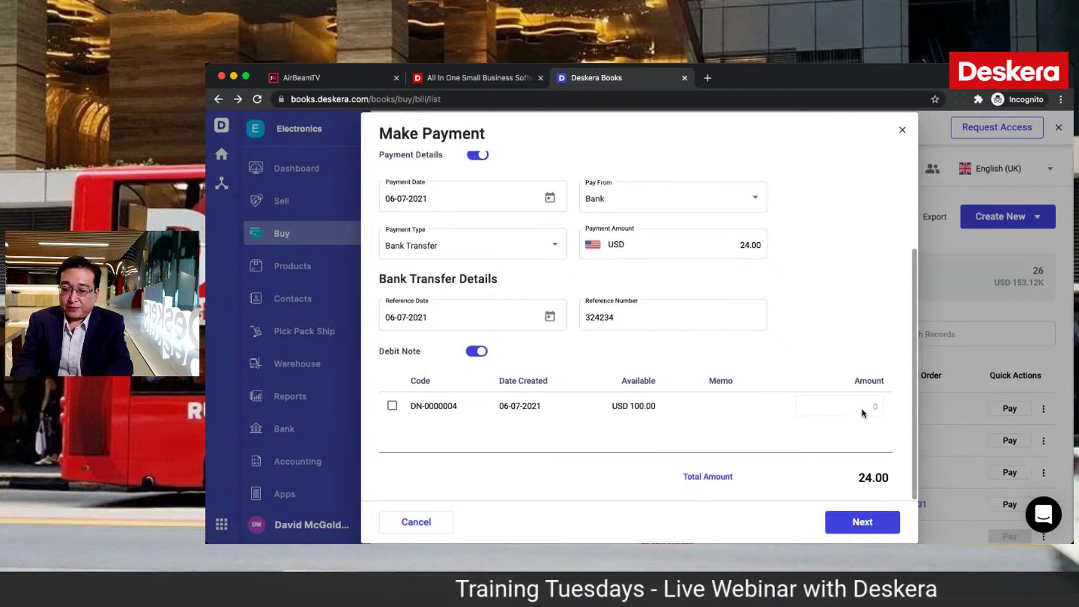
pyautogui.click(391, 405)
pyautogui.doubleClick(858, 405)
pyautogui.write('10')
pyautogui.click(813, 288)
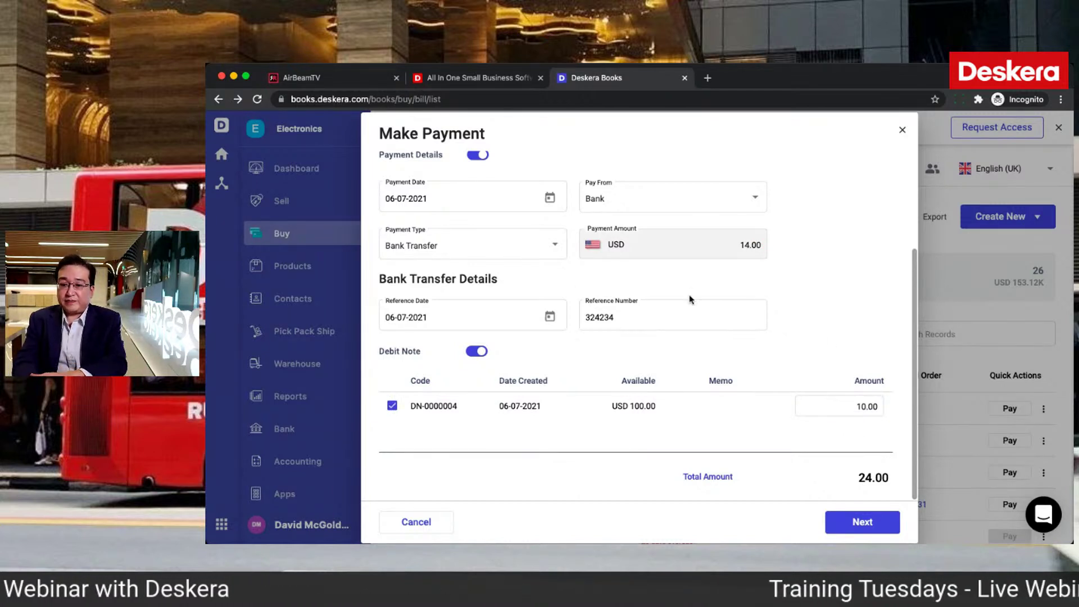
# Step: Switch off Payment Details and record the USD 10.00 debit-note payment
pyautogui.scroll(2, 690, 299)
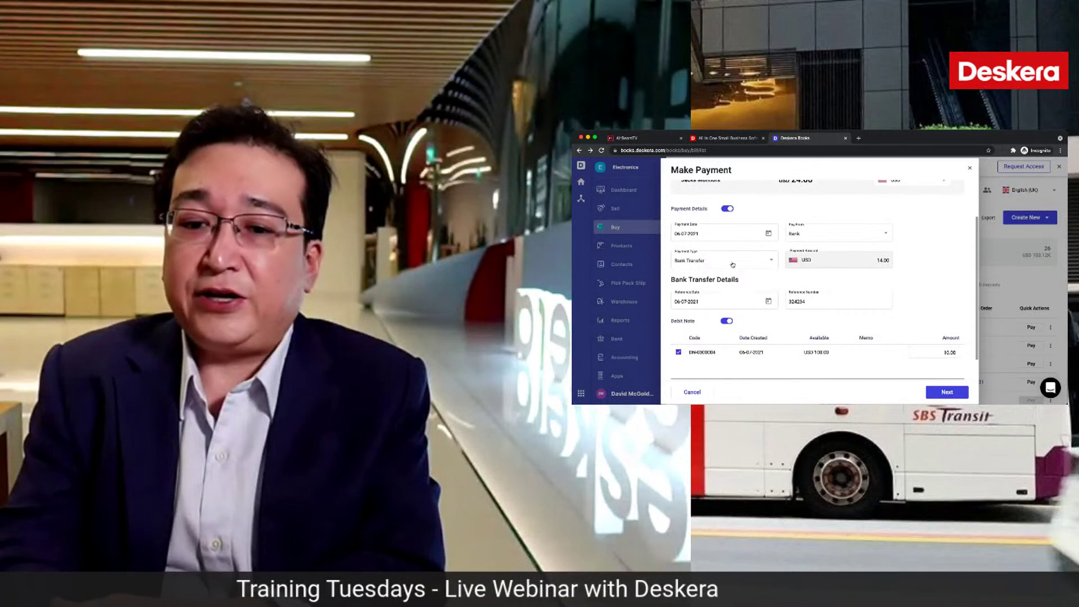
pyautogui.click(724, 209)
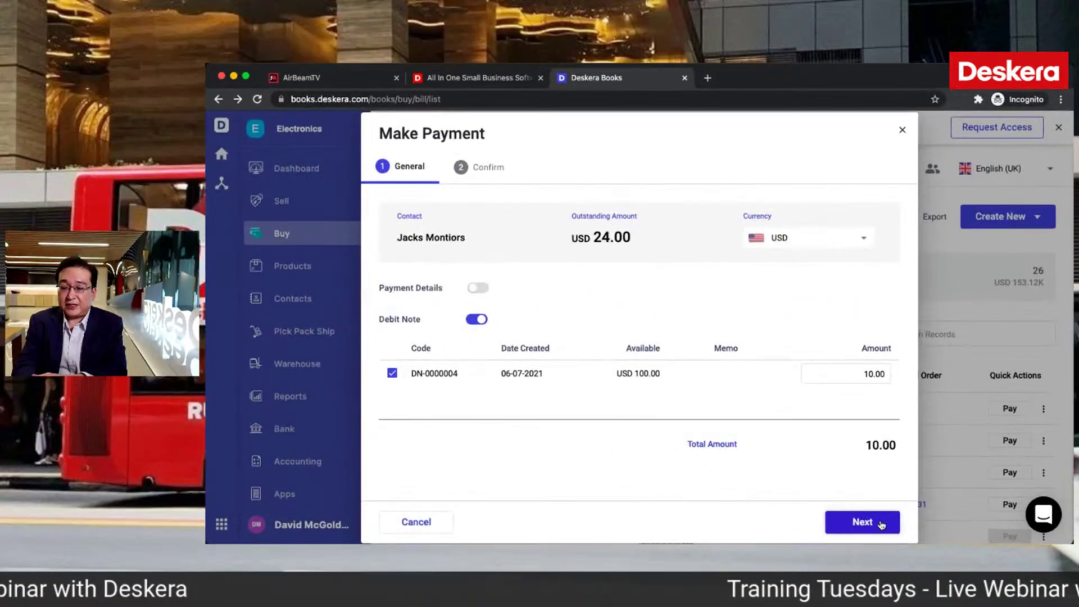
pyautogui.click(881, 525)
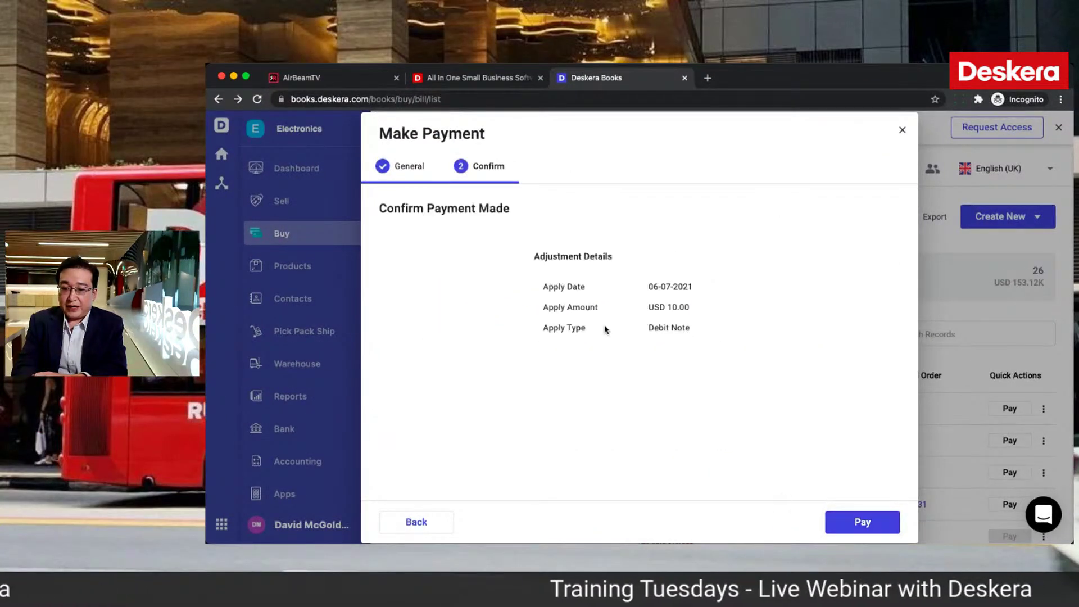
pyautogui.click(878, 521)
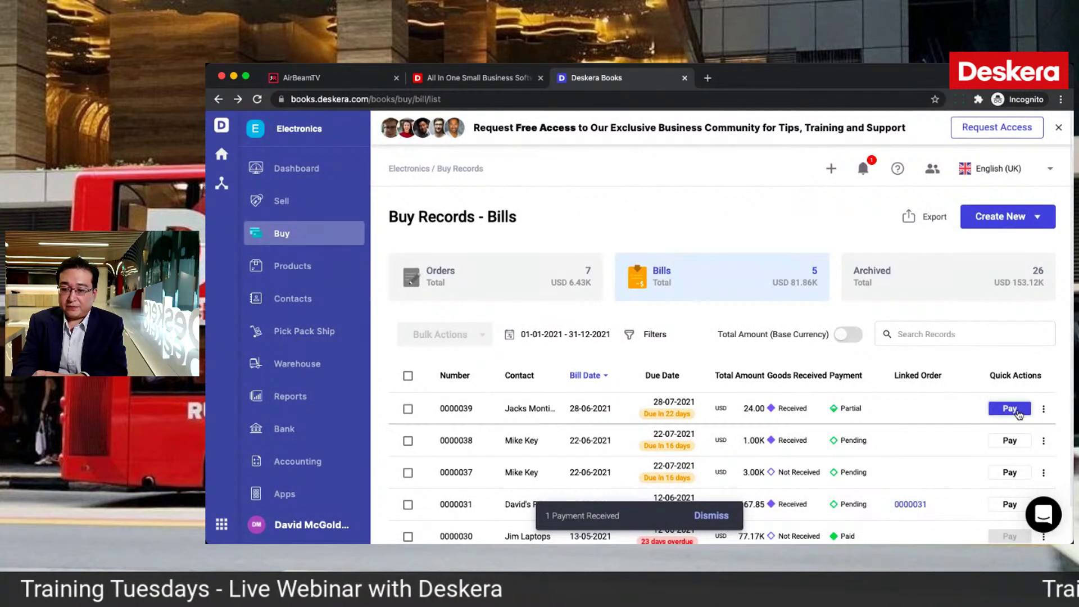
# Step: Pay bill 0000039's balance by Bank Transfer with reference 234243
pyautogui.click(1010, 409)
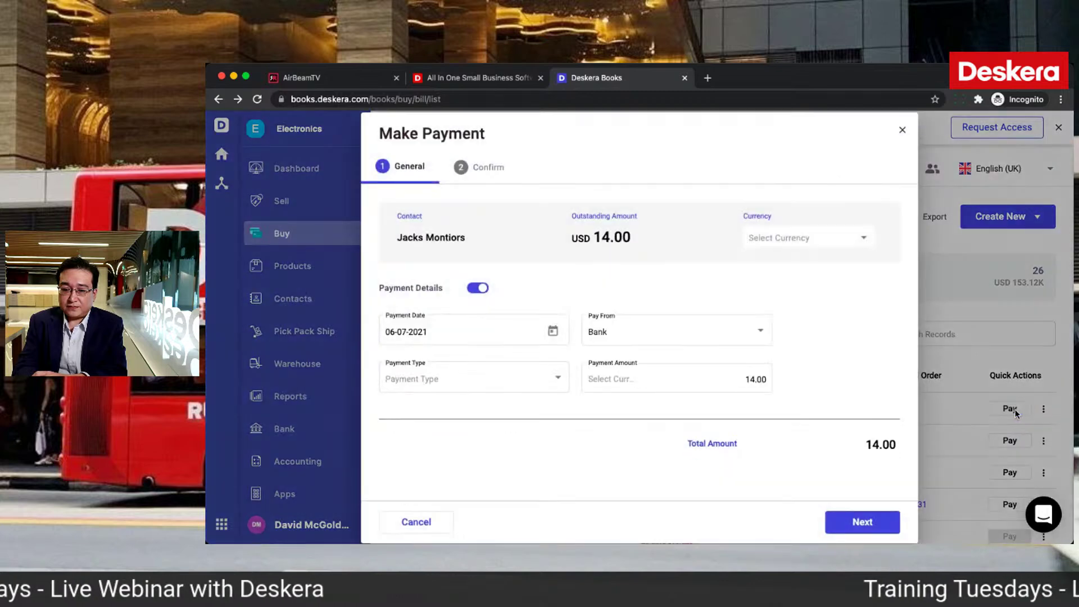
pyautogui.click(557, 378)
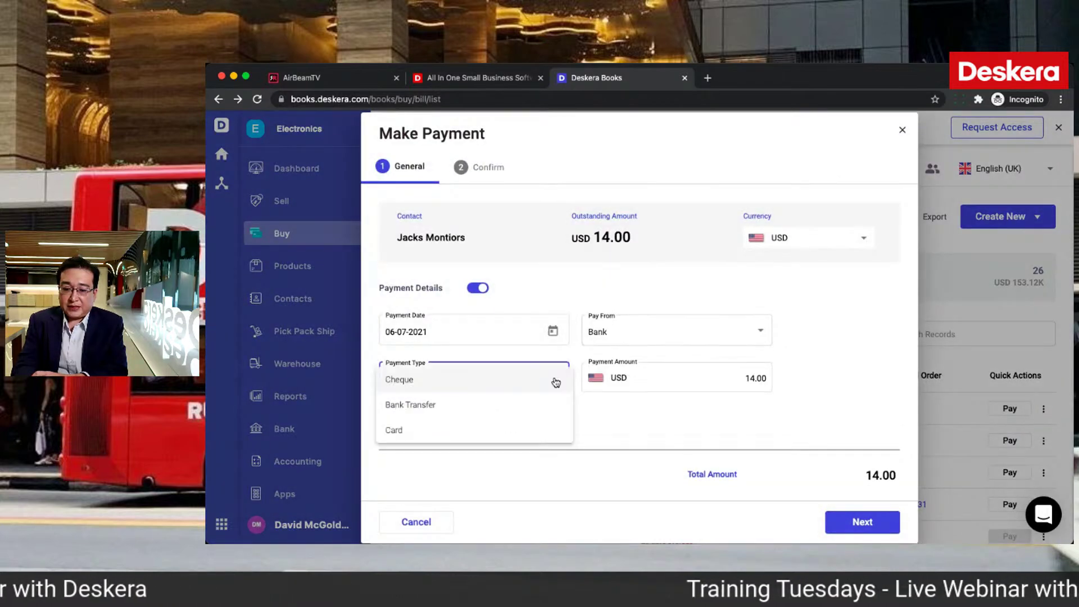
pyautogui.click(536, 404)
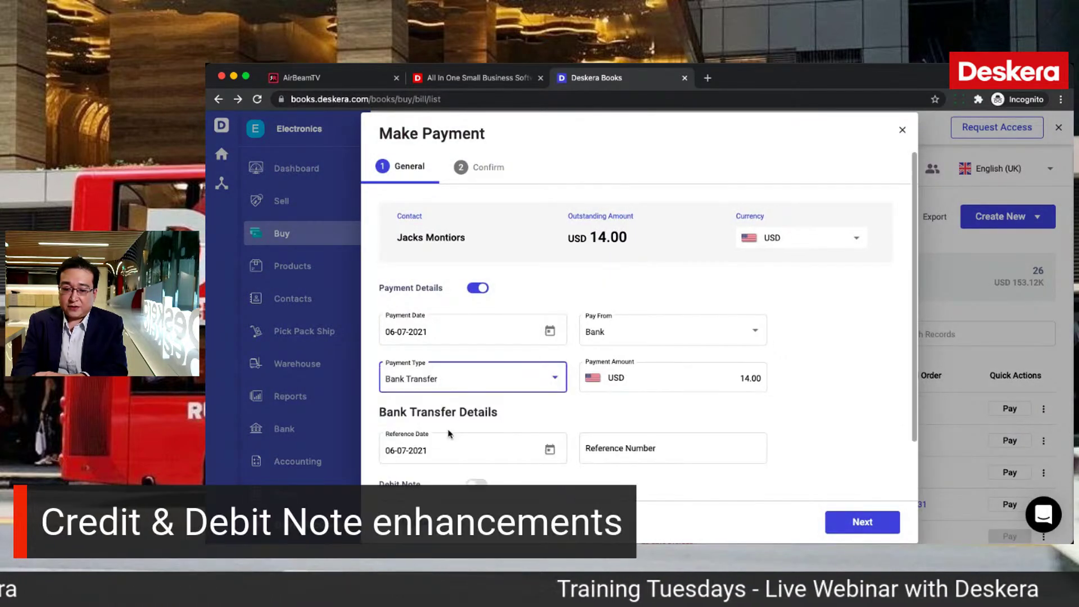
pyautogui.click(623, 447)
pyautogui.write('234243')
pyautogui.scroll(-2, 646, 466)
# Step: Apply USD 5.00 from debit note DN-0000004 to the payment
pyautogui.click(477, 416)
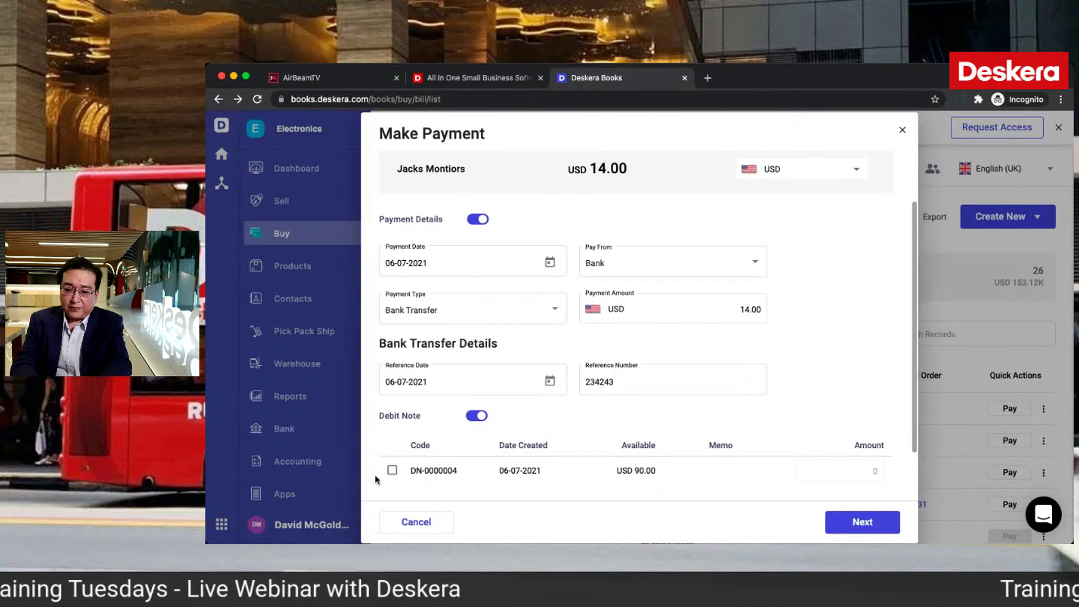
pyautogui.click(850, 471)
pyautogui.press('Delete')
pyautogui.press('Delete')
pyautogui.write('5')
pyautogui.click(889, 415)
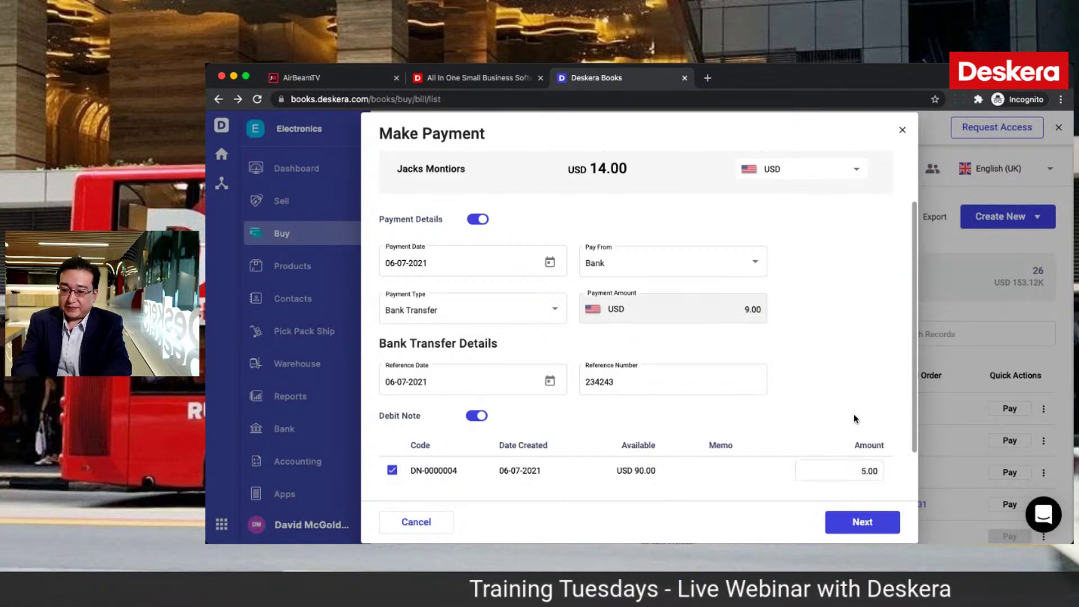
pyautogui.scroll(-1, 854, 419)
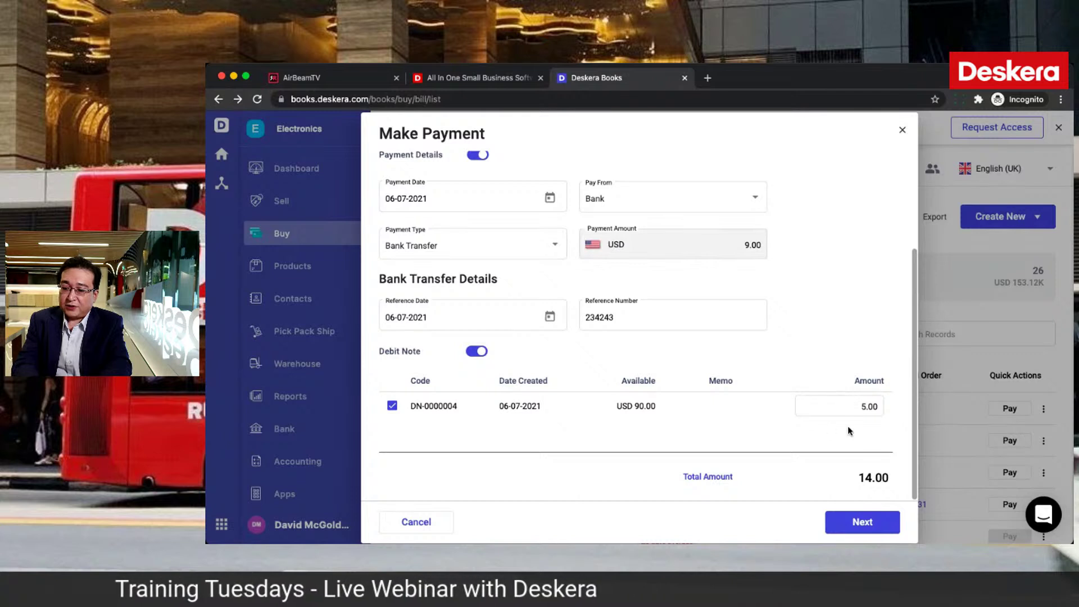
# Step: Record the USD 9.00 bank transfer plus debit note payment and close the summary
pyautogui.click(865, 528)
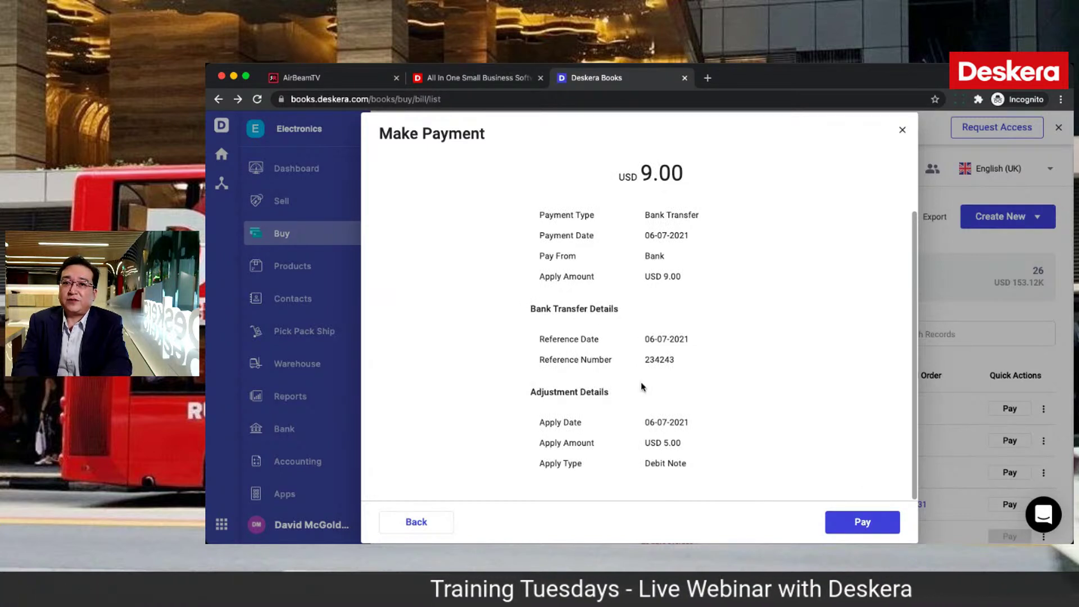
pyautogui.click(878, 525)
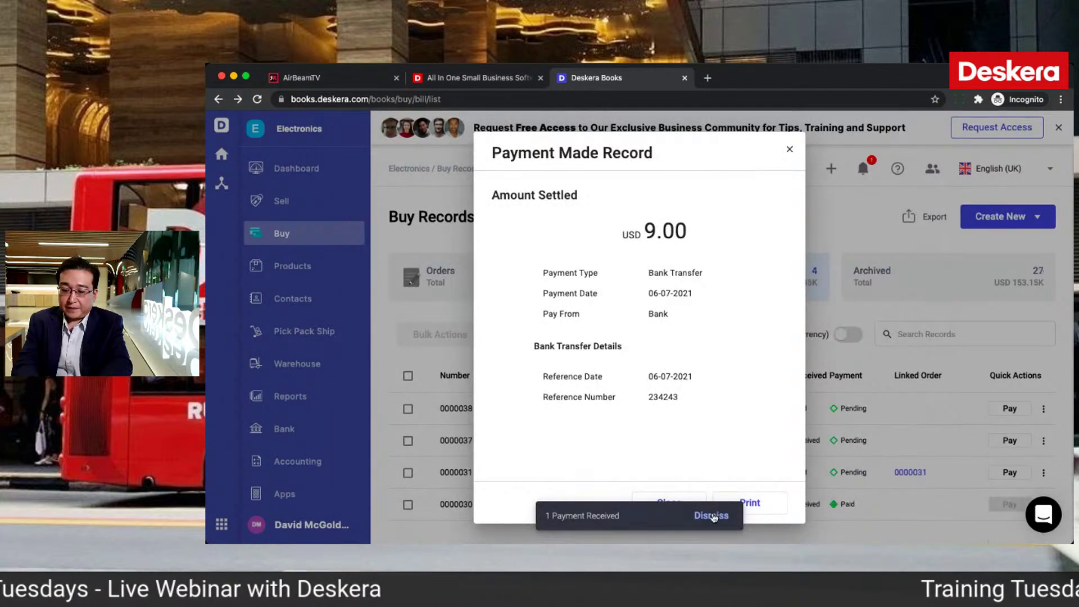
pyautogui.click(711, 516)
pyautogui.click(682, 508)
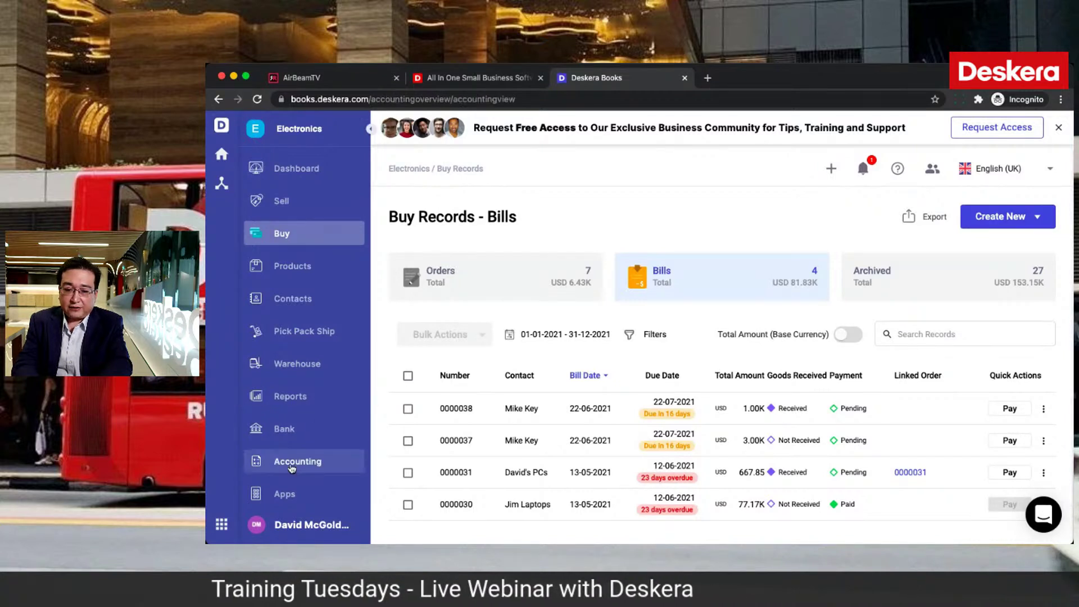
pyautogui.click(291, 468)
# Step: Browse the Sell invoices list, then open the Credit Notes list from Accounting
pyautogui.click(286, 201)
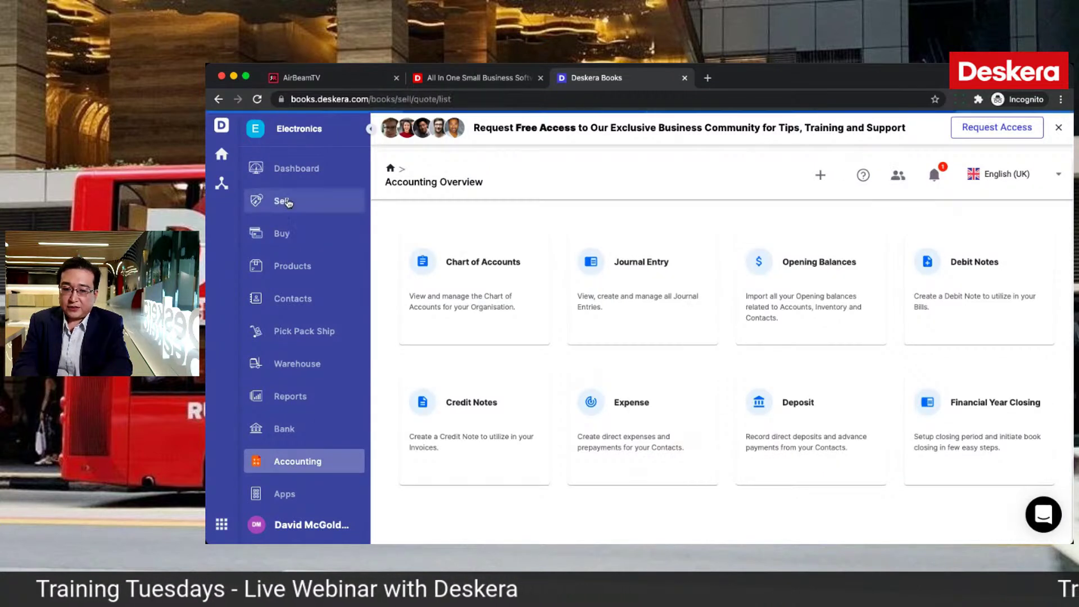
pyautogui.click(717, 275)
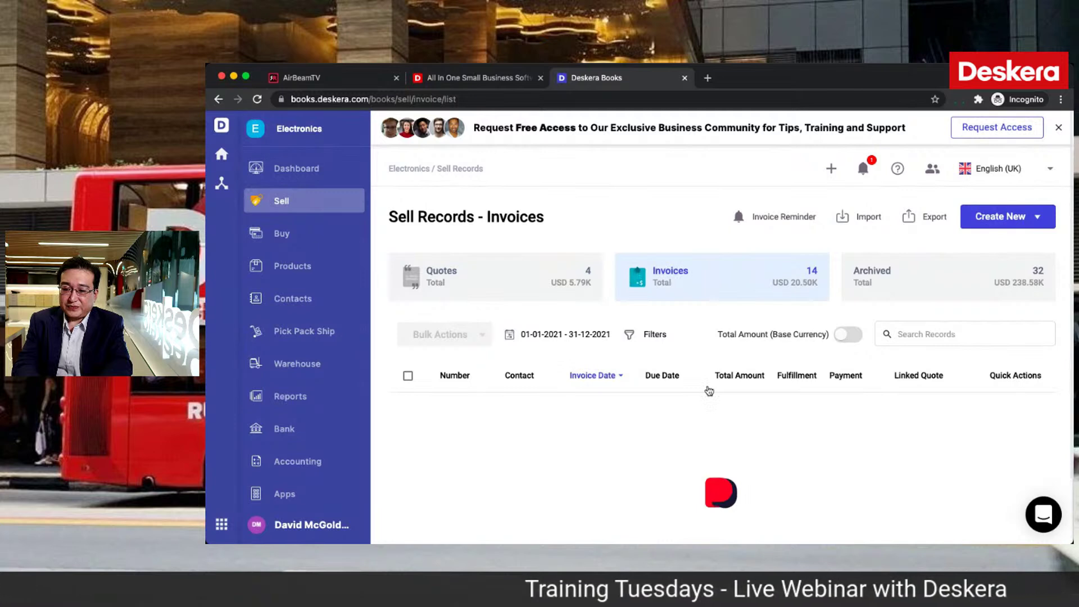
pyautogui.scroll(-2, 674, 382)
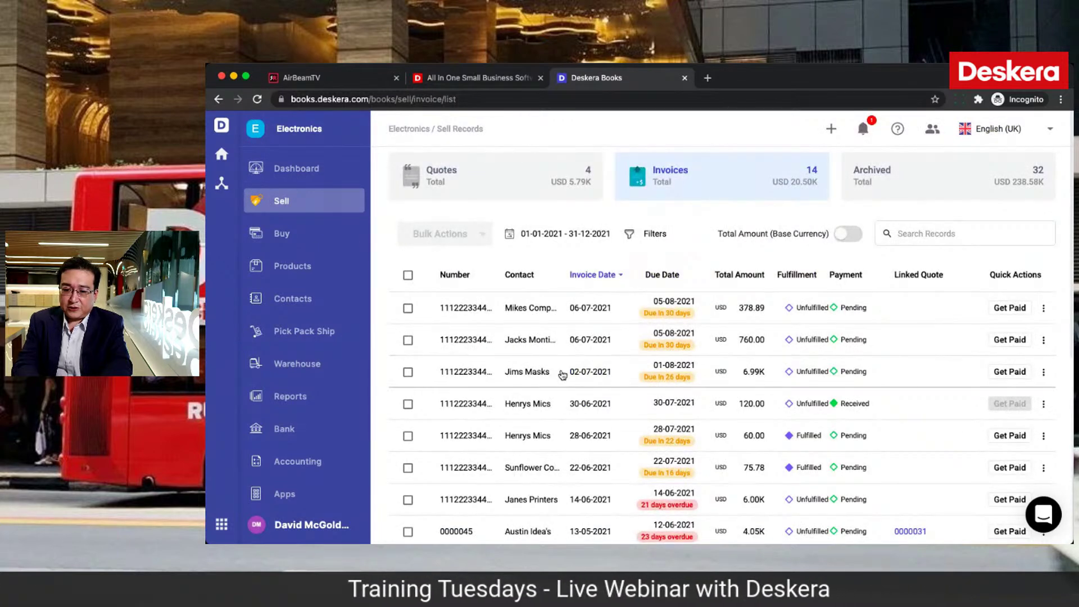
pyautogui.click(298, 460)
pyautogui.click(484, 414)
# Step: Start a credit note for Jims Masks with a Test account line of 100.00
pyautogui.click(984, 219)
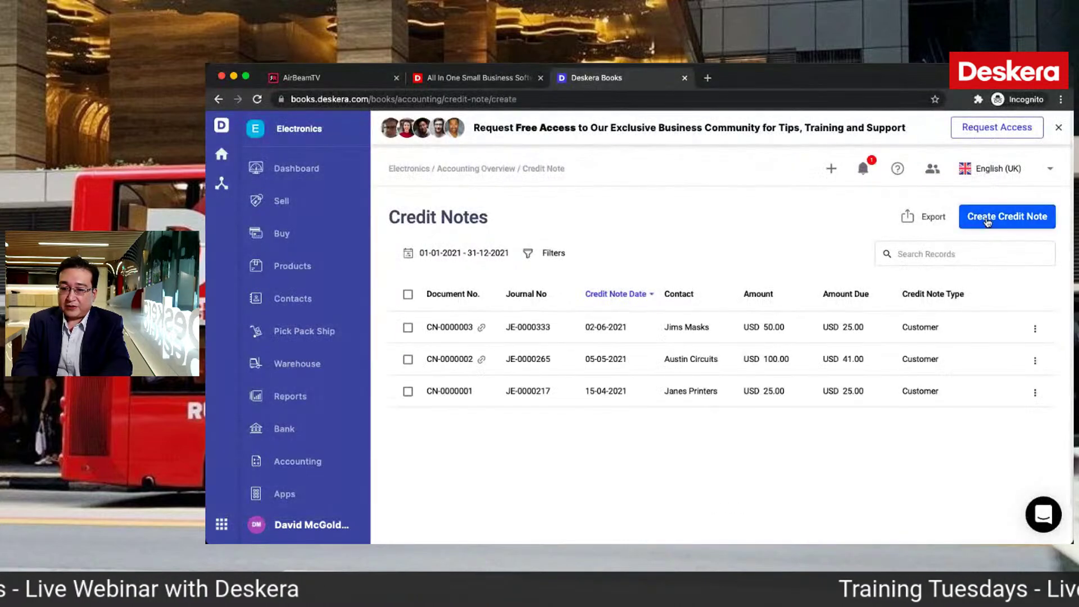
pyautogui.click(570, 278)
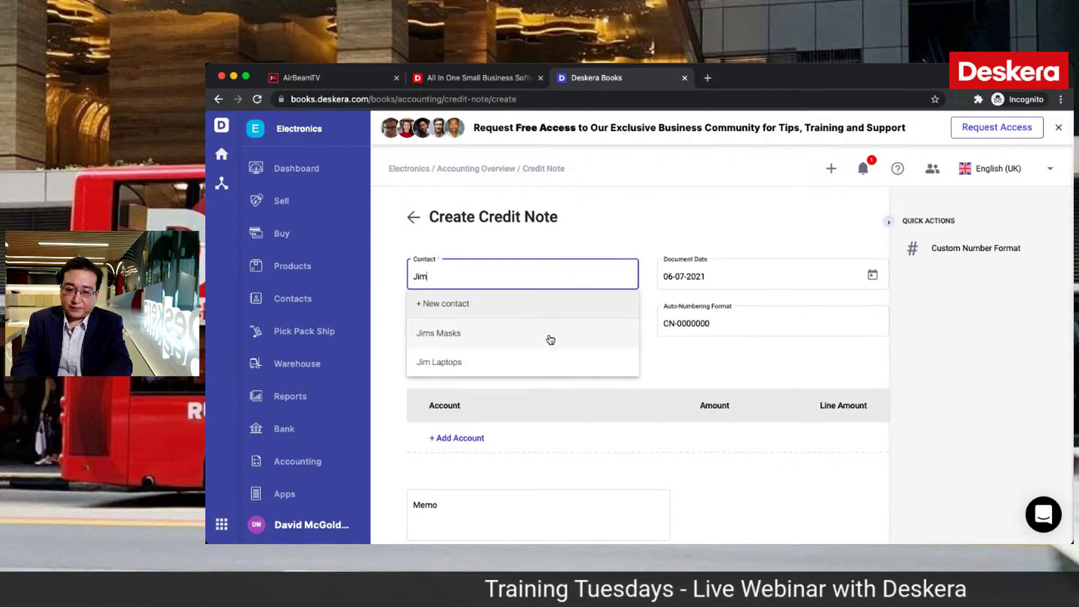
pyautogui.click(550, 339)
pyautogui.scroll(-3, 683, 380)
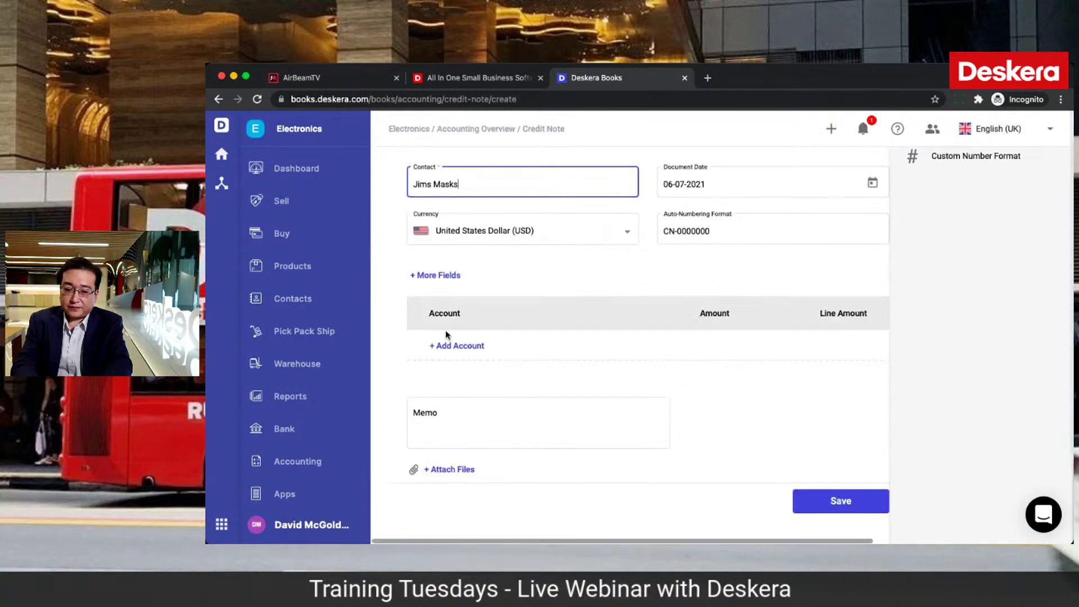
pyautogui.click(446, 347)
pyautogui.write('test')
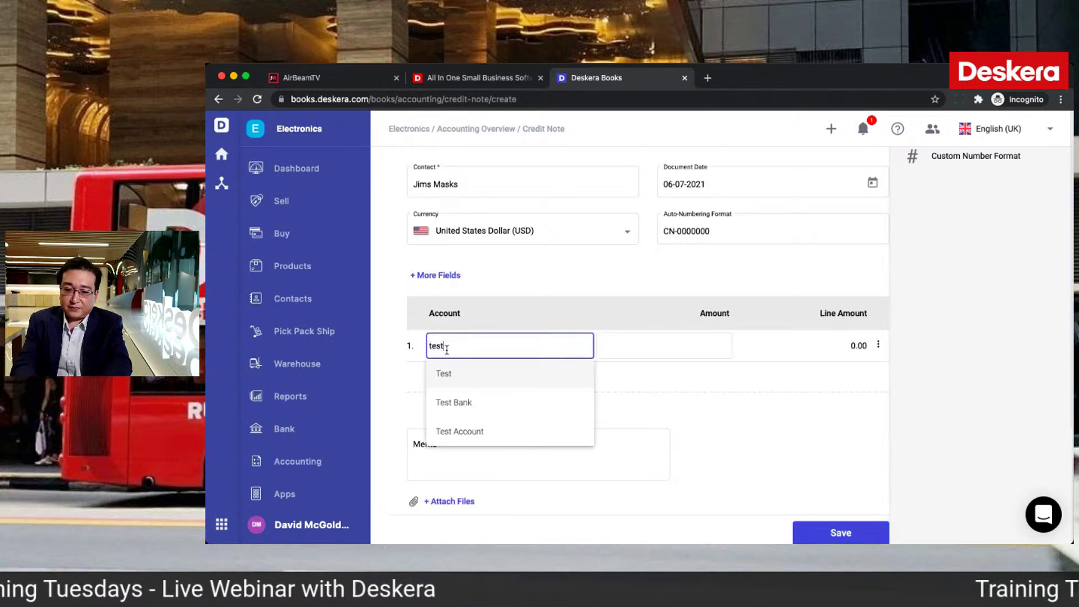
pyautogui.click(449, 372)
pyautogui.click(664, 343)
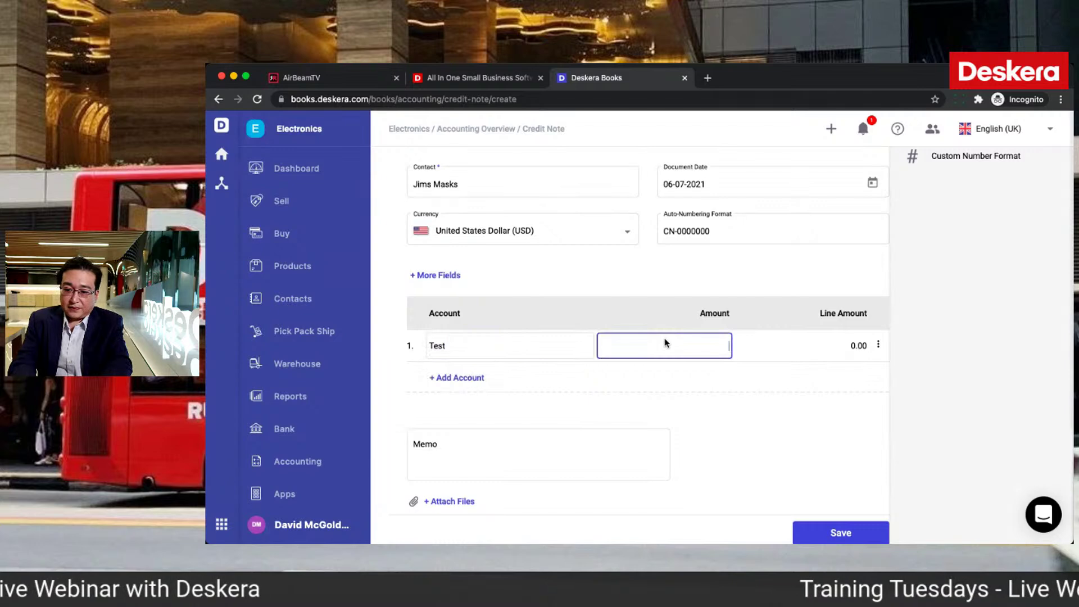
pyautogui.click(637, 400)
# Step: Set the outlet to Los Angeles, add a memo, and save credit note CN-0000004
pyautogui.click(451, 276)
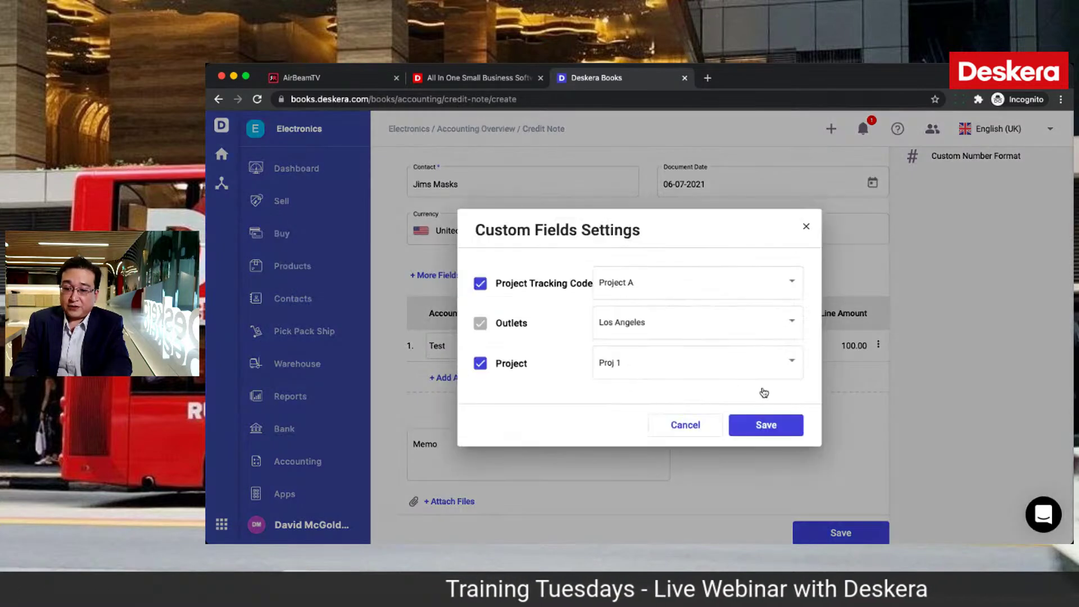
pyautogui.click(652, 327)
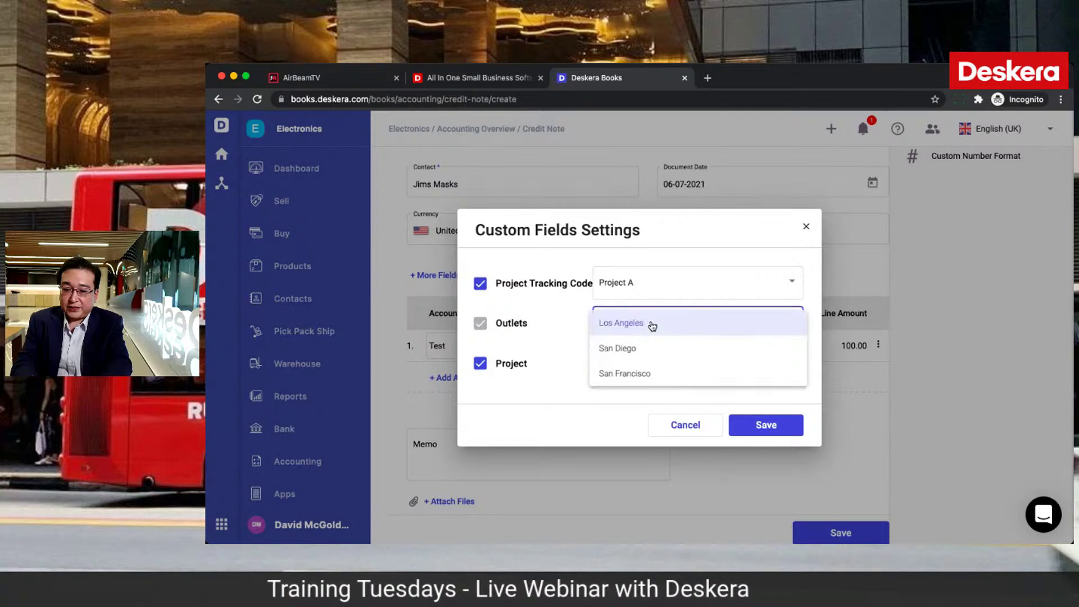
pyautogui.click(652, 324)
pyautogui.click(764, 426)
pyautogui.click(529, 445)
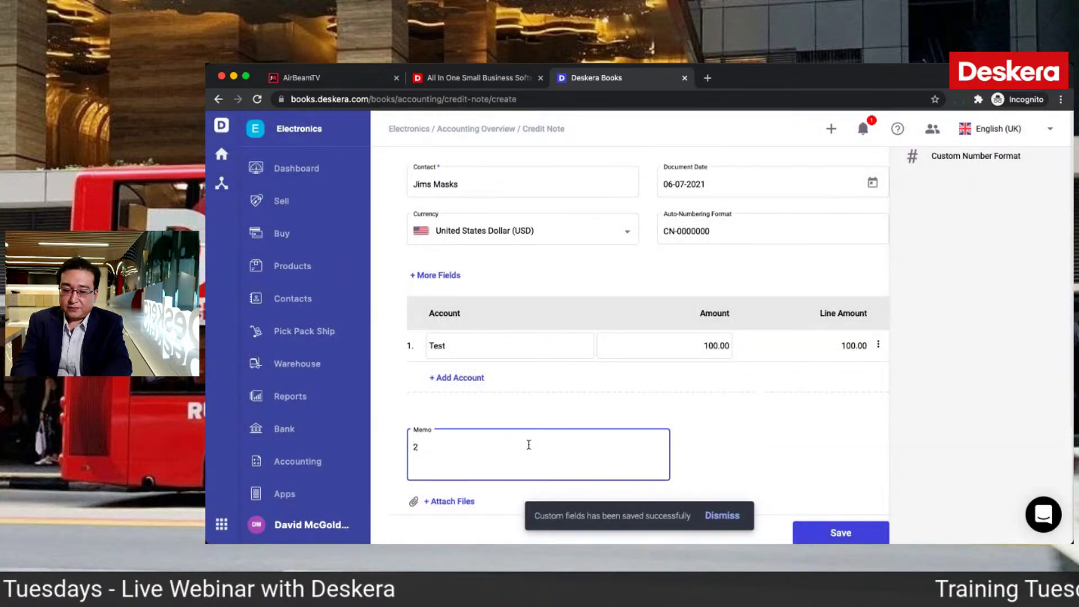
pyautogui.click(829, 458)
pyautogui.click(837, 532)
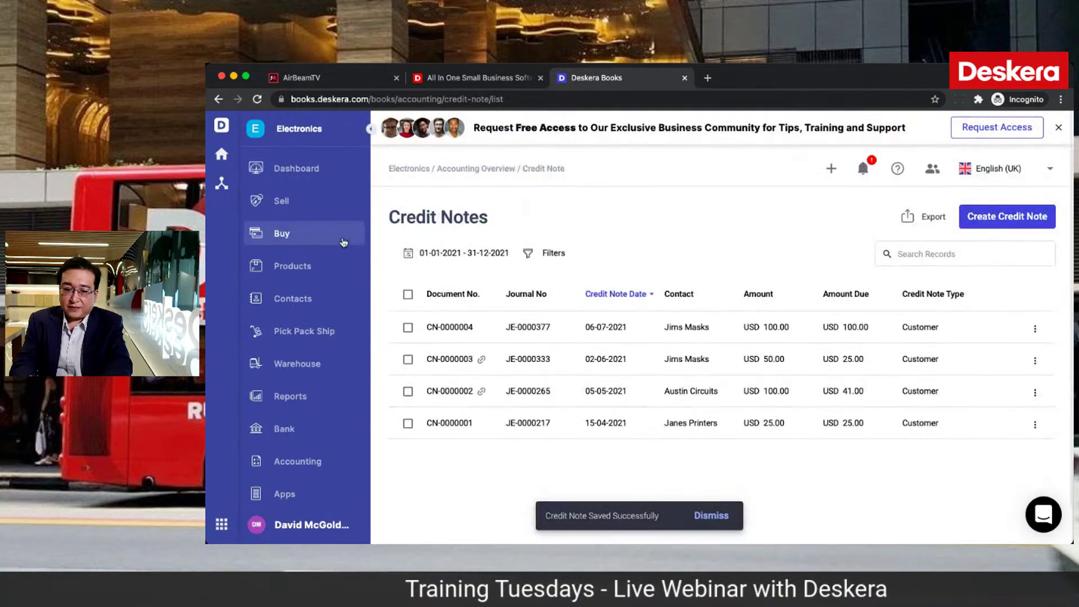
# Step: Open the Jims Masks invoice, check its More actions, and return to the invoices list
pyautogui.click(289, 212)
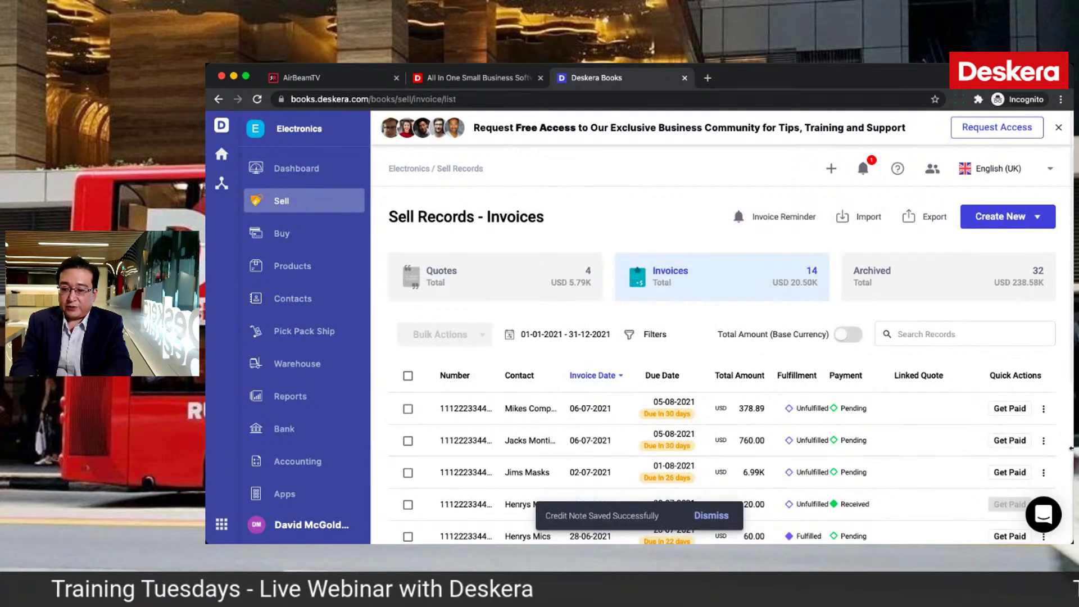
pyautogui.click(1043, 442)
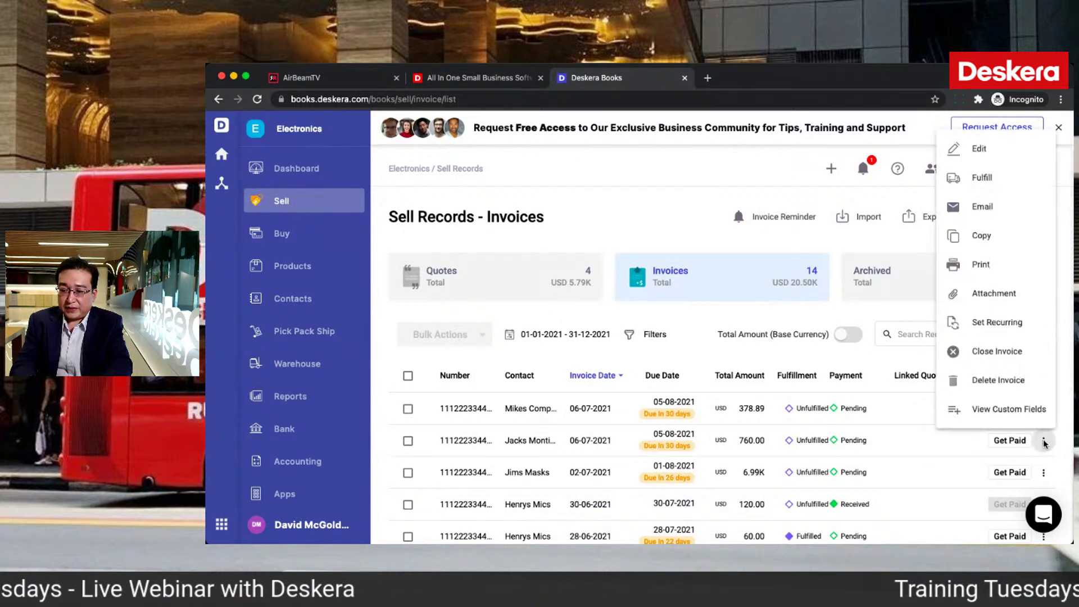
pyautogui.click(877, 446)
pyautogui.click(878, 448)
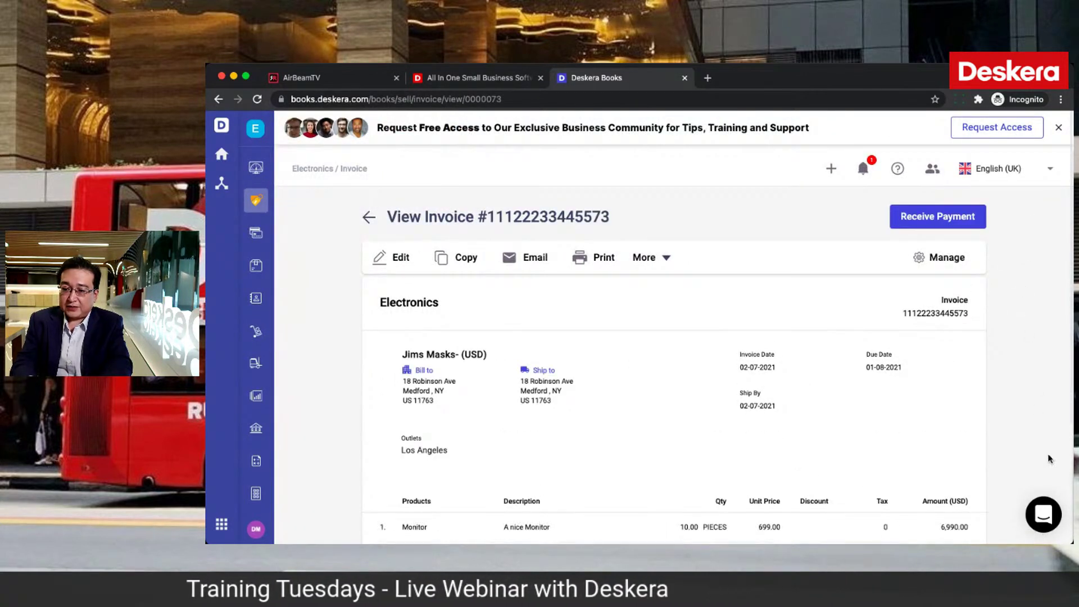
pyautogui.click(663, 259)
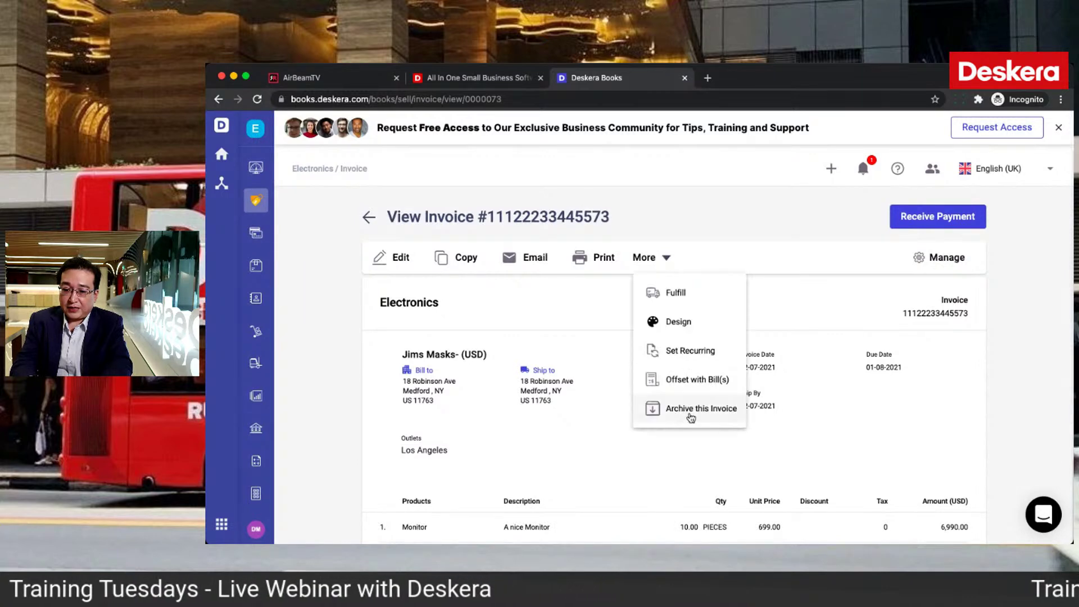
pyautogui.click(260, 208)
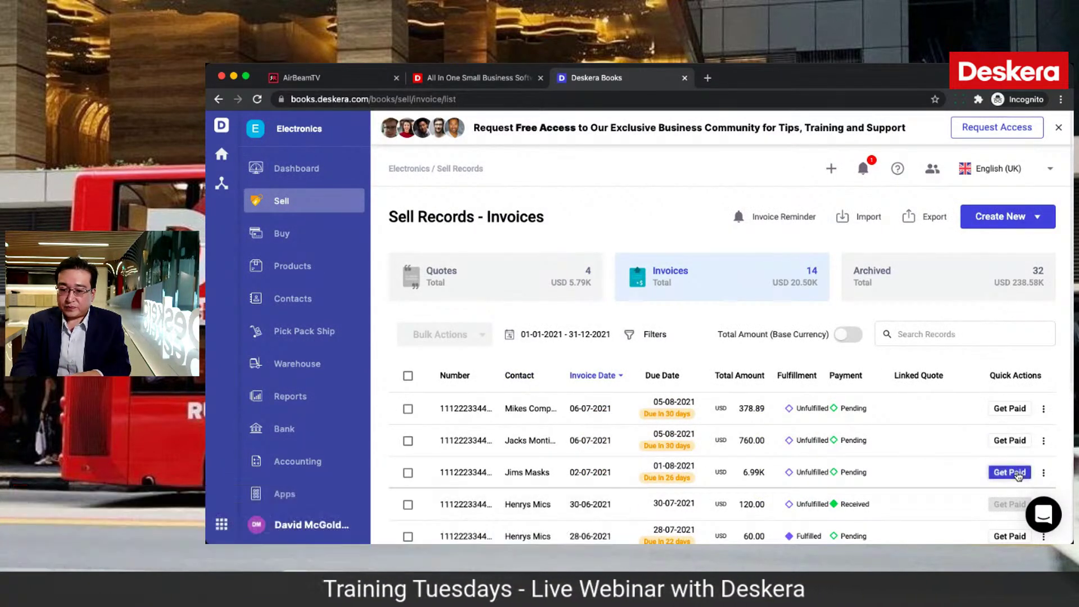
# Step: Get paid on the Jims Masks invoice, applying 50 from credit note CN-0000004
pyautogui.click(1017, 476)
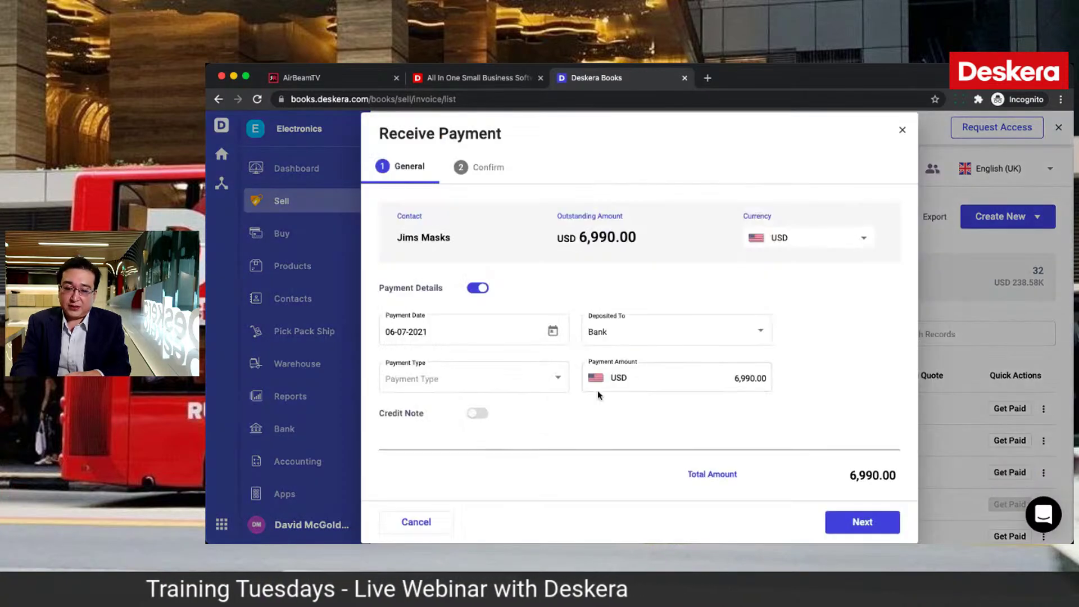
pyautogui.click(476, 416)
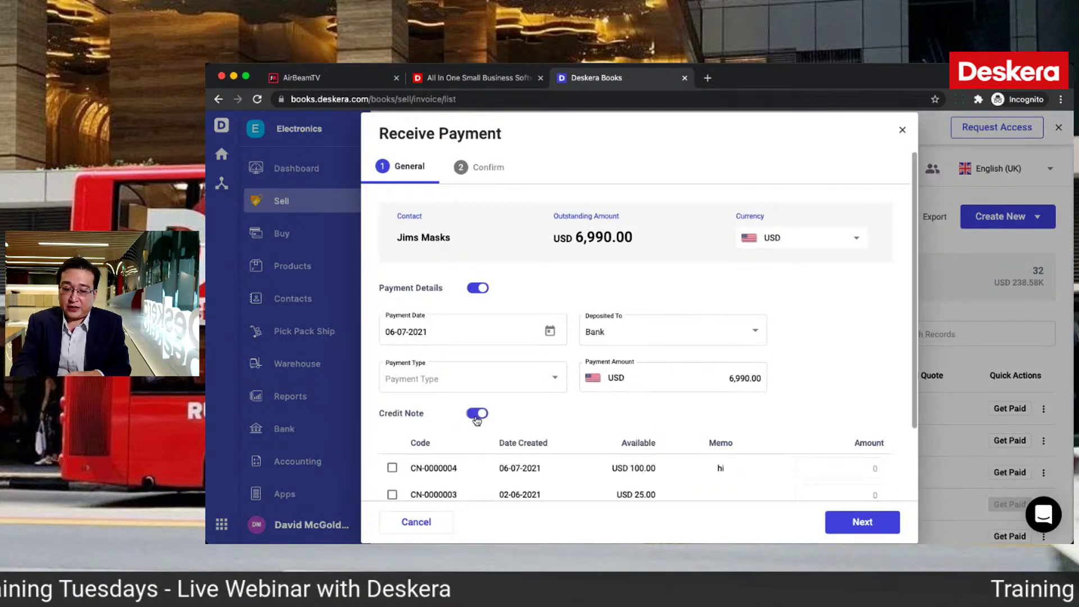
pyautogui.scroll(-3, 412, 463)
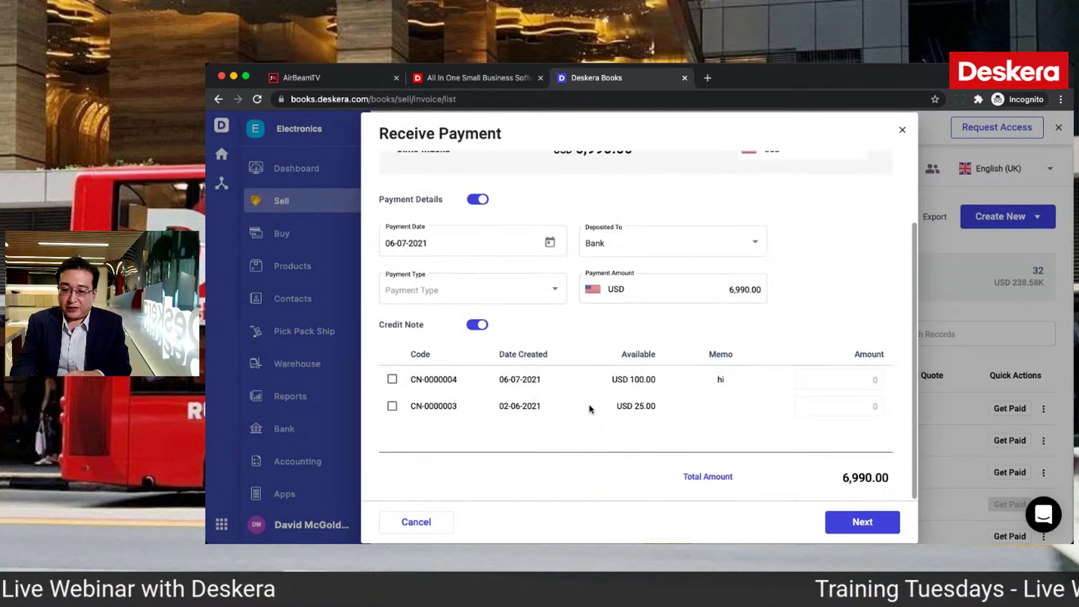
pyautogui.click(854, 381)
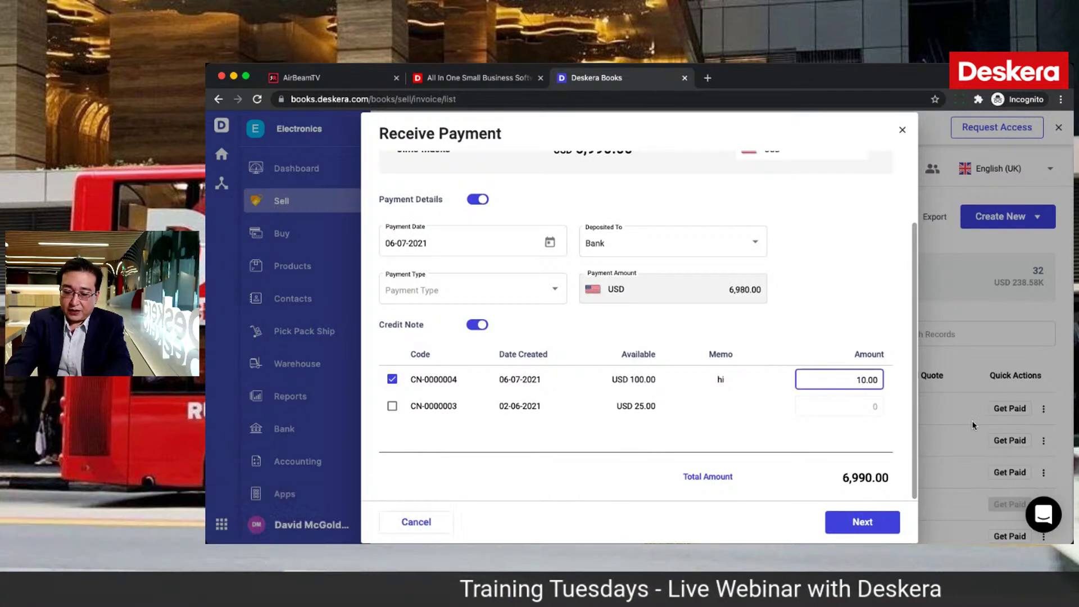
pyautogui.write('5')
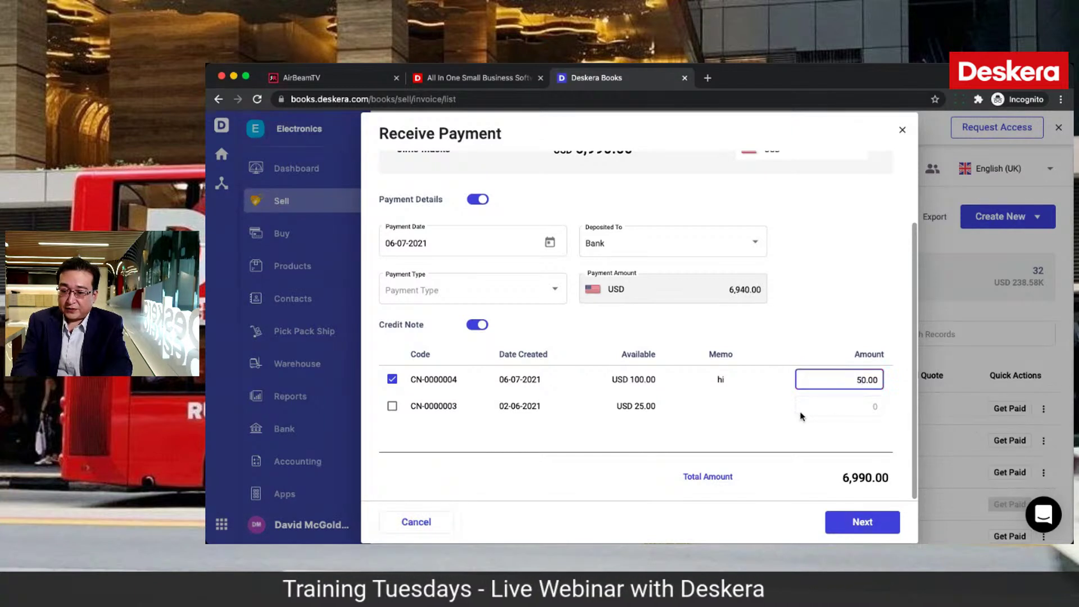
pyautogui.scroll(3, 802, 416)
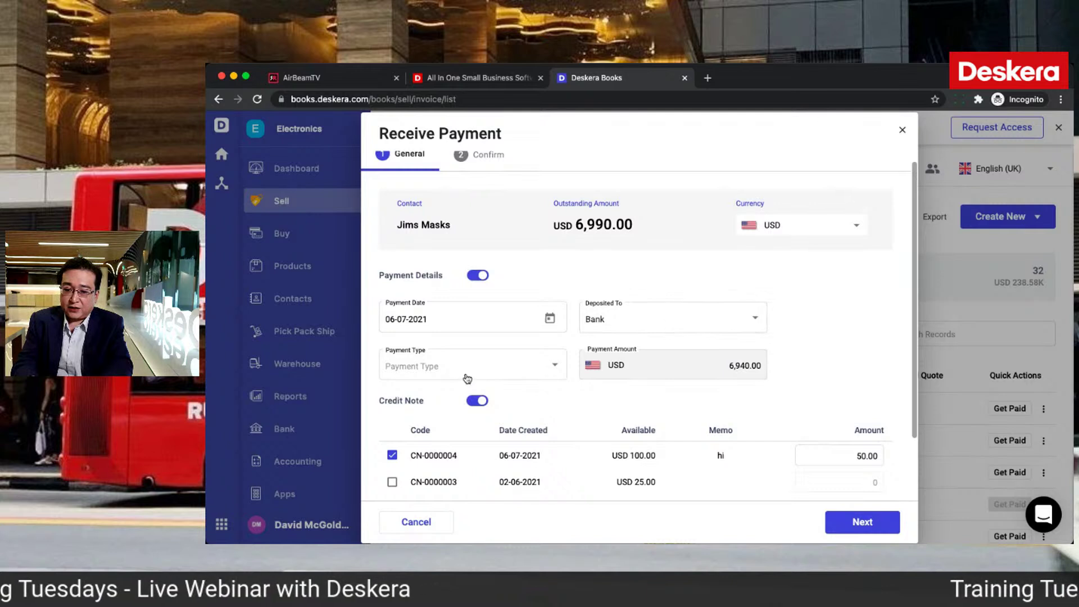
# Step: Turn off Payment Details and receive the USD 50.00 credit-note payment
pyautogui.click(471, 376)
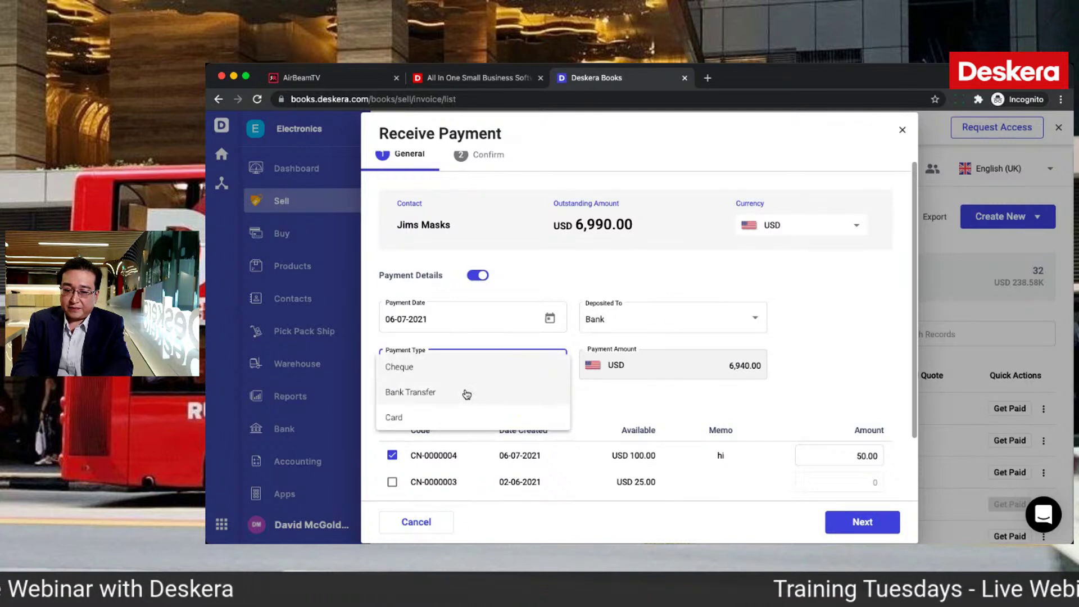
pyautogui.click(466, 392)
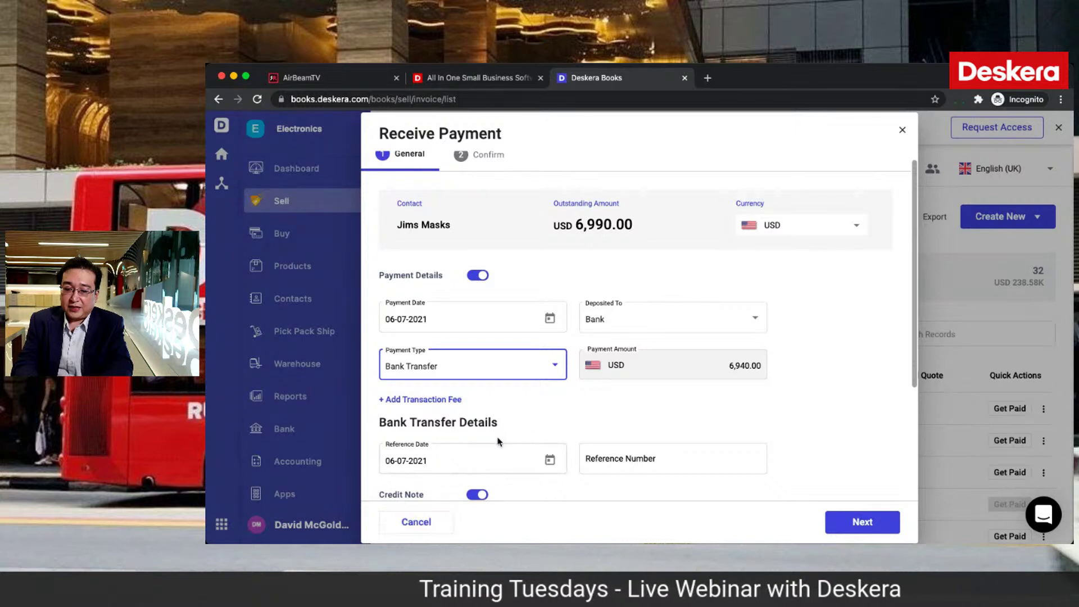
pyautogui.click(476, 275)
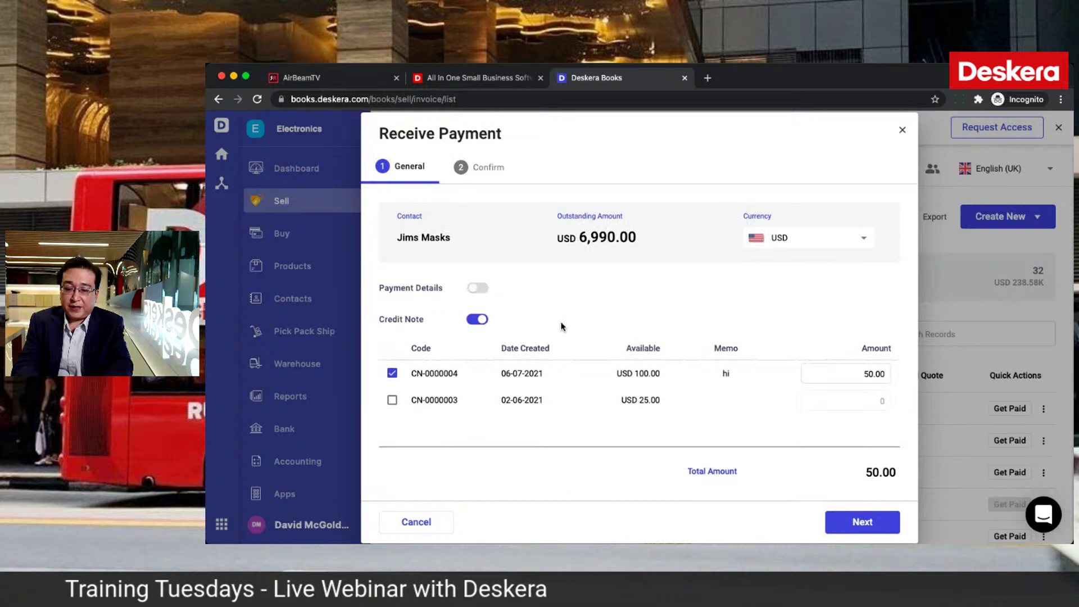
pyautogui.click(862, 522)
pyautogui.click(863, 522)
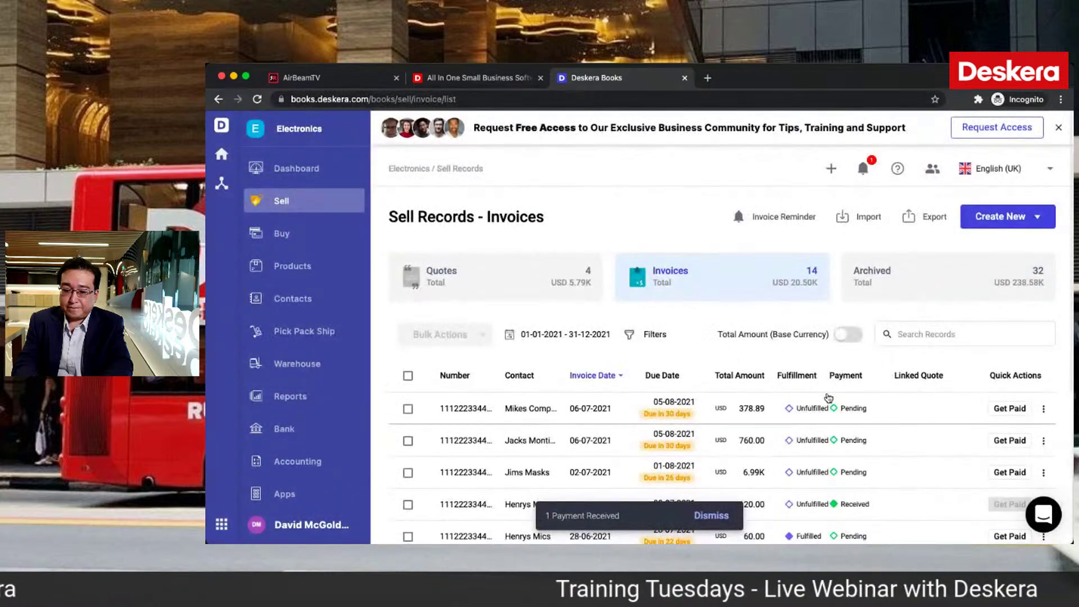
# Step: Begin receiving the remaining payment on the Jims Masks invoice as a Bank Transfer
pyautogui.scroll(-3, 854, 455)
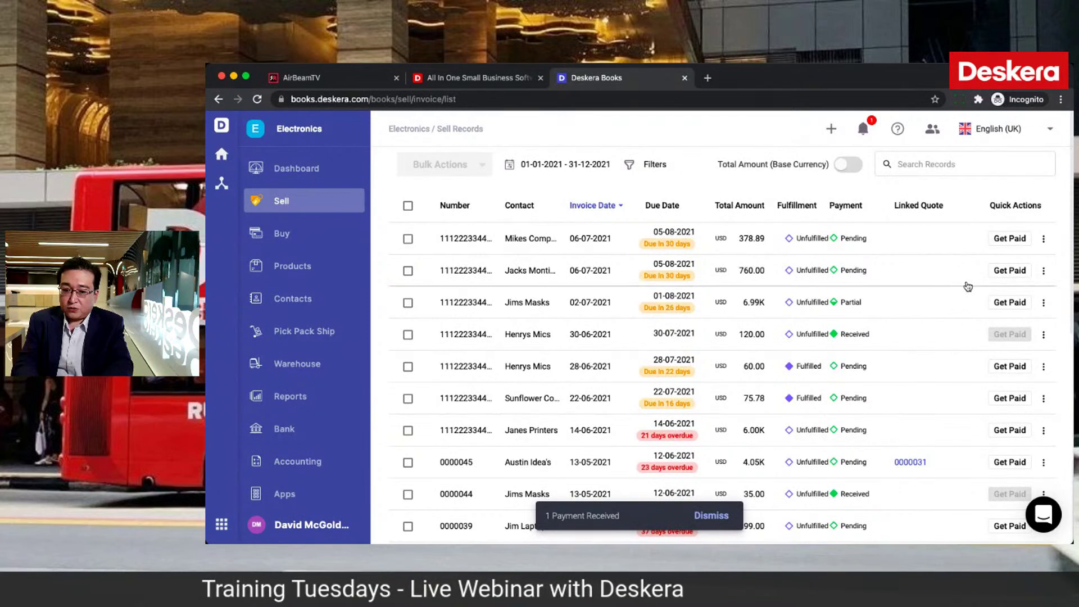
pyautogui.click(1043, 303)
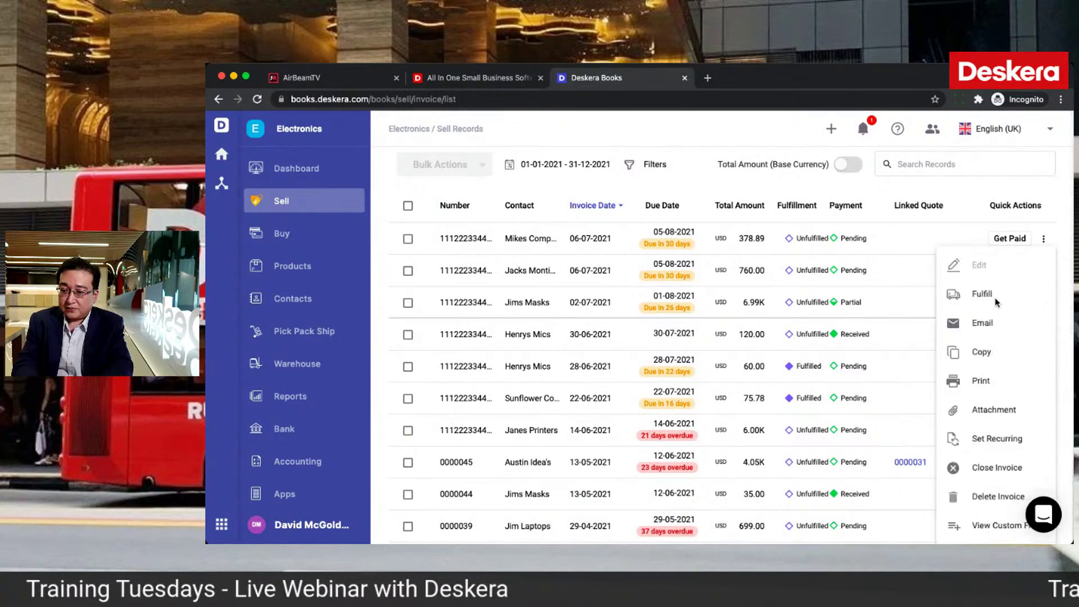
pyautogui.click(858, 297)
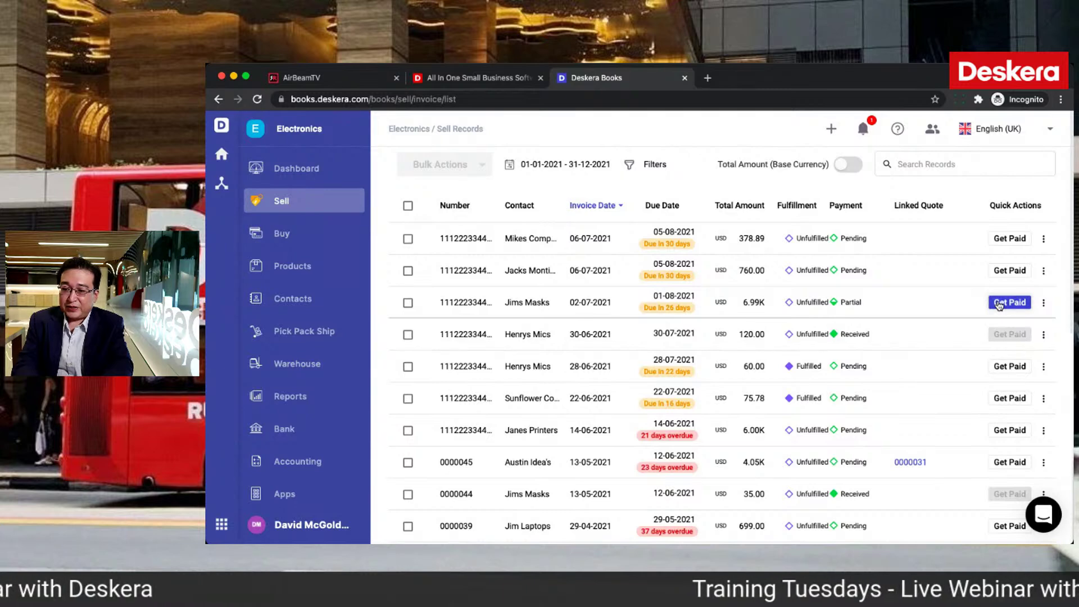
pyautogui.click(998, 303)
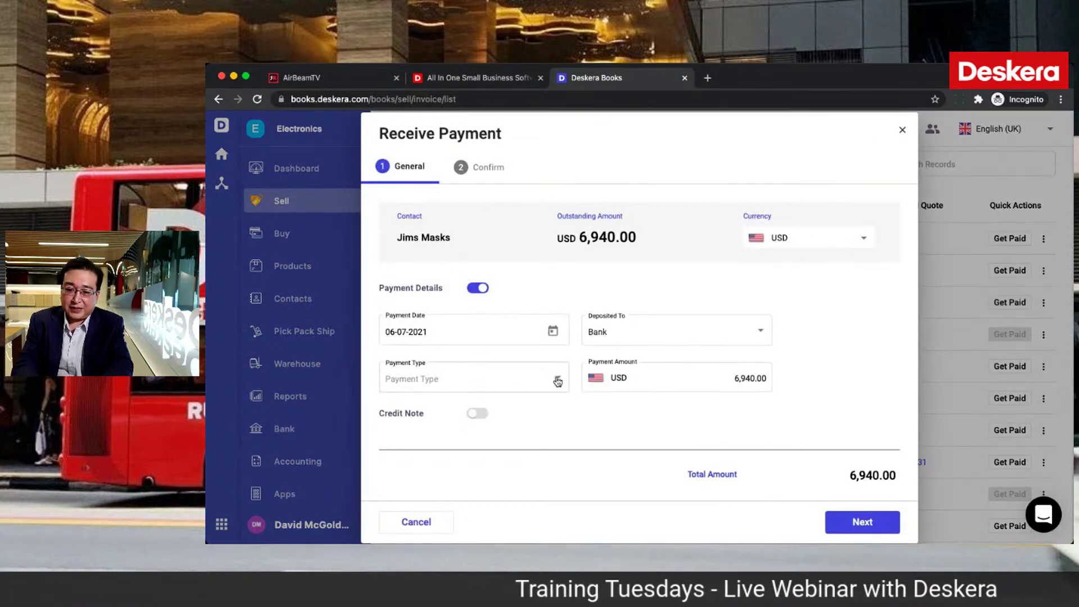
pyautogui.click(557, 380)
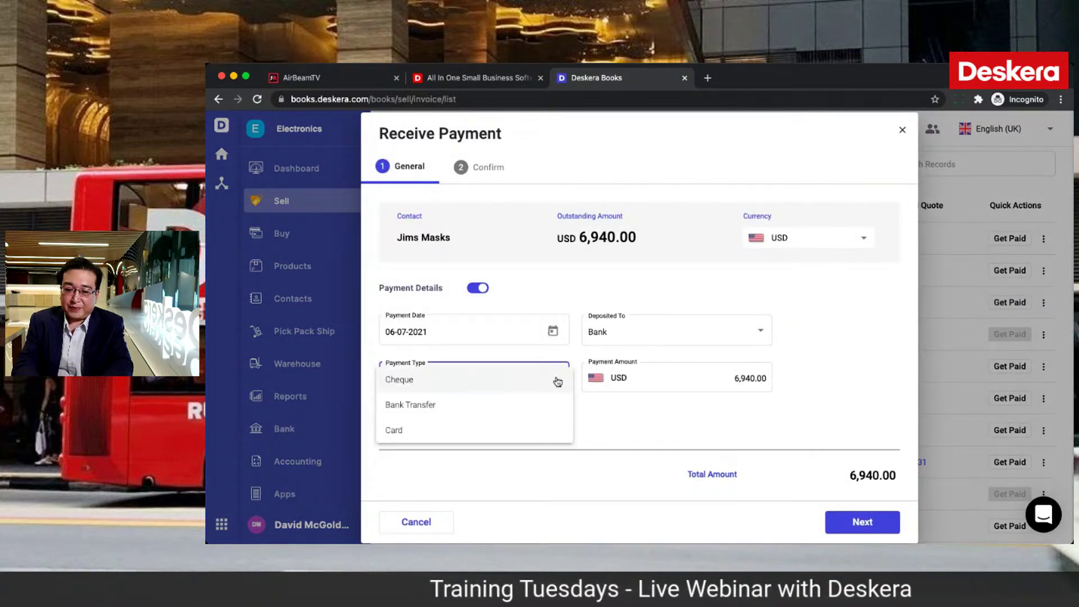
pyautogui.click(517, 404)
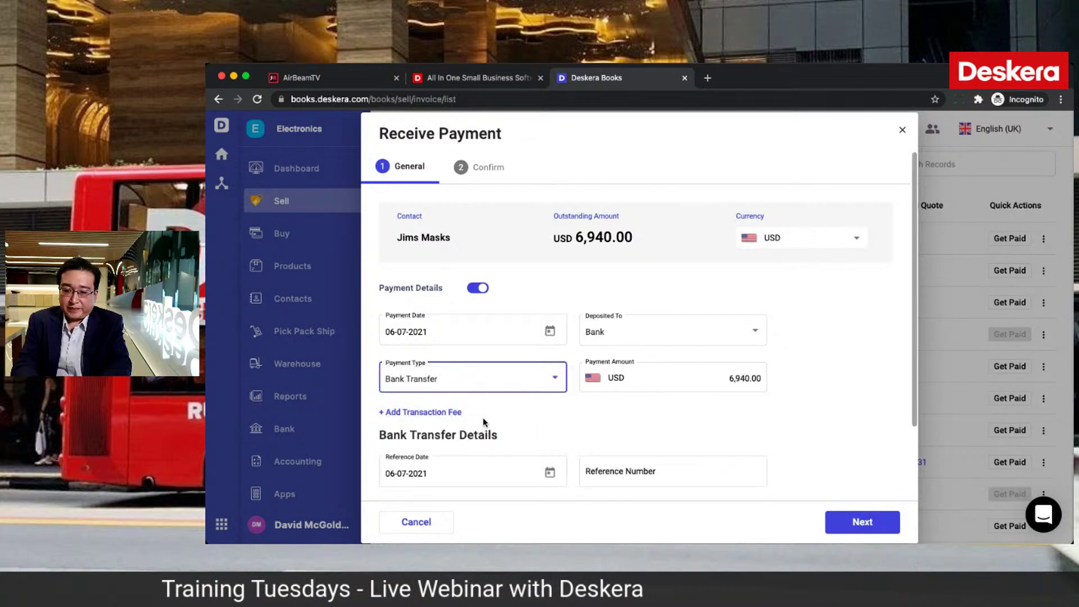
# Step: Enter reference 234234 and apply USD 50.00 from credit note CN-0000004
pyautogui.scroll(-2, 483, 418)
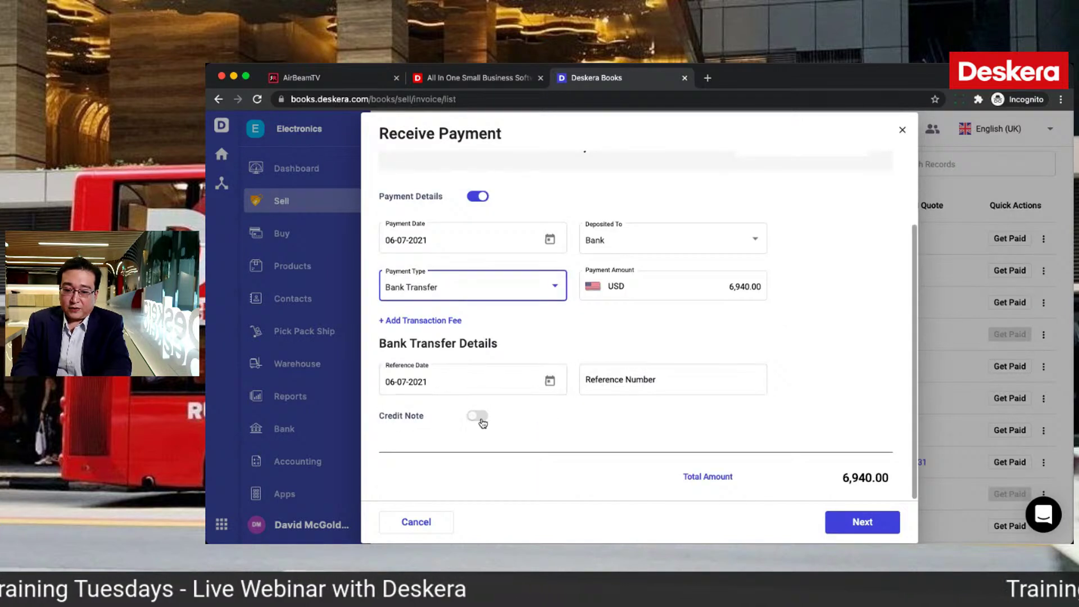
pyautogui.click(519, 409)
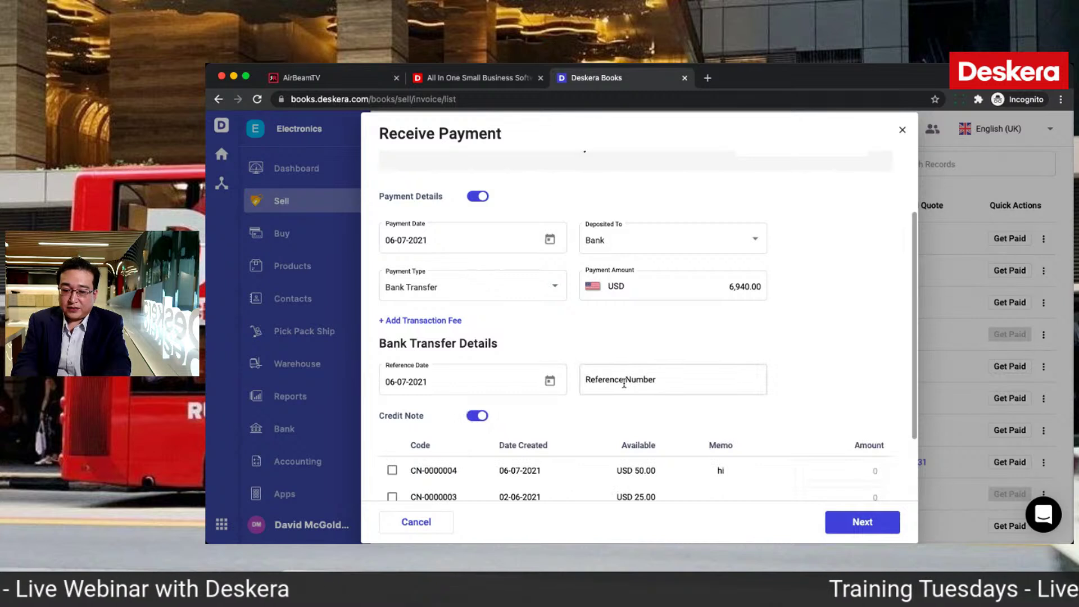
pyautogui.click(618, 390)
pyautogui.write('234234')
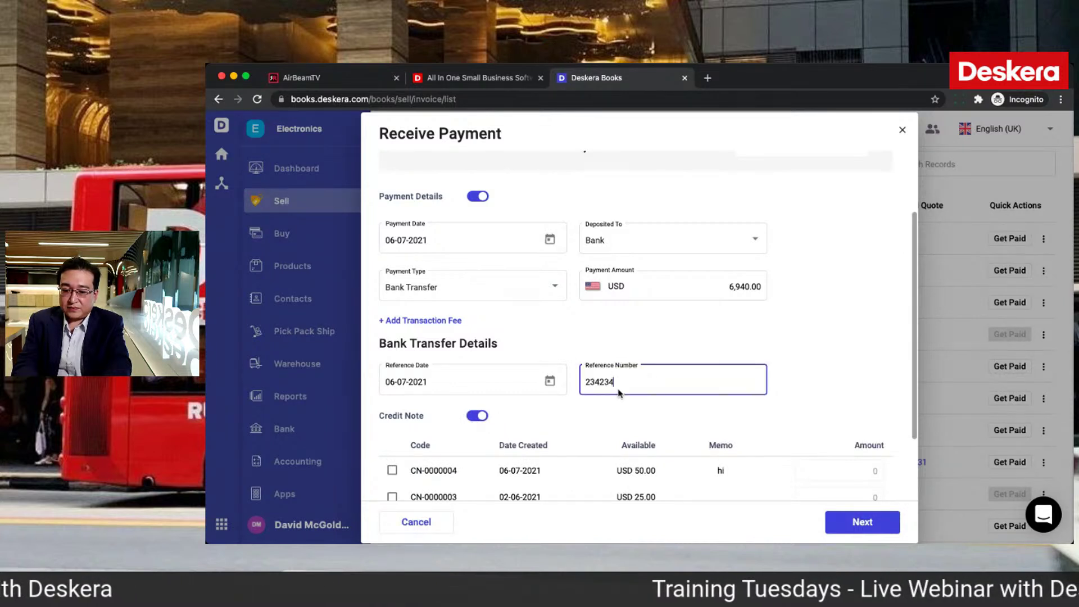
pyautogui.scroll(-2, 619, 392)
pyautogui.click(392, 380)
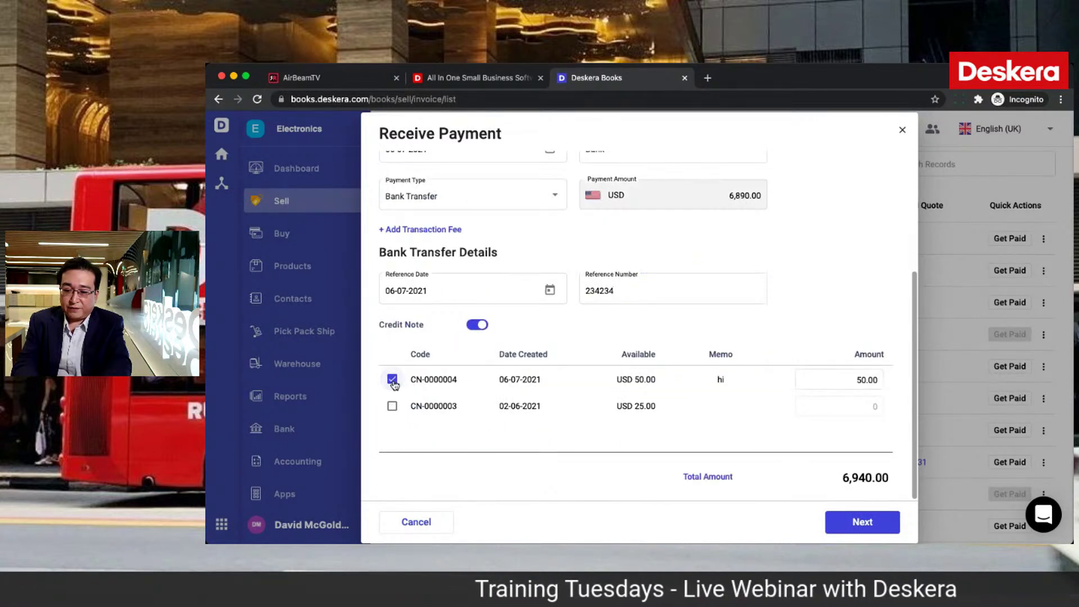
# Step: Review and record the USD 6,890.00 bank transfer plus credit note payment, then close it
pyautogui.click(857, 528)
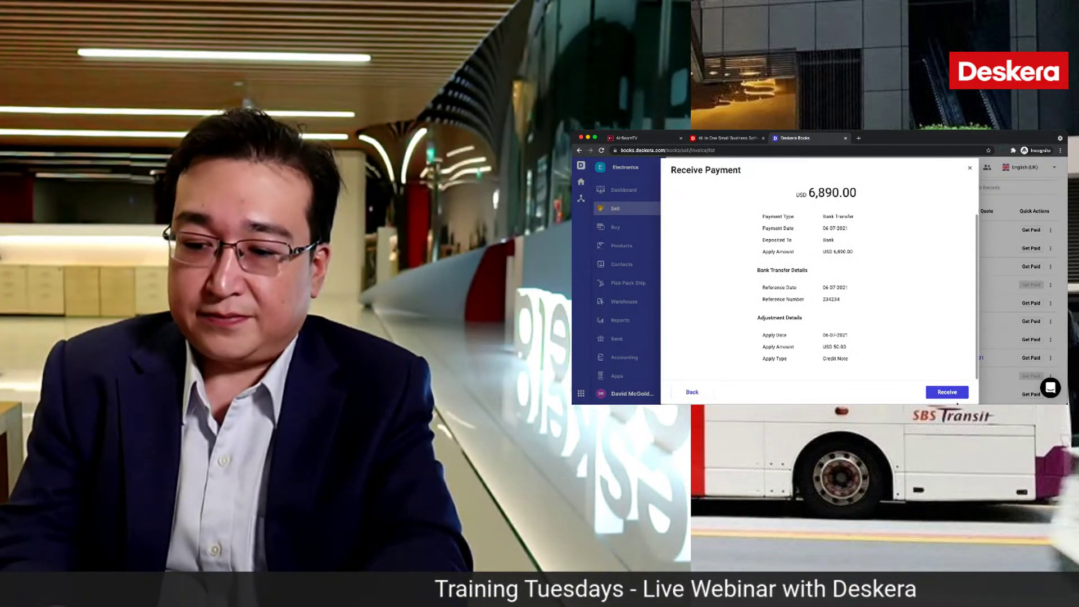
pyautogui.click(957, 396)
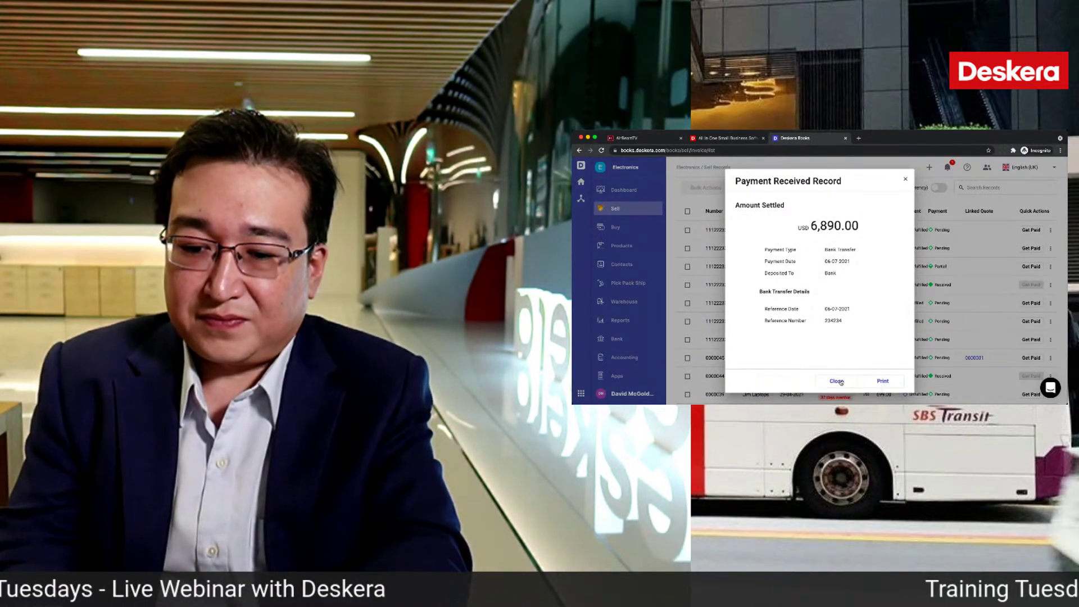
pyautogui.click(837, 381)
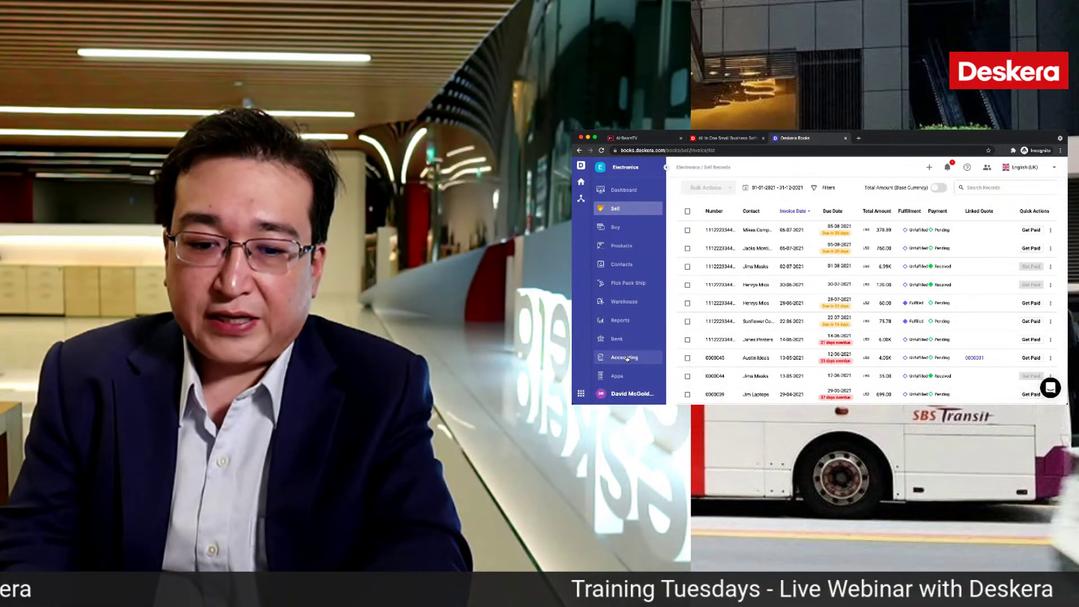
# Step: Inspect bills linked to debit notes DN-0000004 and DN-0000003, open DN-0000003's bill, then return to Accounting
pyautogui.click(627, 358)
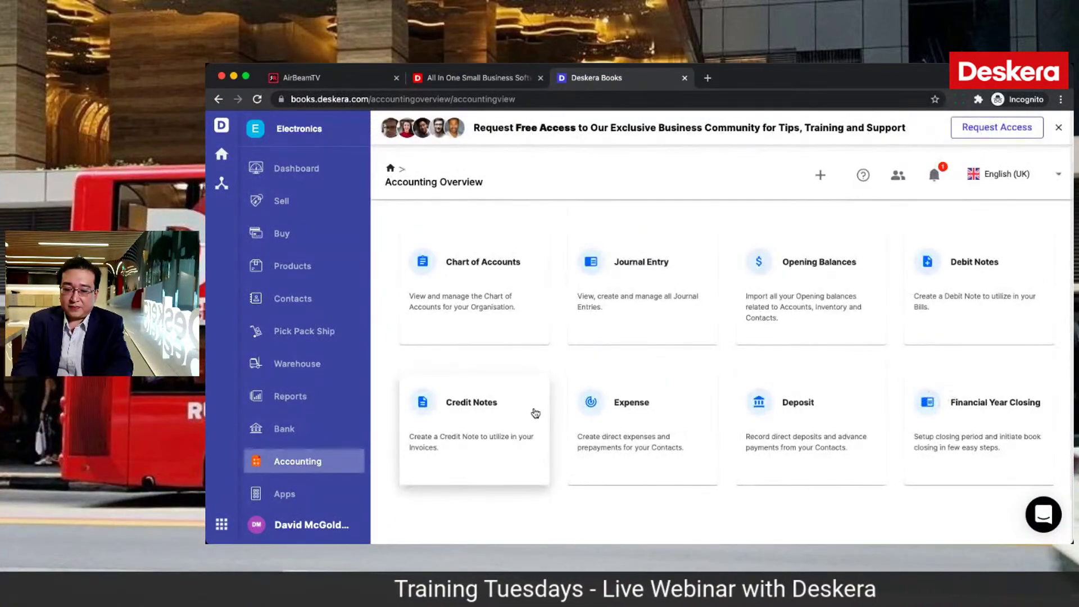
pyautogui.click(968, 267)
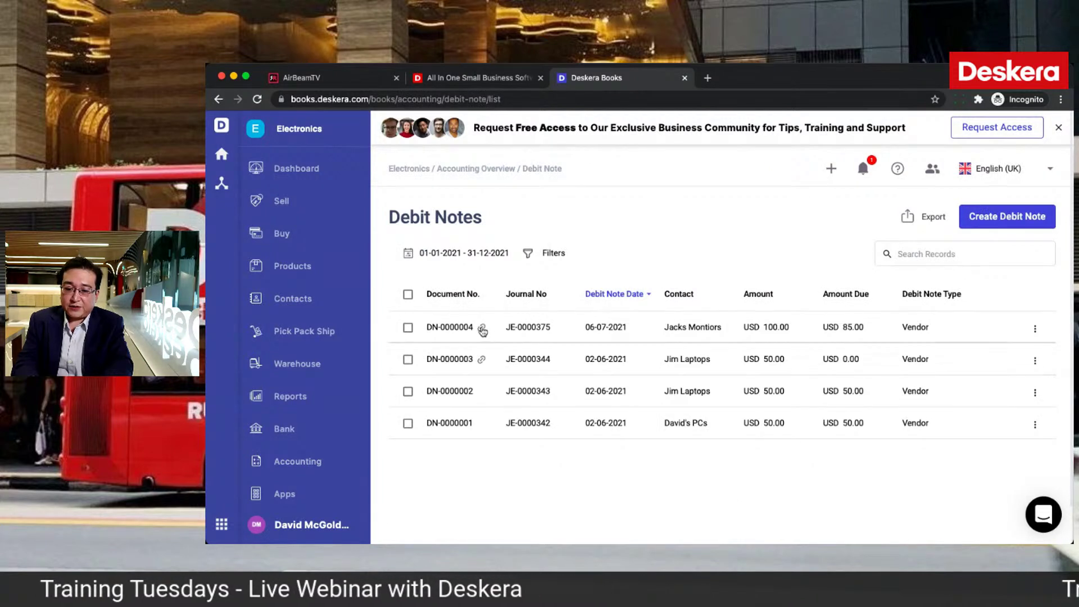
pyautogui.click(481, 329)
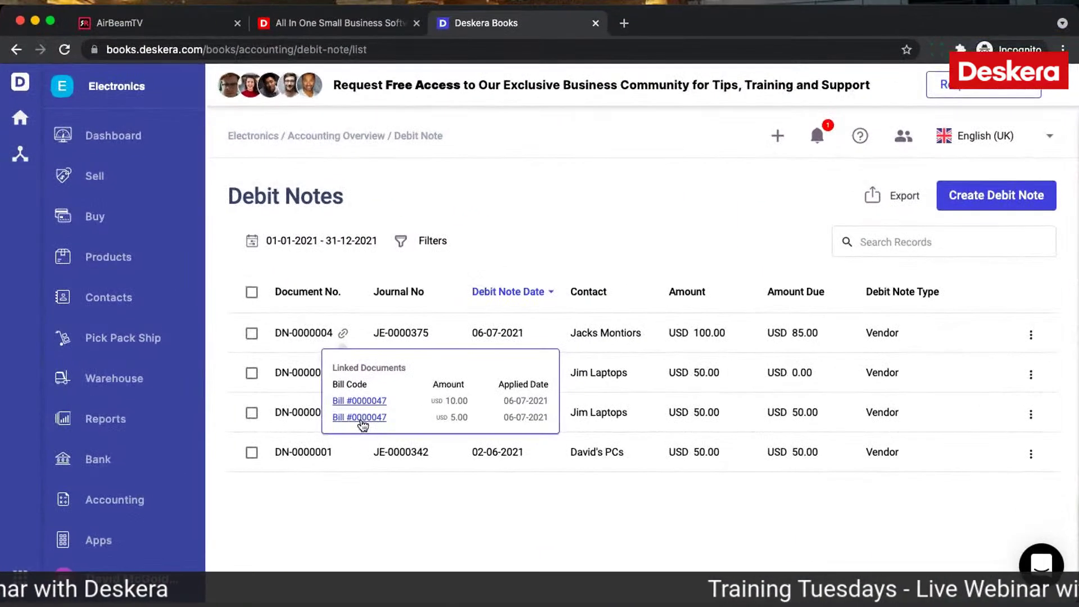
pyautogui.click(354, 512)
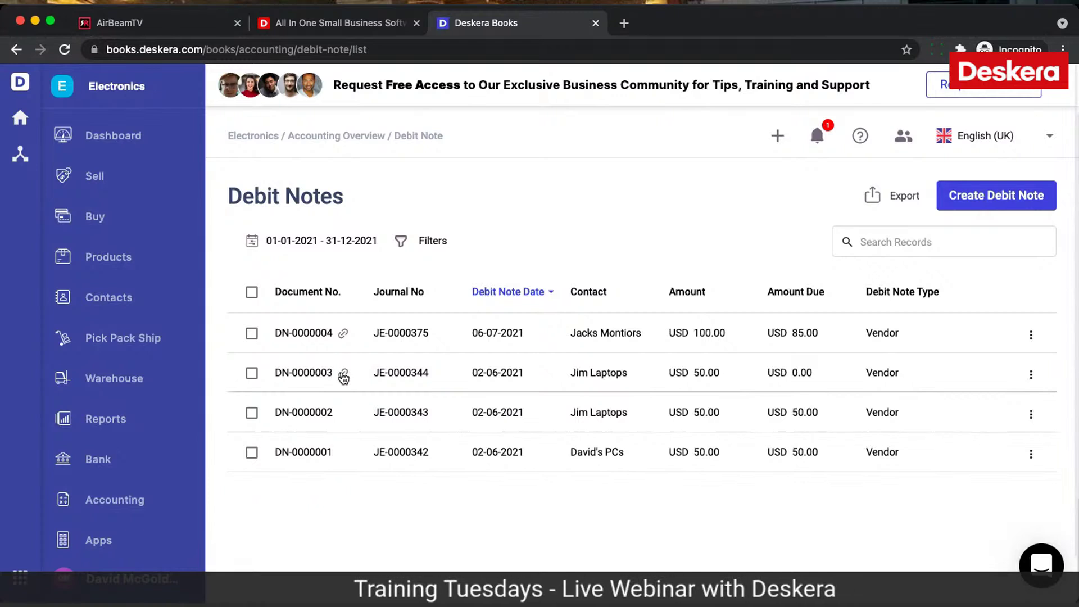
pyautogui.click(344, 374)
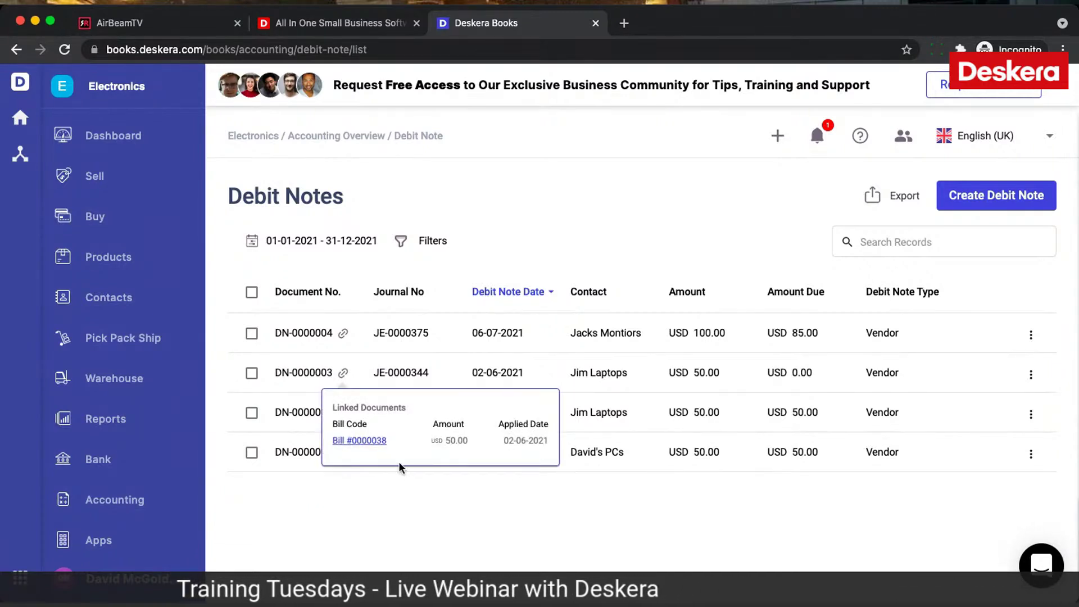
pyautogui.click(362, 442)
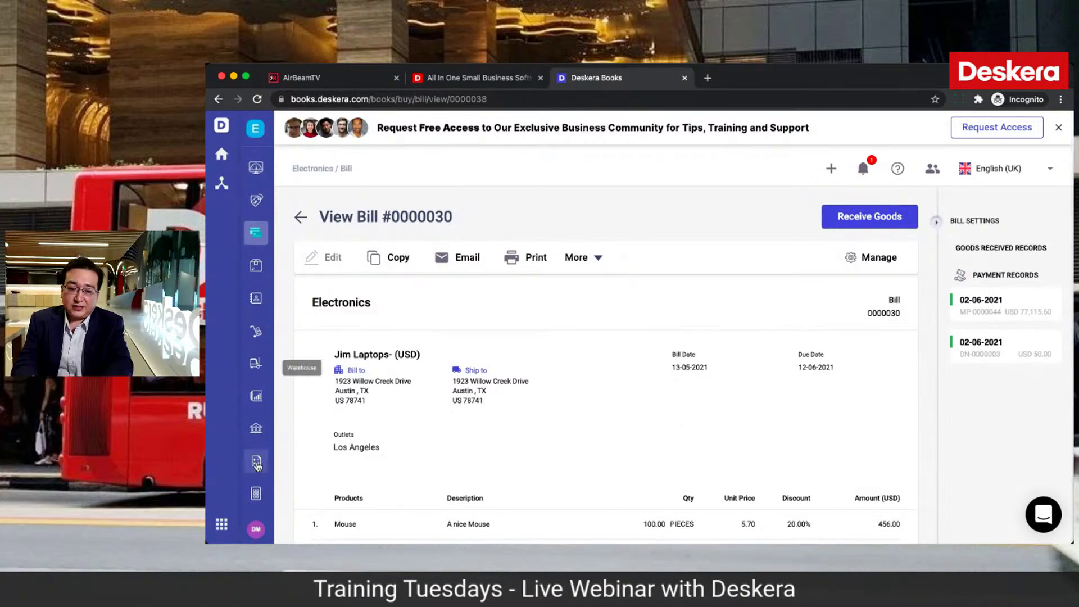
pyautogui.click(256, 460)
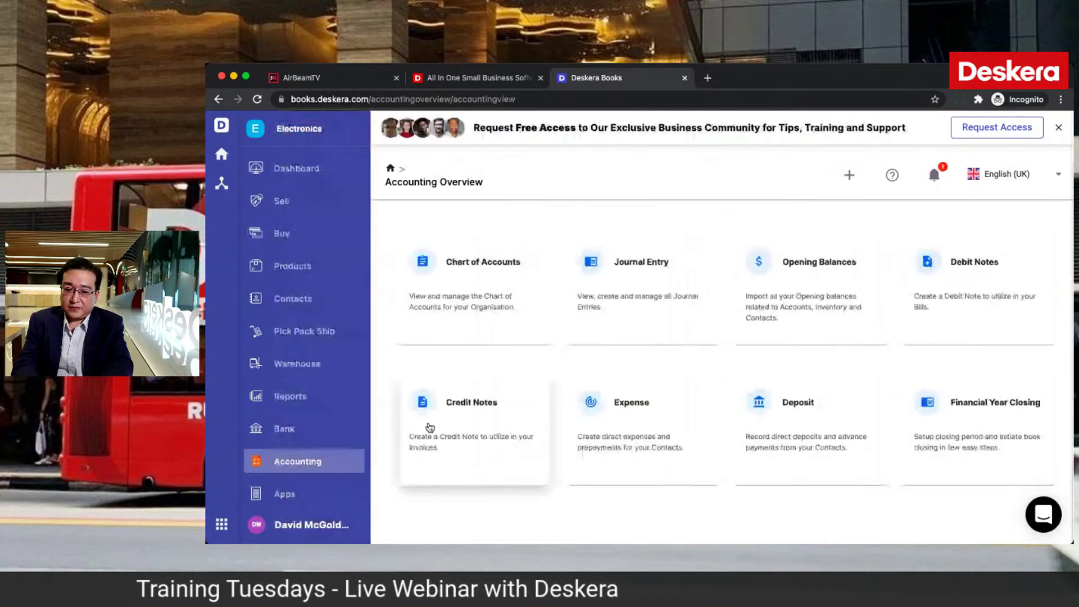
# Step: View the invoices linked to credit notes CN-0000004, CN-0000003 and CN-0000002
pyautogui.click(500, 410)
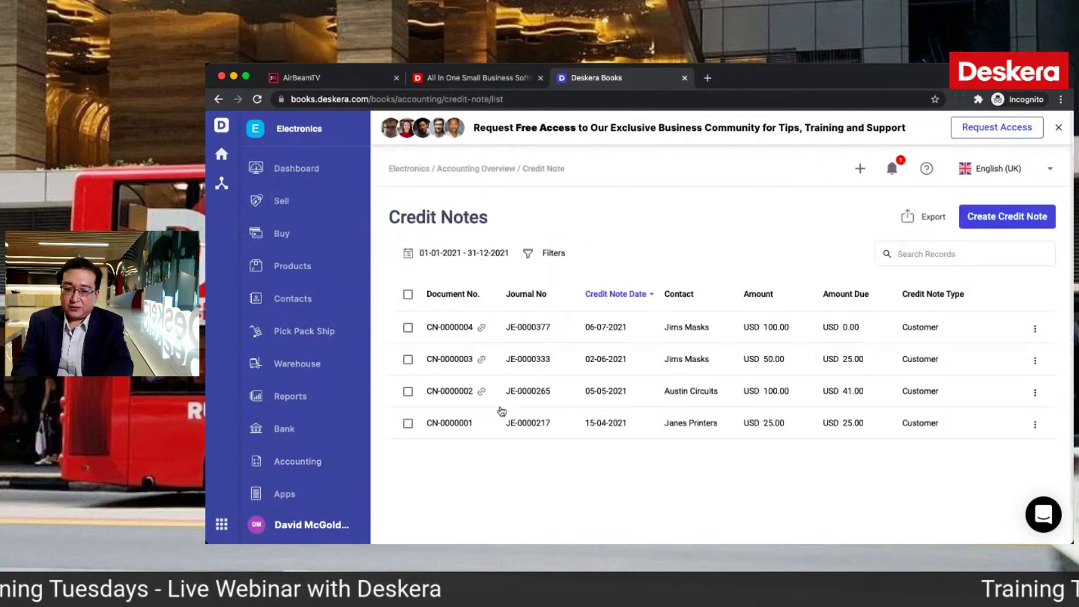
pyautogui.click(481, 328)
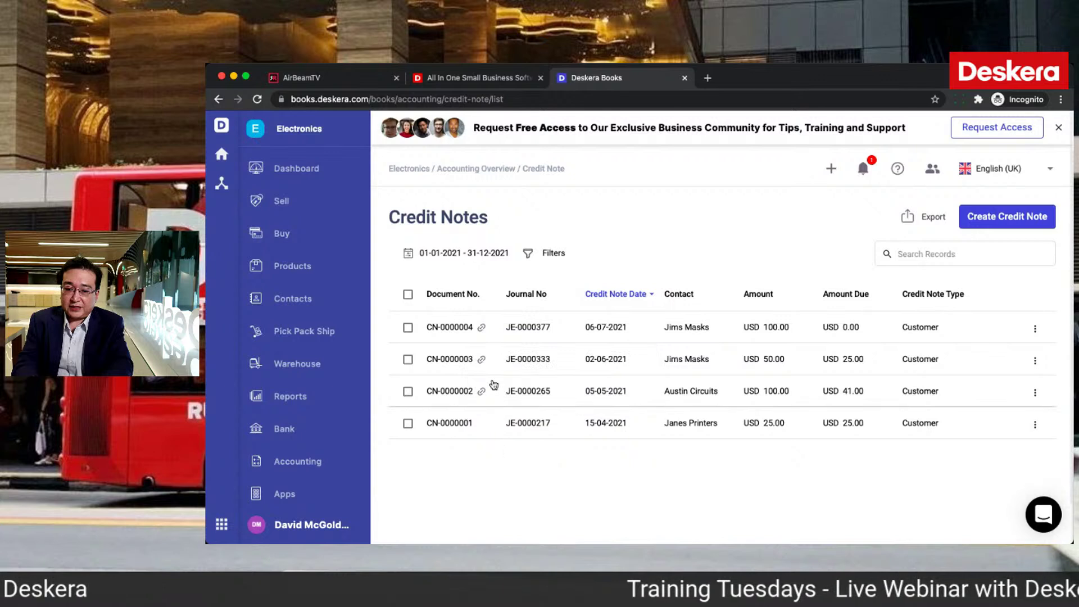
pyautogui.click(481, 360)
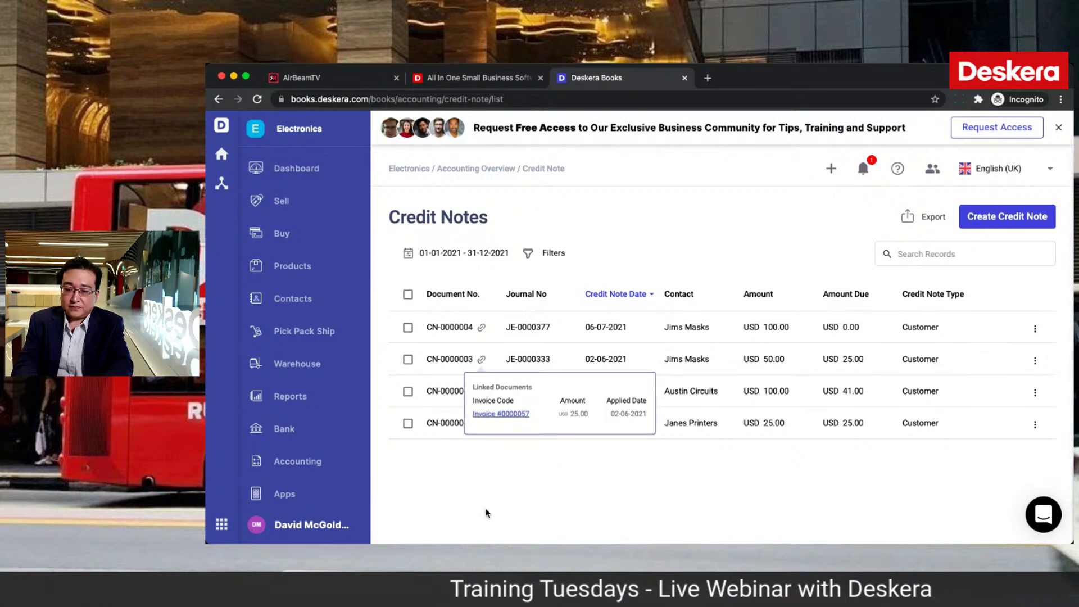
pyautogui.click(482, 392)
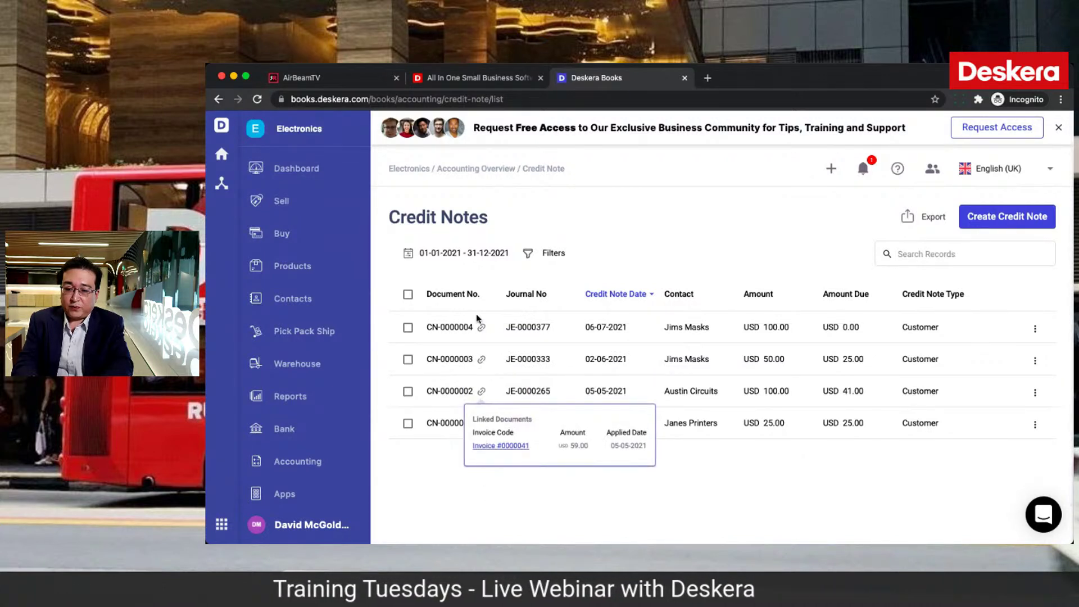
pyautogui.click(481, 328)
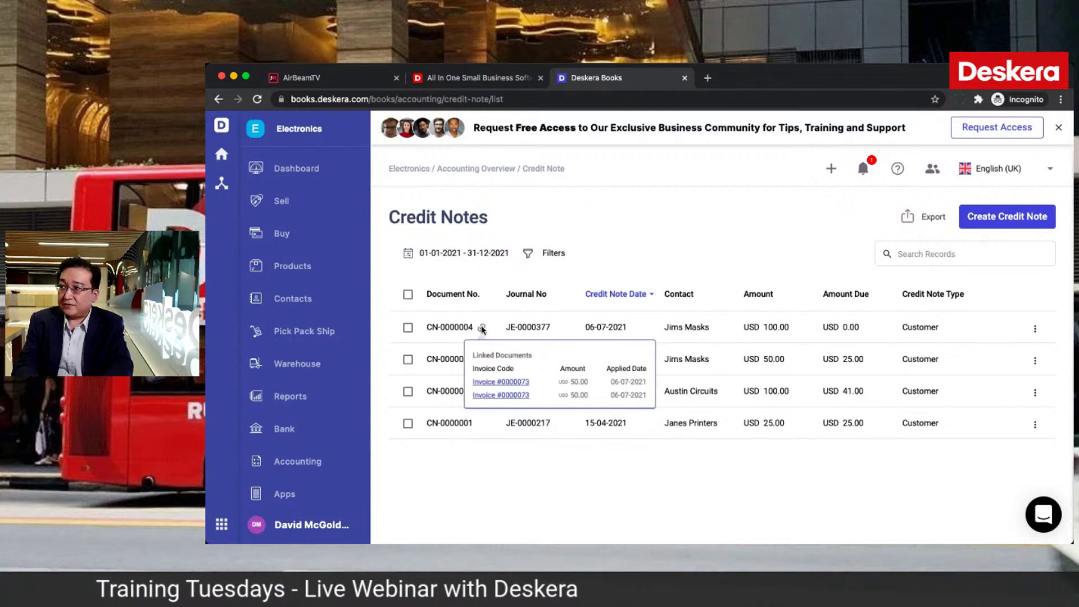
# Step: Check Invoice #0000073's totals for nothing outstanding, then go back to the Credit Notes list
pyautogui.click(503, 382)
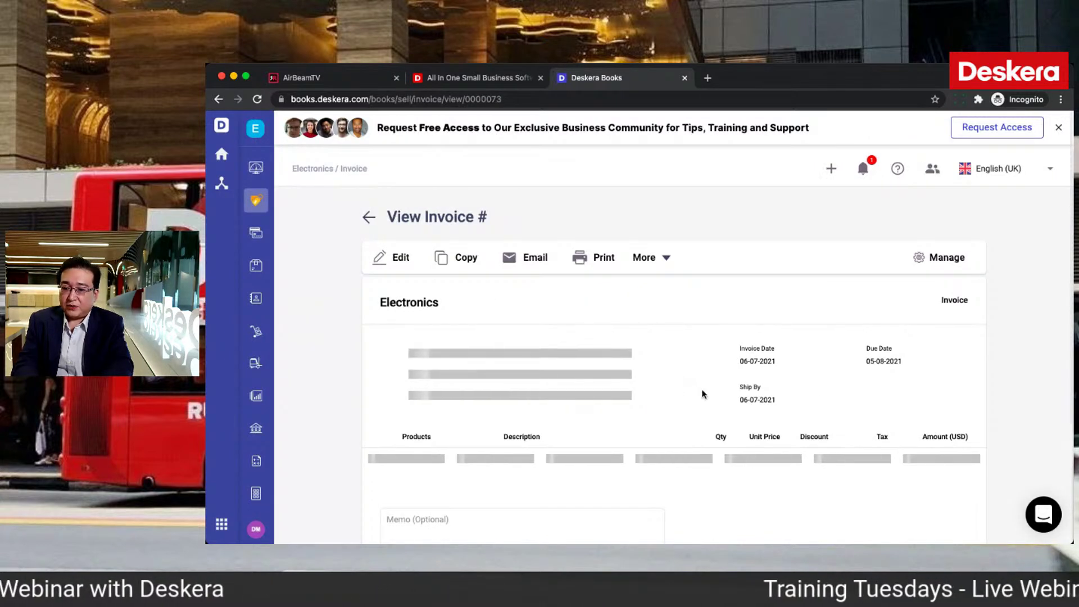
pyautogui.scroll(-2, 702, 393)
pyautogui.scroll(-2, 702, 395)
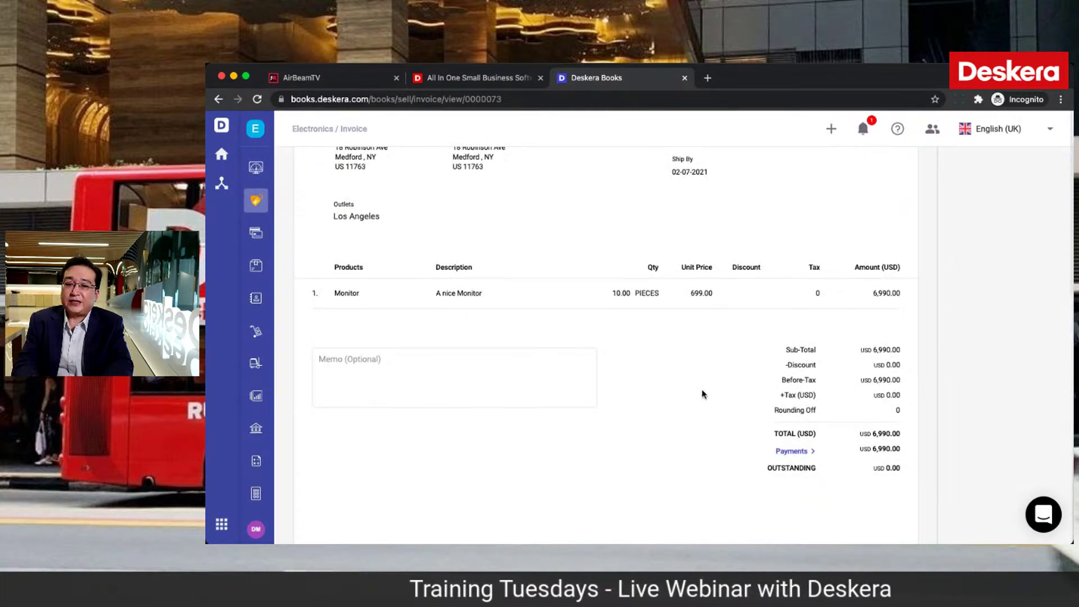
pyautogui.scroll(4, 701, 393)
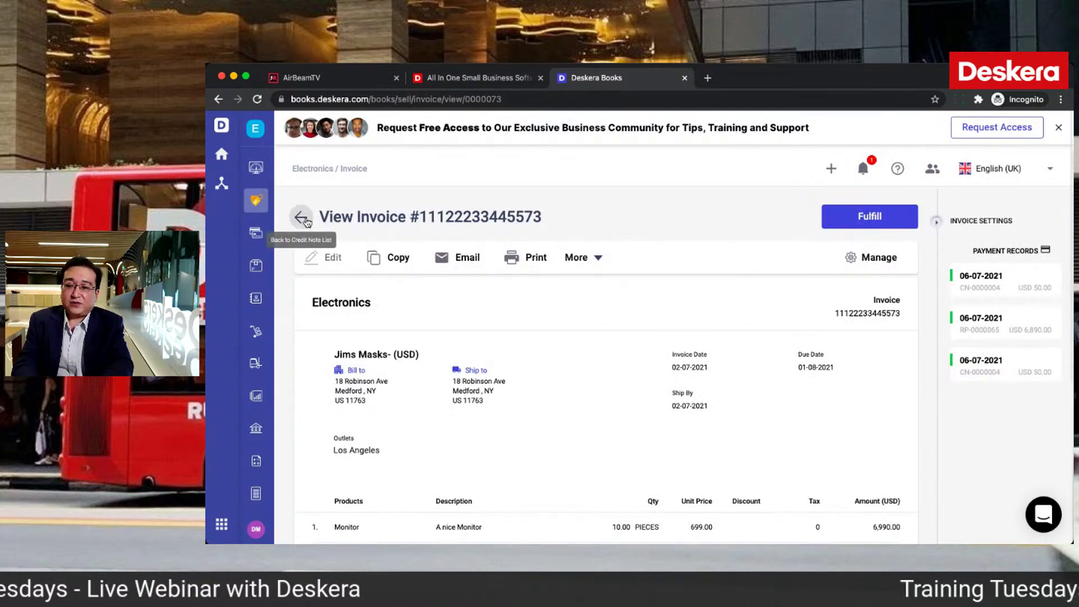
pyautogui.click(303, 219)
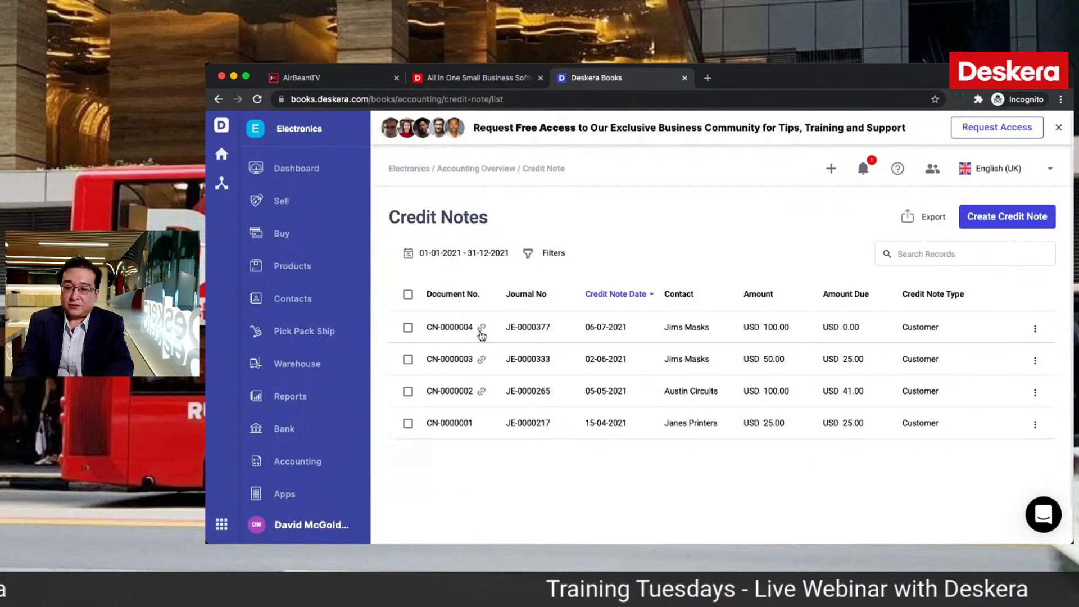
pyautogui.moveTo(482, 334)
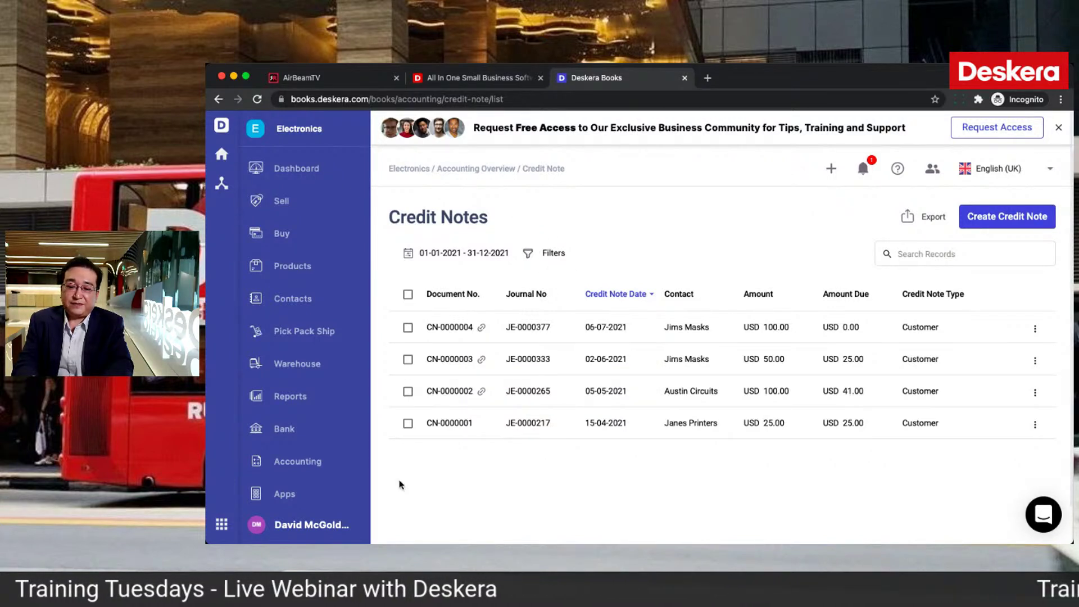
# Step: Create a new Prepayment from the Accounting Expense list
pyautogui.click(307, 468)
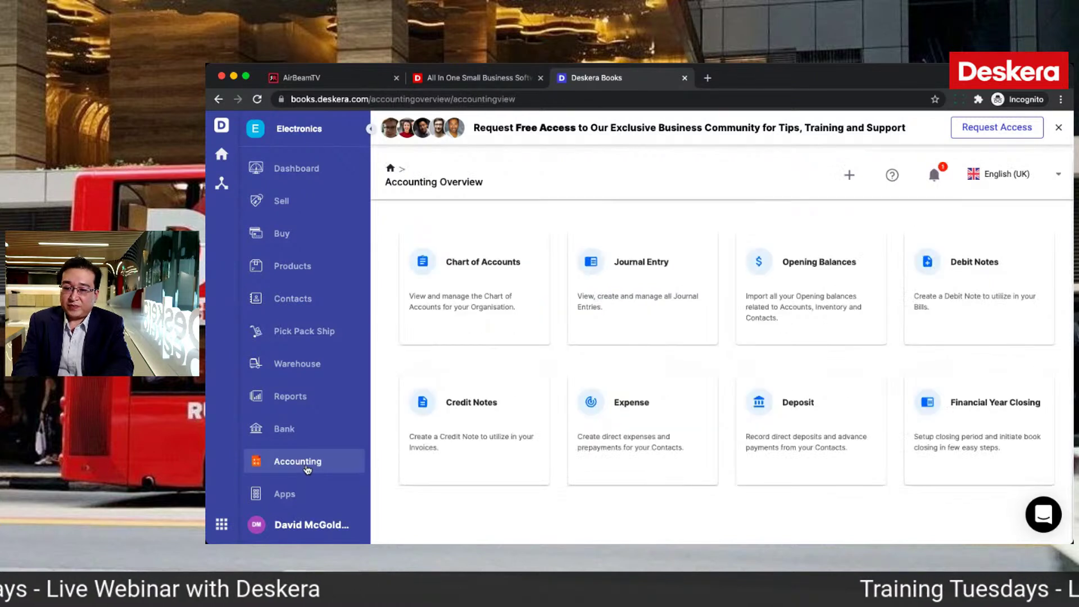
pyautogui.click(706, 412)
pyautogui.click(984, 218)
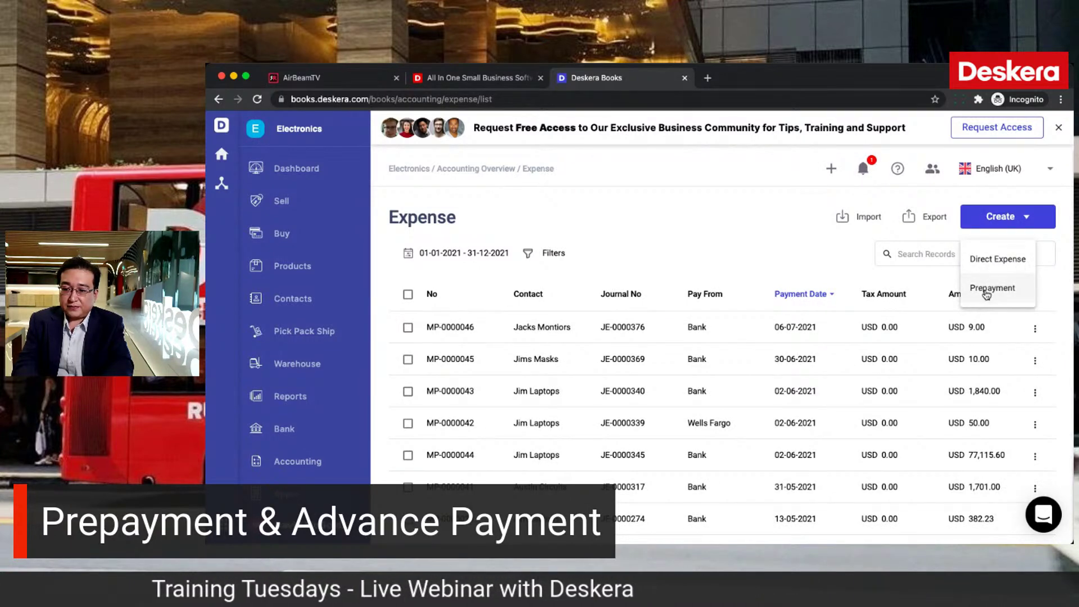
pyautogui.click(986, 291)
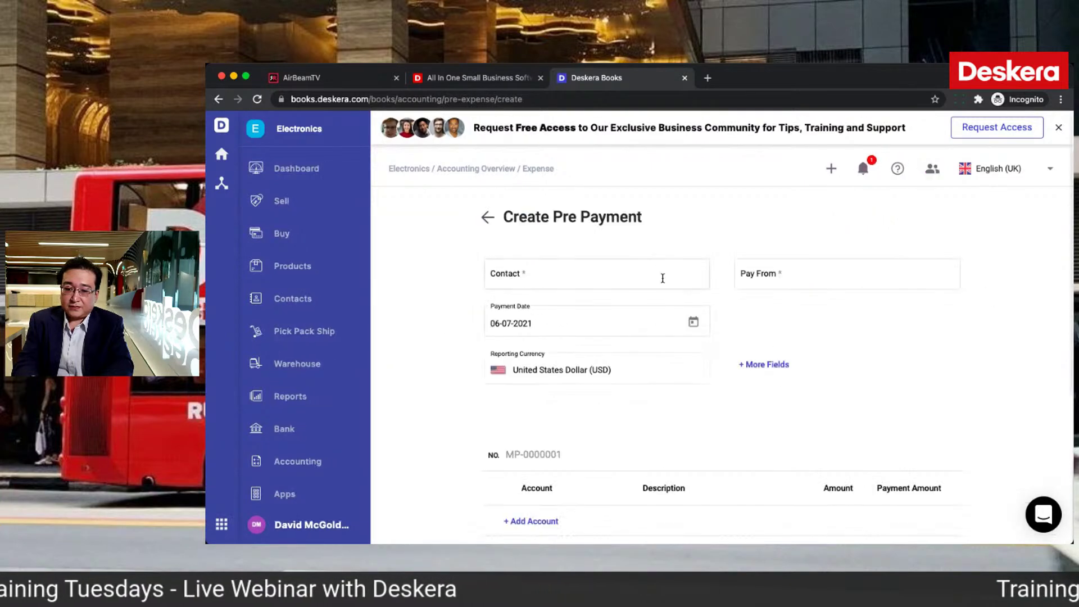
# Step: Set the prepayment contact to Jim Laptops, replacing the mistakenly chosen Jims Masks
pyautogui.click(662, 277)
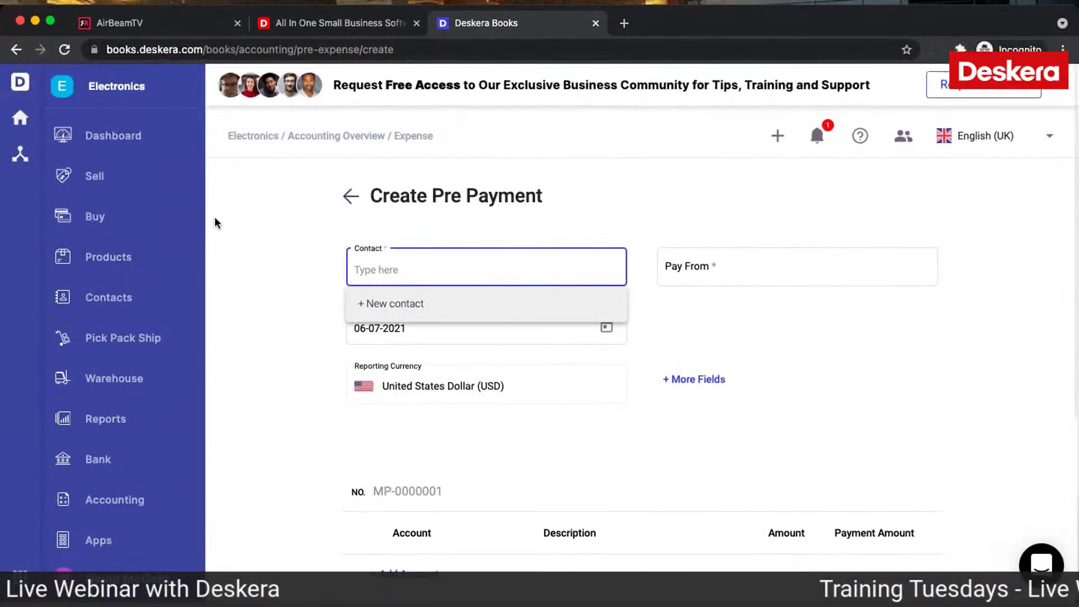
pyautogui.write('Jim')
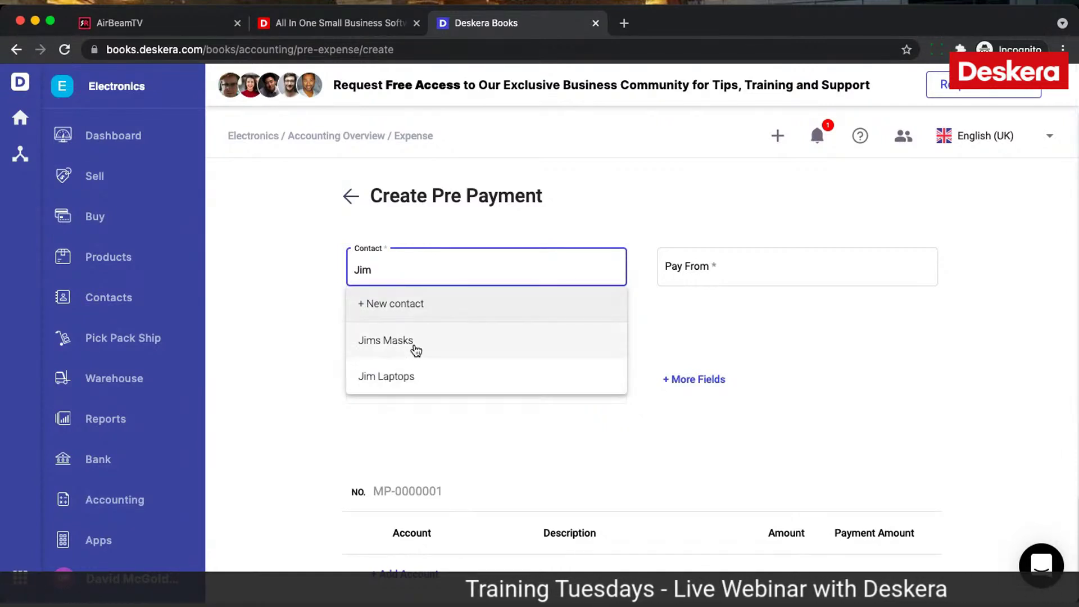
pyautogui.click(416, 349)
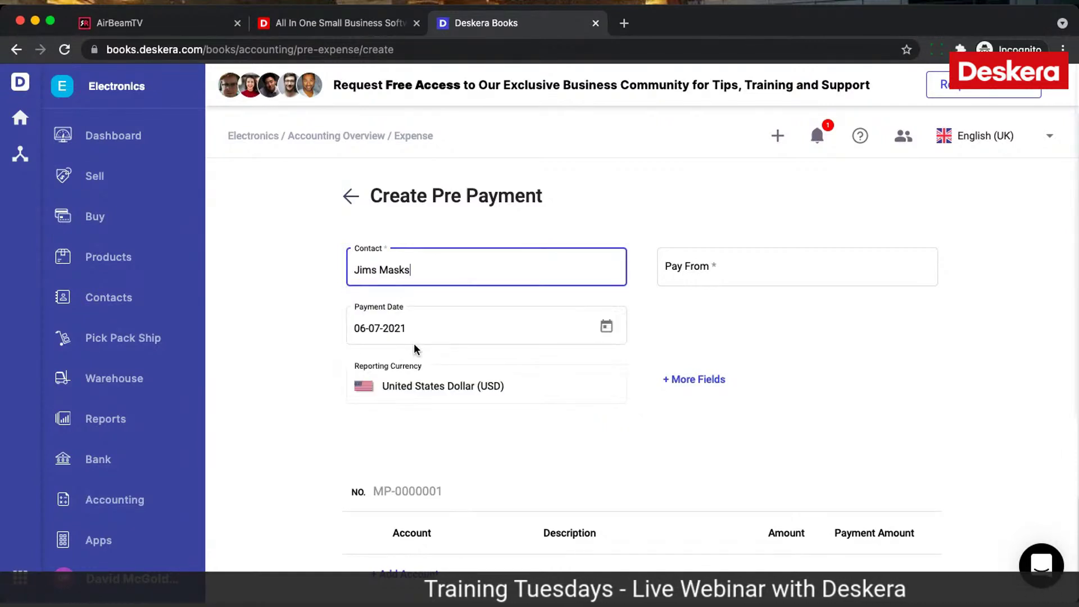
pyautogui.click(456, 275)
pyautogui.press('BackSpace')
pyautogui.press('BackSpace')
pyautogui.press('BackSpace')
pyautogui.press('BackSpace')
pyautogui.press('BackSpace')
pyautogui.write('M')
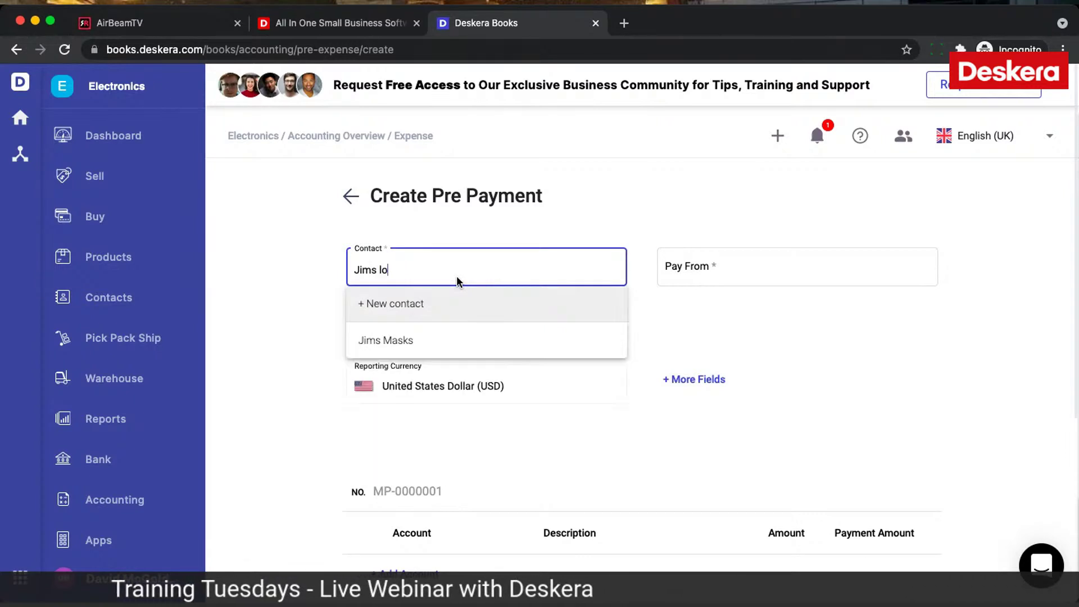
pyautogui.press('BackSpace')
pyautogui.press('BackSpace')
pyautogui.press('BackSpace')
pyautogui.press('BackSpace')
pyautogui.press('BackSpace')
pyautogui.press('BackSpace')
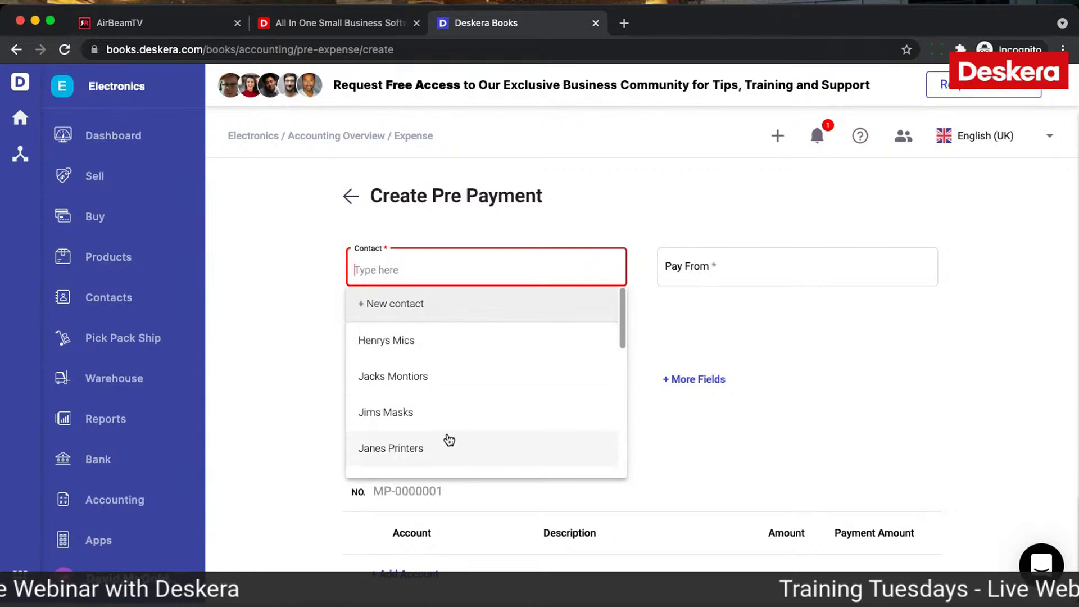
pyautogui.scroll(-2, 446, 441)
pyautogui.write('jim')
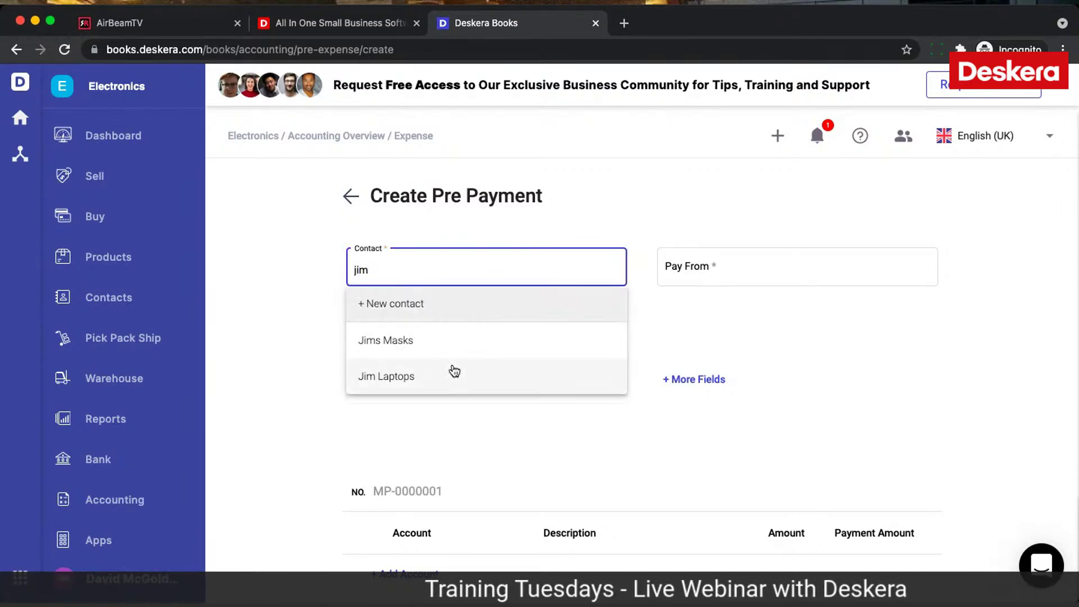
pyautogui.click(455, 371)
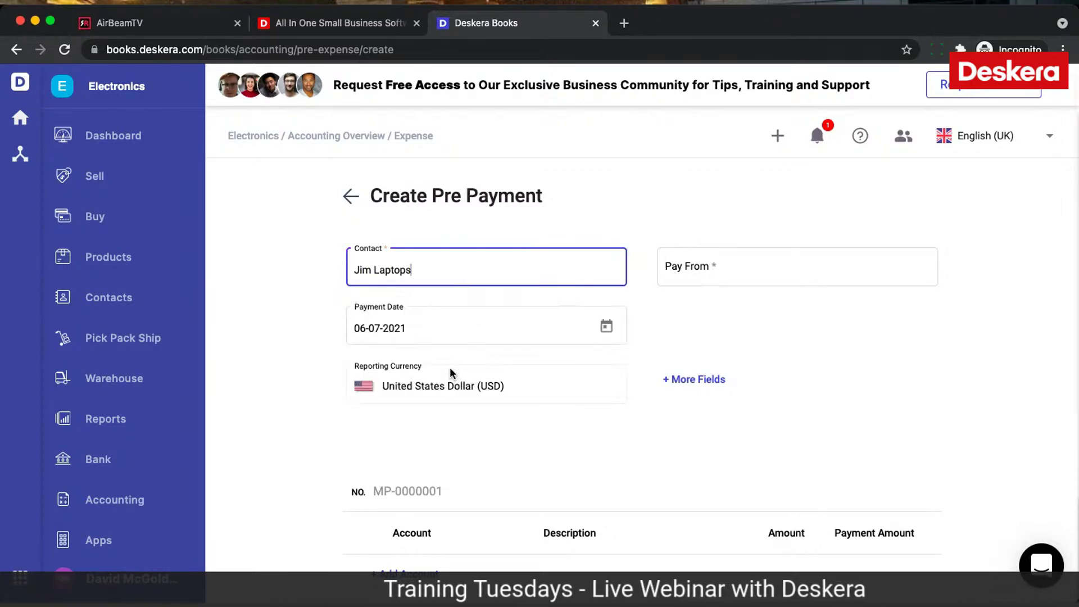
# Step: Set the prepayment's Pay From account to Wells Fargo instead of DBS Bank
pyautogui.click(701, 257)
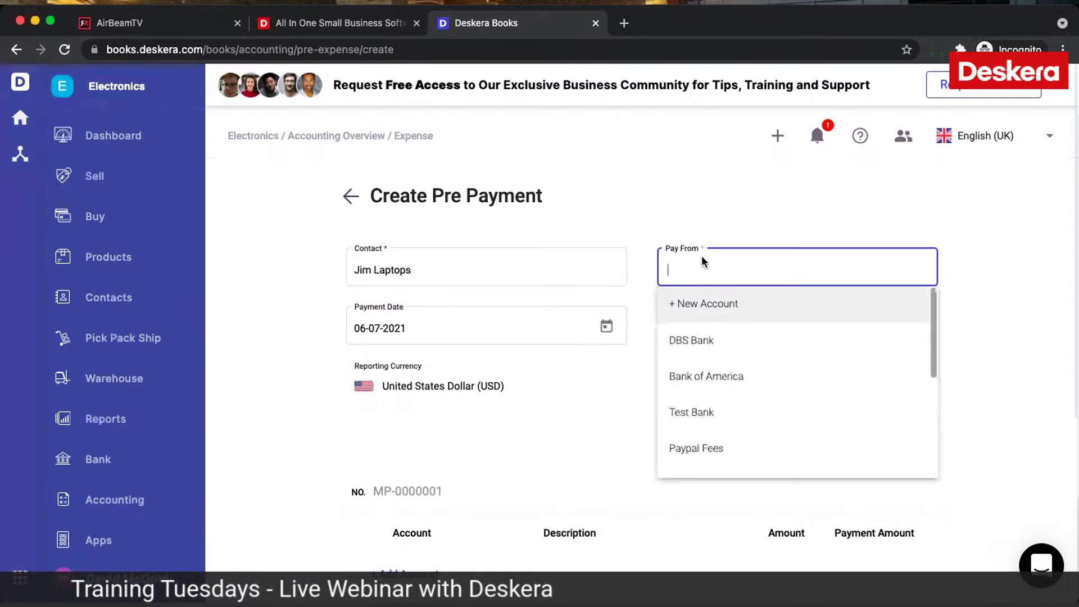
pyautogui.click(717, 341)
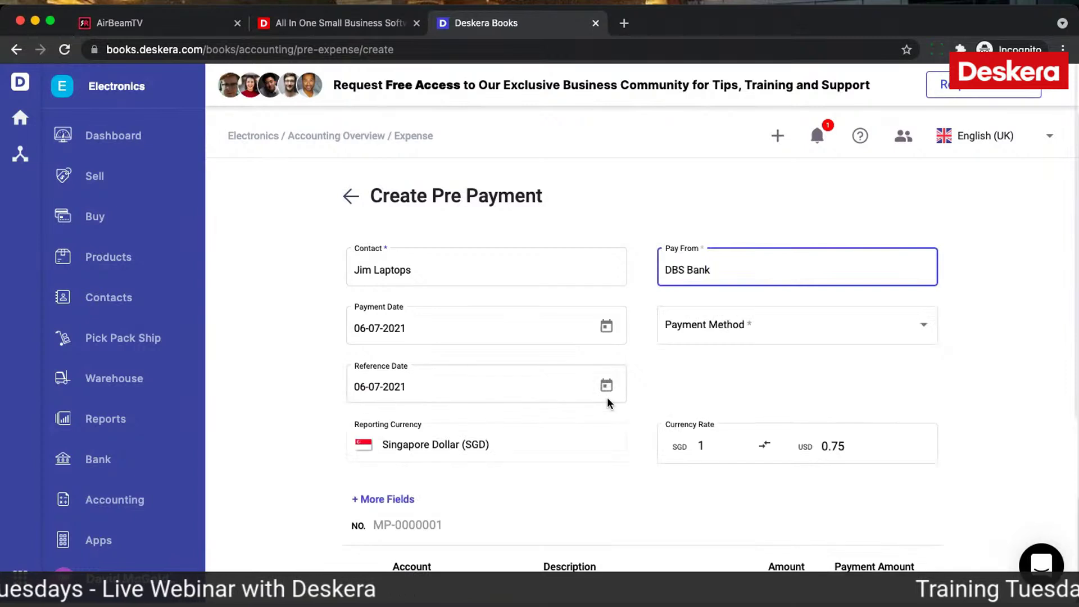
pyautogui.scroll(-2, 607, 396)
pyautogui.press('super+a')
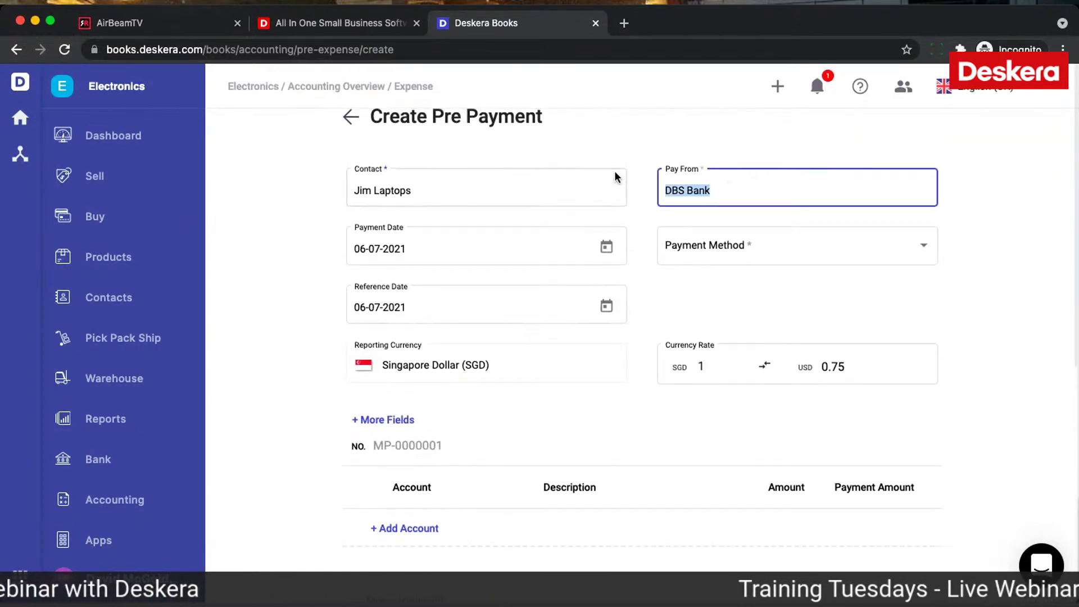
pyautogui.press('BackSpace')
pyautogui.write('we')
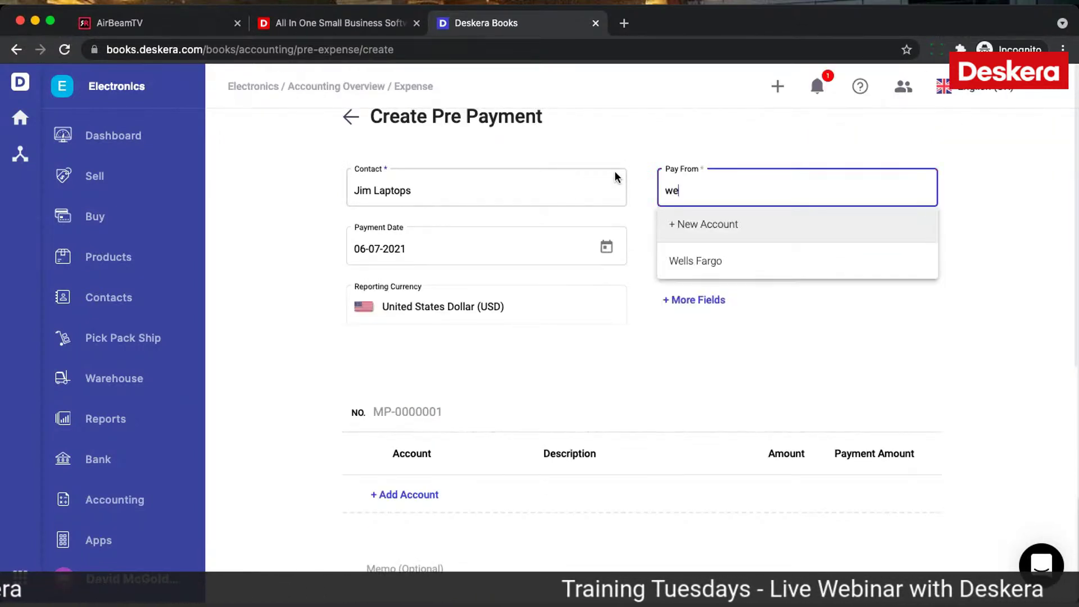
pyautogui.click(683, 270)
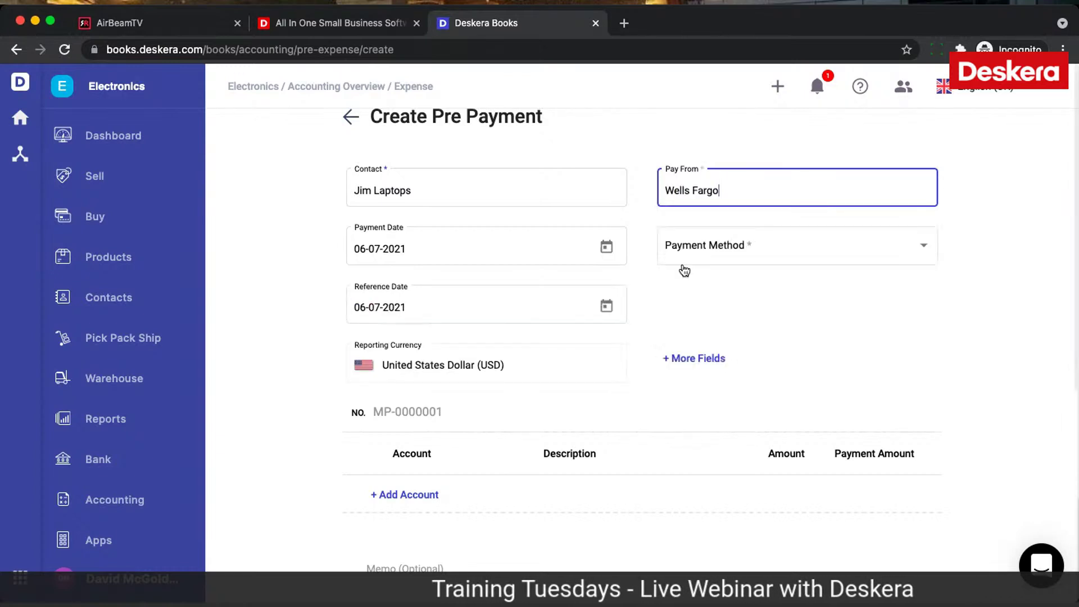
# Step: Set payment method to Bank Transfer with reference 234234 and save the More Fields values
pyautogui.click(733, 248)
pyautogui.click(717, 252)
pyautogui.click(711, 303)
pyautogui.write('234234')
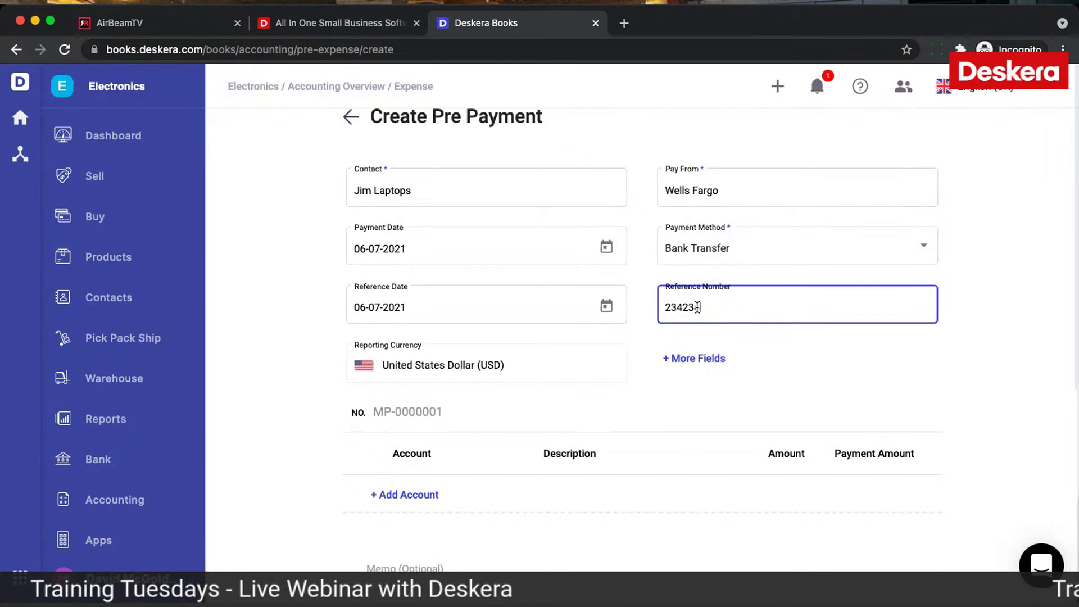
pyautogui.click(654, 391)
pyautogui.scroll(-3, 663, 359)
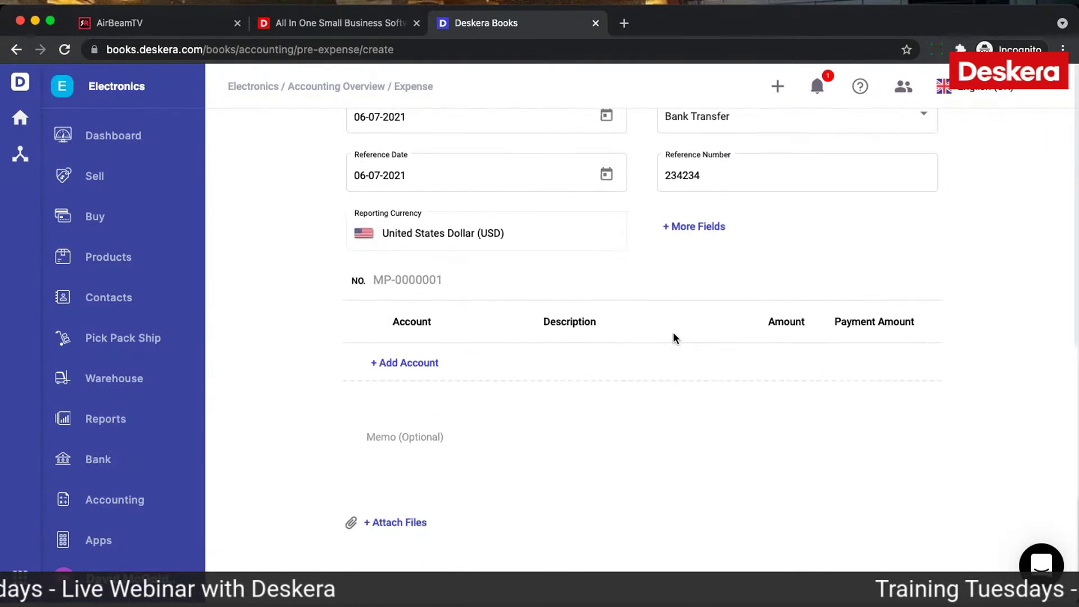
pyautogui.click(689, 230)
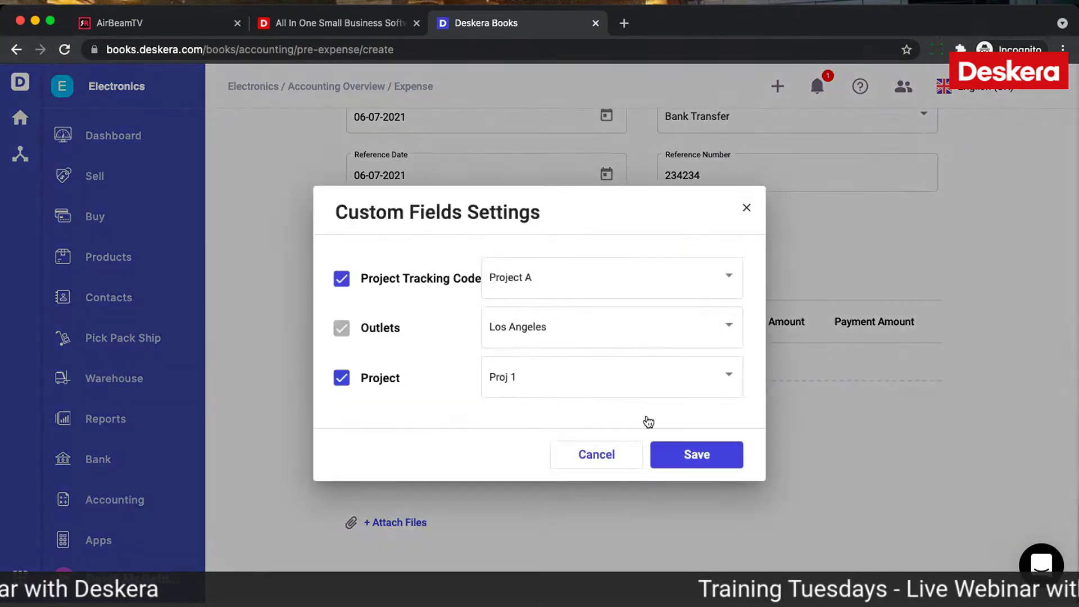
pyautogui.click(687, 461)
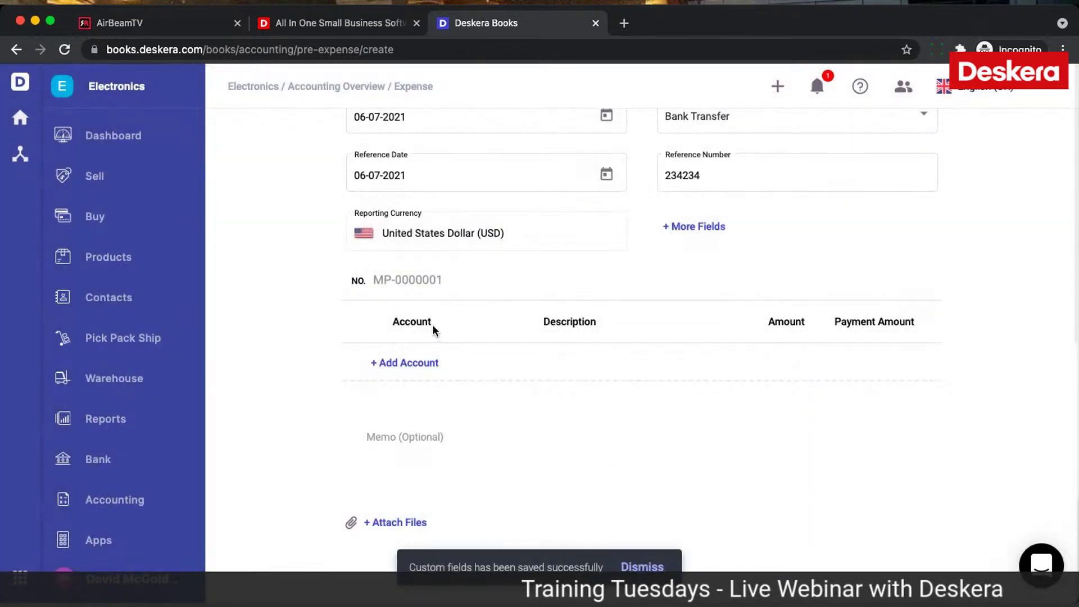
# Step: Add a Test account line of 100.00 and save the prepayment
pyautogui.click(411, 361)
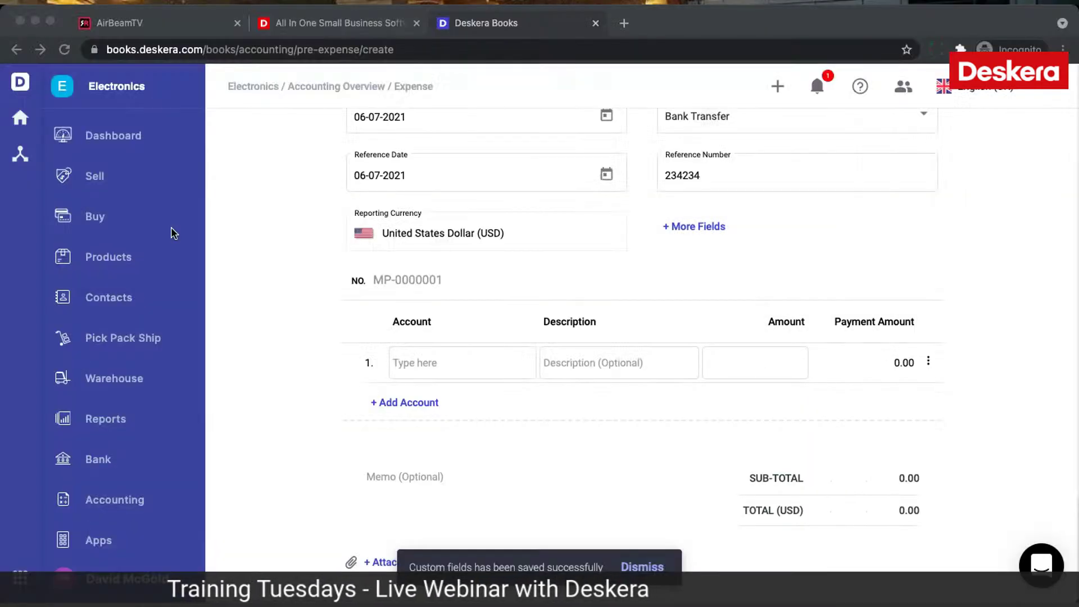
pyautogui.click(466, 362)
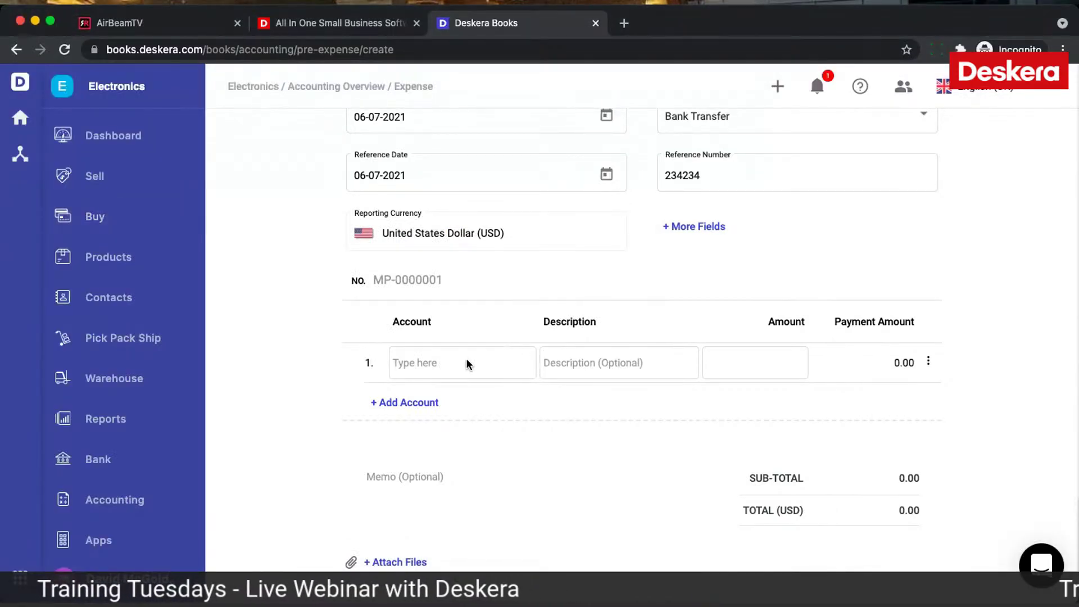
pyautogui.click(433, 364)
pyautogui.write('test')
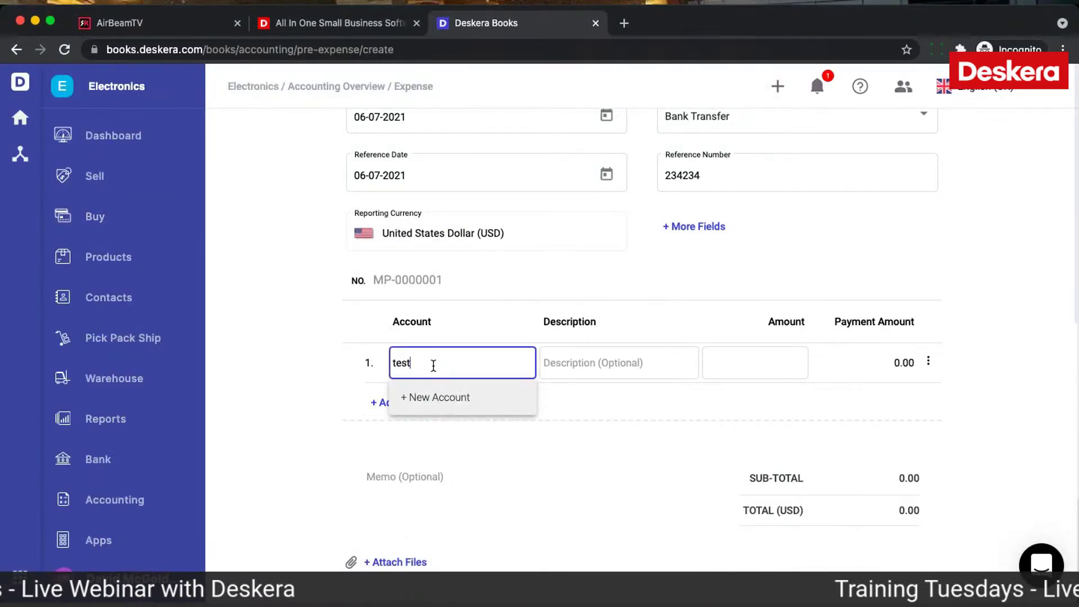
pyautogui.click(440, 434)
pyautogui.click(745, 362)
pyautogui.write('100')
pyautogui.click(669, 447)
pyautogui.scroll(-2, 669, 447)
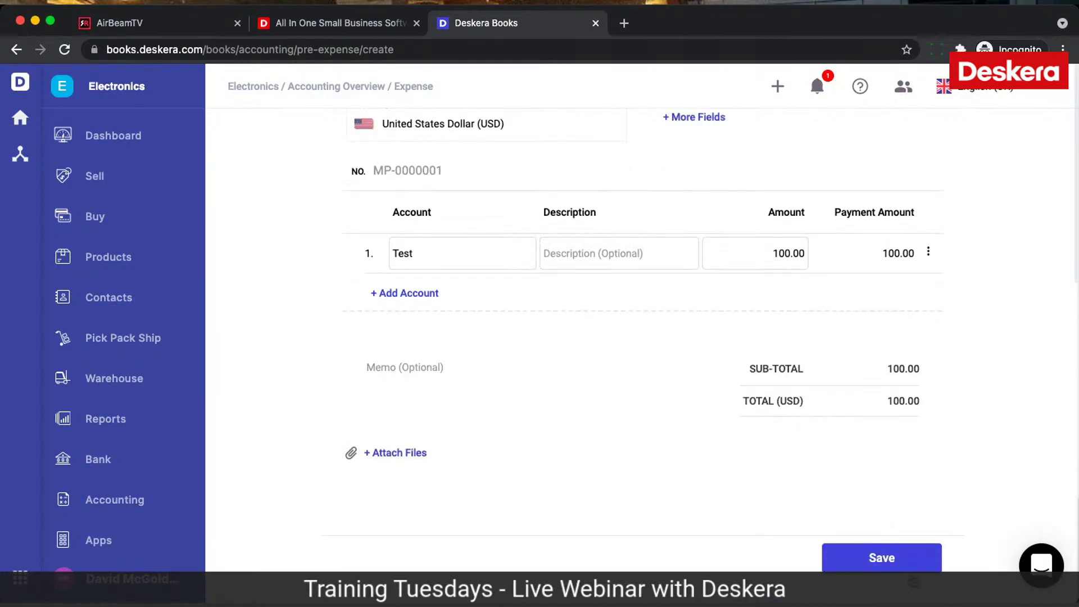
pyautogui.click(881, 558)
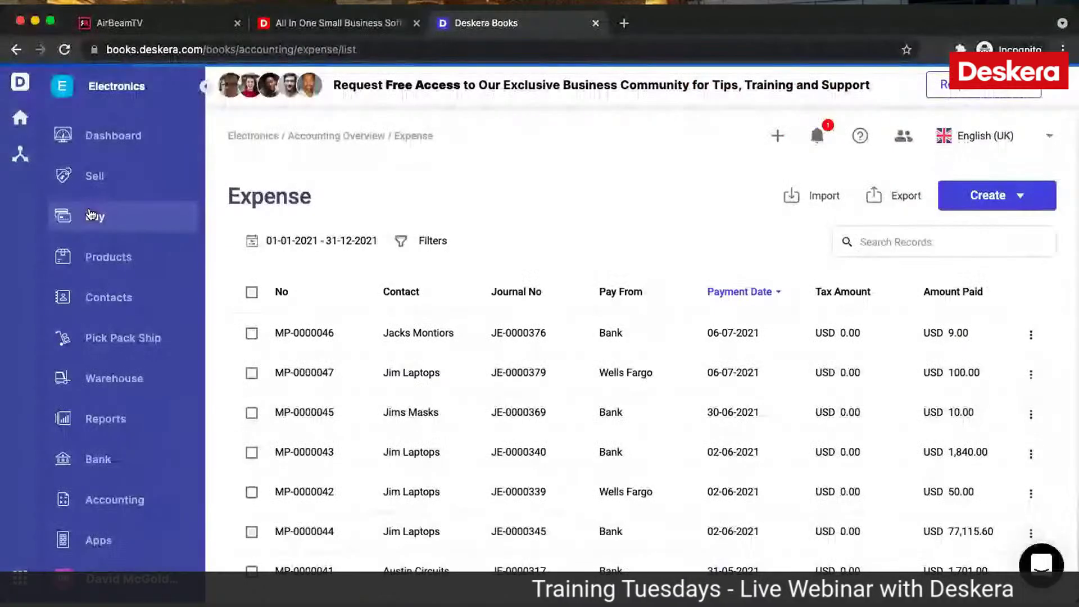
# Step: Try converting purchase order 0000032 into a bill, then return to the bills list past the error
pyautogui.click(90, 215)
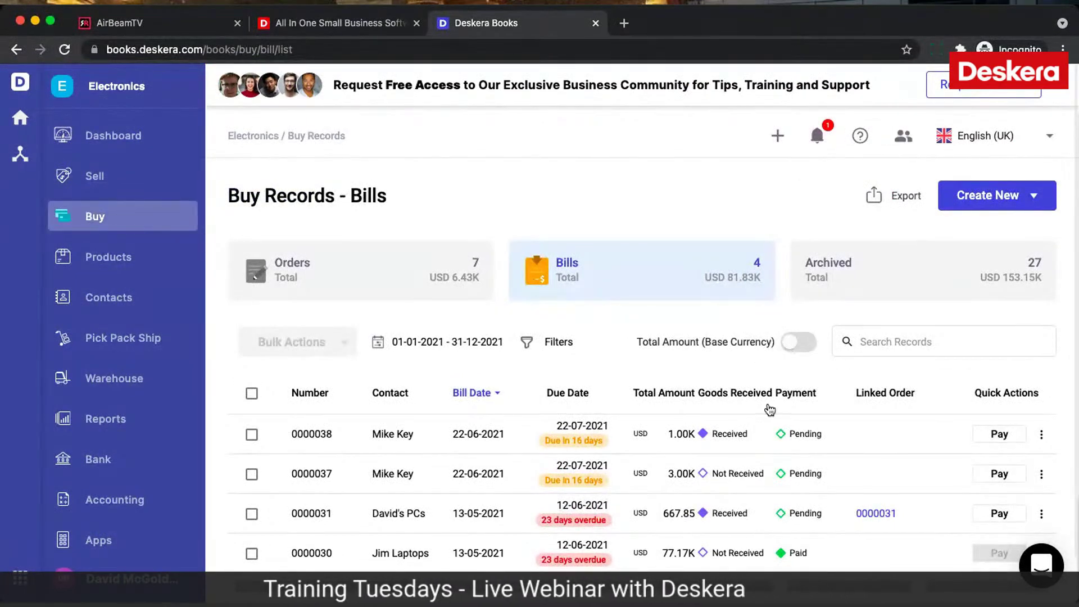
pyautogui.scroll(-2, 768, 410)
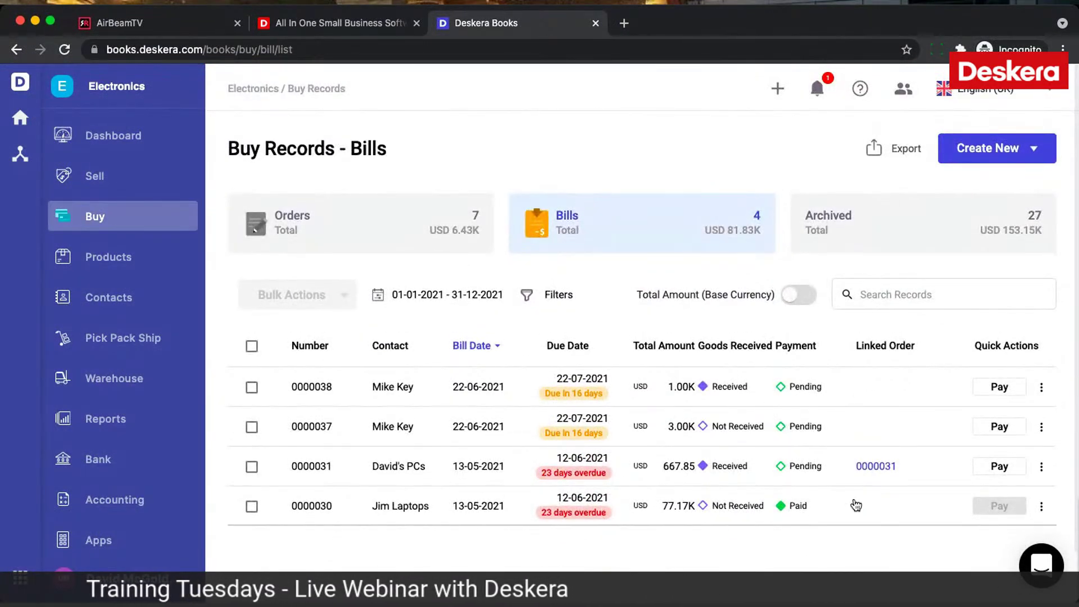
pyautogui.click(391, 230)
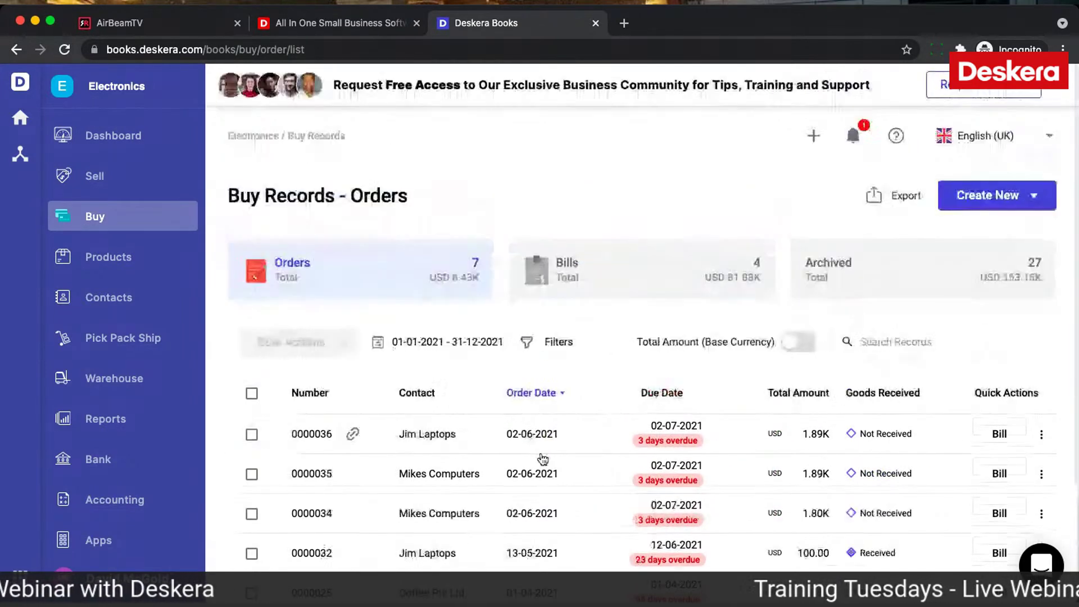
pyautogui.scroll(-2, 942, 472)
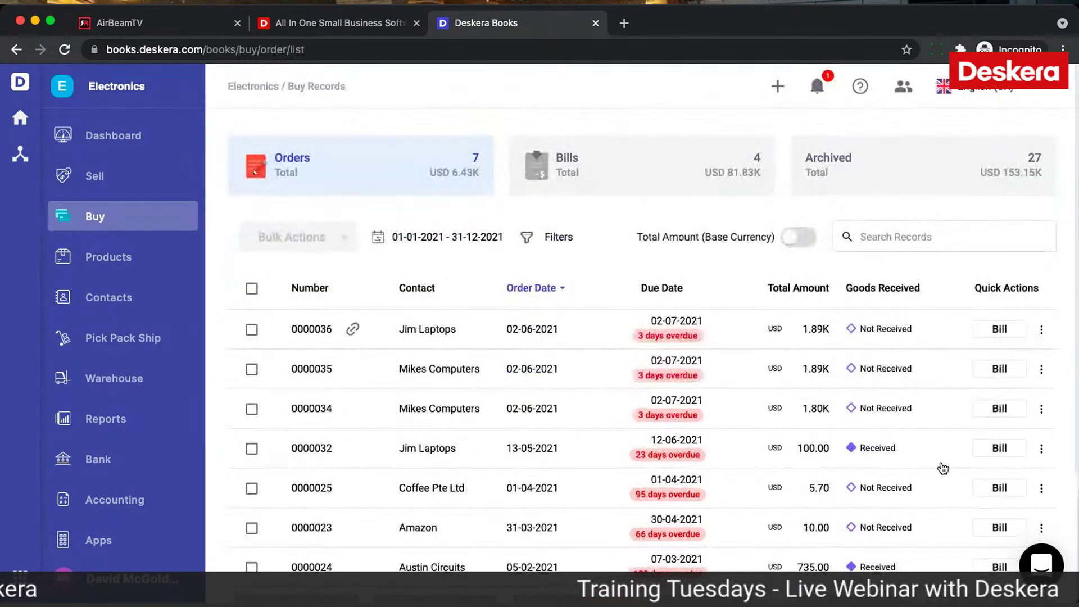
pyautogui.click(1002, 453)
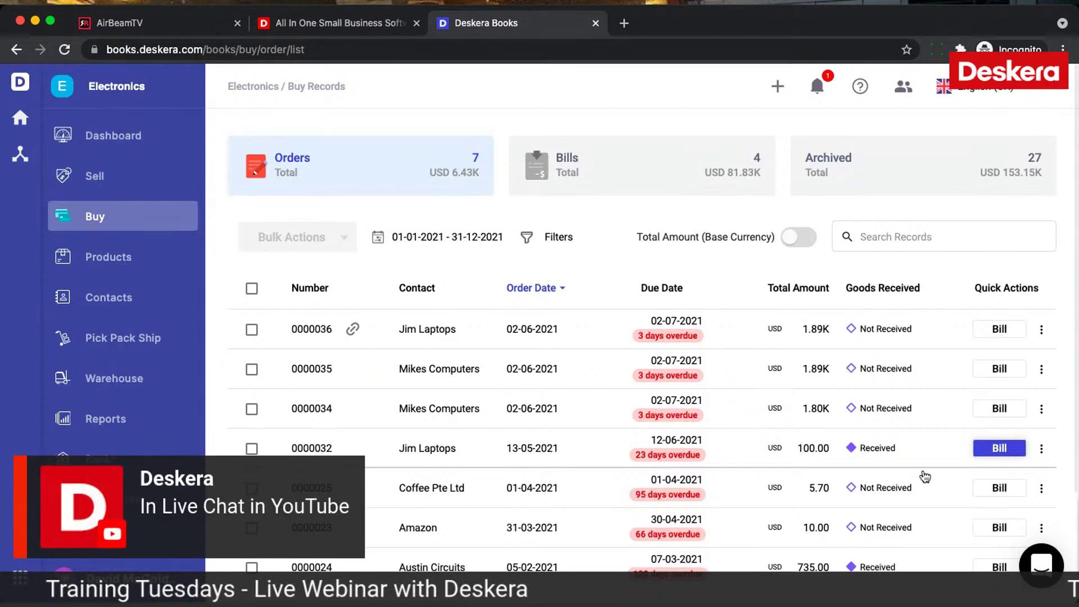
pyautogui.click(632, 162)
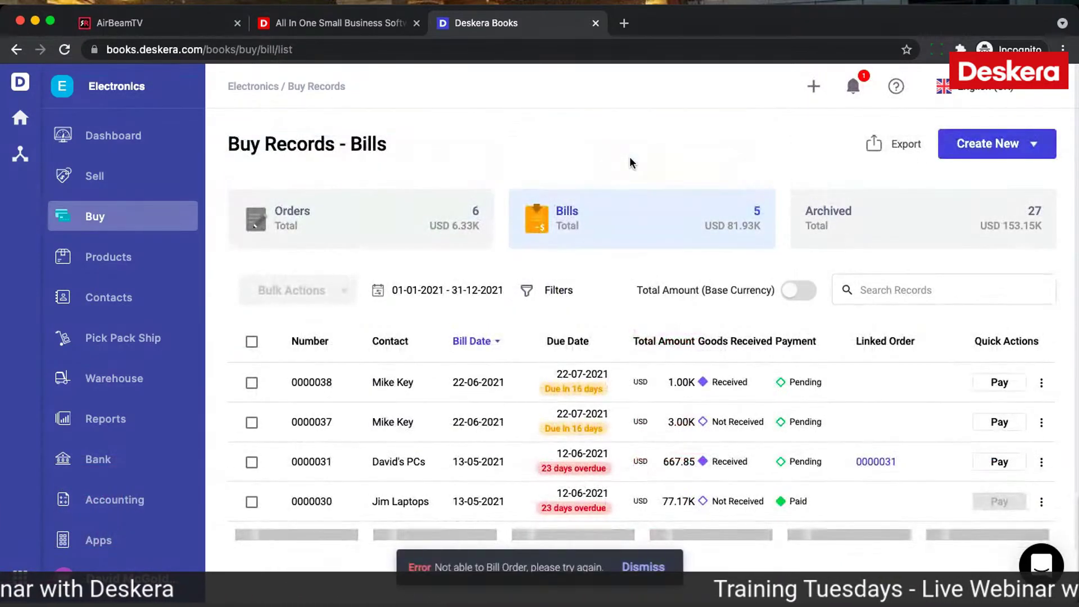
pyautogui.click(641, 567)
pyautogui.scroll(-1, 697, 513)
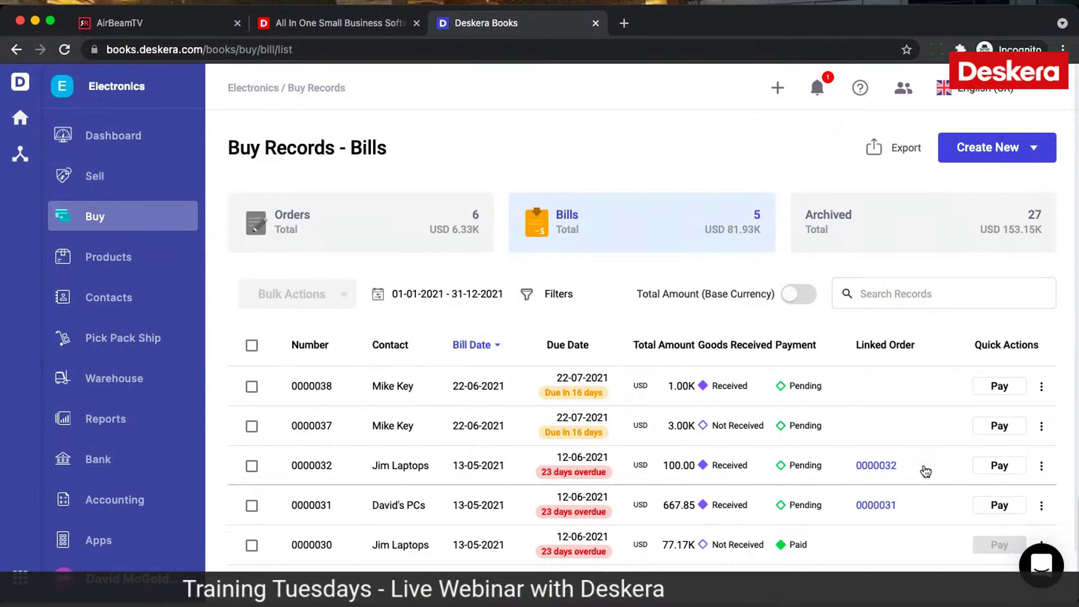
# Step: Start paying bill 0000032, selecting prepayment MP-0000047 and debit note DN-0000002
pyautogui.click(1041, 465)
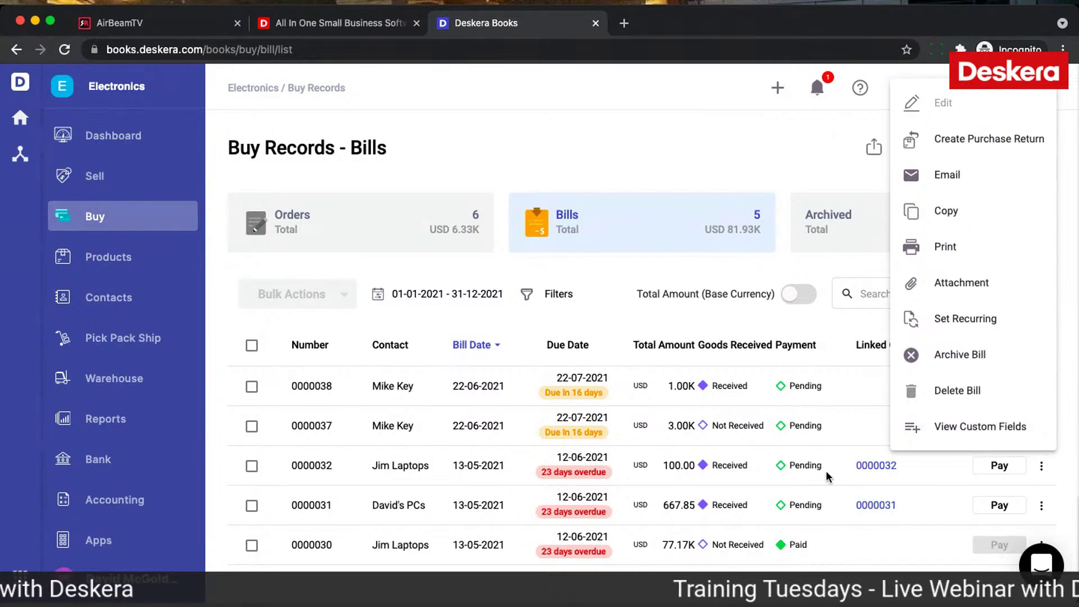
pyautogui.click(1002, 470)
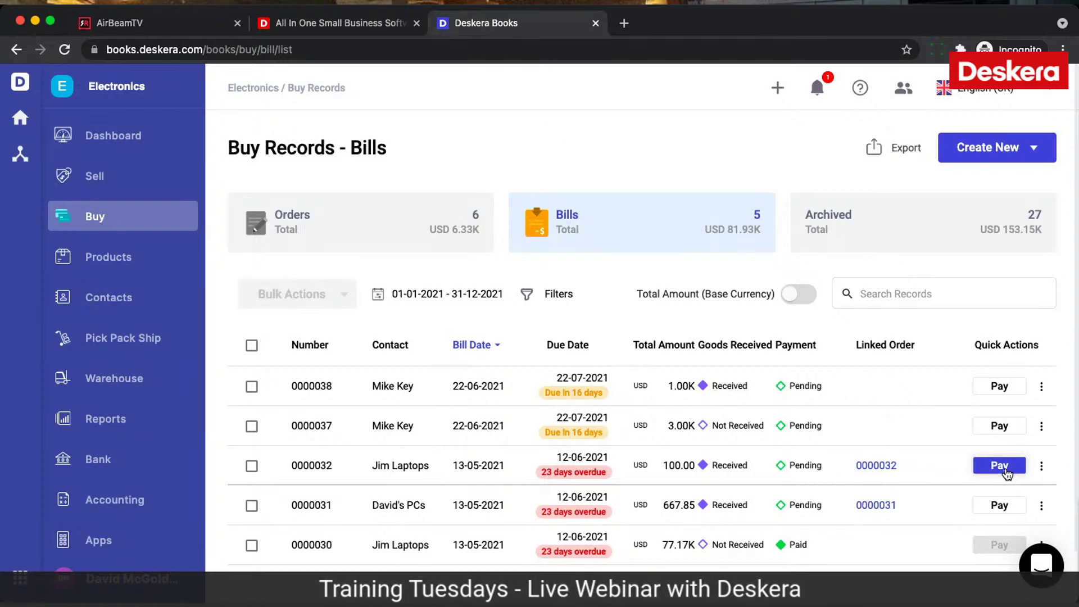
pyautogui.click(1004, 469)
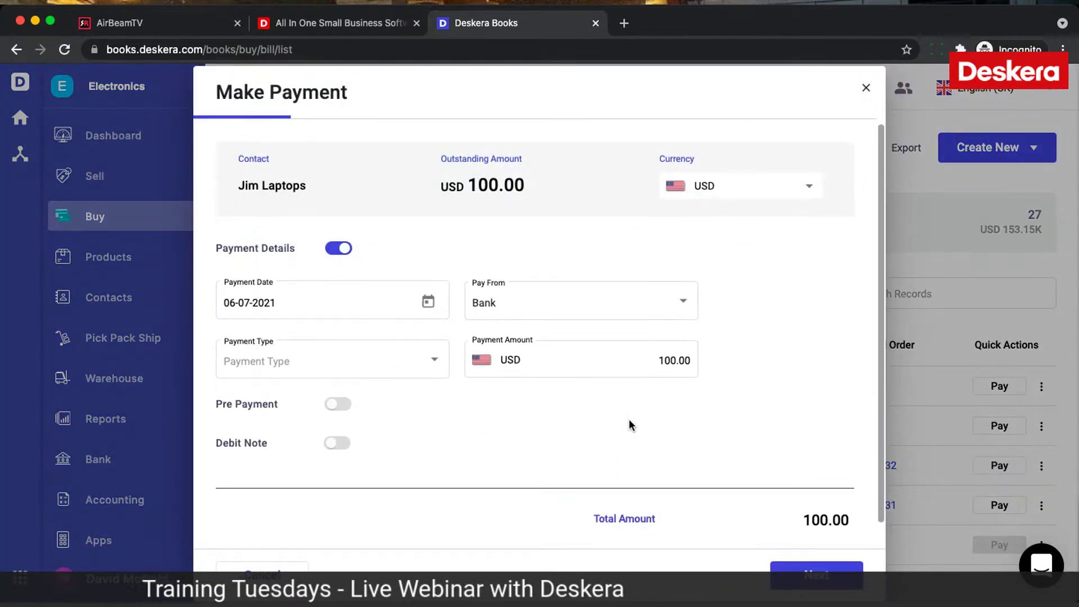
pyautogui.click(344, 406)
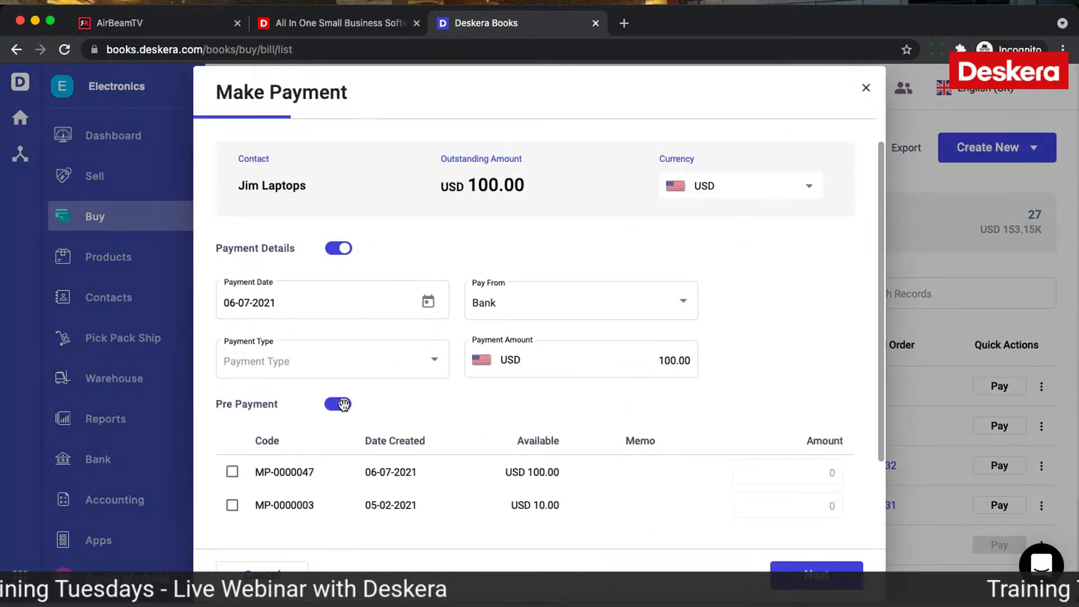
pyautogui.scroll(-3, 465, 474)
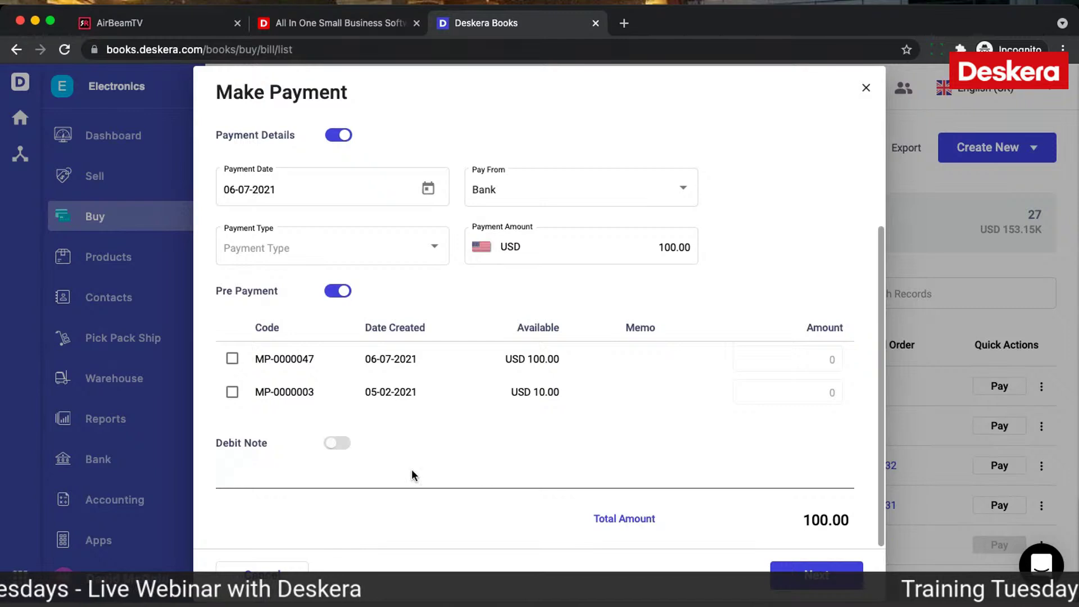
pyautogui.click(339, 444)
pyautogui.click(233, 358)
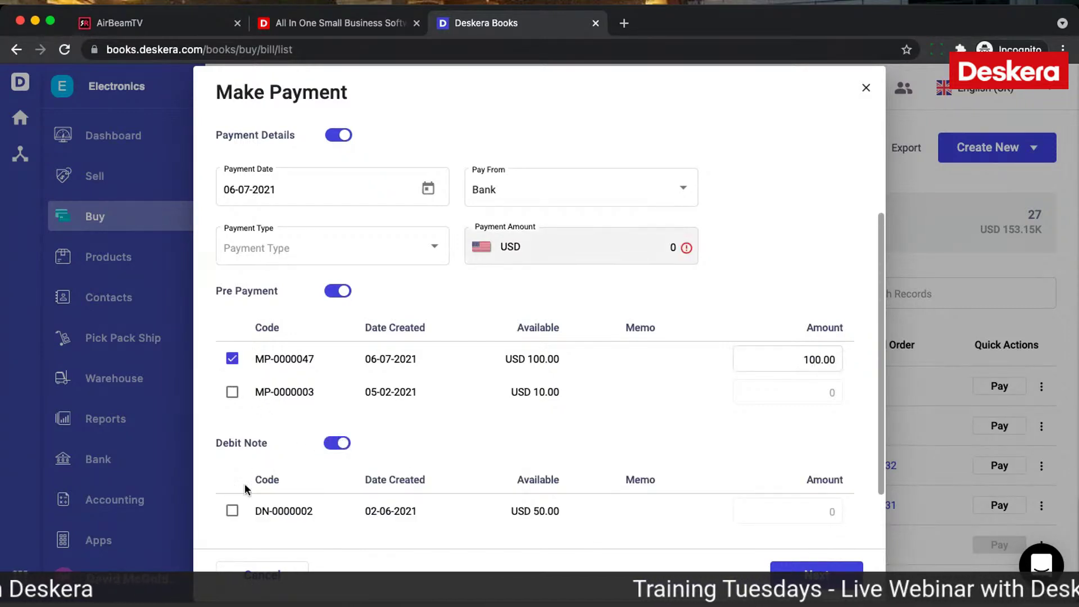
pyautogui.click(231, 511)
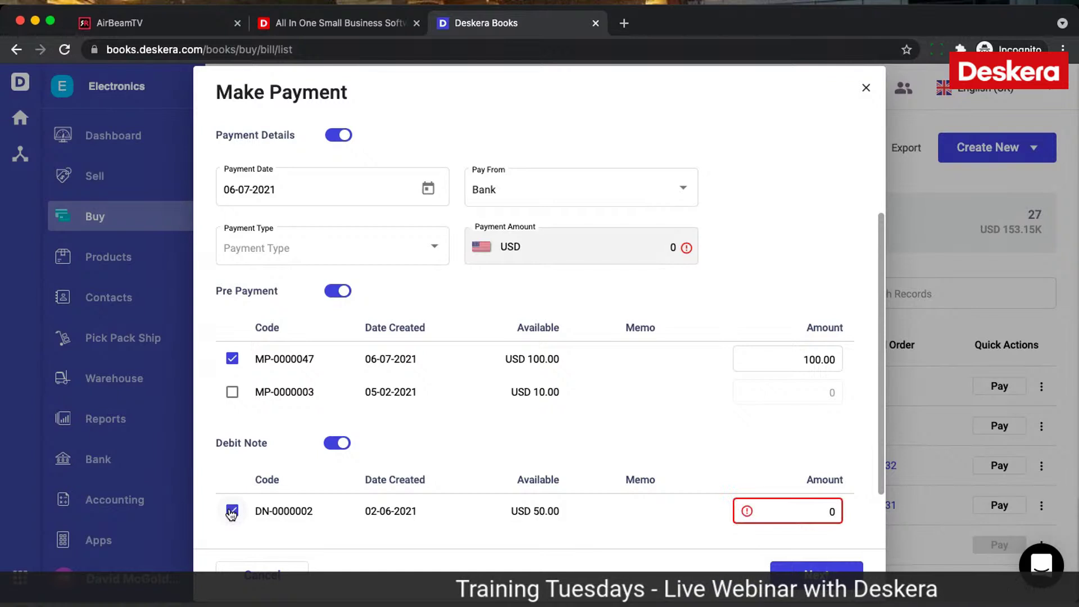
# Step: Apply only 20.00 from MP-0000047, dropping payment details and the debit note, and pay
pyautogui.click(821, 510)
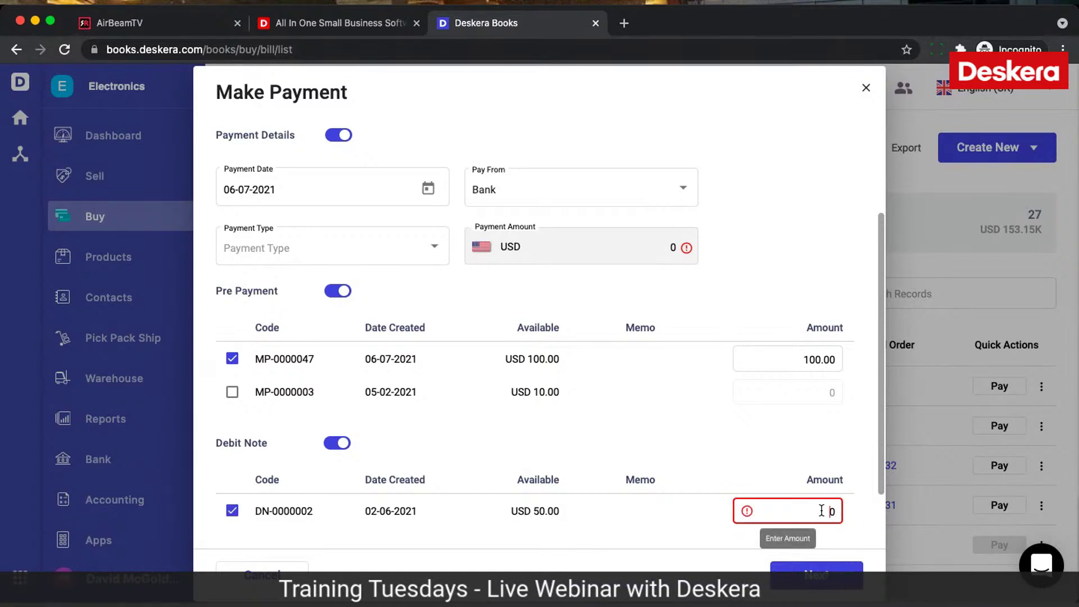
pyautogui.press('Delete')
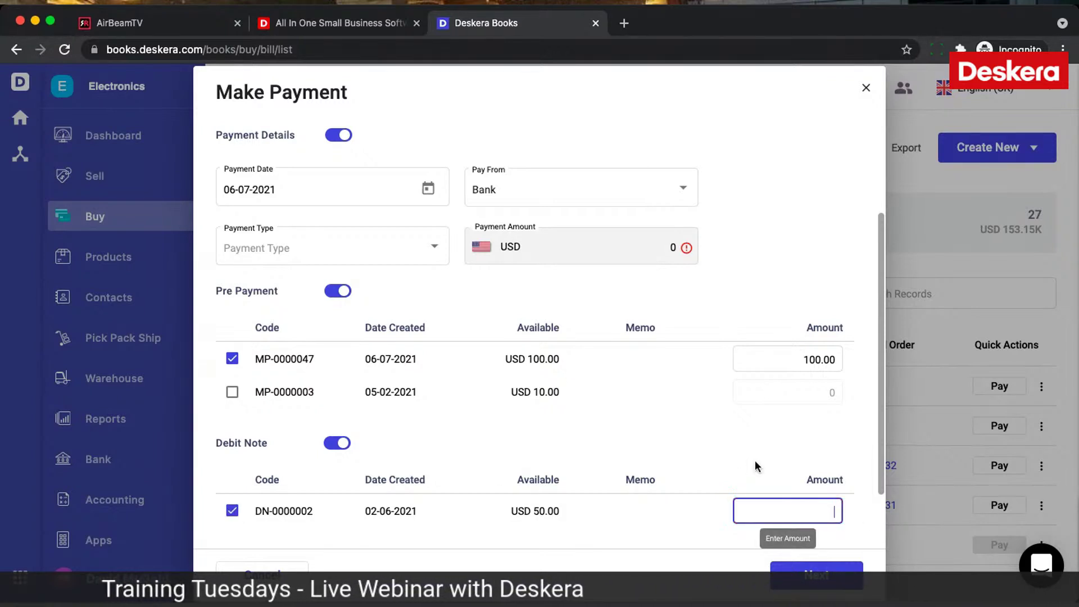
pyautogui.write('20')
pyautogui.click(825, 363)
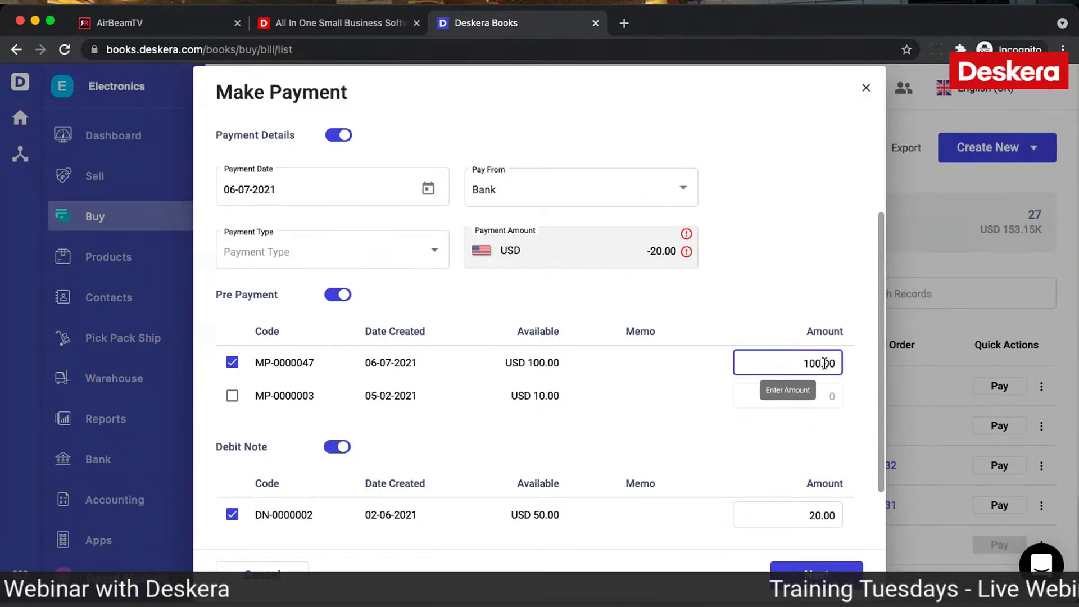
pyautogui.press('BackSpace')
pyautogui.press('BackSpace')
pyautogui.press('BackSpace')
pyautogui.write('20')
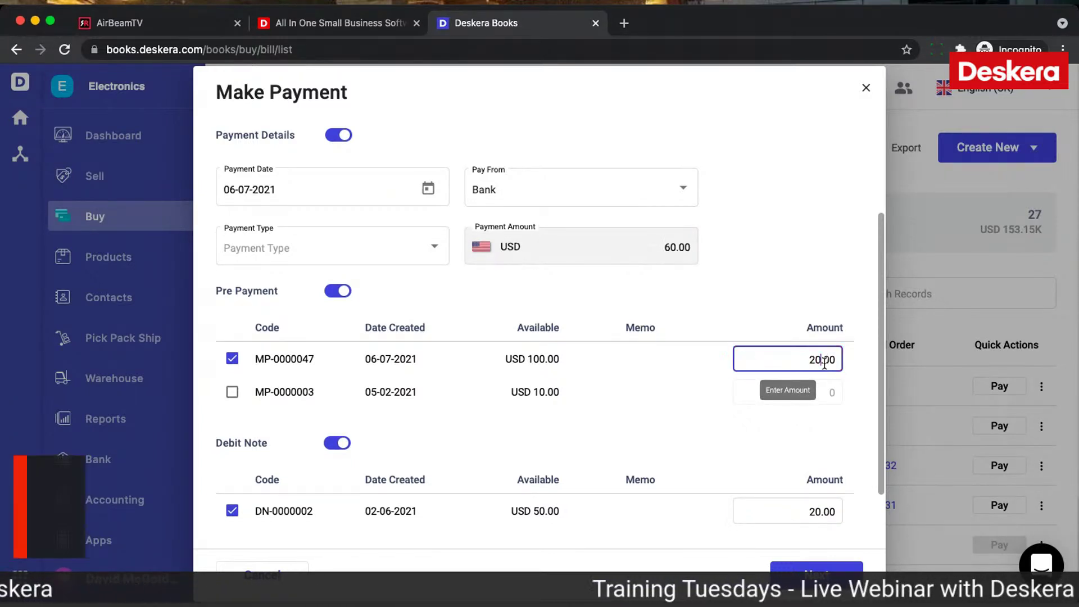
pyautogui.click(779, 242)
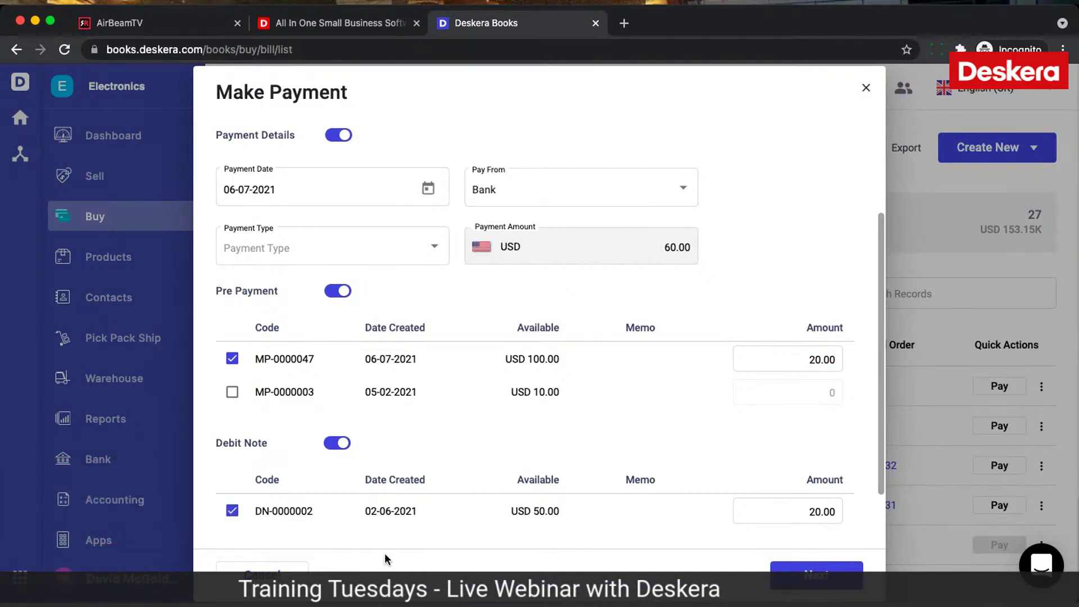
pyautogui.click(339, 135)
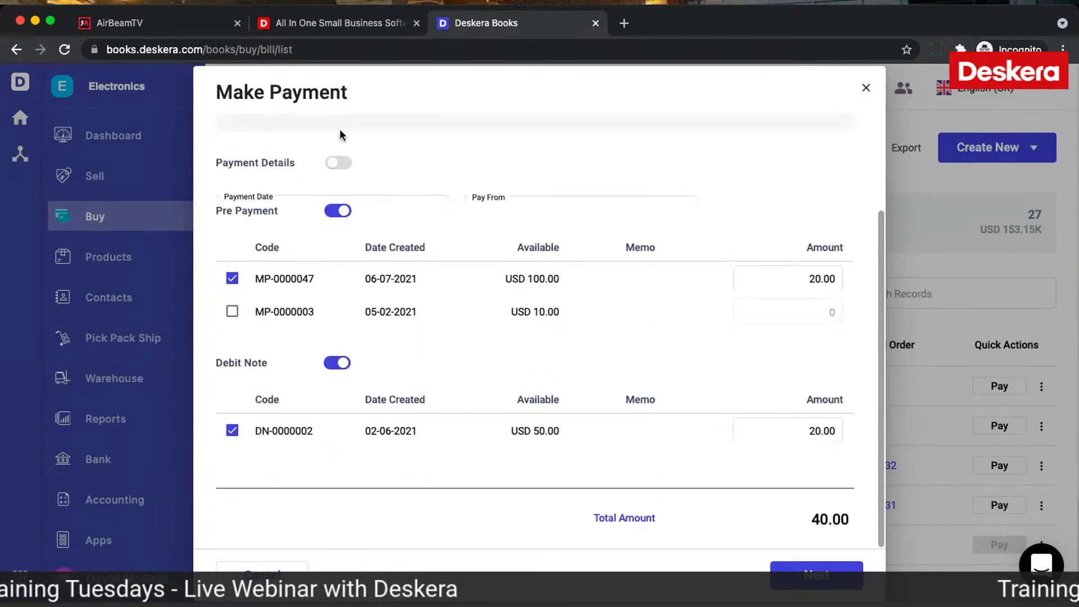
pyautogui.click(336, 359)
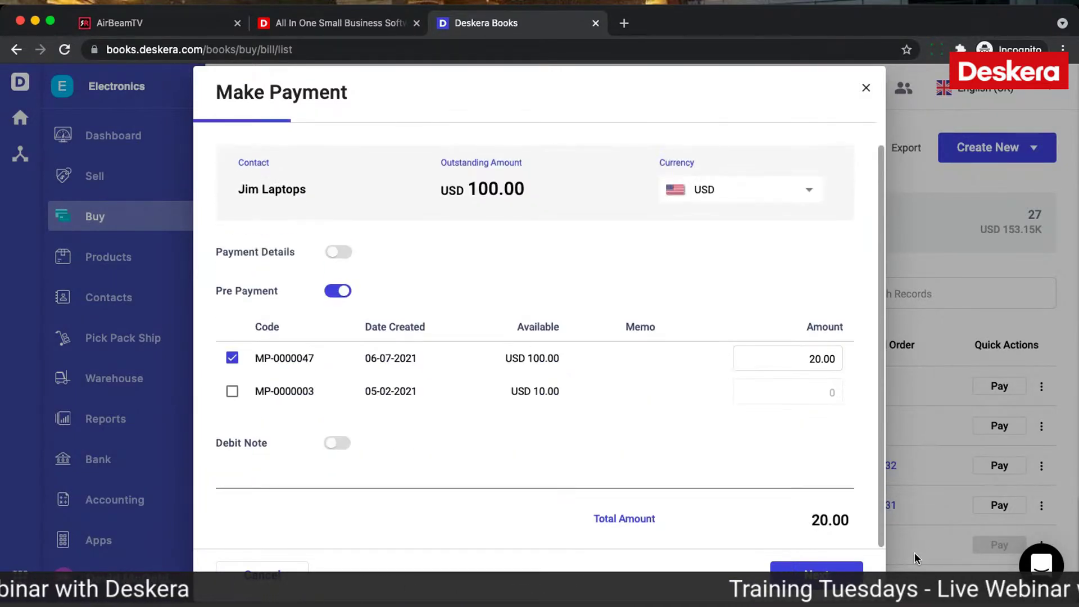
pyautogui.click(836, 575)
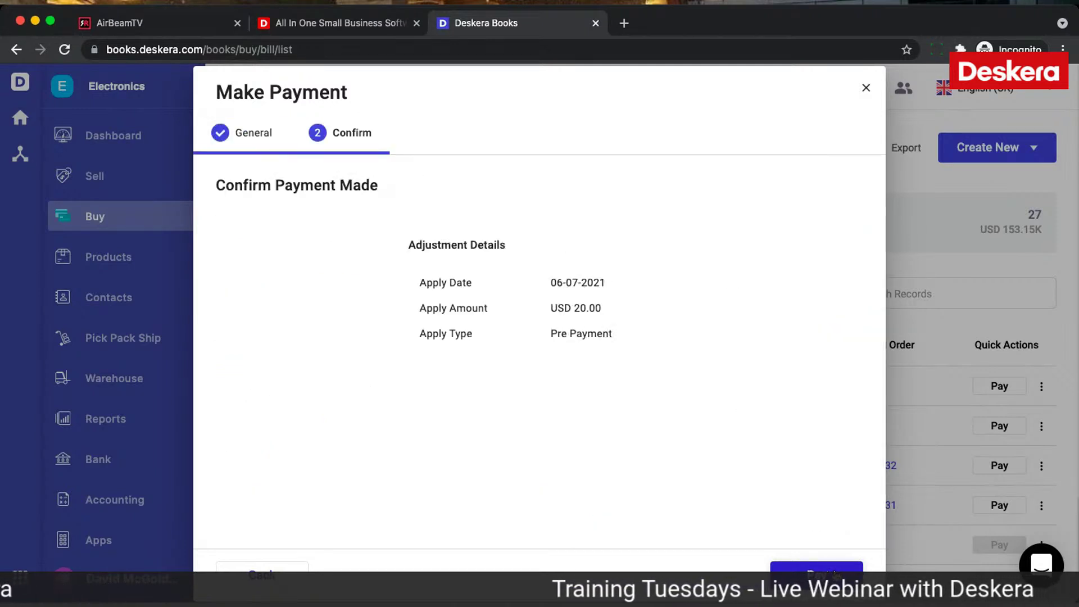
pyautogui.click(795, 570)
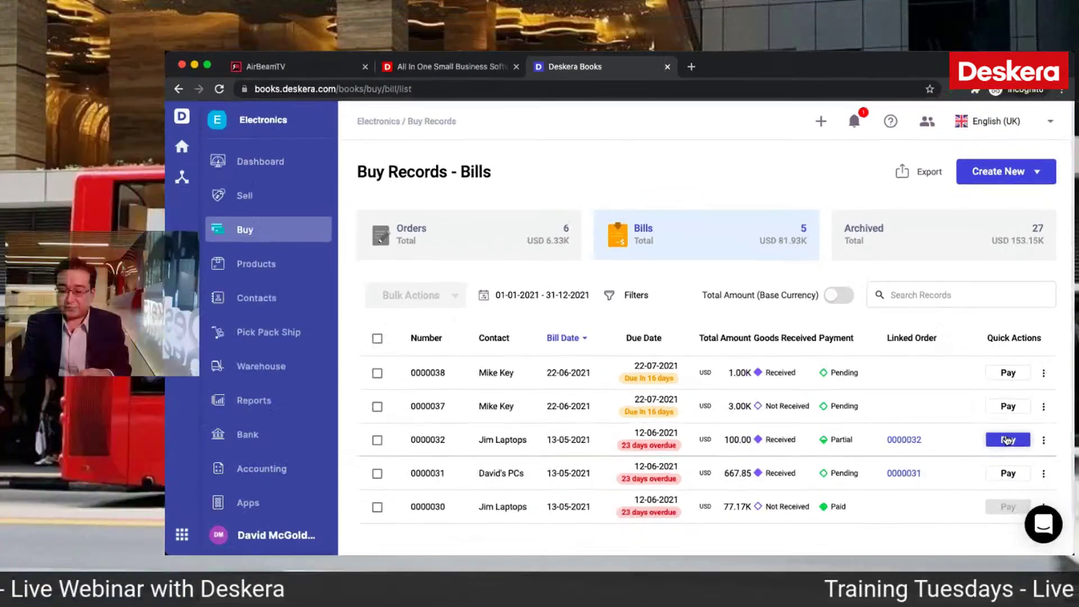
# Step: Pay the rest of bill 0000032 by Bank Transfer with reference 234234
pyautogui.click(999, 465)
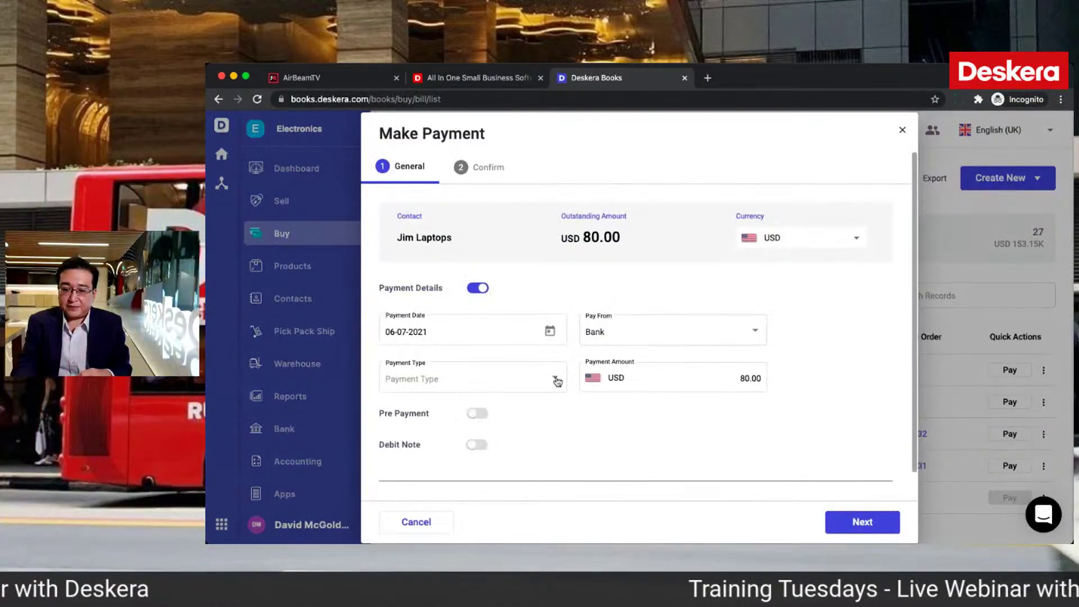
pyautogui.click(546, 383)
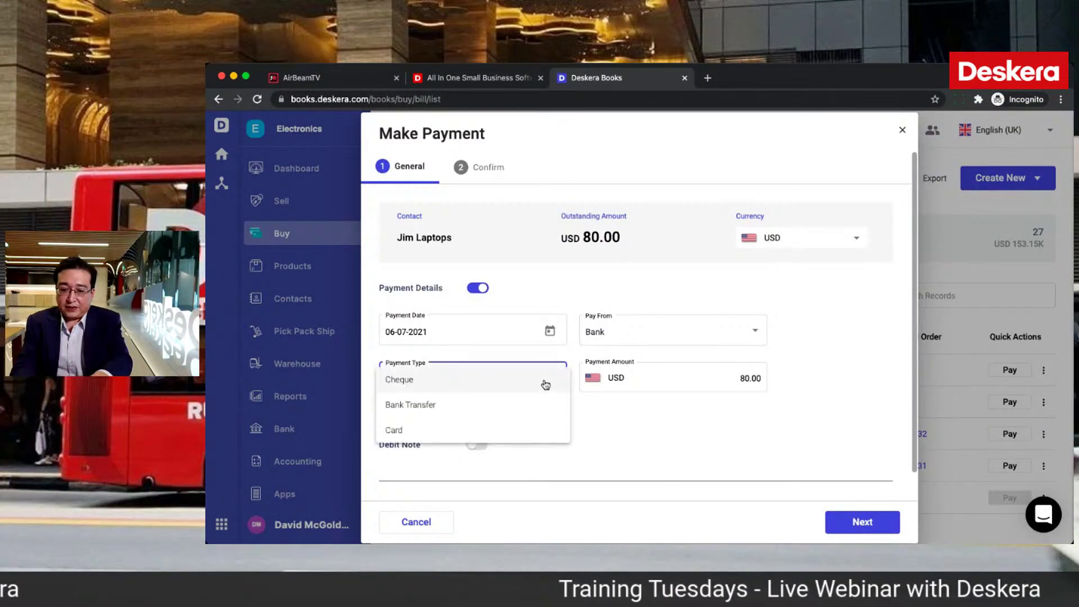
pyautogui.click(508, 404)
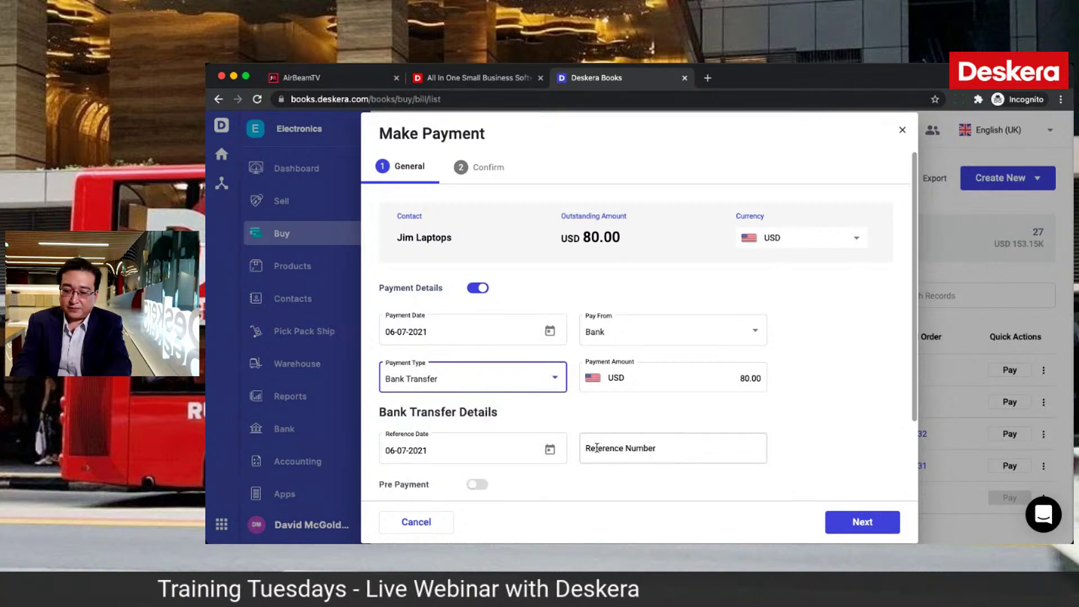
pyautogui.click(596, 448)
pyautogui.write('234234')
pyautogui.scroll(-3, 597, 448)
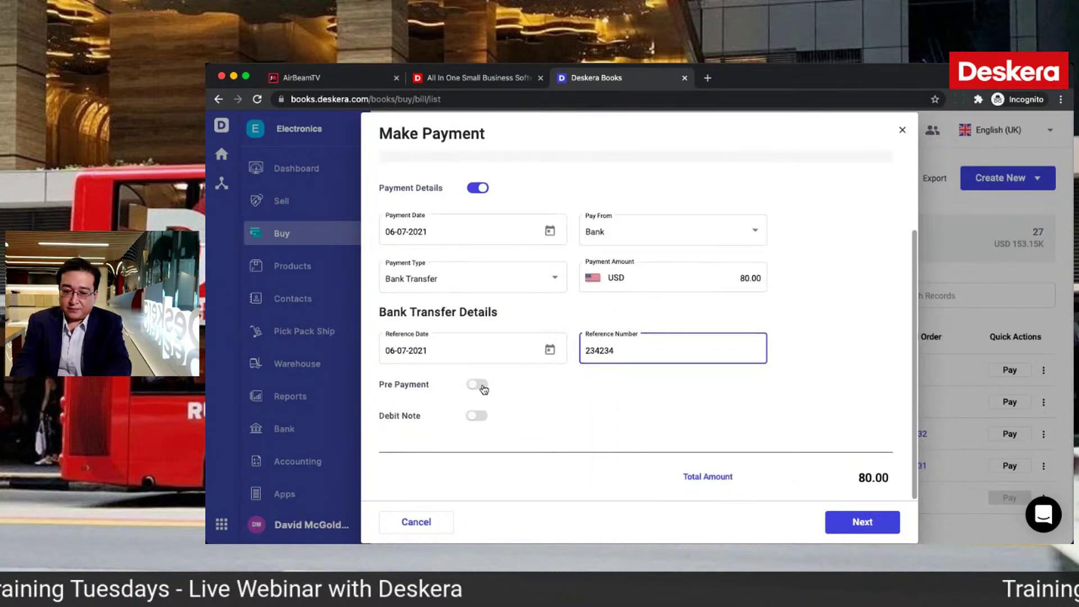
# Step: Apply 10.00 each from prepayment MP-0000003 and debit note DN-0000002
pyautogui.click(481, 385)
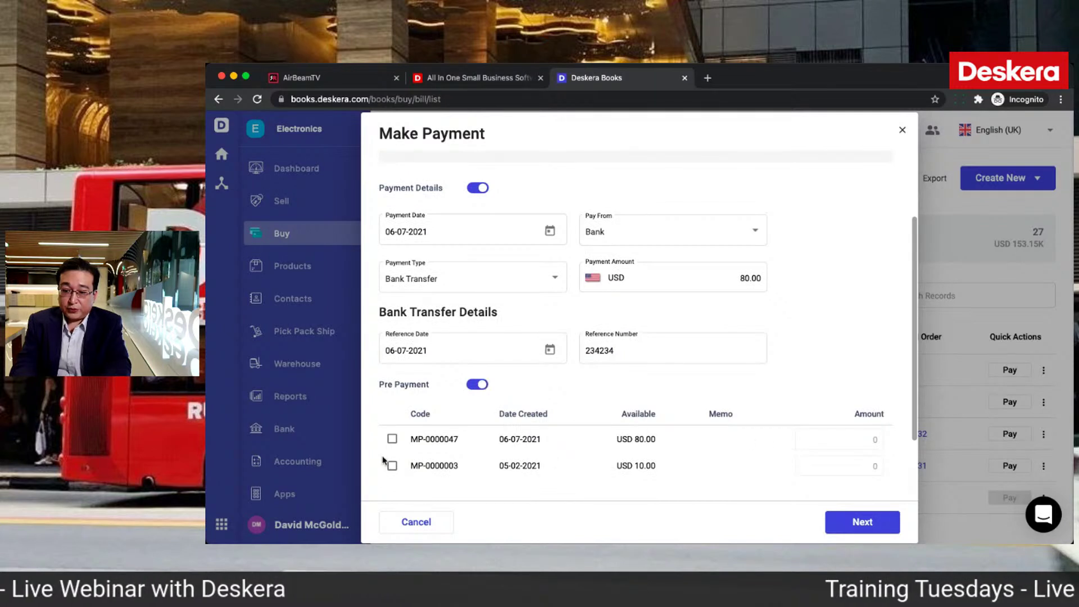
pyautogui.click(392, 465)
pyautogui.scroll(-2, 463, 479)
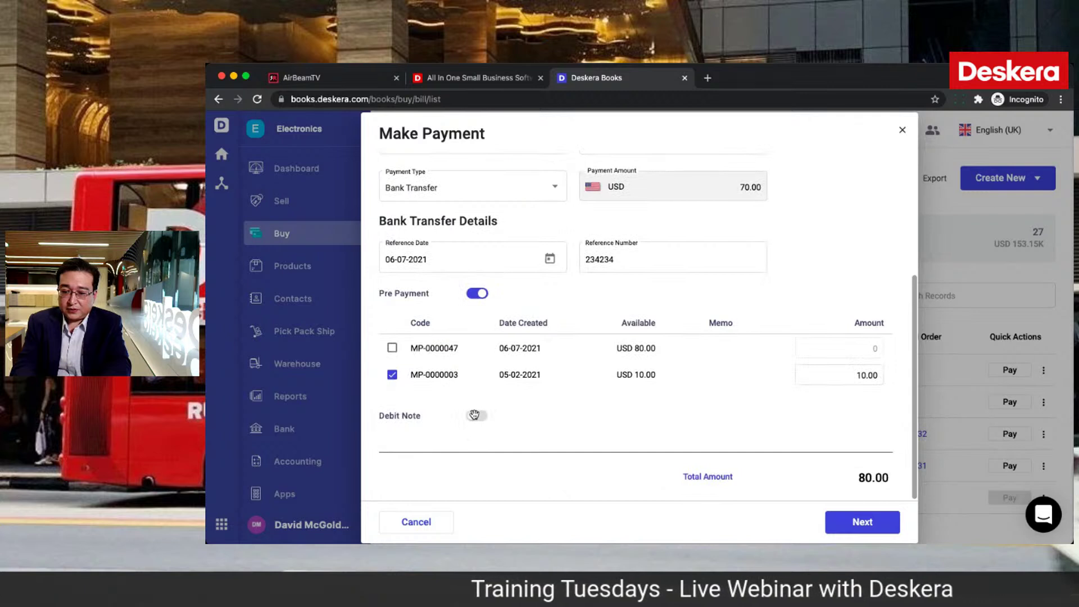
pyautogui.click(476, 416)
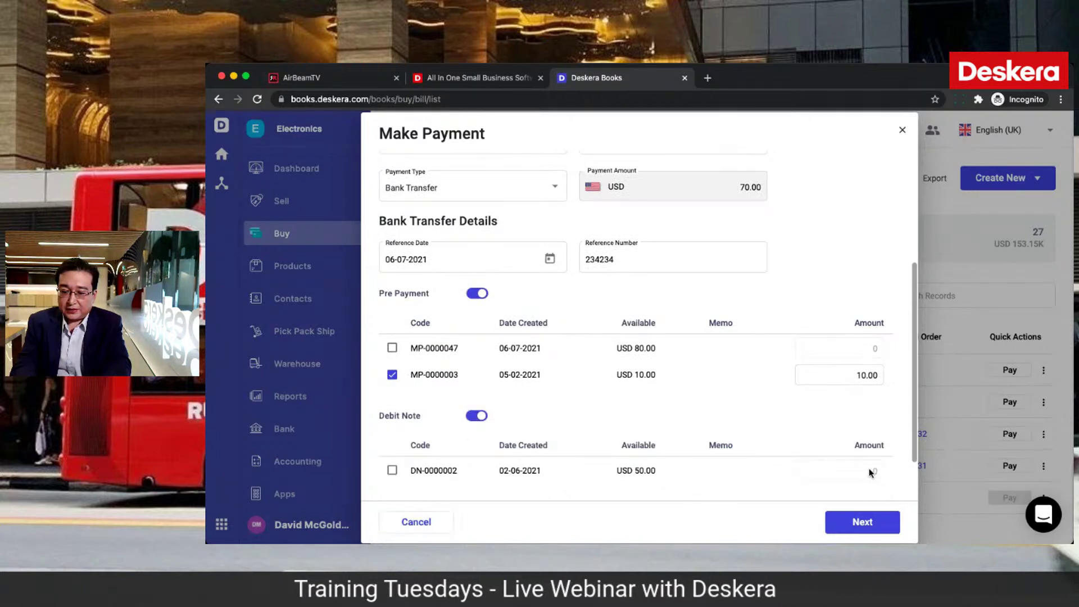
pyautogui.click(392, 470)
pyautogui.moveTo(851, 471); pyautogui.dragTo(904, 470)
pyautogui.press('BackSpace')
pyautogui.write('10.00')
pyautogui.click(838, 423)
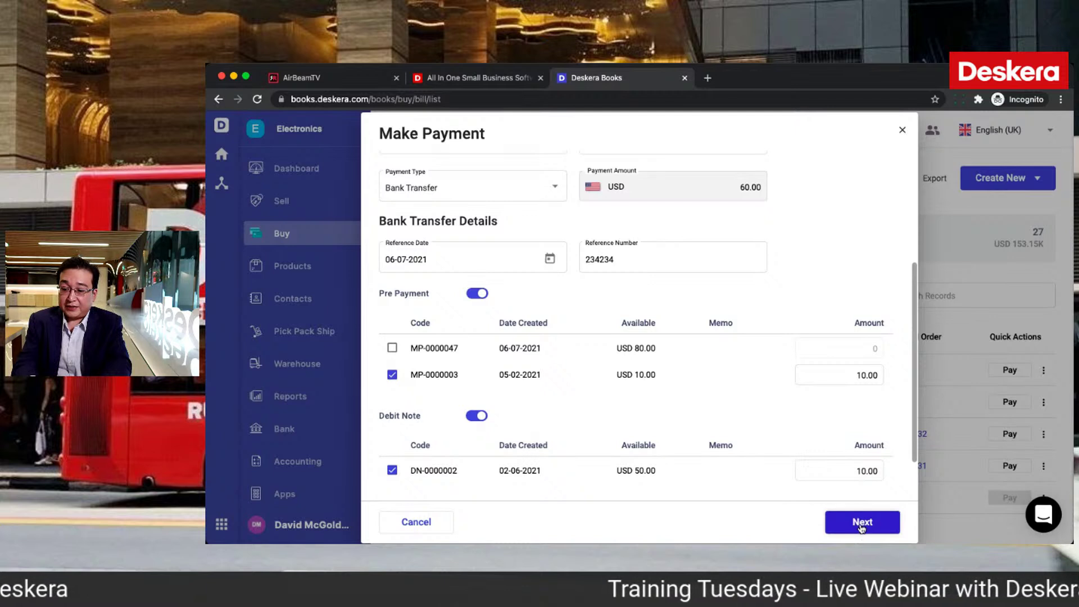
# Step: Review the summary, submit the USD 60.00 payment, and close the payment record
pyautogui.click(860, 525)
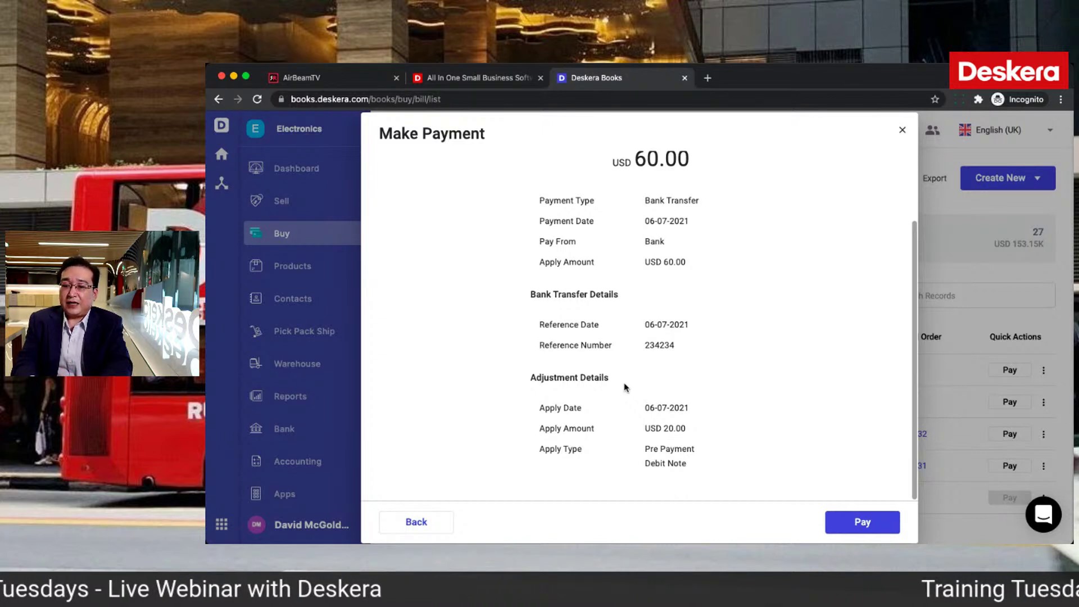
pyautogui.scroll(1, 696, 255)
pyautogui.scroll(-1, 698, 254)
pyautogui.click(864, 519)
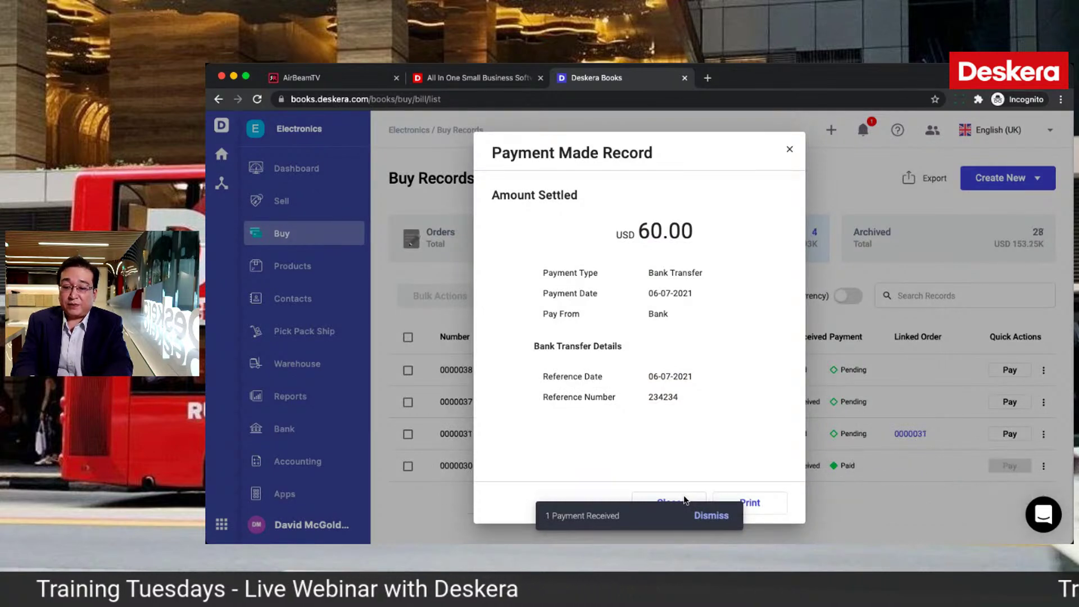
pyautogui.click(711, 516)
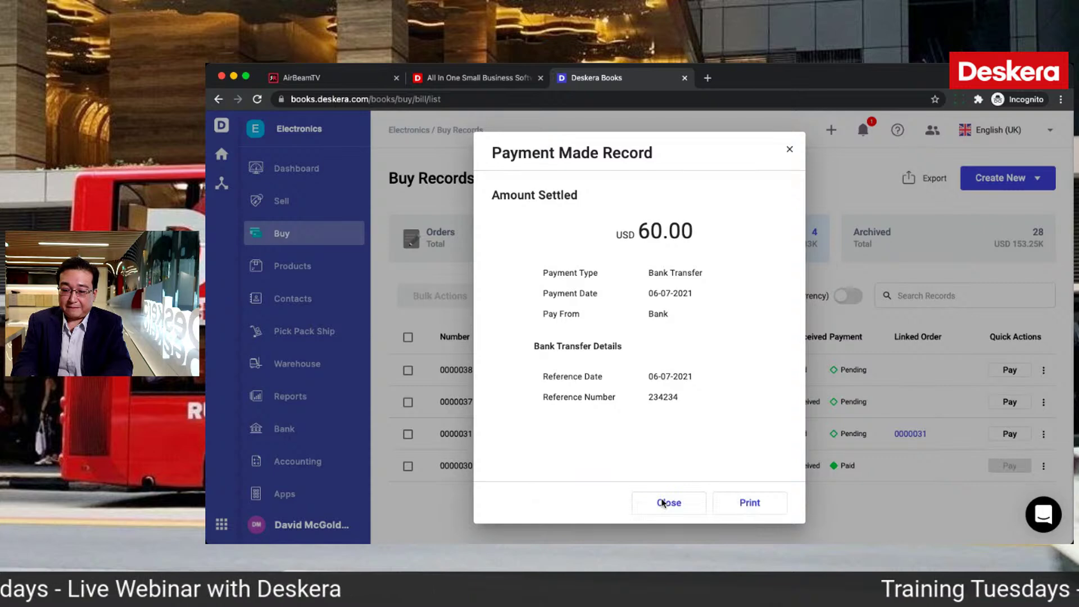
pyautogui.click(663, 503)
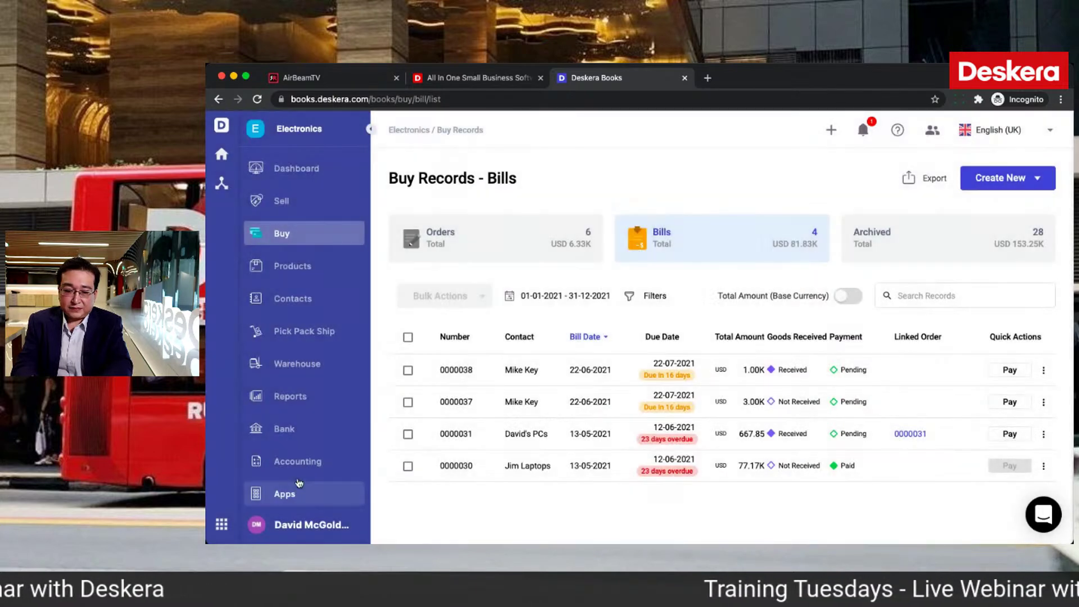
# Step: Start a new advance payment from the accounting deposits list
pyautogui.click(292, 468)
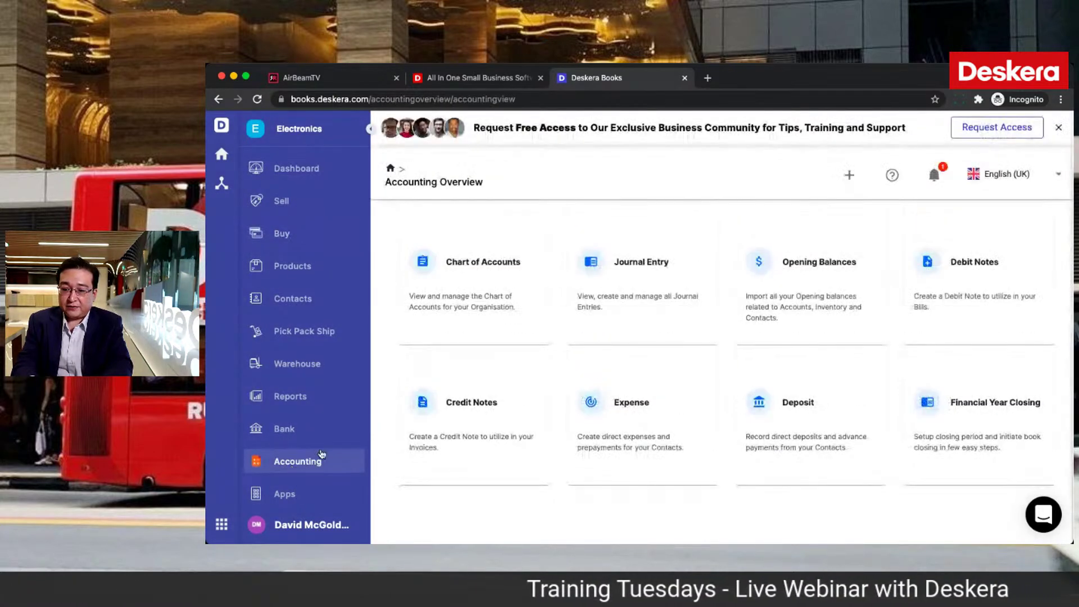
pyautogui.click(774, 412)
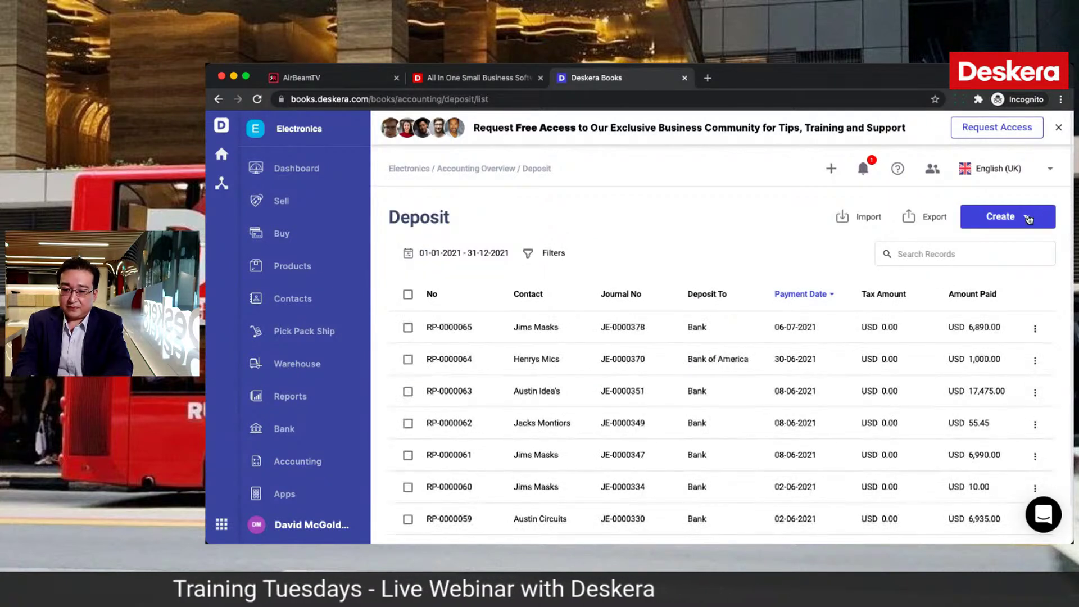
pyautogui.click(1028, 217)
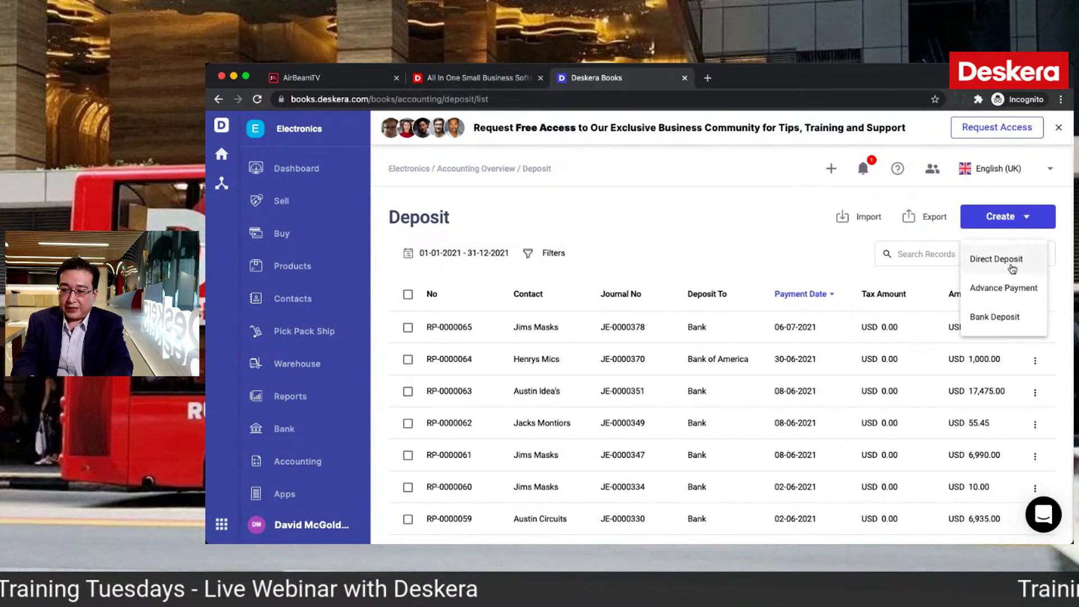
pyautogui.click(1003, 289)
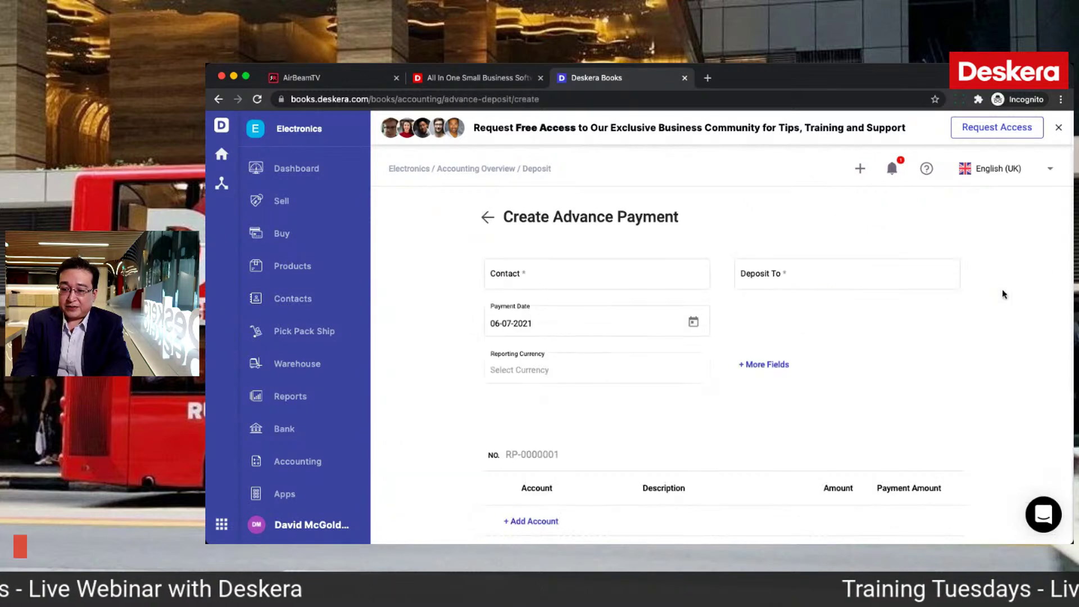
# Step: Set contact Jims Masks, account Bank of America, and Bank Transfer with reference 342342
pyautogui.click(640, 278)
pyautogui.write('J')
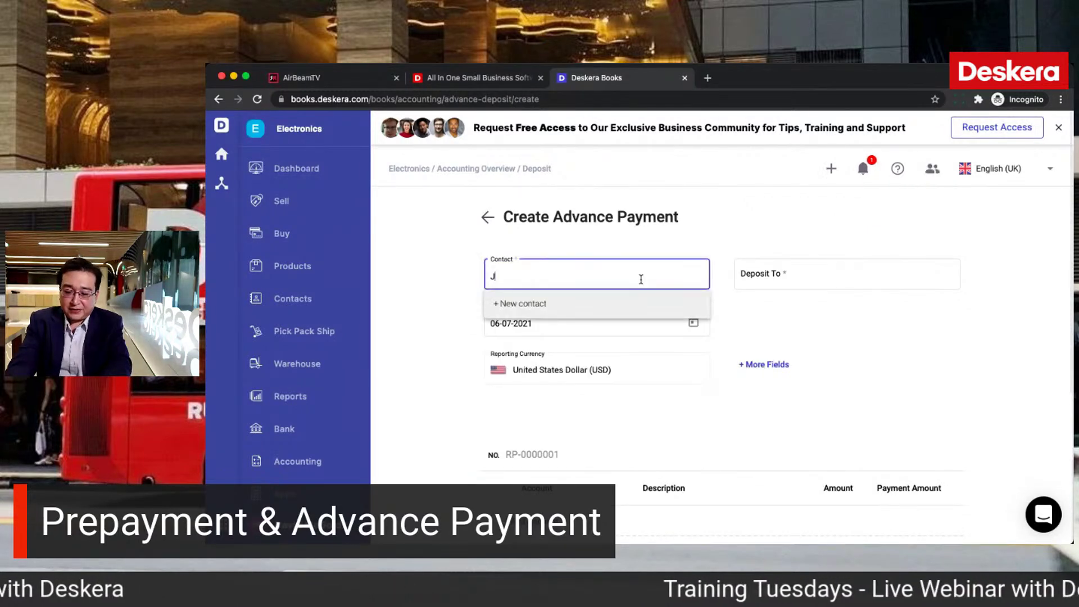
pyautogui.write('ims Masks')
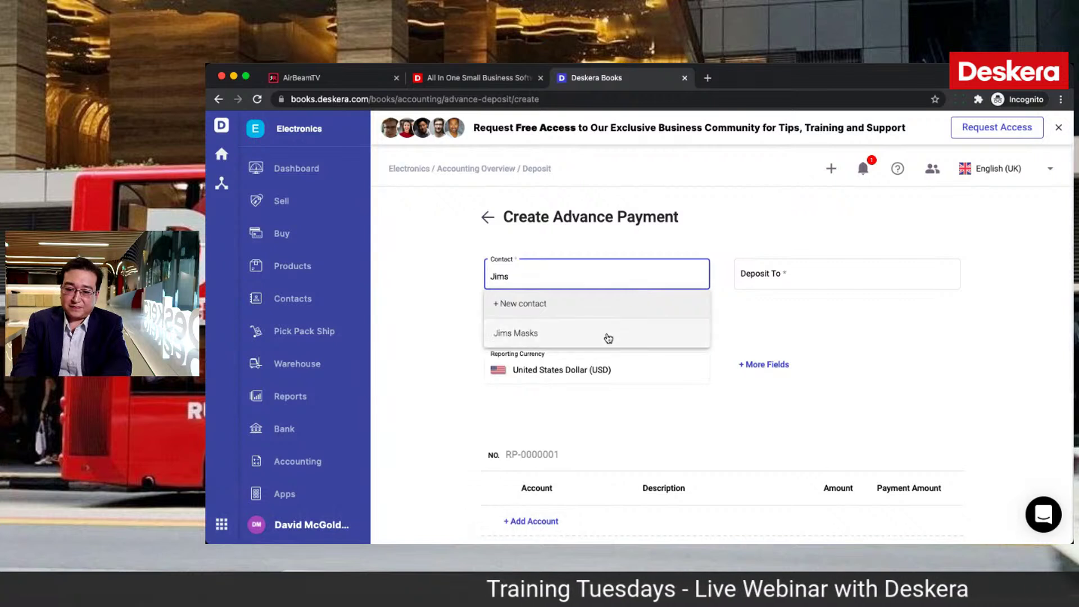
pyautogui.click(608, 338)
pyautogui.click(764, 271)
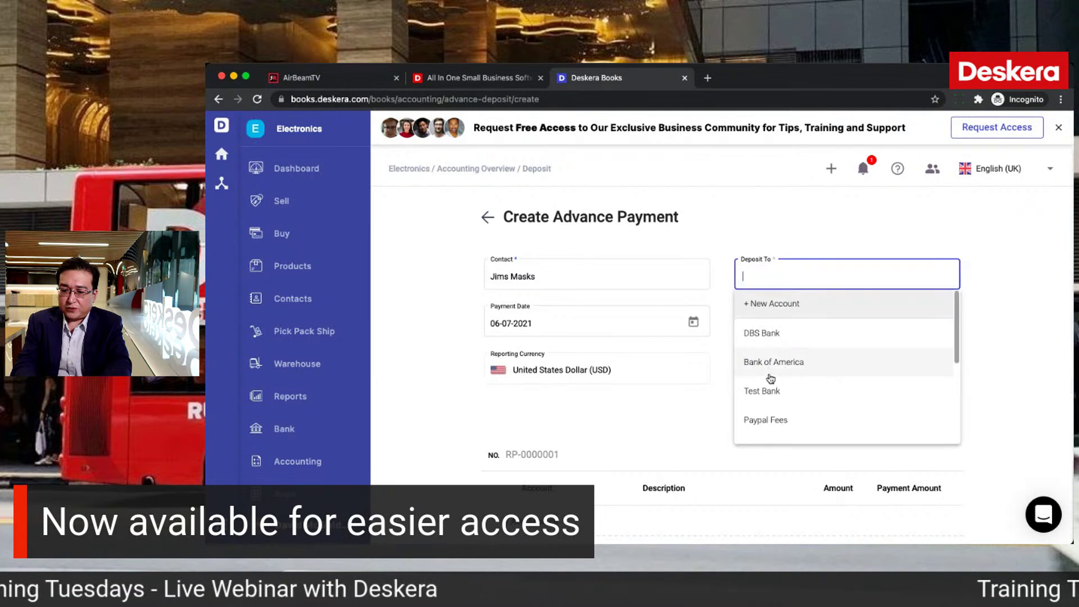
pyautogui.click(769, 374)
pyautogui.click(766, 330)
pyautogui.click(768, 324)
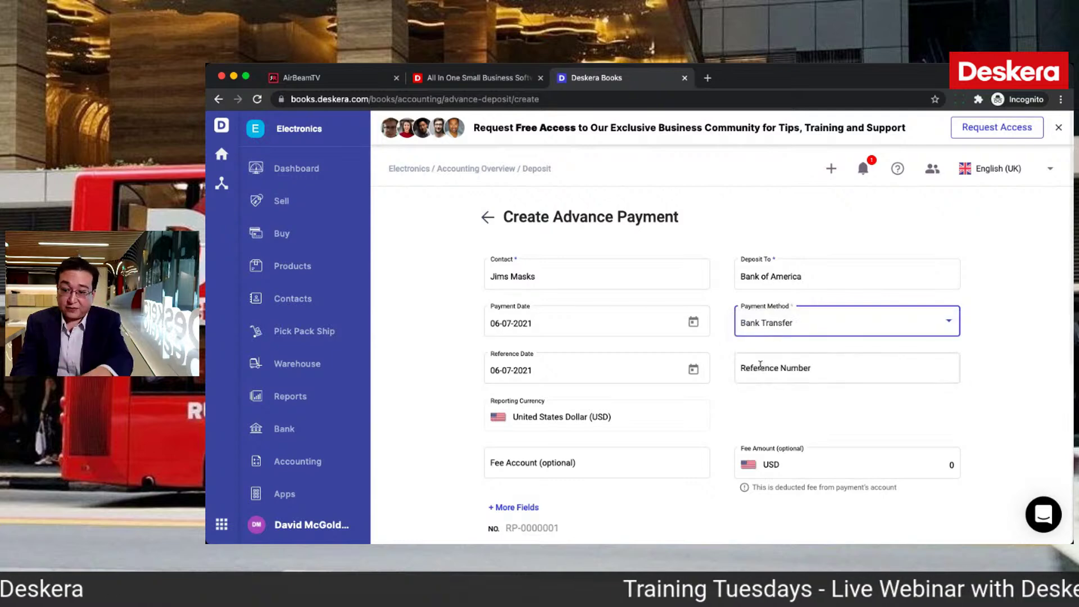
pyautogui.click(761, 368)
pyautogui.write('342342')
pyautogui.scroll(-5, 633, 466)
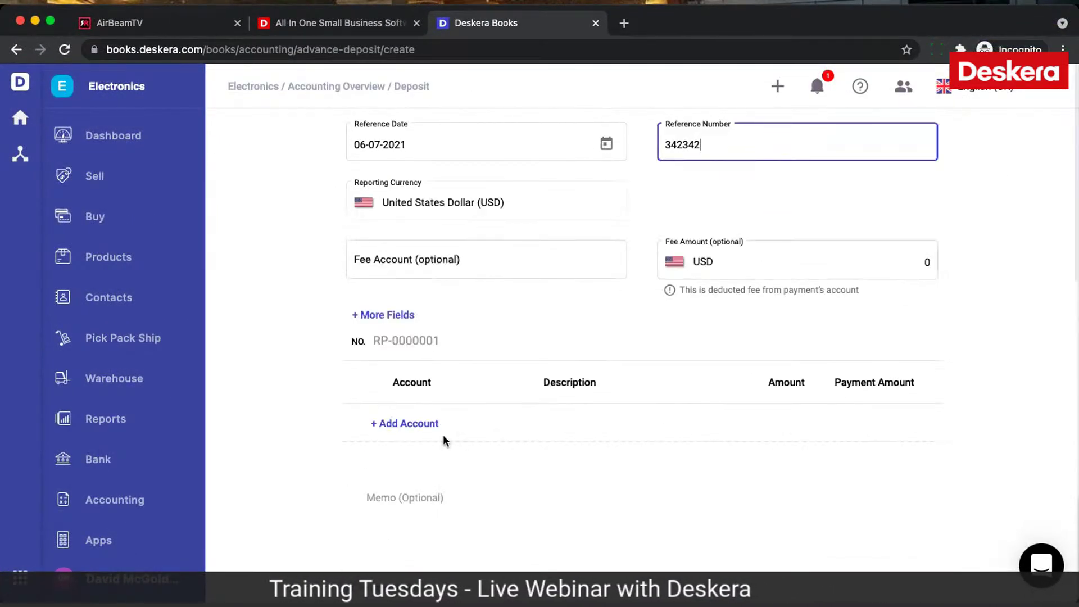
# Step: Add a Test account line for 100.00 USD to the advance payment
pyautogui.click(429, 426)
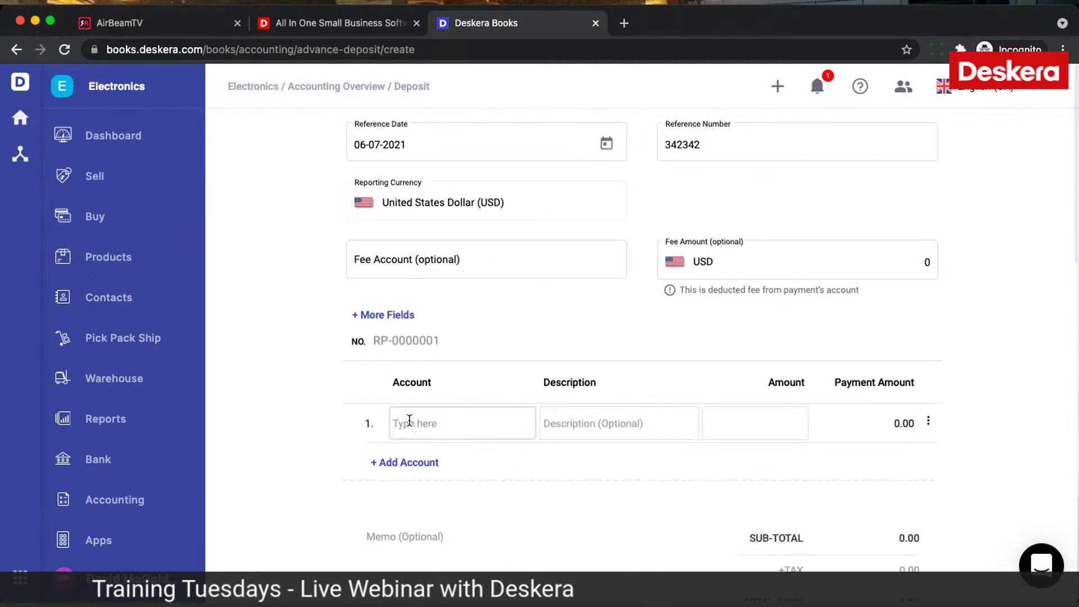
pyautogui.write('test')
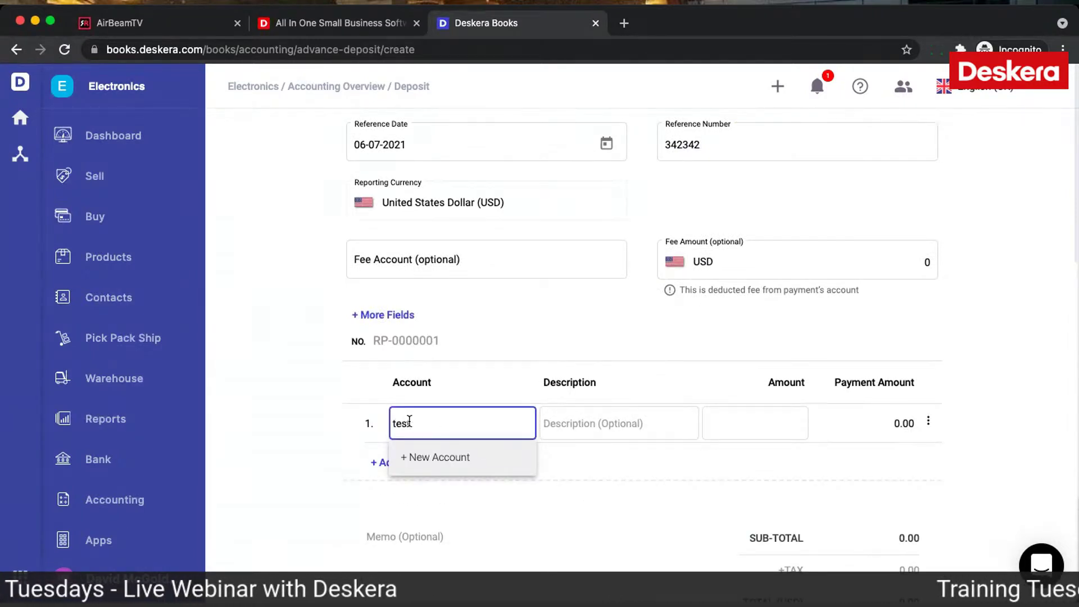
pyautogui.click(410, 489)
pyautogui.click(743, 420)
pyautogui.write('1')
pyautogui.click(712, 475)
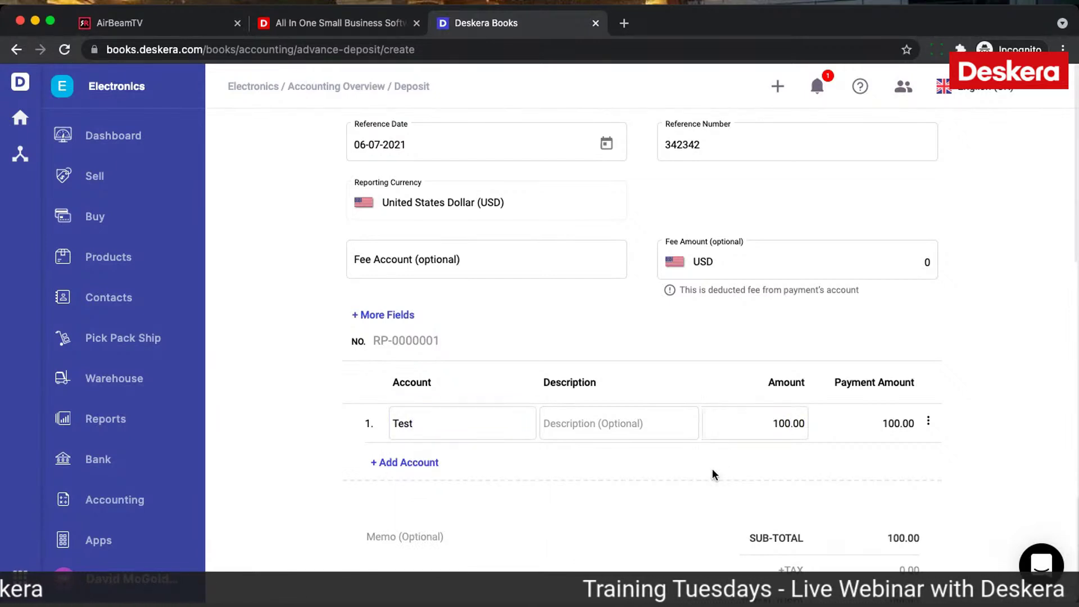
pyautogui.scroll(-3, 712, 474)
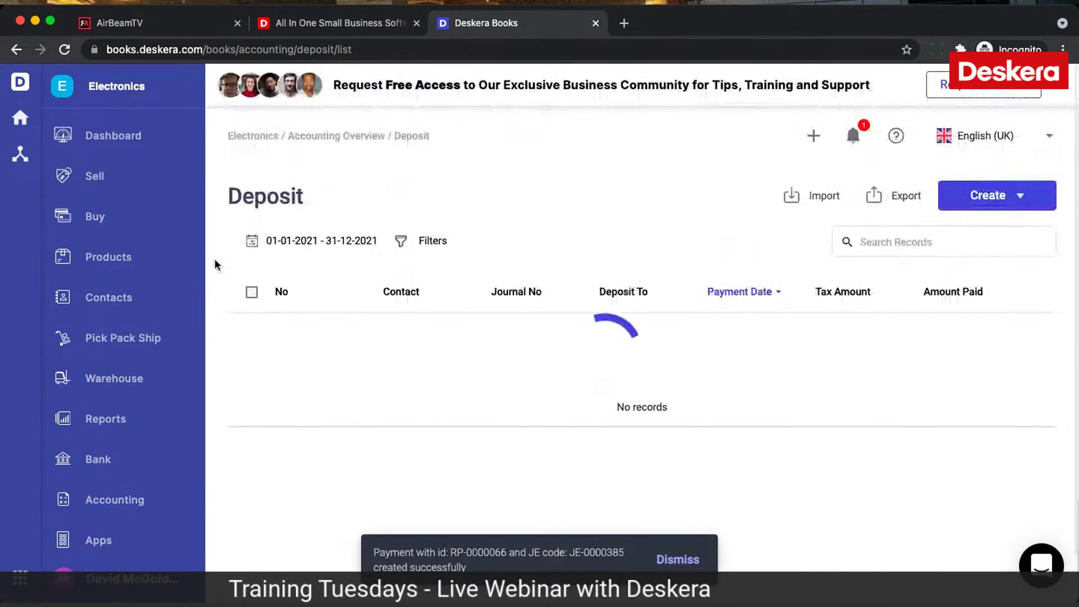
# Step: Open the Sell invoices list, briefly checking a row's quick actions and the Quotes list
pyautogui.click(112, 183)
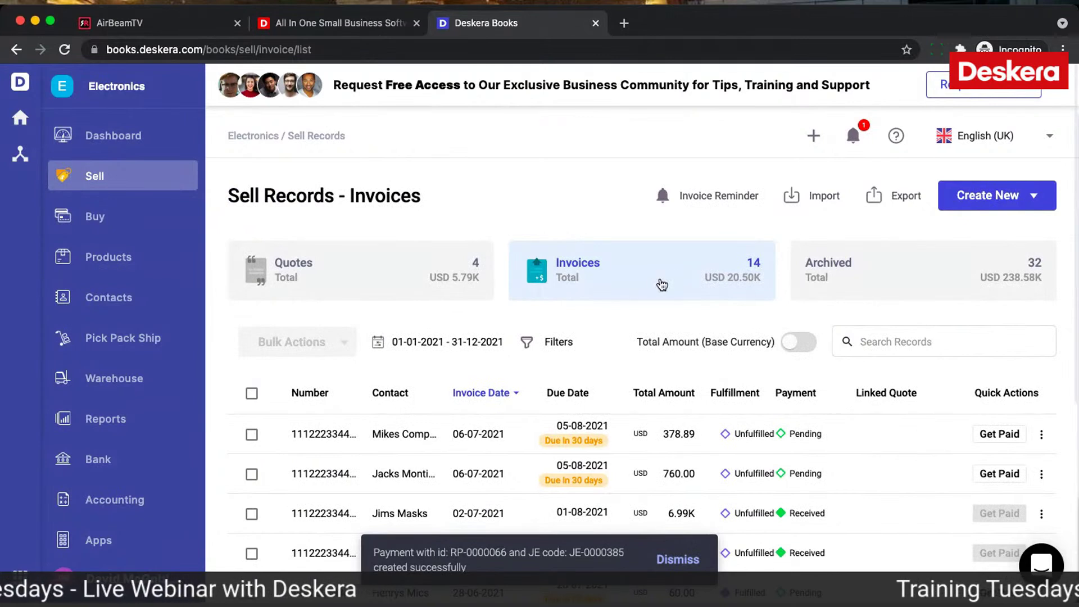
pyautogui.click(1040, 436)
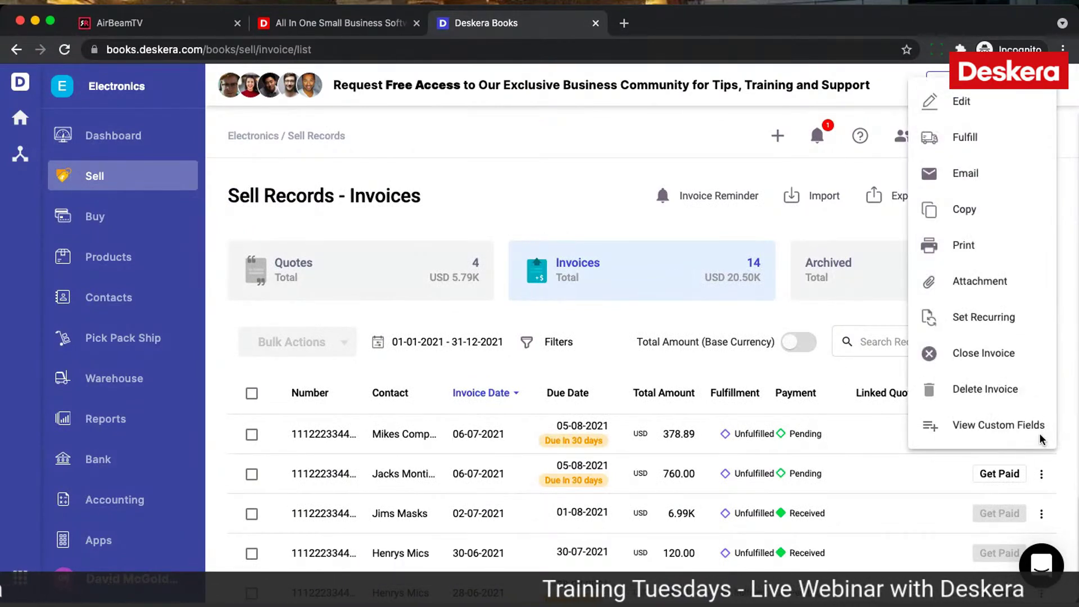
pyautogui.click(636, 366)
pyautogui.scroll(-3, 680, 427)
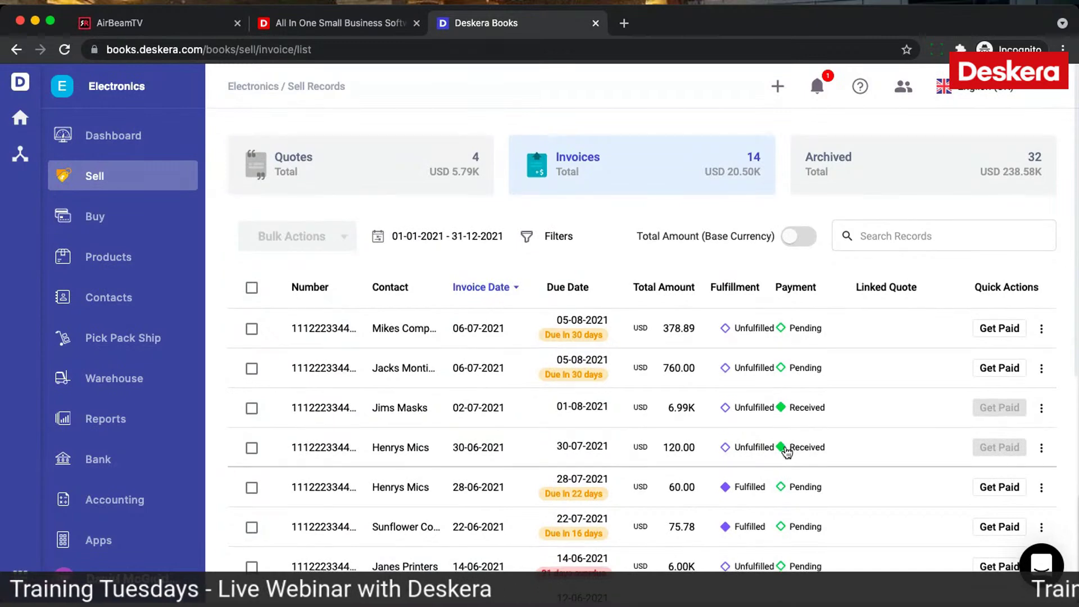
pyautogui.scroll(-3, 785, 447)
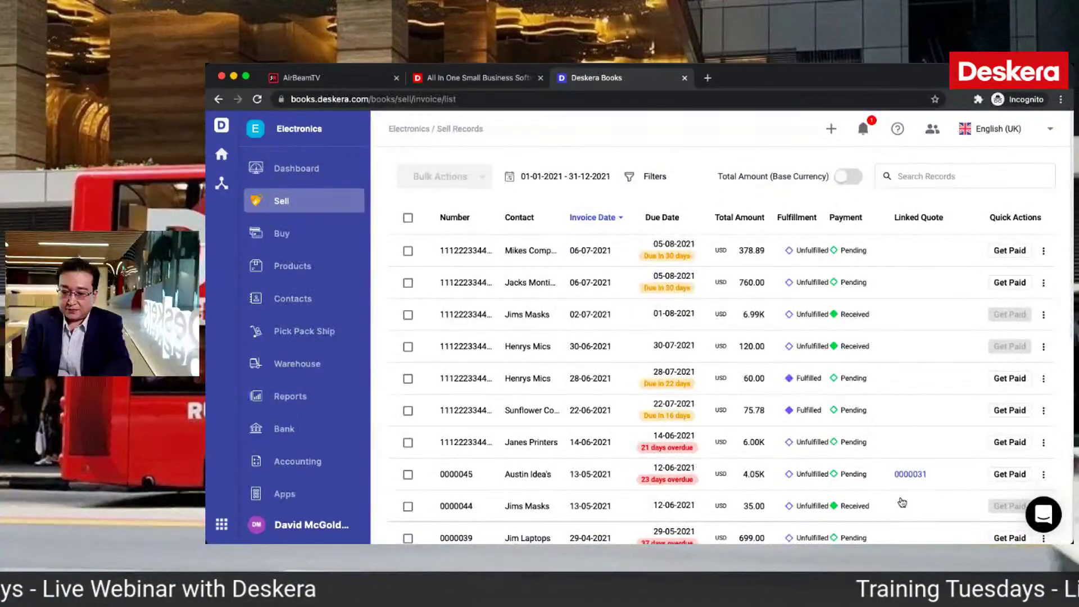
pyautogui.scroll(-3, 901, 500)
pyautogui.scroll(5, 802, 462)
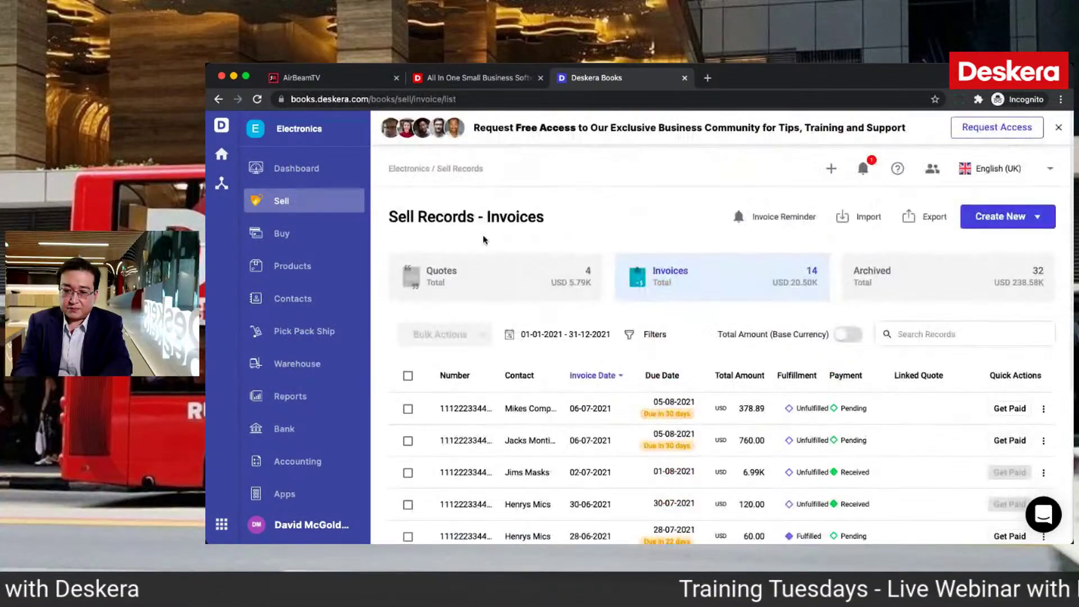
pyautogui.click(510, 290)
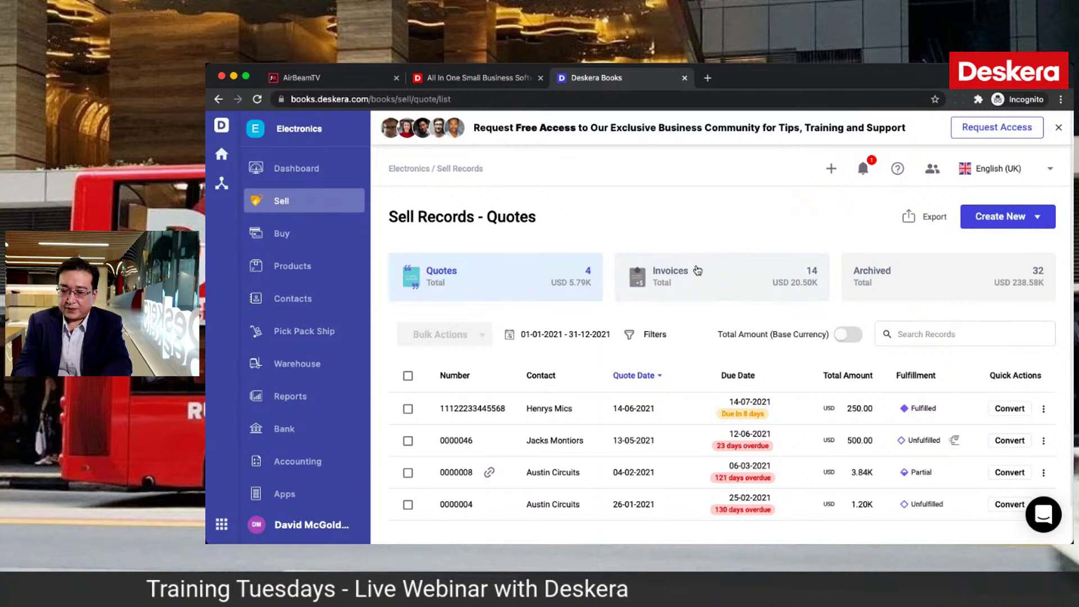
pyautogui.click(697, 270)
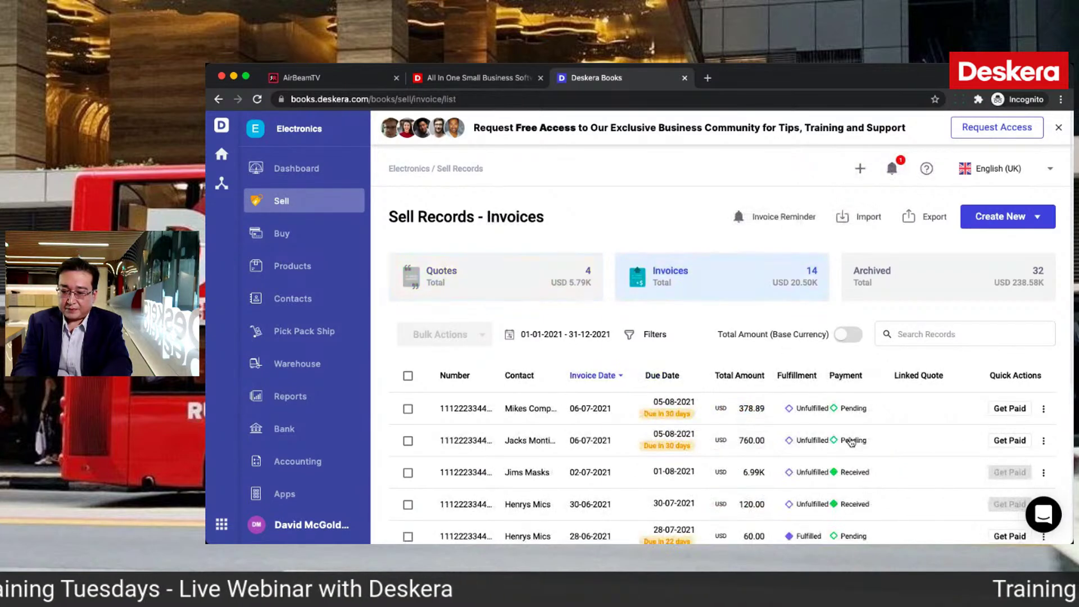
pyautogui.scroll(-5, 851, 442)
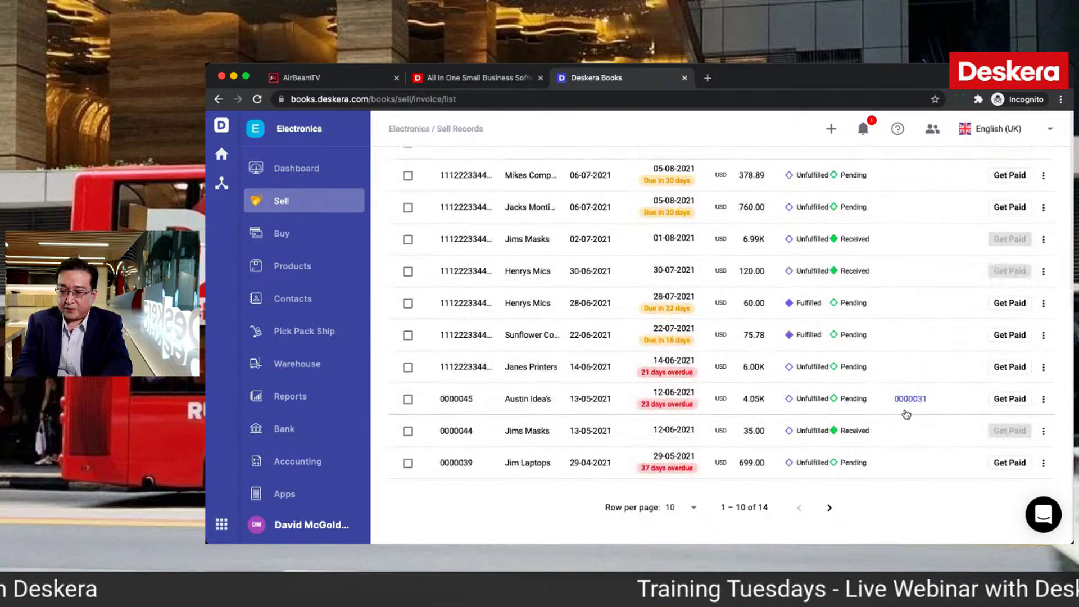
# Step: Delete the credit note and prepayment records on invoice 0000044, then go back to the invoices list
pyautogui.click(886, 431)
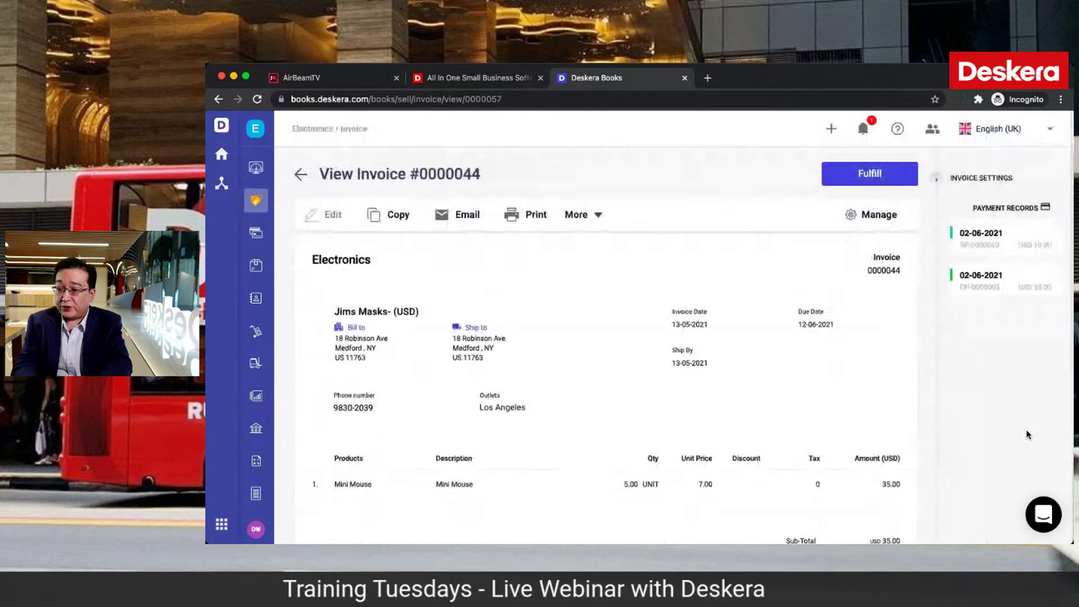
pyautogui.click(1046, 277)
pyautogui.click(746, 353)
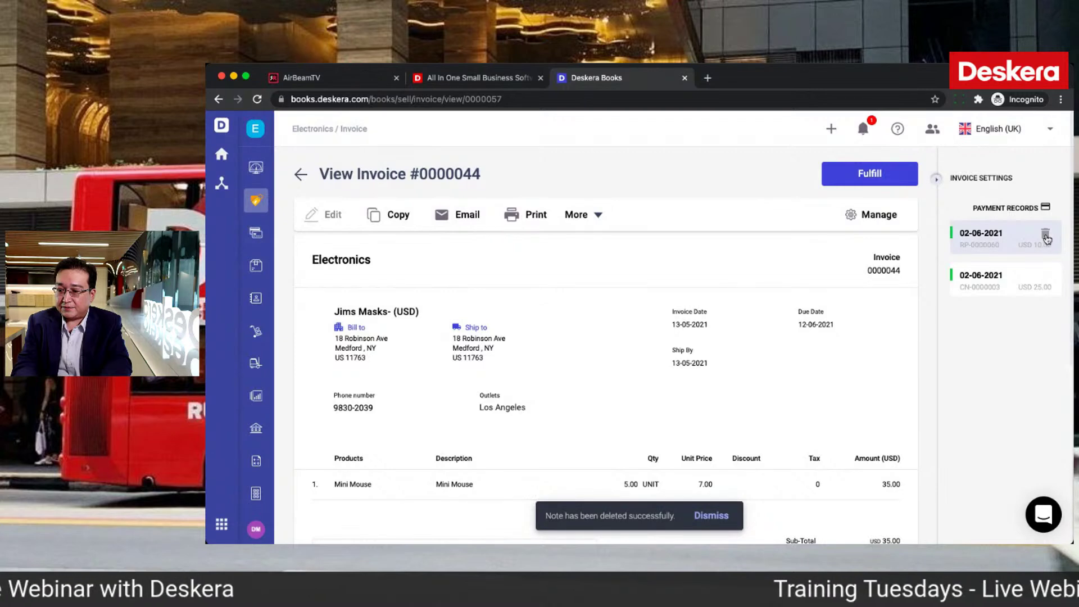
pyautogui.click(1046, 236)
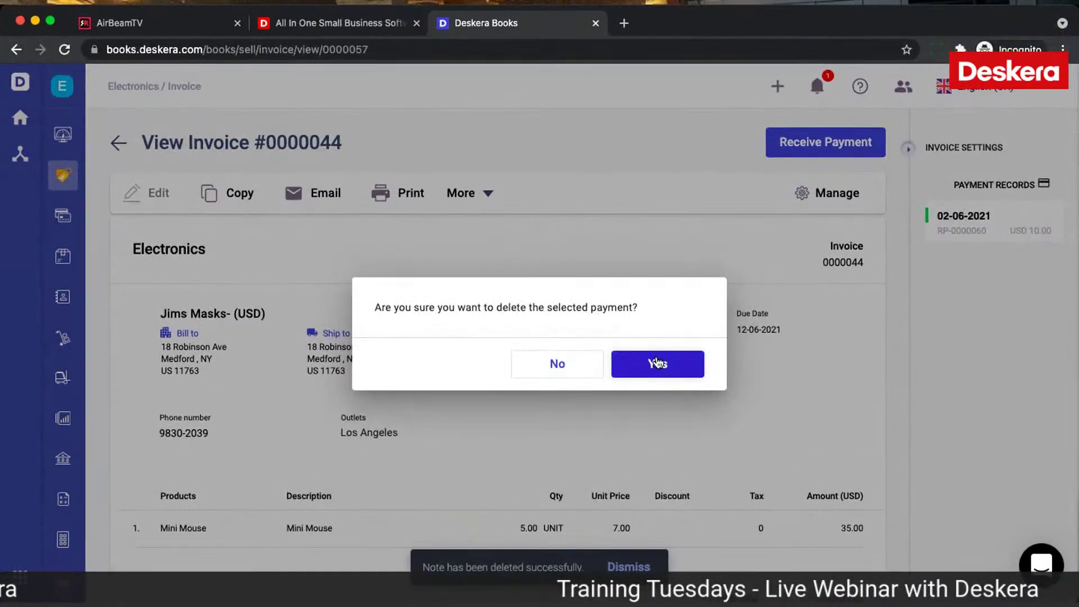
pyautogui.click(656, 362)
pyautogui.moveTo(1031, 239)
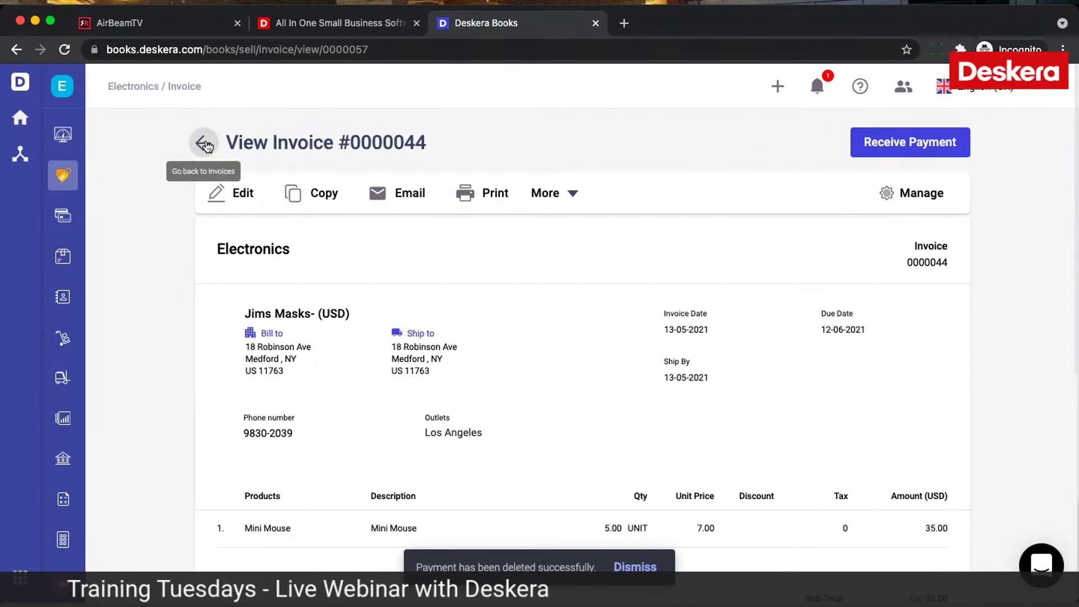
pyautogui.click(204, 143)
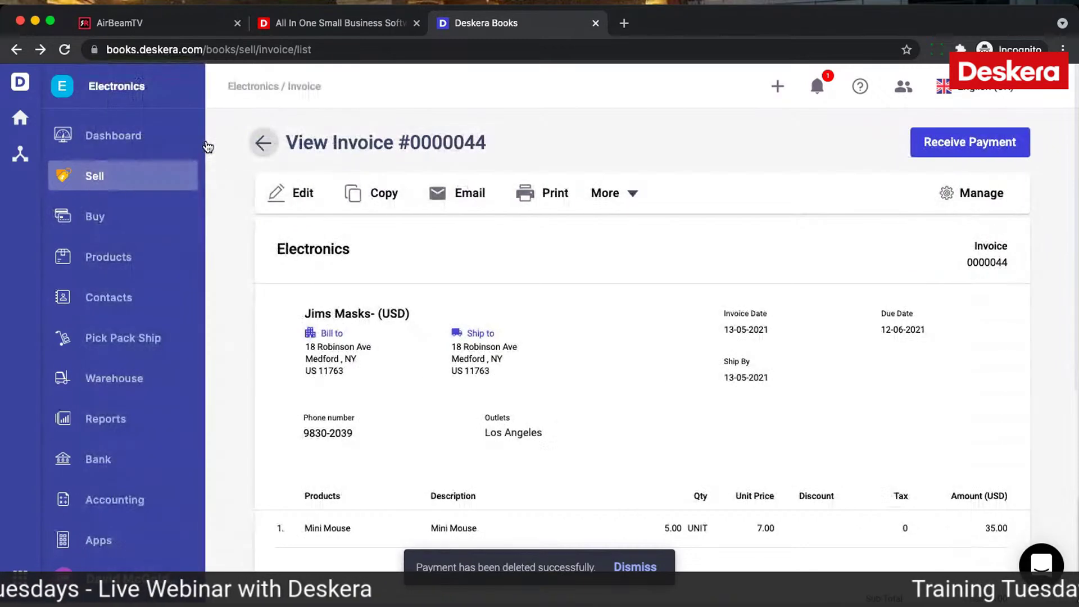
# Step: Pay invoice 0000044 with 5.00 USD from advance payment RP-0000066, payment details off
pyautogui.scroll(-5, 830, 436)
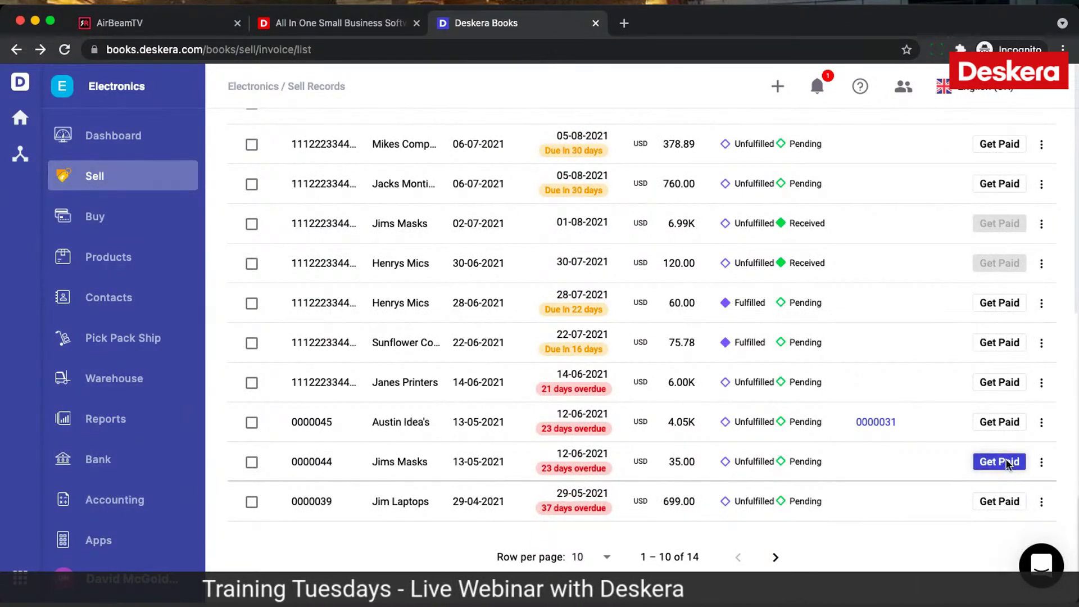
pyautogui.click(1000, 461)
pyautogui.scroll(-1, 724, 417)
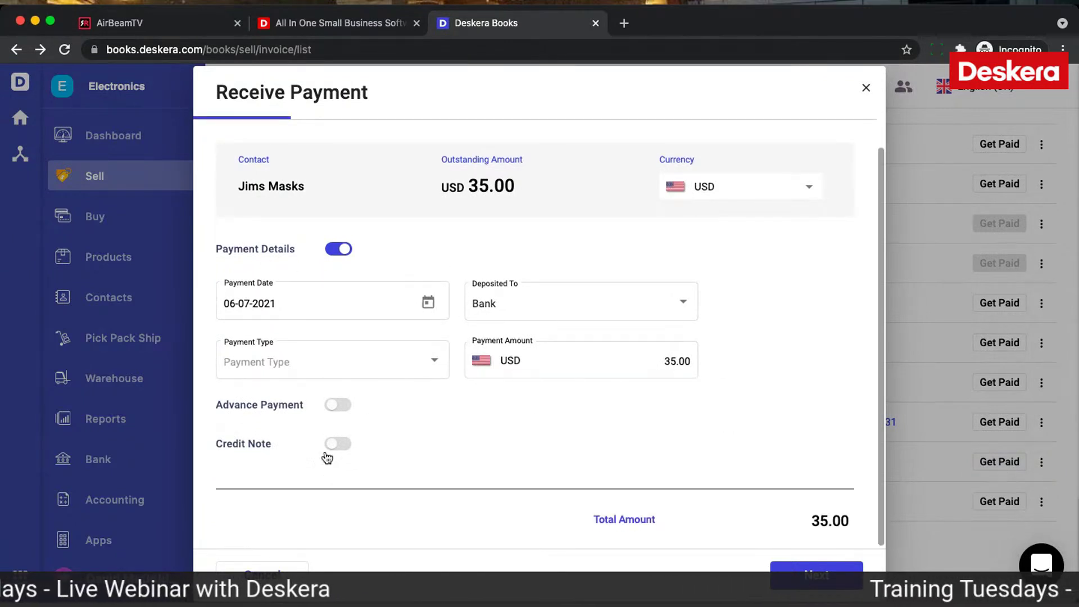
pyautogui.click(338, 404)
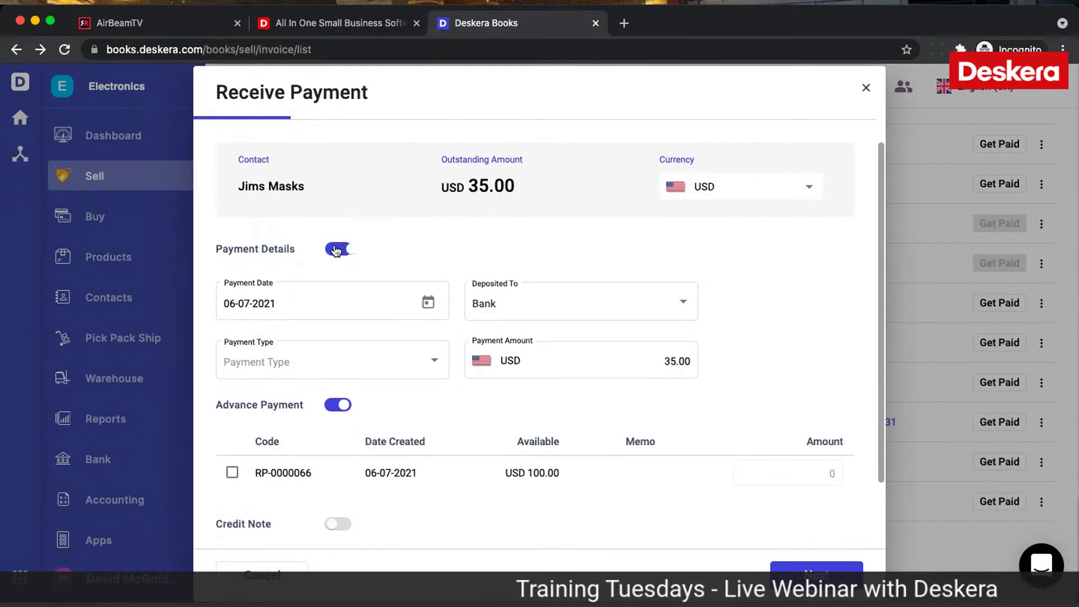
pyautogui.click(337, 249)
pyautogui.click(802, 389)
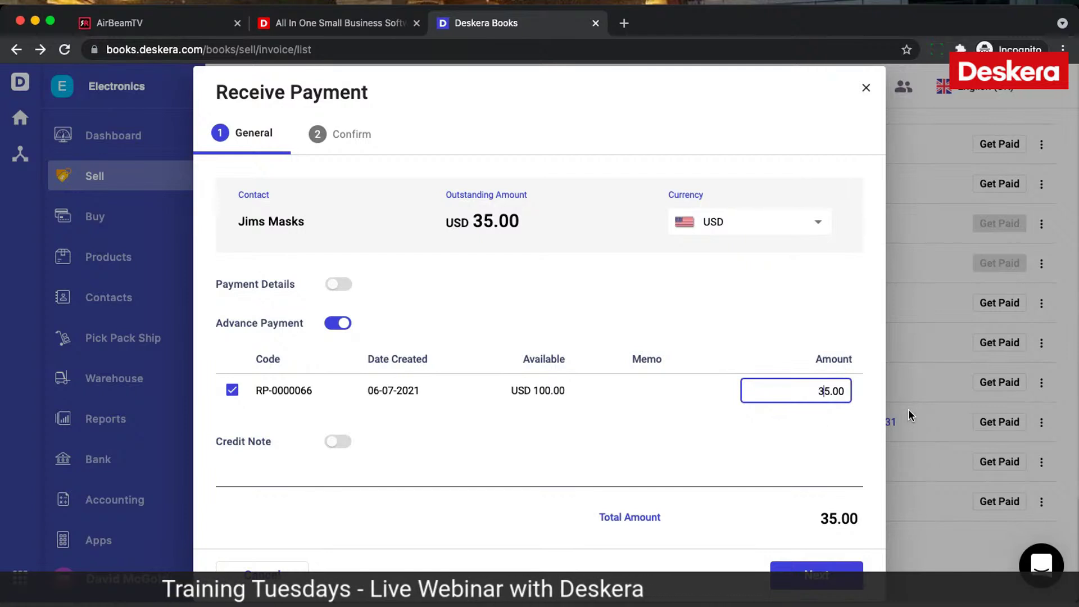
pyautogui.press('BackSpace')
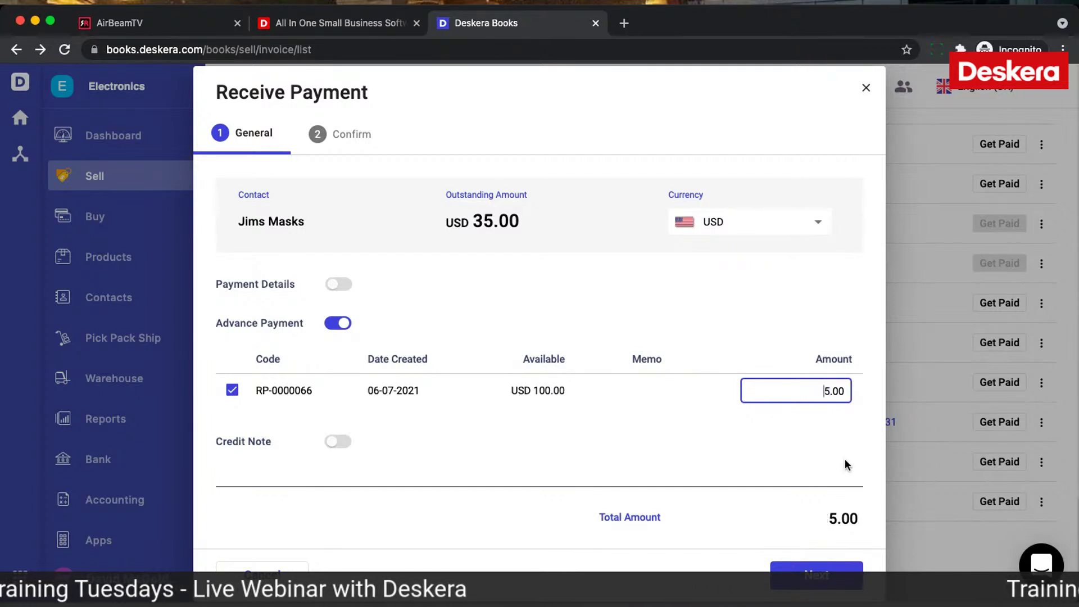
pyautogui.click(817, 584)
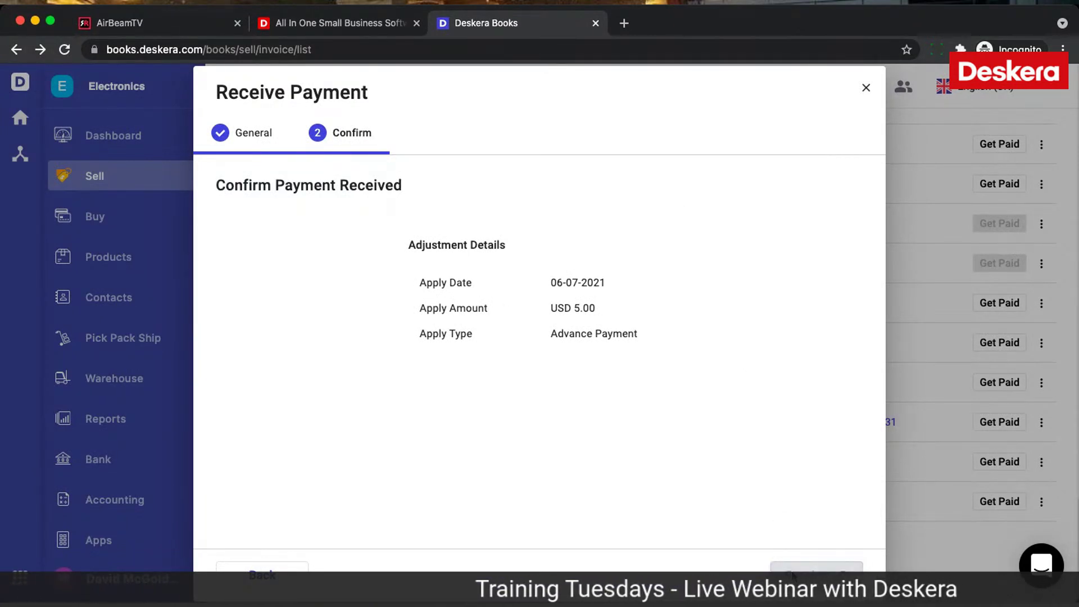
pyautogui.click(792, 574)
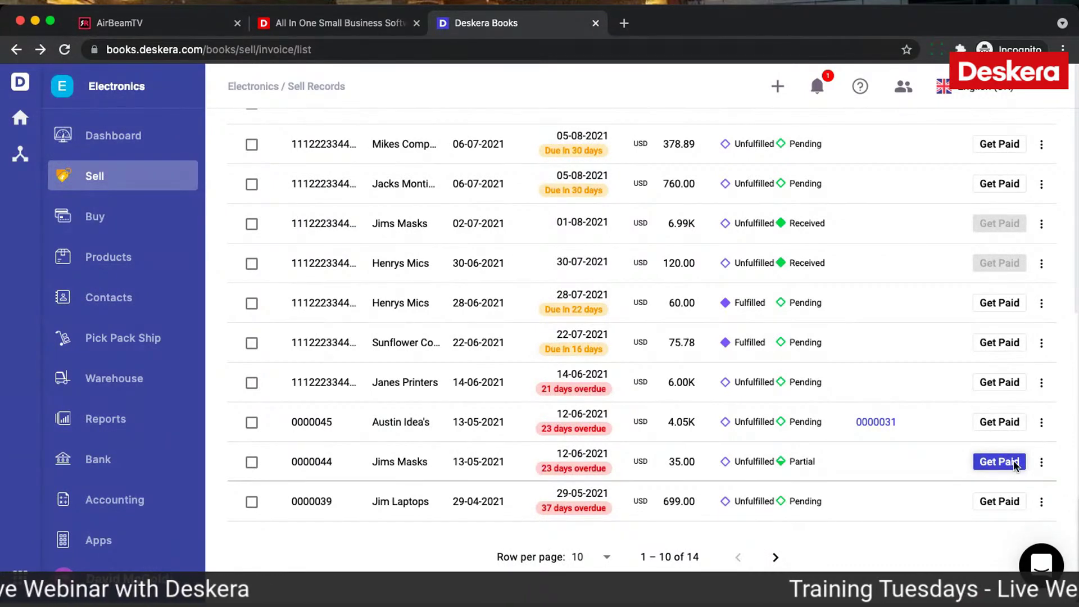
# Step: Start another payment on invoice 0000044 by Bank Transfer with reference 3434
pyautogui.click(1014, 461)
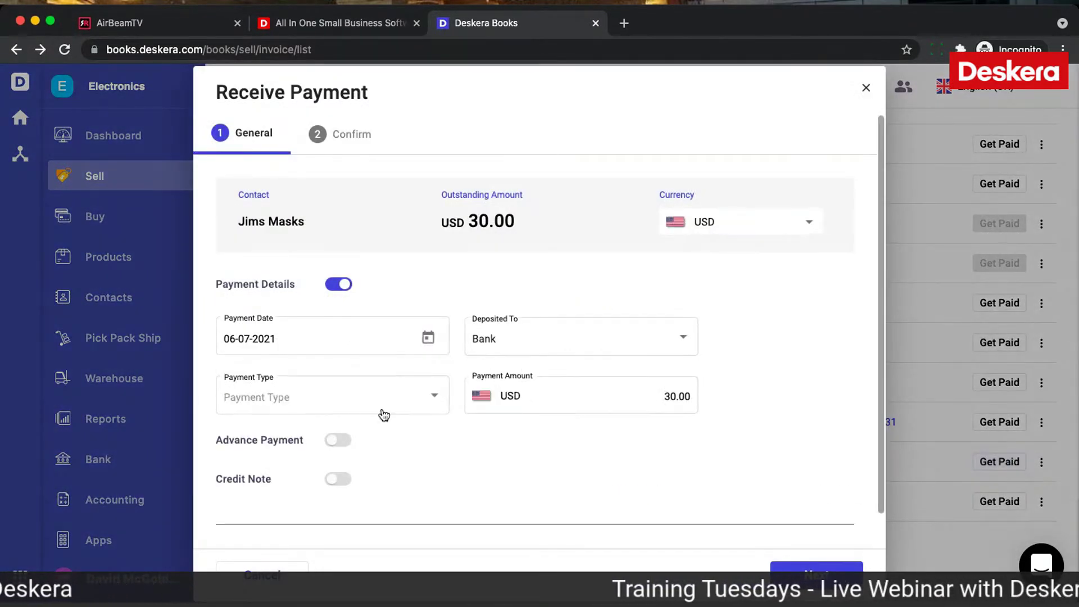
pyautogui.click(336, 441)
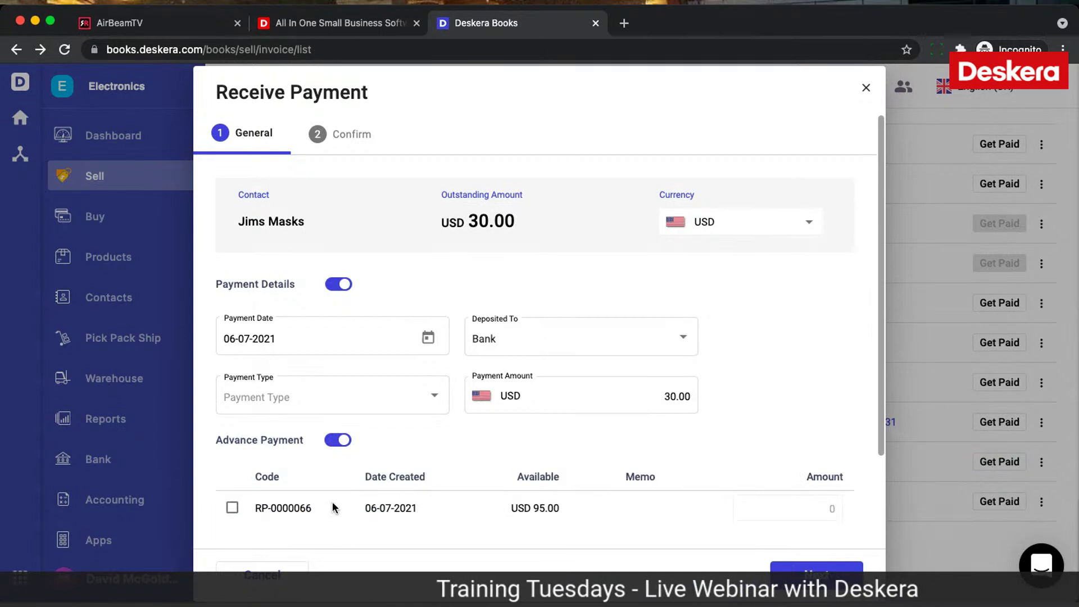
pyautogui.click(341, 403)
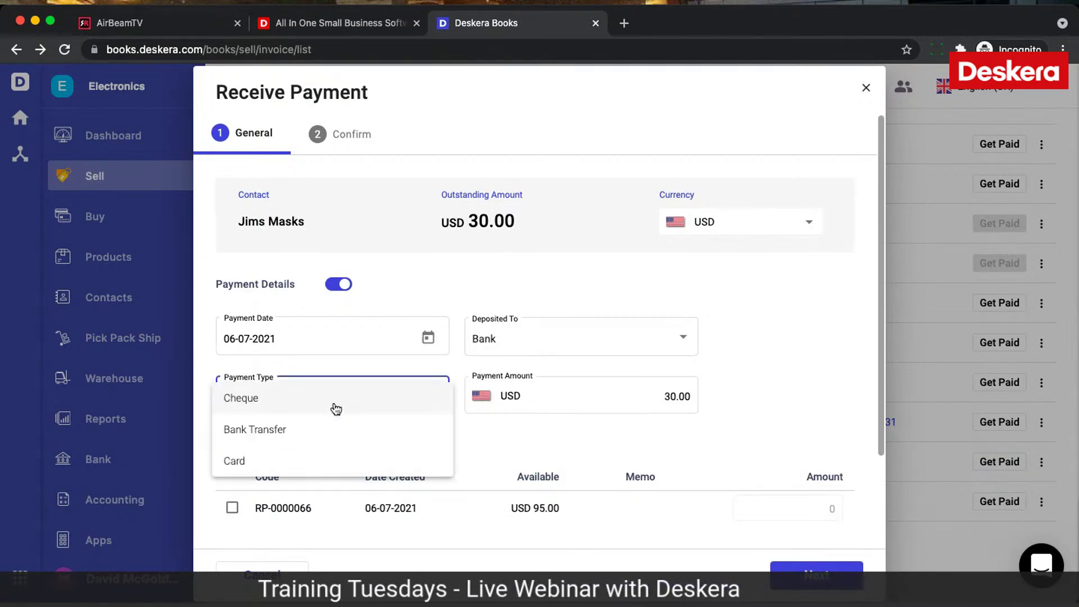
pyautogui.click(337, 429)
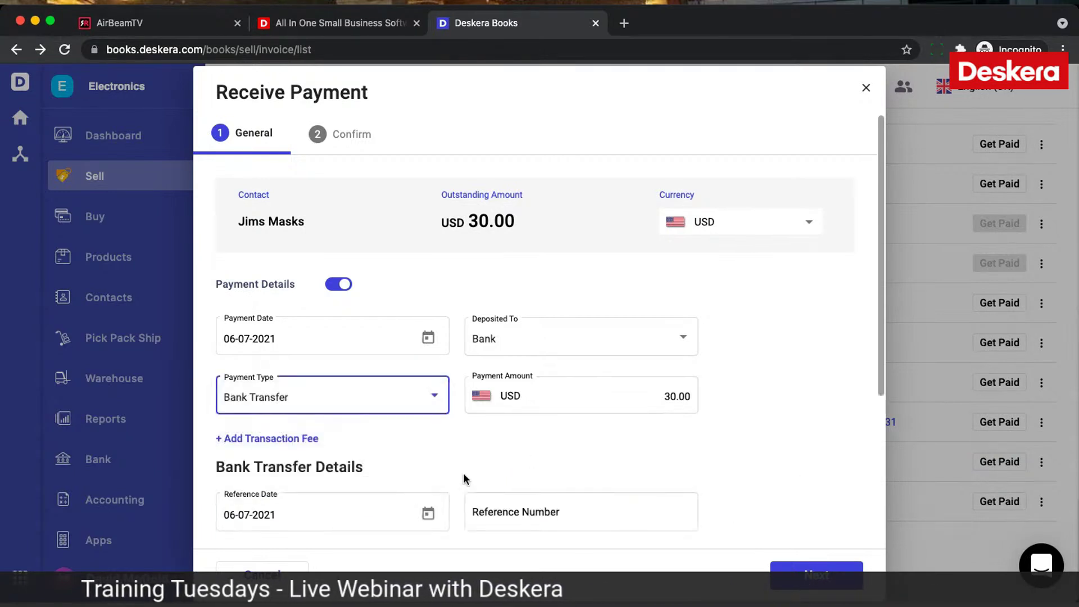
pyautogui.scroll(-3, 464, 475)
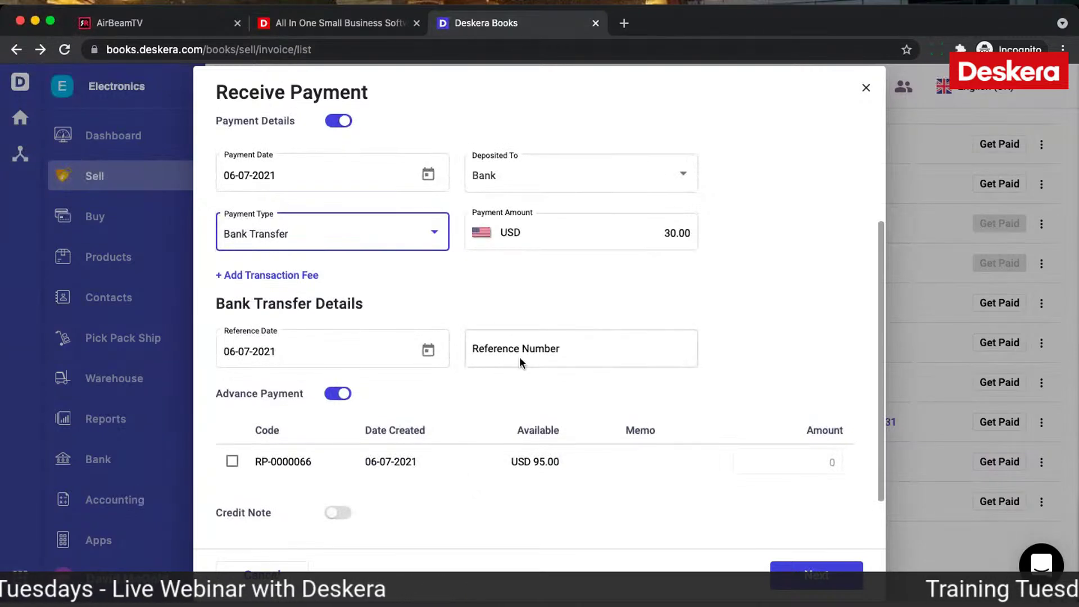
pyautogui.click(523, 356)
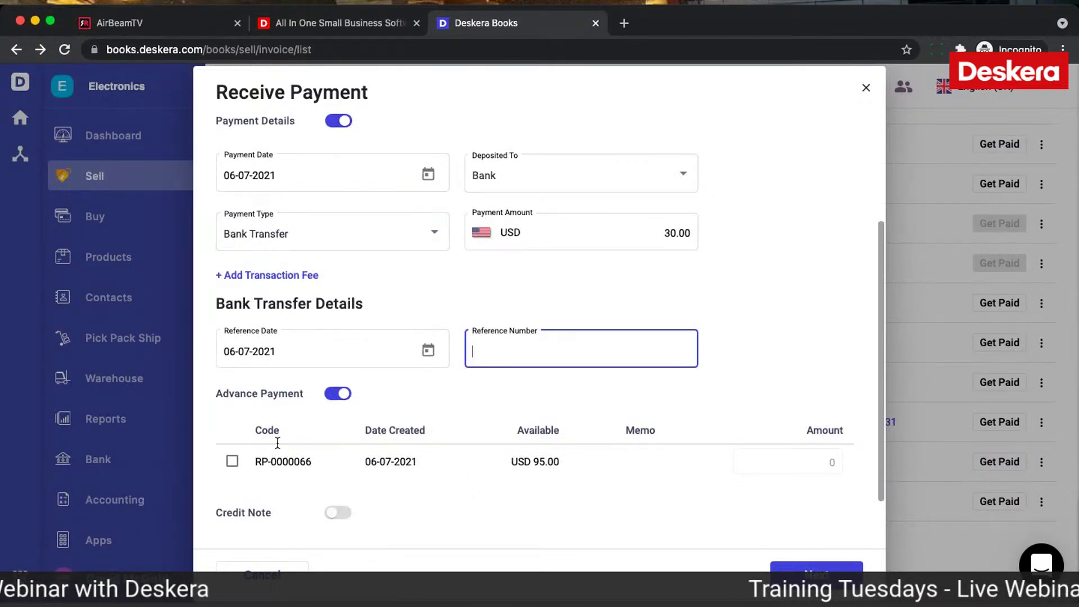
pyautogui.write('3434')
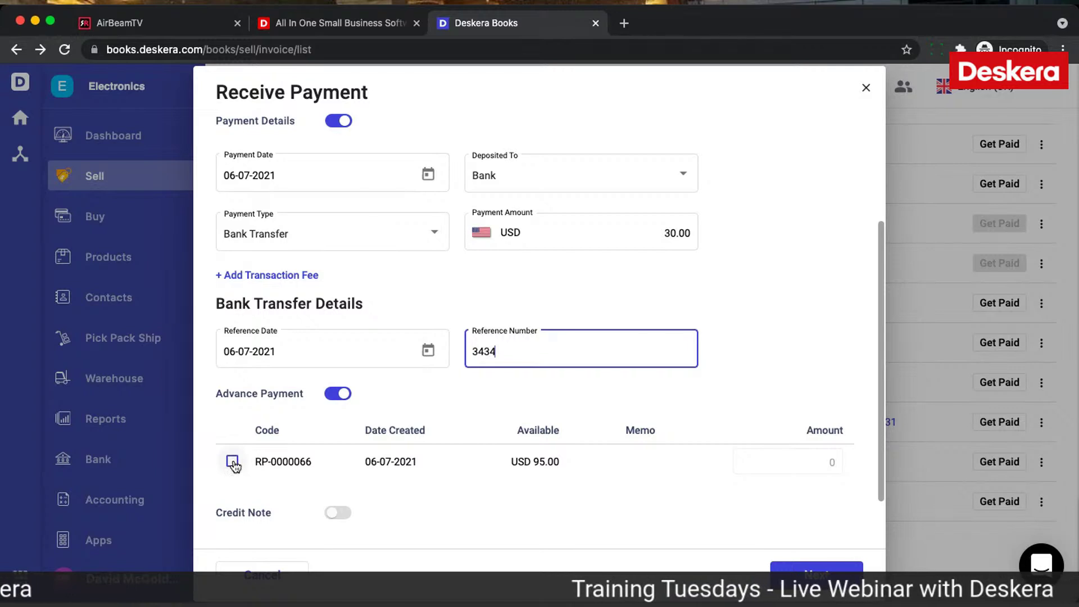
# Step: Apply 5.00 from advance payment RP-0000066 to the invoice
pyautogui.click(231, 461)
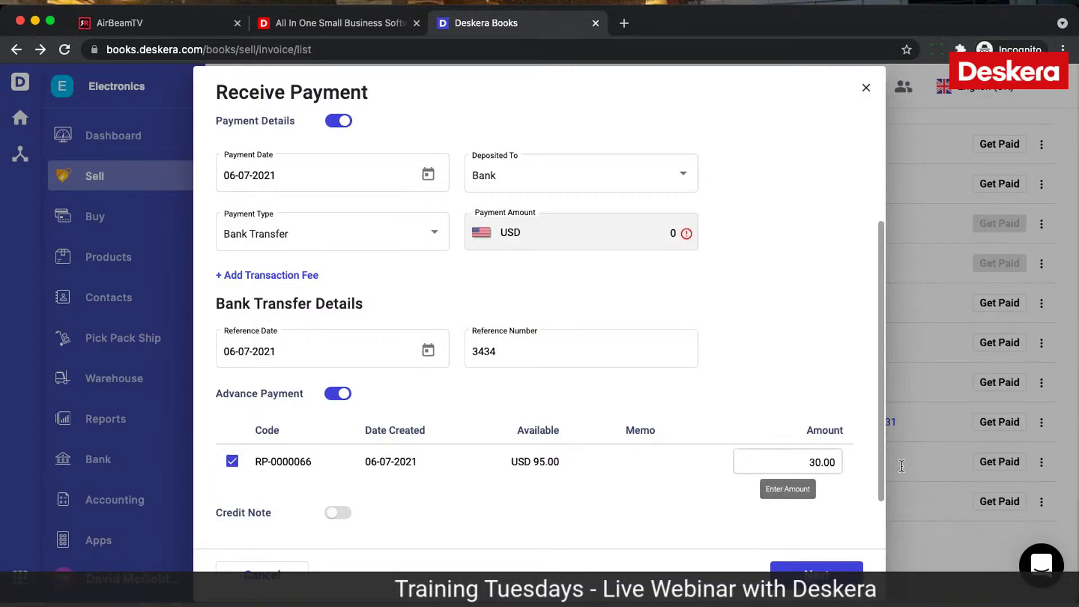
pyautogui.click(821, 462)
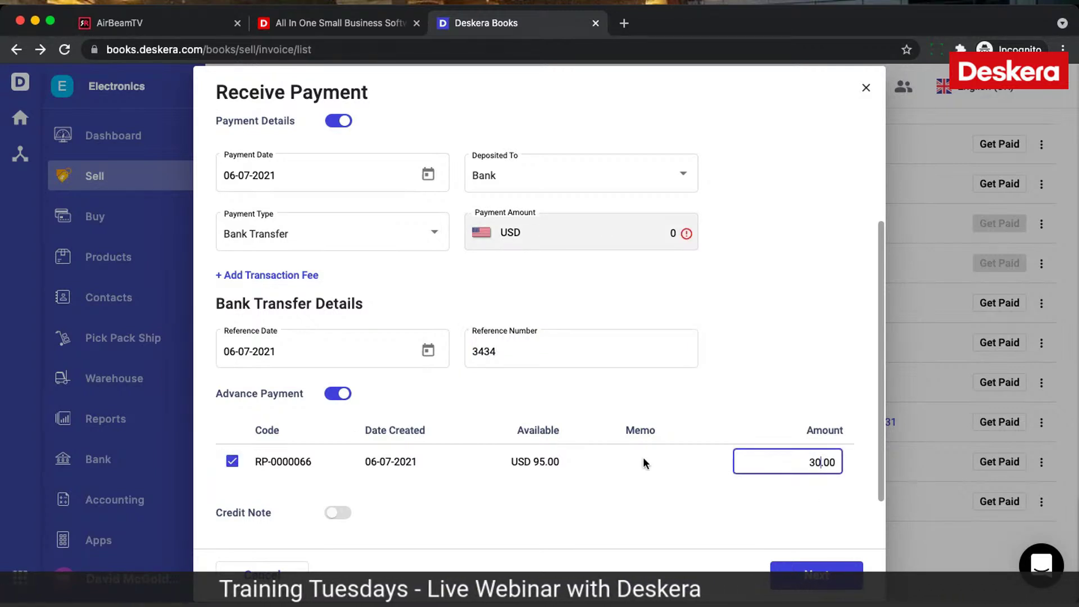
pyautogui.press('BackSpace')
pyautogui.press('BackSpace')
pyautogui.write('5')
pyautogui.click(642, 473)
pyautogui.scroll(-2, 643, 473)
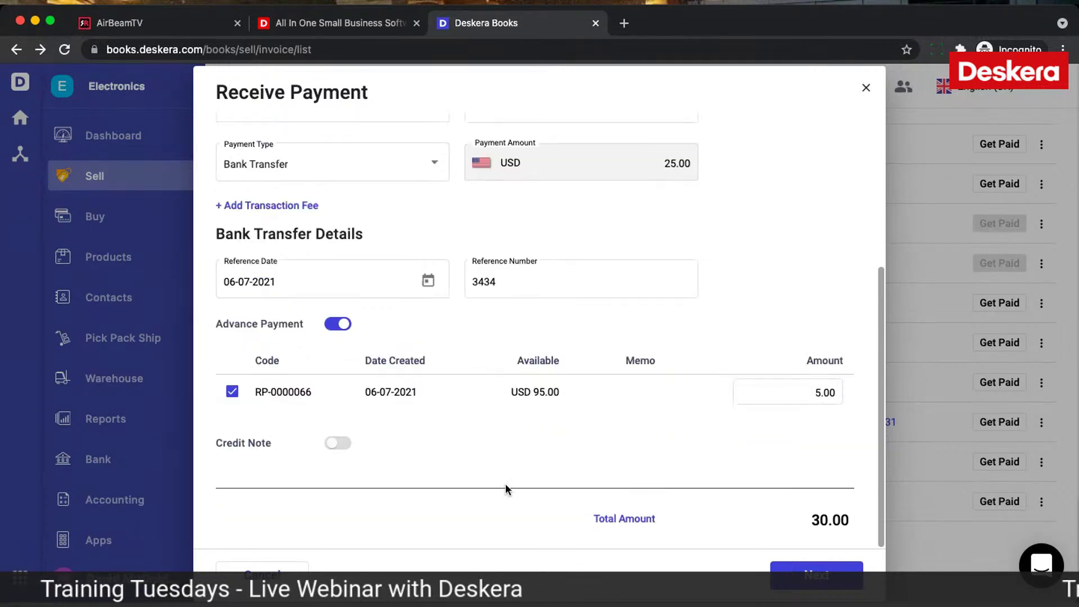
# Step: Apply 5.00 from credit note CN-0000003 to the invoice
pyautogui.click(343, 443)
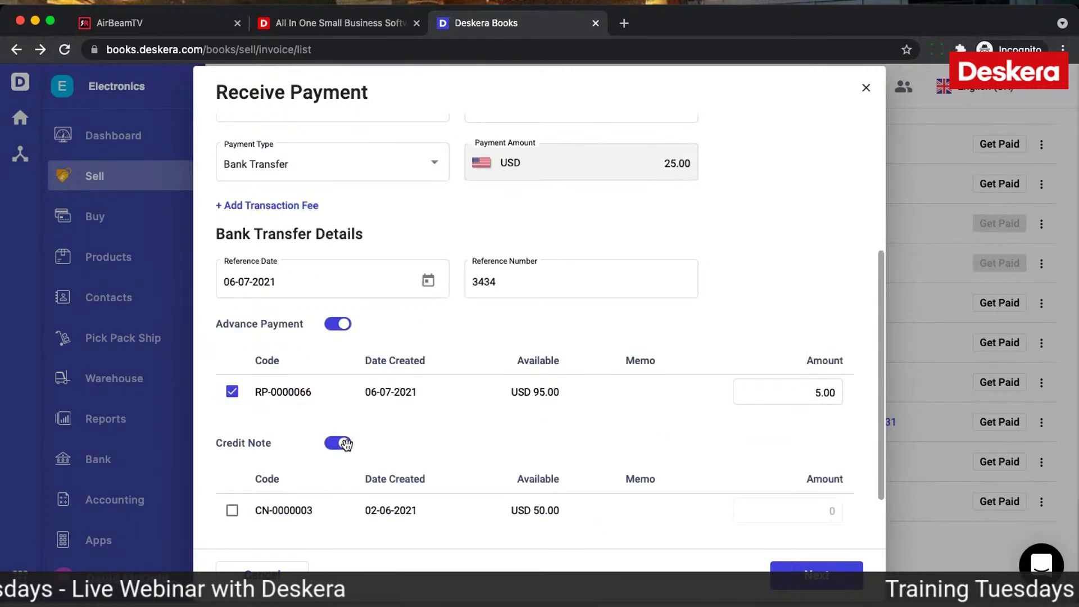
pyautogui.click(232, 510)
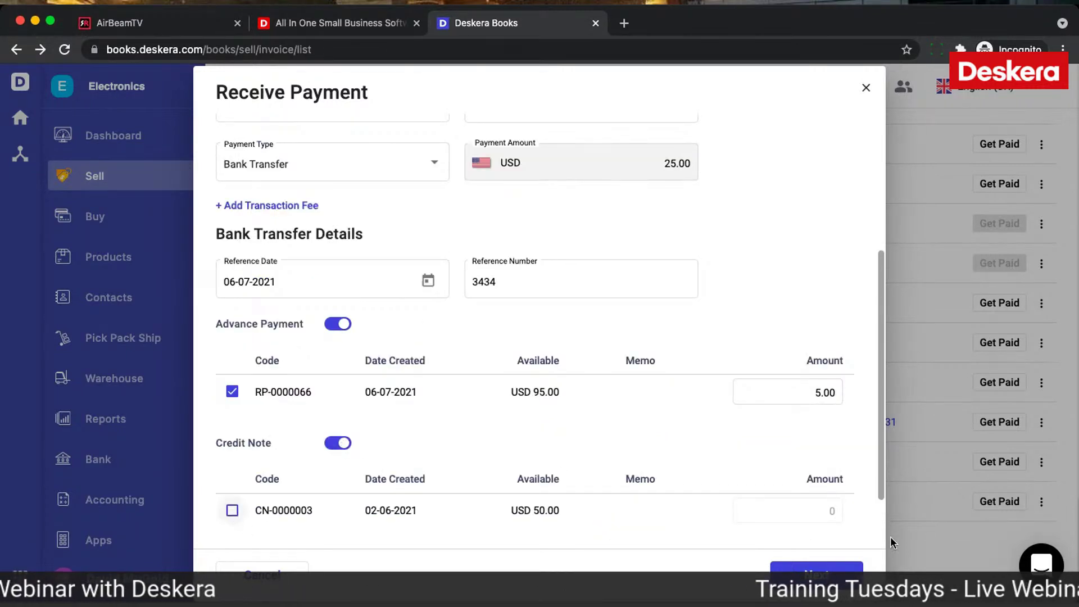
pyautogui.click(814, 510)
pyautogui.press('BackSpace')
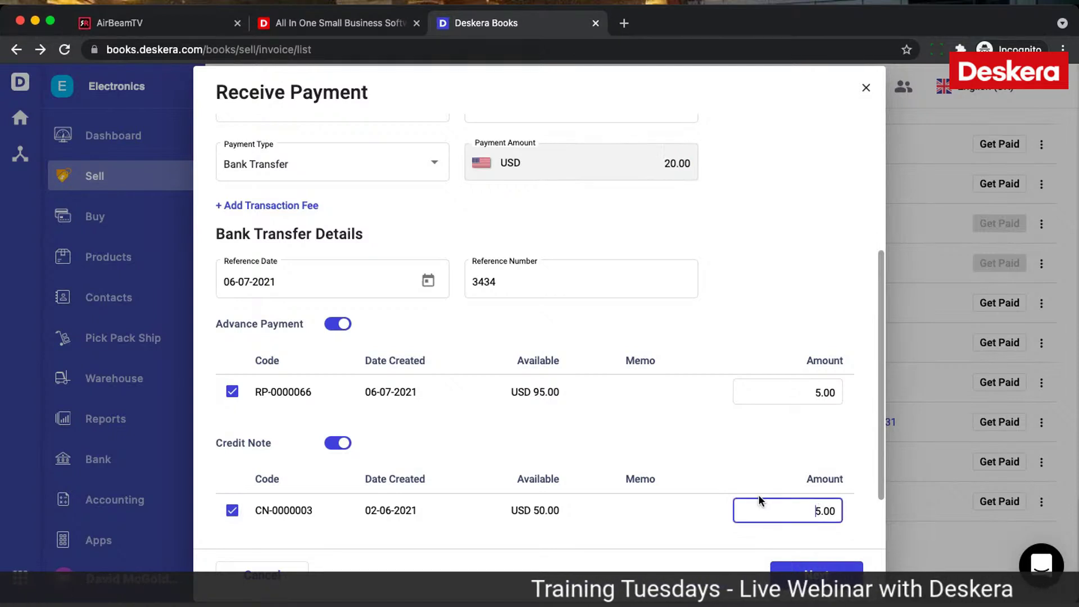
pyautogui.click(722, 453)
pyautogui.scroll(-2, 723, 453)
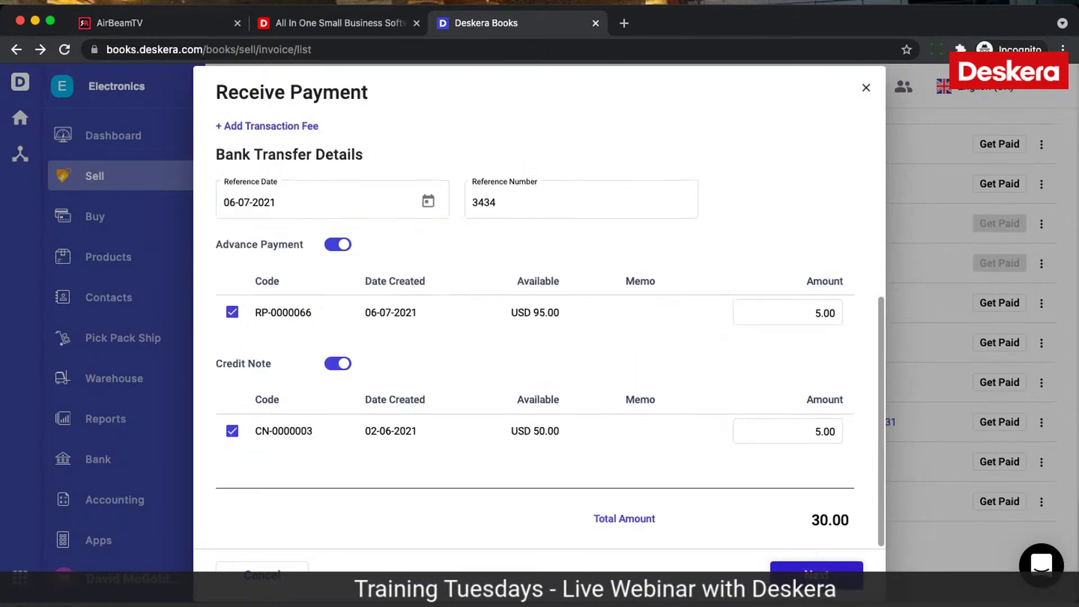
# Step: Receive the 20.00 USD bank transfer payment and close the confirmation
pyautogui.click(818, 578)
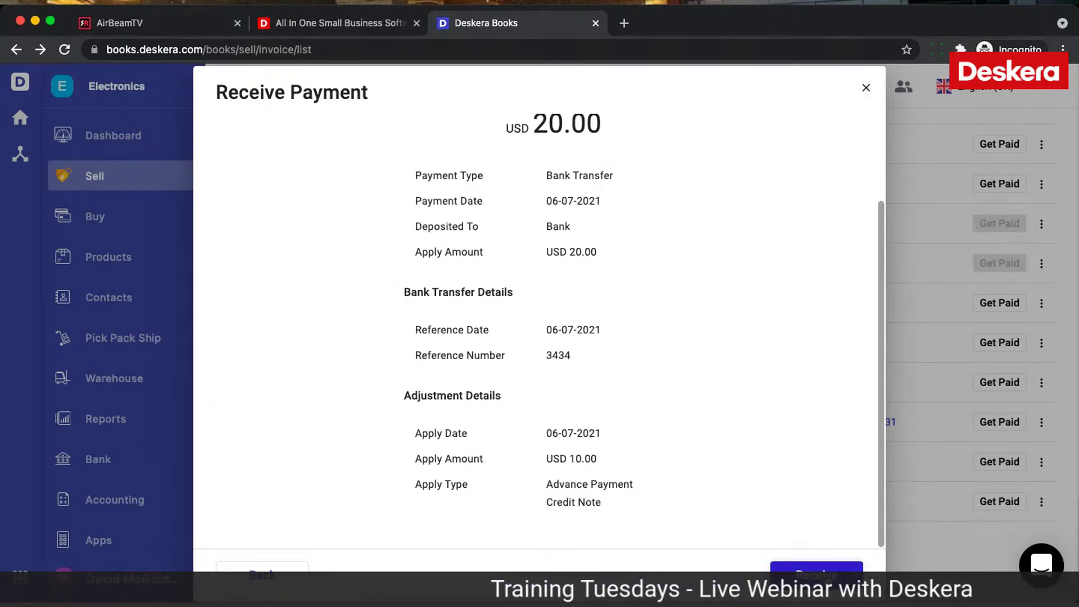
pyautogui.click(825, 573)
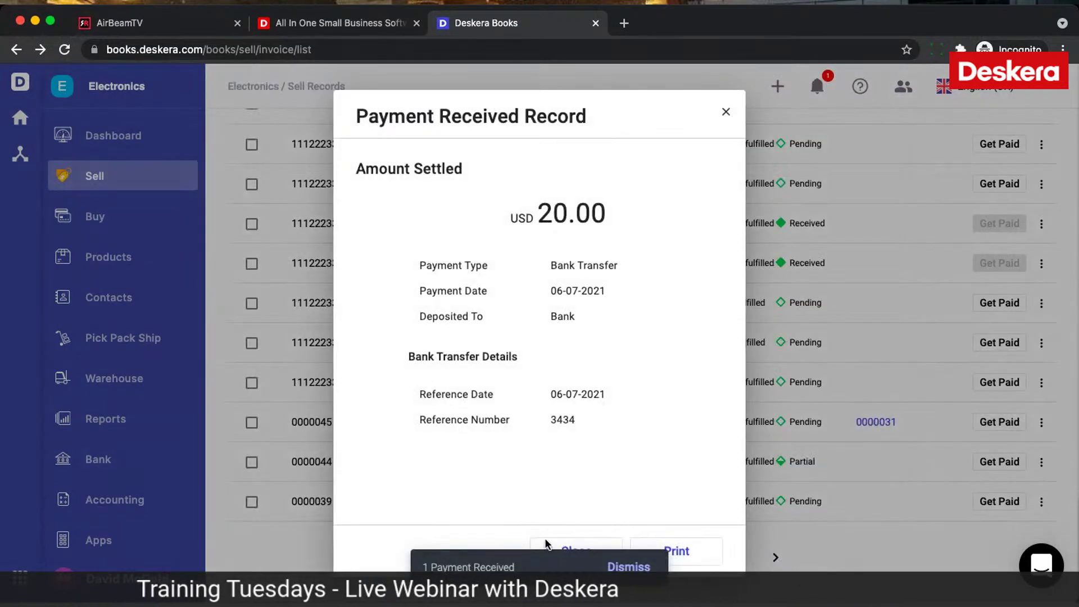
pyautogui.click(596, 568)
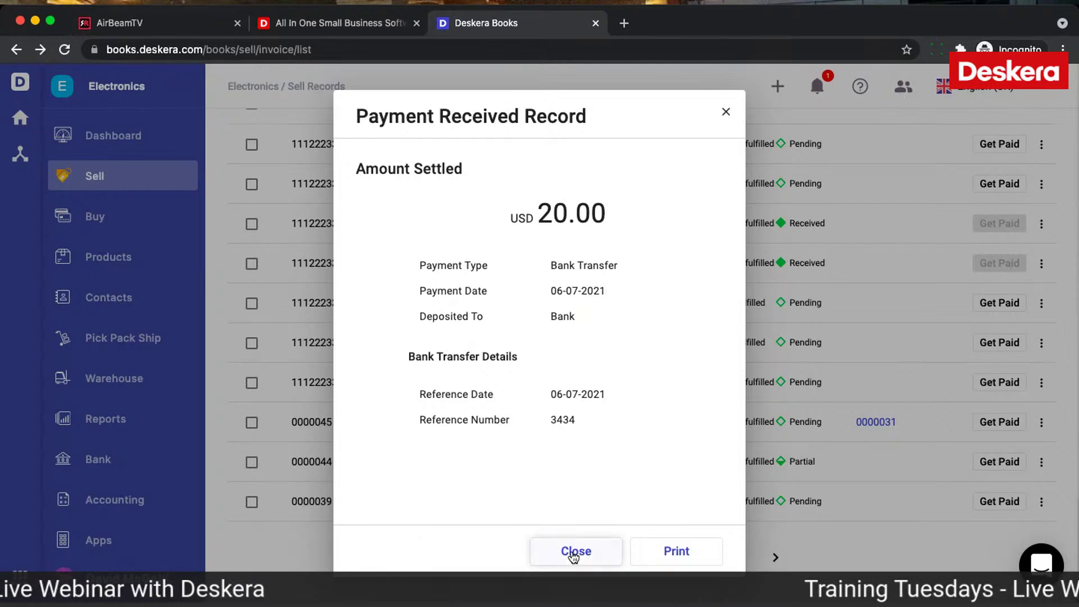
pyautogui.click(574, 552)
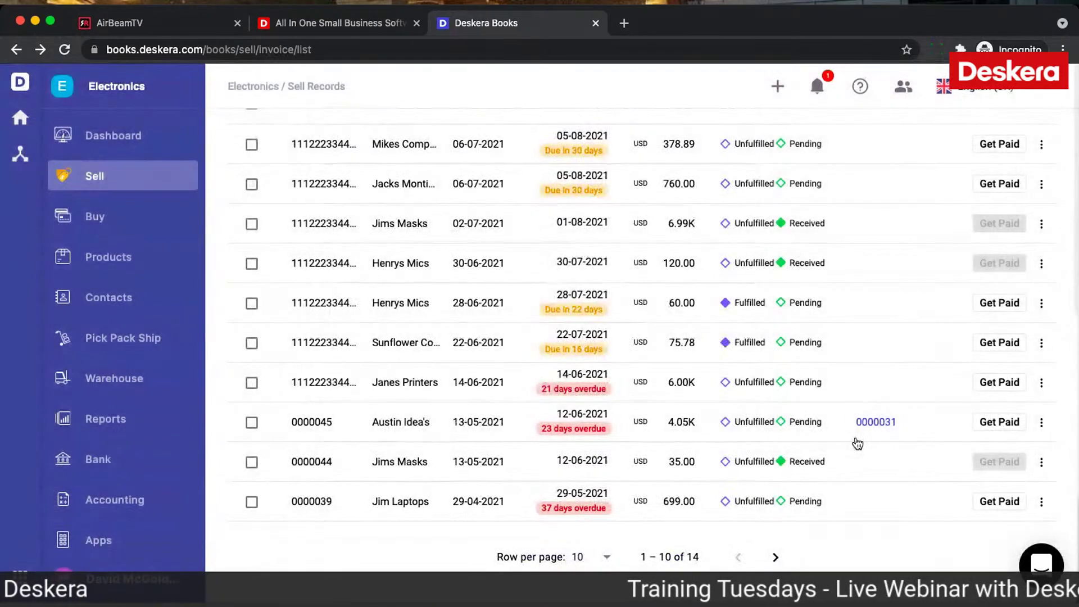
# Step: Start a new invoice billed to Jacks Montiors
pyautogui.scroll(5, 852, 440)
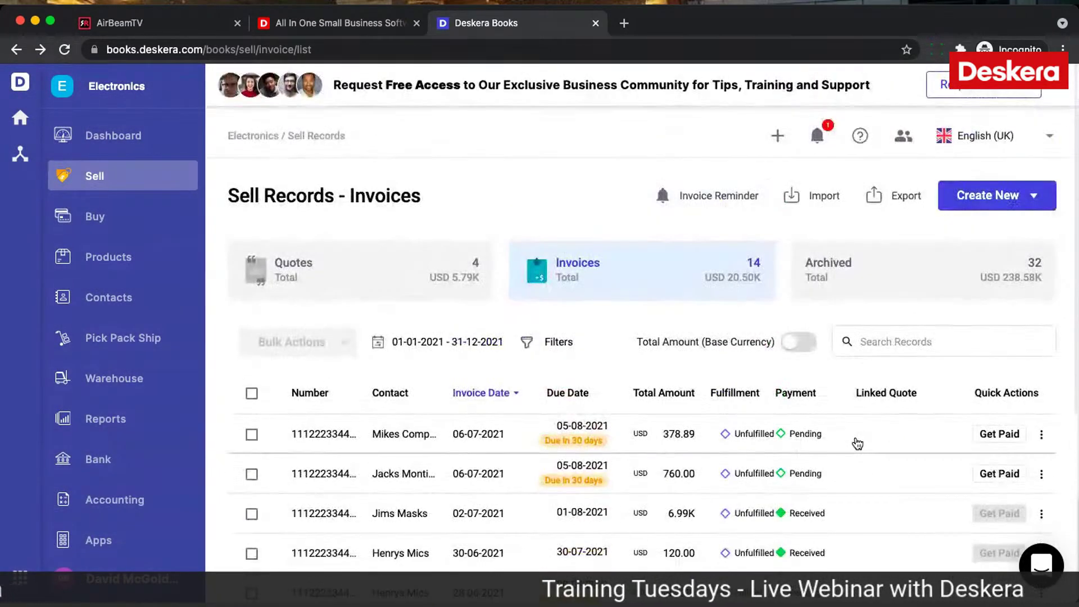
pyautogui.click(977, 204)
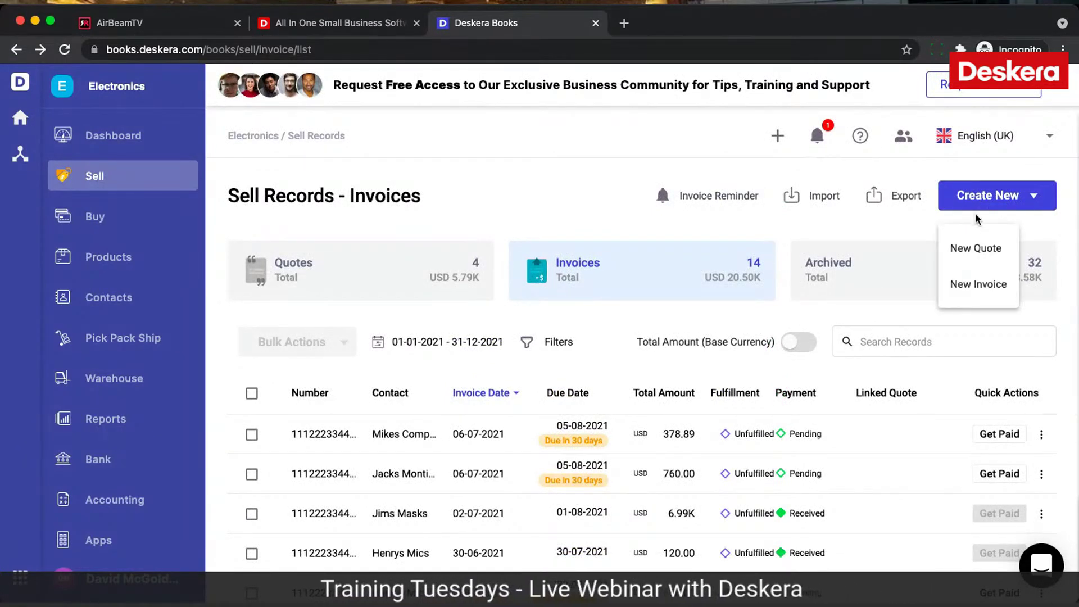
pyautogui.click(976, 283)
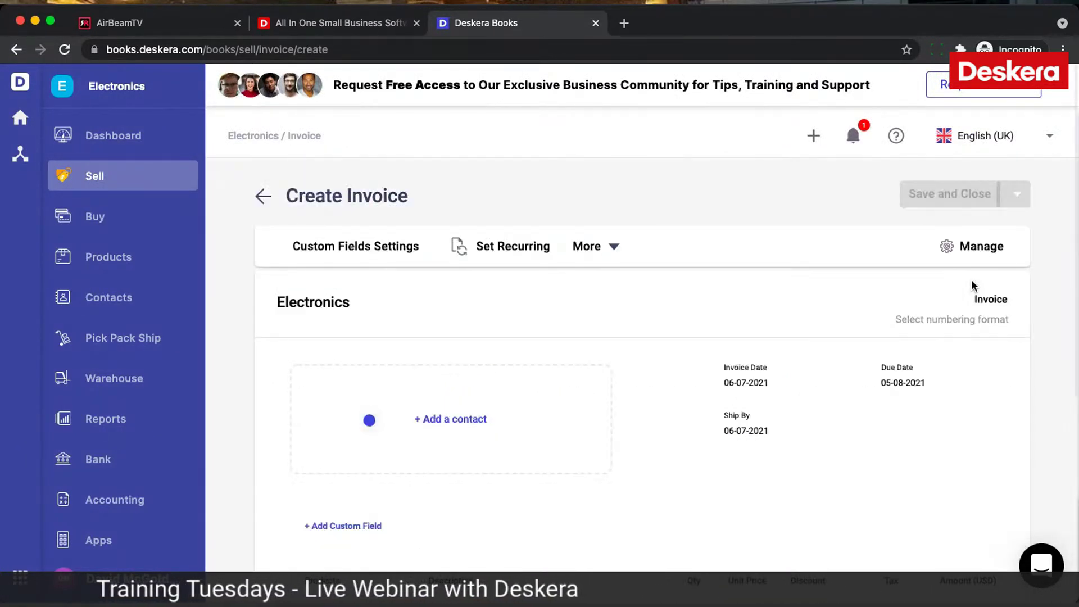
pyautogui.click(479, 409)
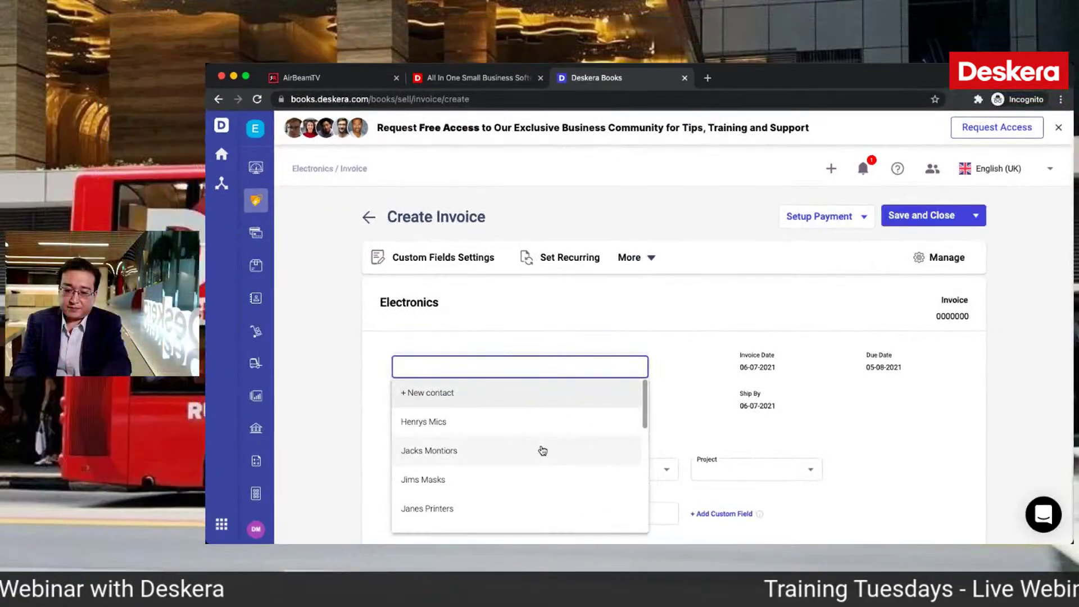
pyautogui.click(542, 451)
pyautogui.scroll(-6, 542, 451)
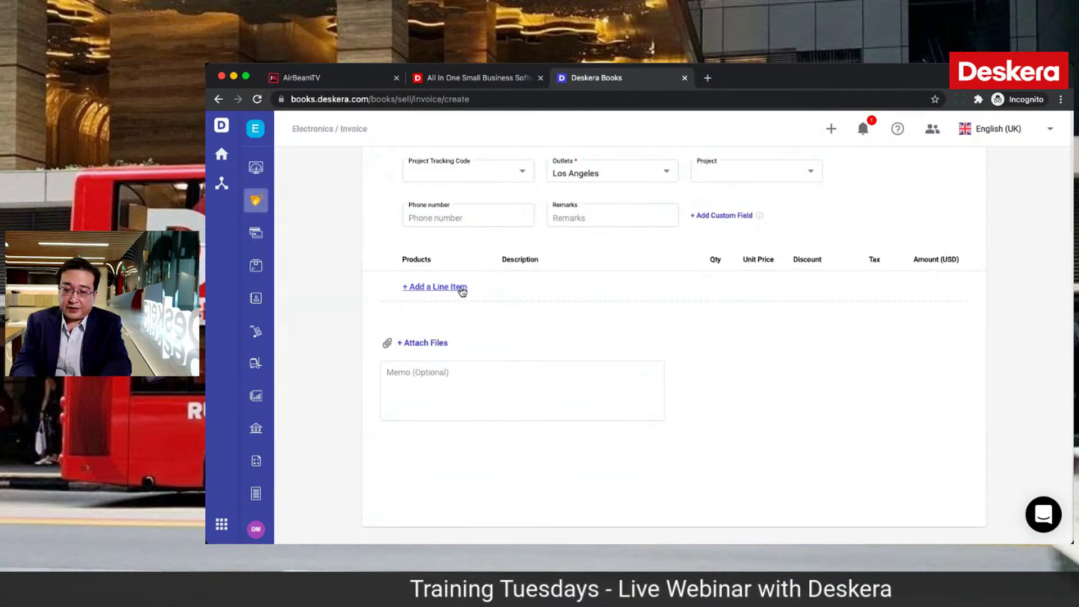
# Step: Add a T Shirts Ultra Comfort - Cotton - Red/Large line at 120.00 and save the invoice
pyautogui.click(462, 288)
pyautogui.click(444, 286)
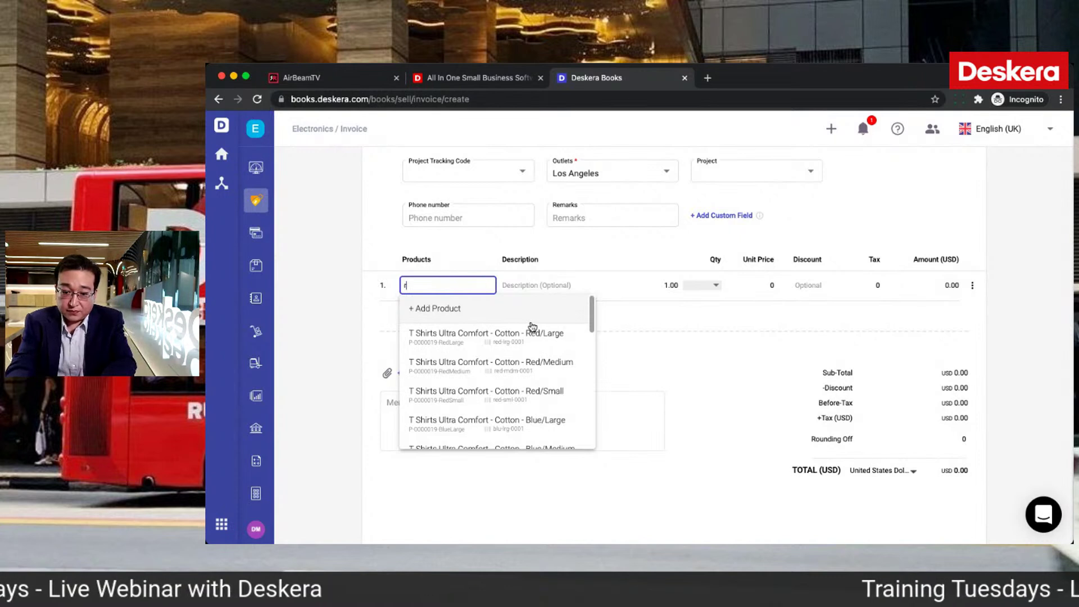
pyautogui.write('ed')
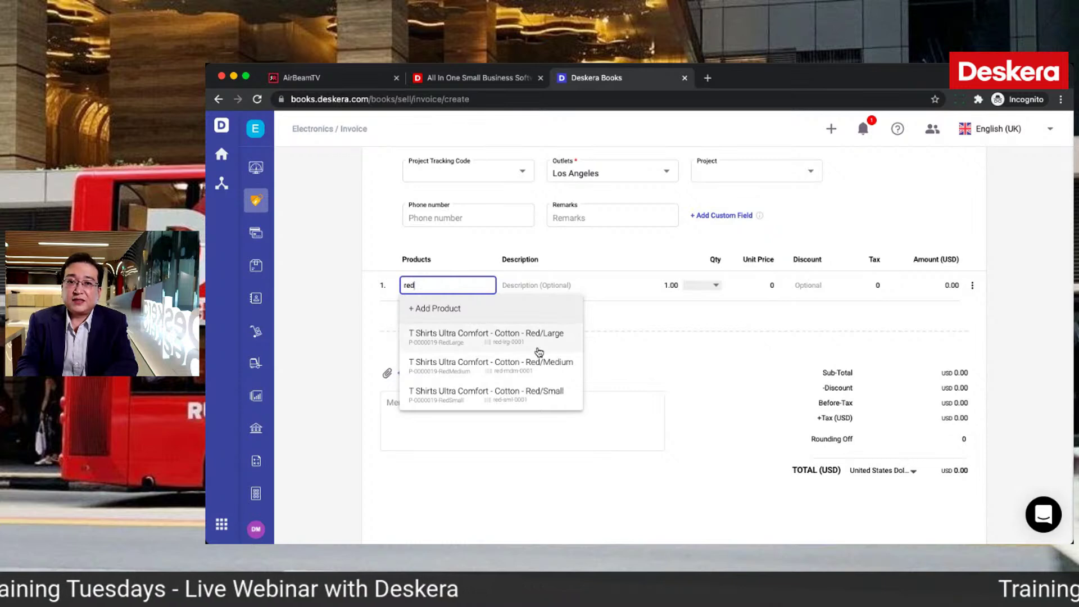
pyautogui.click(538, 351)
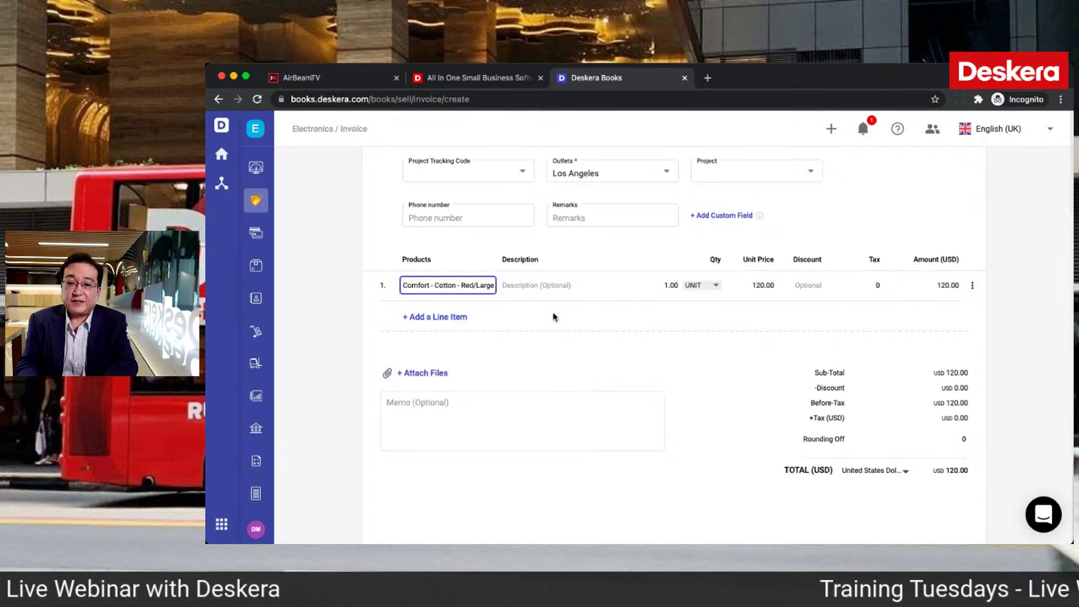
pyautogui.scroll(6, 703, 289)
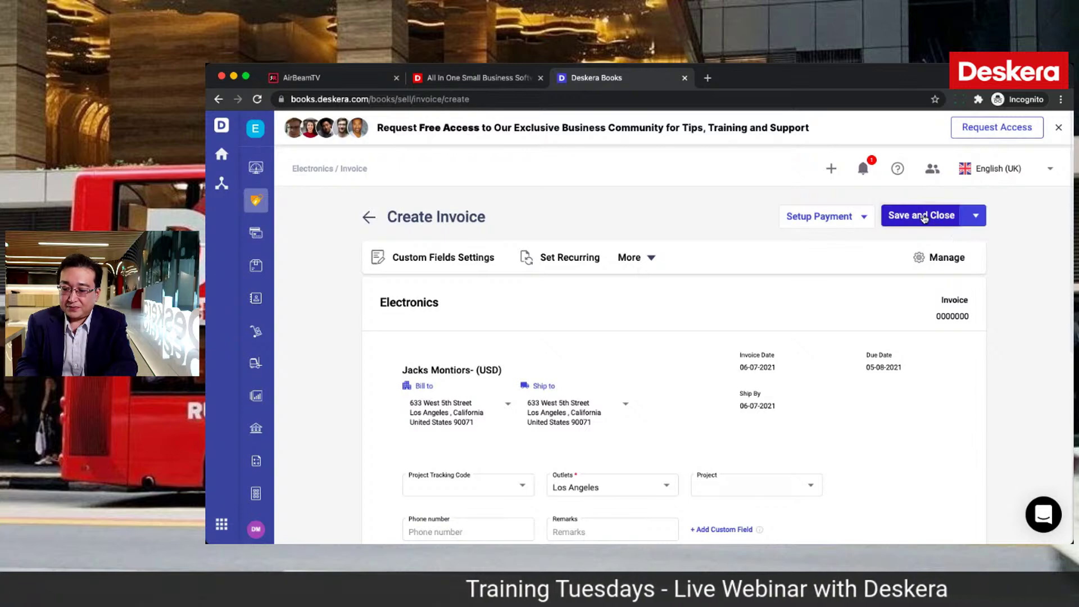
pyautogui.click(924, 218)
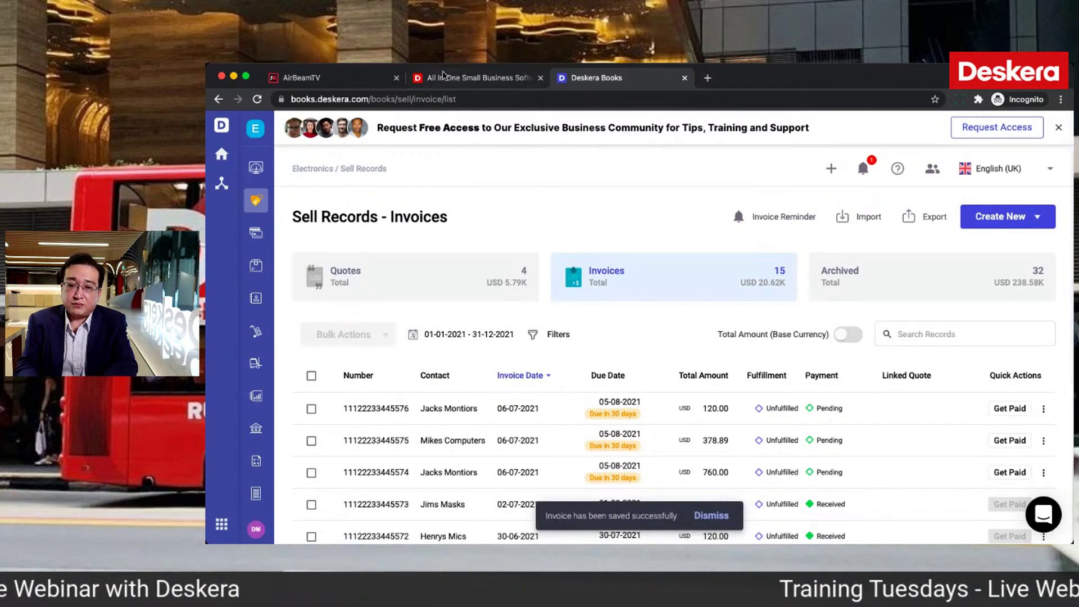
# Step: Close the Books tab and switch the Admin Center organisation to New Company
pyautogui.click(444, 77)
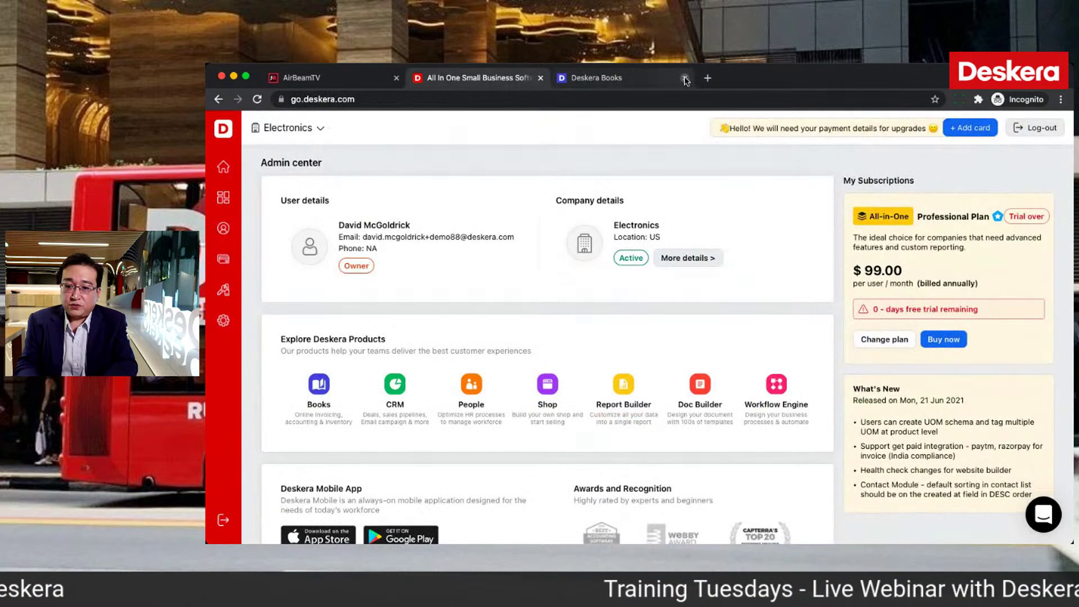
pyautogui.click(684, 79)
pyautogui.click(320, 129)
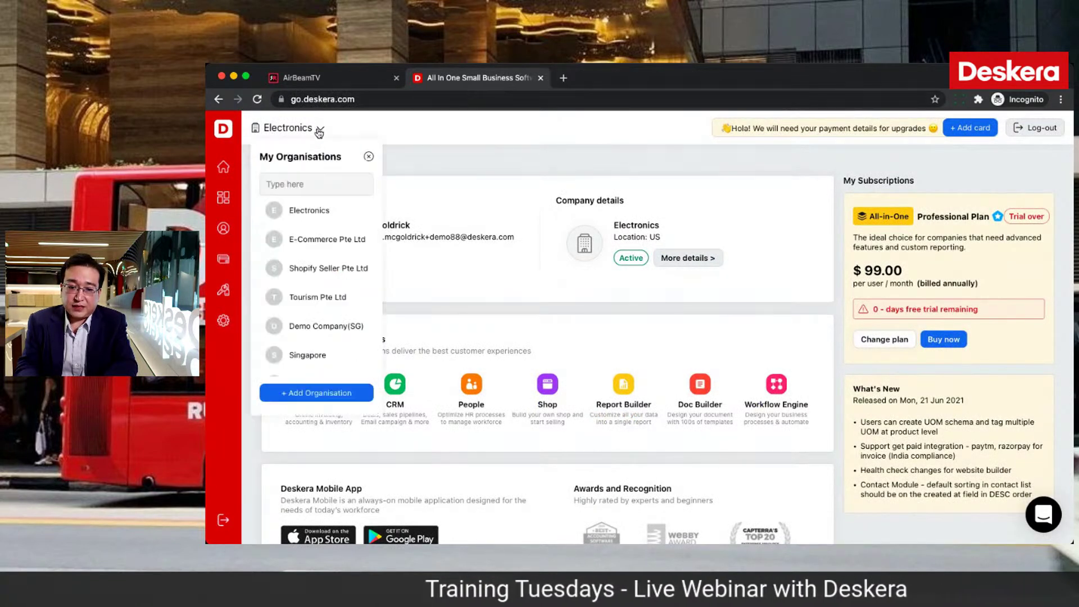
pyautogui.scroll(-2, 331, 271)
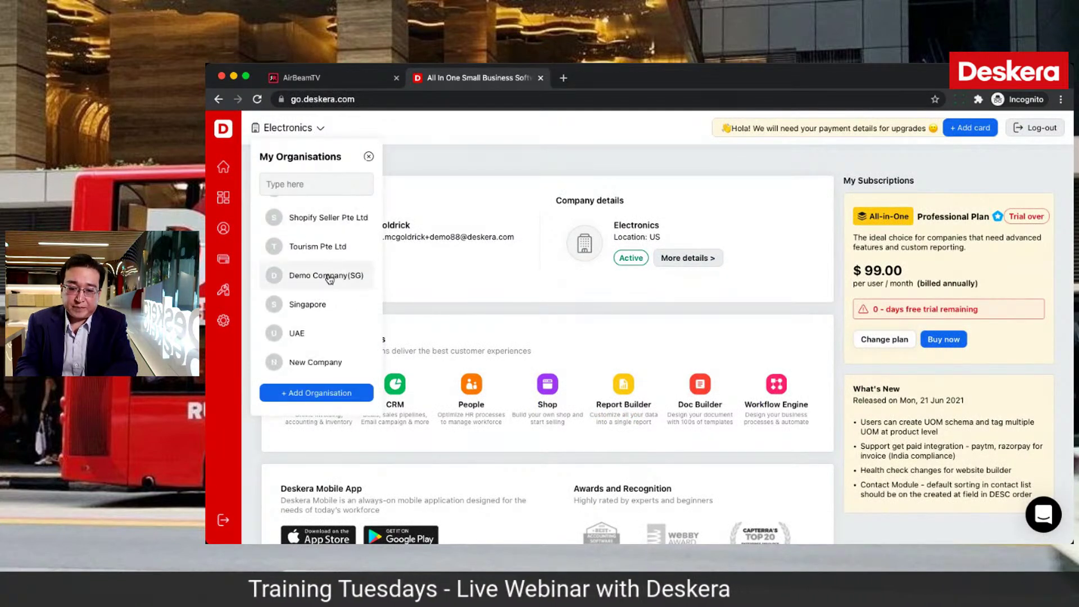
pyautogui.click(312, 363)
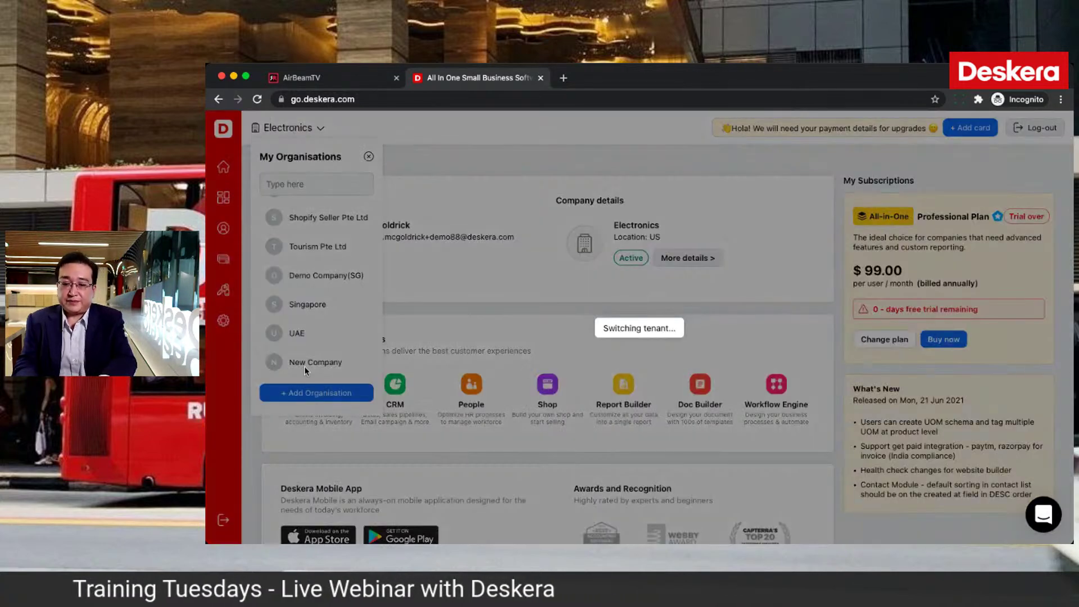
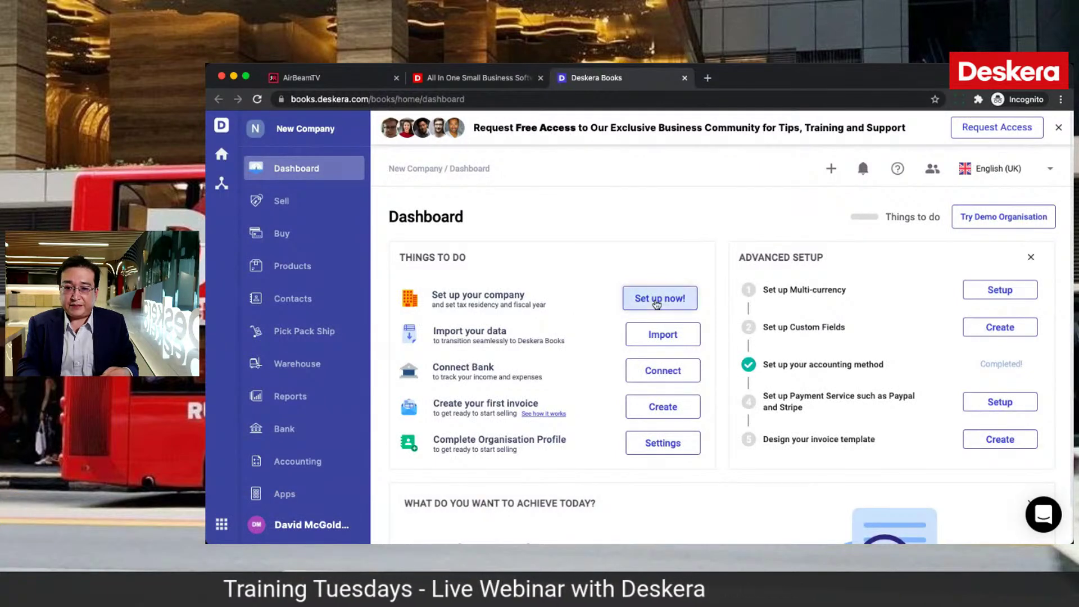
# Step: Start the company setup, keeping Singapore as the country and Singapore Dollar as the currency
pyautogui.click(656, 301)
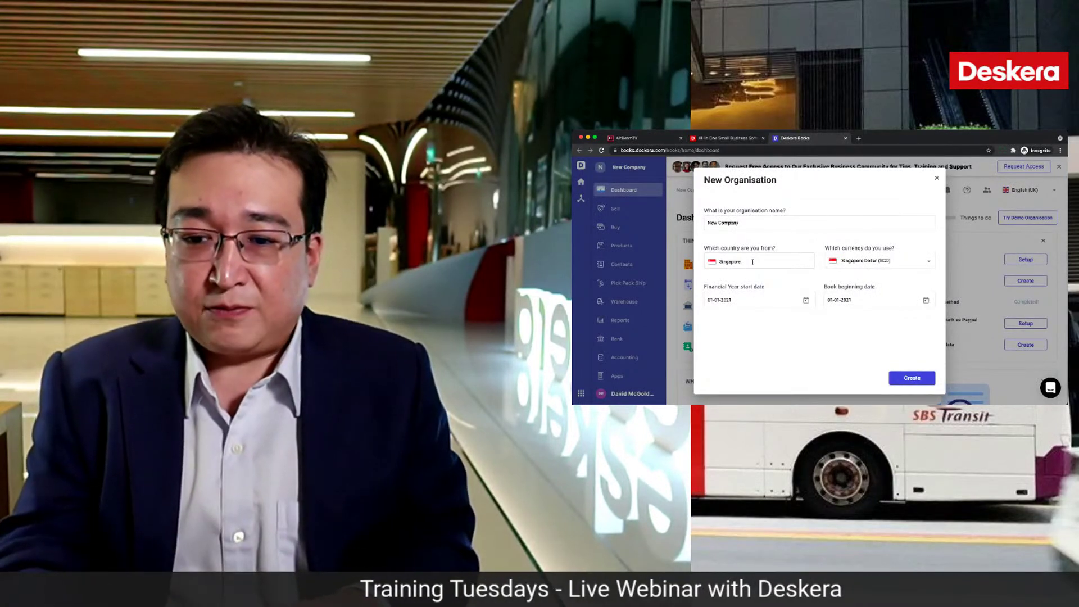
pyautogui.click(752, 261)
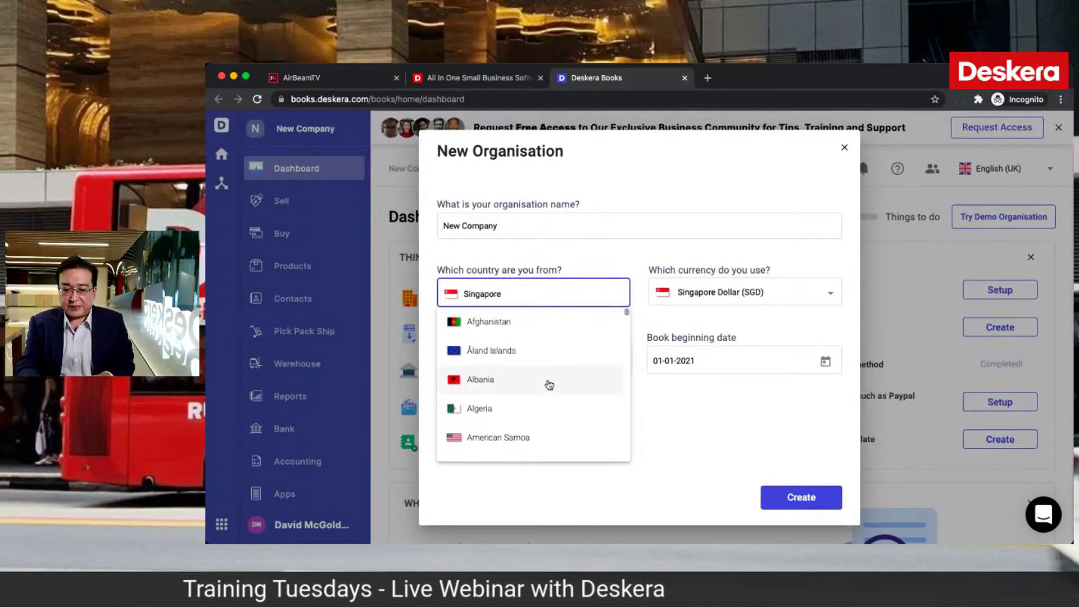
pyautogui.scroll(-5, 549, 382)
pyautogui.scroll(-2, 548, 383)
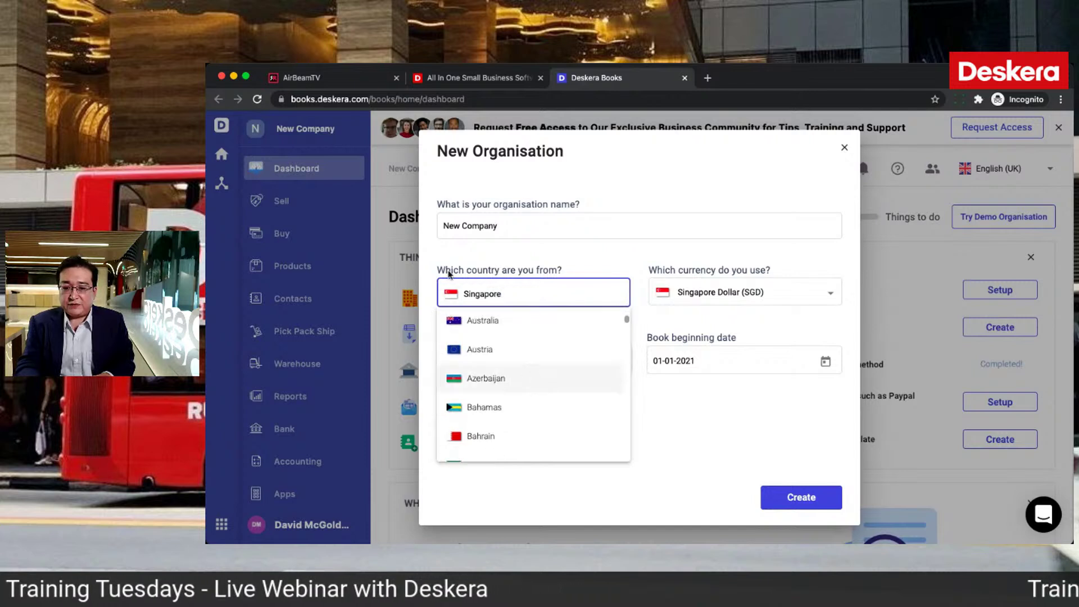
pyautogui.click(550, 264)
pyautogui.click(539, 295)
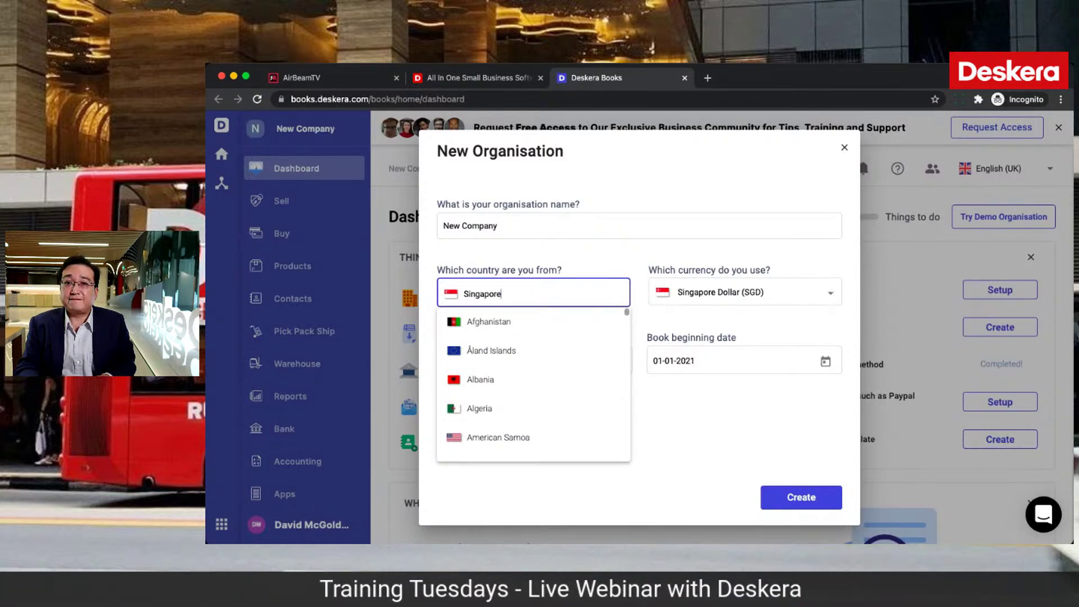
pyautogui.press('super+Tab')
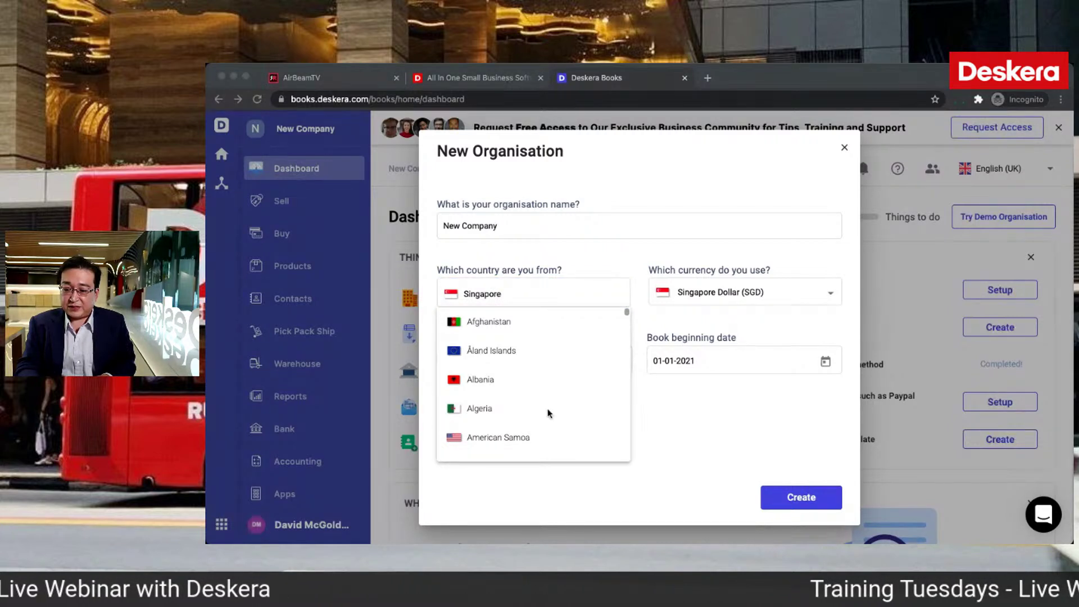
pyautogui.press('super+Tab')
pyautogui.click(680, 416)
pyautogui.click(736, 291)
pyautogui.click(569, 418)
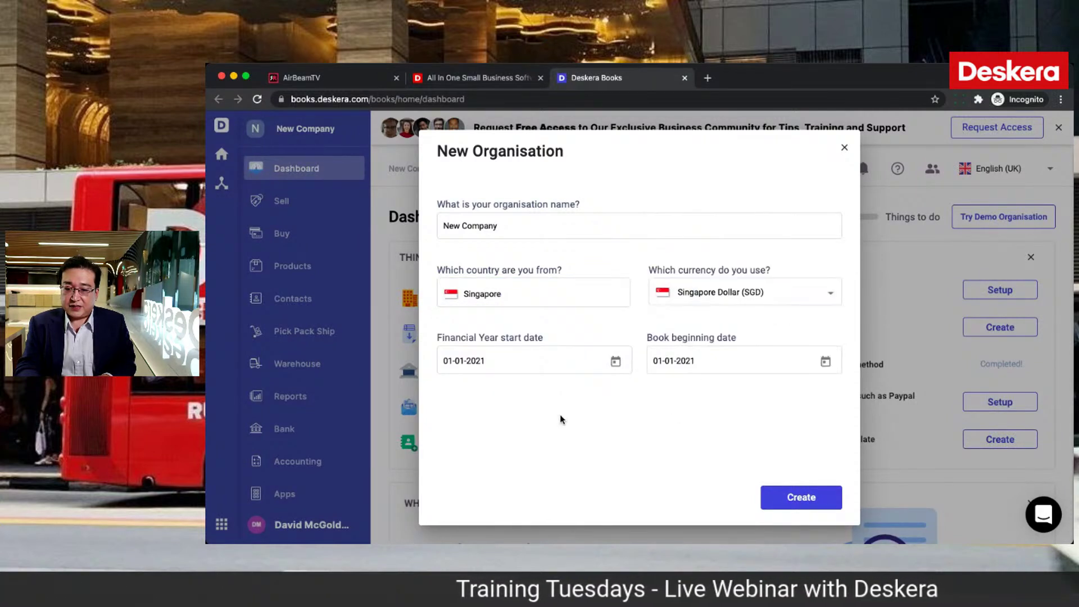
# Step: Set the book beginning date to 1 July 2021, then skip ahead to explore the app
pyautogui.click(824, 362)
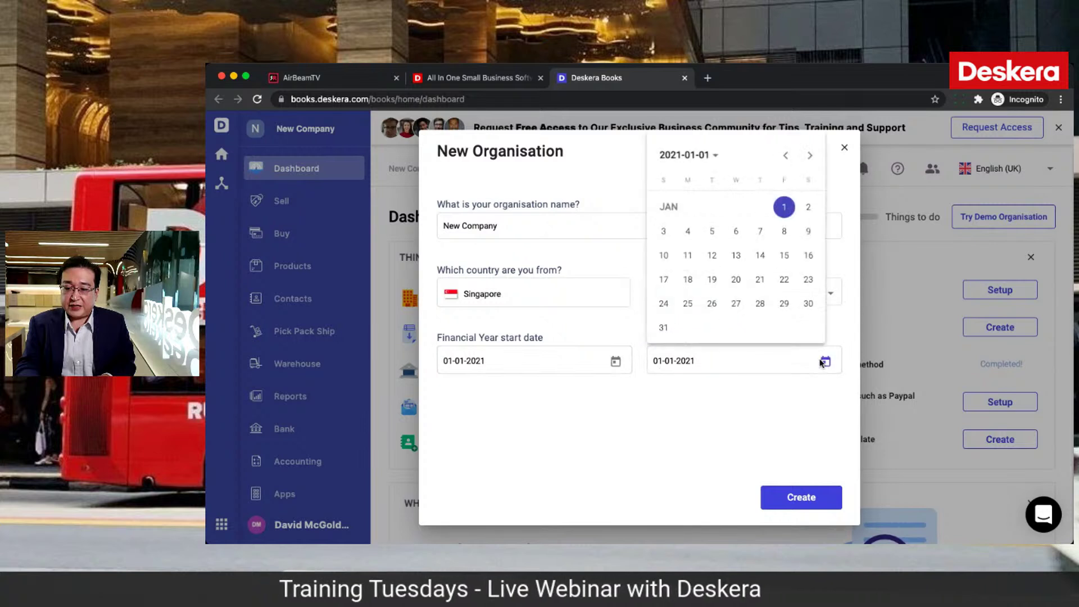
pyautogui.click(810, 156)
pyautogui.click(810, 157)
pyautogui.click(810, 156)
pyautogui.click(810, 157)
pyautogui.click(810, 156)
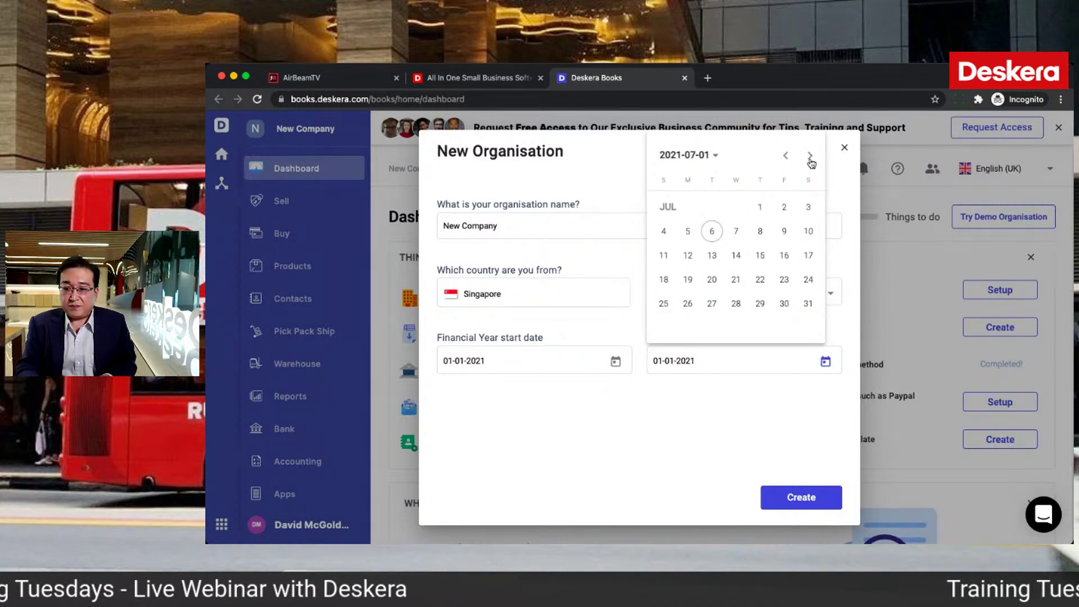
pyautogui.click(760, 208)
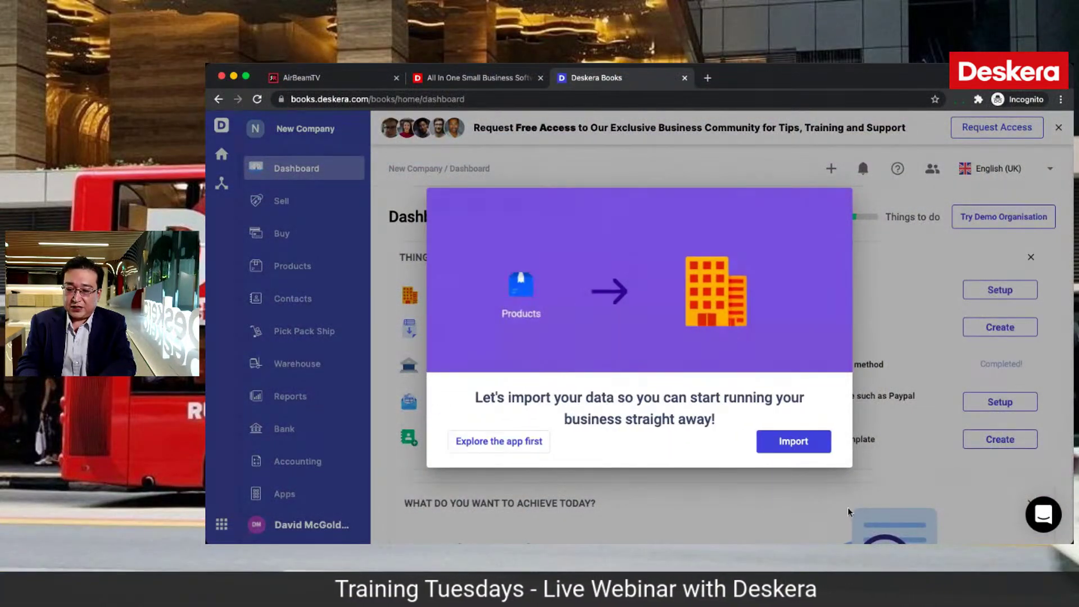
pyautogui.click(522, 444)
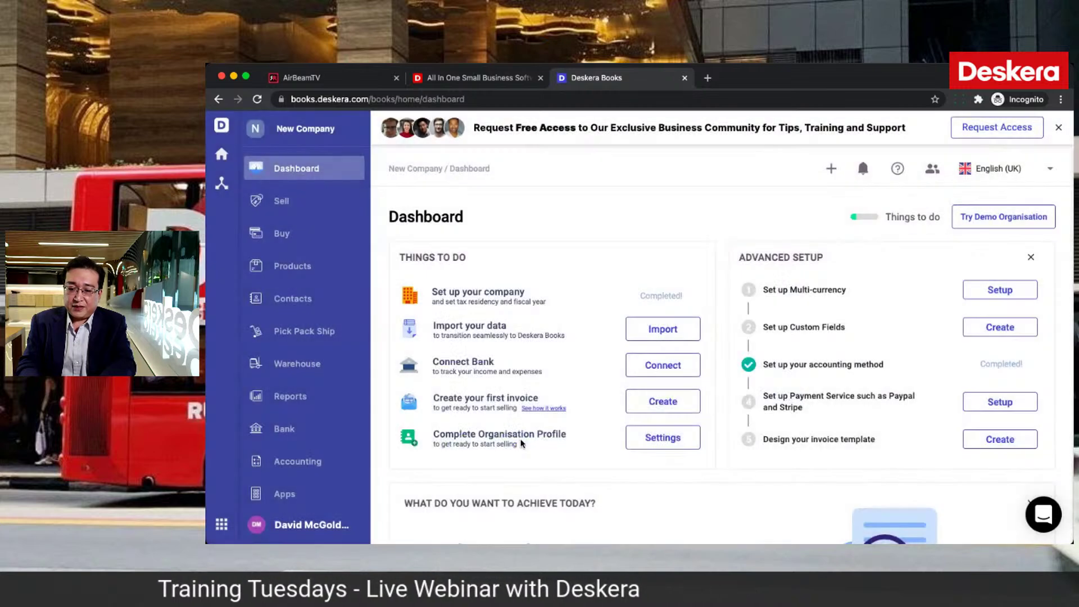
# Step: In the Organisation profile, choose the DD-MM-YYYY date format and add the apple image as the company logo
pyautogui.click(677, 441)
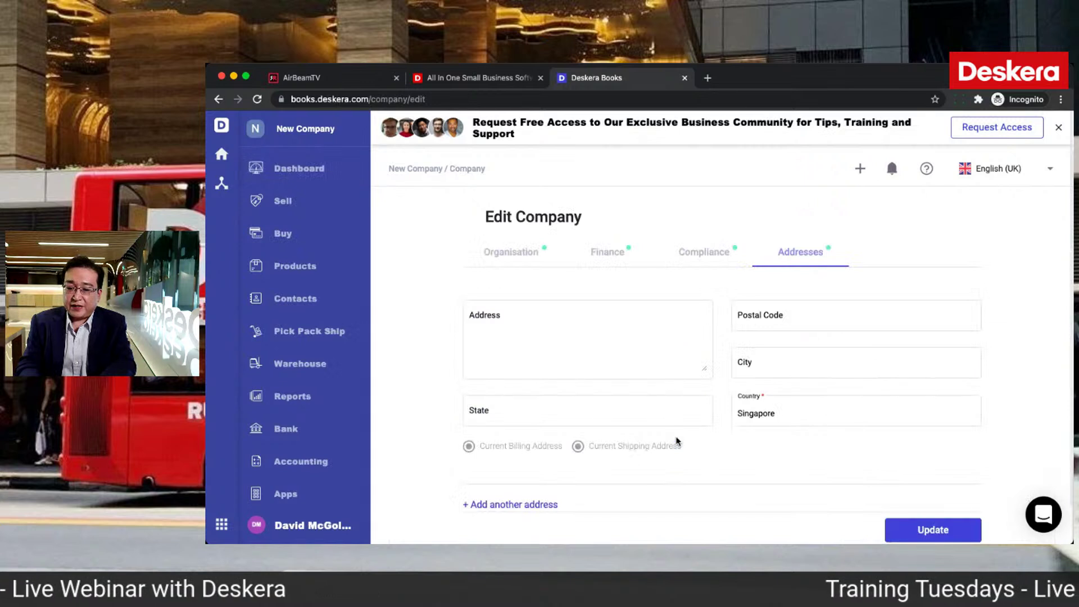
pyautogui.click(528, 254)
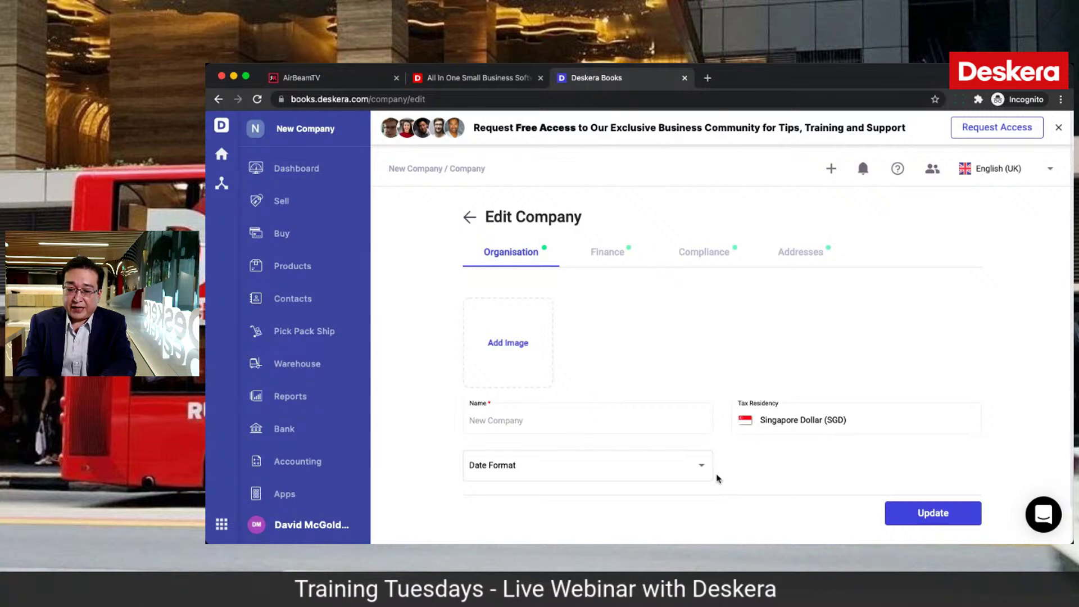
pyautogui.click(565, 466)
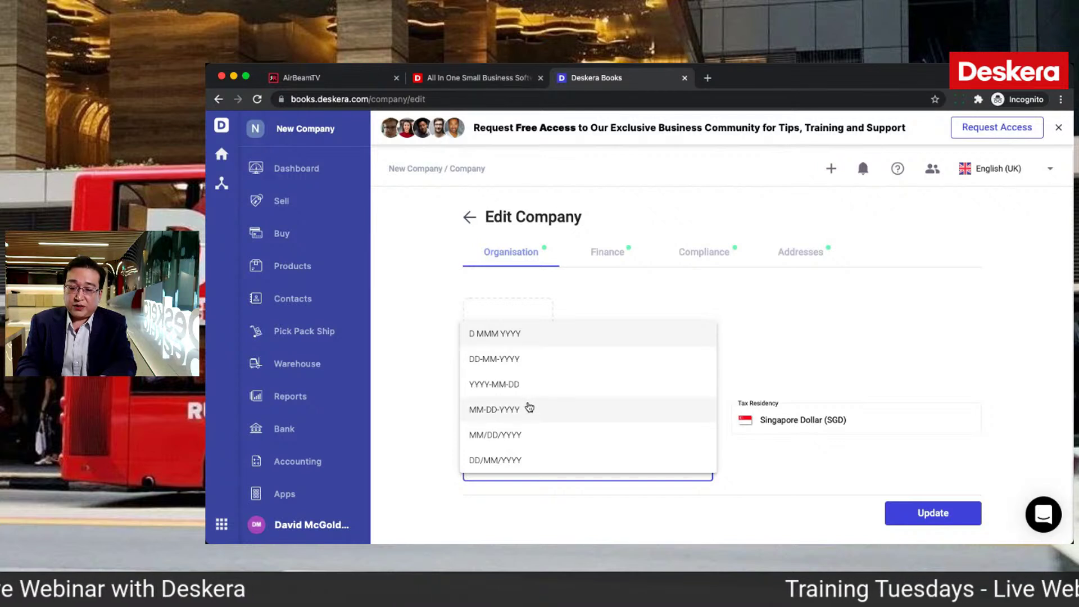
pyautogui.click(500, 362)
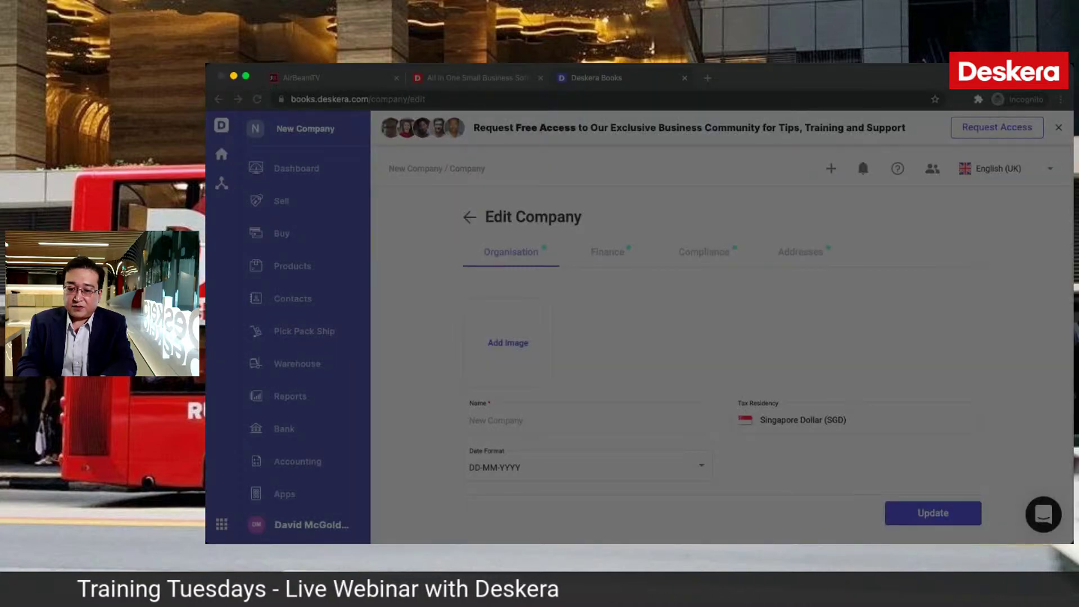
pyautogui.click(857, 432)
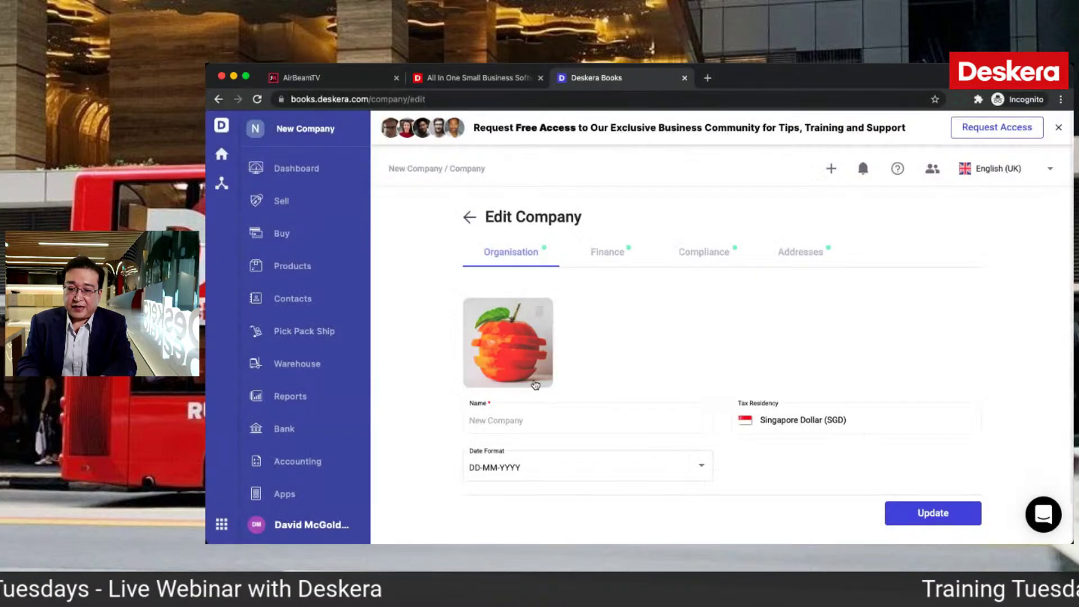
pyautogui.click(610, 253)
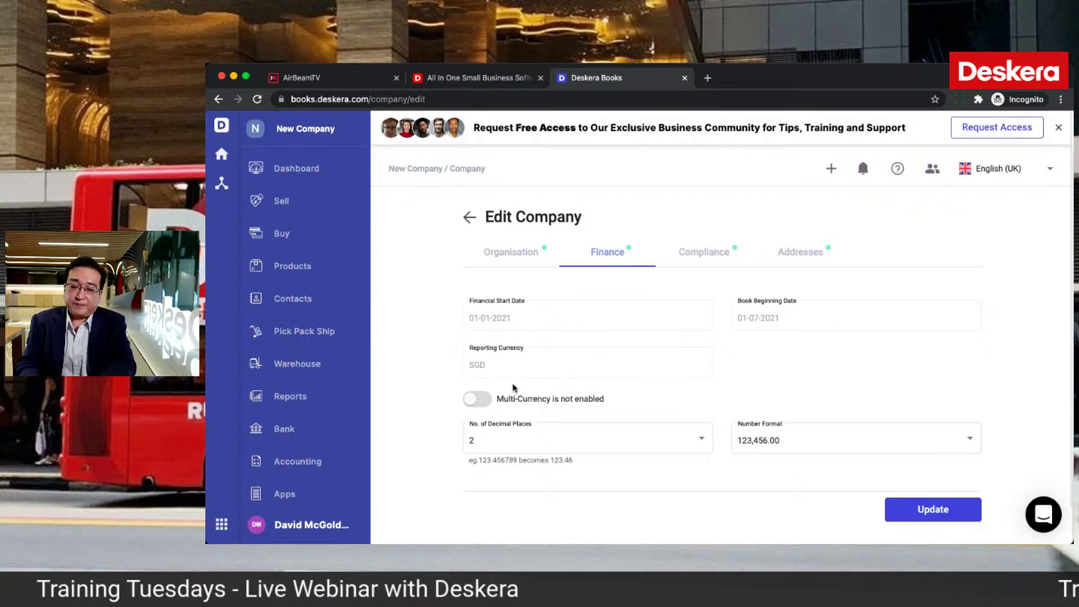
# Step: Turn on multi-currency and add Malaysian Ringgit, Indian Rupee and US Dollar
pyautogui.click(494, 405)
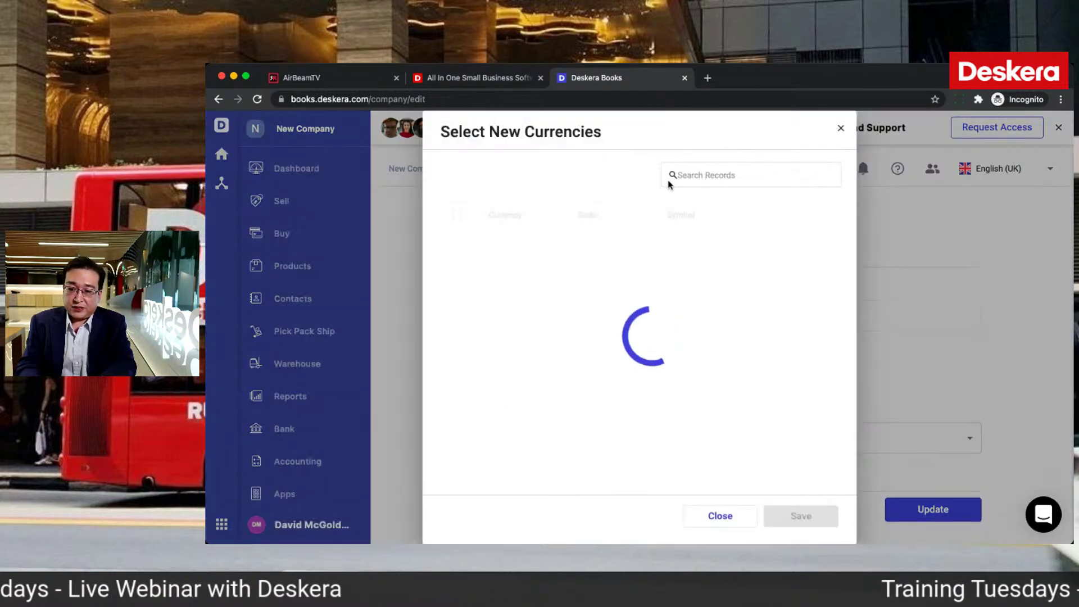
pyautogui.click(695, 174)
pyautogui.write('Mal')
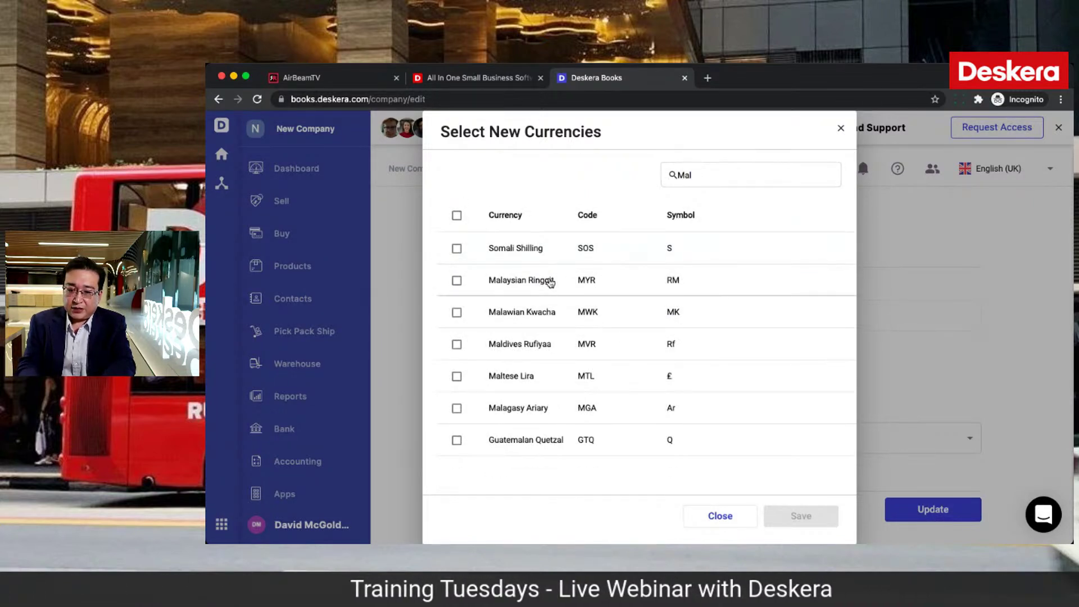
pyautogui.click(457, 281)
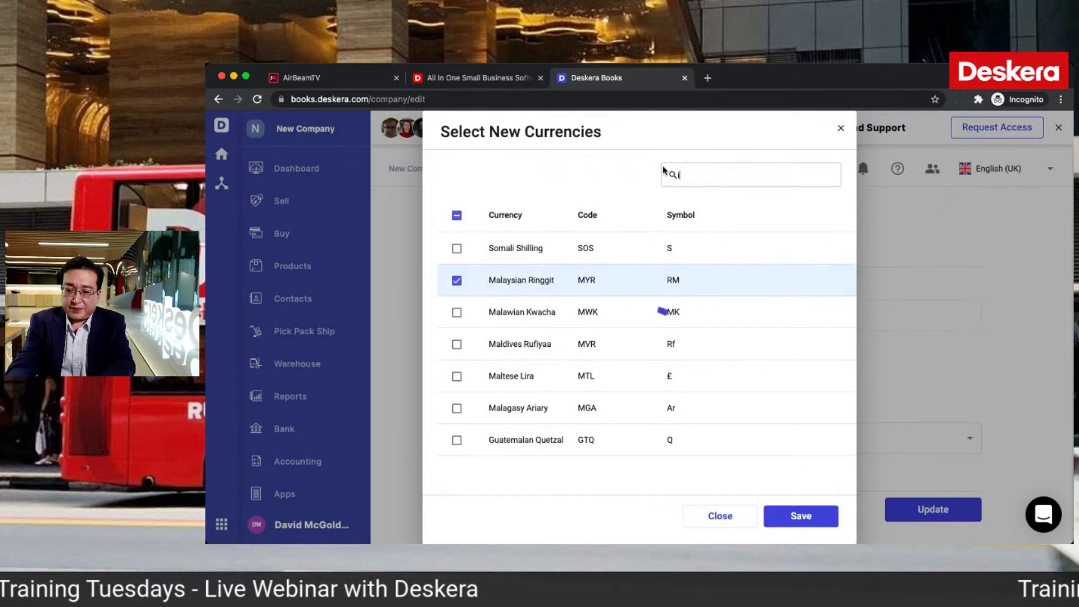
pyautogui.write('in')
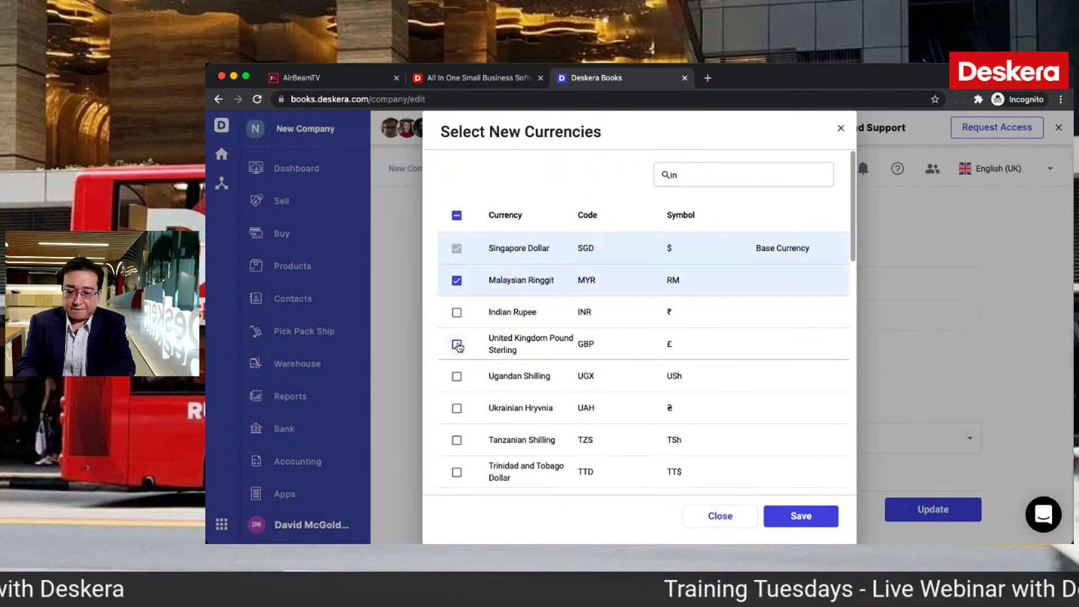
pyautogui.click(456, 311)
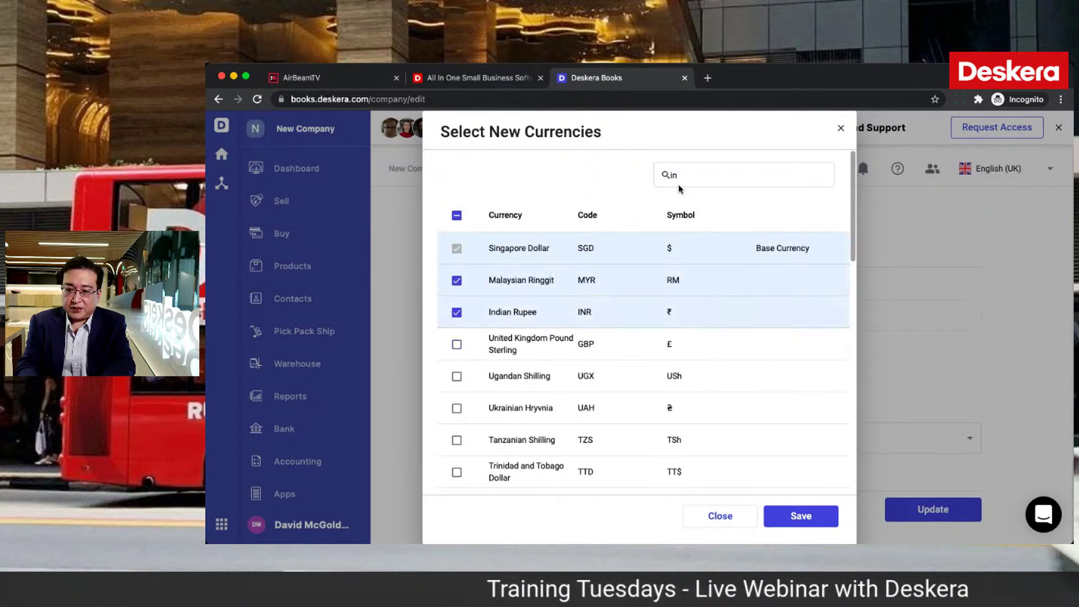
pyautogui.press('BackSpace')
pyautogui.press('BackSpace')
pyautogui.write('u')
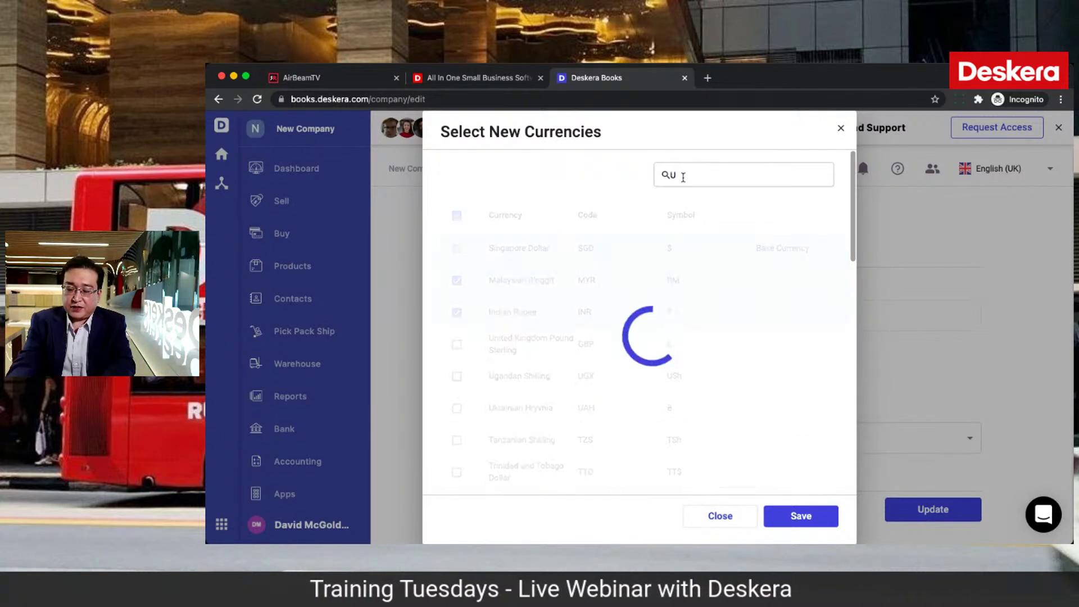
pyautogui.write('ni')
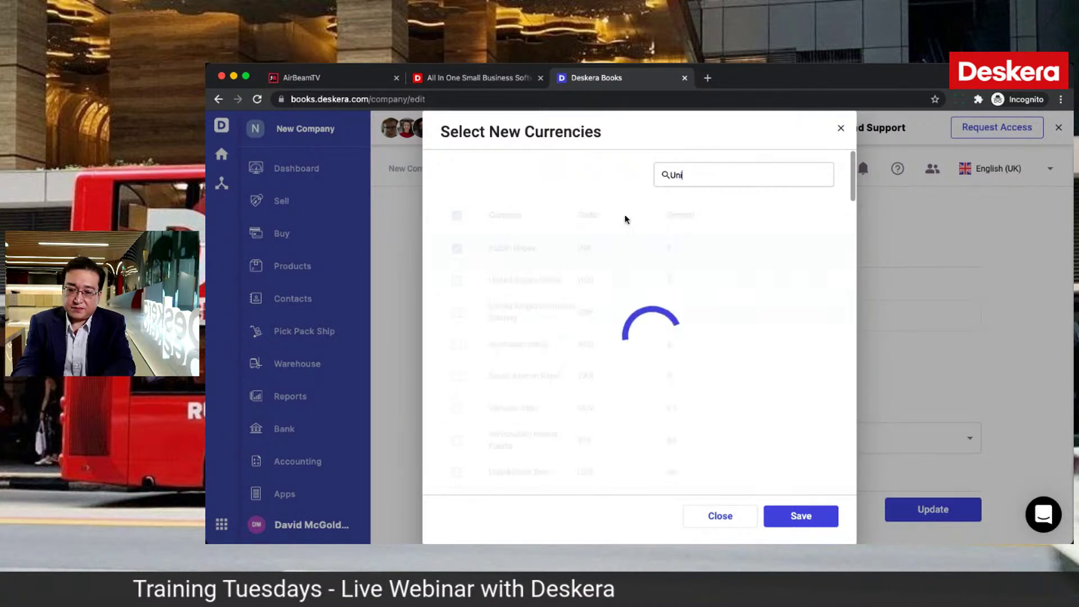
pyautogui.click(457, 249)
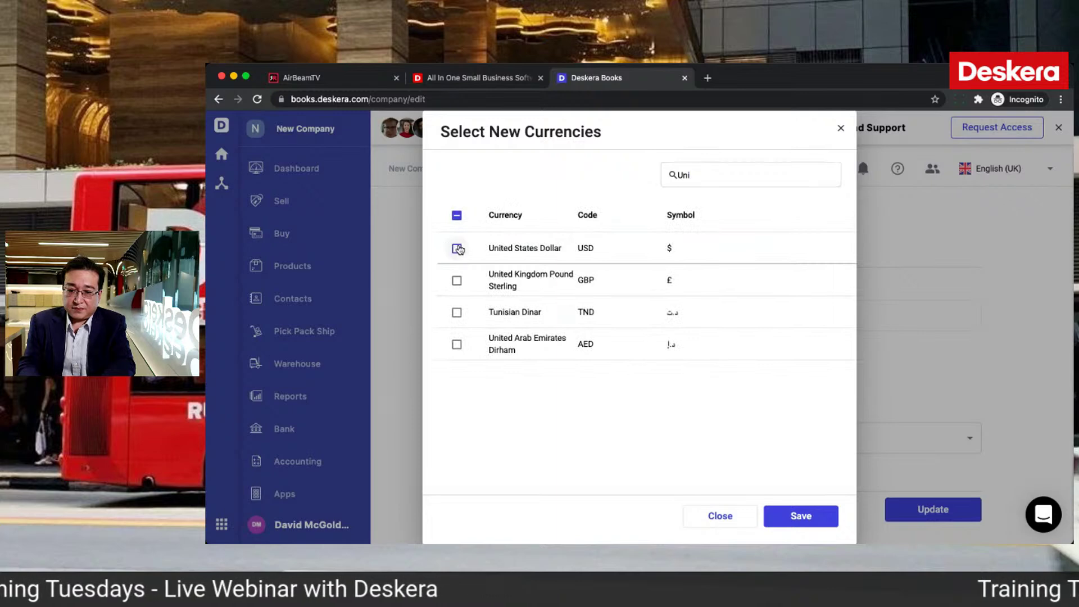
pyautogui.click(821, 521)
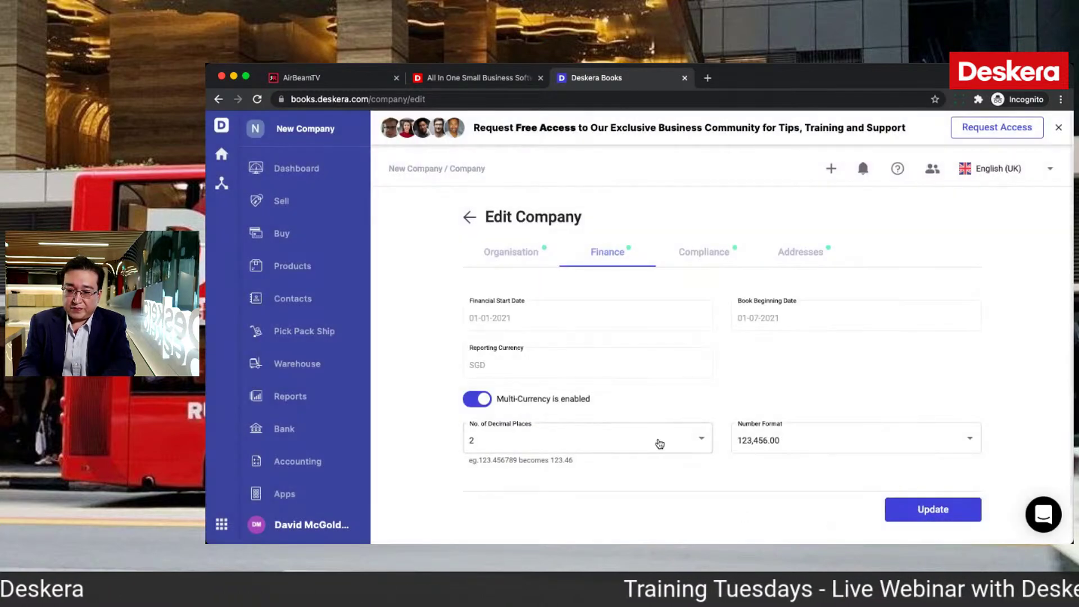
# Step: Keep 2 decimal places and the 123,456.00 number format
pyautogui.click(660, 444)
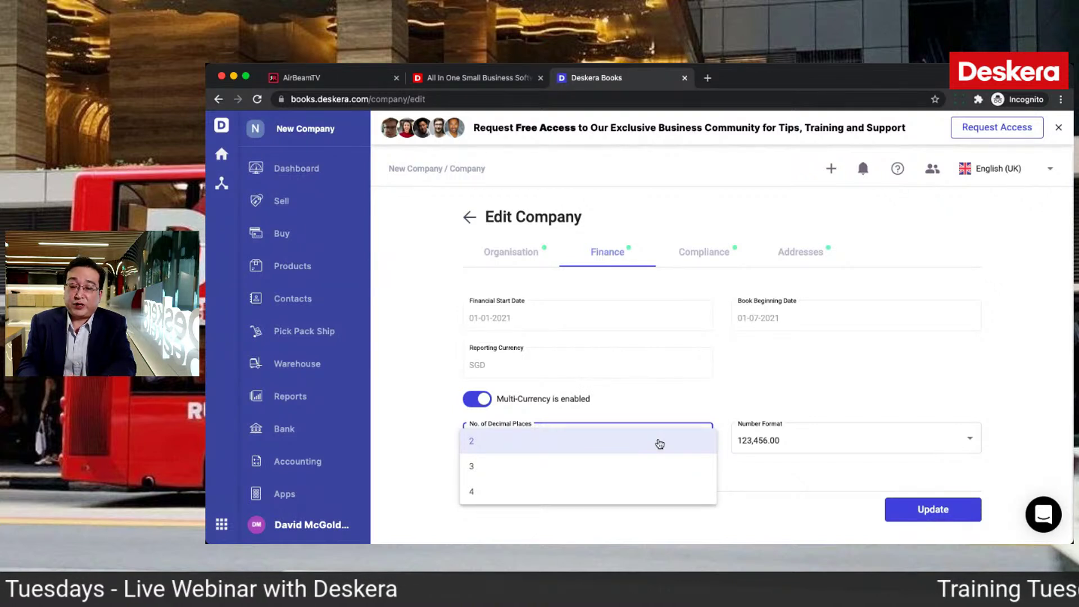
pyautogui.click(790, 429)
pyautogui.click(776, 442)
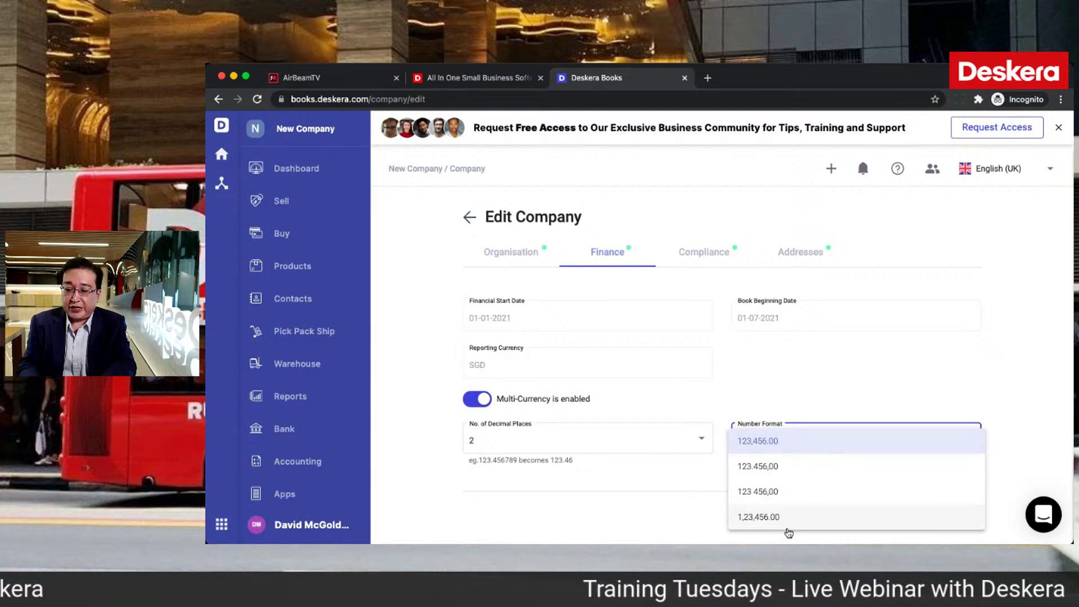
pyautogui.click(786, 446)
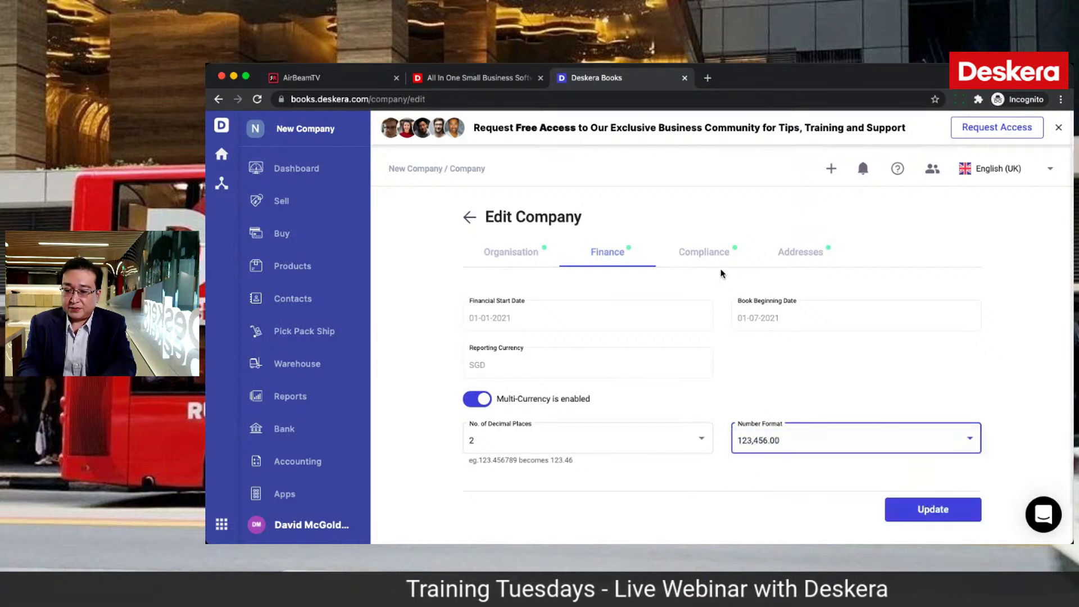
pyautogui.click(712, 254)
# Step: Copy the company's UEN value and paste it into the GST No. field
pyautogui.click(592, 315)
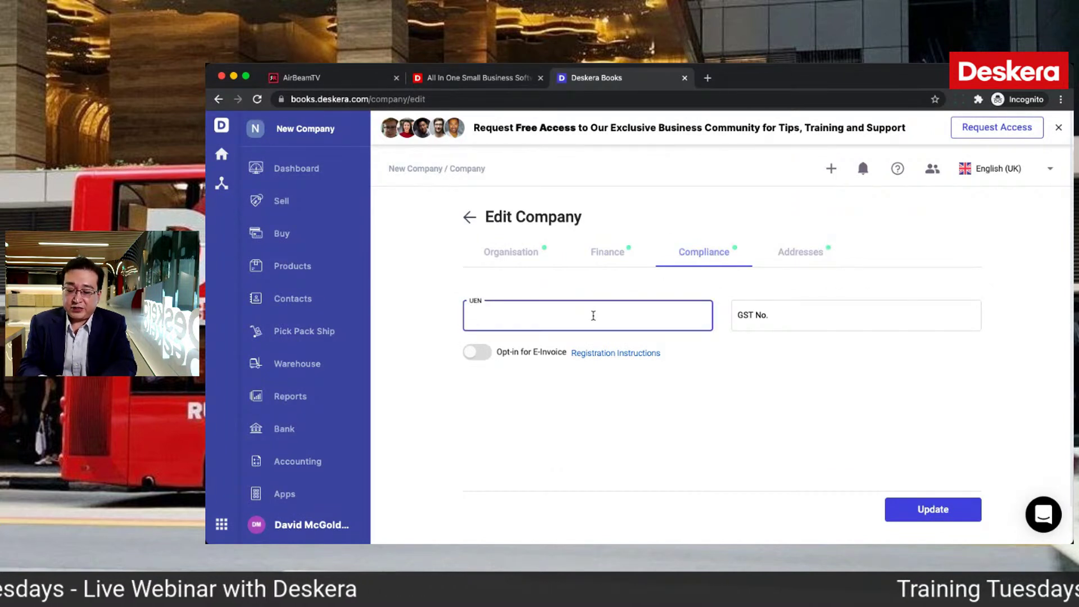
pyautogui.write('UEN393939')
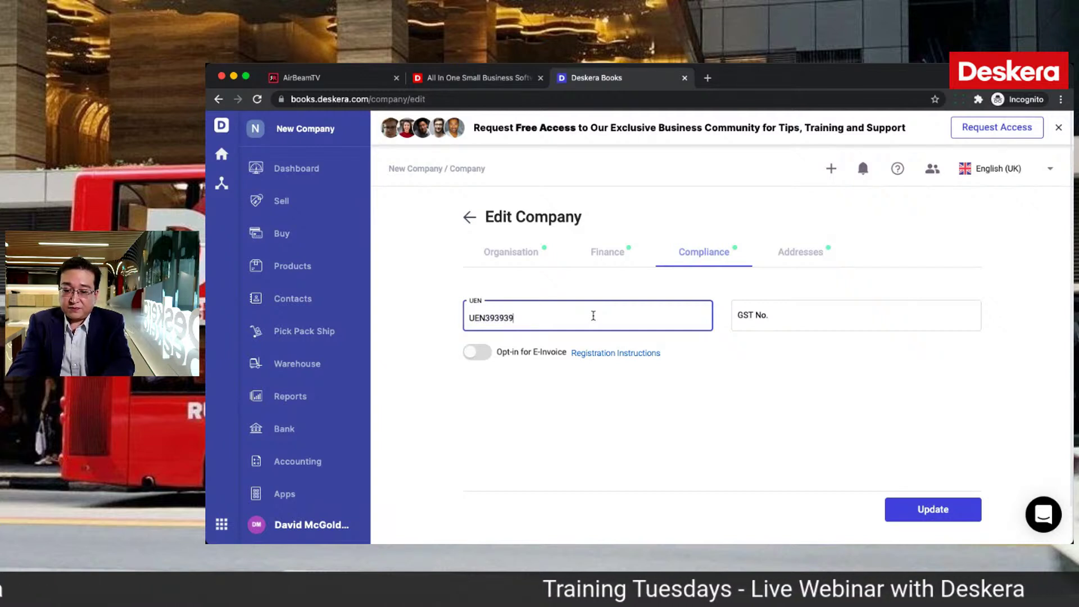
pyautogui.doubleClick(499, 317)
pyautogui.write('c')
pyautogui.press('super+z')
pyautogui.press('super+c')
pyautogui.click(835, 317)
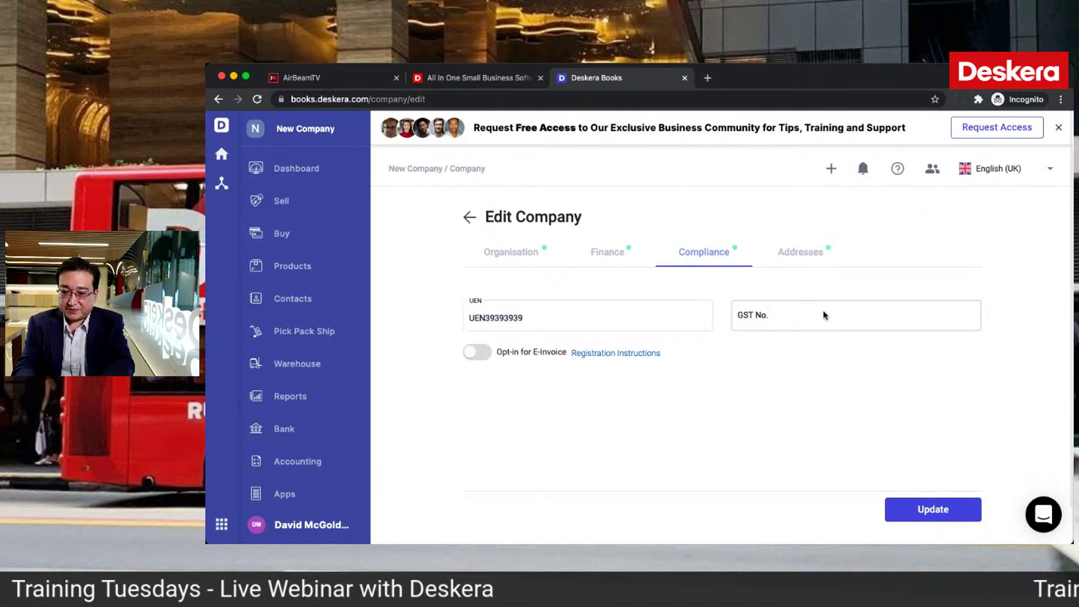
pyautogui.press('super+v')
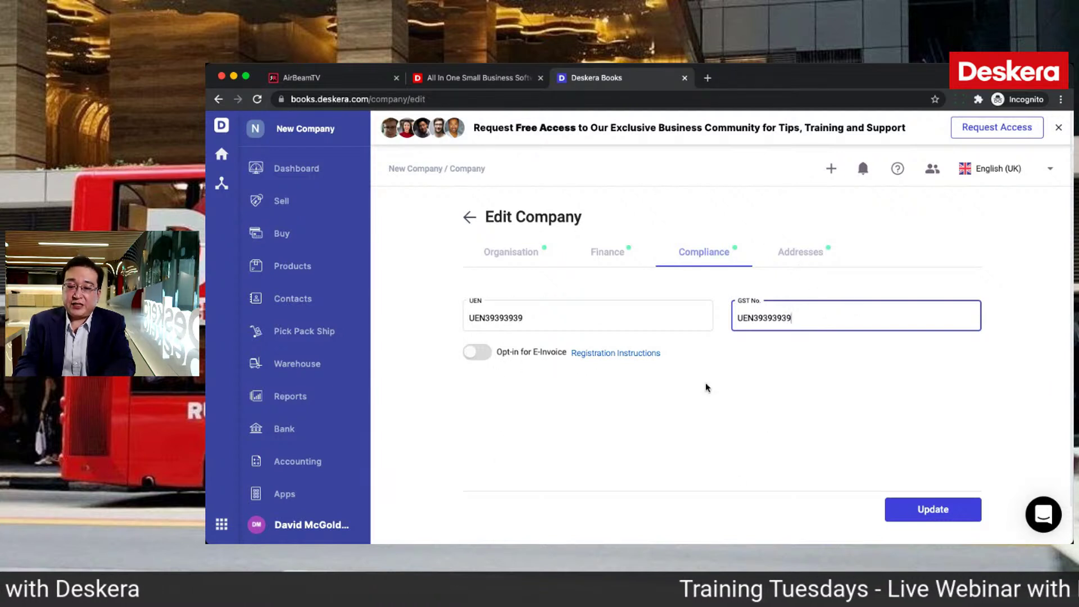
pyautogui.click(792, 252)
# Step: Enter the company's Singapore street address, accept the suggested postal code and city, and update the settings
pyautogui.click(605, 328)
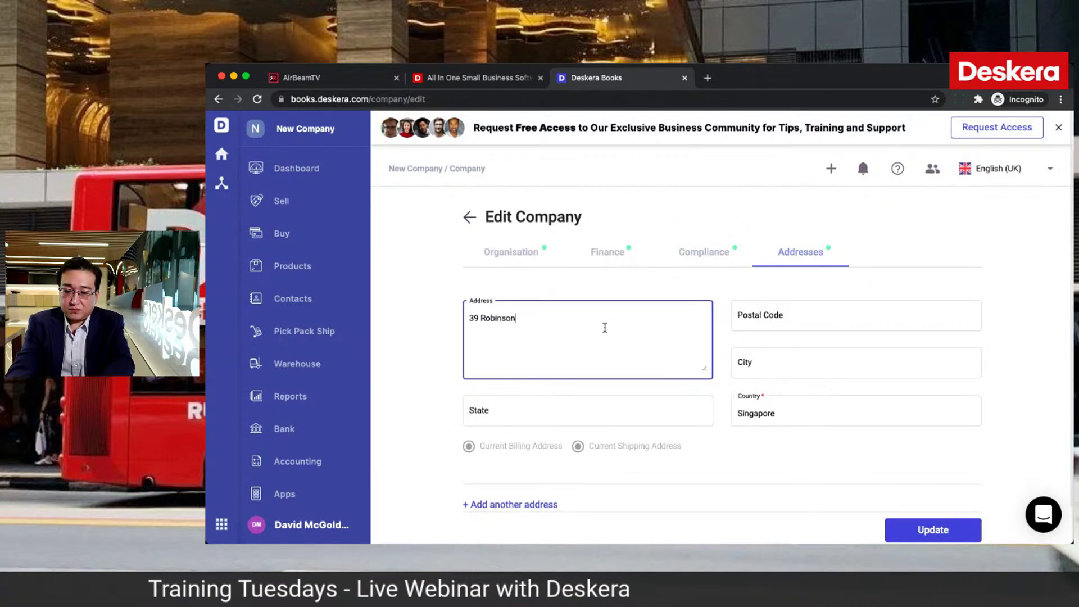
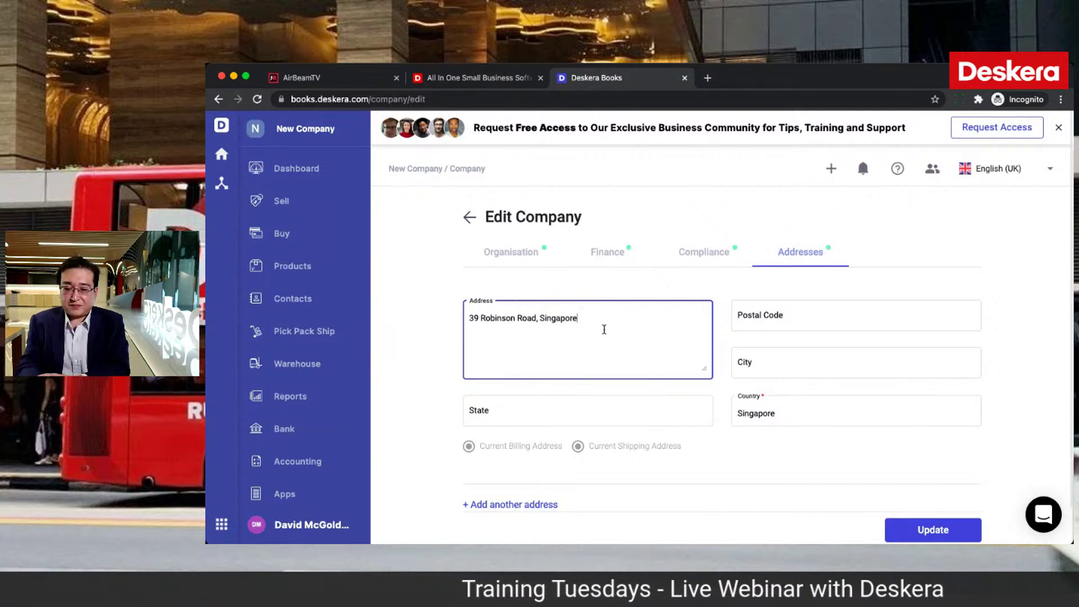
pyautogui.click(573, 396)
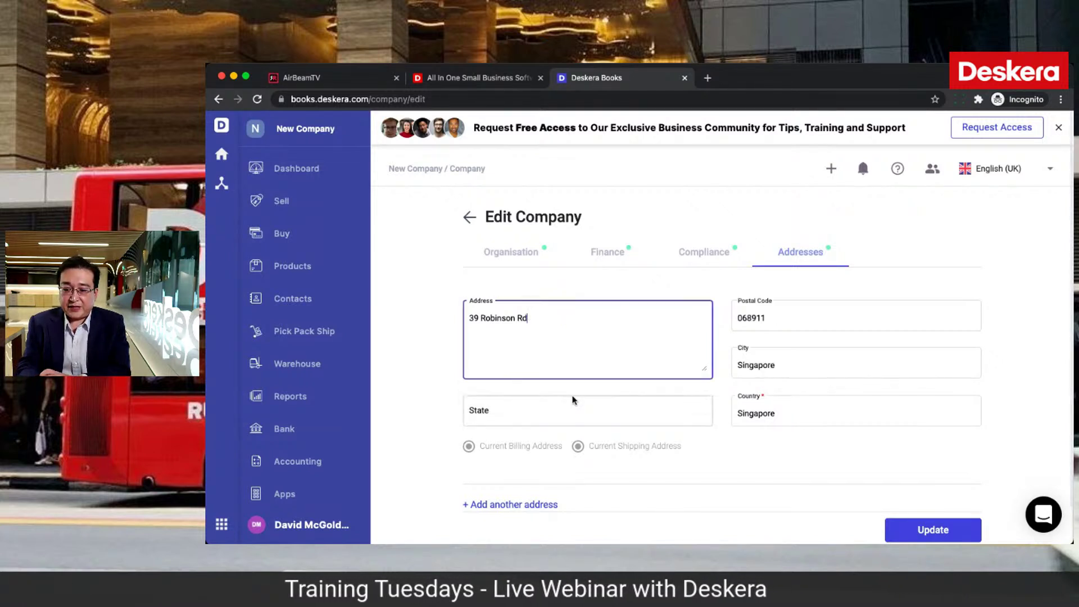
pyautogui.click(909, 529)
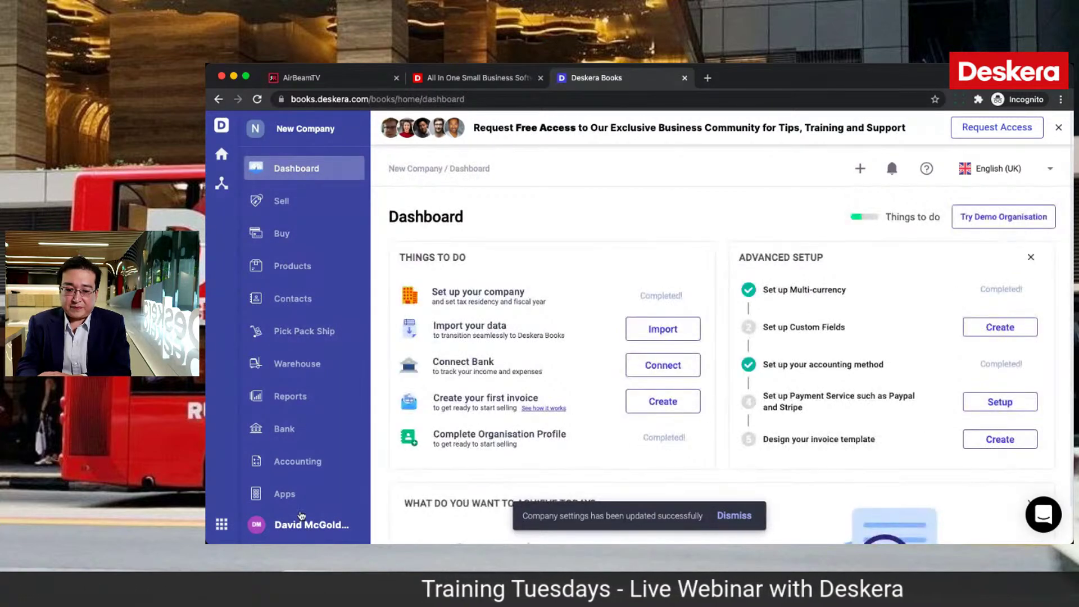
# Step: Scroll through the Company organisation profile page, then go back to the settings overview
pyautogui.scroll(-1, 295, 499)
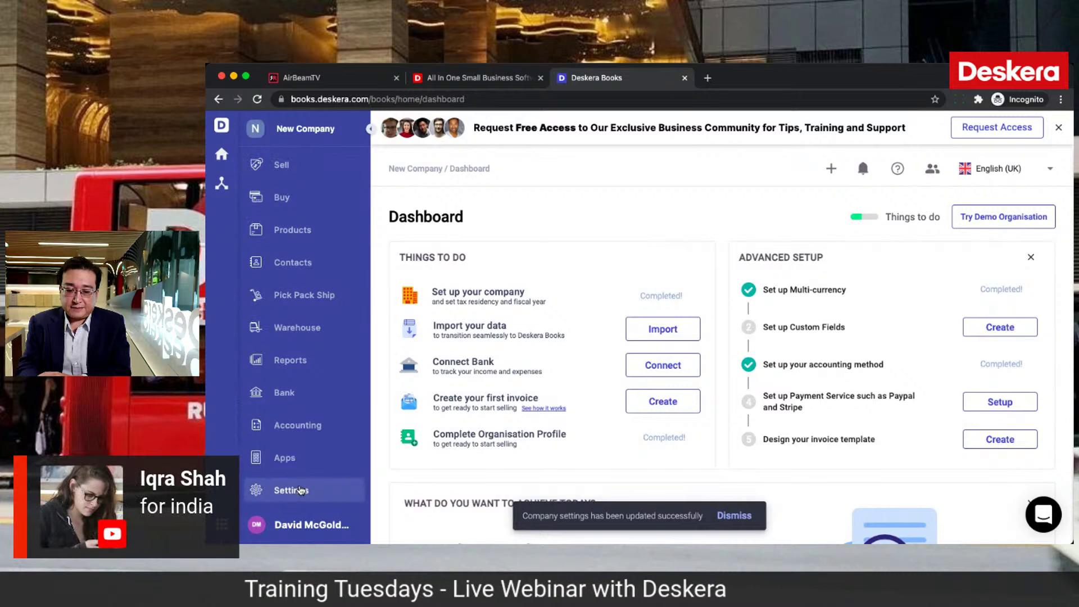
pyautogui.click(301, 490)
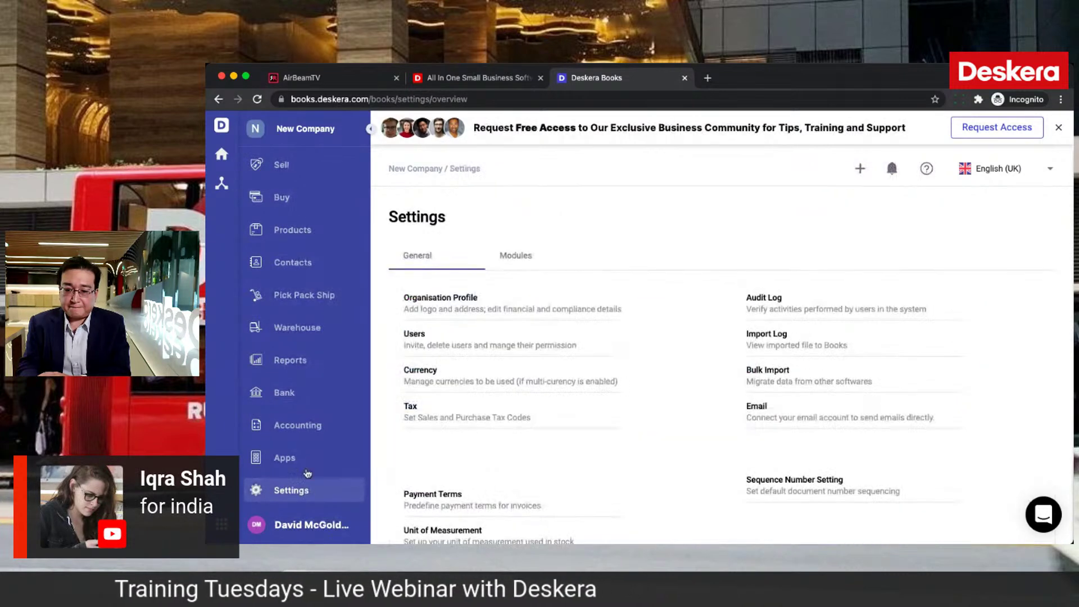
pyautogui.click(437, 305)
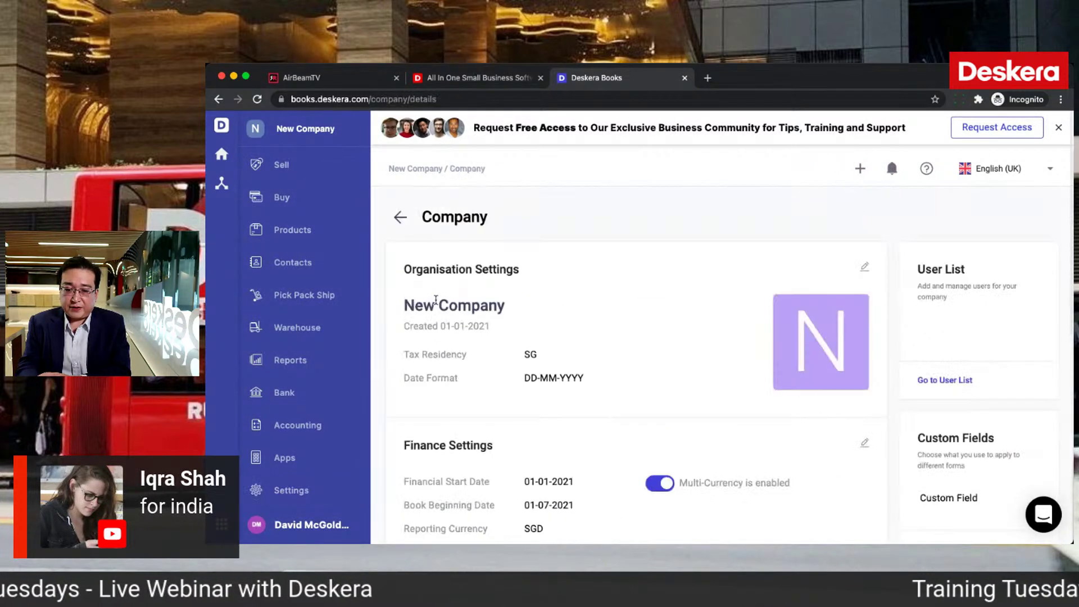
pyautogui.scroll(-2, 534, 456)
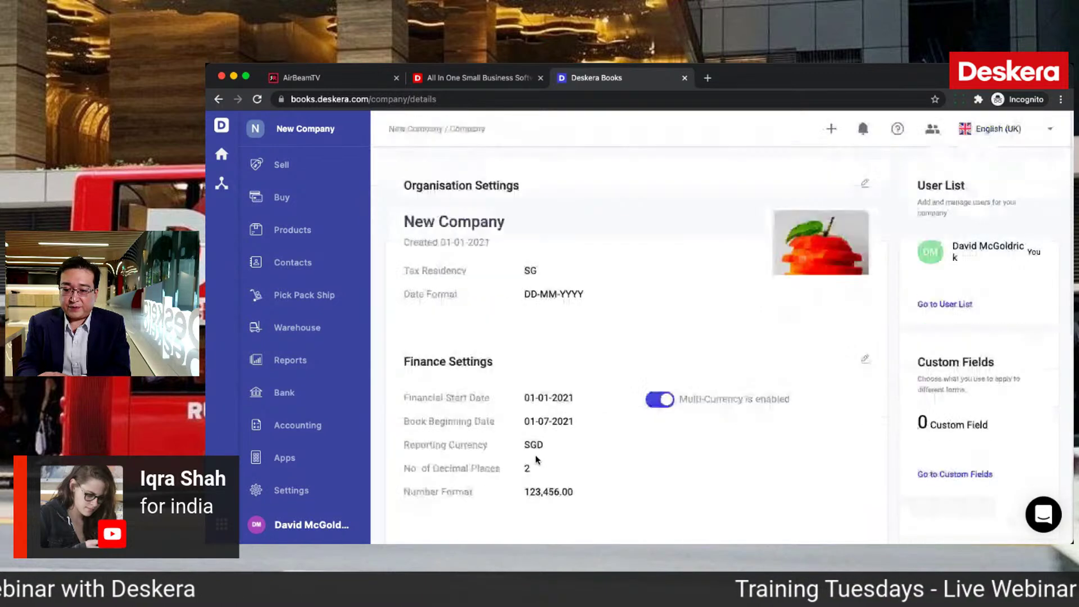
pyautogui.scroll(-5, 537, 454)
pyautogui.scroll(6, 539, 450)
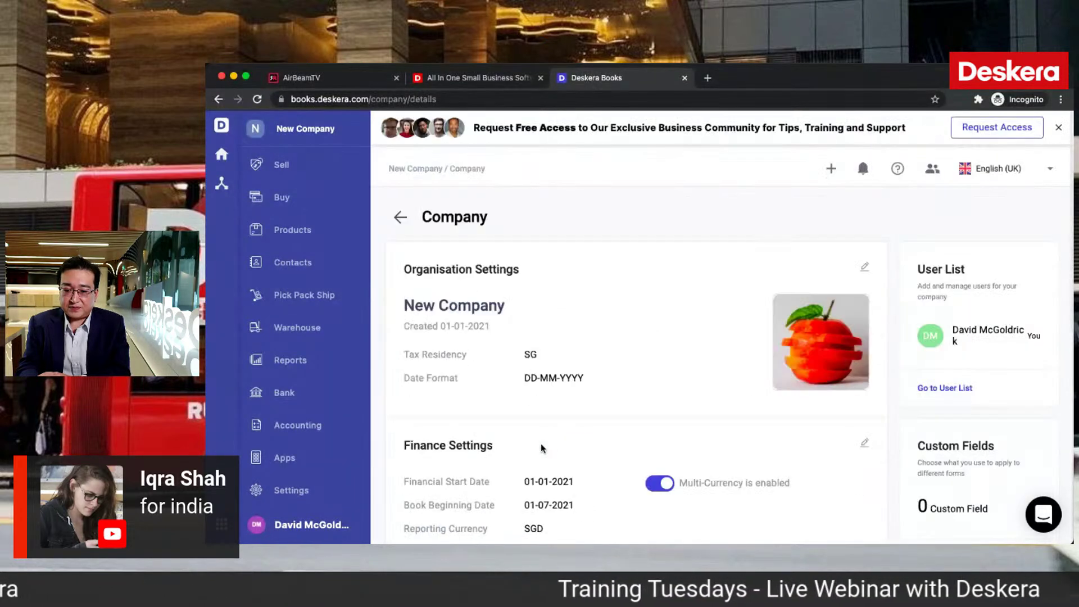
pyautogui.click(402, 219)
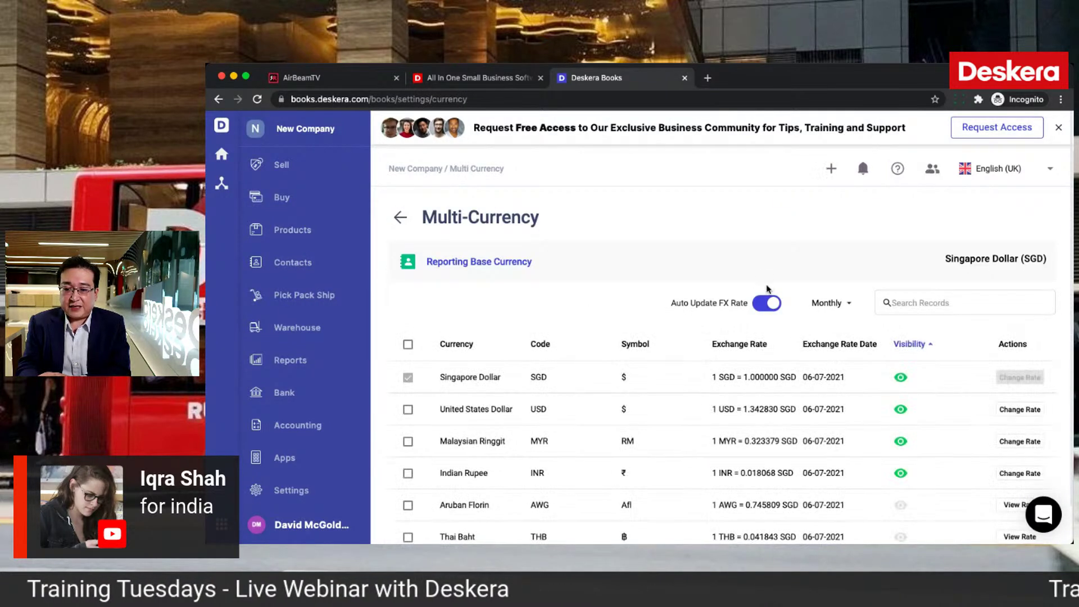
# Step: Change the automatic FX rate update frequency from Monthly to Daily, keeping auto-update on
pyautogui.click(761, 304)
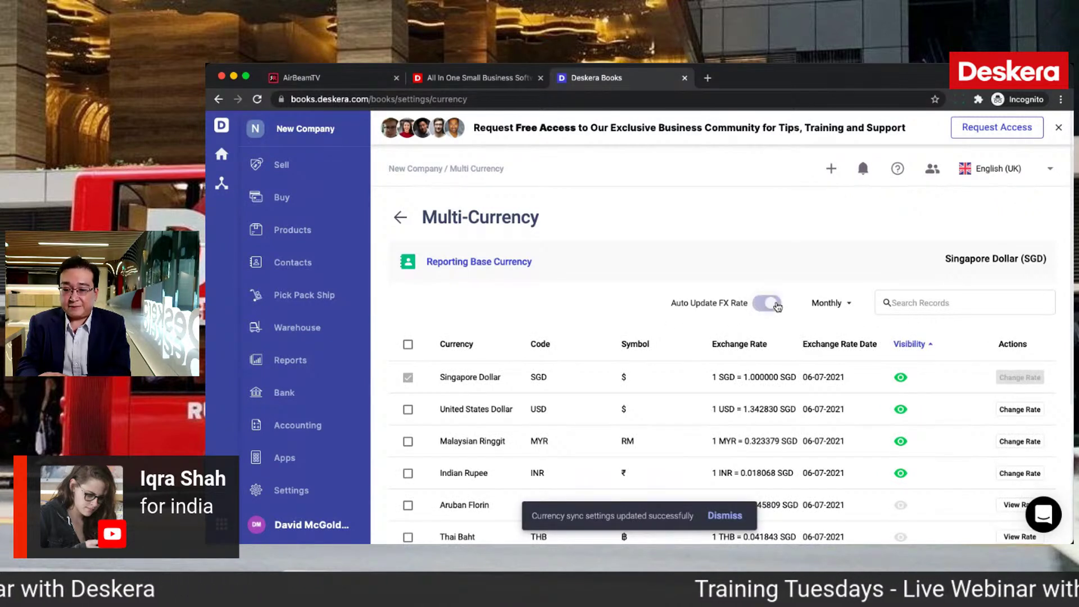
pyautogui.click(828, 304)
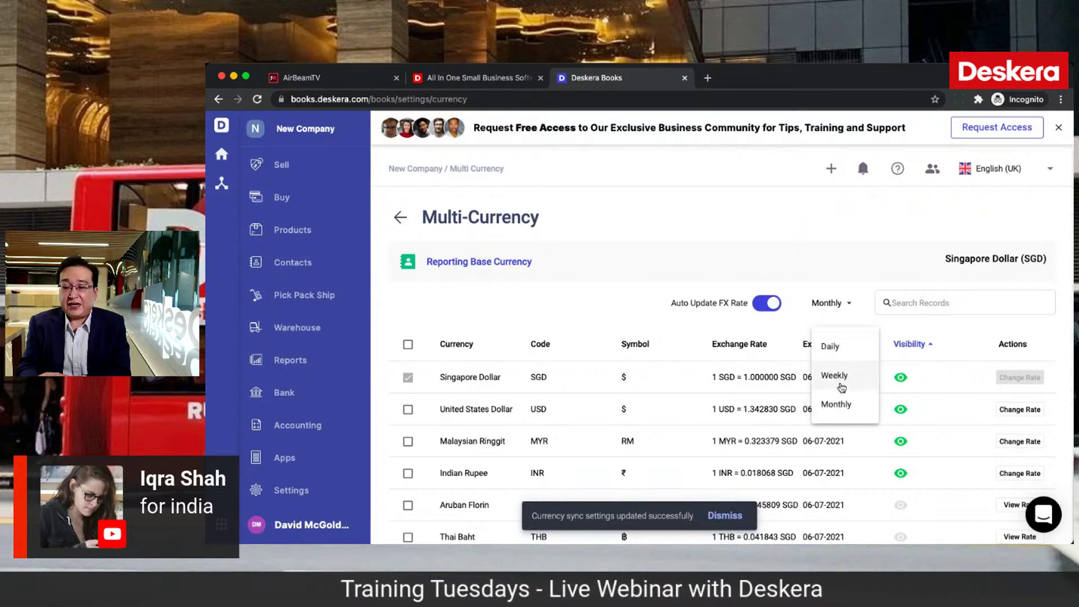
pyautogui.click(836, 358)
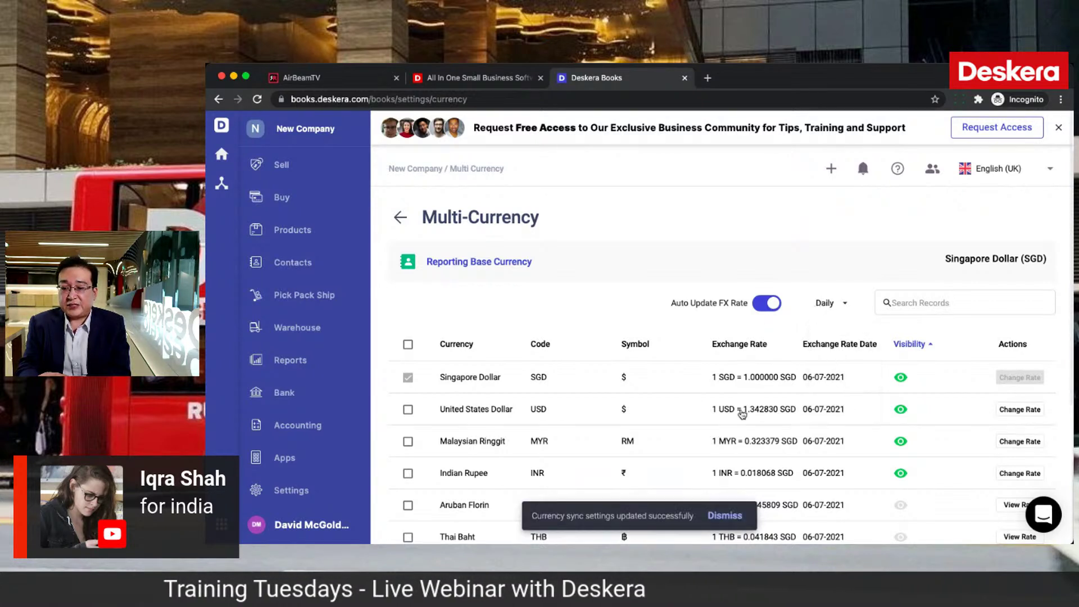
pyautogui.click(302, 494)
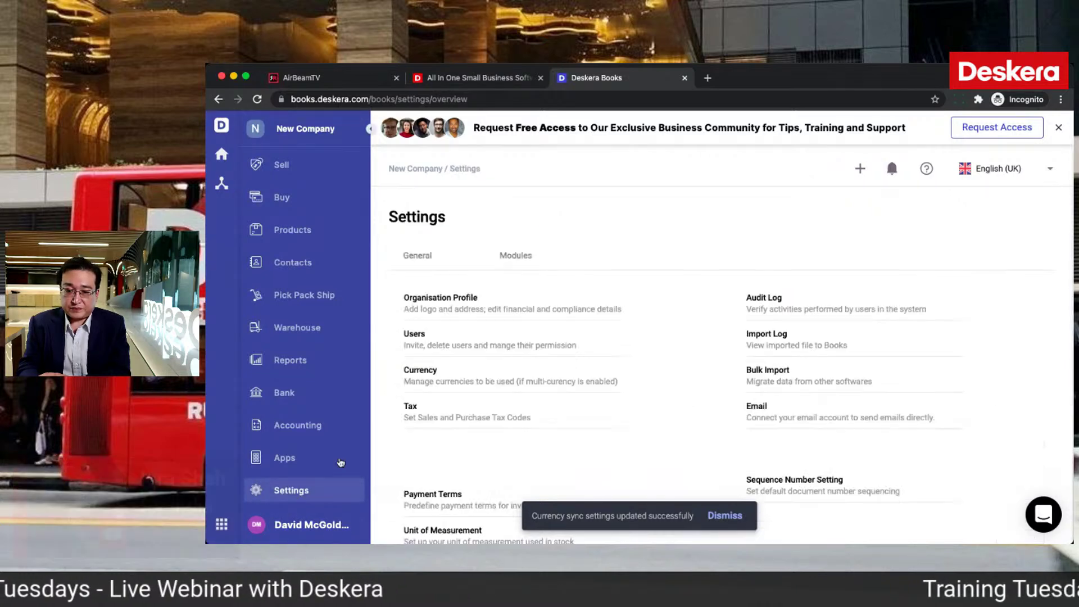
pyautogui.click(409, 408)
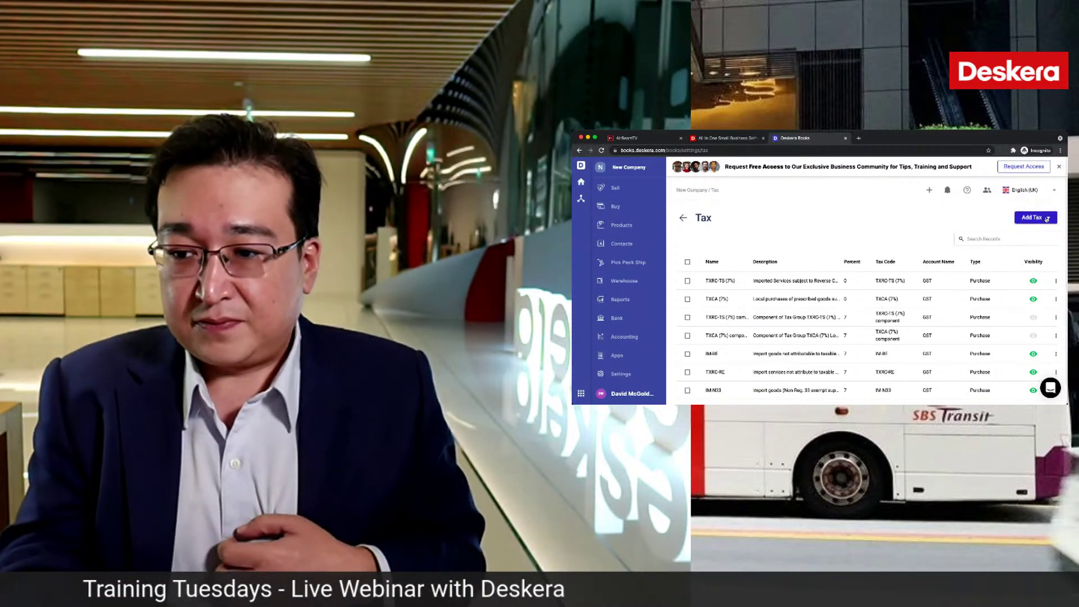
pyautogui.click(1046, 219)
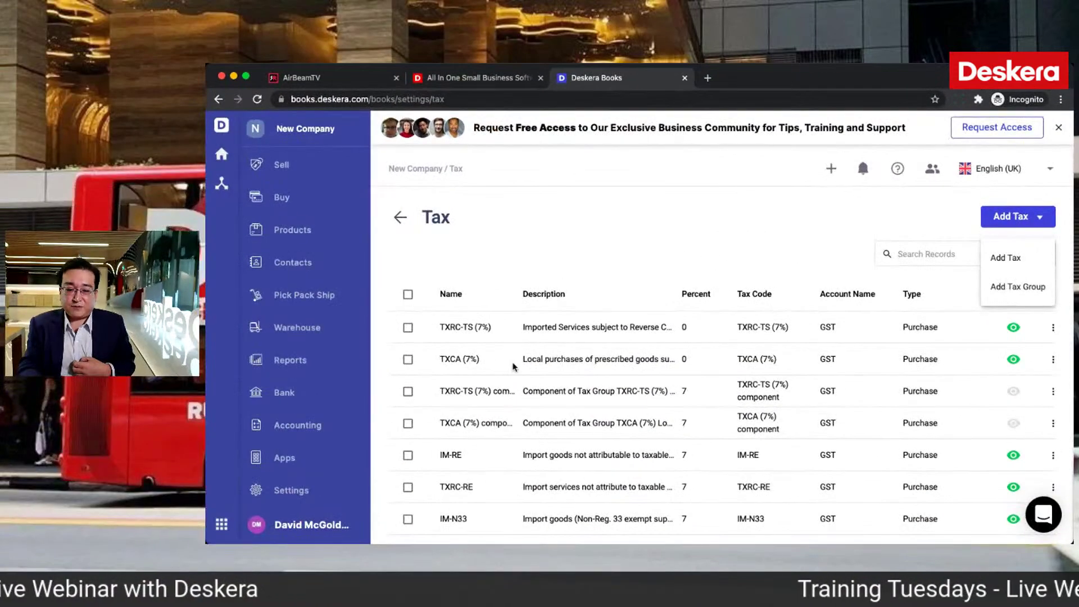
pyautogui.click(629, 375)
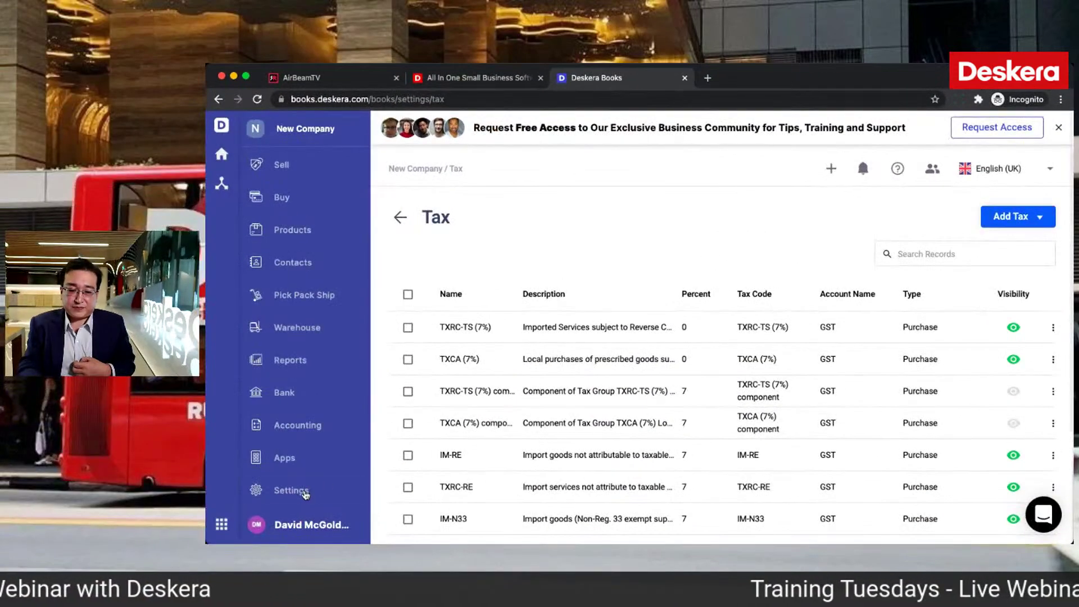
pyautogui.click(304, 493)
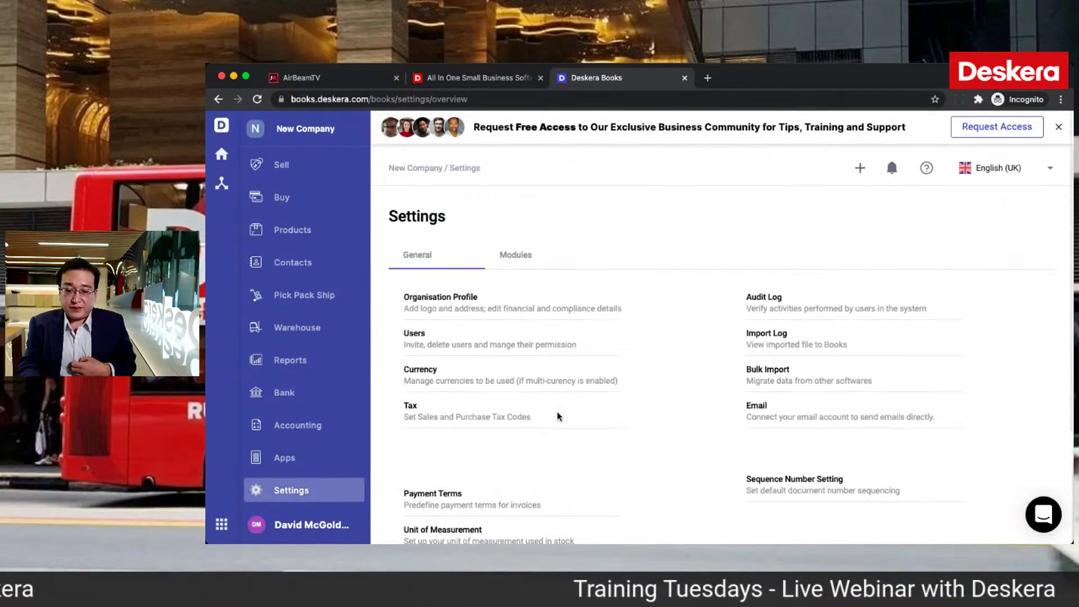
pyautogui.scroll(-5, 559, 417)
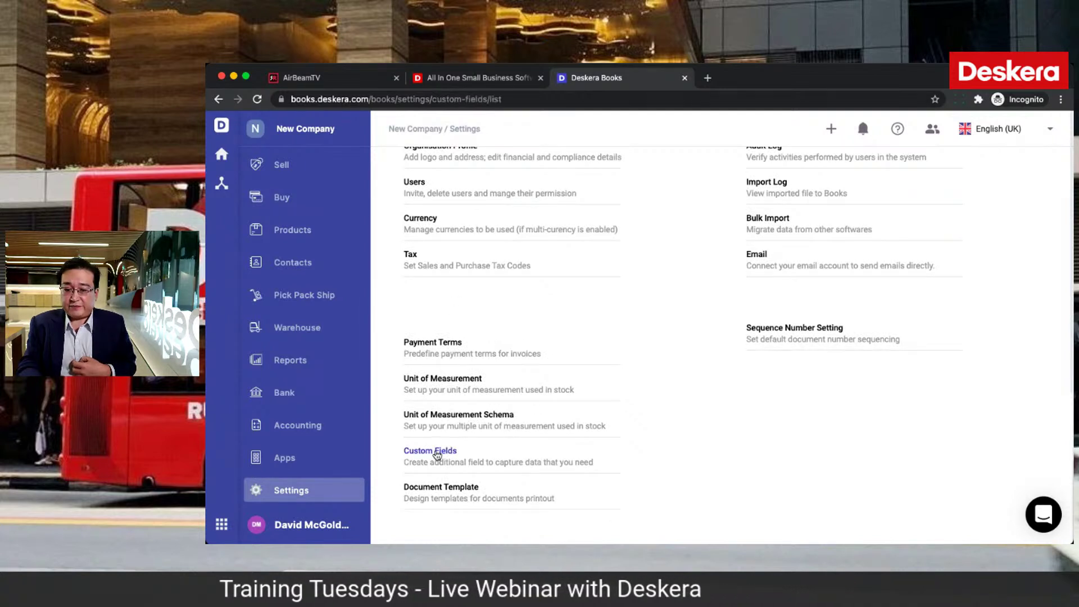
# Step: Create a new custom field named Outlets as a multiple-choice drop-down
pyautogui.click(437, 451)
pyautogui.click(1017, 221)
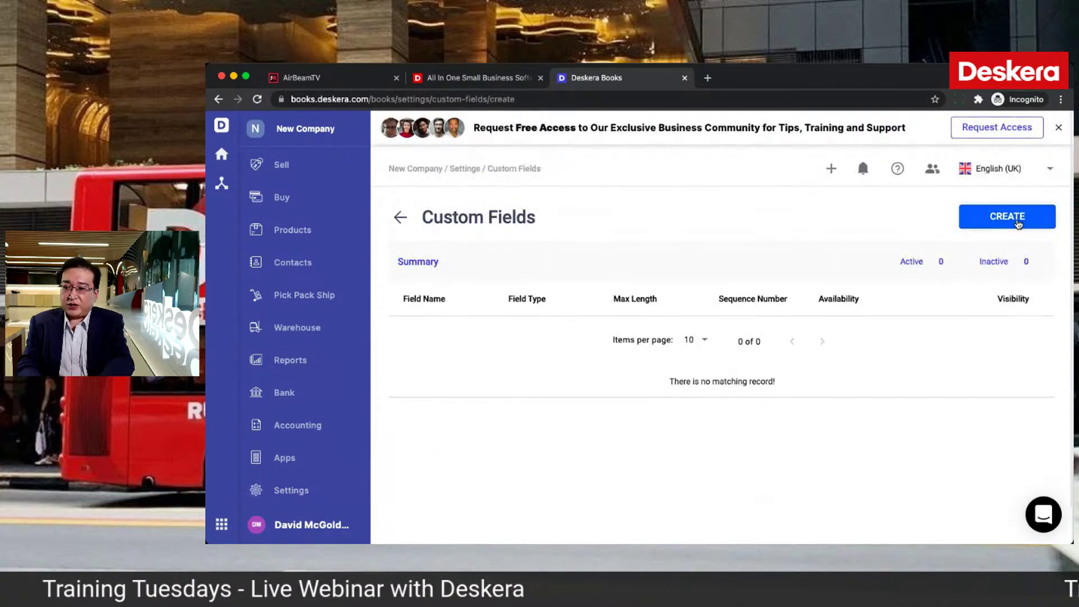
pyautogui.click(590, 303)
pyautogui.write('Outlets')
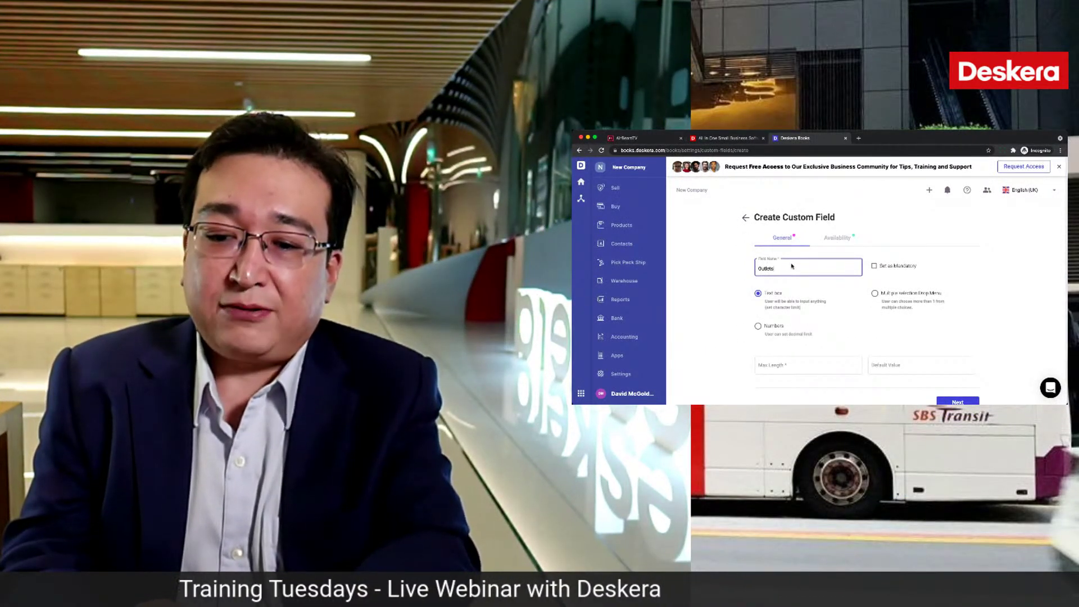
pyautogui.click(875, 294)
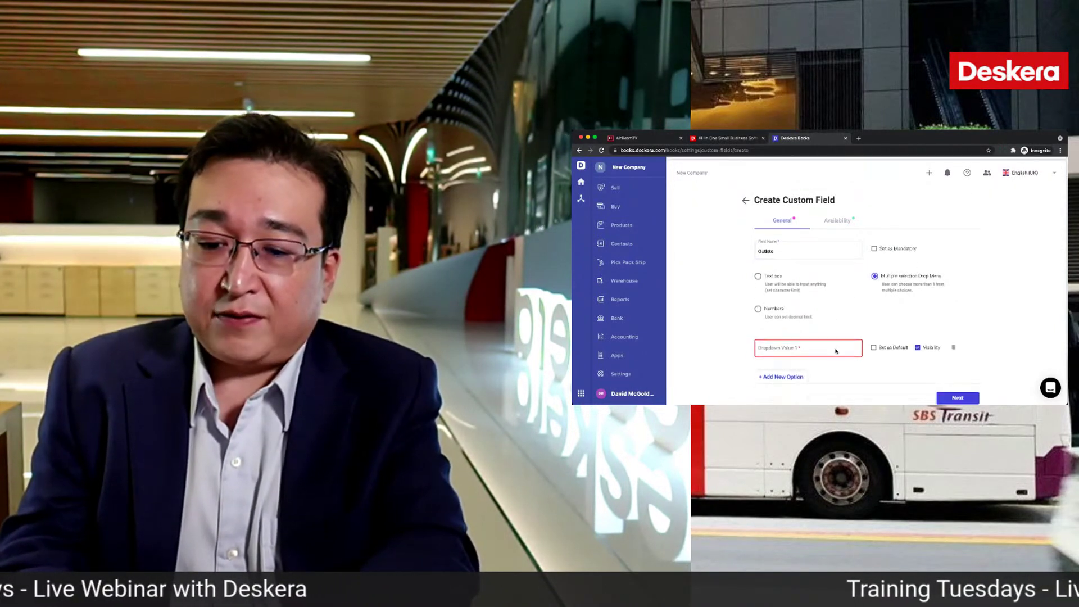
# Step: Add the drop-down values Jurong, Changi and Orchard to the Outlets field
pyautogui.click(798, 337)
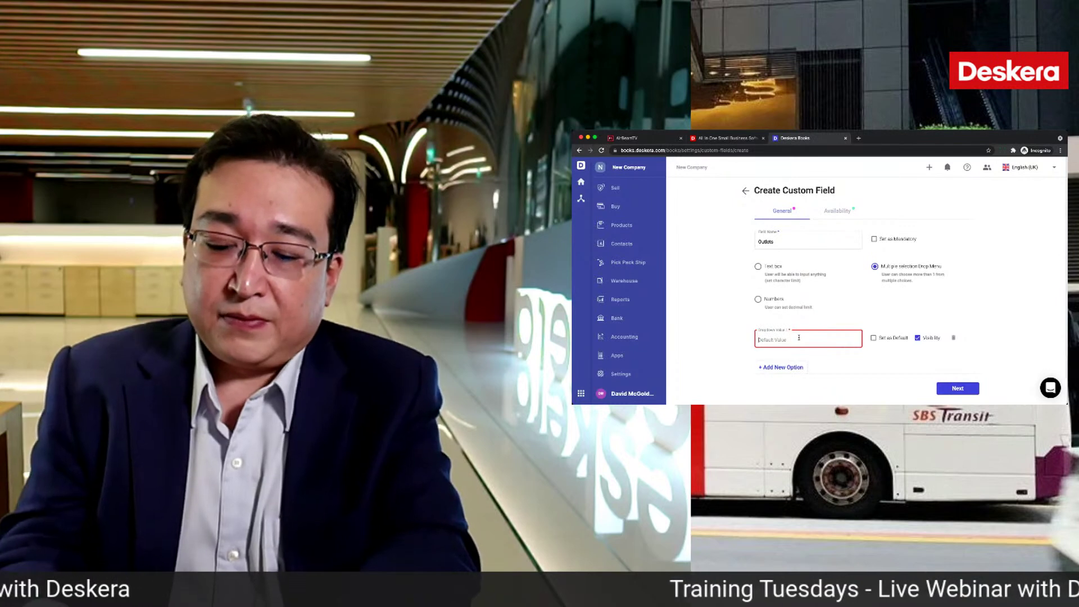
pyautogui.write('Jurong')
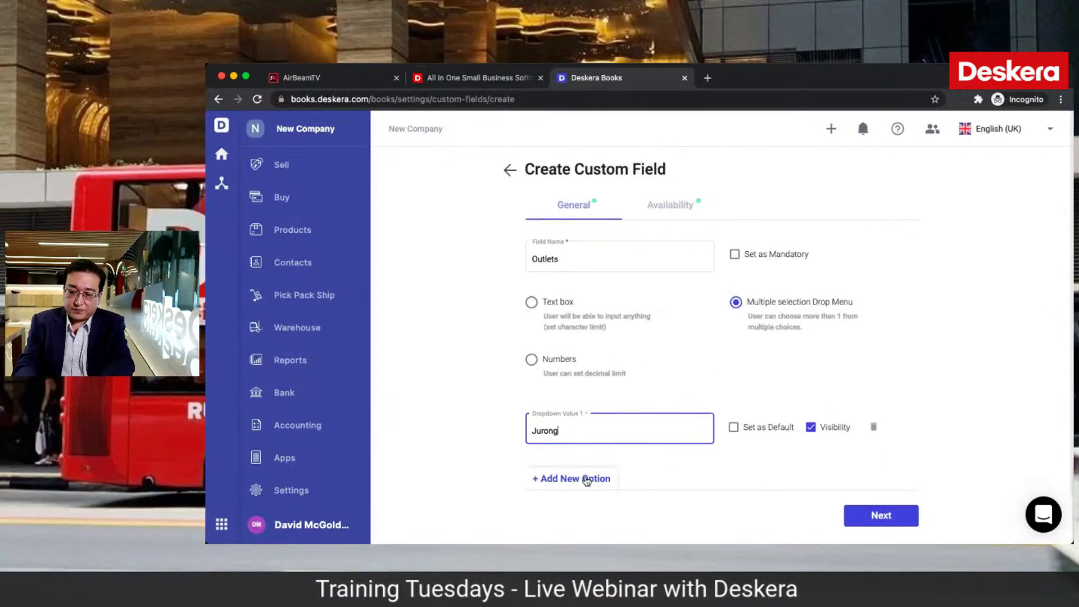
pyautogui.click(592, 479)
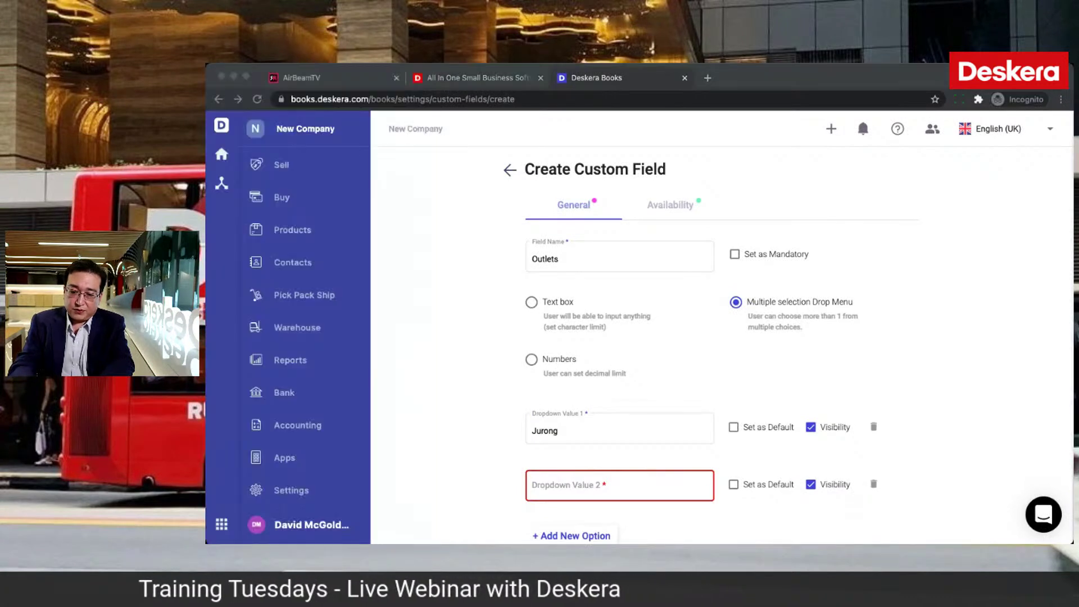
pyautogui.click(595, 484)
pyautogui.write('Changi')
pyautogui.scroll(-1, 464, 416)
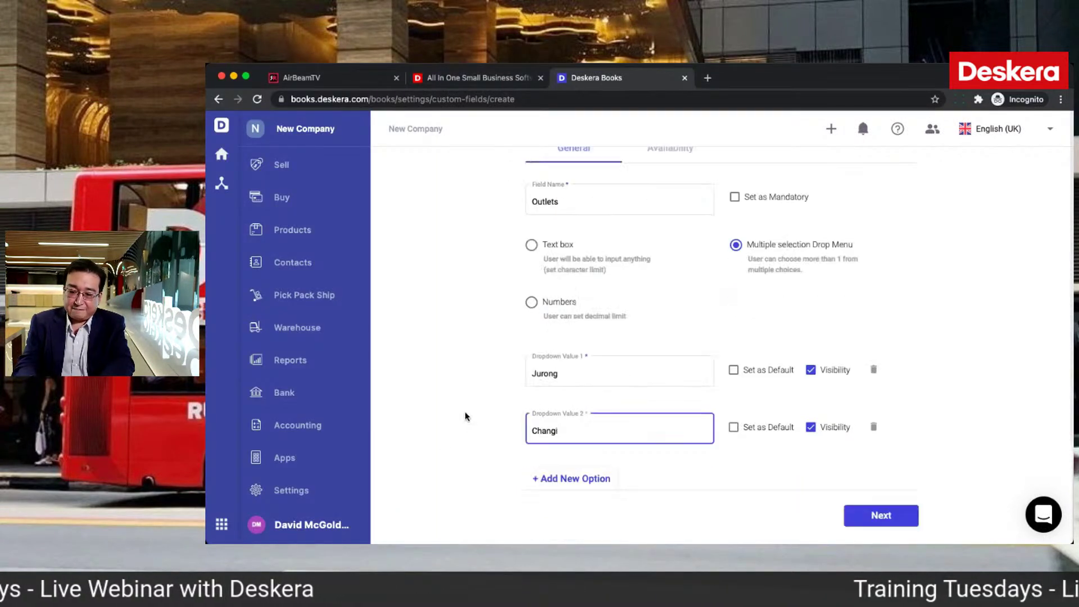
pyautogui.click(579, 479)
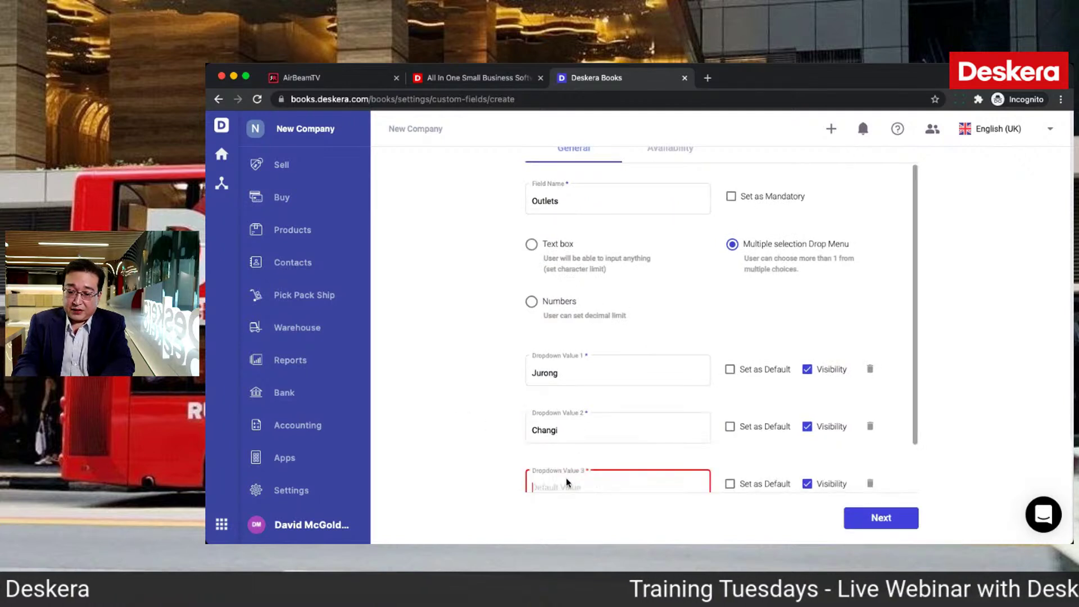
pyautogui.scroll(-1, 566, 477)
pyautogui.write('Orchard')
pyautogui.click(502, 405)
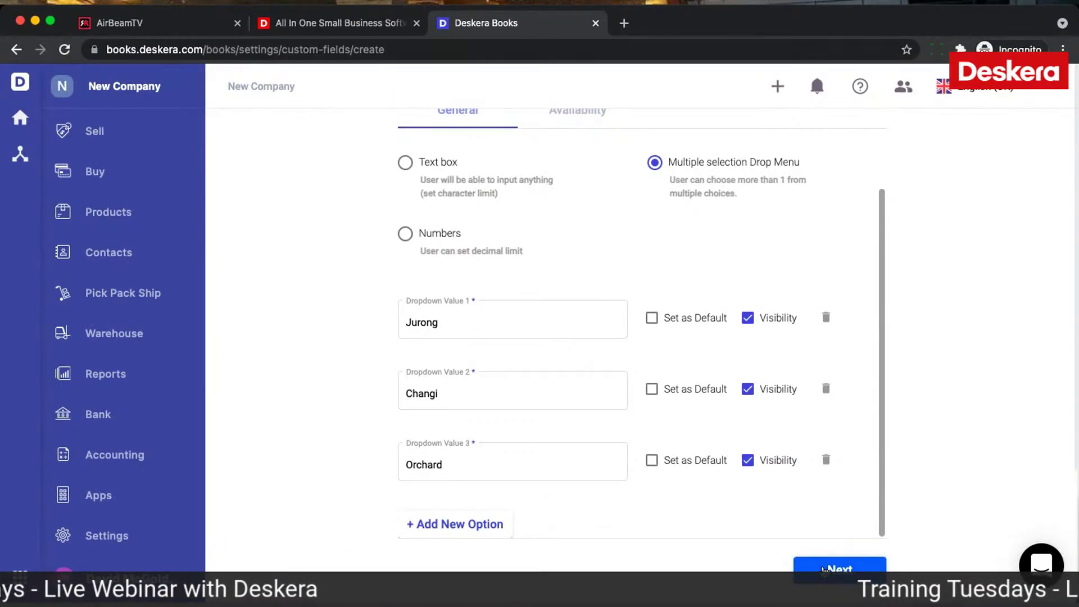
pyautogui.click(824, 569)
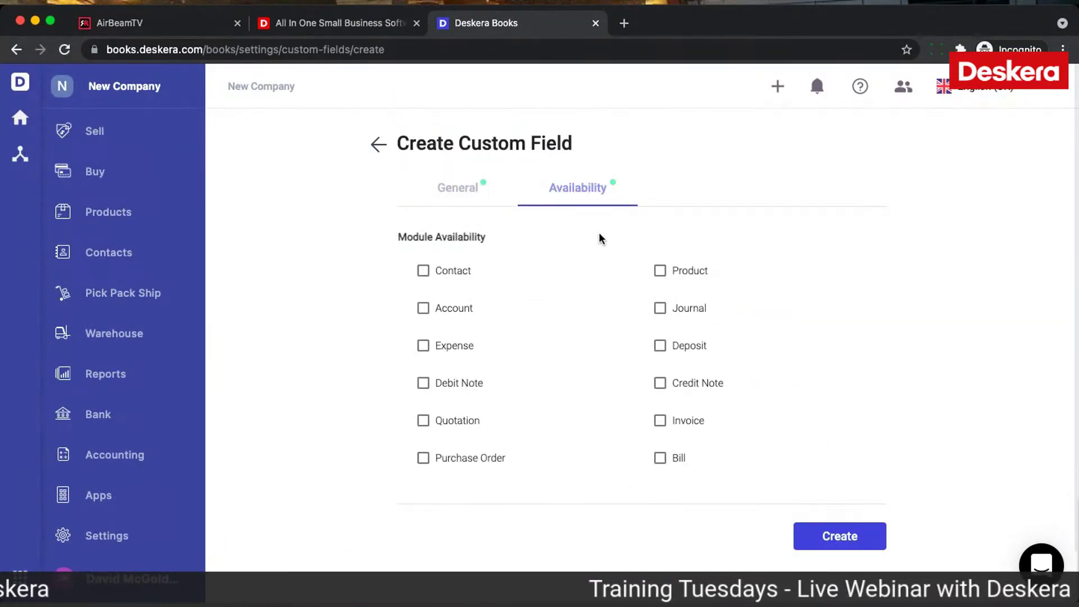
# Step: Make Outlets available on invoices, bills, credit notes, debit notes, expenses and deposits, and create it
pyautogui.click(661, 422)
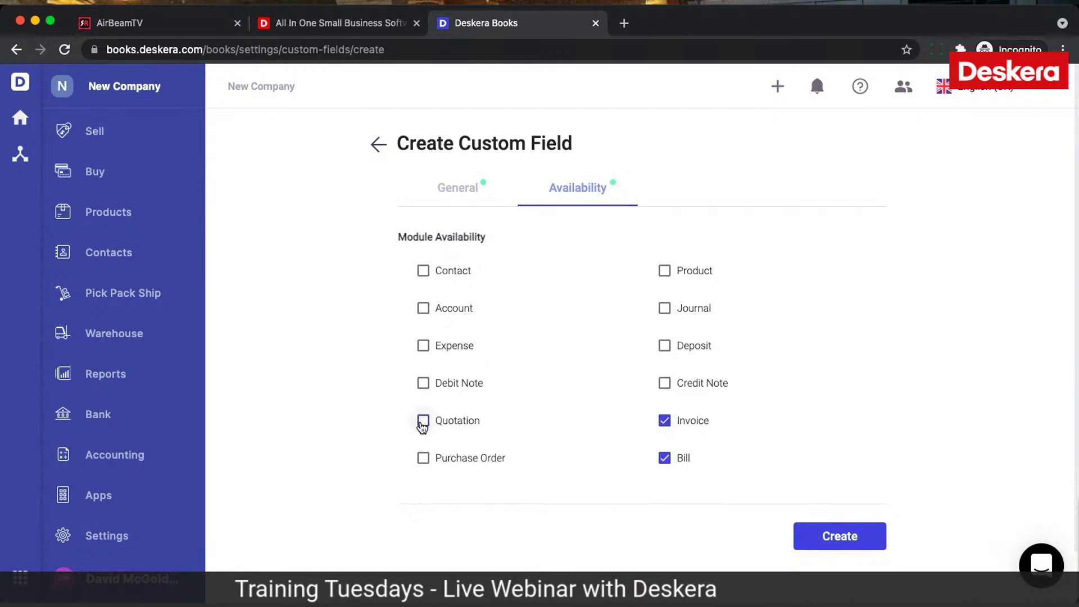
pyautogui.click(664, 383)
pyautogui.click(424, 385)
pyautogui.click(423, 345)
pyautogui.click(664, 346)
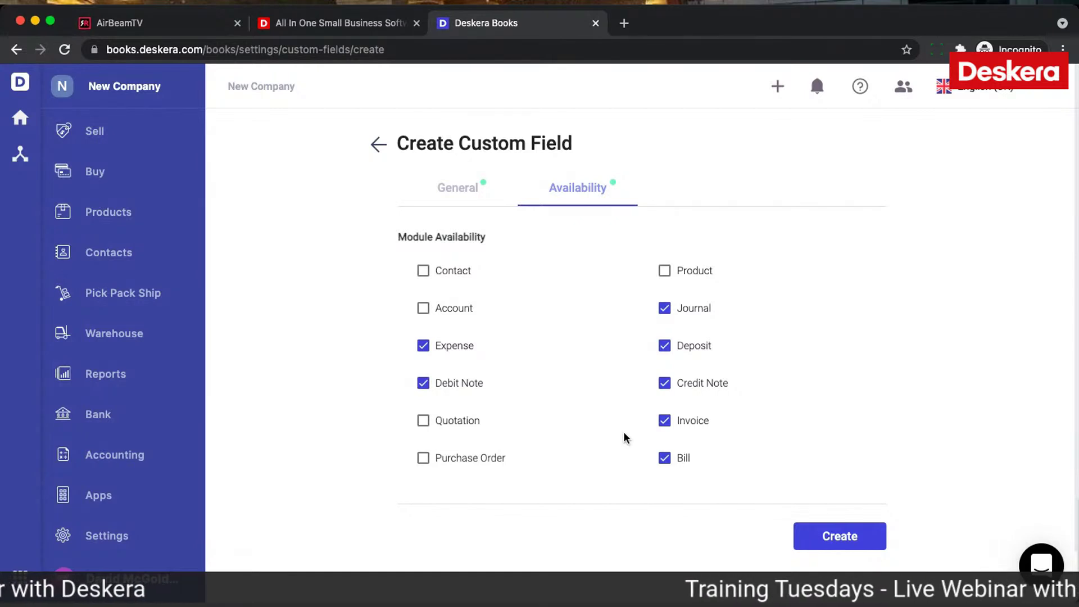
pyautogui.click(850, 538)
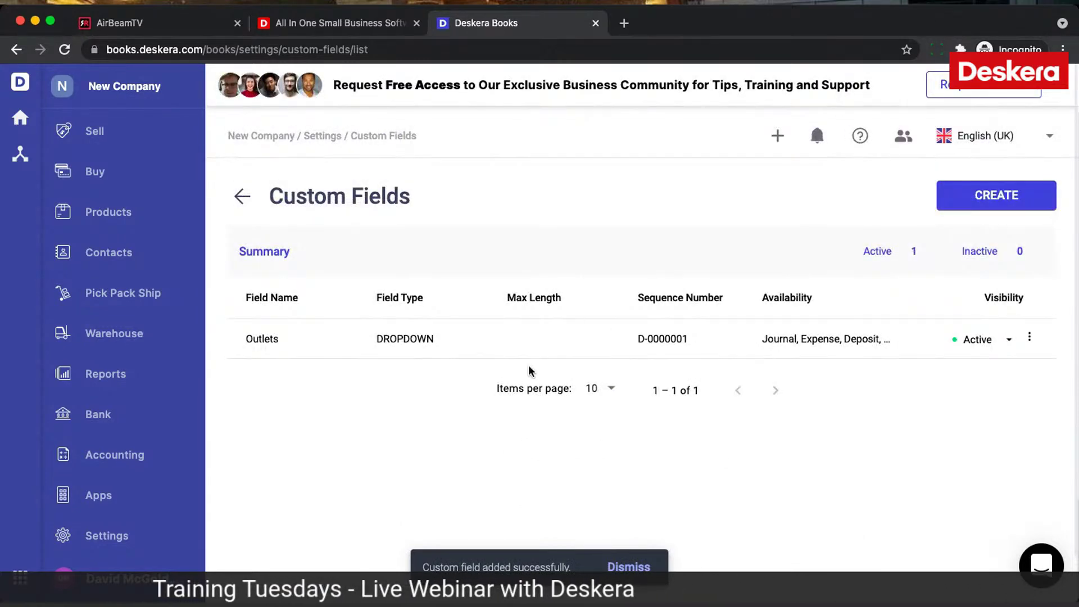
pyautogui.click(110, 536)
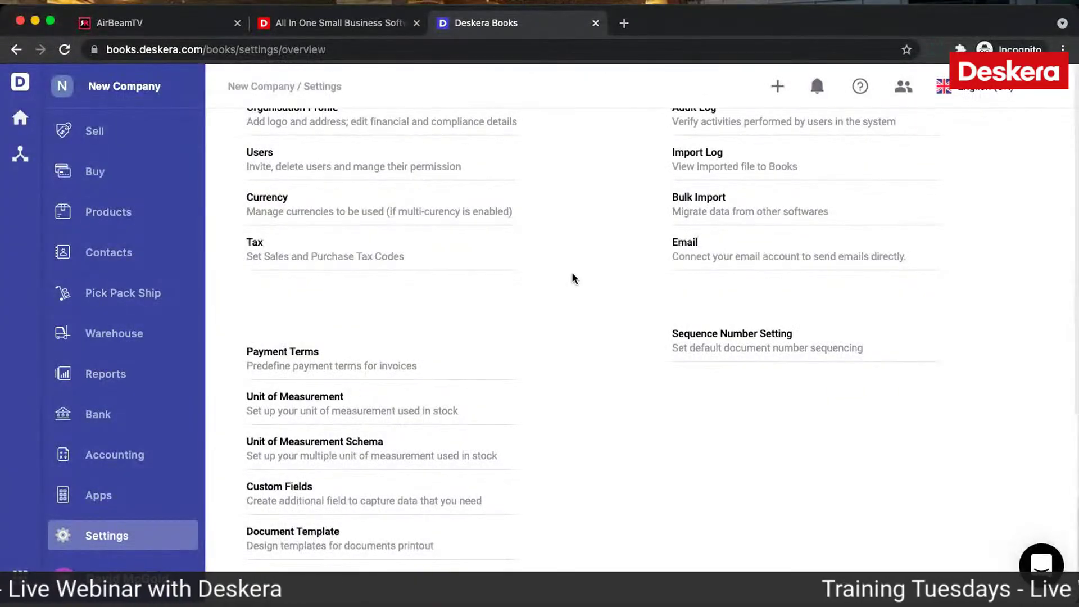
# Step: Look over the Email and Sequence Number settings, then go to the Products page
pyautogui.scroll(2, 636, 188)
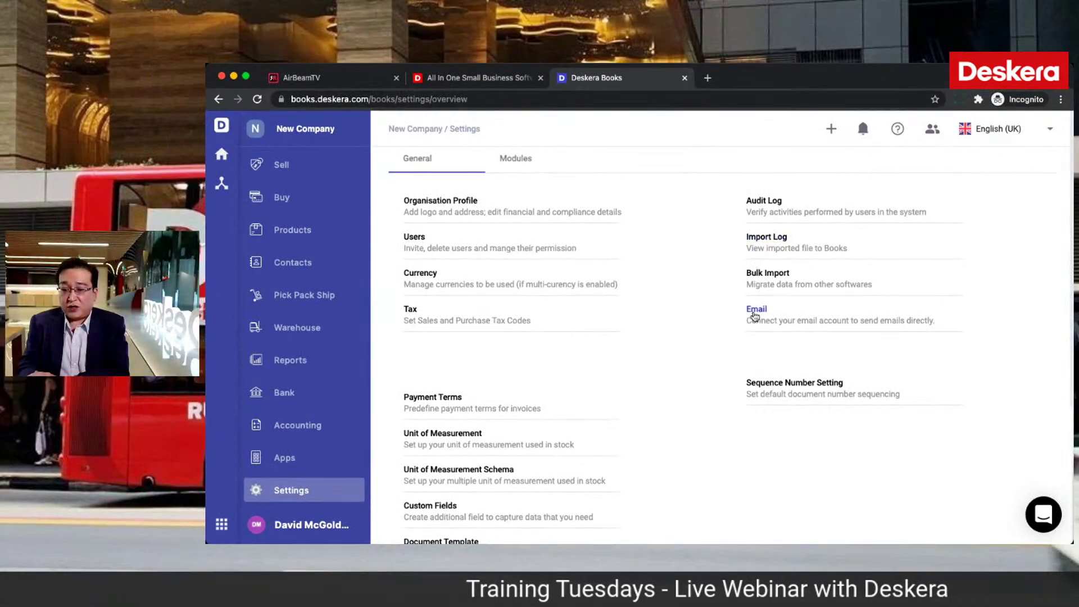
pyautogui.click(756, 310)
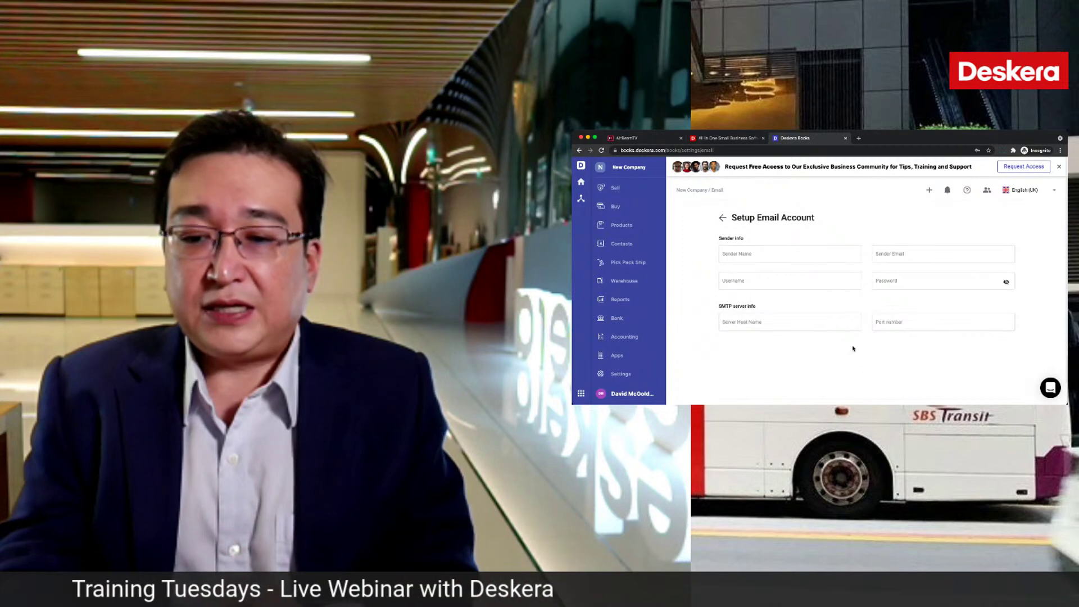
pyautogui.click(723, 219)
pyautogui.scroll(-2, 896, 310)
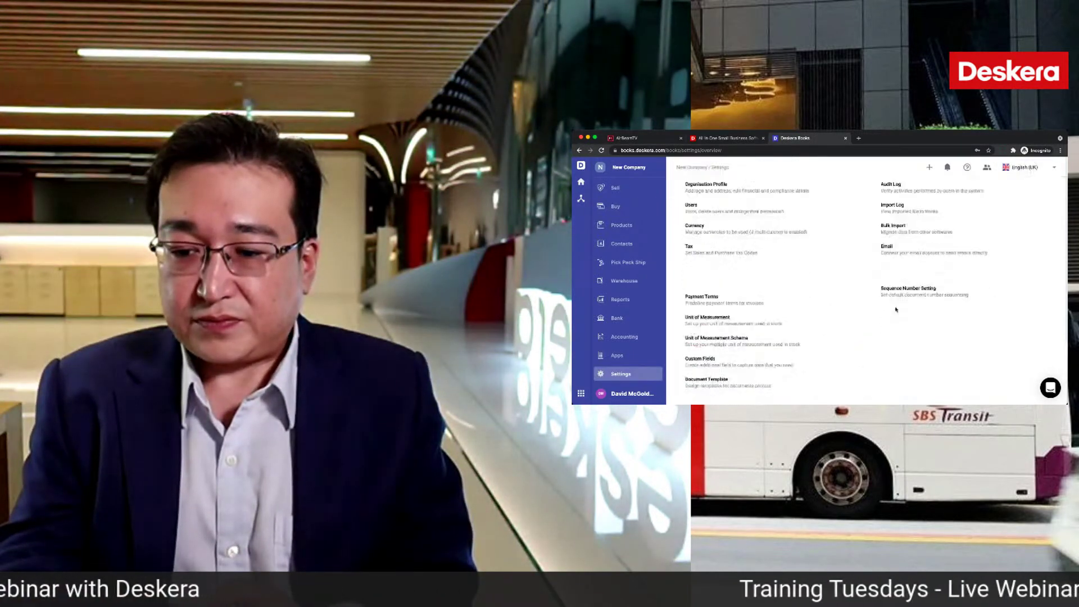
pyautogui.click(904, 281)
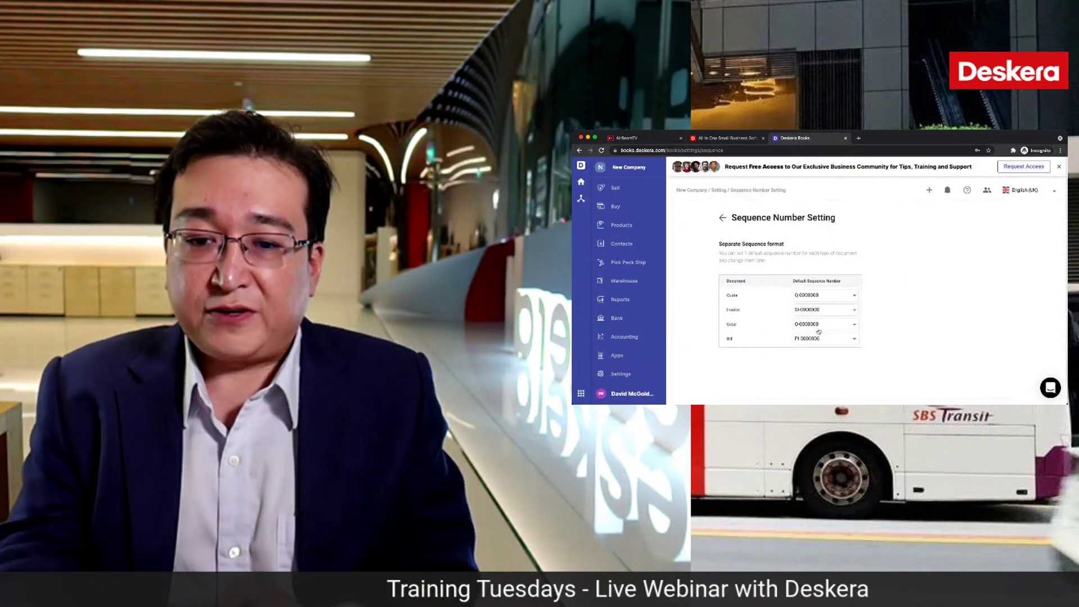
pyautogui.scroll(1, 634, 348)
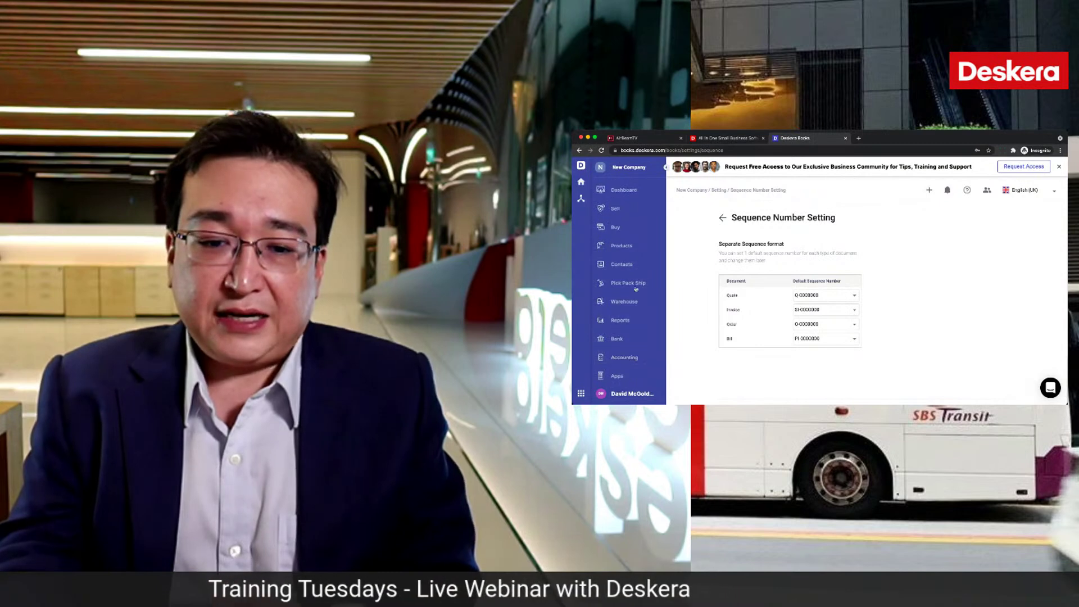
pyautogui.click(628, 247)
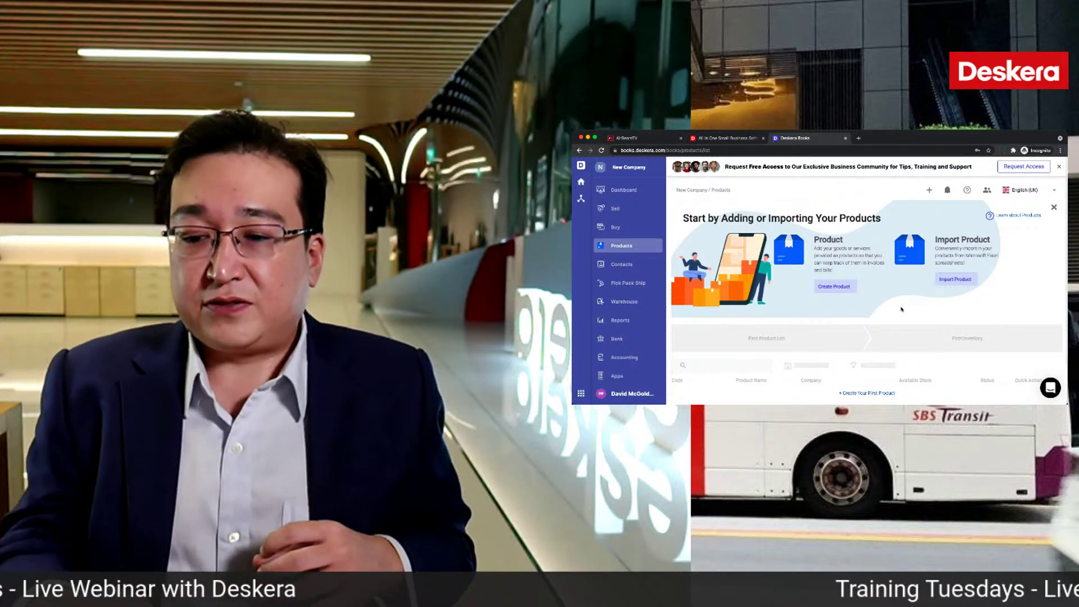
# Step: Start a new Tracked product and attach the shirt photo as its image
pyautogui.click(836, 287)
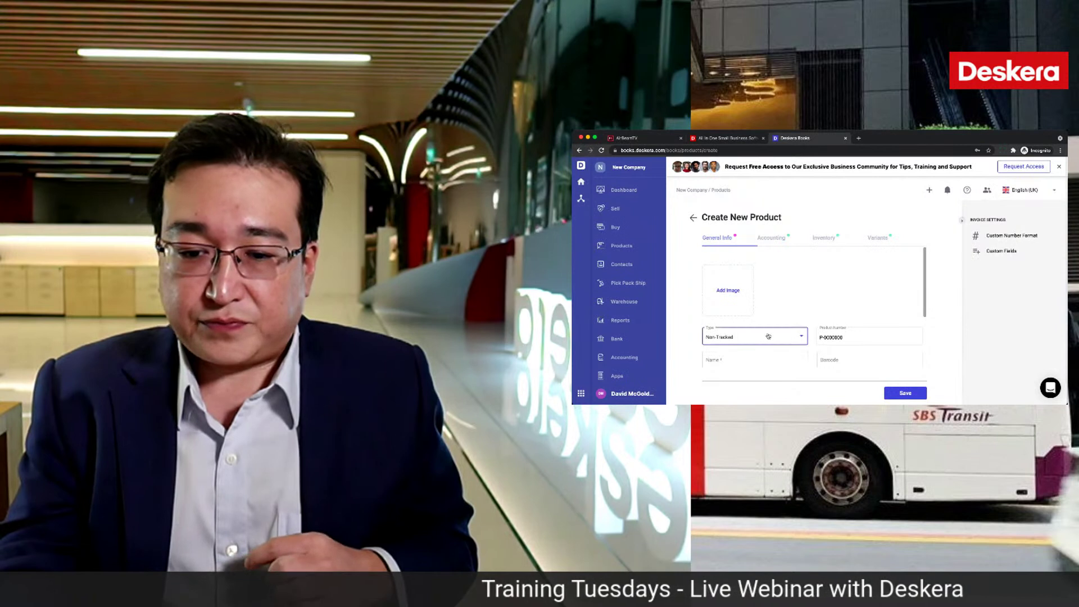
pyautogui.click(769, 337)
pyautogui.click(753, 351)
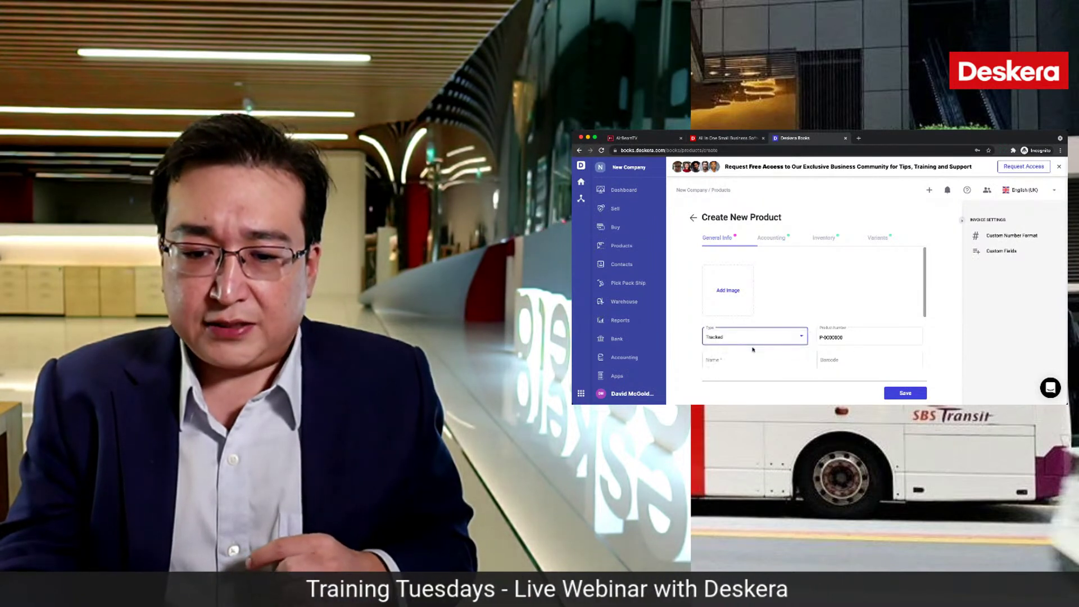
pyautogui.click(730, 298)
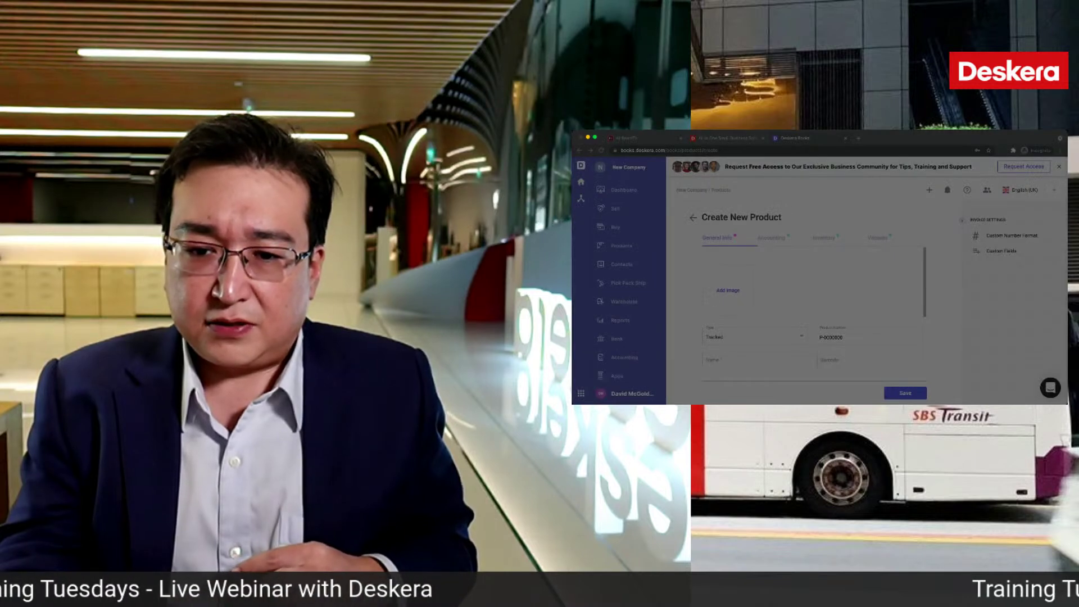
pyautogui.click(935, 337)
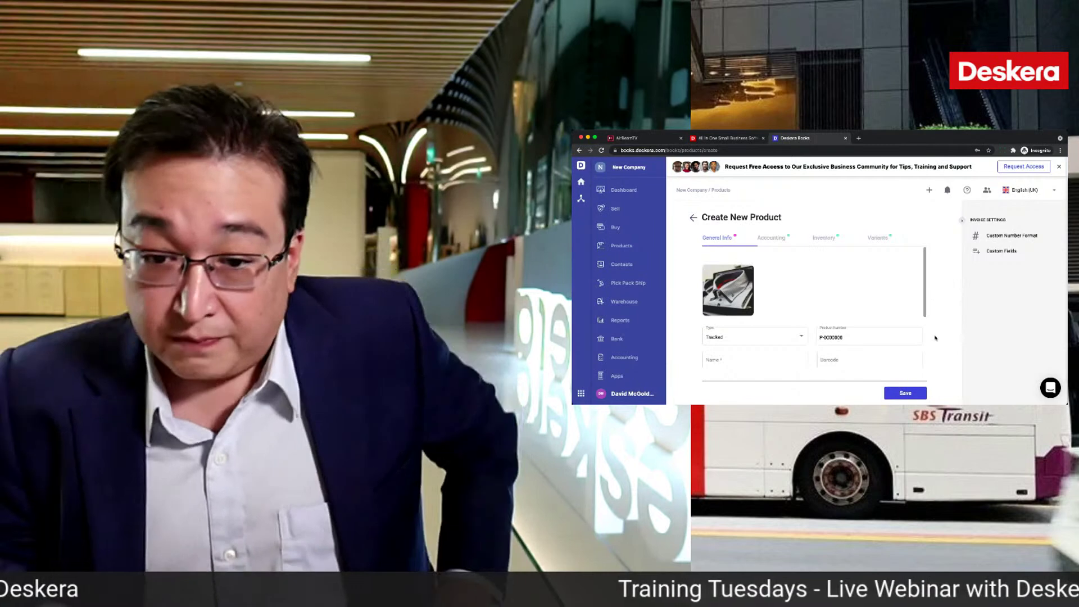
# Step: Confirm the product type stays Tracked and enter the name Shirts
pyautogui.click(758, 340)
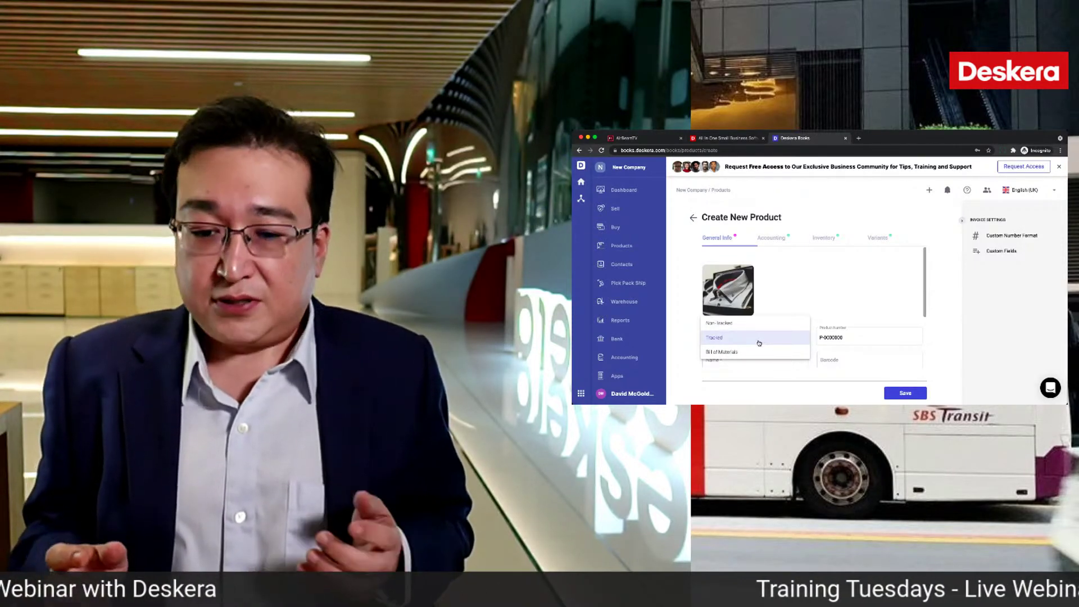
pyautogui.click(759, 339)
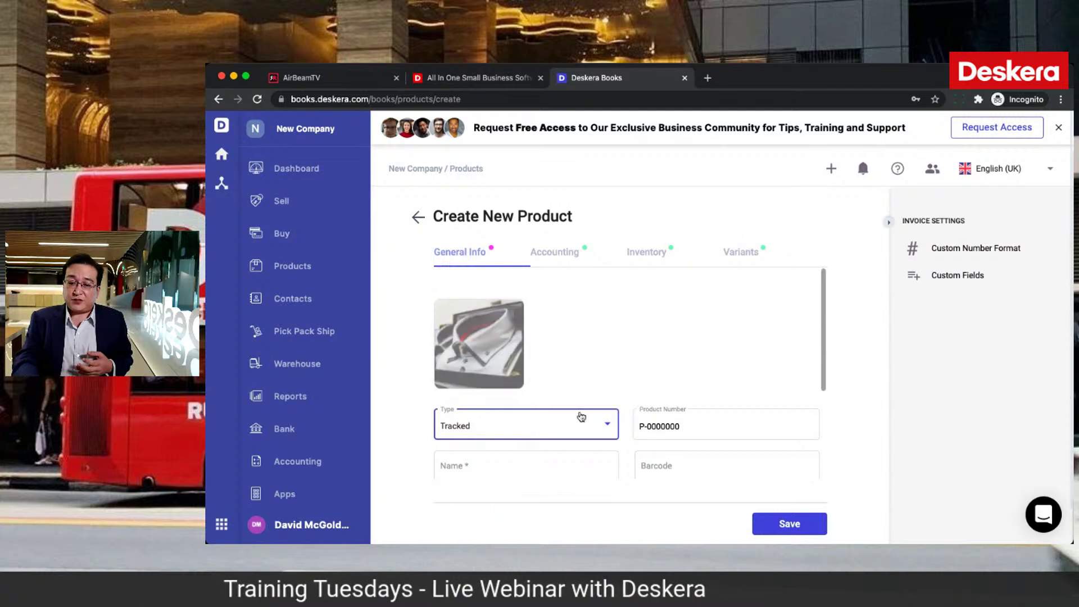
pyautogui.click(612, 428)
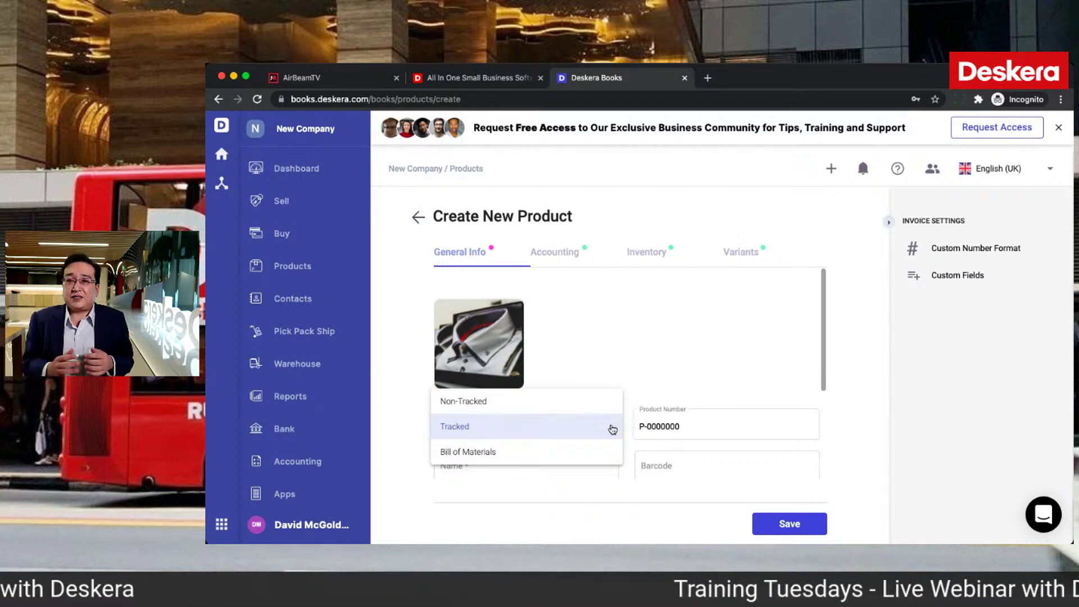
pyautogui.click(613, 429)
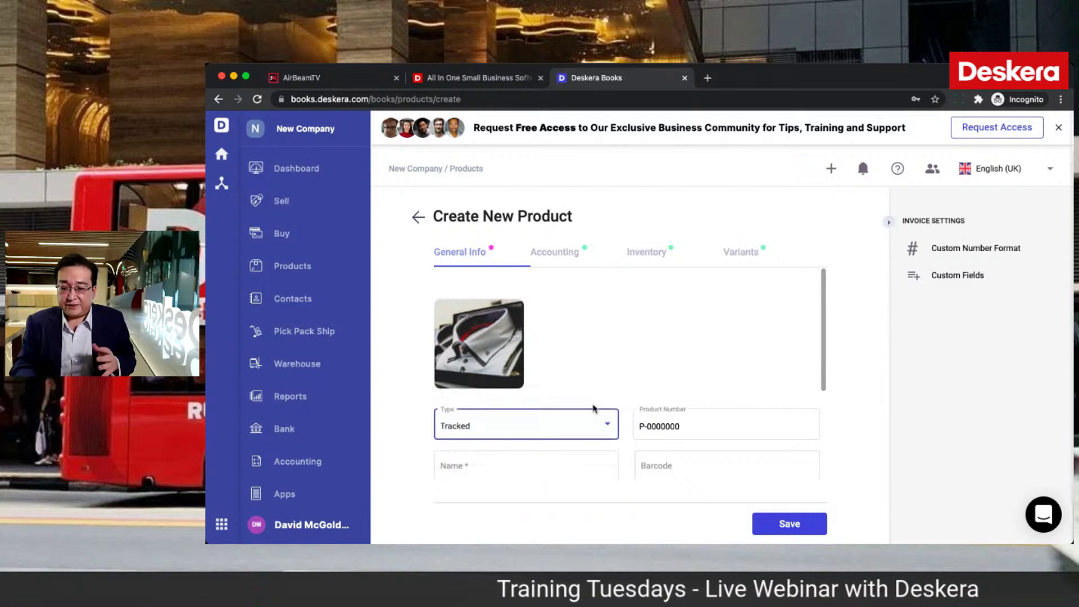
pyautogui.scroll(-3, 585, 404)
pyautogui.click(507, 324)
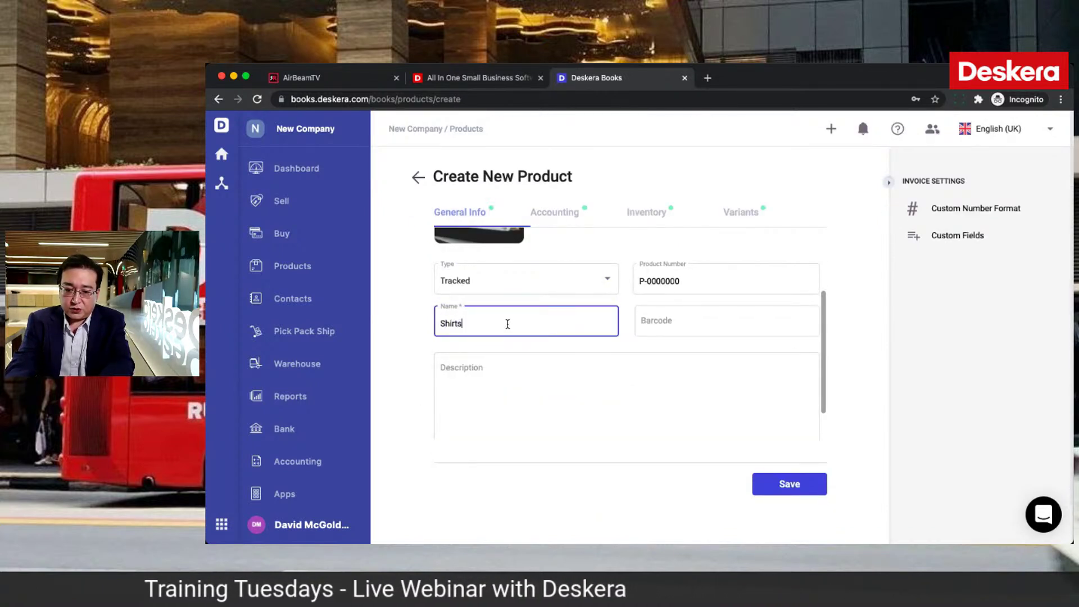
pyautogui.scroll(2, 513, 405)
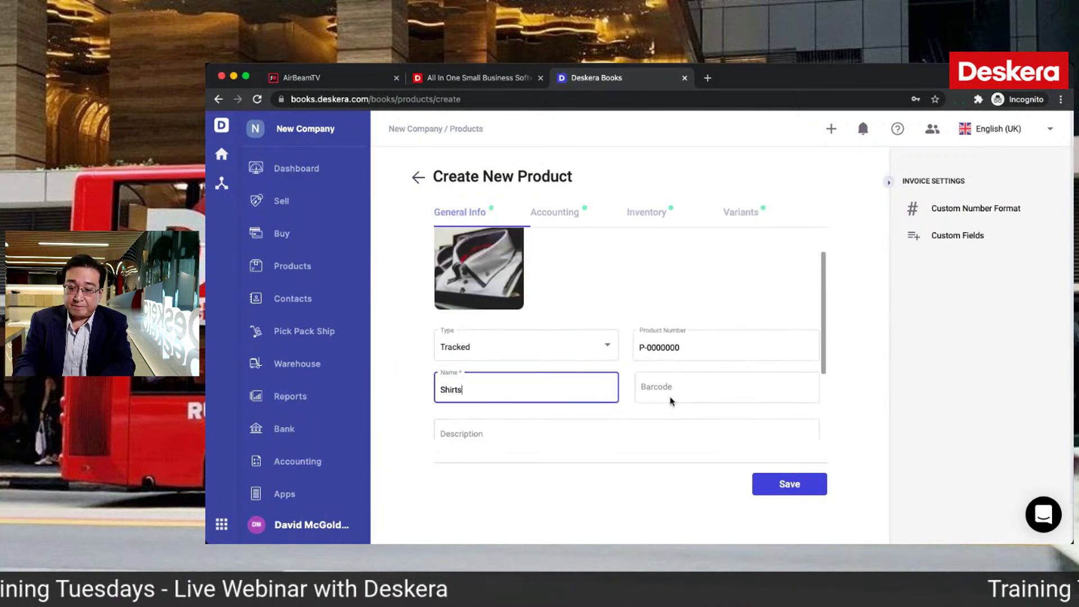
pyautogui.click(671, 393)
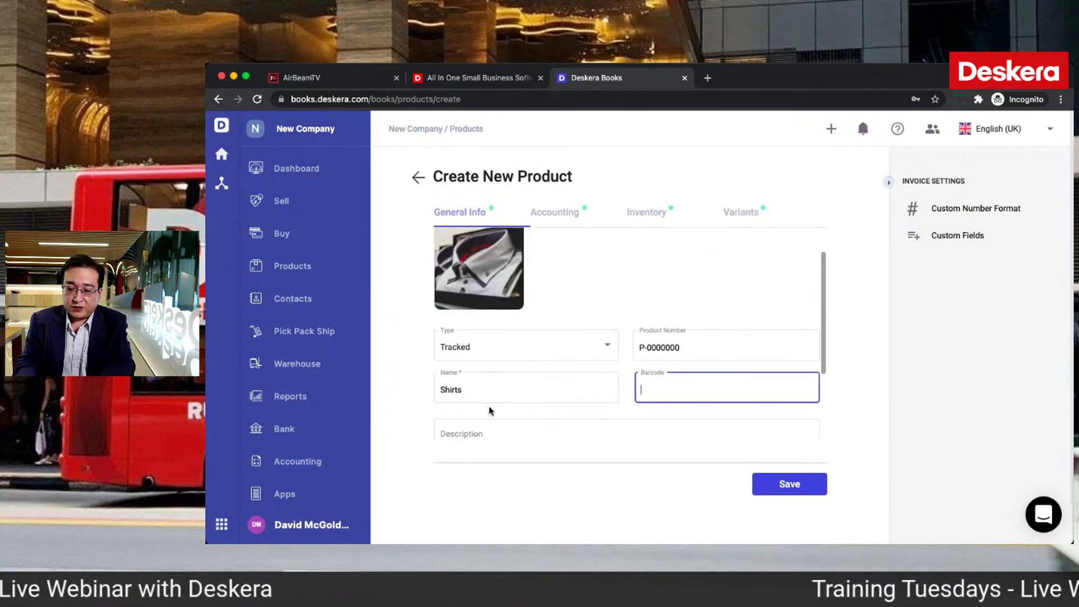
# Step: Set purchase price 10 and sales price 100, with SR (7%) as the default sales tax
pyautogui.click(560, 218)
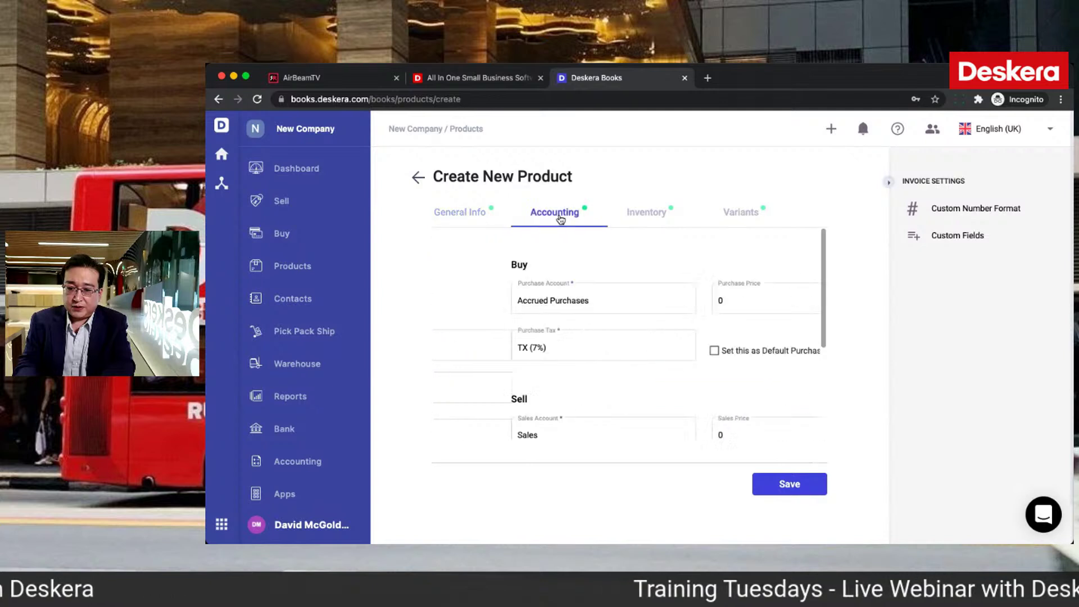
pyautogui.click(668, 298)
pyautogui.press('BackSpace')
pyautogui.write('10')
pyautogui.scroll(-2, 621, 320)
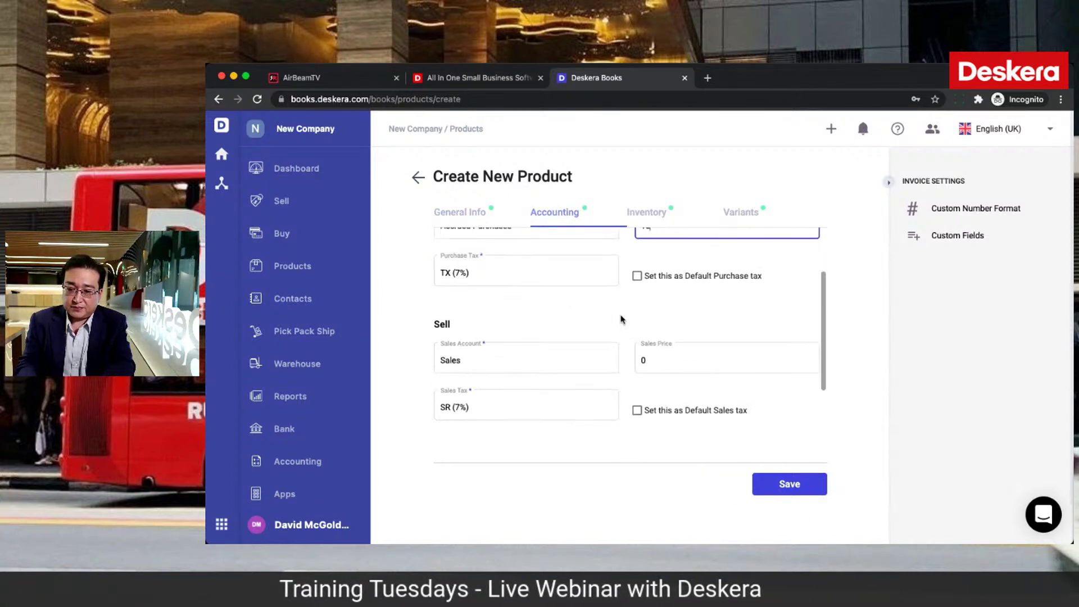
pyautogui.click(656, 364)
pyautogui.press('BackSpace')
pyautogui.write('100')
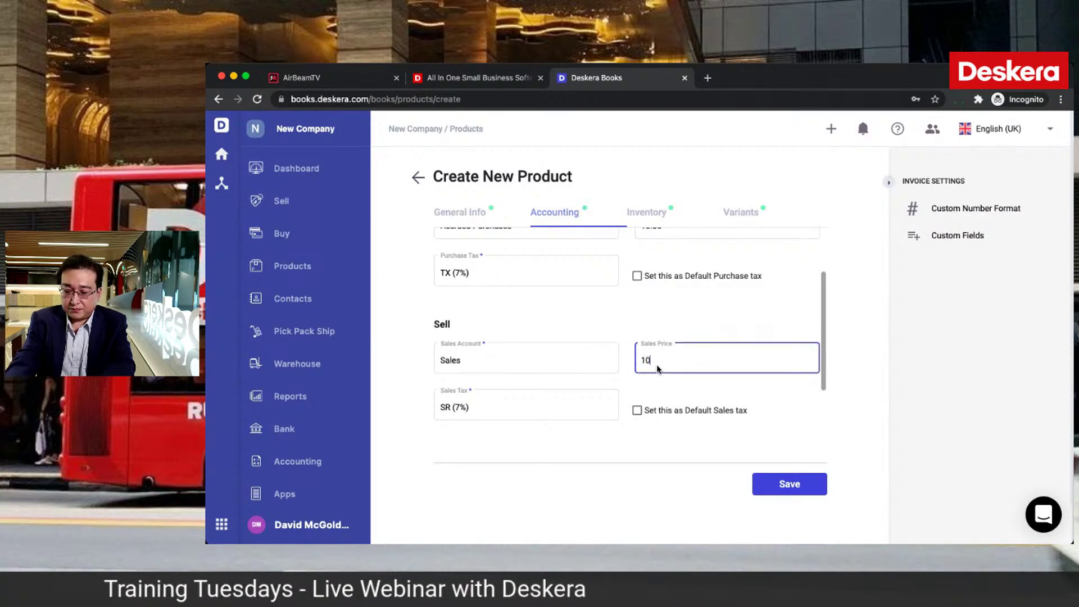
pyautogui.click(653, 326)
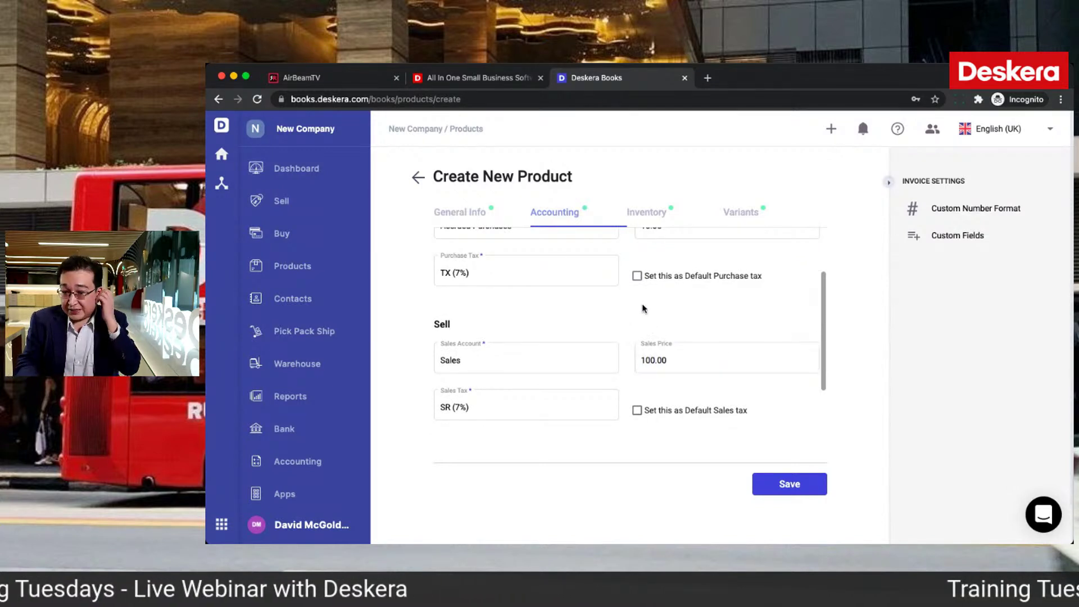
pyautogui.click(637, 410)
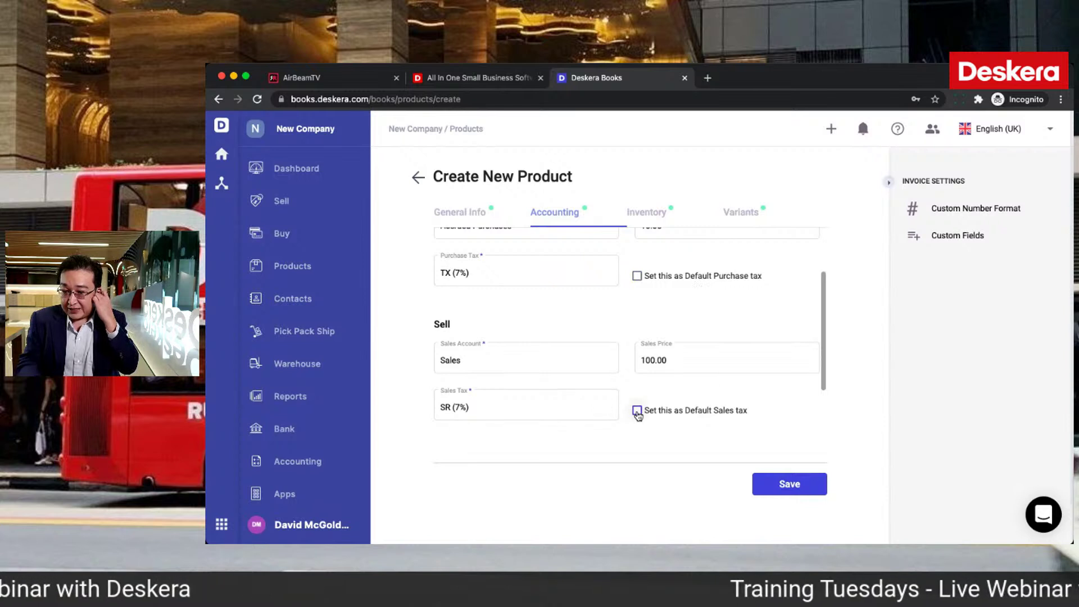
pyautogui.click(648, 215)
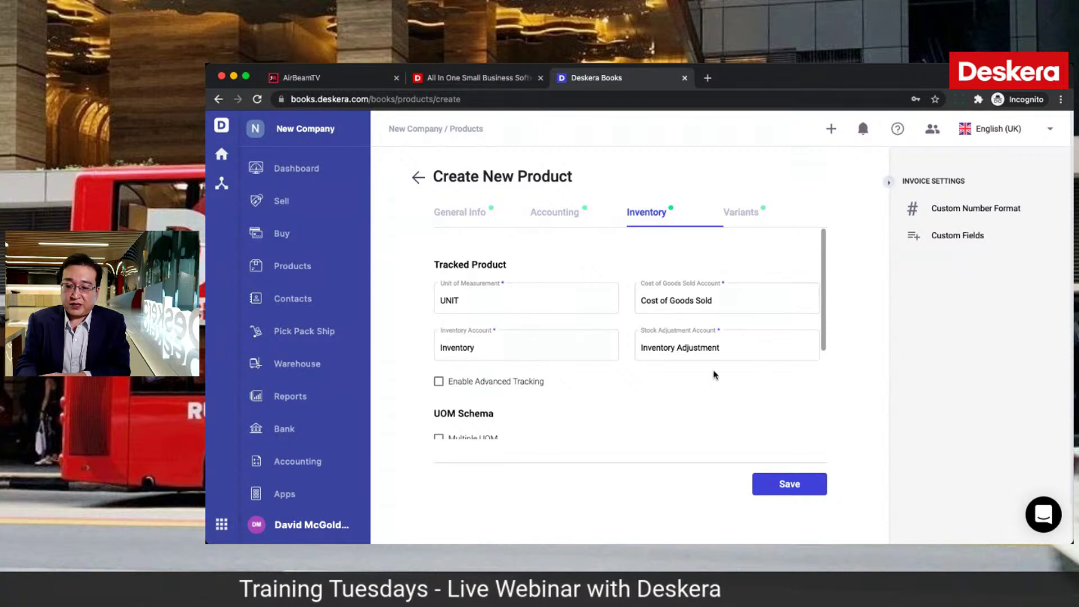
pyautogui.scroll(-2, 647, 403)
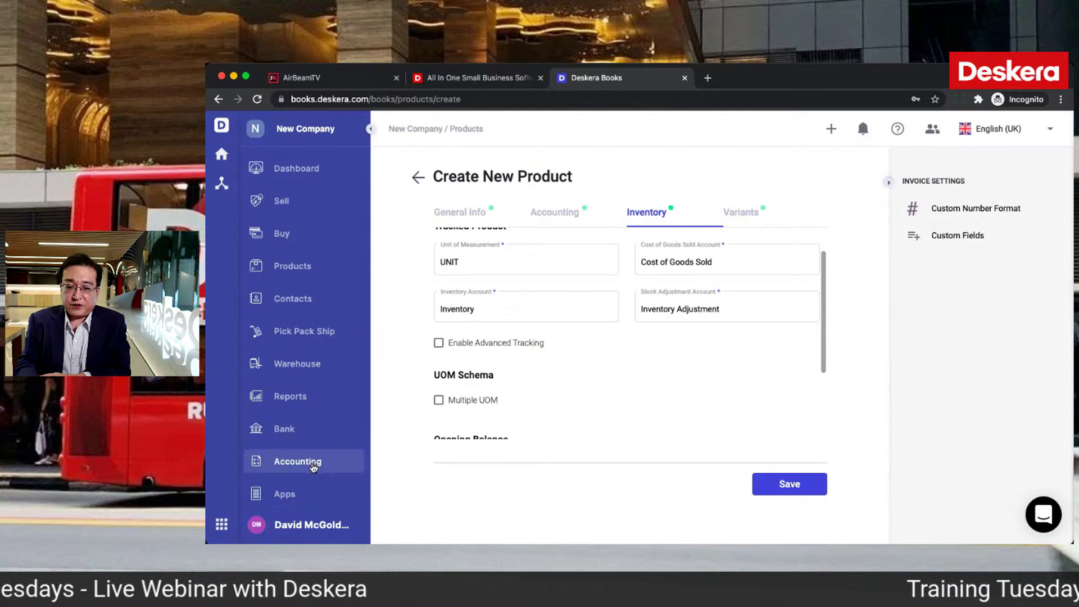
pyautogui.scroll(-3, 641, 418)
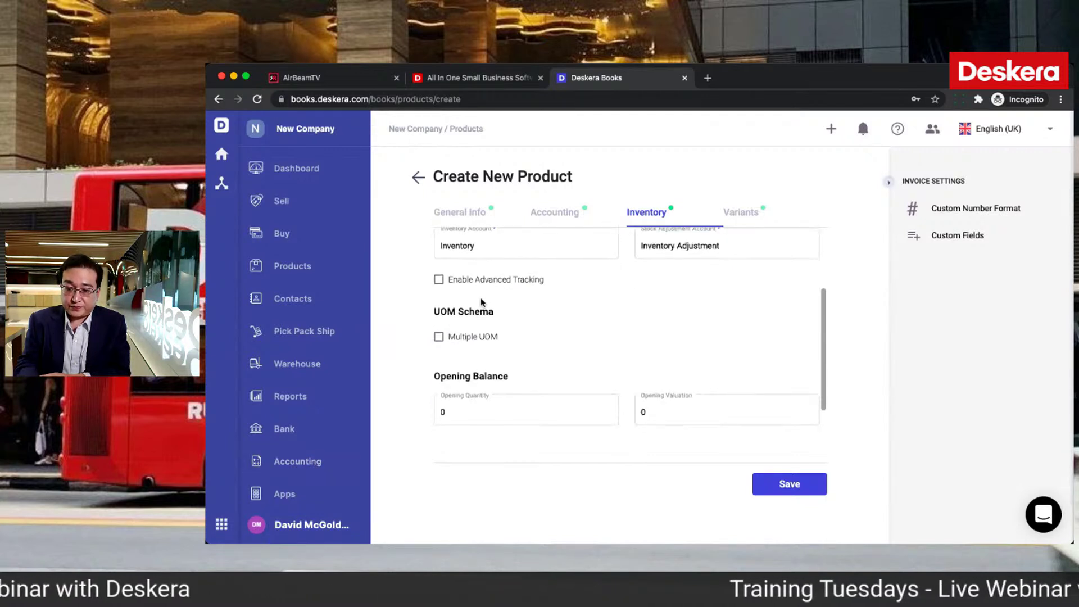
pyautogui.click(439, 280)
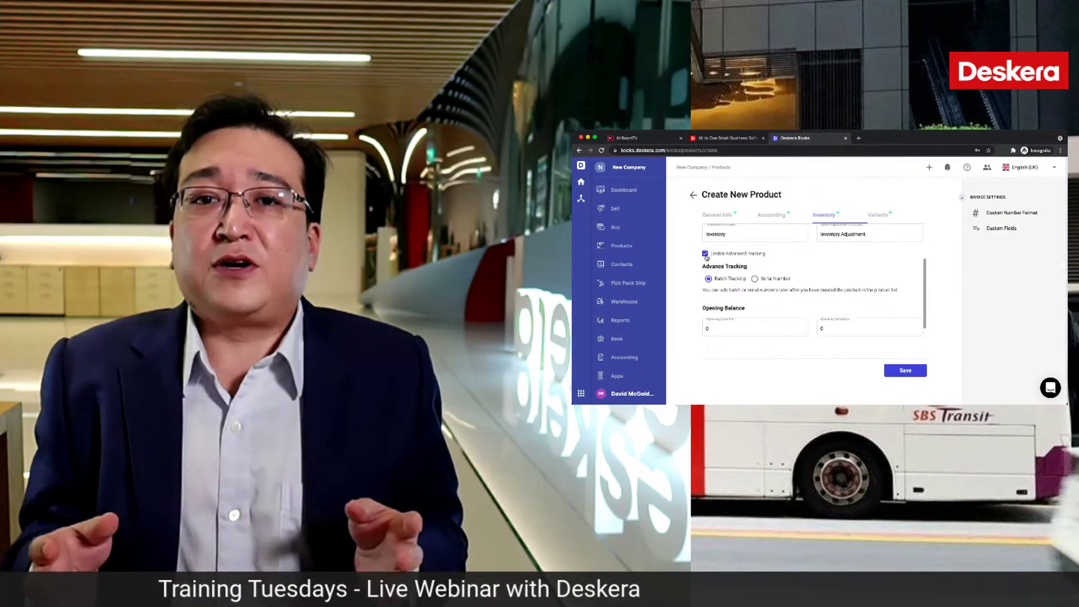
pyautogui.click(705, 255)
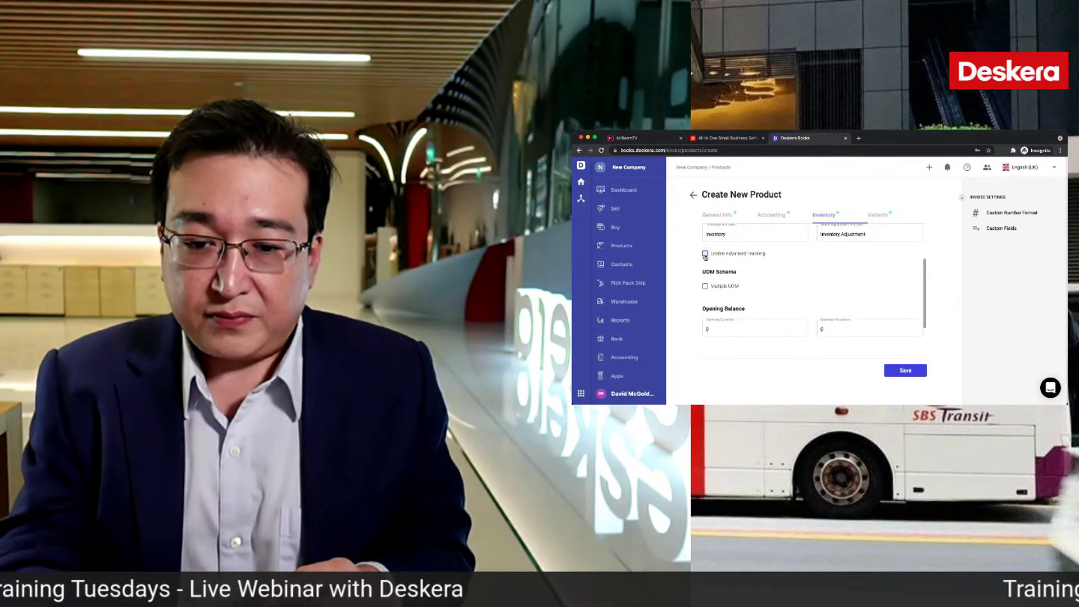
pyautogui.click(755, 328)
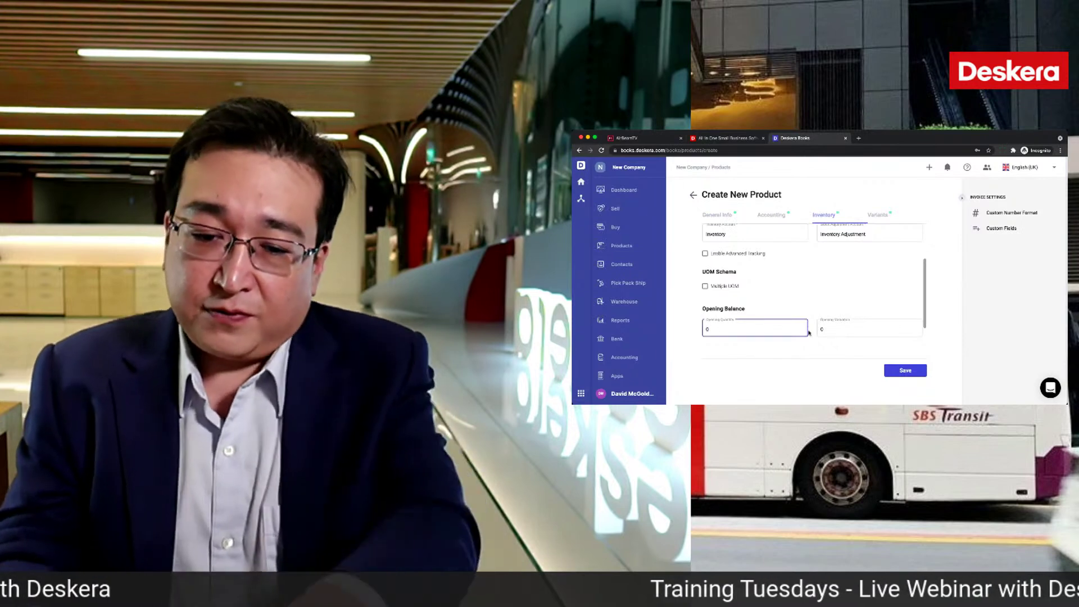
pyautogui.write('10')
pyautogui.click(820, 328)
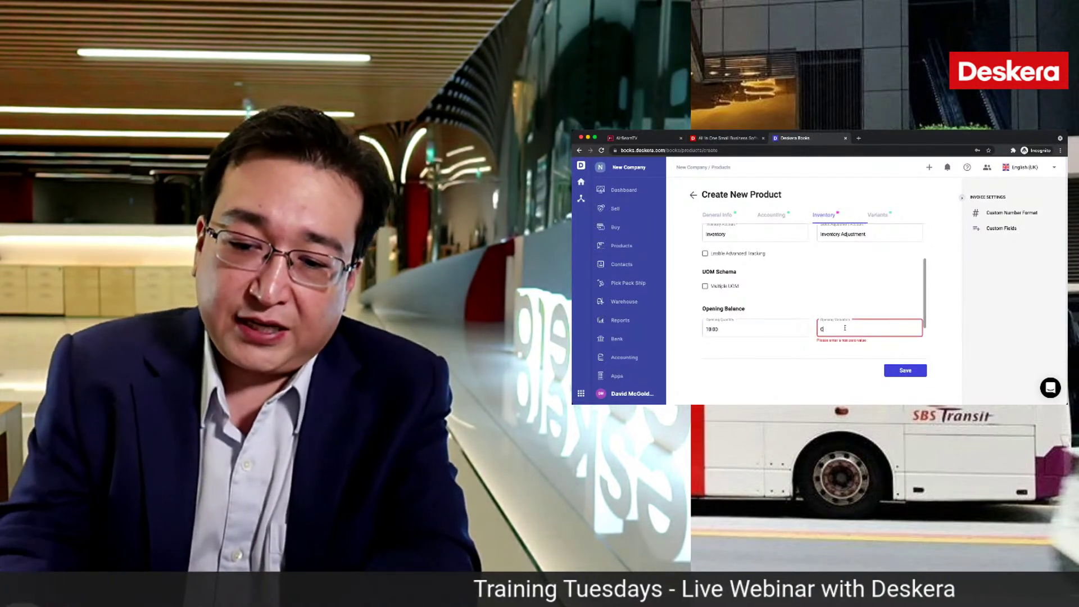
pyautogui.write('120')
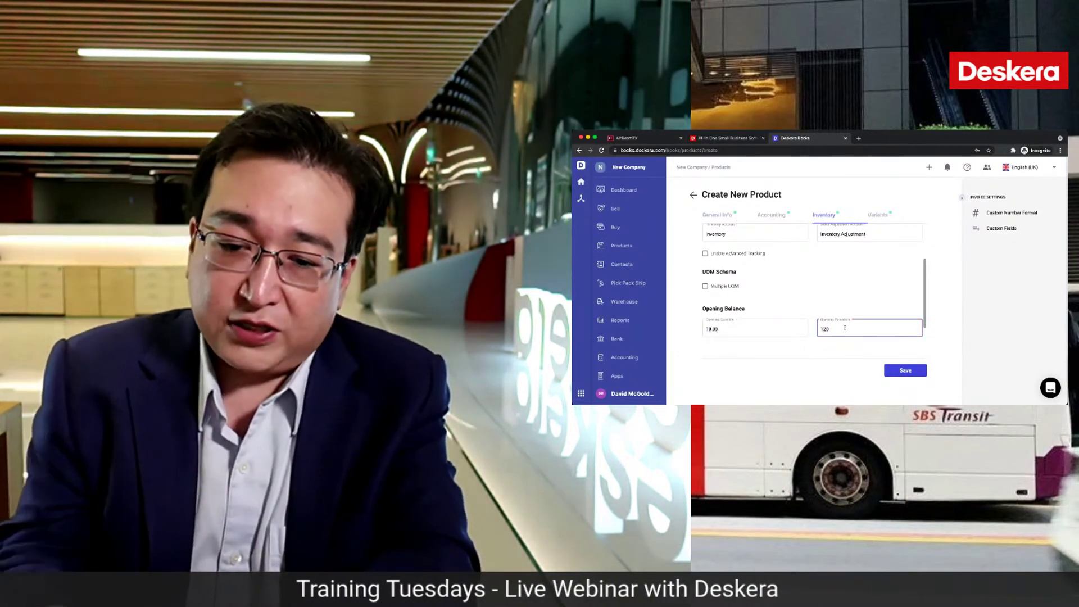
pyautogui.write('0')
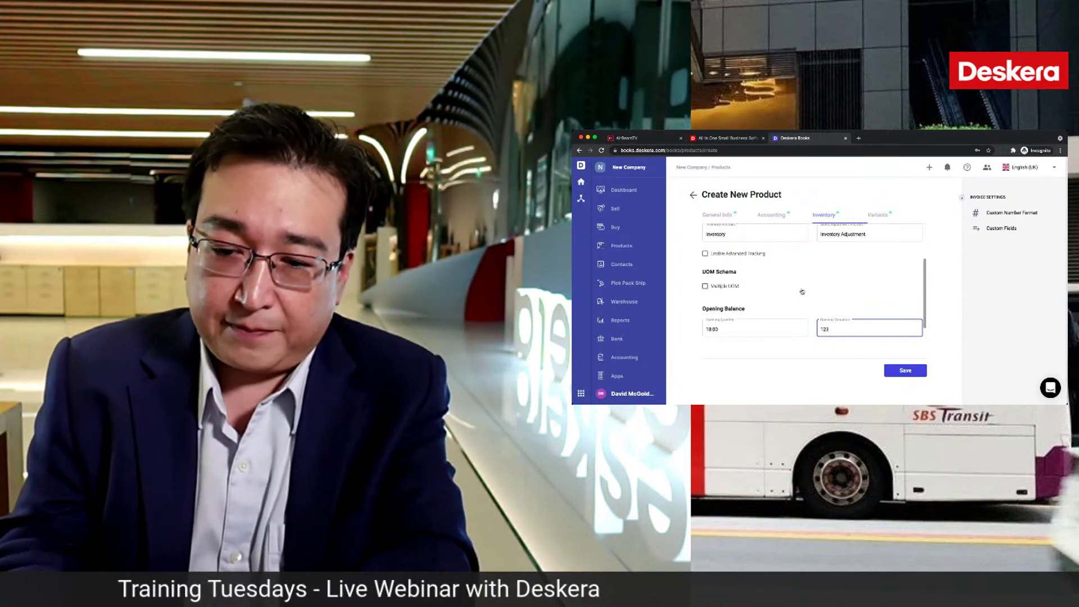
pyautogui.write('33')
pyautogui.click(800, 291)
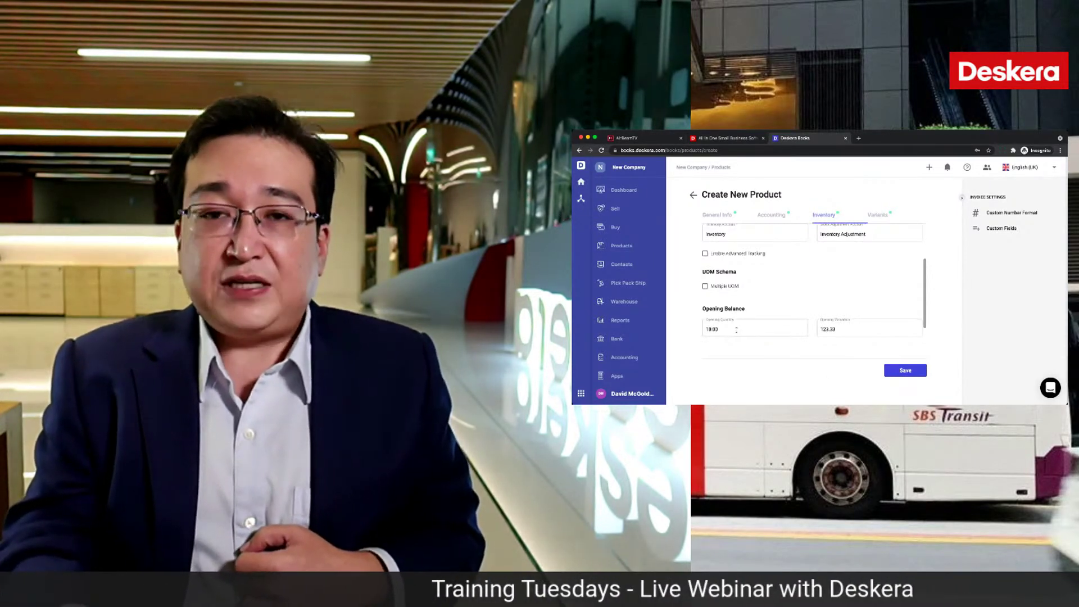
pyautogui.click(735, 329)
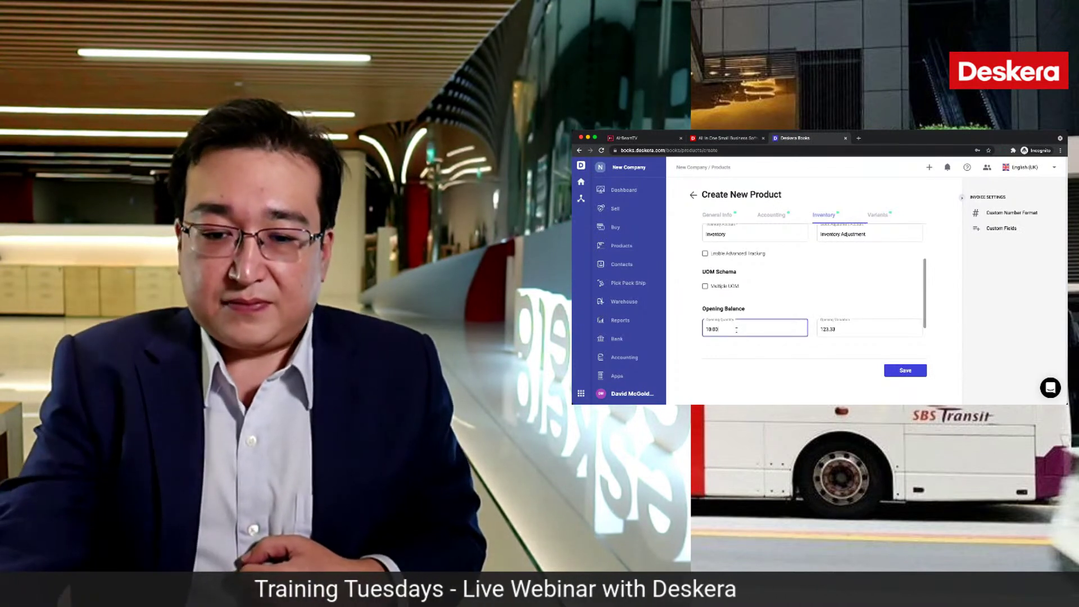
pyautogui.press('BackSpace')
pyautogui.write('0')
pyautogui.click(836, 330)
pyautogui.press('BackSpace')
pyautogui.press('BackSpace')
pyautogui.press('BackSpace')
pyautogui.write('0')
pyautogui.scroll(1, 813, 301)
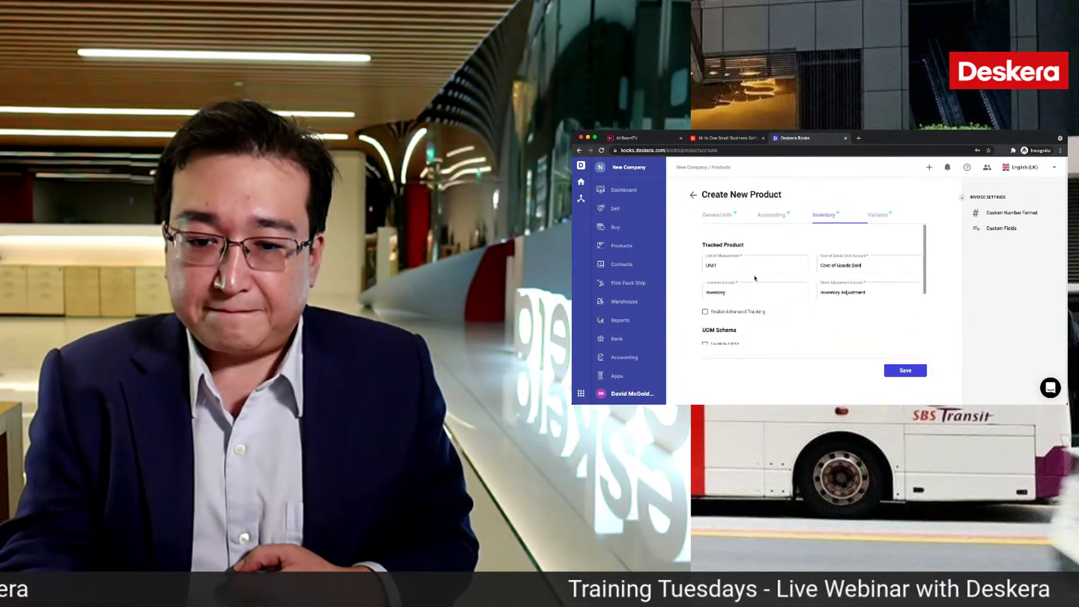
# Step: Set the unit of measurement to PIECES and tick 'This product has multiple variants'
pyautogui.click(736, 264)
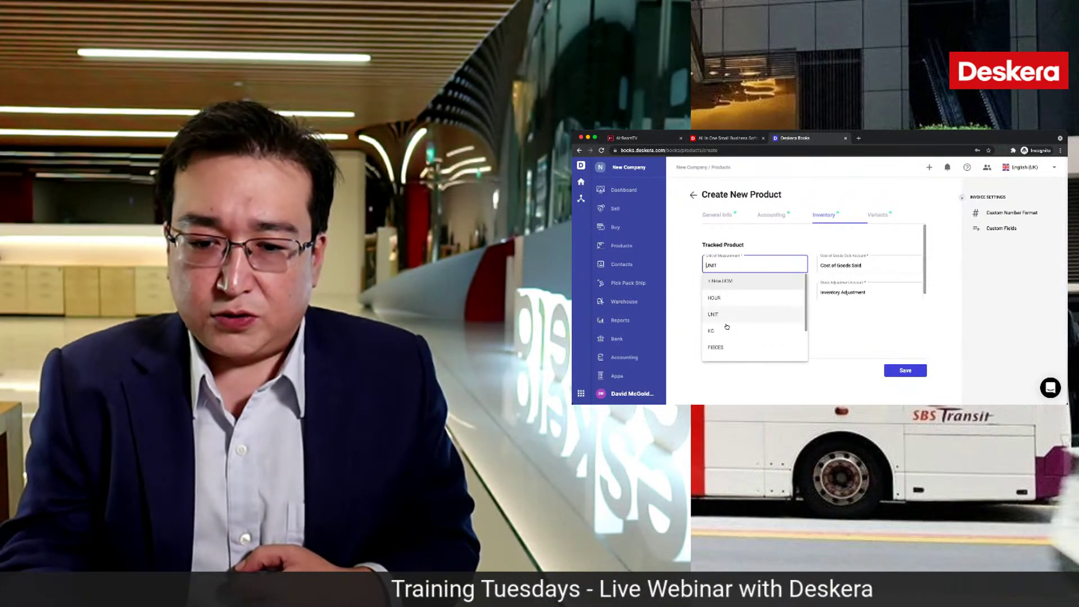
pyautogui.click(715, 347)
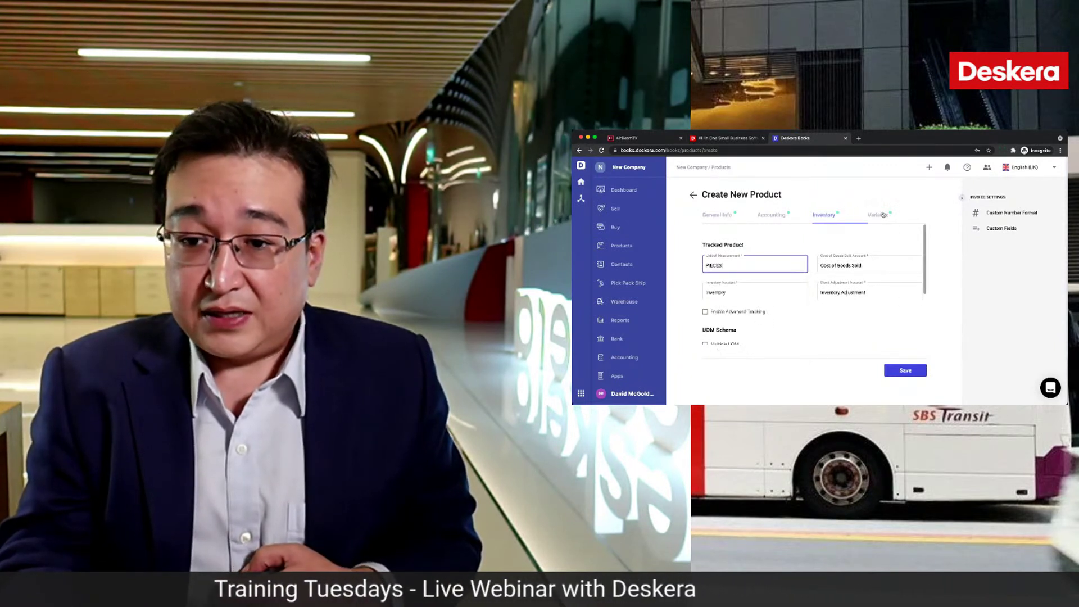
pyautogui.click(879, 214)
pyautogui.click(768, 241)
pyautogui.click(743, 275)
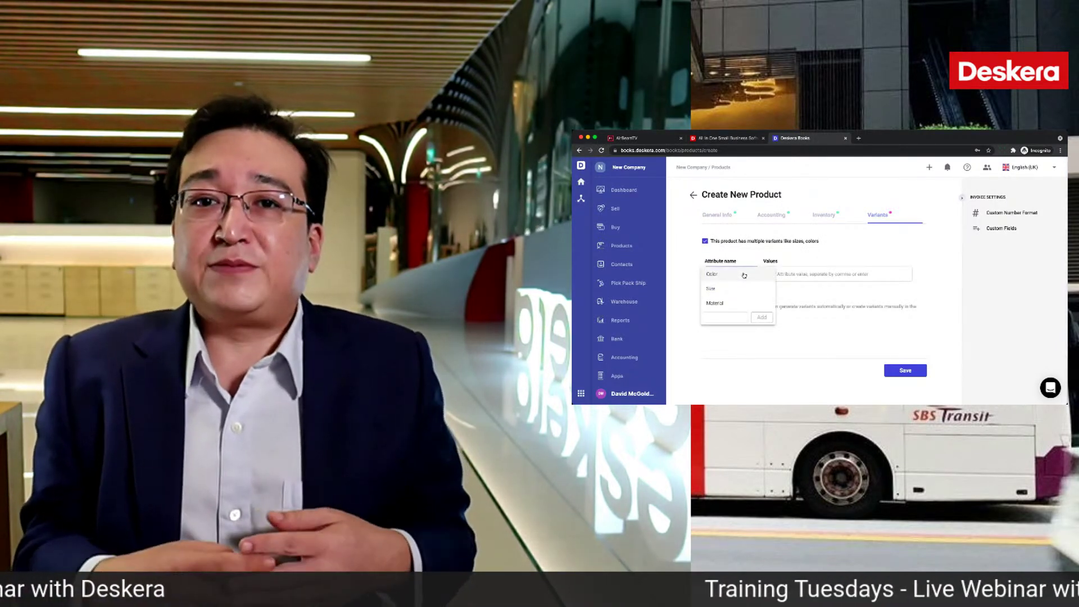
# Step: Add a Color attribute with the values Blue, Red and Black
pyautogui.click(744, 275)
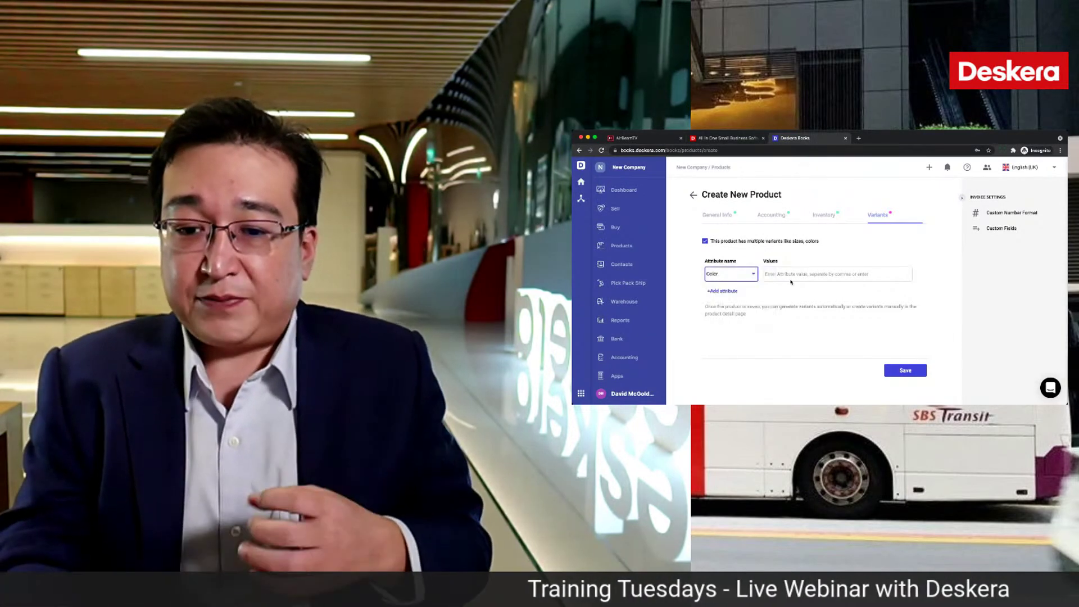
pyautogui.click(793, 273)
pyautogui.write('Bl')
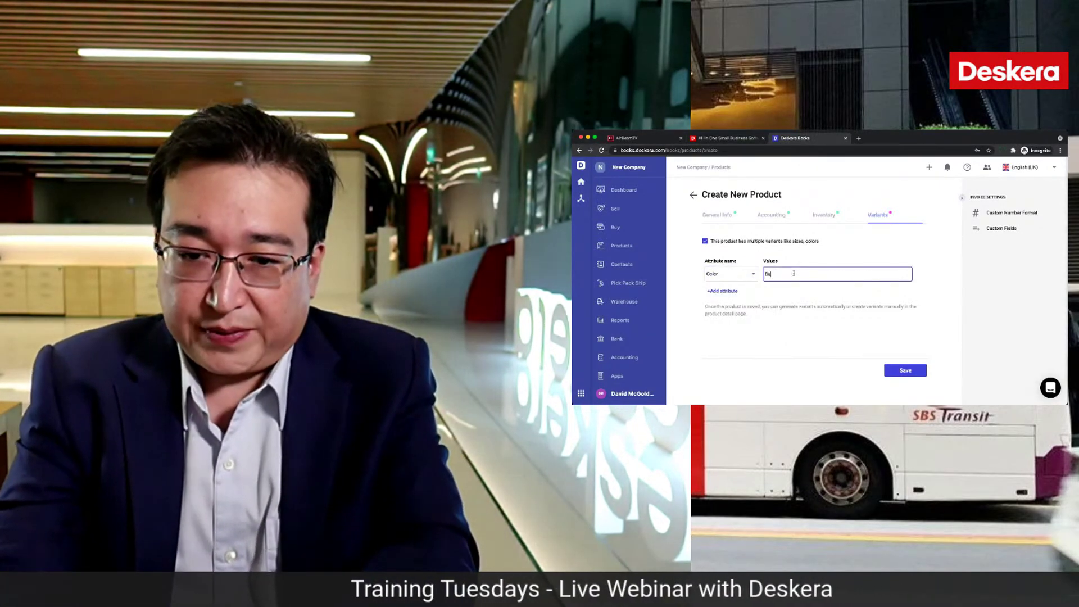
pyautogui.write('ue')
pyautogui.press('Return')
pyautogui.write('Red')
pyautogui.press('Return')
pyautogui.write('B')
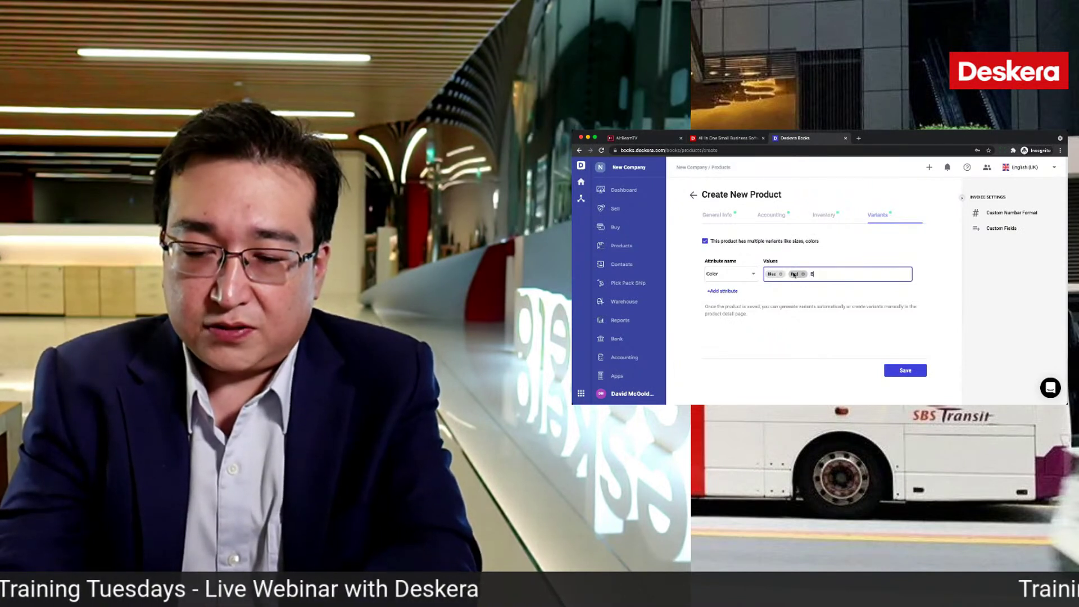
pyautogui.write('lack')
pyautogui.press('Return')
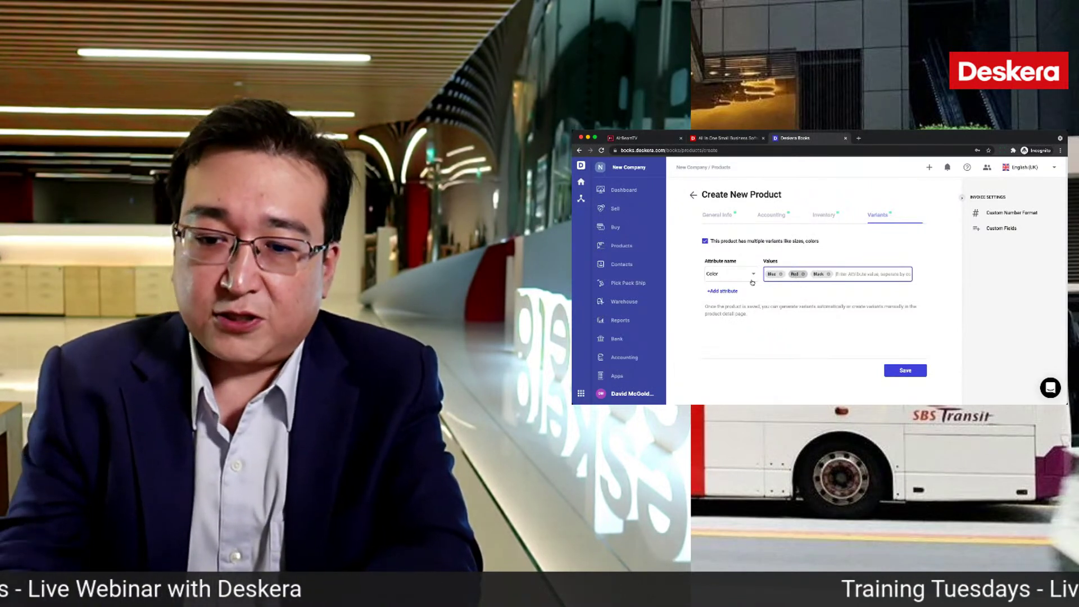
# Step: Add a Size attribute with the values Large, Medium and Small
pyautogui.click(730, 291)
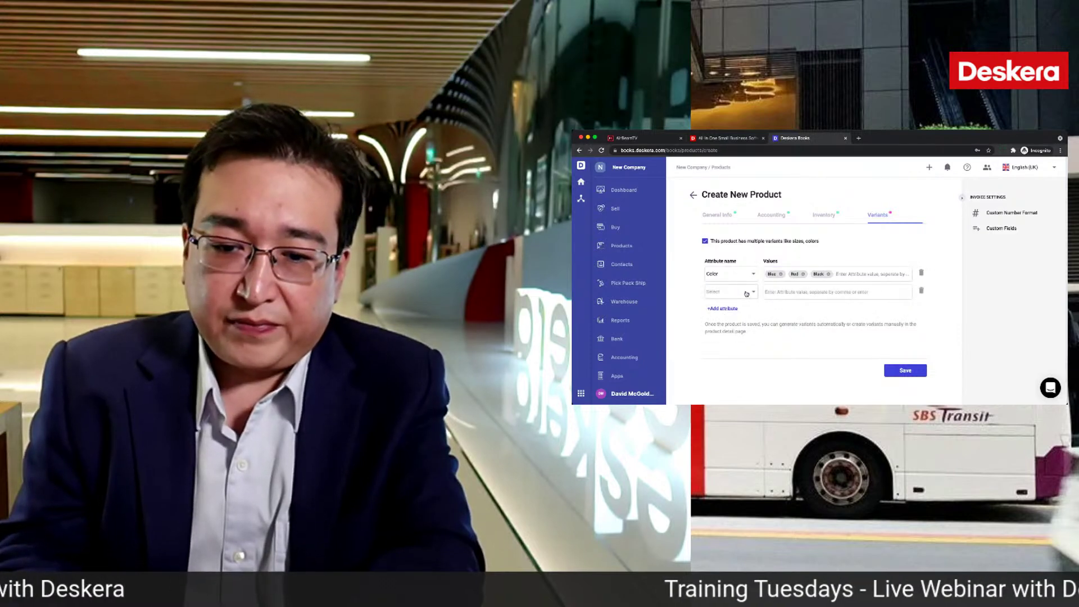
pyautogui.click(729, 291)
pyautogui.click(739, 305)
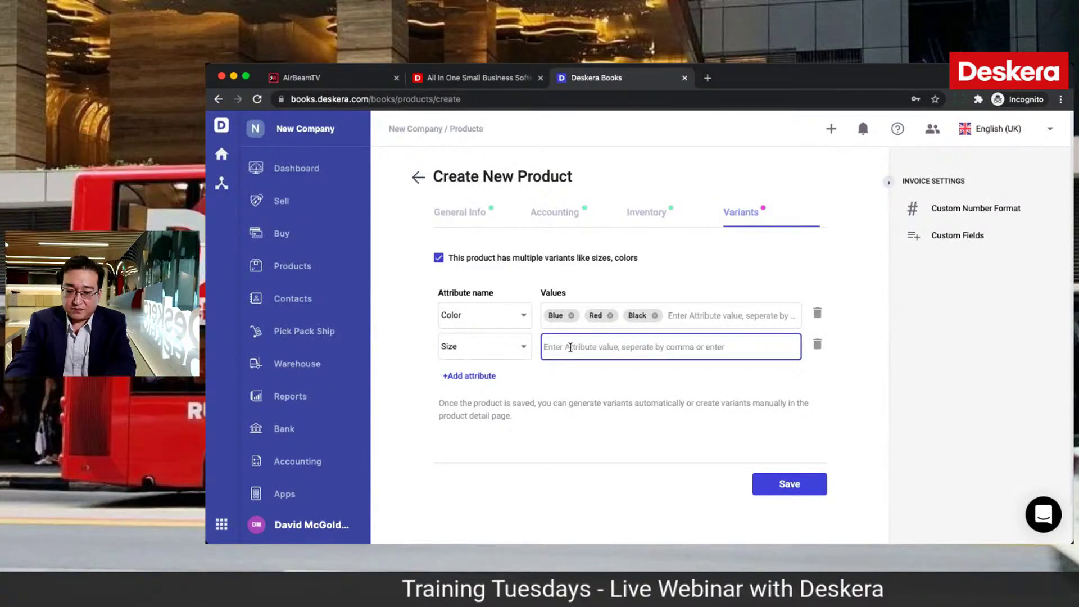
pyautogui.write('Large')
pyautogui.press('Return')
pyautogui.write('Medium')
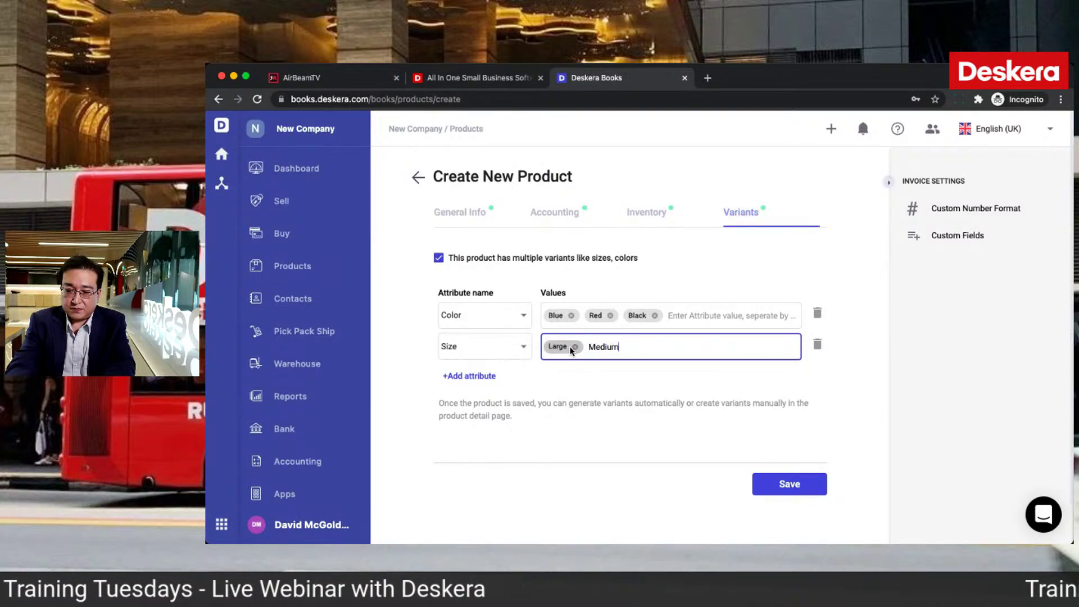
pyautogui.press('Return')
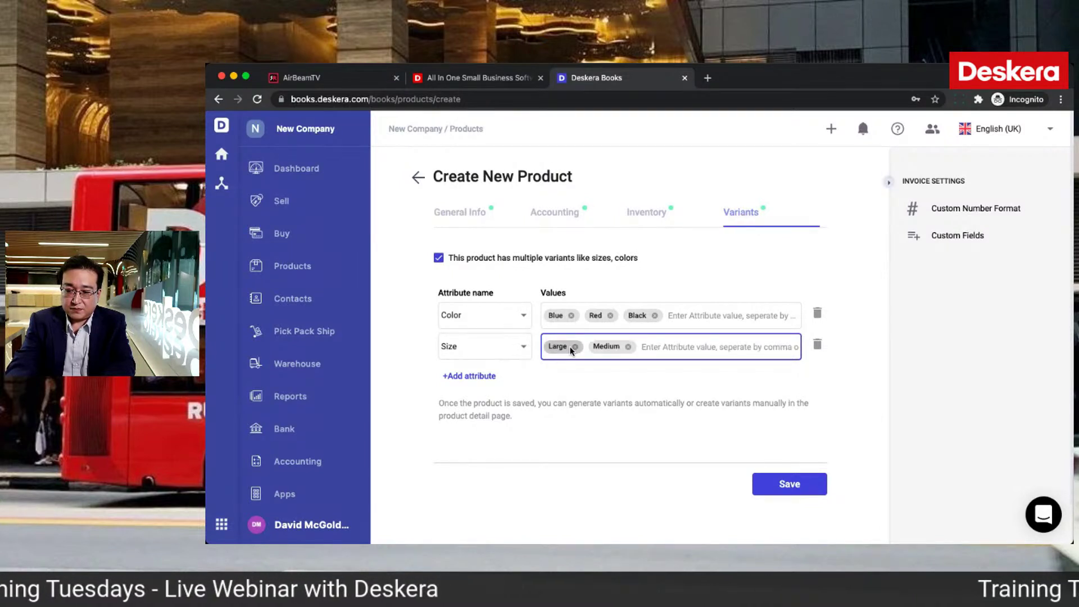
pyautogui.write('Smal')
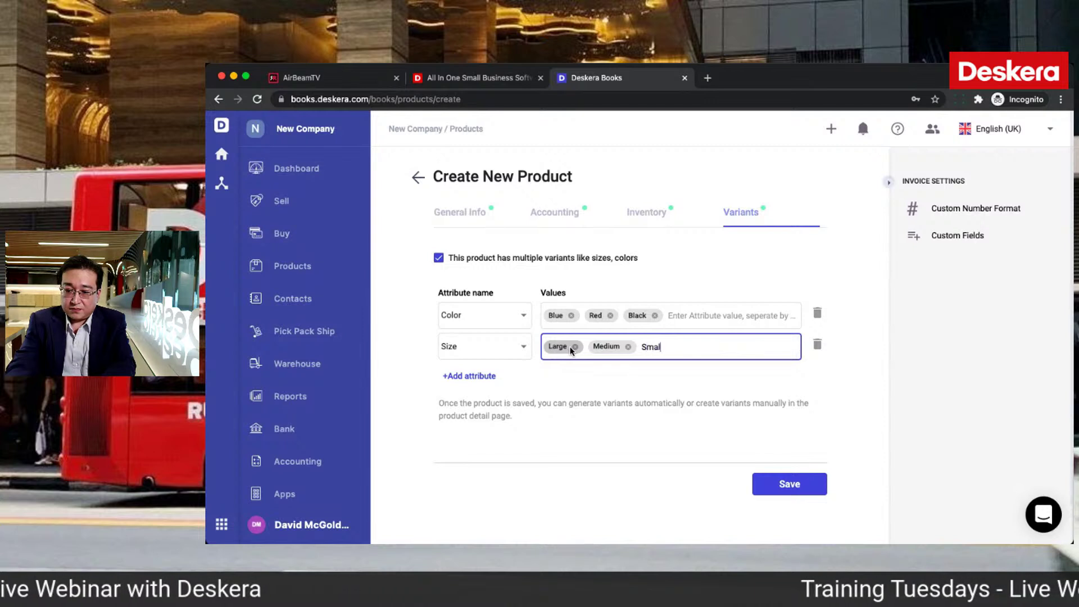
pyautogui.write('l')
pyautogui.press('Return')
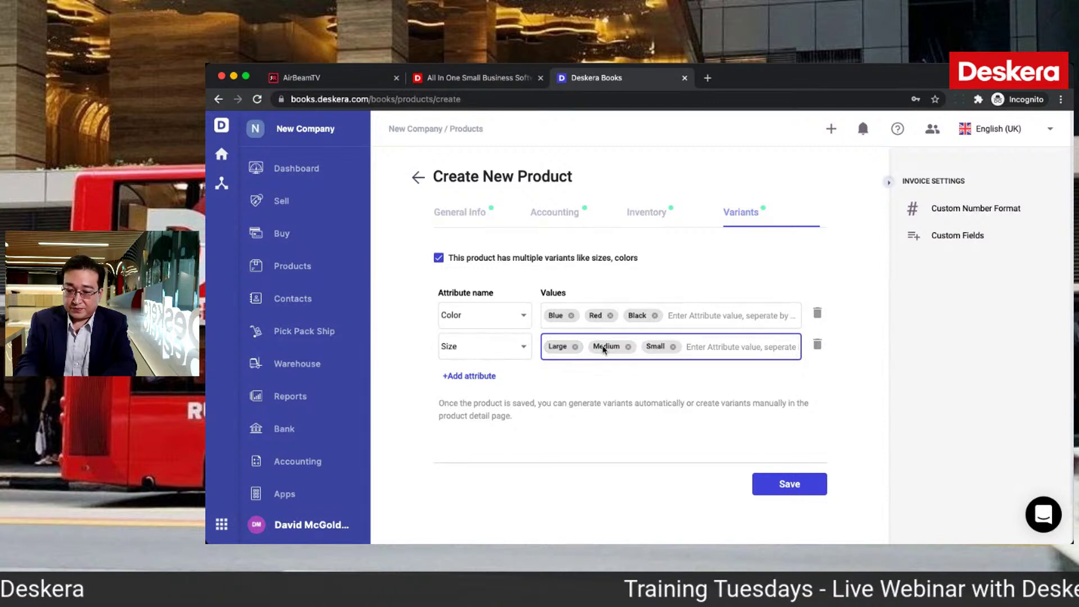
# Step: Remove the empty third attribute row and save the Shirts product
pyautogui.click(465, 376)
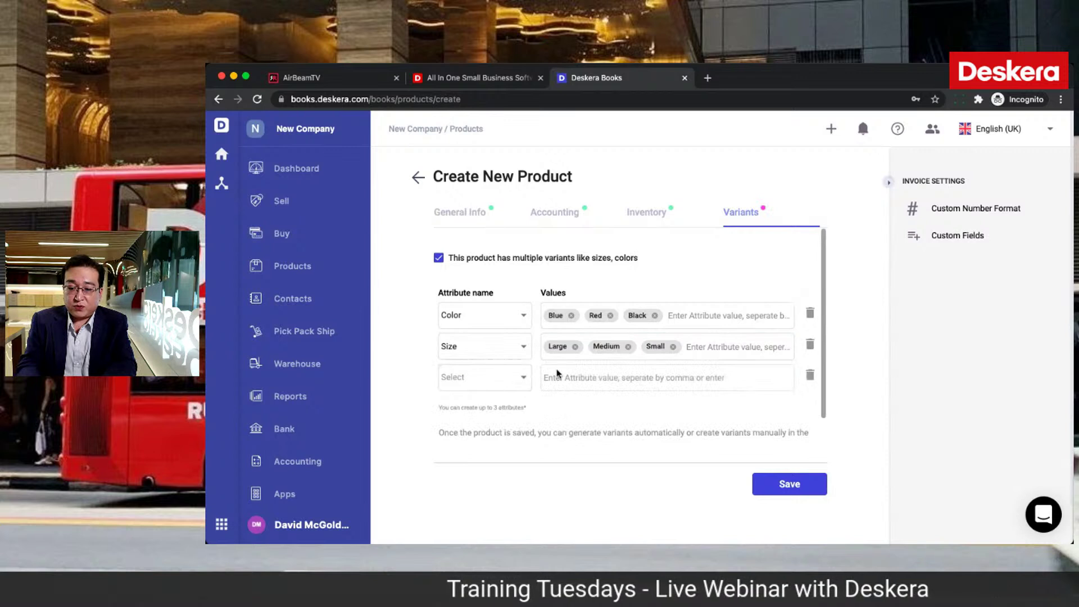
pyautogui.click(522, 379)
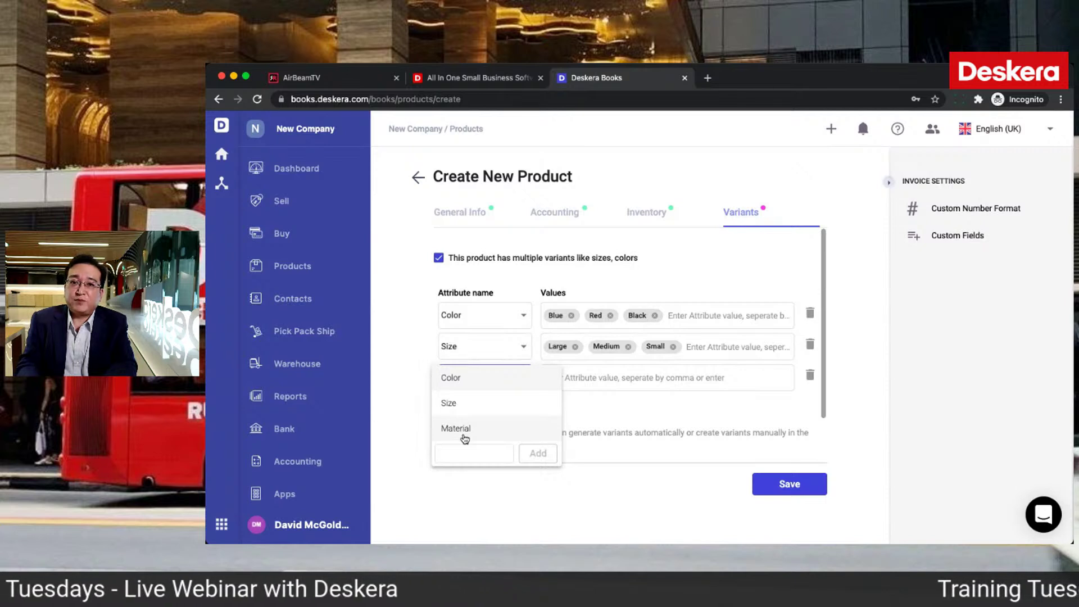
pyautogui.click(816, 379)
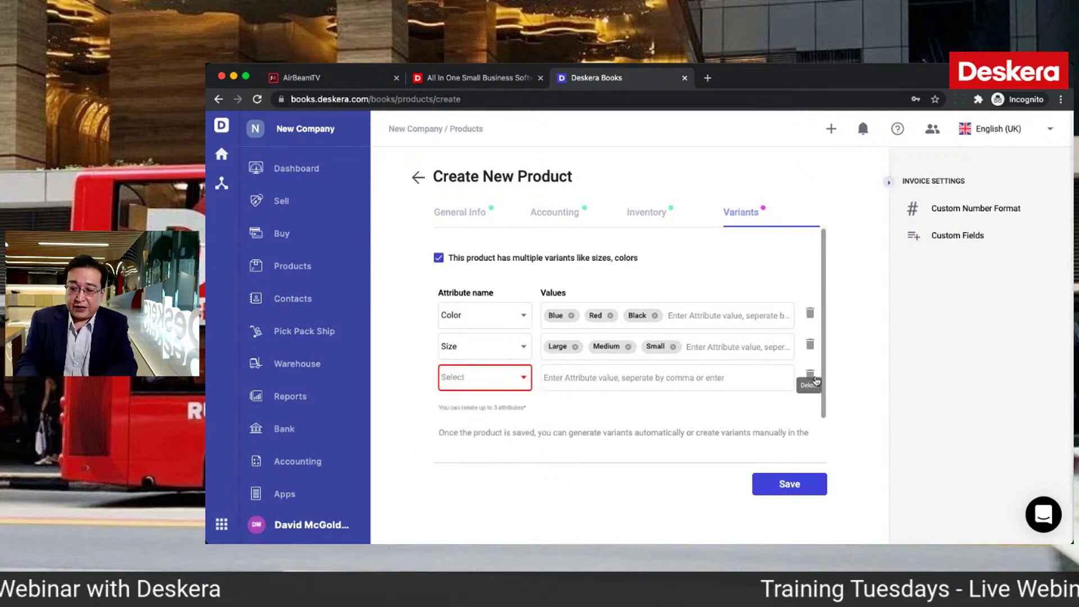
pyautogui.click(815, 379)
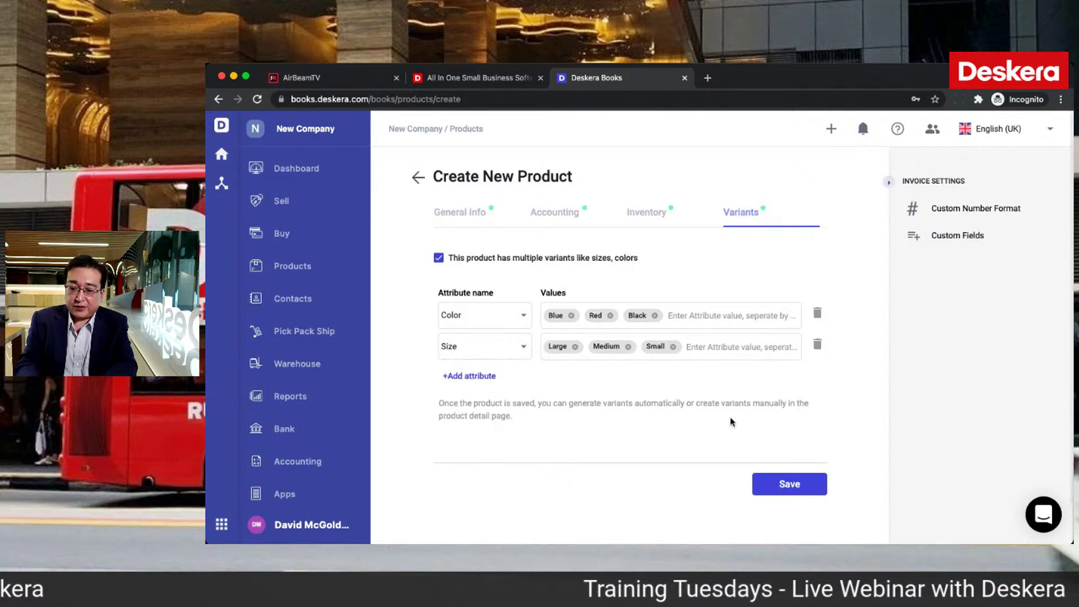
pyautogui.click(785, 485)
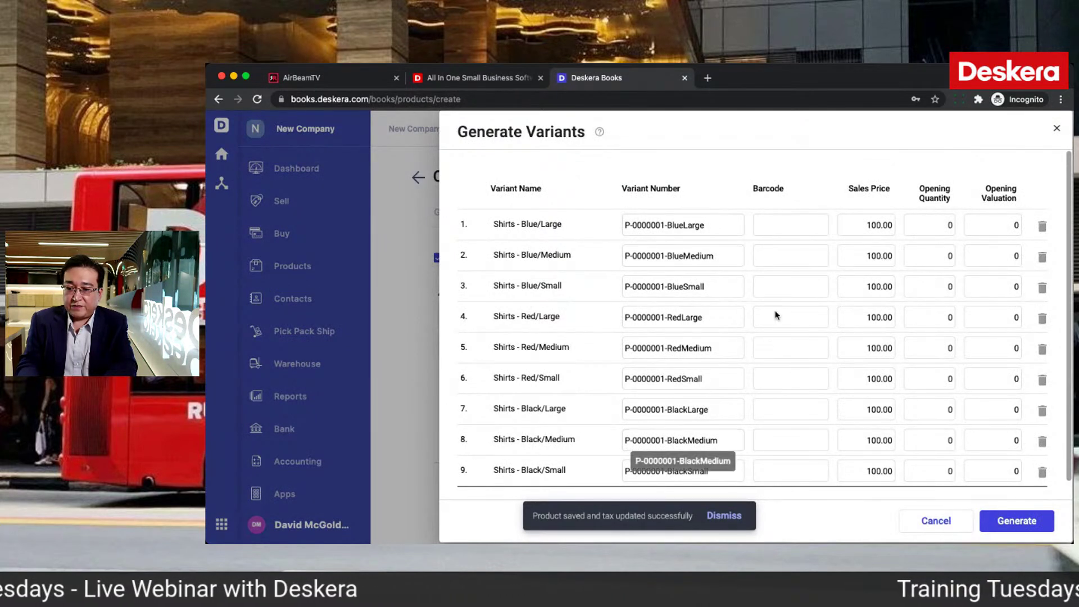
# Step: Change the Red/Medium variant's sales price from 100.00 to 120.00 and generate all nine variants
pyautogui.click(945, 226)
pyautogui.click(875, 225)
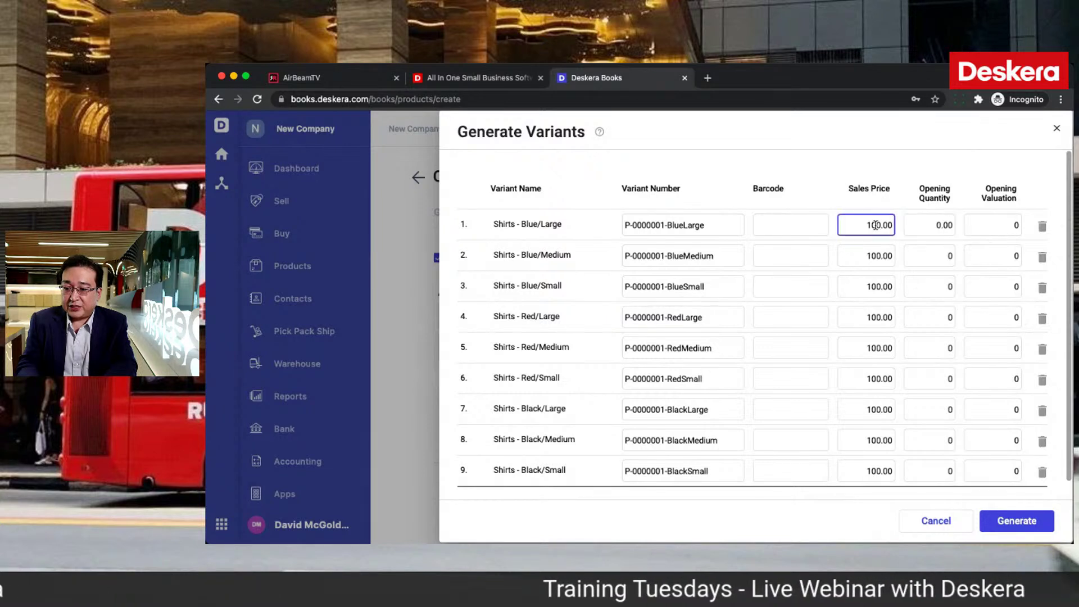
pyautogui.scroll(-1, 880, 370)
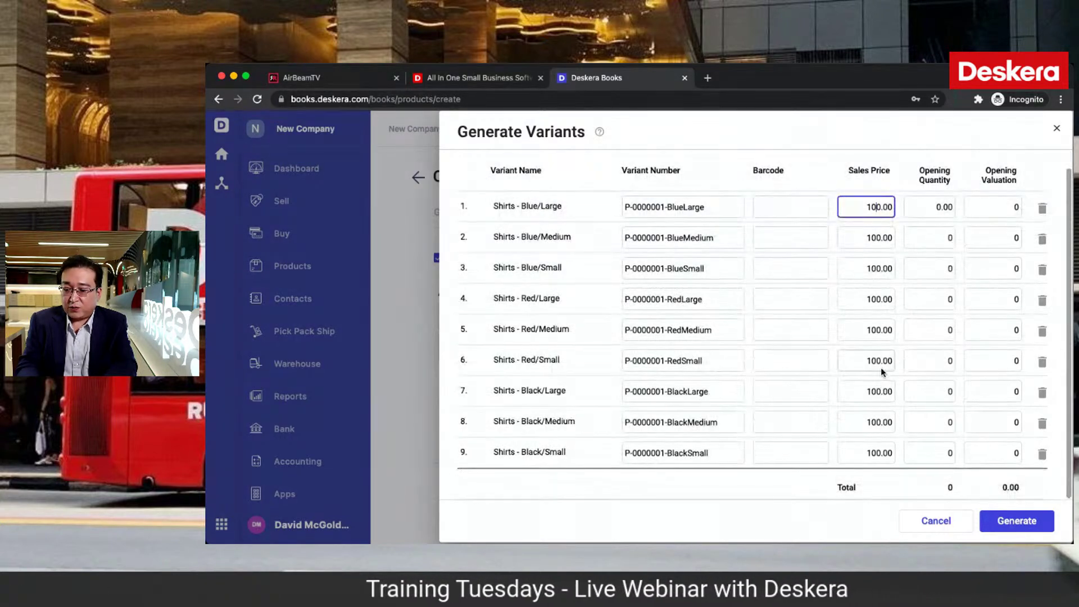
pyautogui.scroll(1, 879, 372)
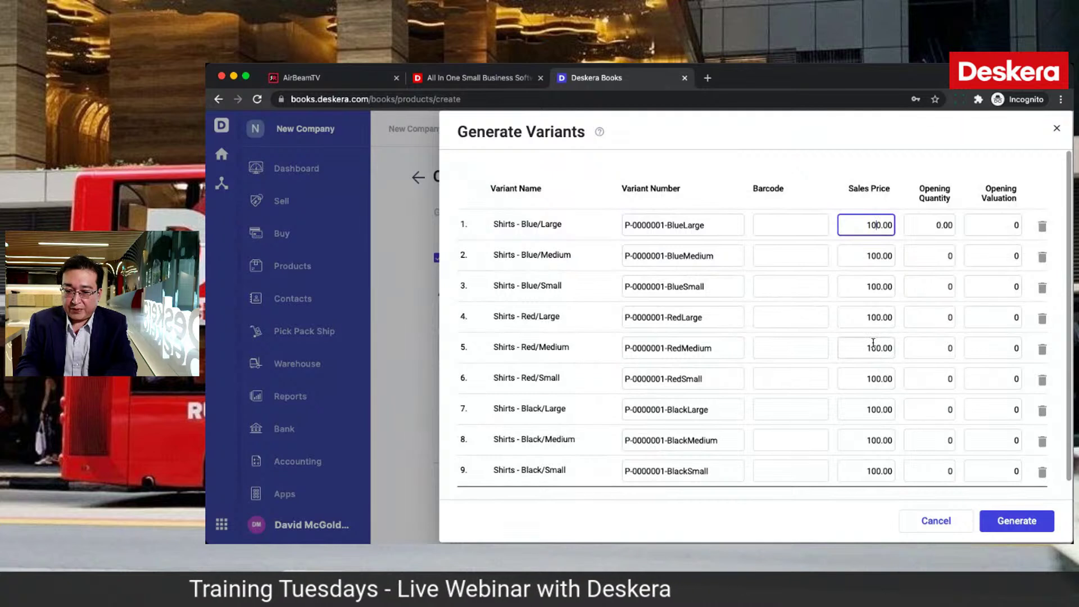
pyautogui.click(876, 349)
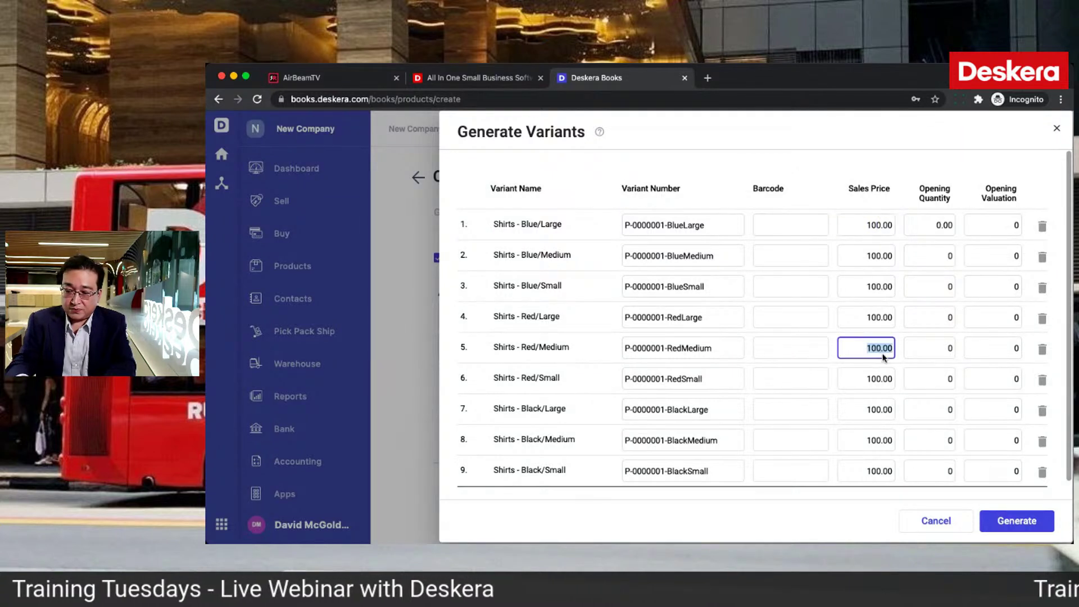
pyautogui.click(874, 347)
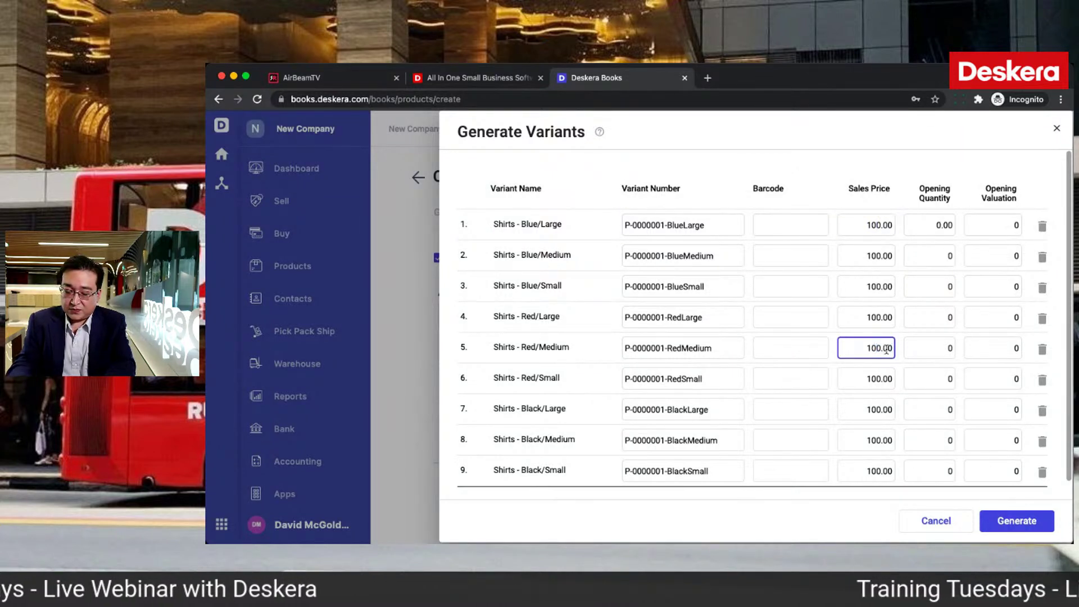
pyautogui.press('BackSpace')
pyautogui.write('2')
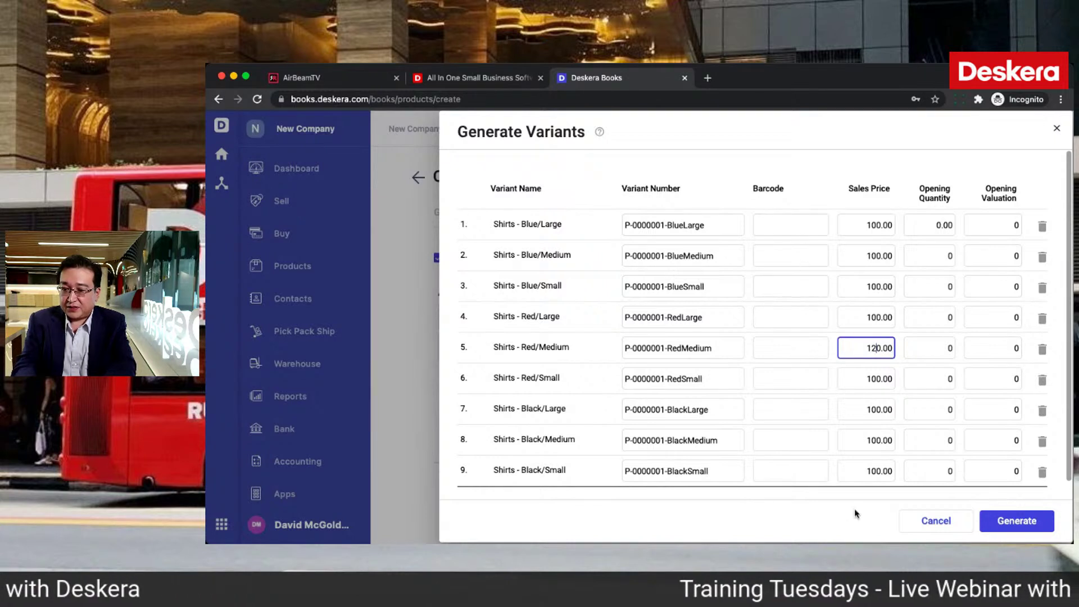
pyautogui.scroll(-1, 913, 436)
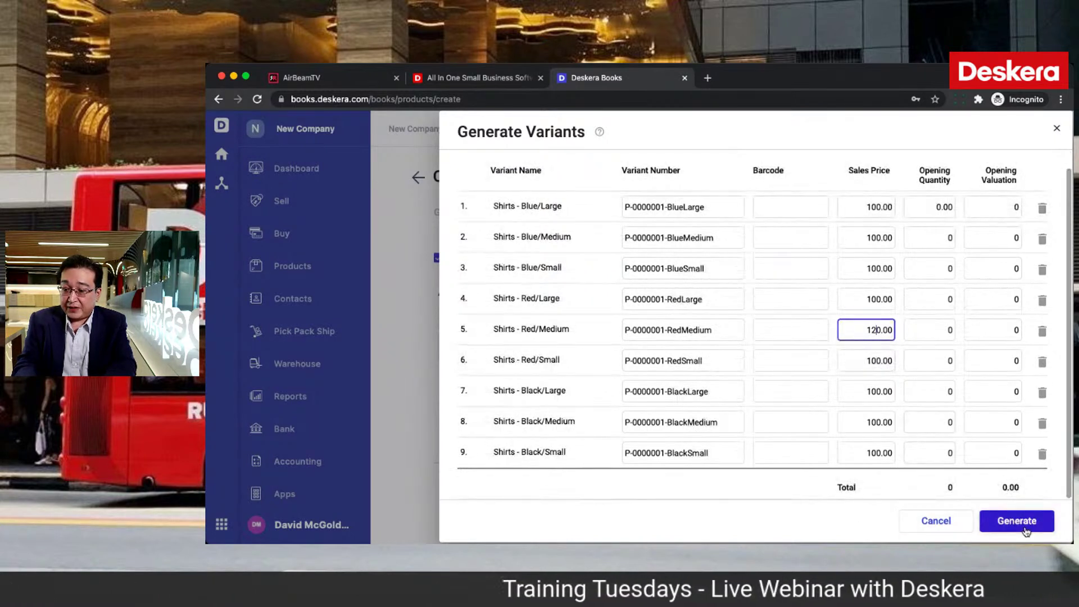
pyautogui.click(1025, 528)
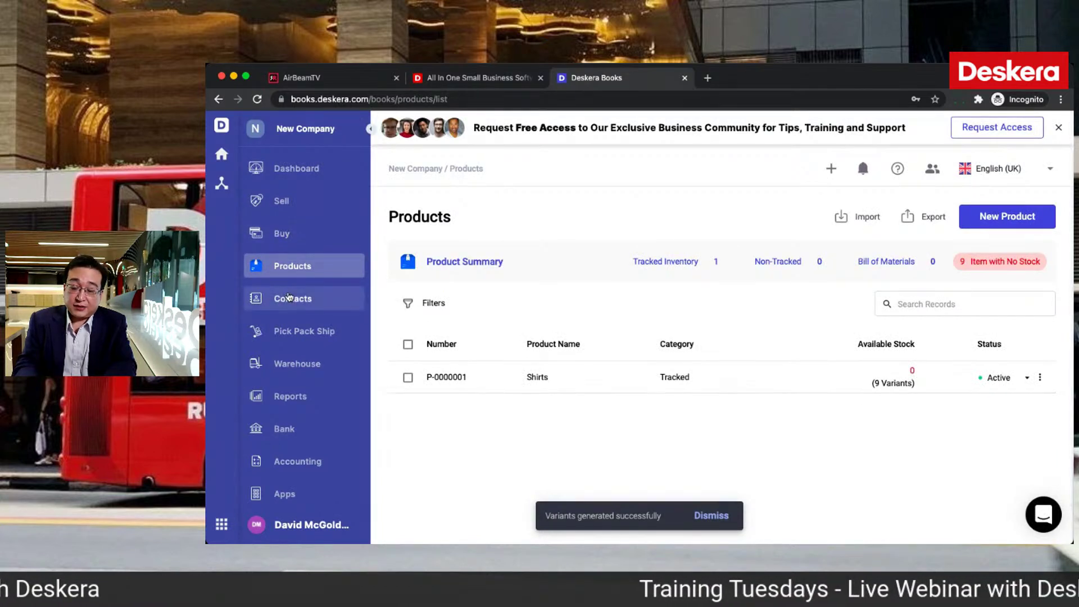
# Step: Go to the Contacts list
pyautogui.click(290, 298)
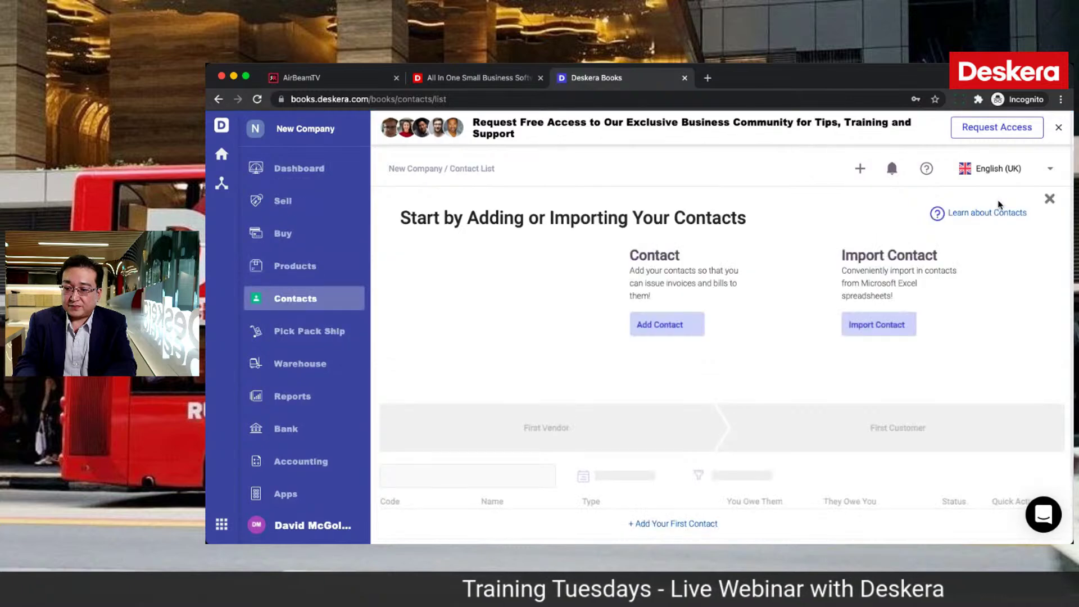
# Step: Add an individual customer contact by name, check its Accounting and Address tabs, and save it
pyautogui.click(688, 326)
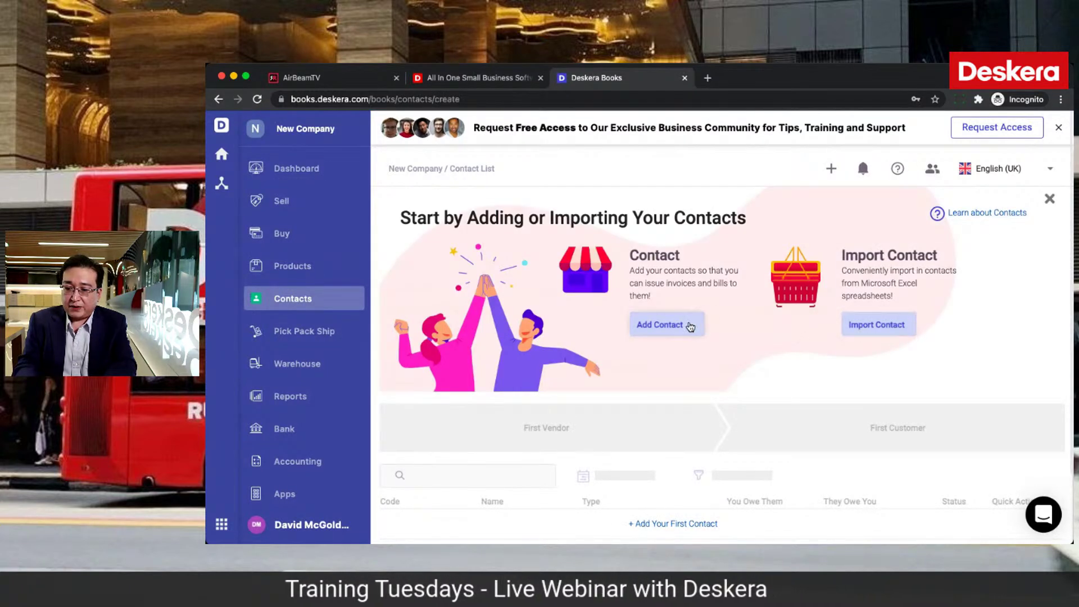
pyautogui.click(534, 329)
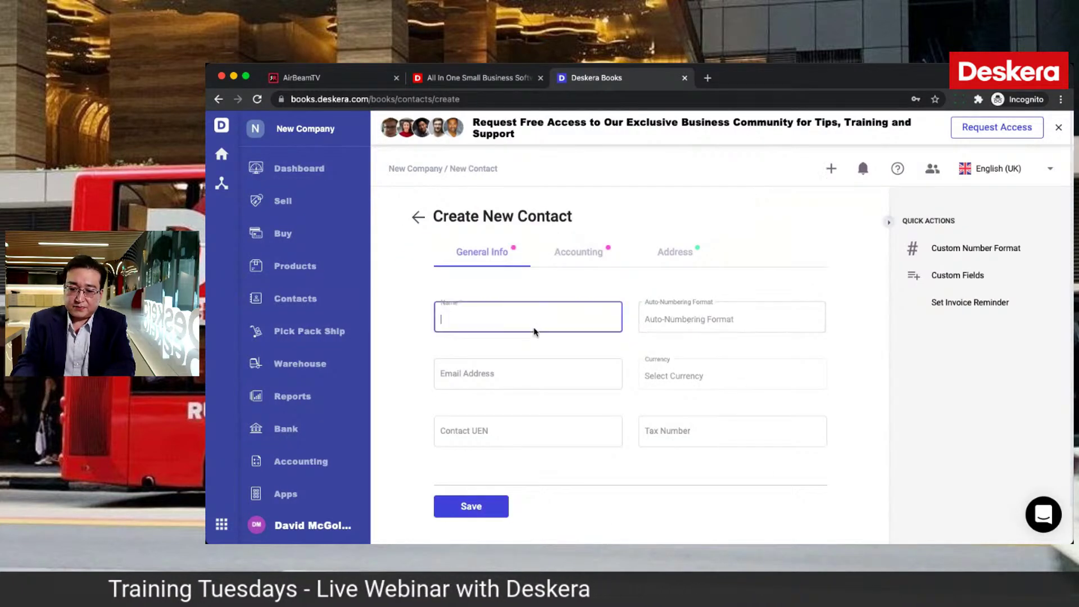
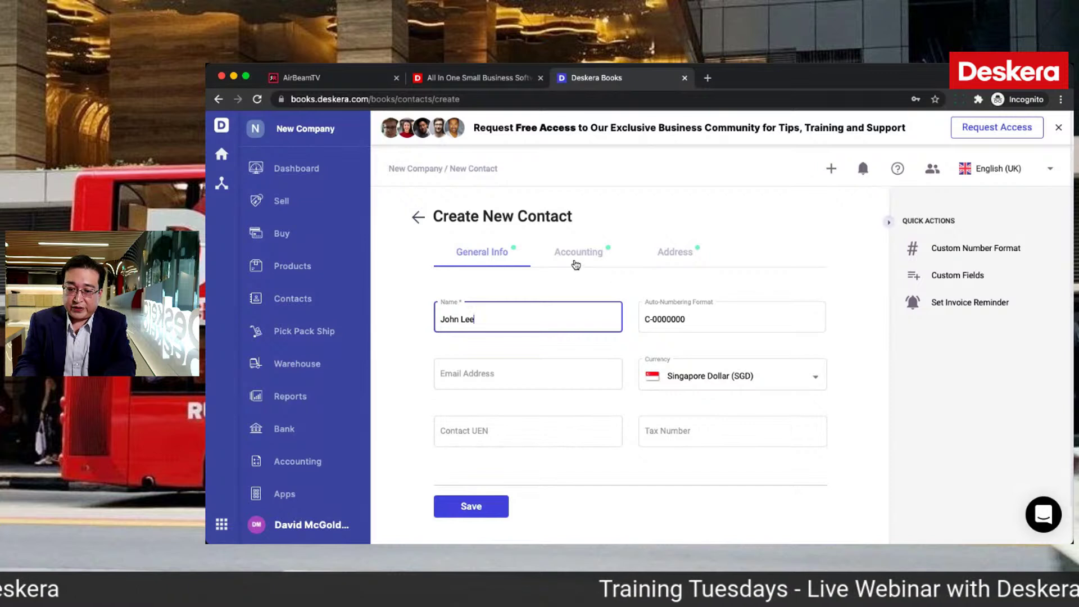
pyautogui.click(576, 263)
pyautogui.click(657, 258)
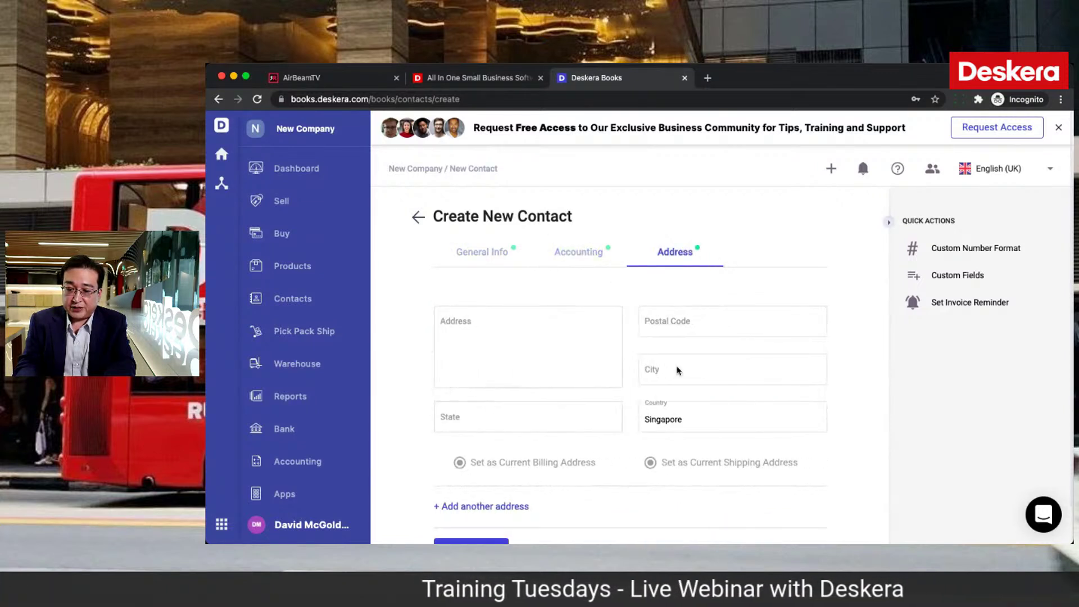
pyautogui.scroll(-1, 596, 456)
pyautogui.click(464, 512)
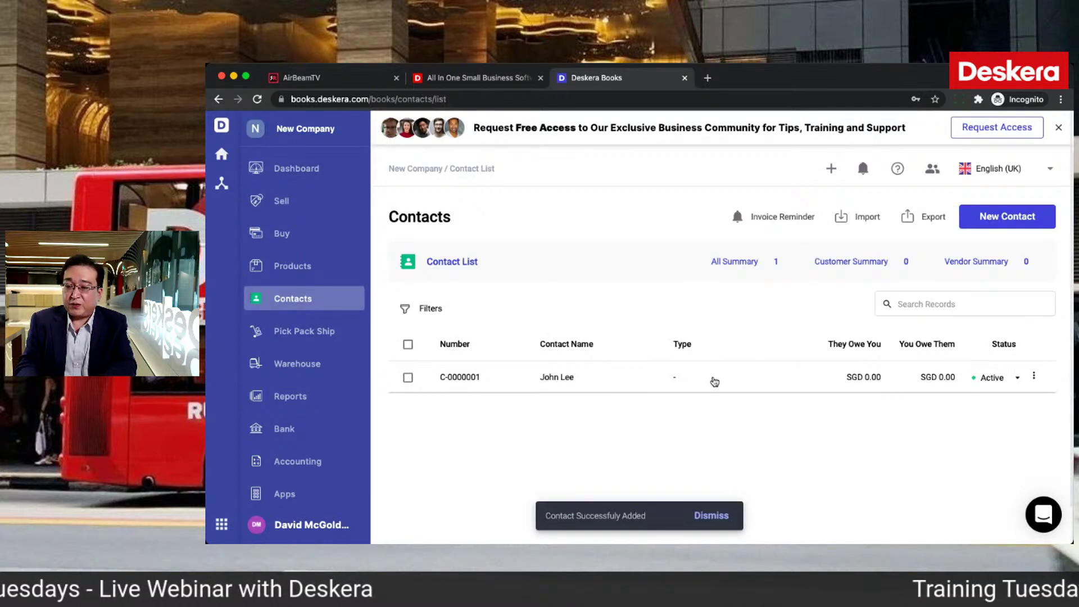
pyautogui.click(1018, 221)
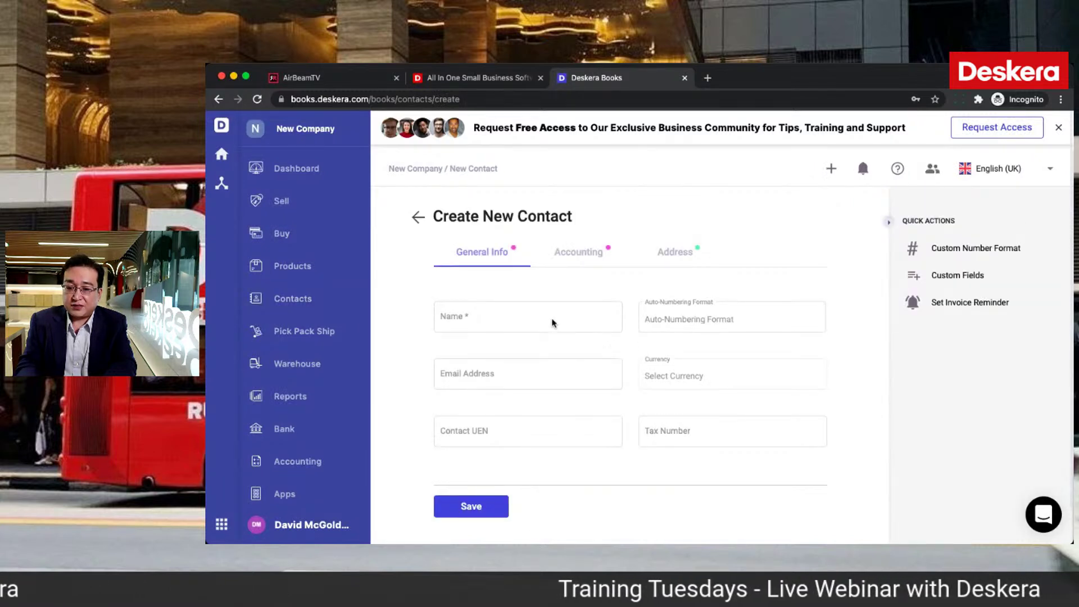
pyautogui.click(553, 321)
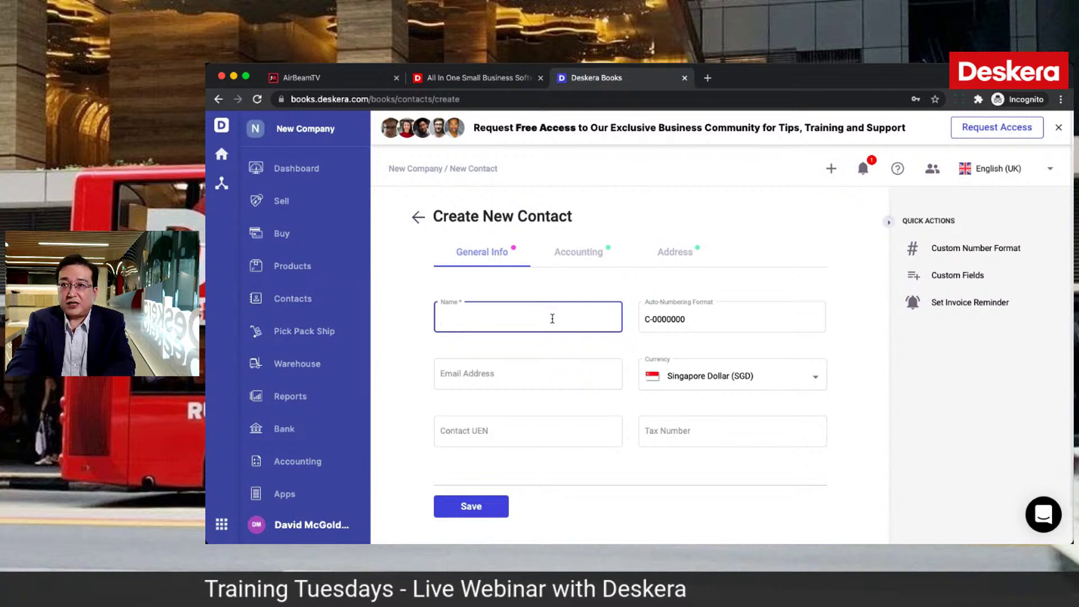
pyautogui.write('T-Shirts')
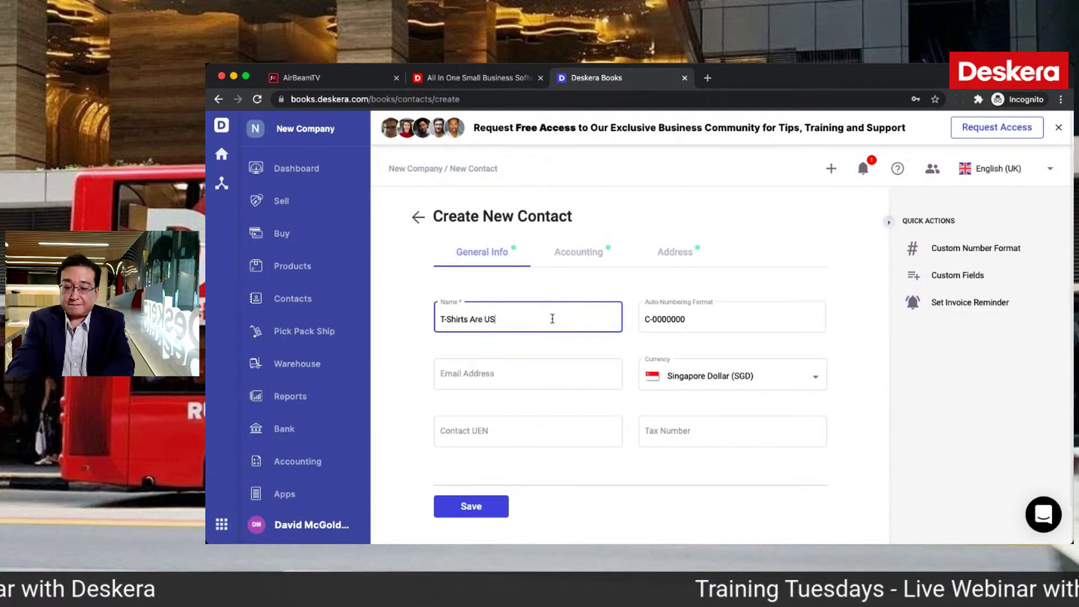
pyautogui.write(' Are Us')
pyautogui.click(662, 252)
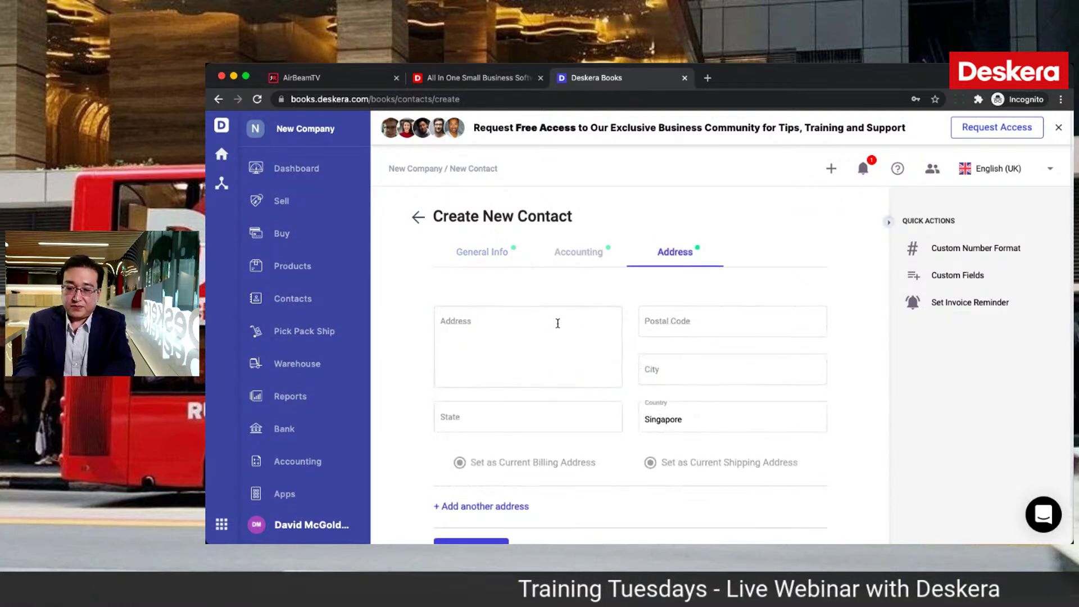
pyautogui.click(552, 328)
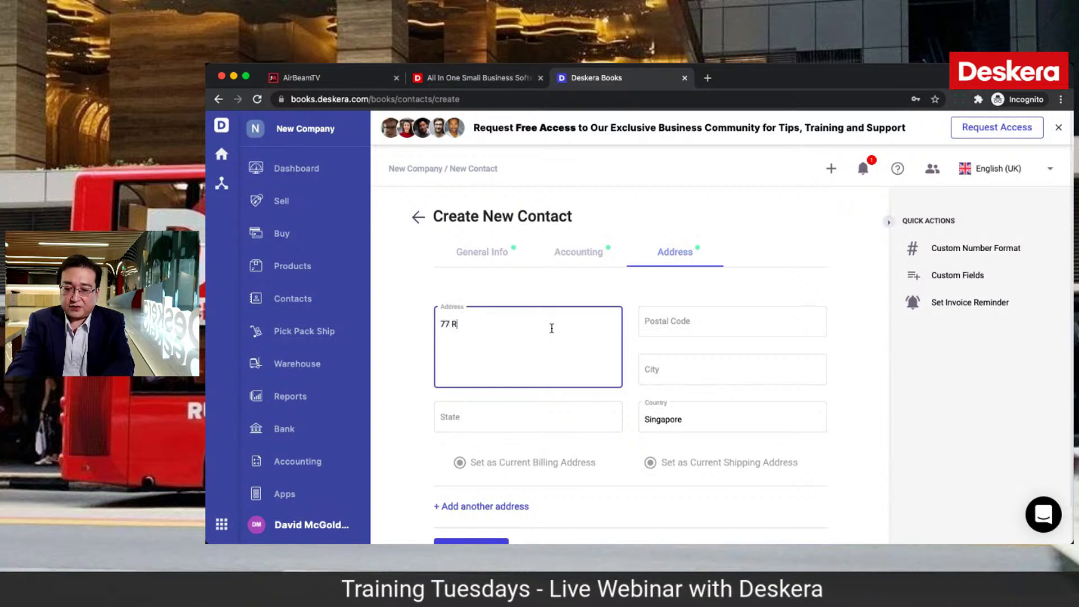
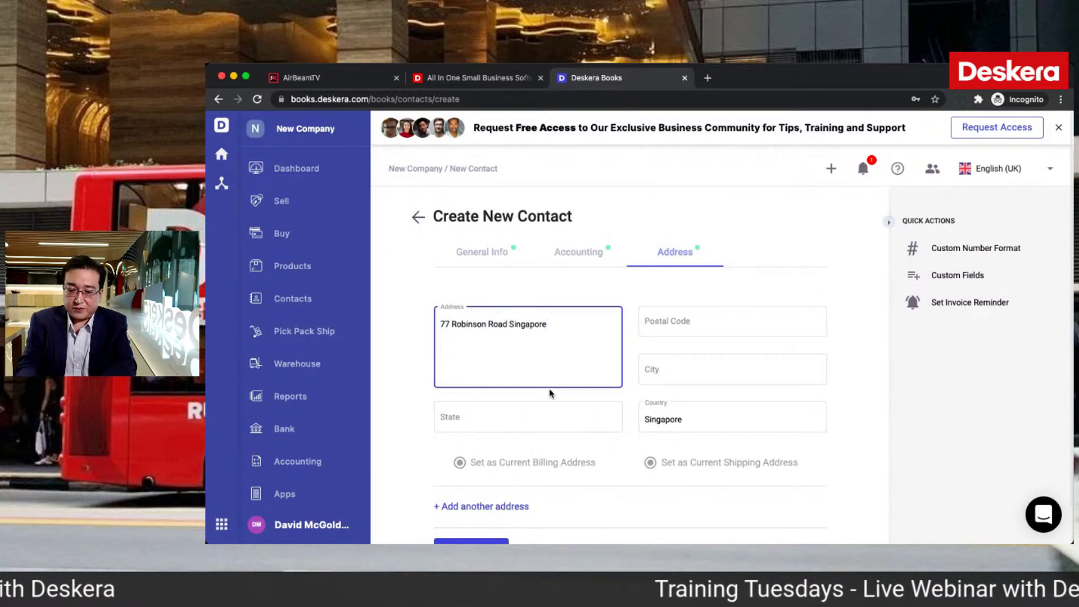
pyautogui.click(545, 397)
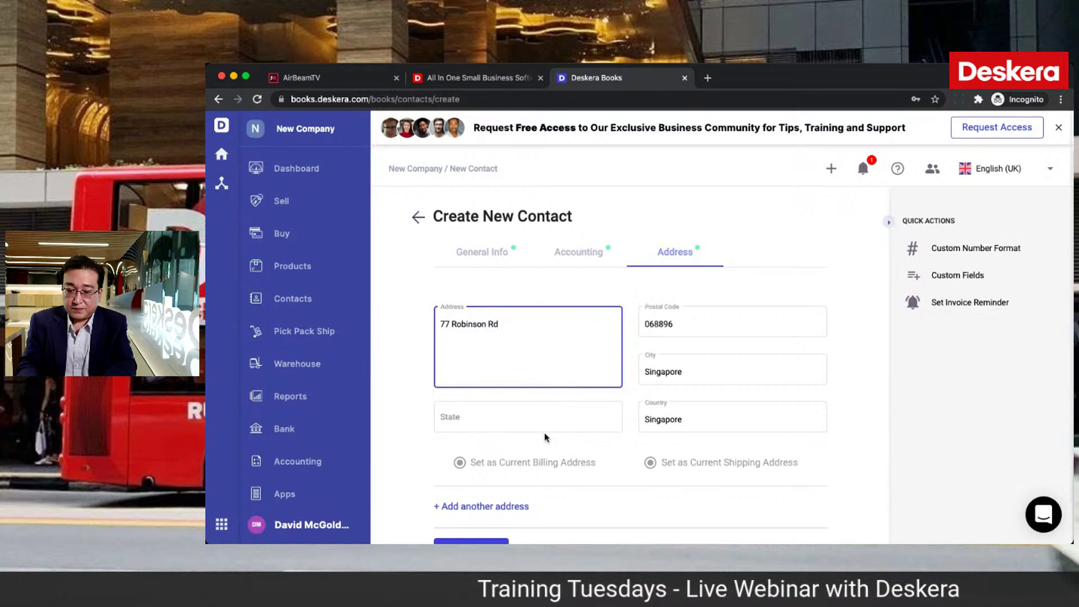
pyautogui.click(468, 506)
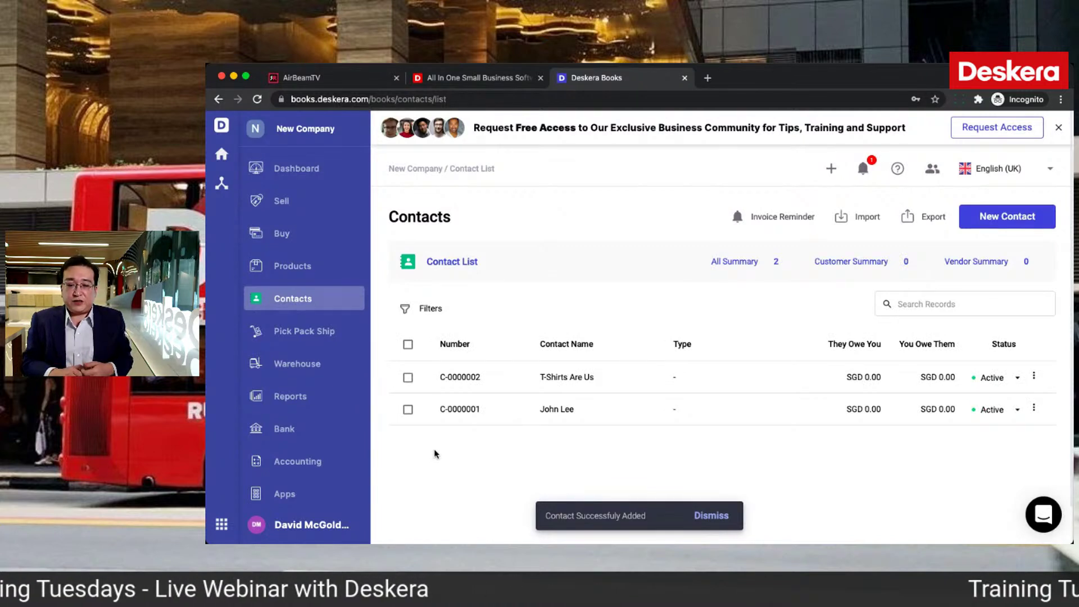
# Step: Review the chart of accounts and the Inventory, Contacts and Accounts opening balances
pyautogui.click(320, 466)
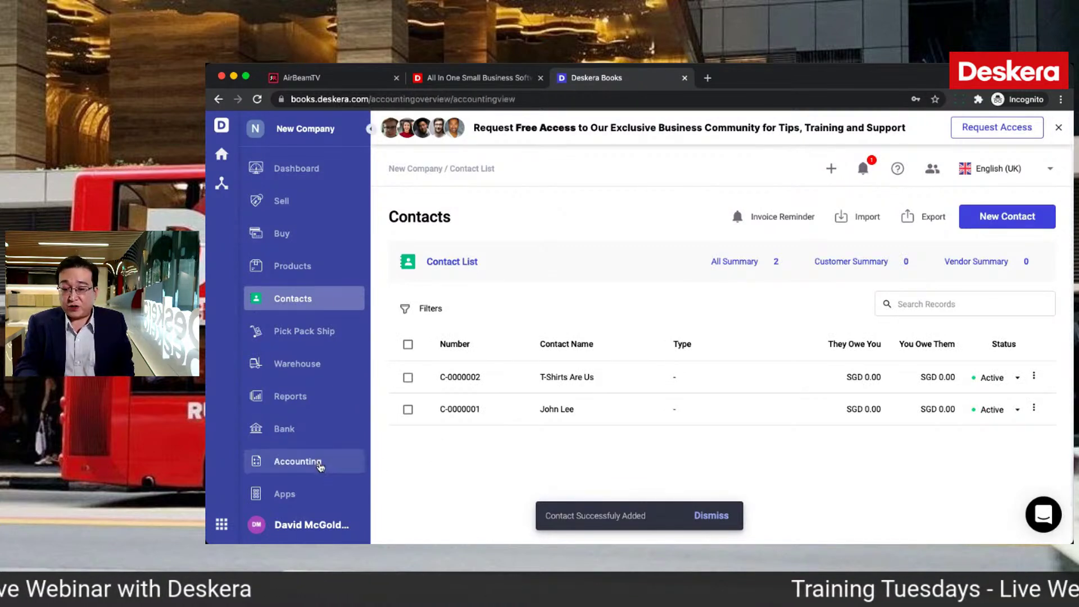
pyautogui.click(483, 292)
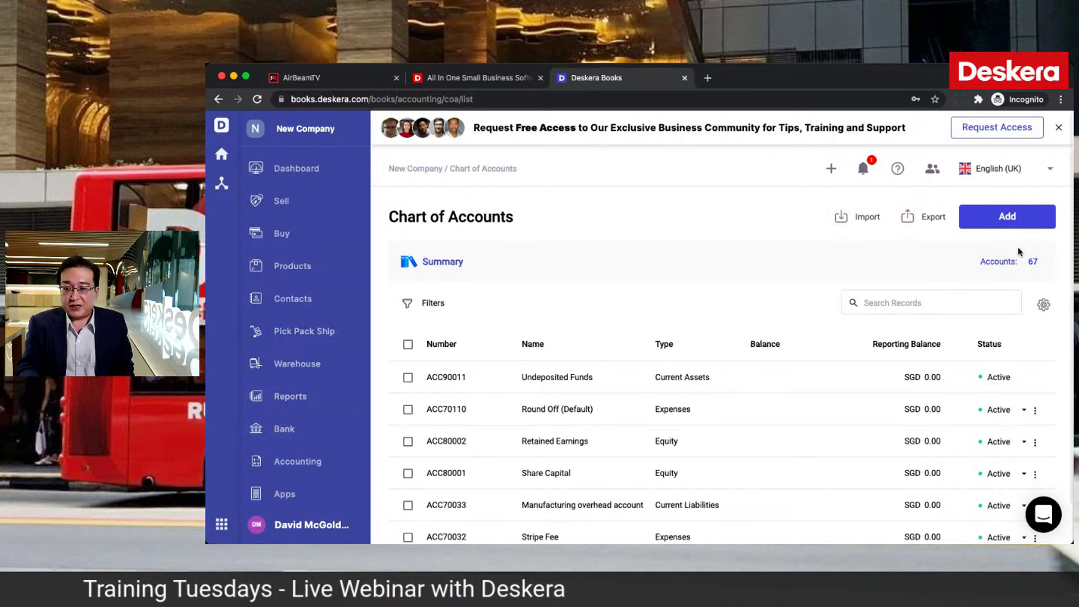
pyautogui.click(276, 462)
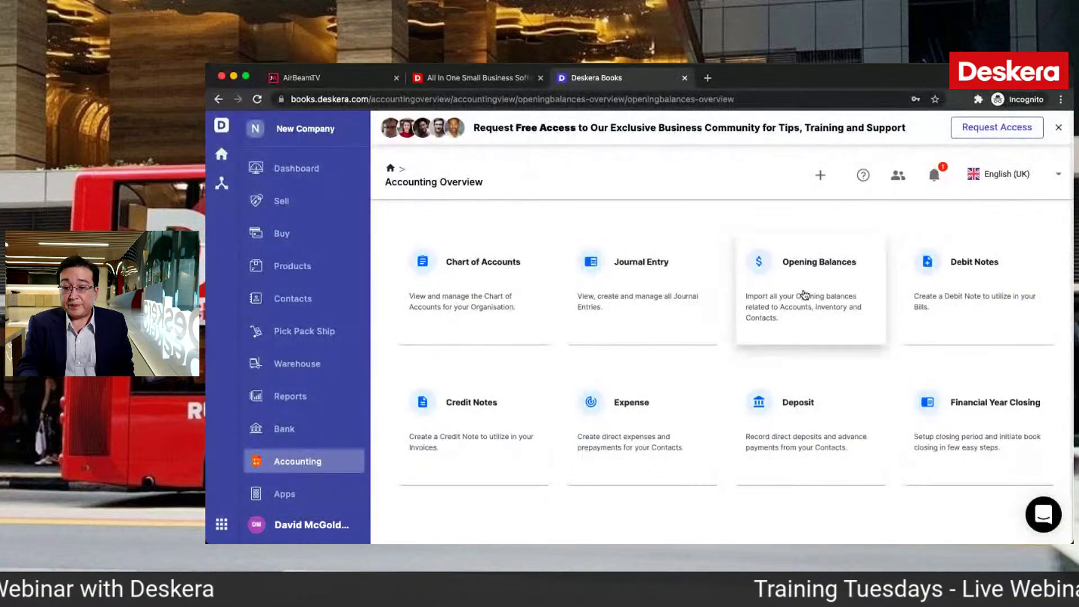
pyautogui.click(803, 291)
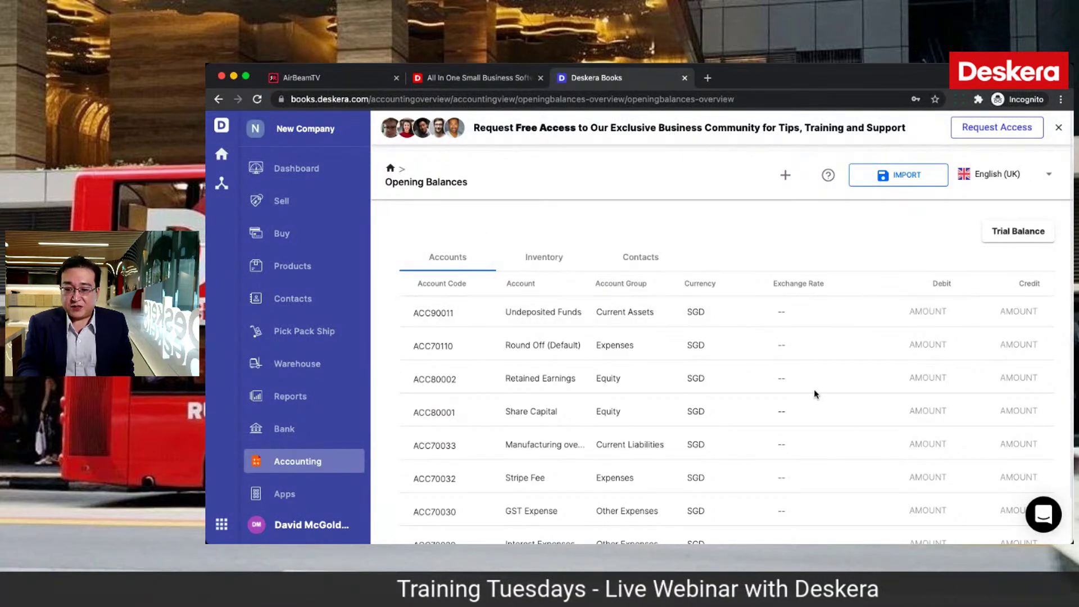
pyautogui.click(552, 260)
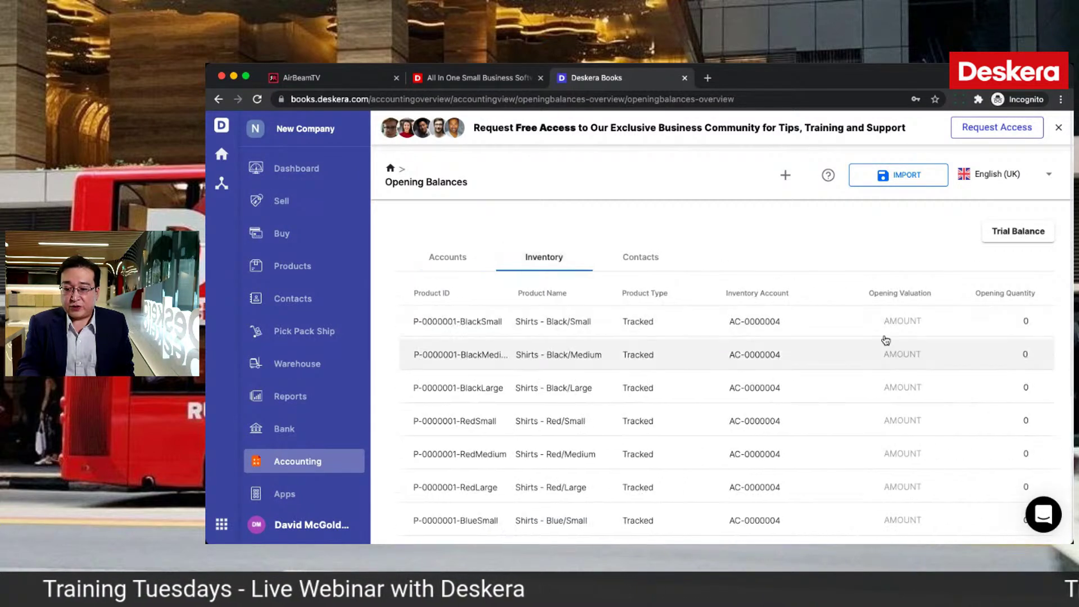
pyautogui.click(644, 262)
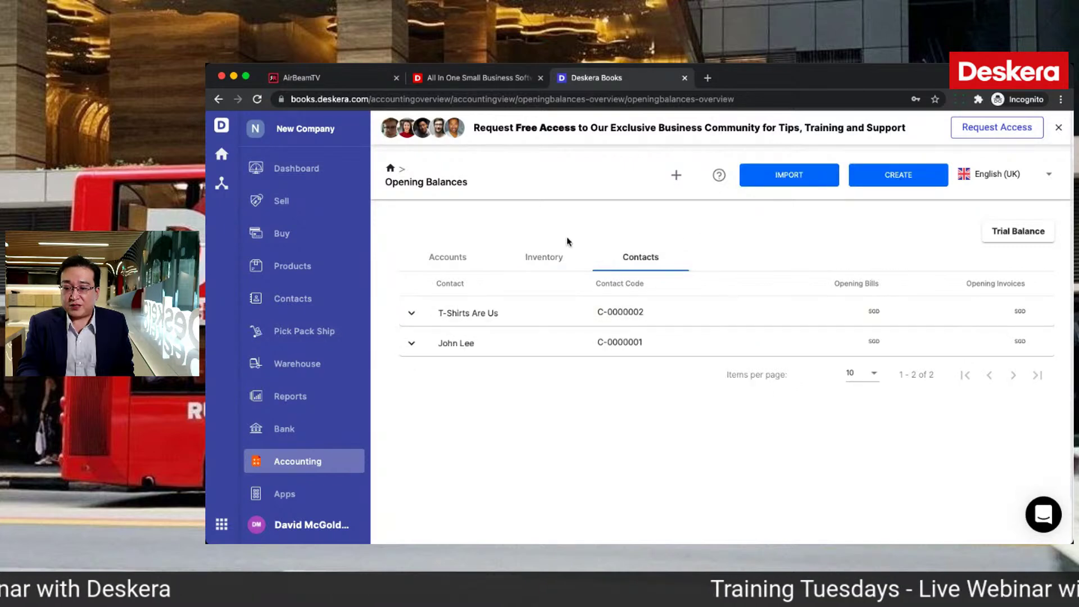
pyautogui.click(449, 257)
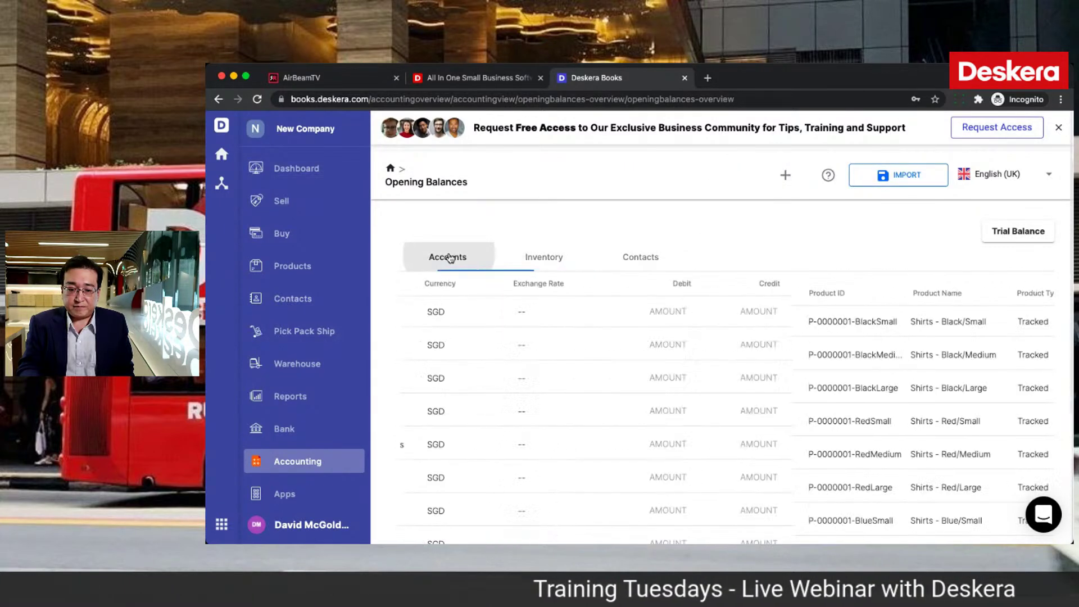
pyautogui.click(272, 236)
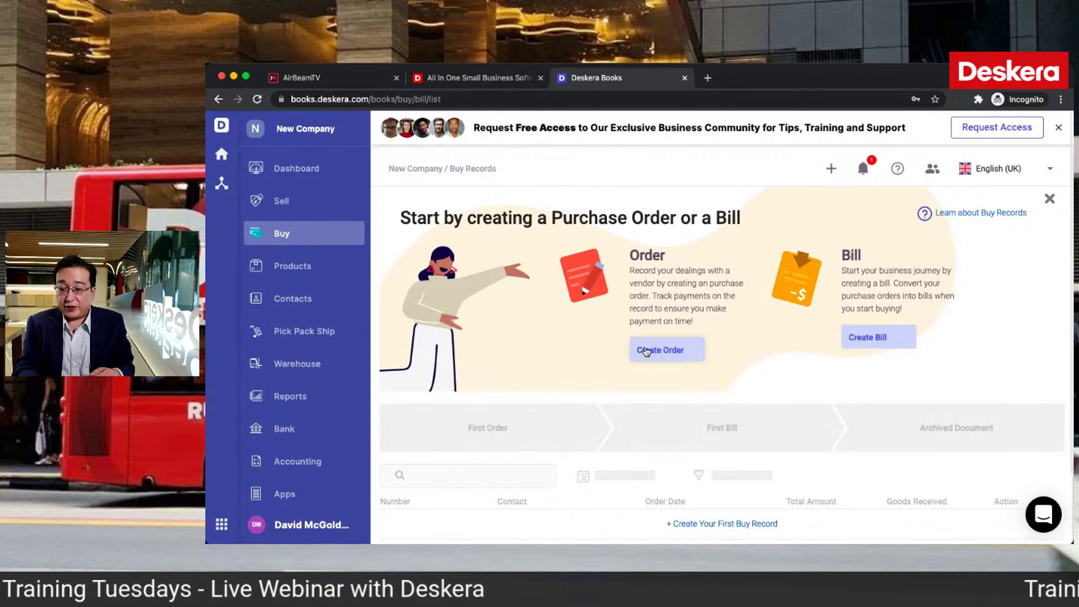
# Step: Create a bill from T-Shirts Are Us for the Jurong outlet with a Shirts - Red/Medium line
pyautogui.click(870, 341)
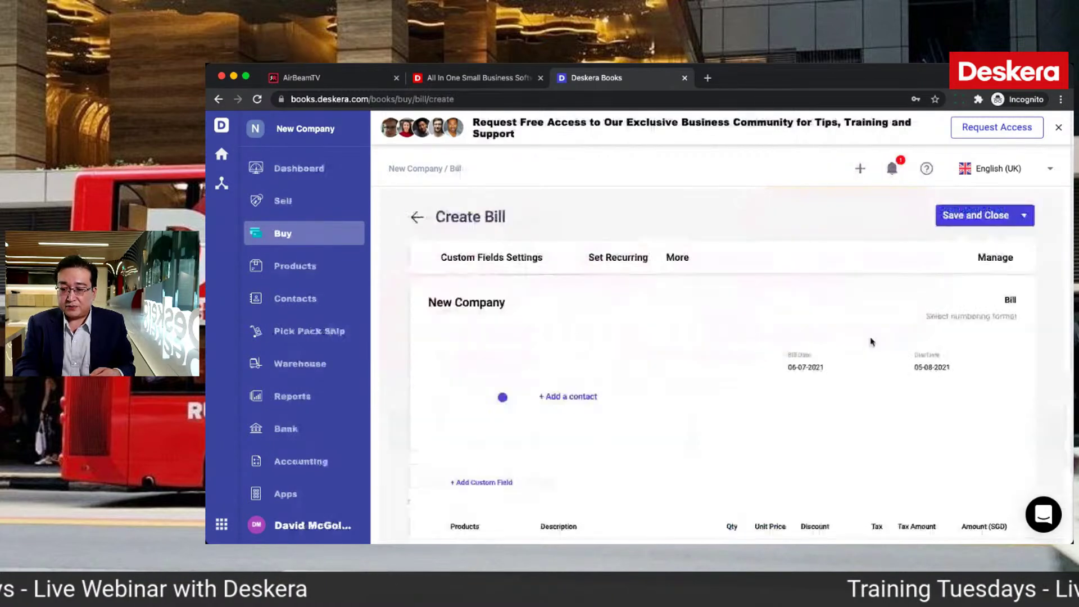
pyautogui.click(611, 391)
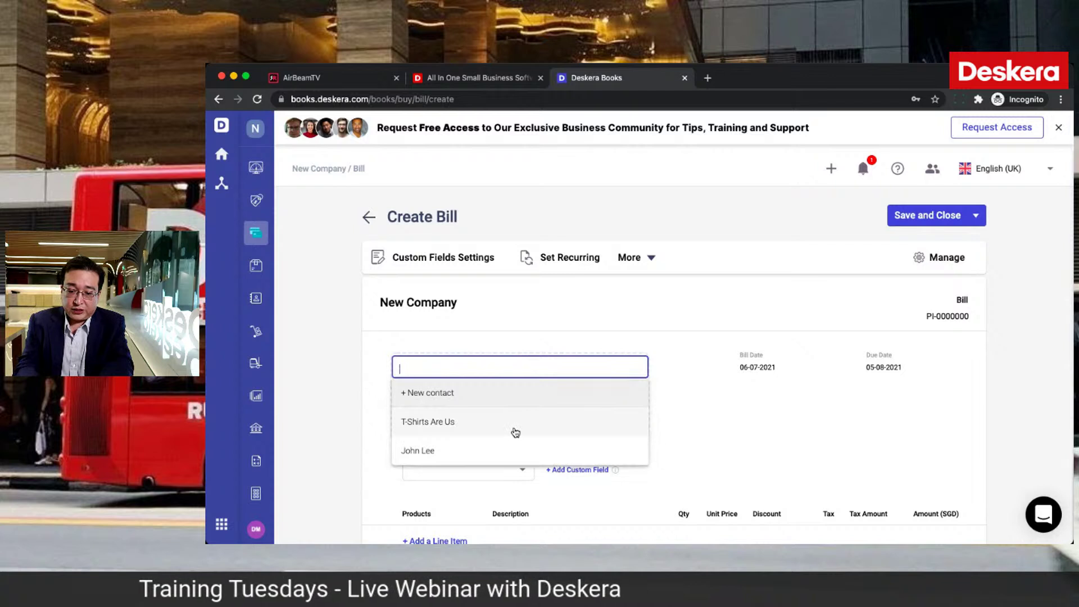
pyautogui.click(514, 431)
pyautogui.scroll(-3, 624, 455)
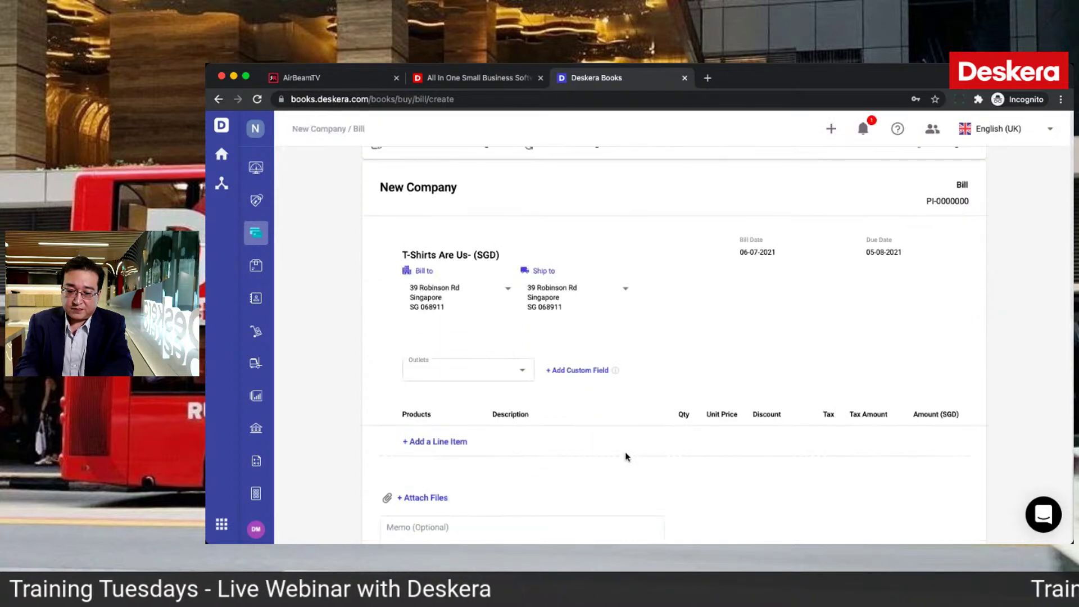
pyautogui.click(504, 376)
pyautogui.click(476, 395)
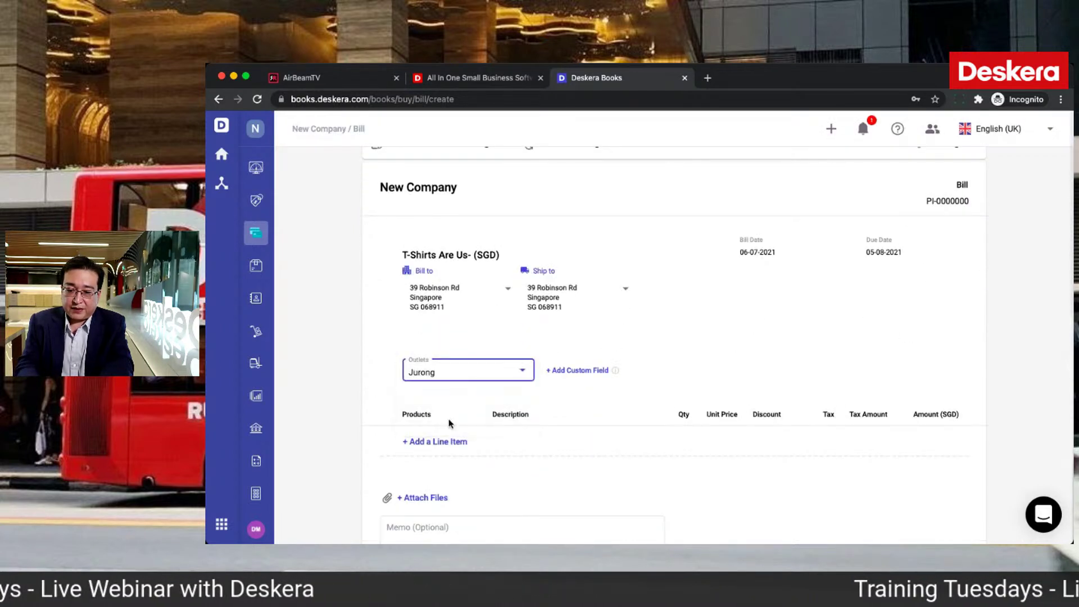
pyautogui.click(427, 441)
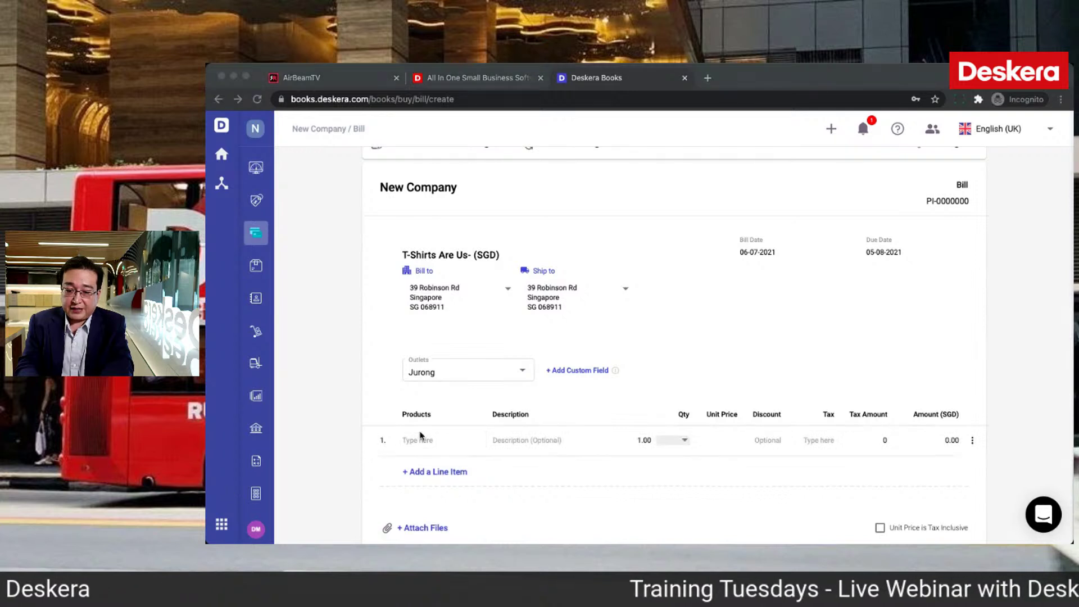
pyautogui.click(416, 440)
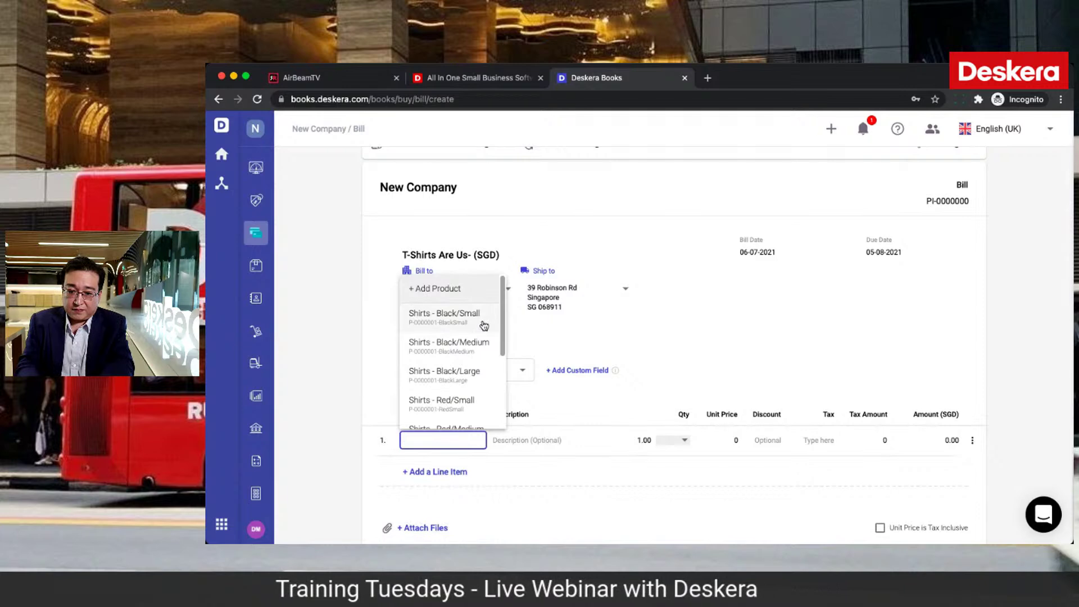
pyautogui.scroll(-1, 477, 377)
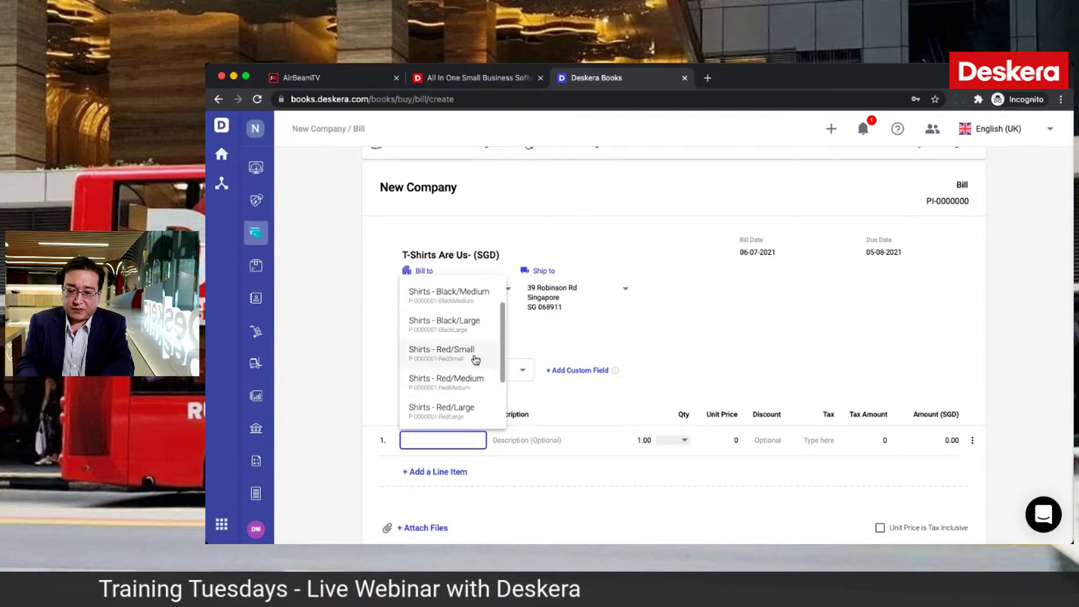
pyautogui.press('Return')
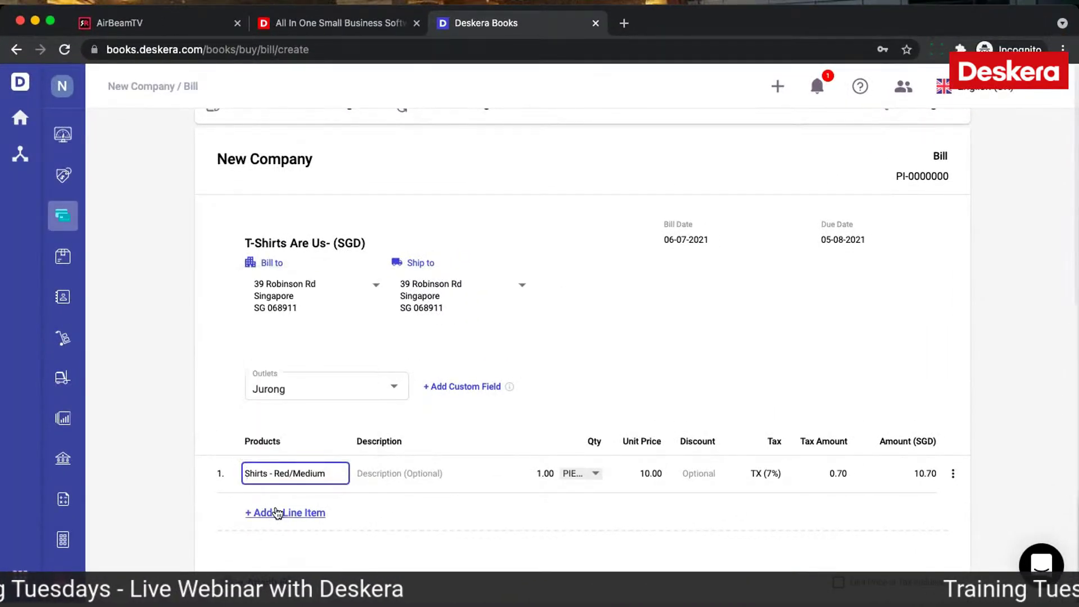
# Step: Add Shirts - Blue/Medium as the second bill line, leaving unit prices tax exclusive
pyautogui.click(276, 511)
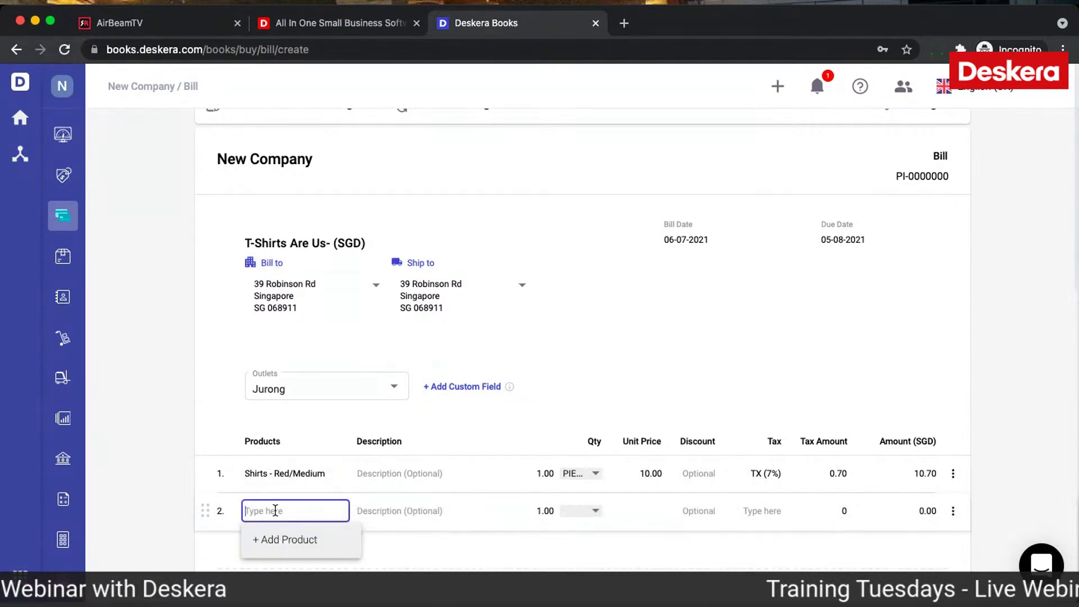
pyautogui.write('blue')
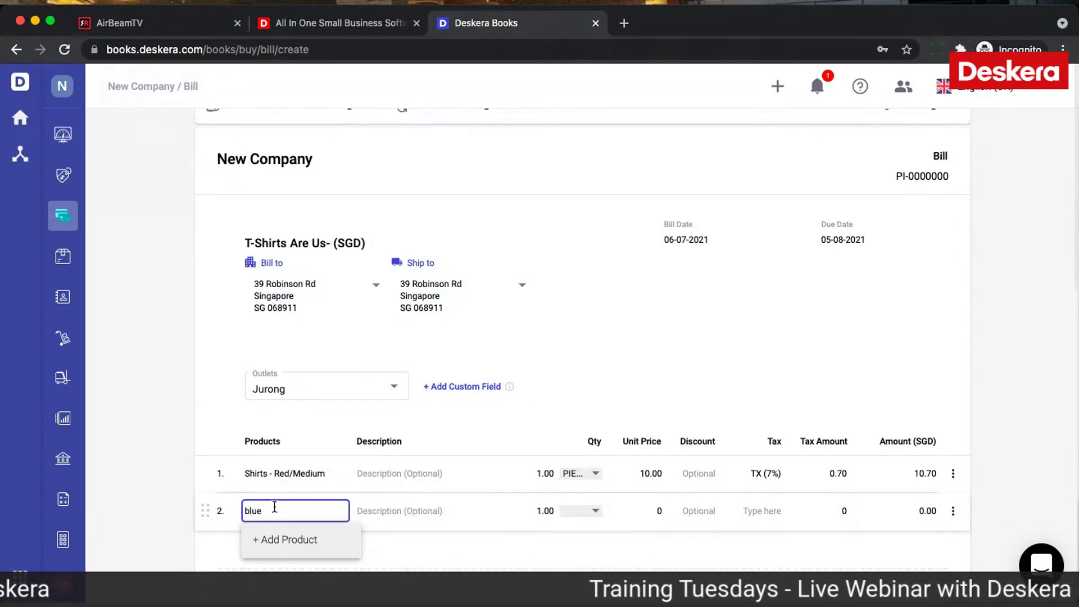
pyautogui.click(312, 441)
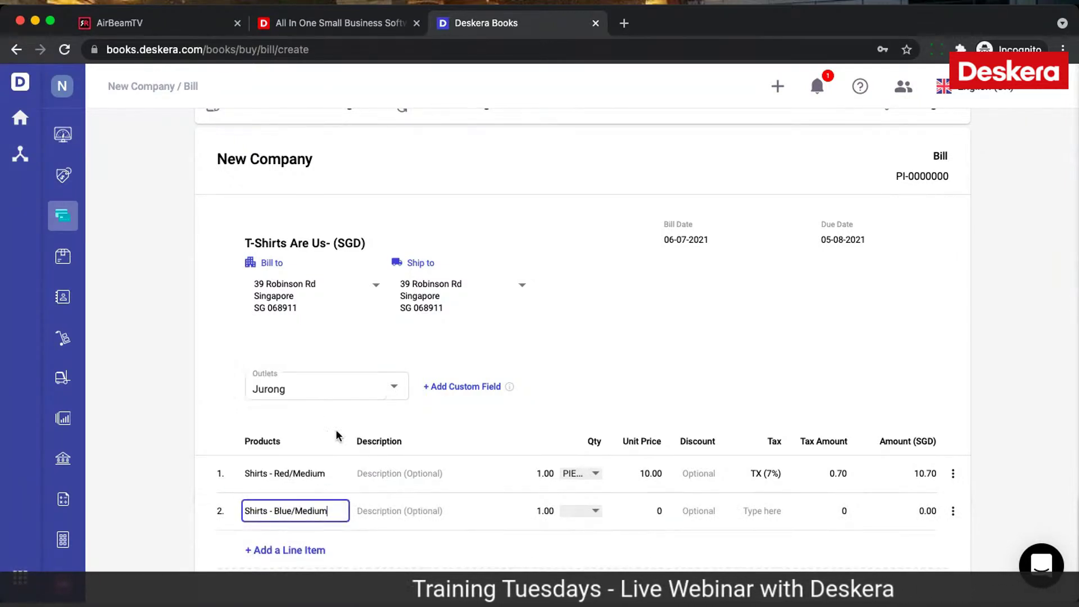
pyautogui.scroll(-4, 636, 507)
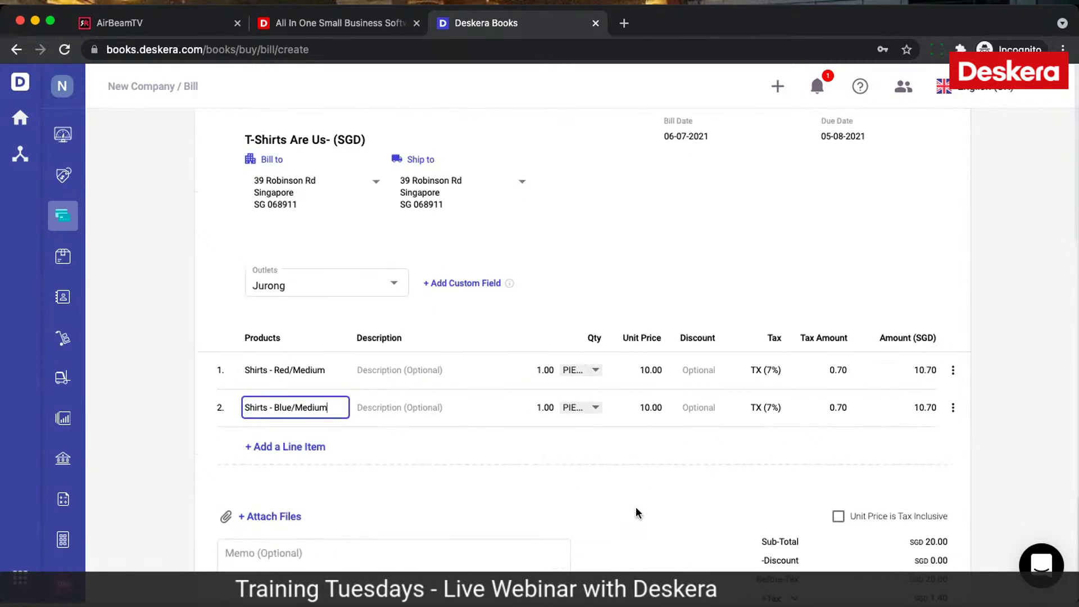
pyautogui.click(837, 417)
pyautogui.click(837, 417)
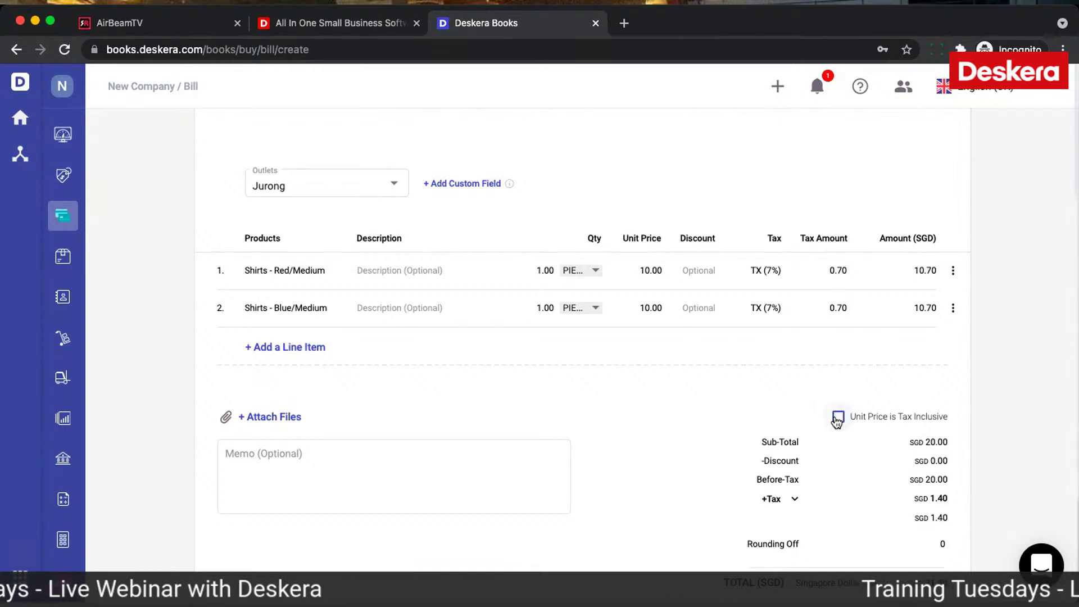
# Step: Set both shirt lines to quantity 100 for a 2,000.00 sub-total plus 140.00 tax
pyautogui.click(553, 309)
pyautogui.write('00')
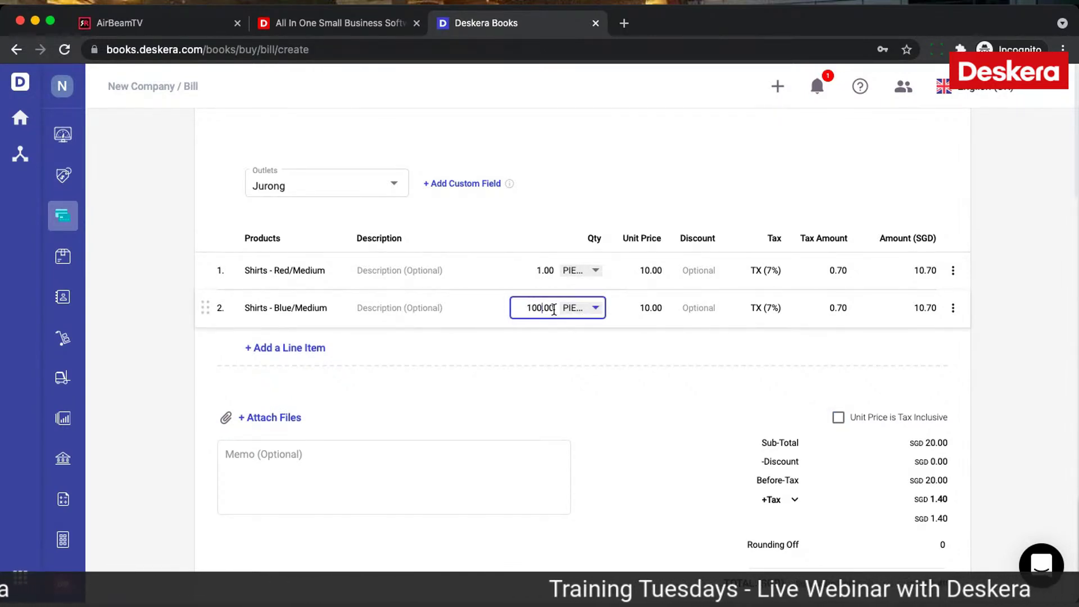
pyautogui.click(539, 271)
pyautogui.write('00')
pyautogui.click(692, 488)
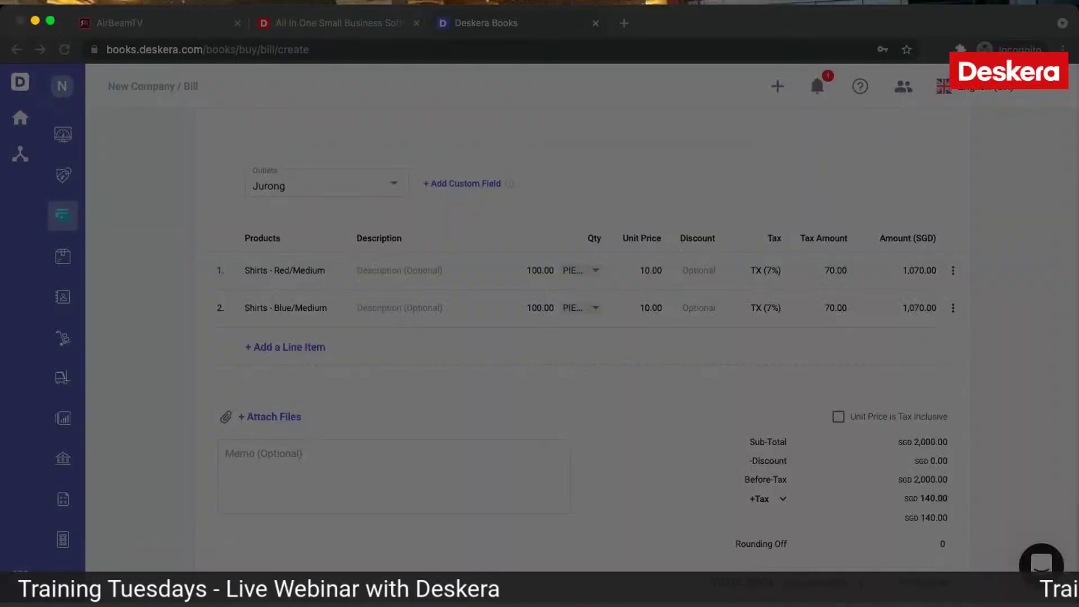
pyautogui.scroll(6, 628, 447)
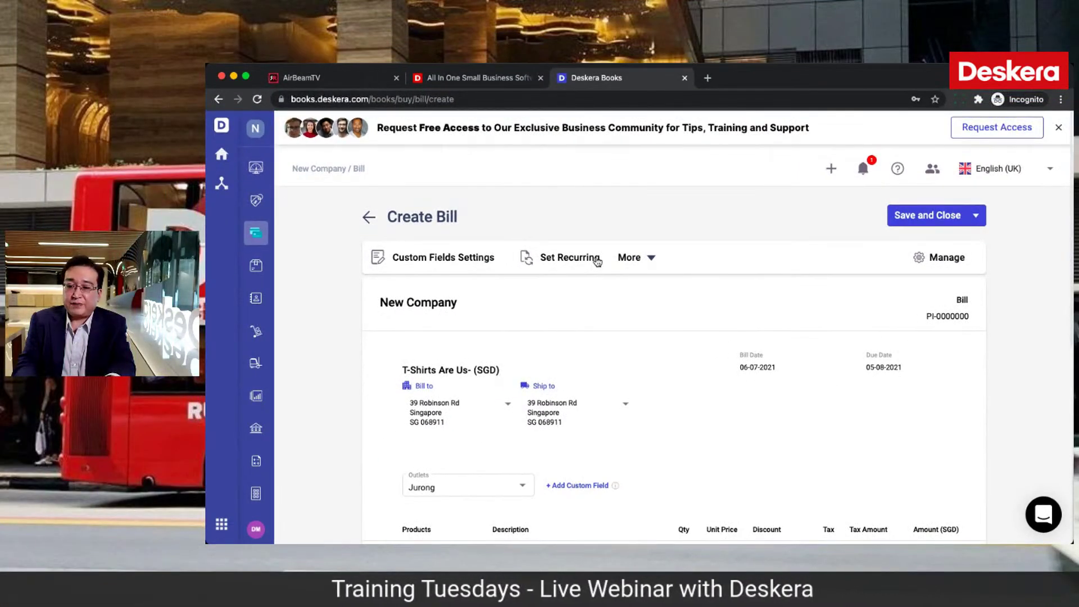
# Step: Review the bill's More and customization options unchanged, save the SGD 2.14K bill, and open Accounting
pyautogui.click(649, 259)
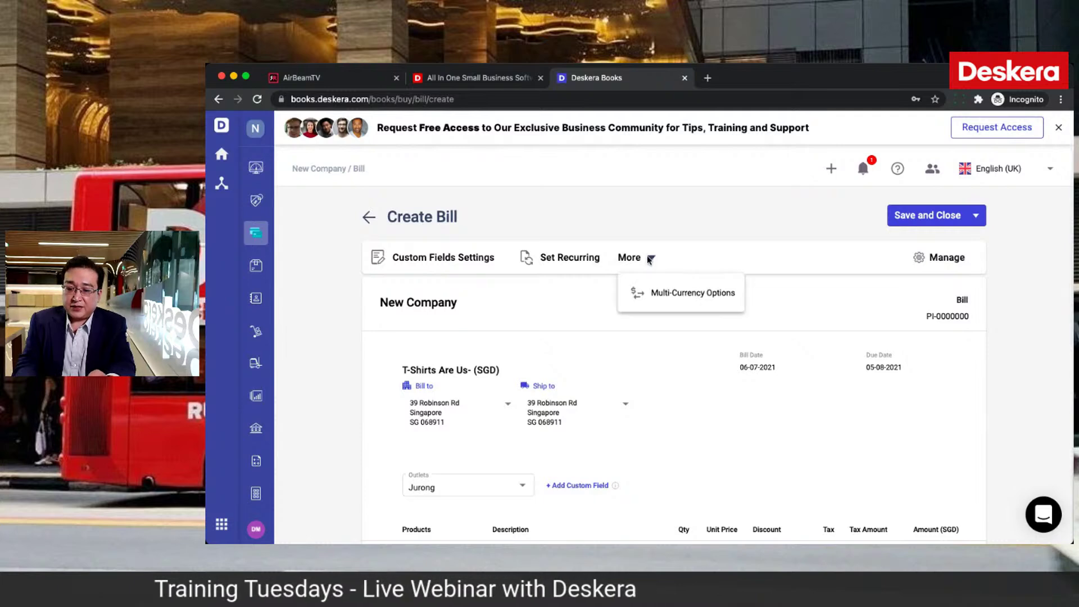
pyautogui.click(951, 261)
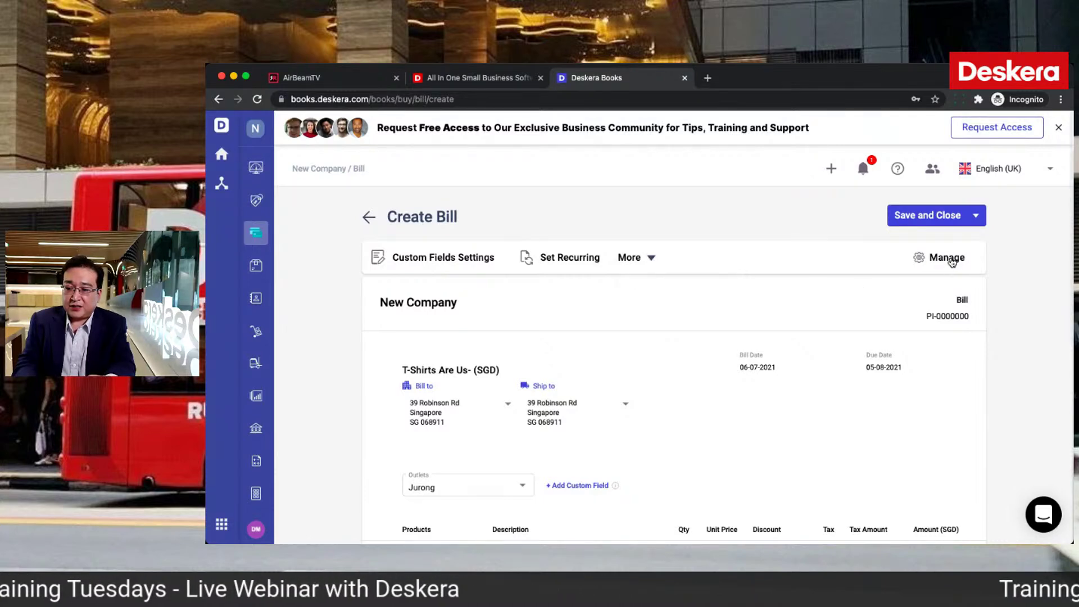
pyautogui.click(951, 262)
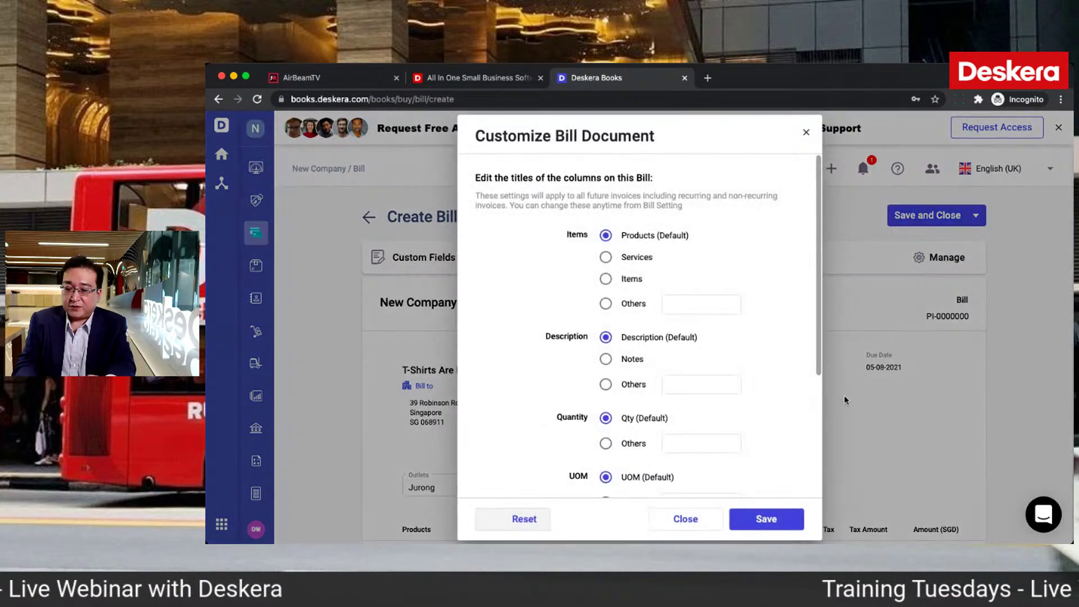
pyautogui.click(687, 523)
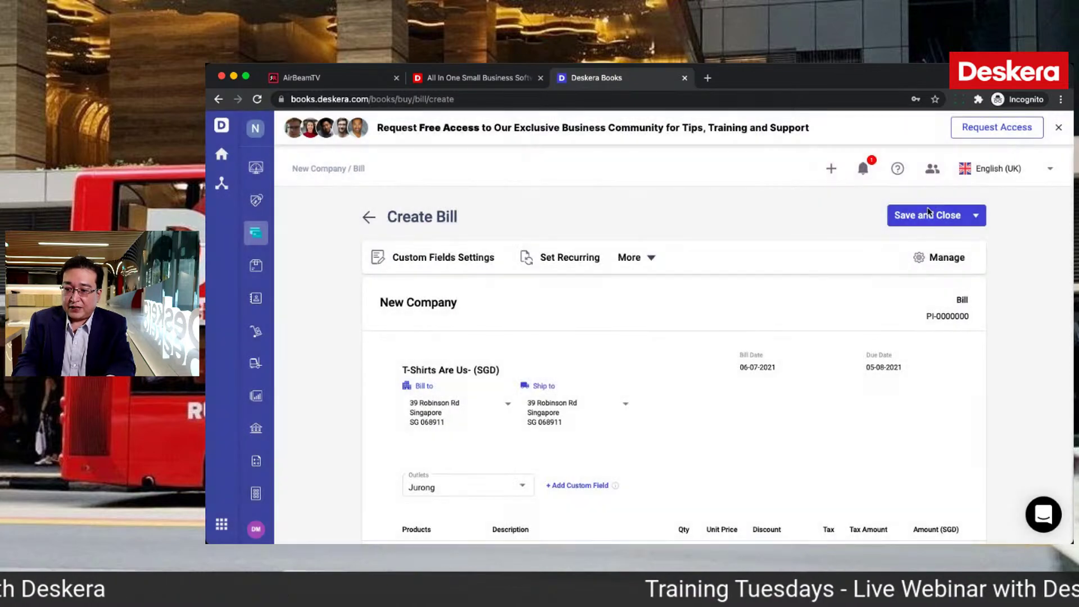
pyautogui.click(928, 215)
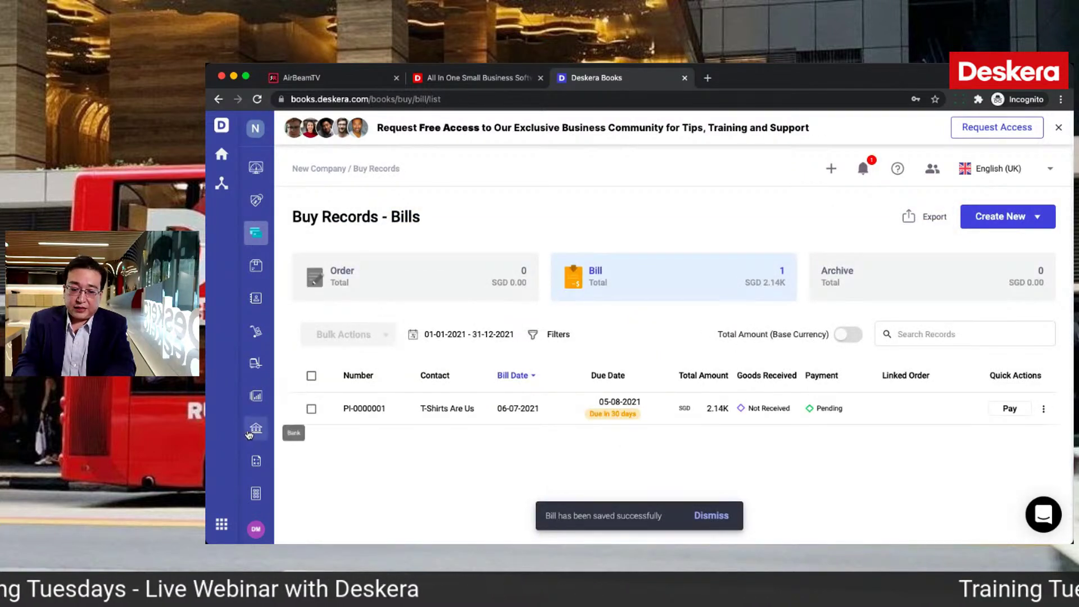
pyautogui.click(257, 464)
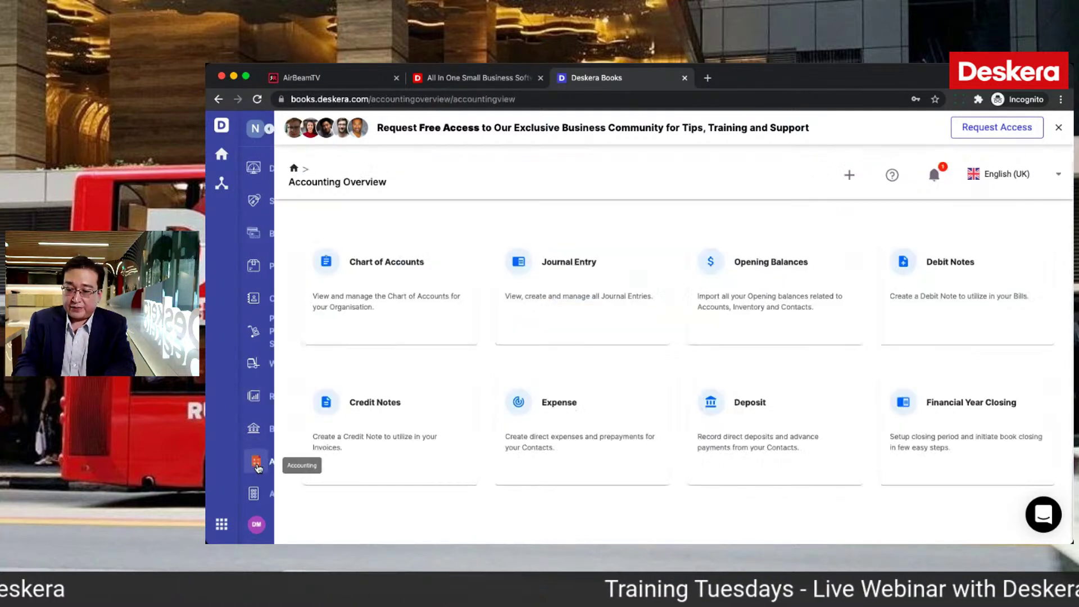
# Step: Expand journal entry JE-0000001 for PI-0000001, showing Accounts Payable credited 2,140.00
pyautogui.click(628, 305)
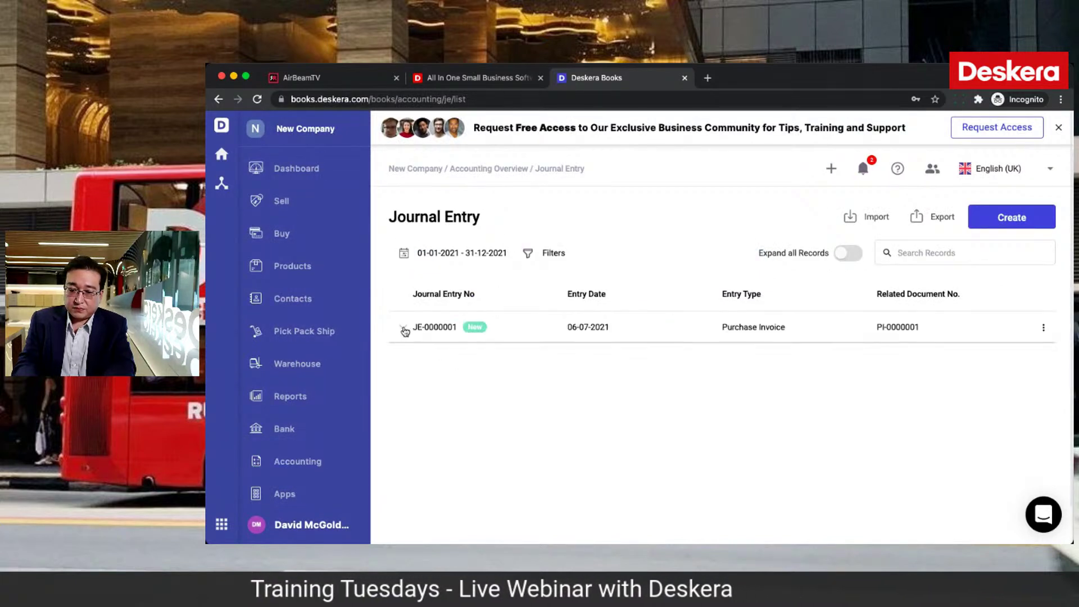
pyautogui.click(404, 329)
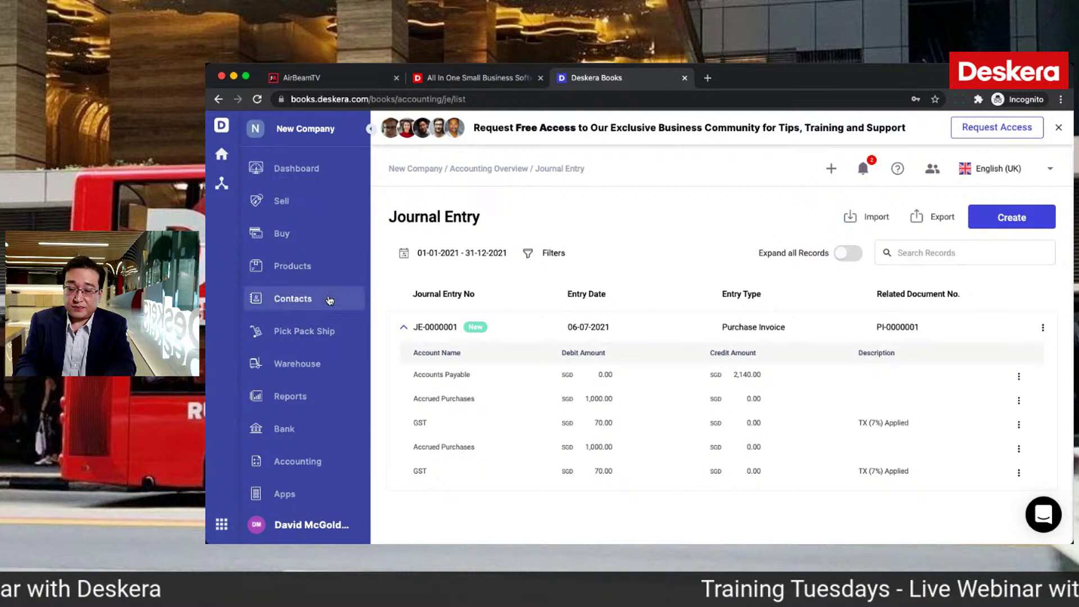
# Step: Receive both shirt variants on bill PI-0000001 into Primary Warehouse as GR-0000001
pyautogui.click(317, 241)
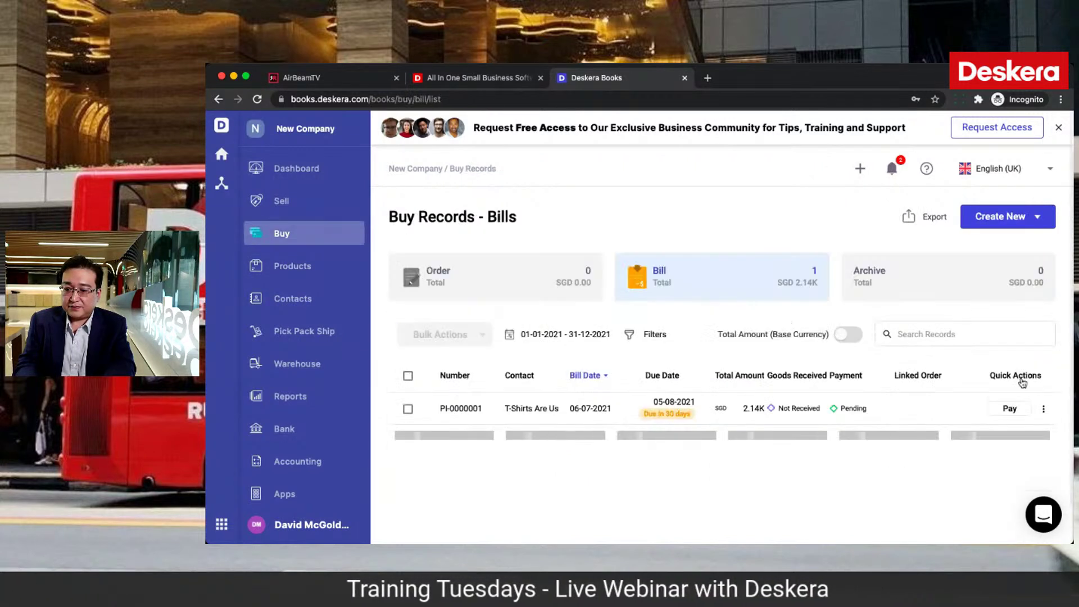
pyautogui.click(1043, 409)
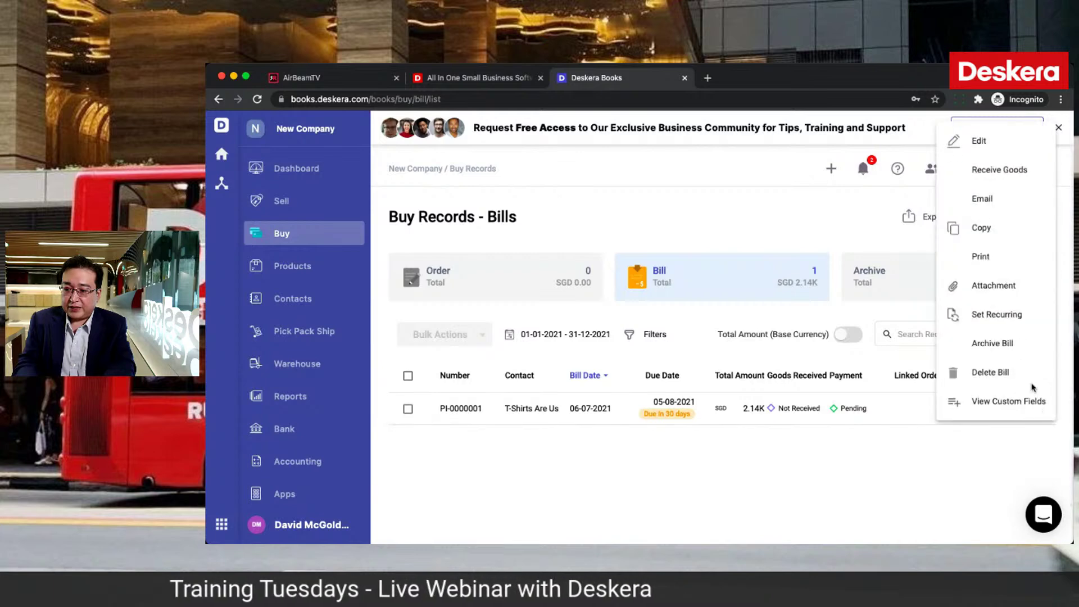
pyautogui.click(997, 177)
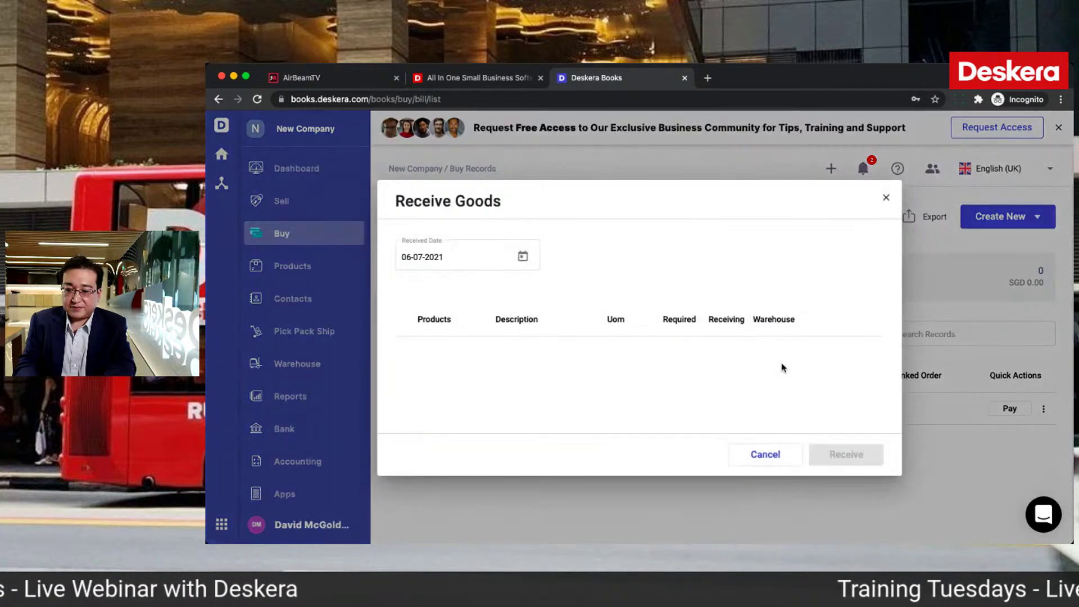
pyautogui.click(843, 454)
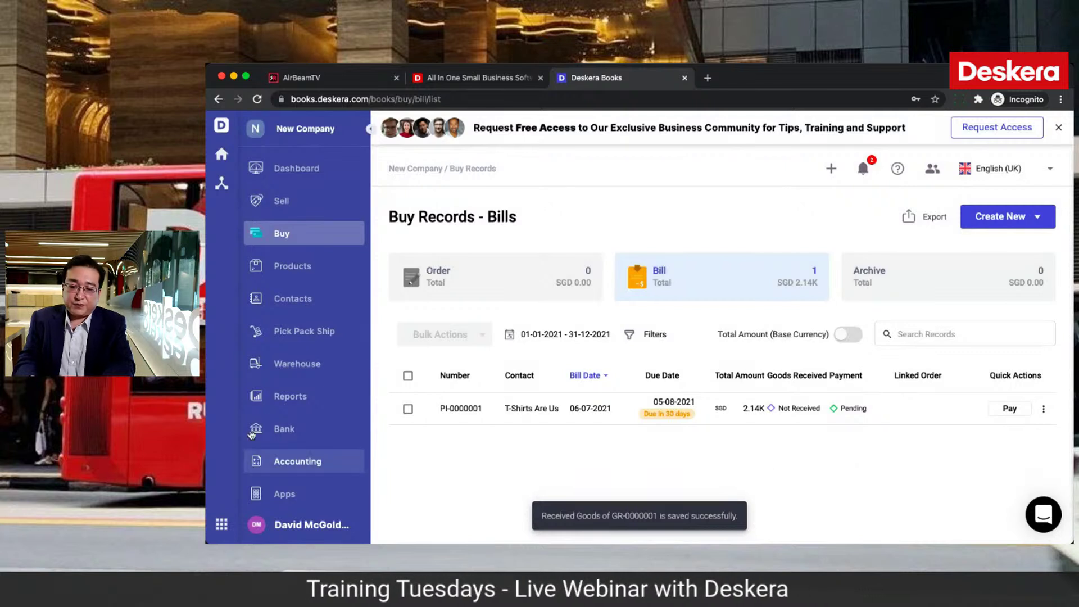
# Step: Expand Good Receipt entries JE-0000003 and JE-0000002, each debiting Inventory and crediting Accrued Purchases 1,000.00
pyautogui.click(276, 459)
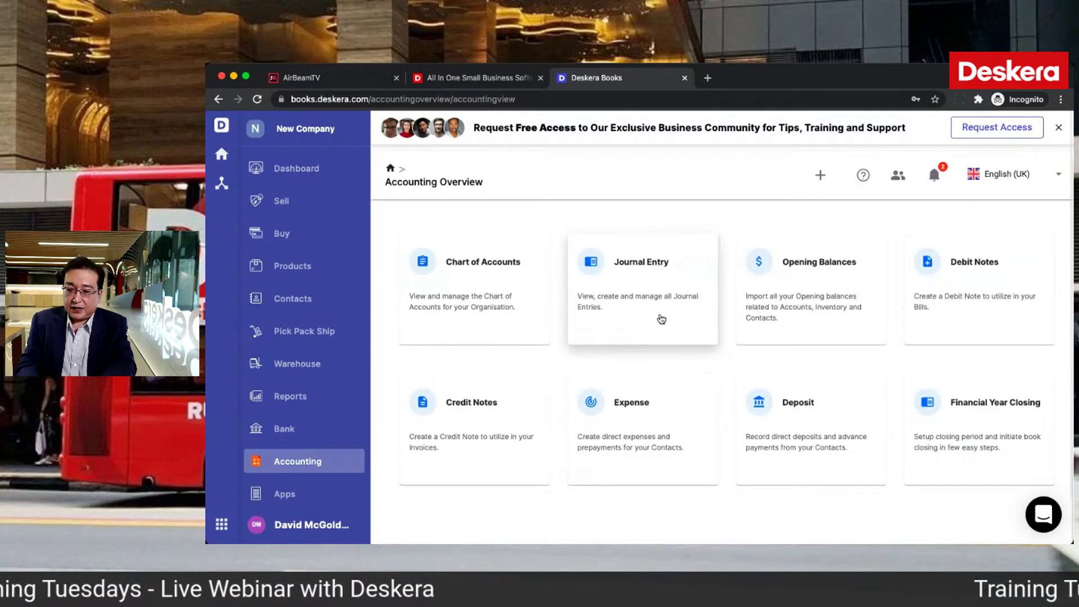
pyautogui.click(655, 324)
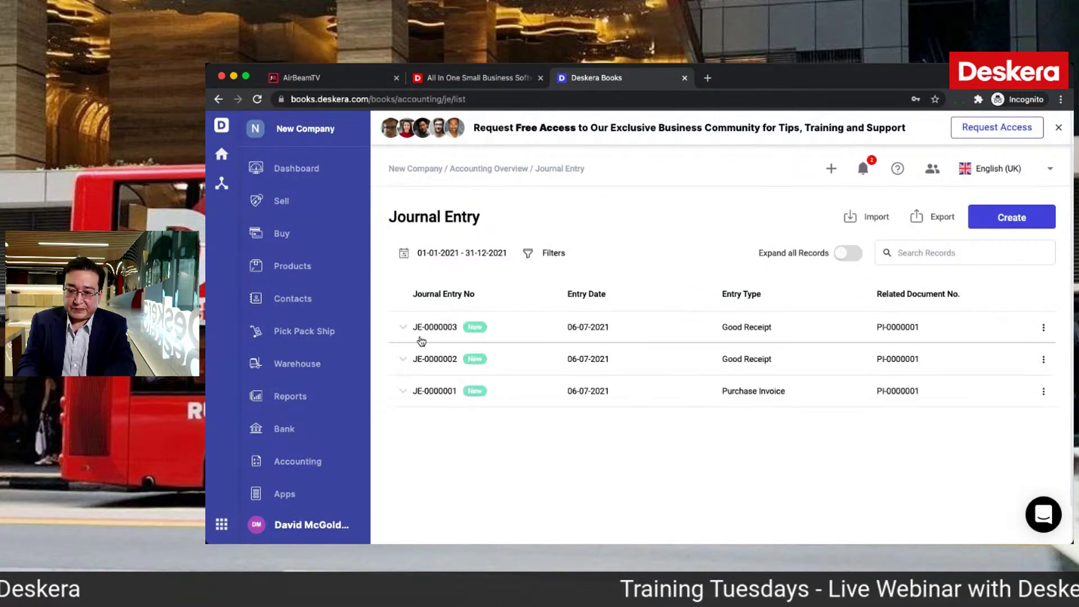
pyautogui.click(402, 328)
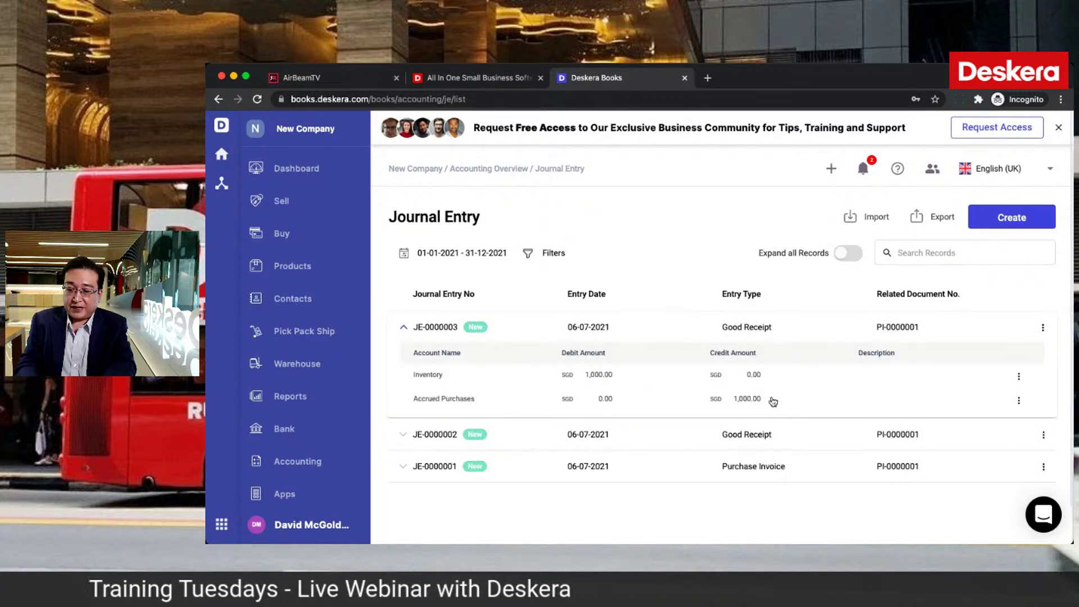
pyautogui.click(404, 436)
pyautogui.scroll(-1, 597, 472)
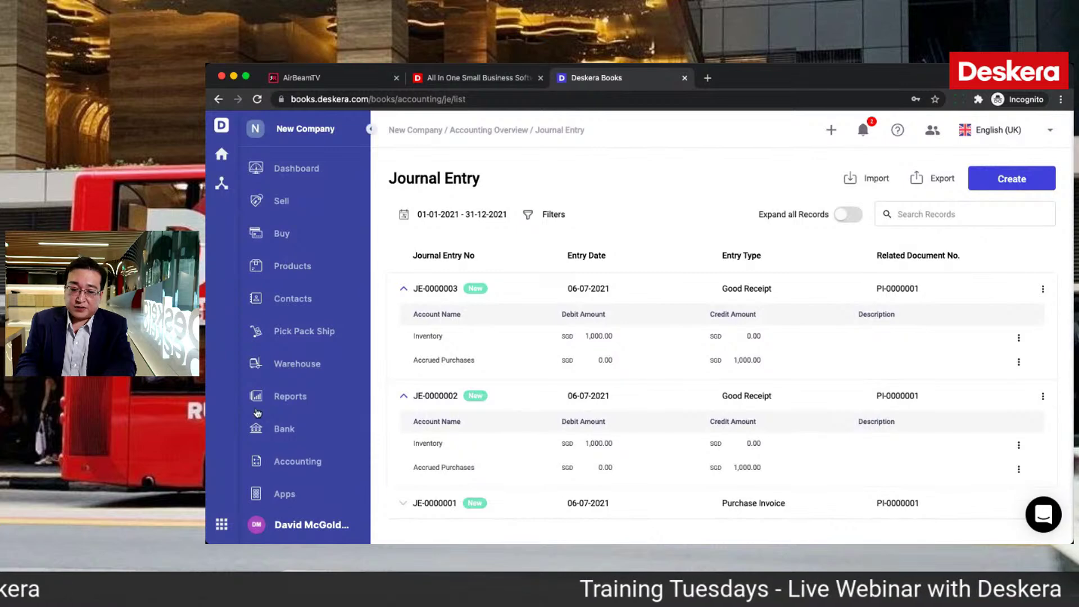
# Step: Expand Current Assets on the Balance Sheet to reveal Inventory, then return to the Bills list
pyautogui.click(276, 407)
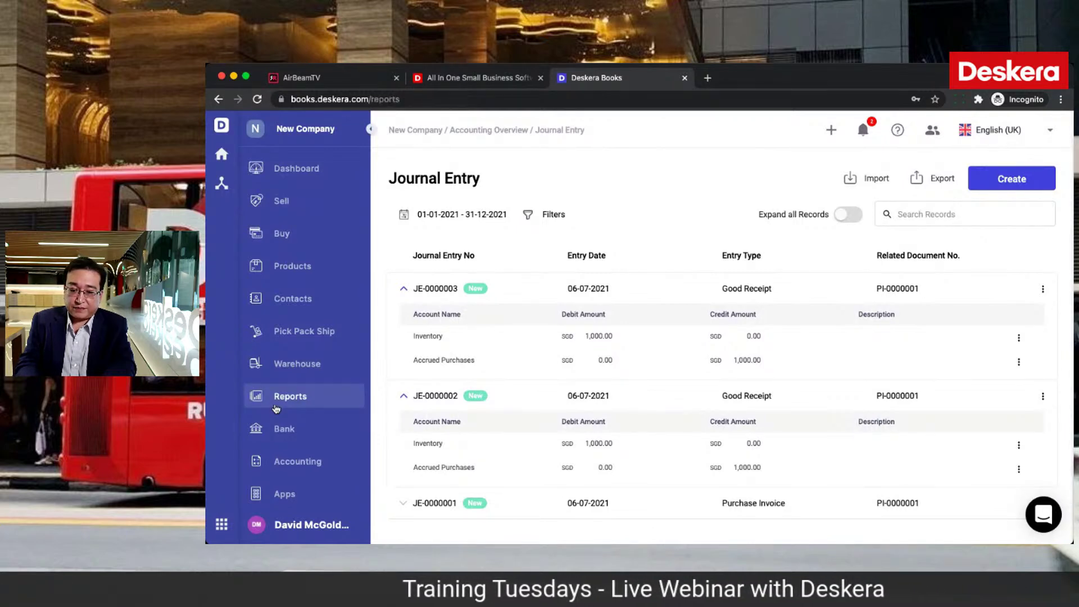
pyautogui.click(428, 362)
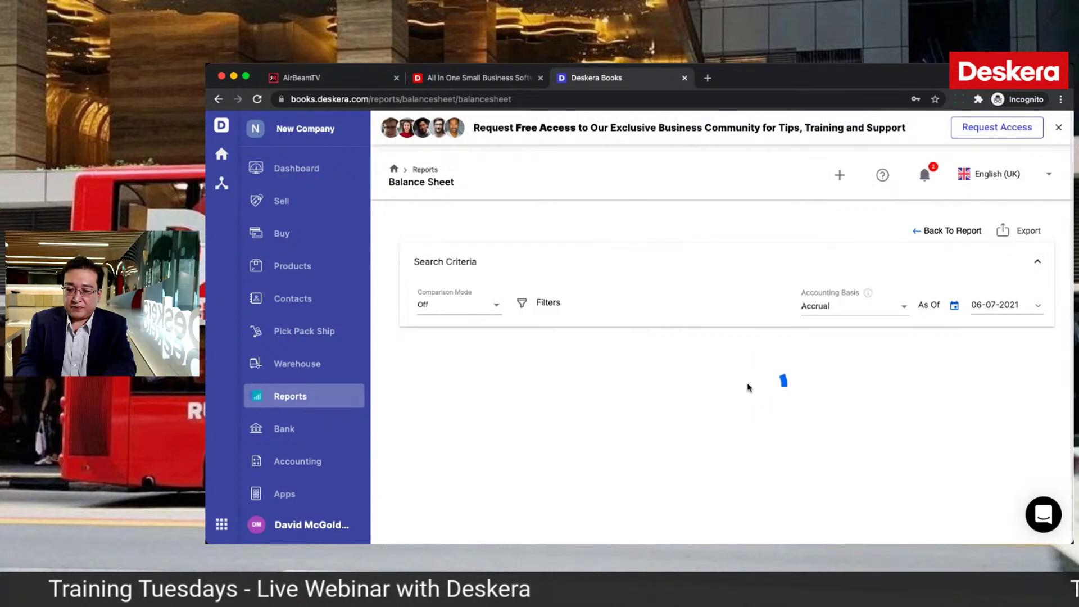
pyautogui.scroll(-3, 747, 388)
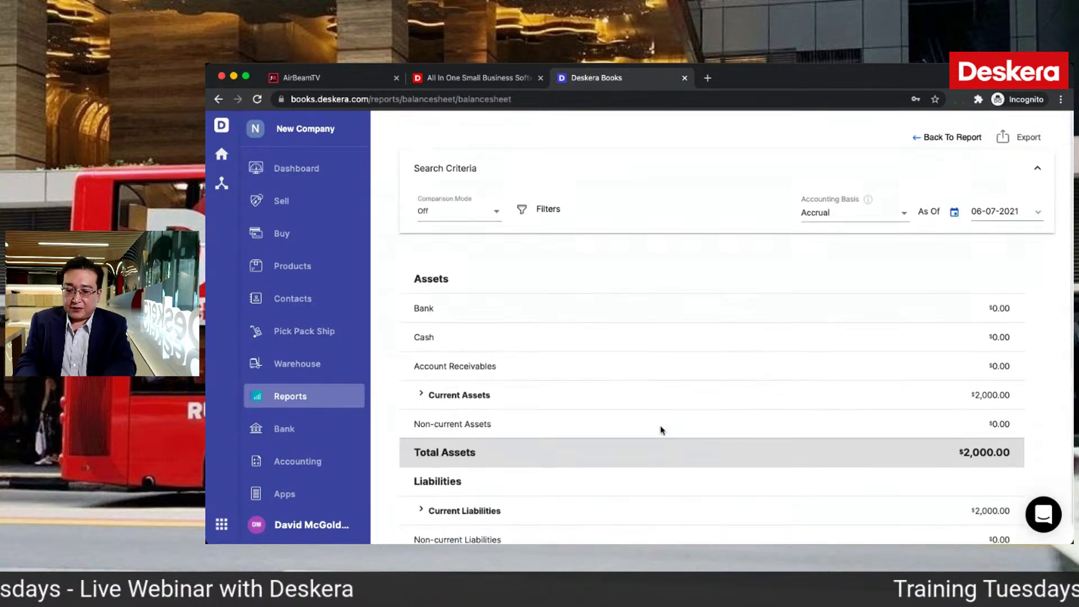
pyautogui.click(421, 396)
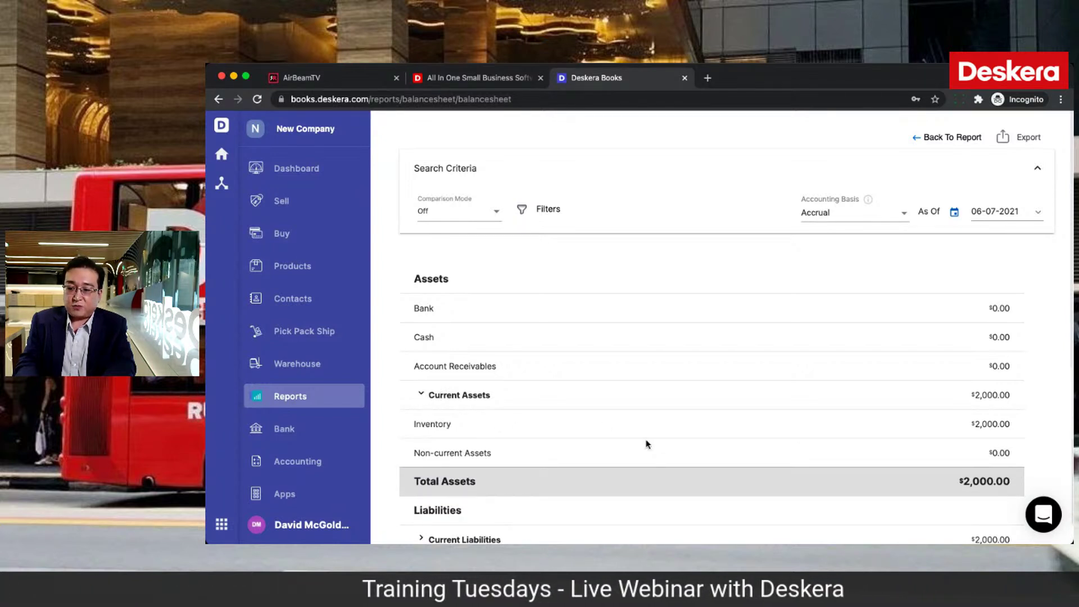
pyautogui.click(303, 243)
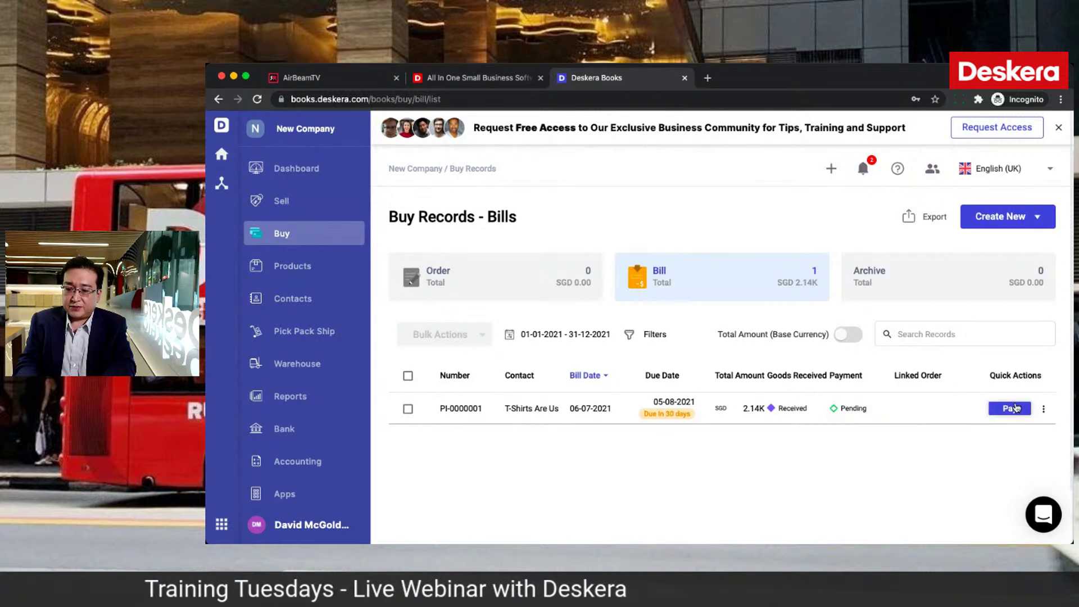
# Step: Pay bill PI-0000001's SGD 2,140.00 from Bank by Bank Transfer with a reference number
pyautogui.click(1015, 408)
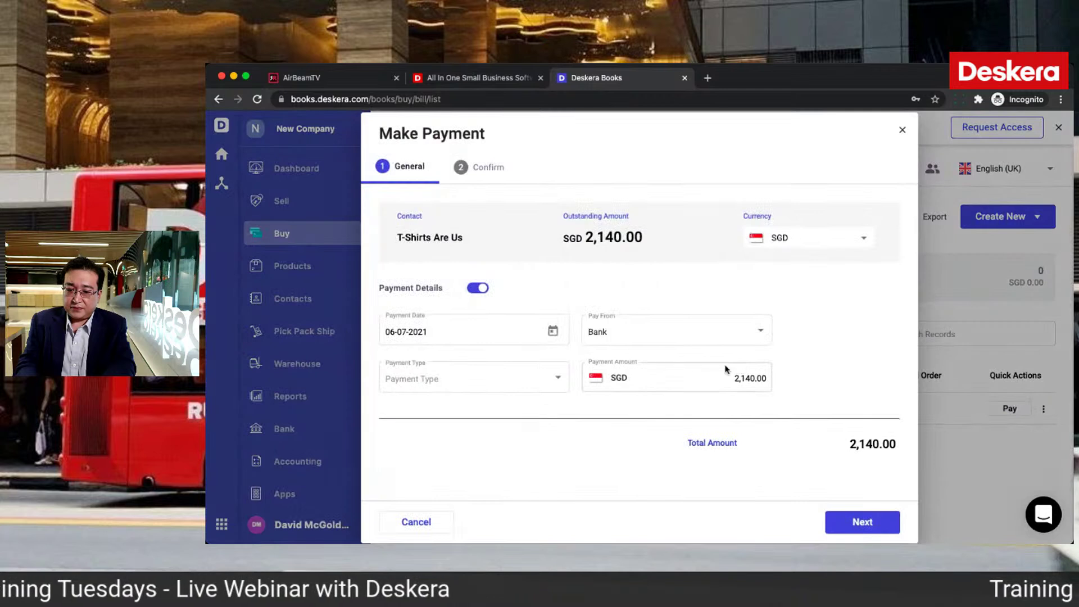
pyautogui.click(518, 392)
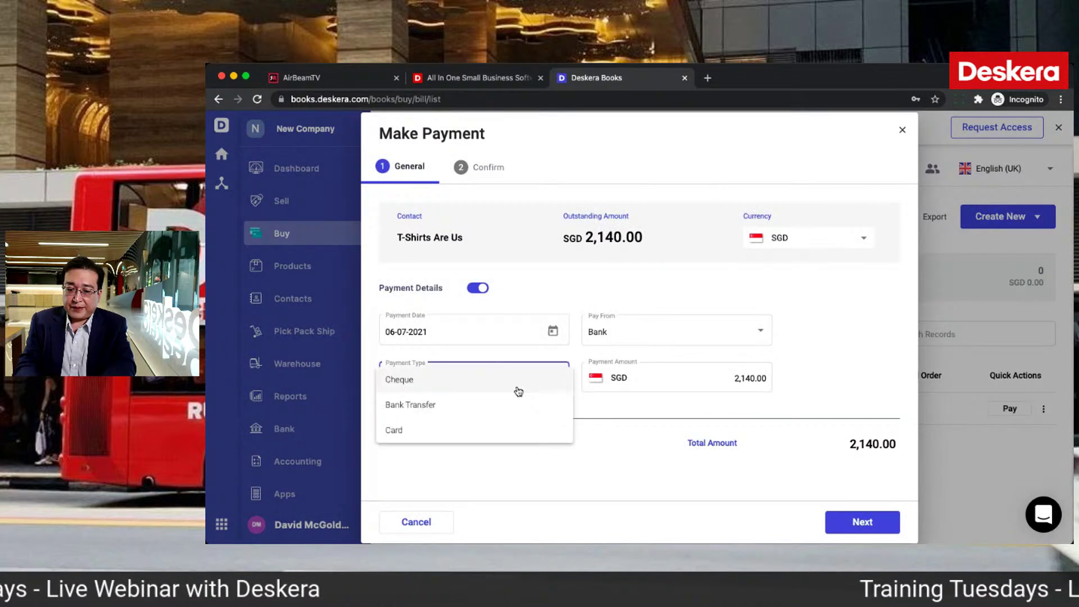
pyautogui.click(490, 409)
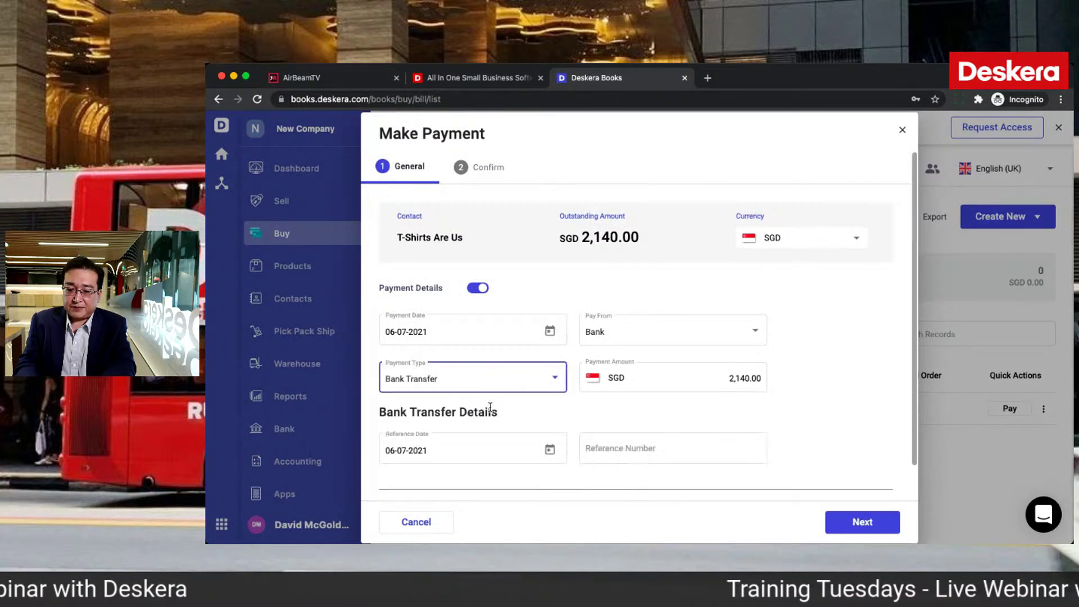
pyautogui.click(647, 451)
pyautogui.write('234234')
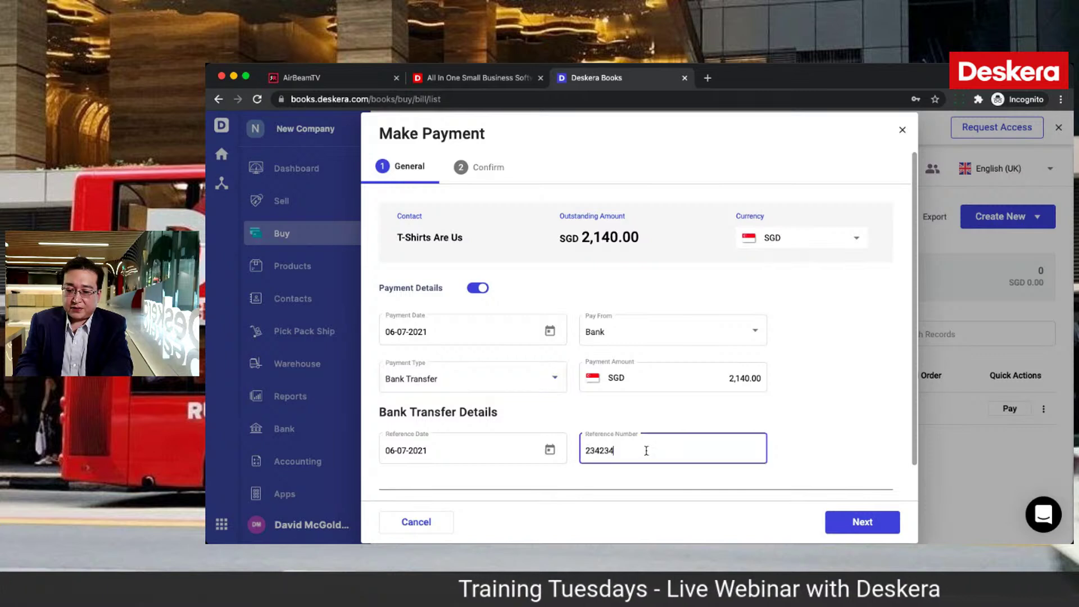
pyautogui.click(855, 241)
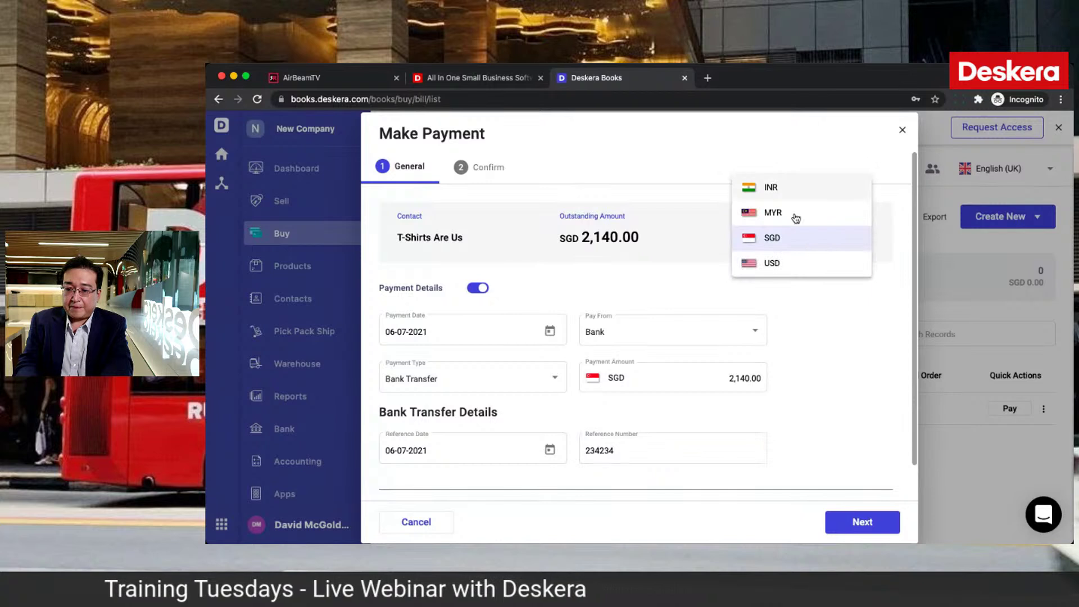
pyautogui.click(811, 306)
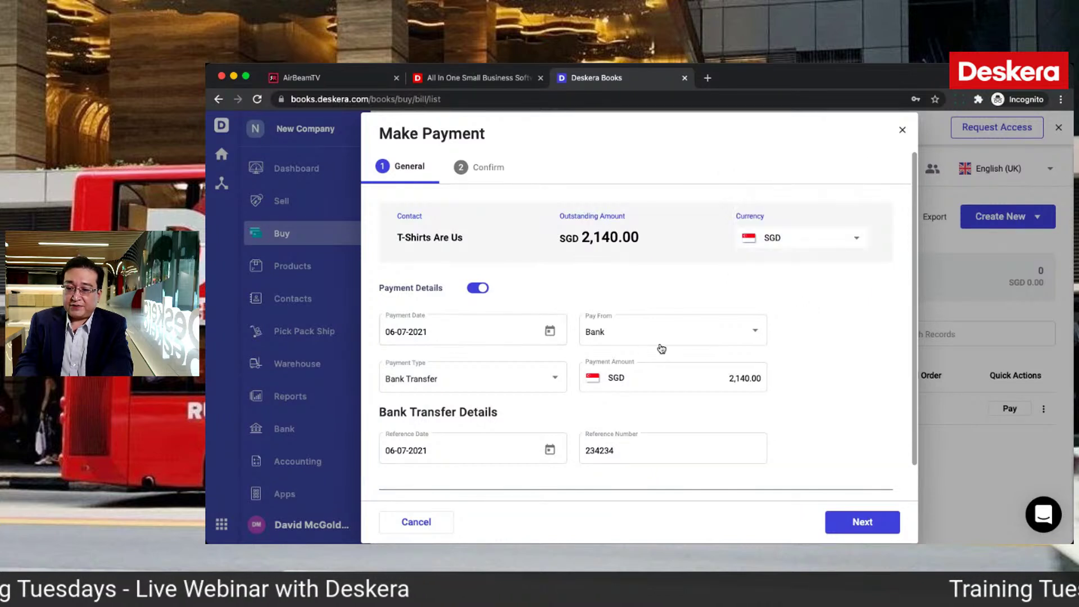
pyautogui.scroll(-1, 727, 346)
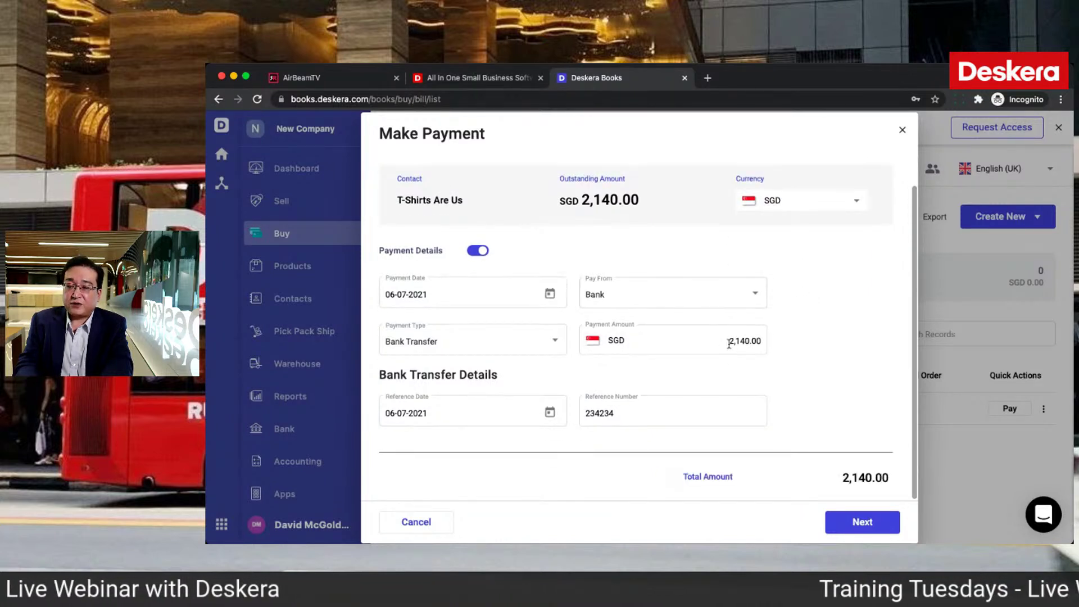
pyautogui.click(835, 526)
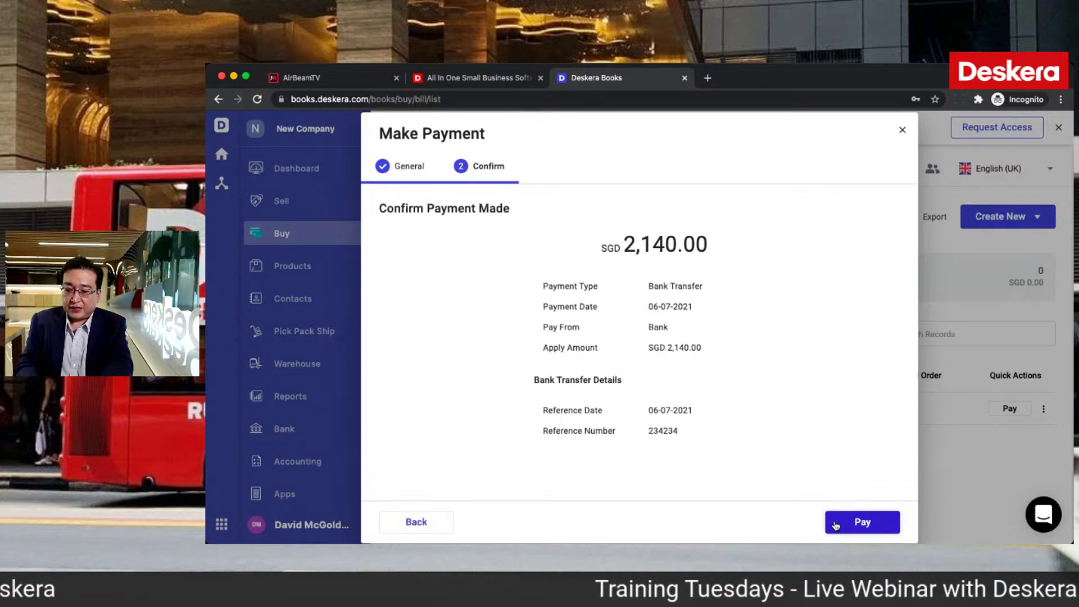
pyautogui.click(835, 525)
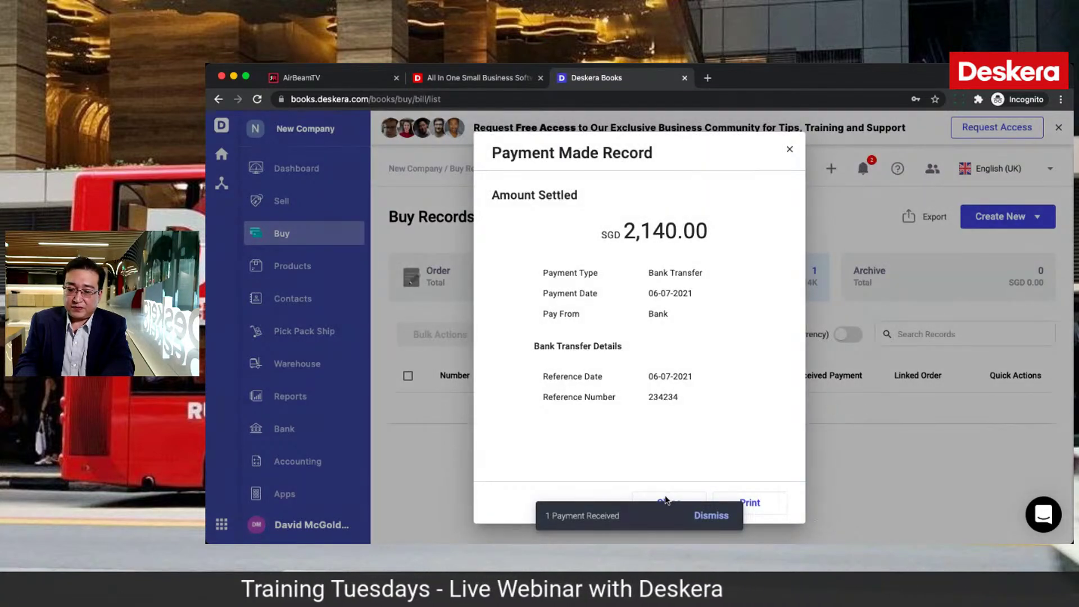
pyautogui.click(711, 517)
pyautogui.click(669, 502)
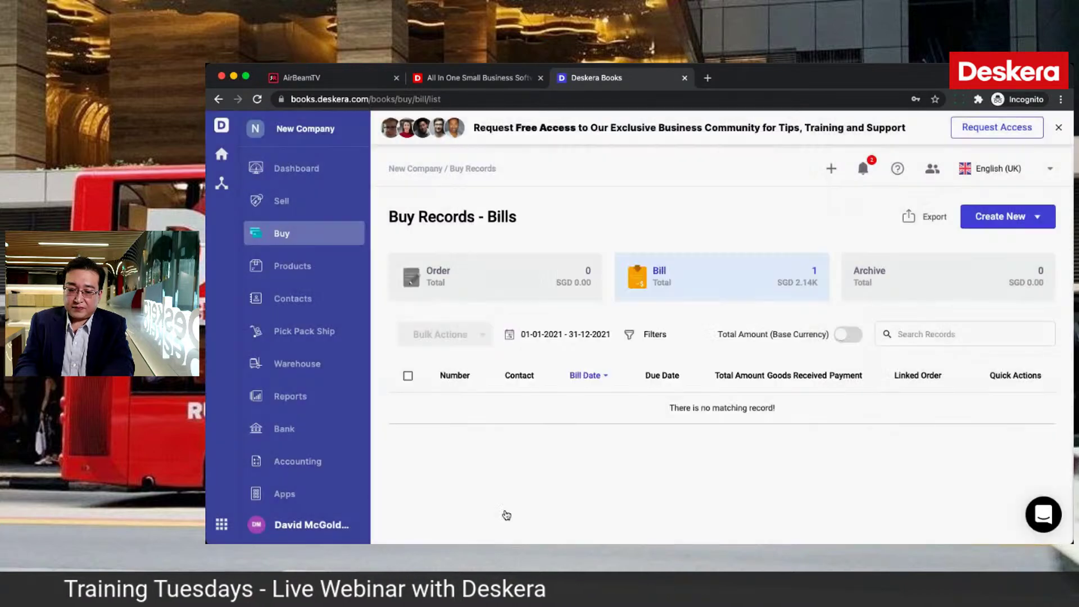
# Step: Expand payment entry JE-0000004 (Bank credited, Accounts Payable debited), then open the Profit and Loss report
pyautogui.click(317, 464)
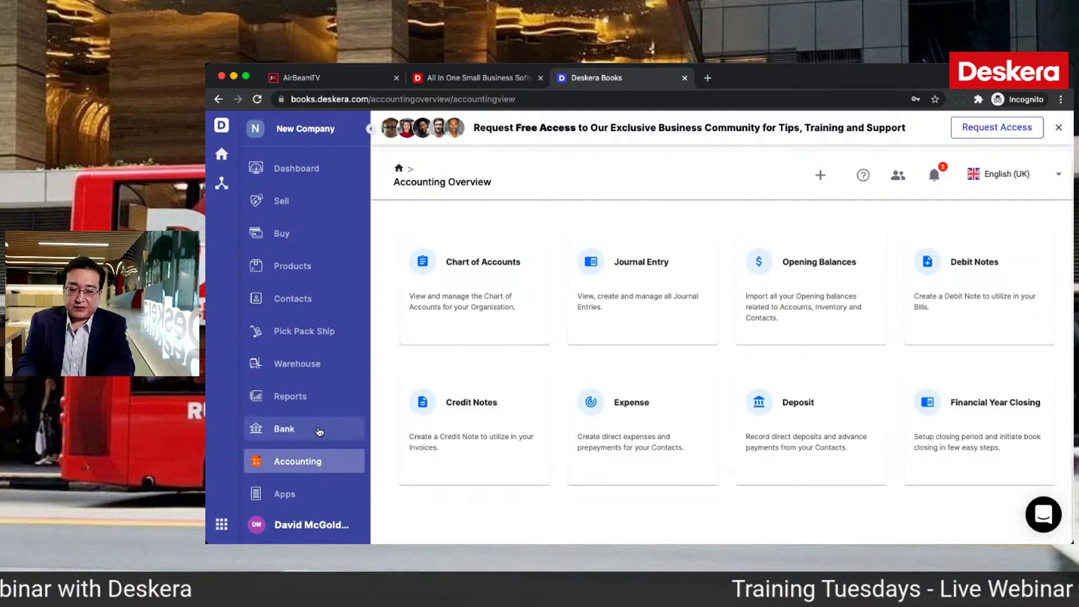
pyautogui.click(323, 396)
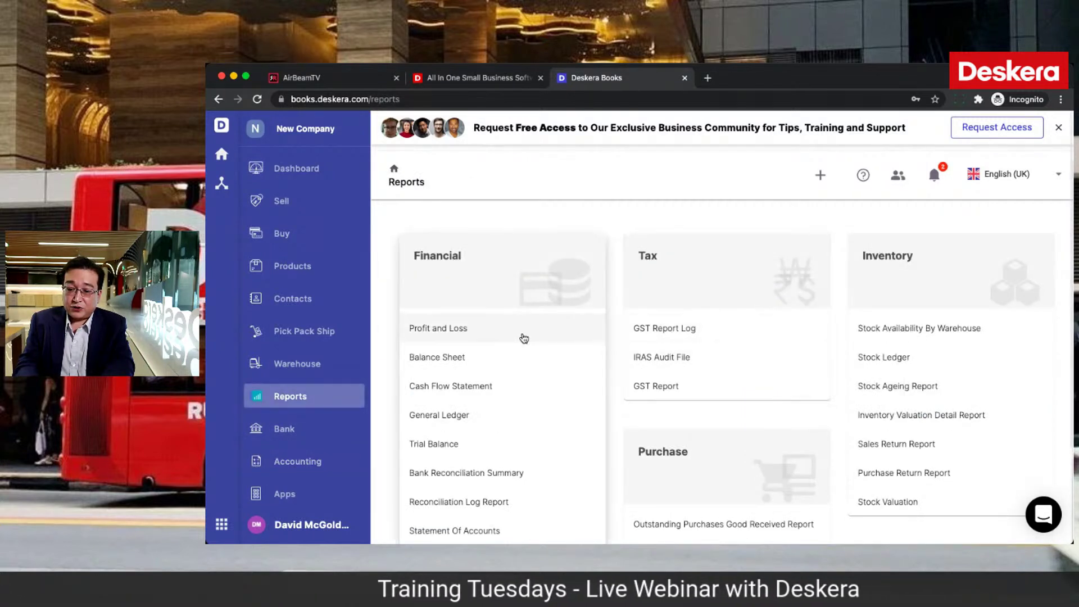
pyautogui.click(313, 458)
pyautogui.click(642, 305)
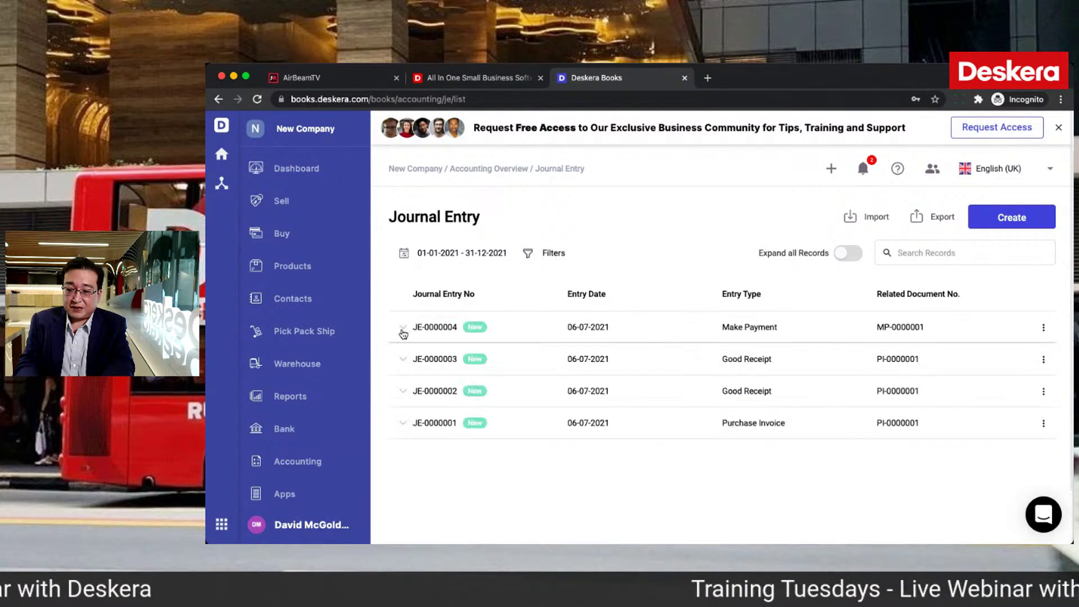
pyautogui.click(403, 332)
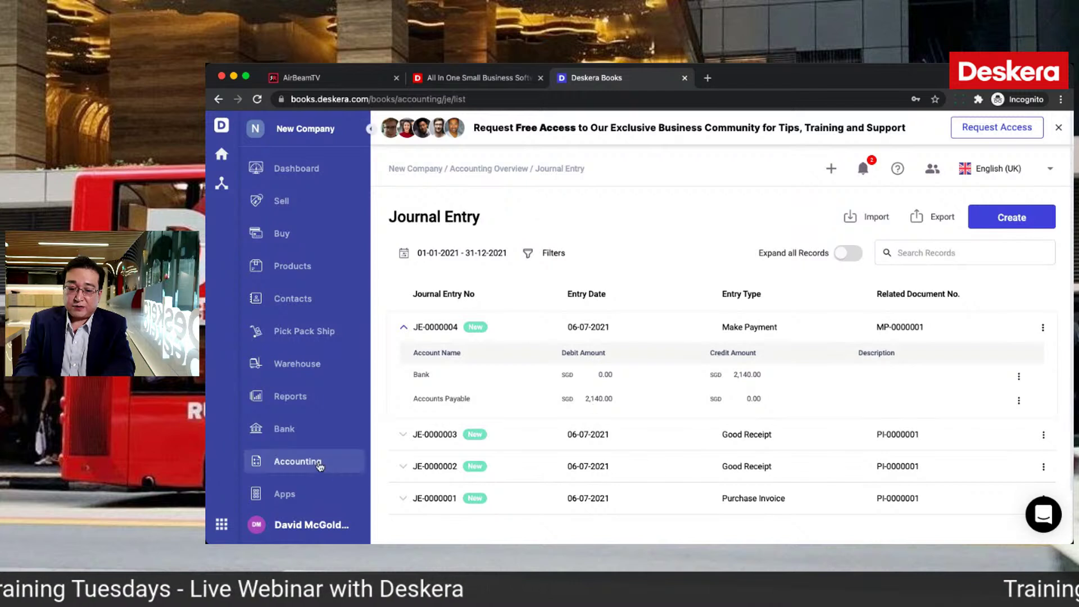
pyautogui.click(288, 395)
pyautogui.click(461, 336)
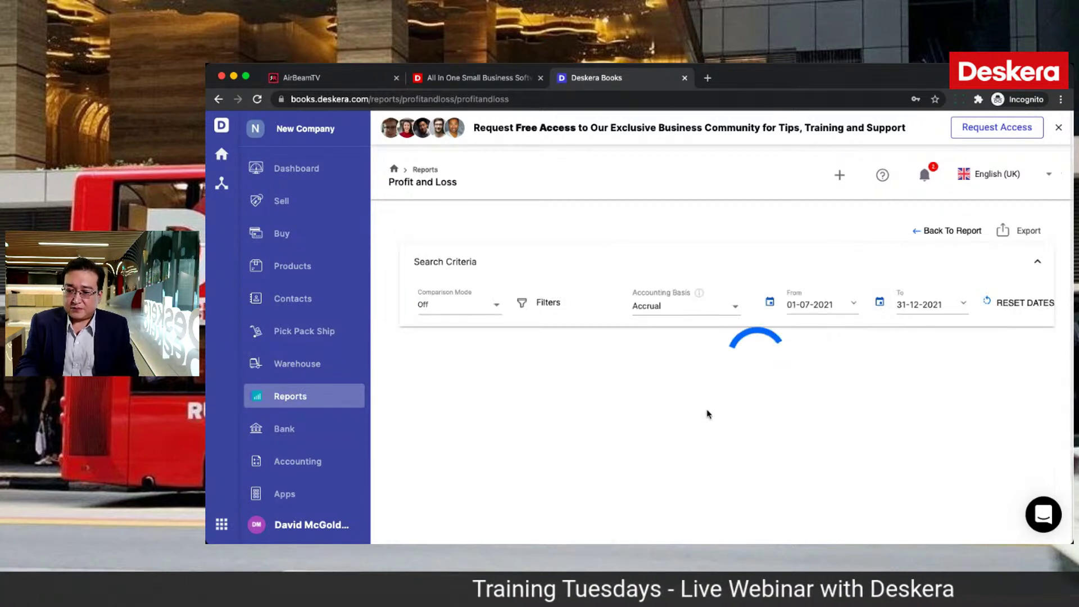
# Step: Keep the Profit and Loss report on Accrual basis
pyautogui.scroll(-2, 708, 414)
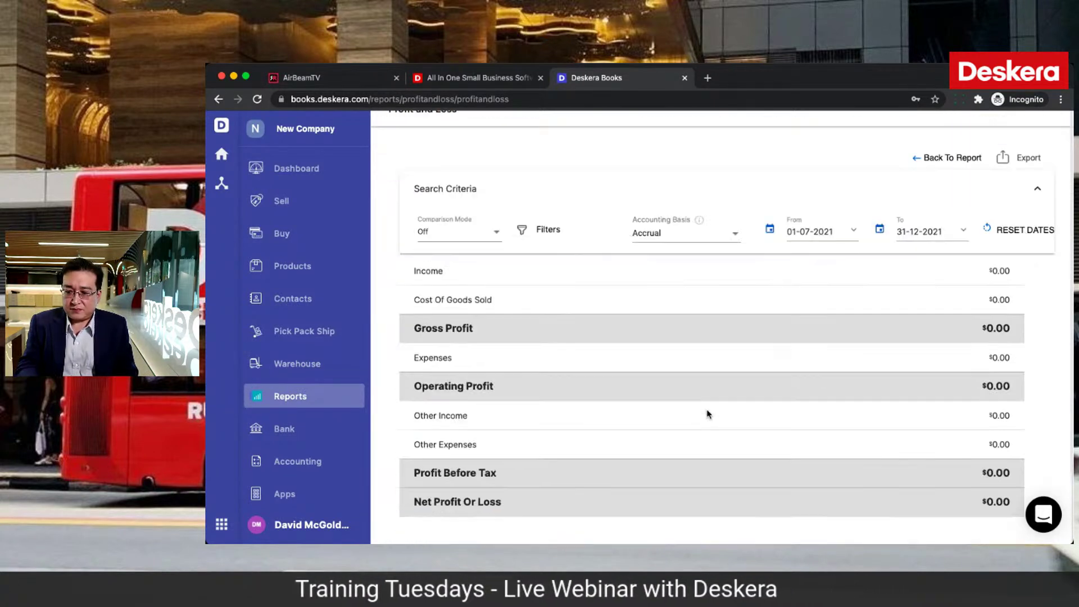
pyautogui.scroll(2, 708, 414)
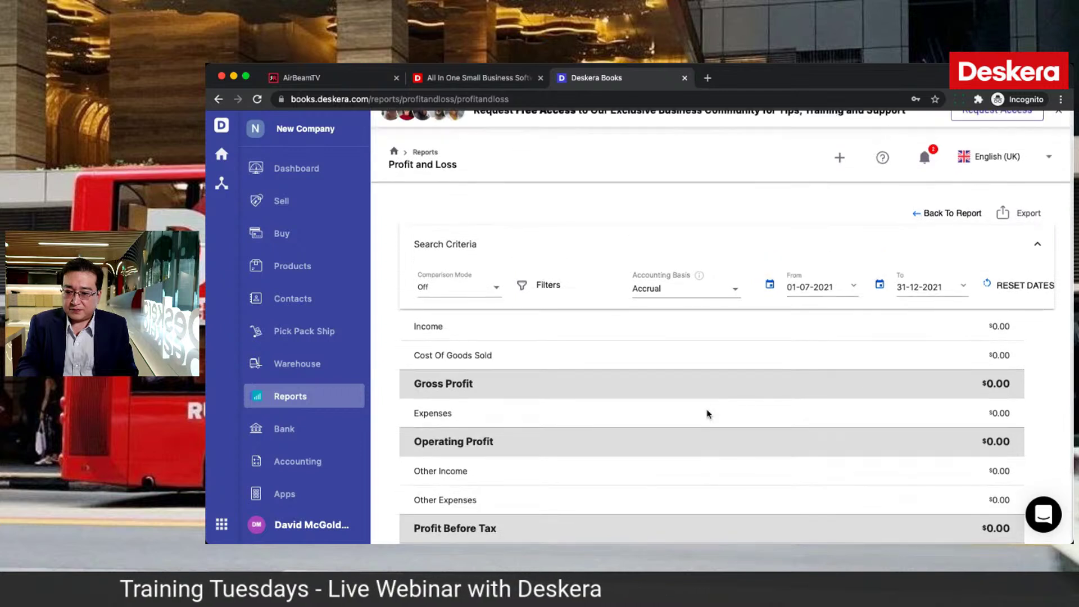
pyautogui.click(735, 312)
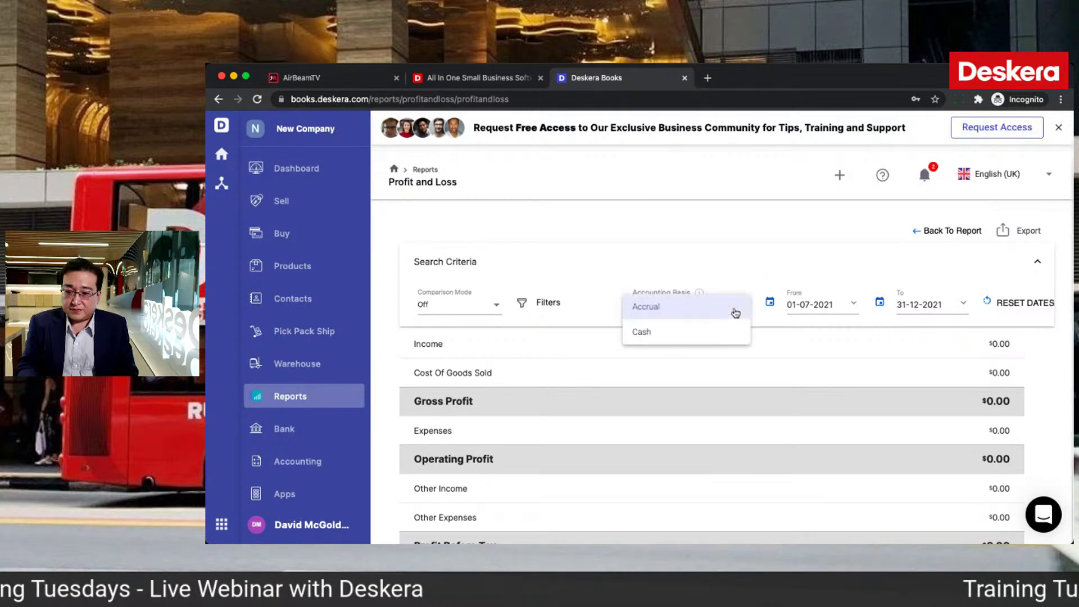
pyautogui.click(854, 307)
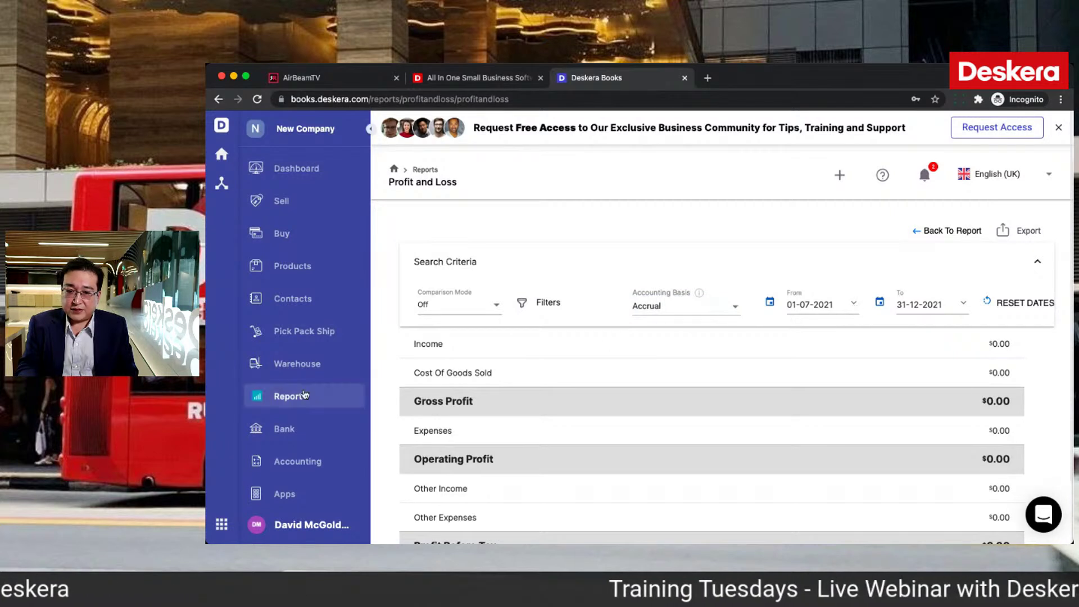
# Step: Expand Bank and Current Assets on the Balance Sheet to see $2,000.00 Inventory, then start a sales invoice
pyautogui.click(304, 396)
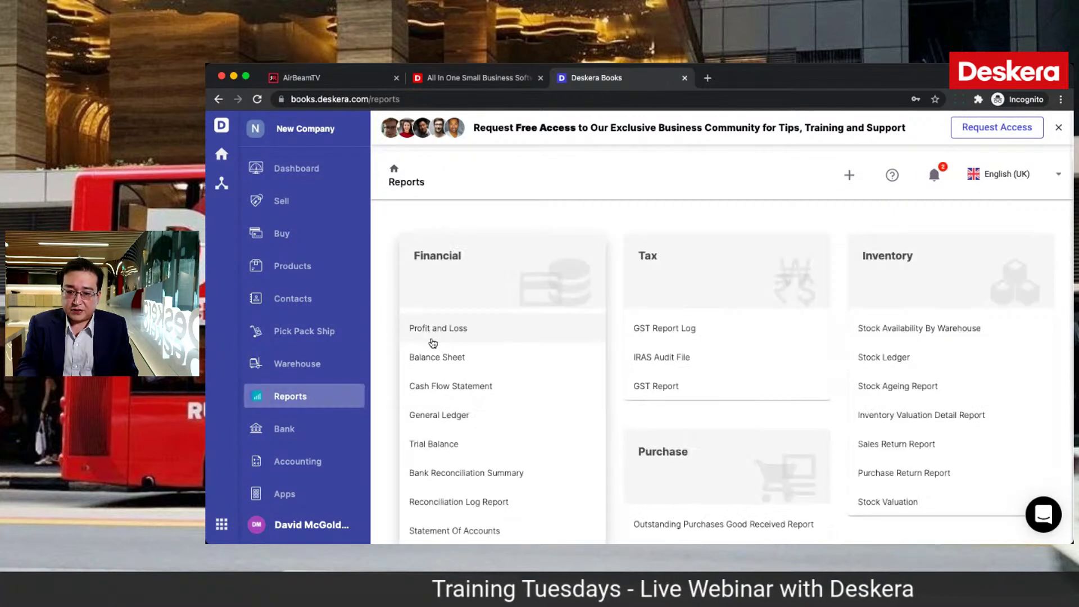
pyautogui.click(437, 358)
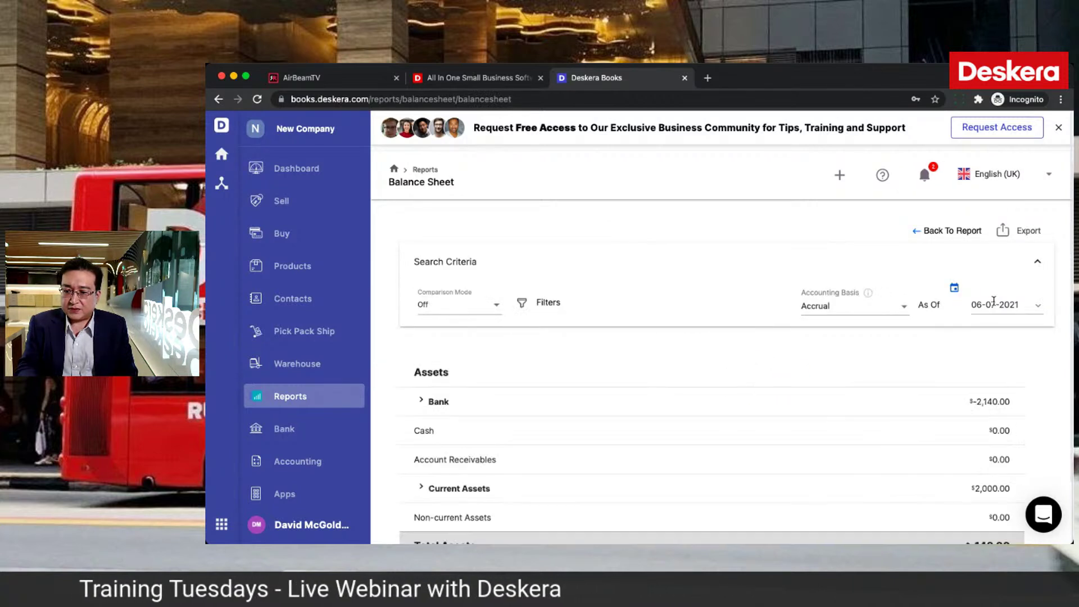
pyautogui.scroll(-2, 942, 416)
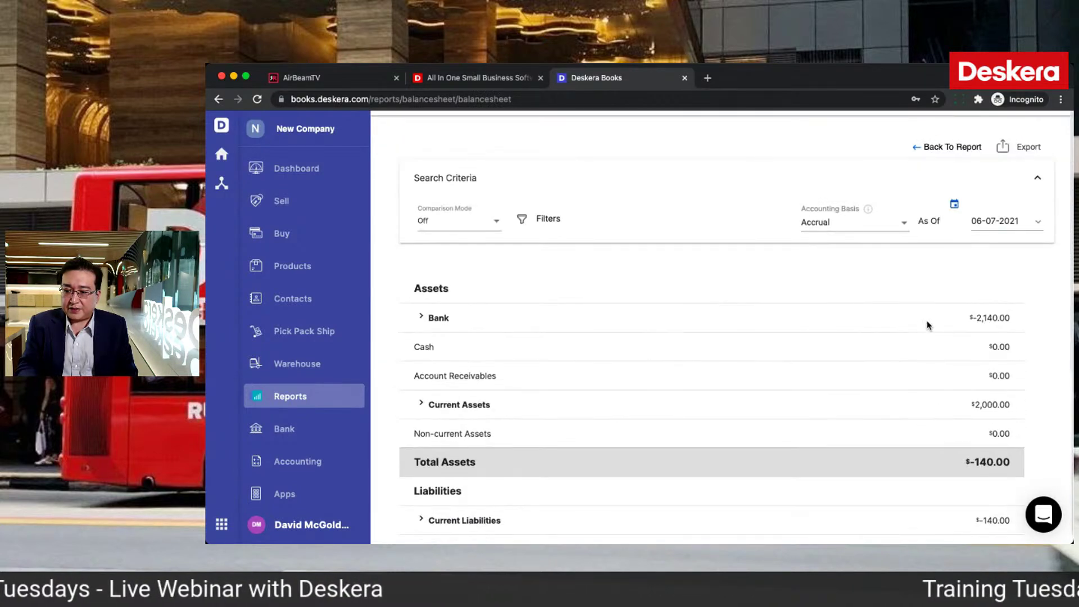
pyautogui.click(422, 318)
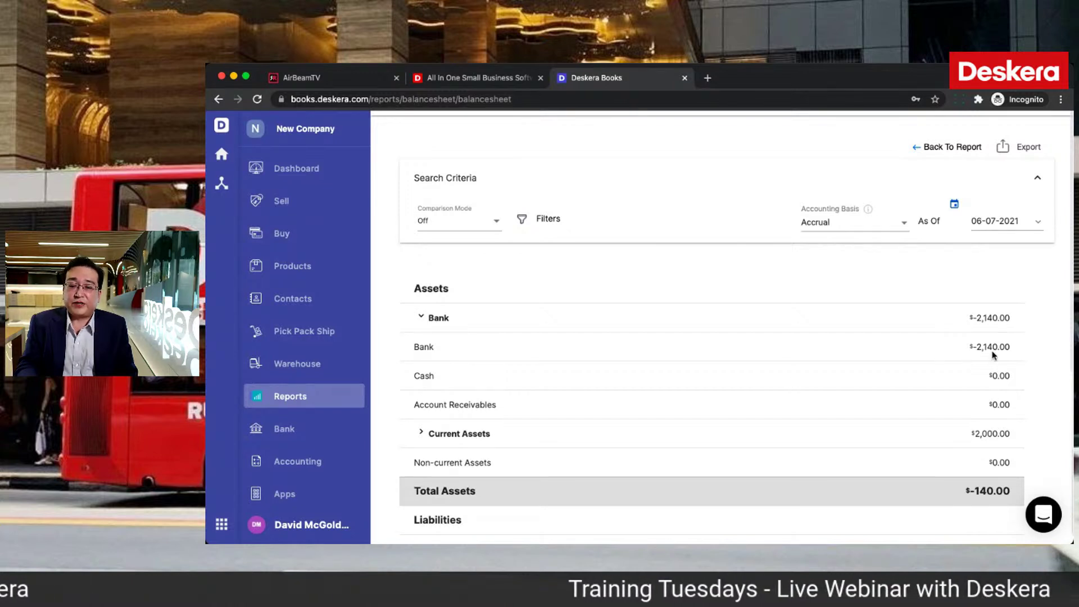
pyautogui.scroll(-4, 881, 477)
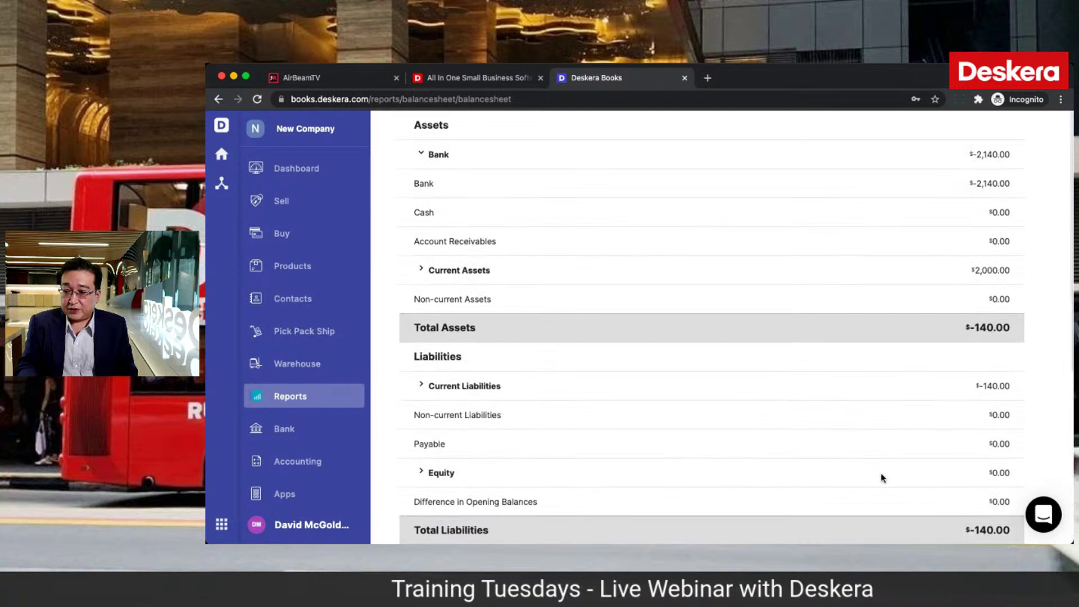
pyautogui.scroll(2, 855, 373)
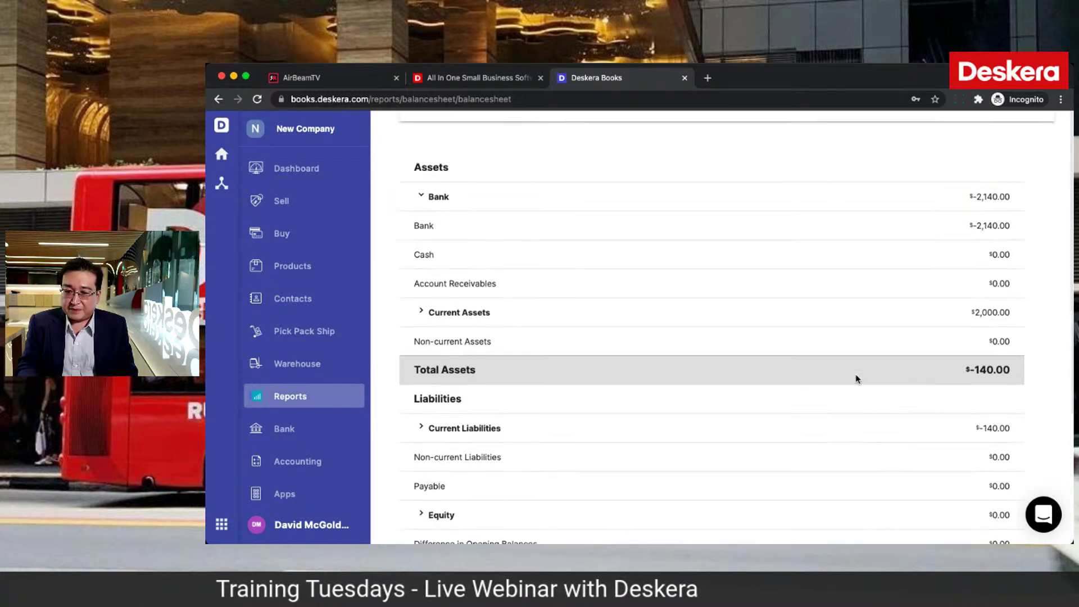
pyautogui.click(422, 337)
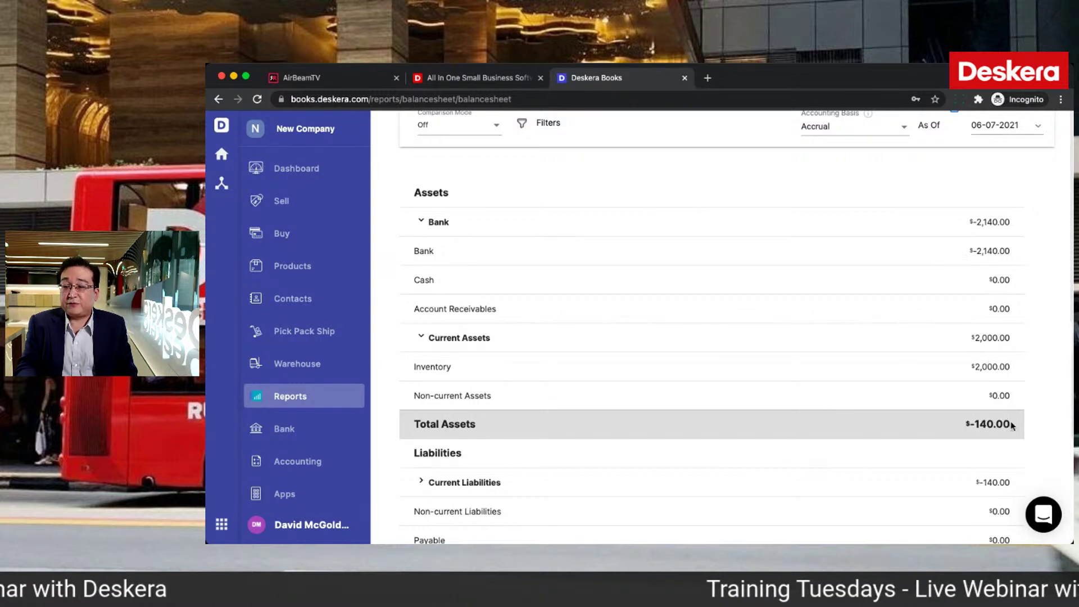
pyautogui.click(286, 208)
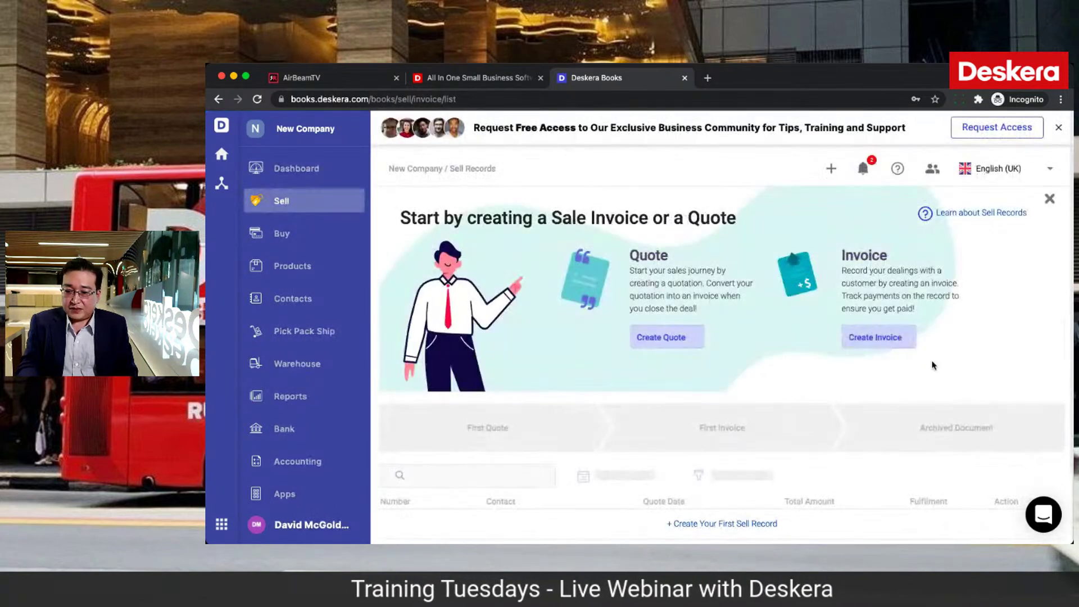
pyautogui.click(882, 341)
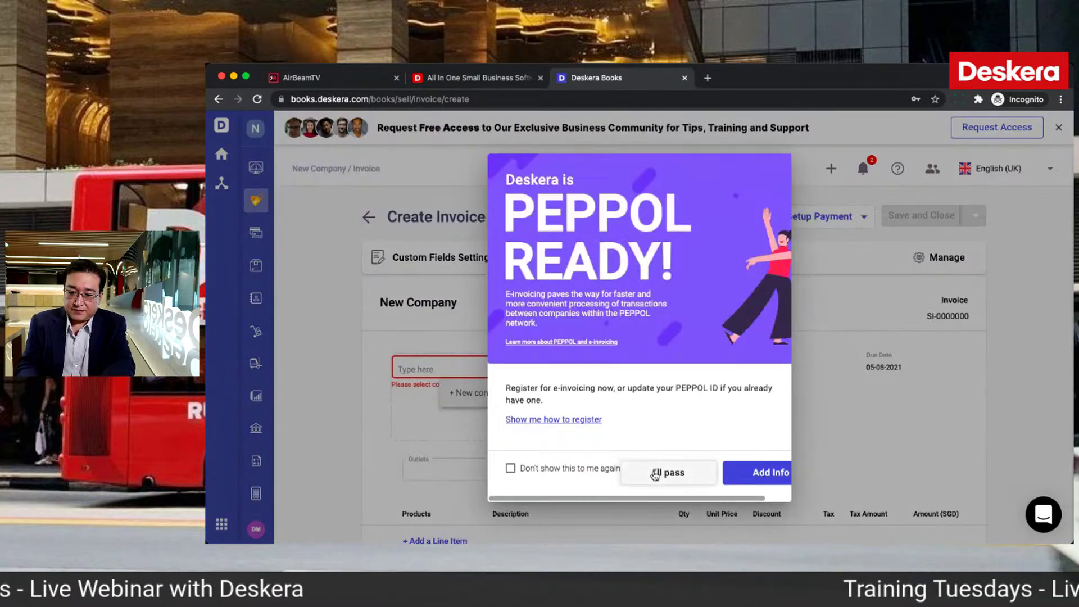
# Step: Set the invoice's customer contact and Jurong outlet, and add a first line item
pyautogui.click(655, 474)
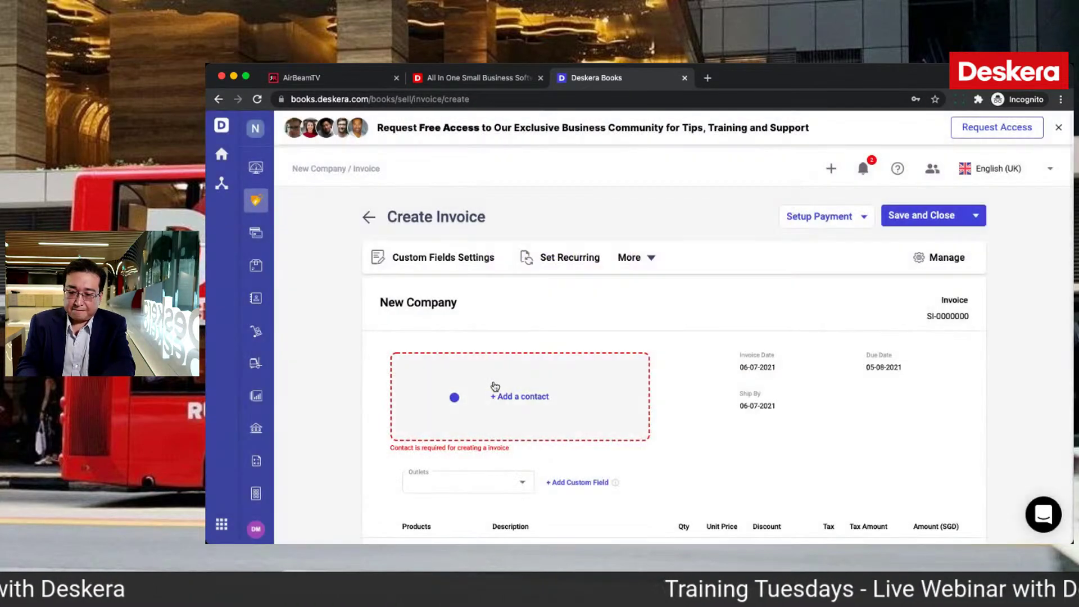
pyautogui.click(493, 369)
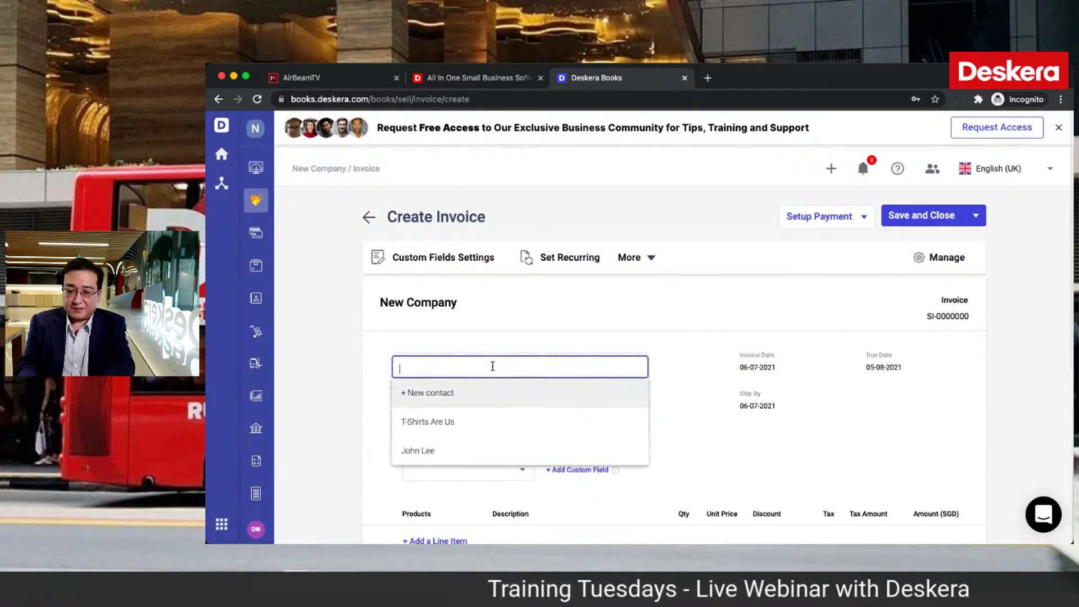
pyautogui.click(465, 450)
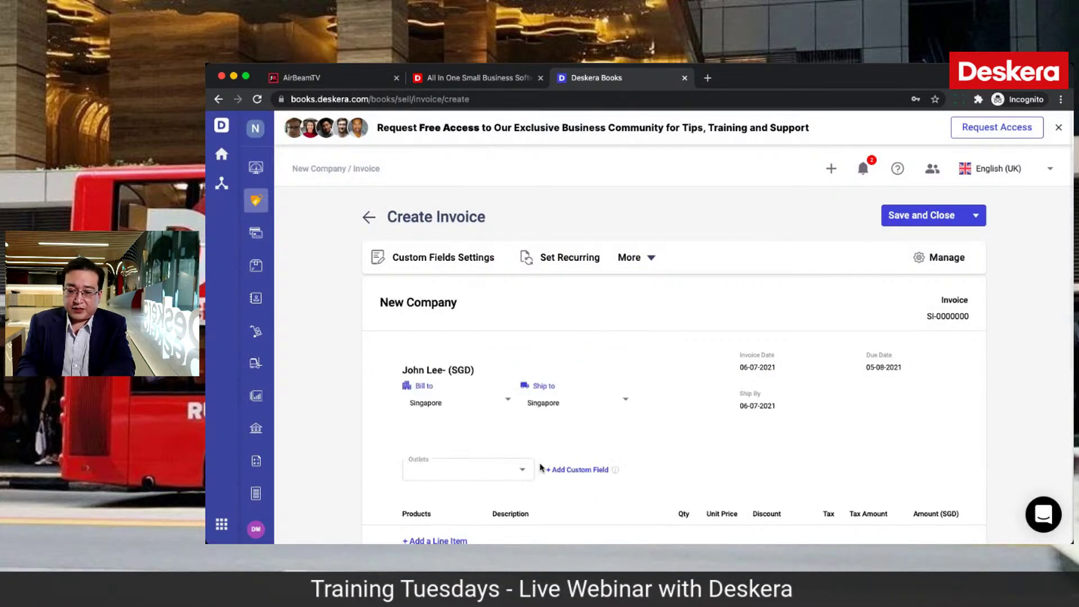
pyautogui.scroll(-2, 539, 465)
pyautogui.click(525, 381)
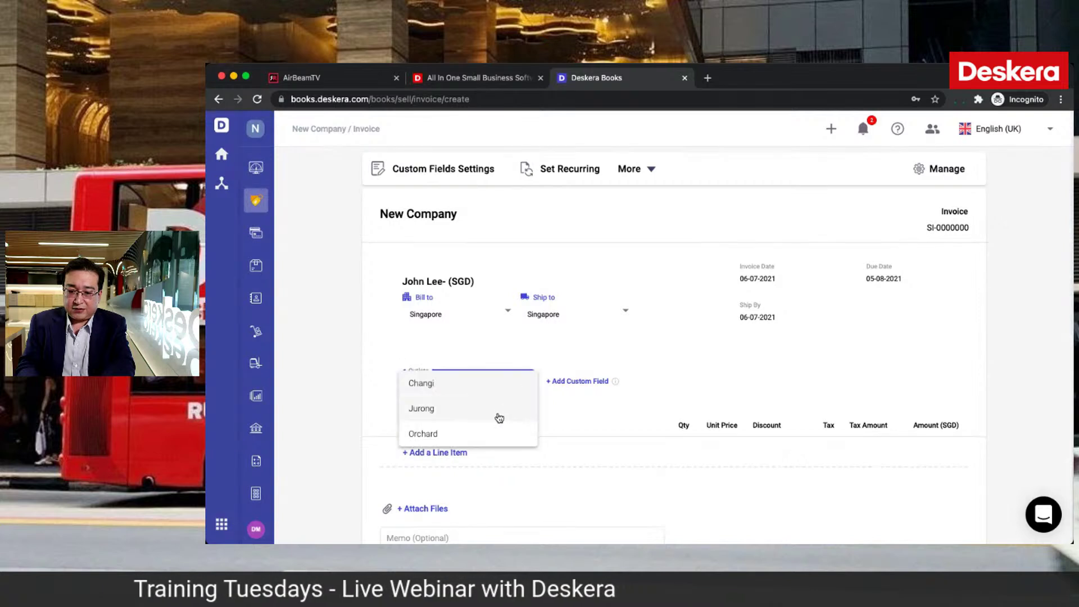
pyautogui.click(499, 417)
pyautogui.scroll(-3, 609, 467)
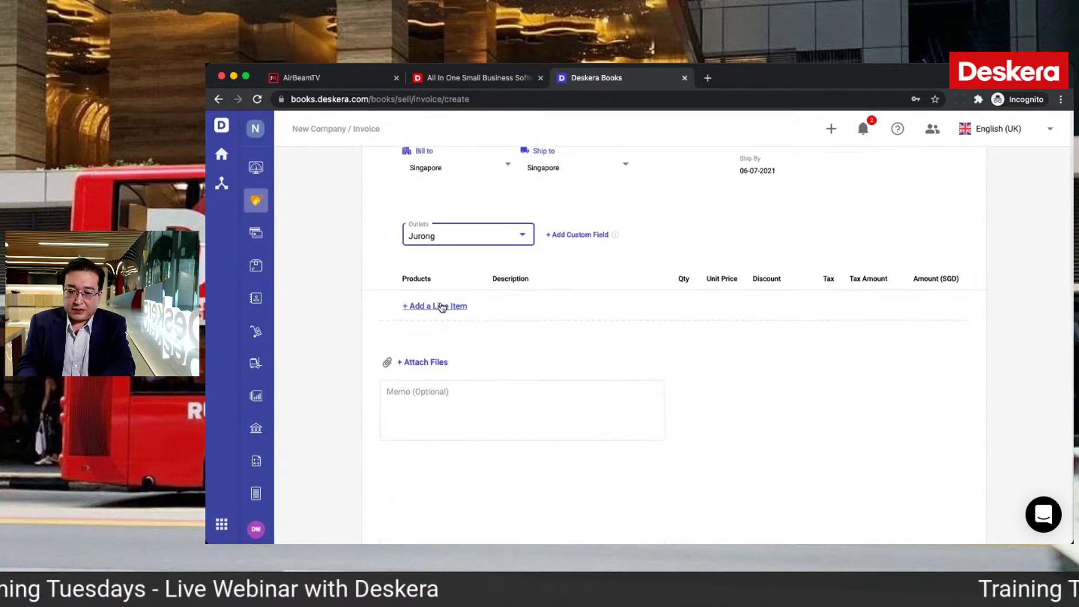
pyautogui.click(442, 307)
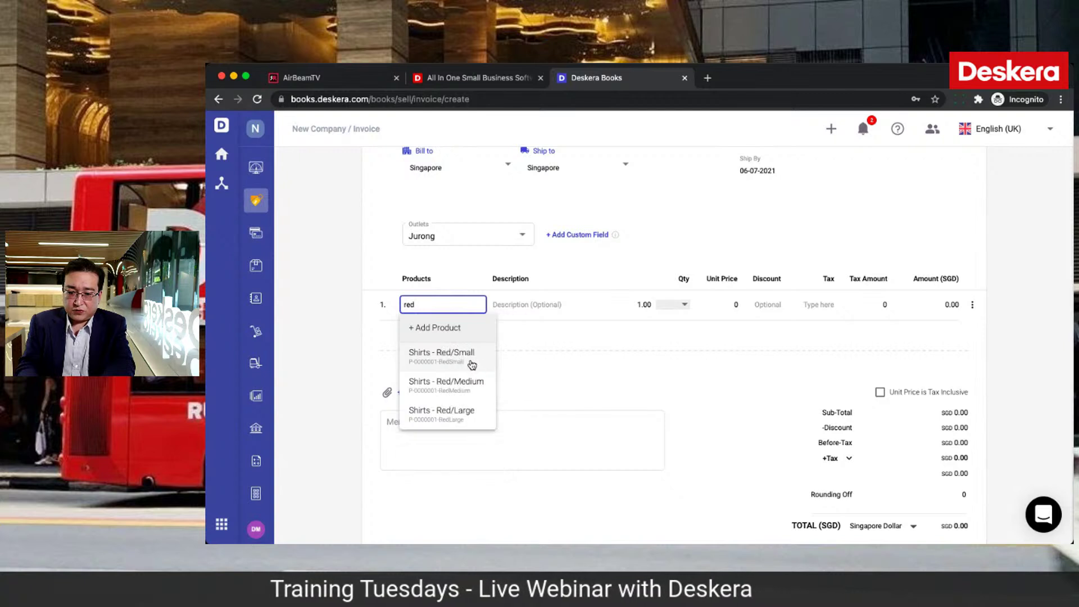
# Step: Change the invoice line to Shirts - Red/Medium with quantity 10
pyautogui.click(475, 364)
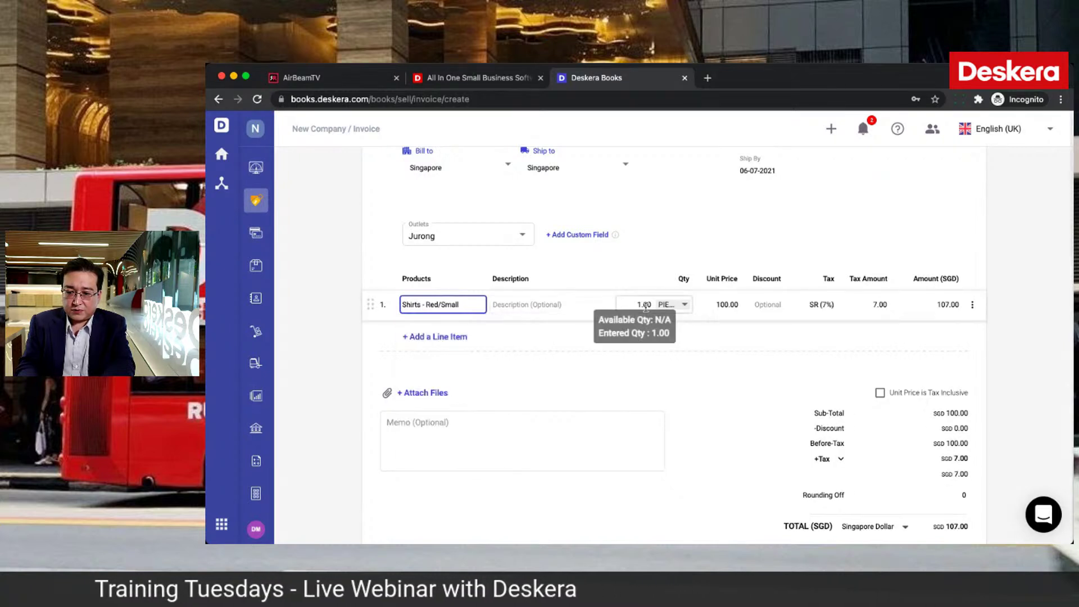
pyautogui.click(460, 305)
pyautogui.press('BackSpace')
pyautogui.press('BackSpace')
pyautogui.press('BackSpace')
pyautogui.press('BackSpace')
pyautogui.click(443, 385)
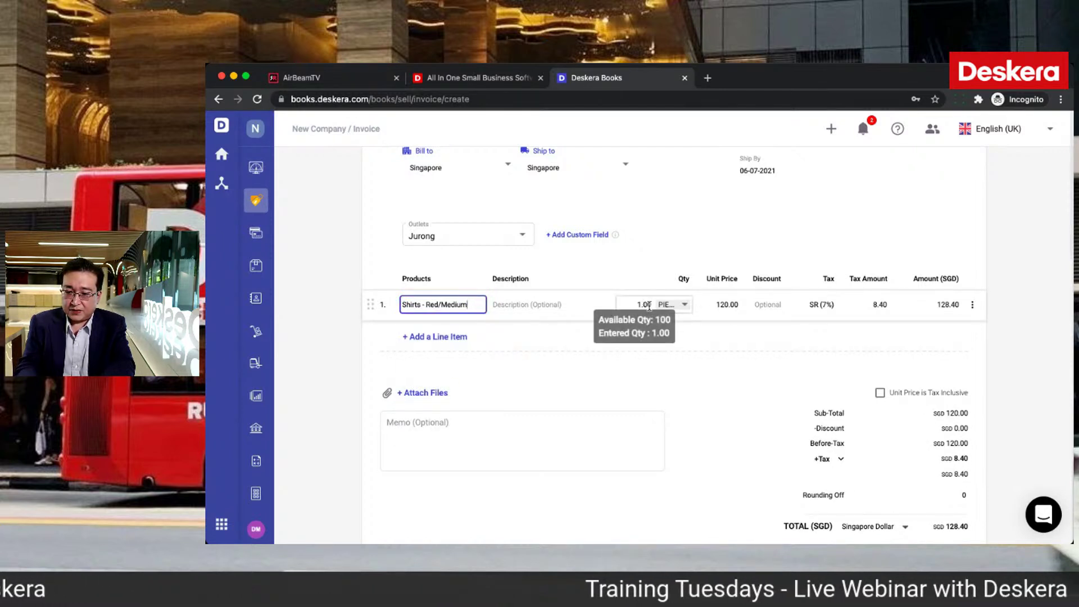
pyautogui.click(649, 305)
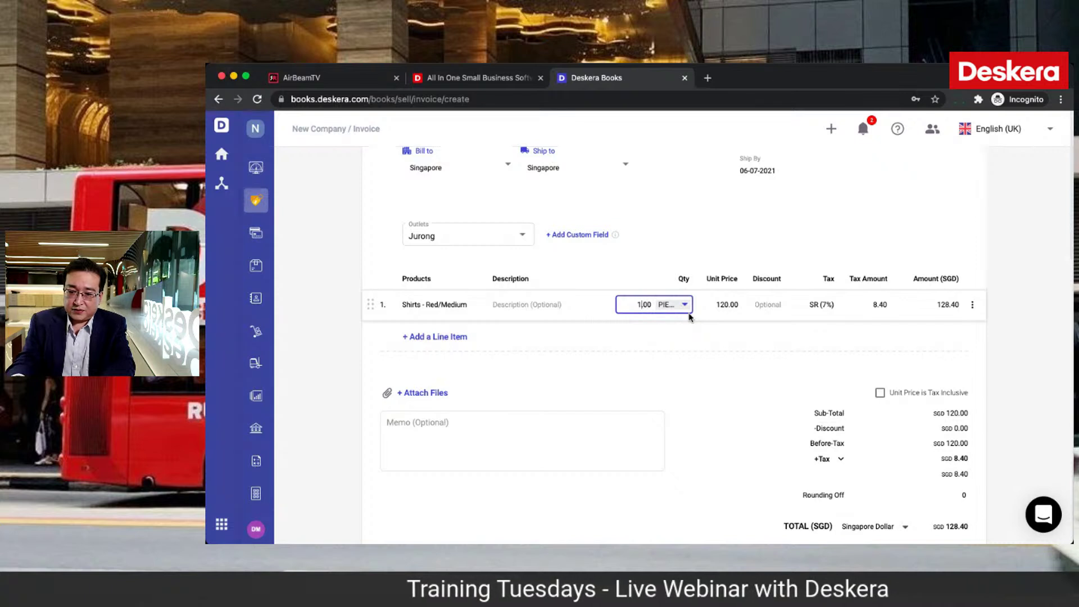
pyautogui.write('0')
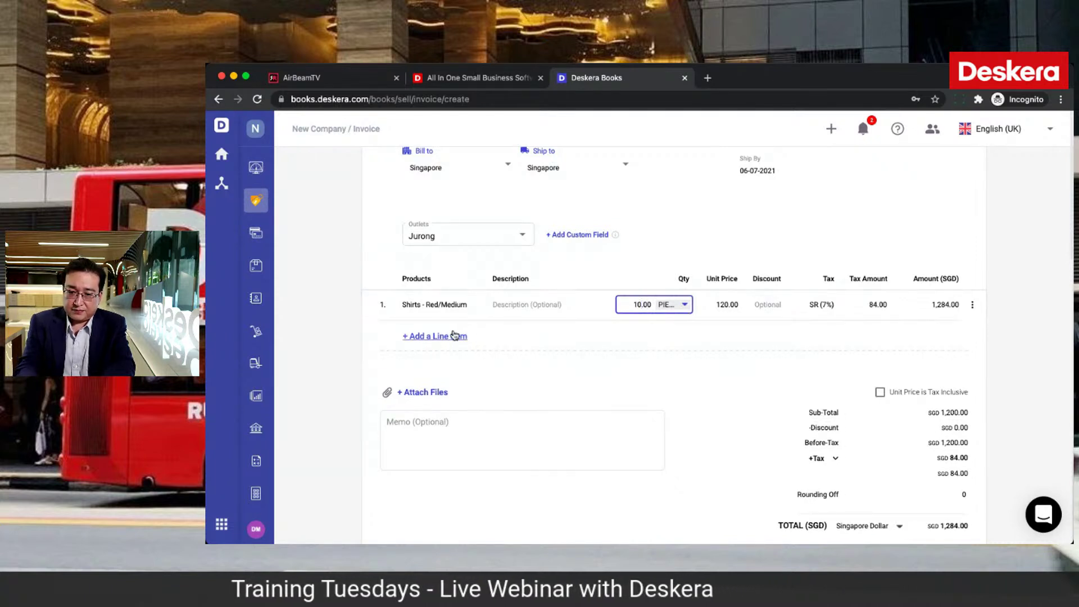
# Step: Add a second line with Shirts - Red/Large, then clear and delete that line
pyautogui.click(450, 336)
pyautogui.click(446, 336)
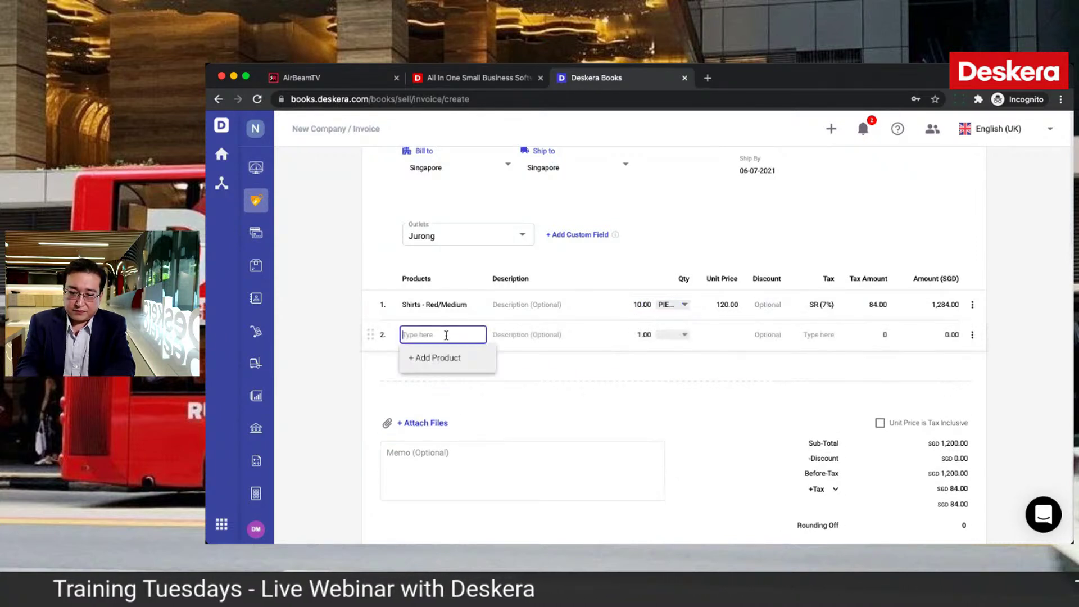
pyautogui.write('shir')
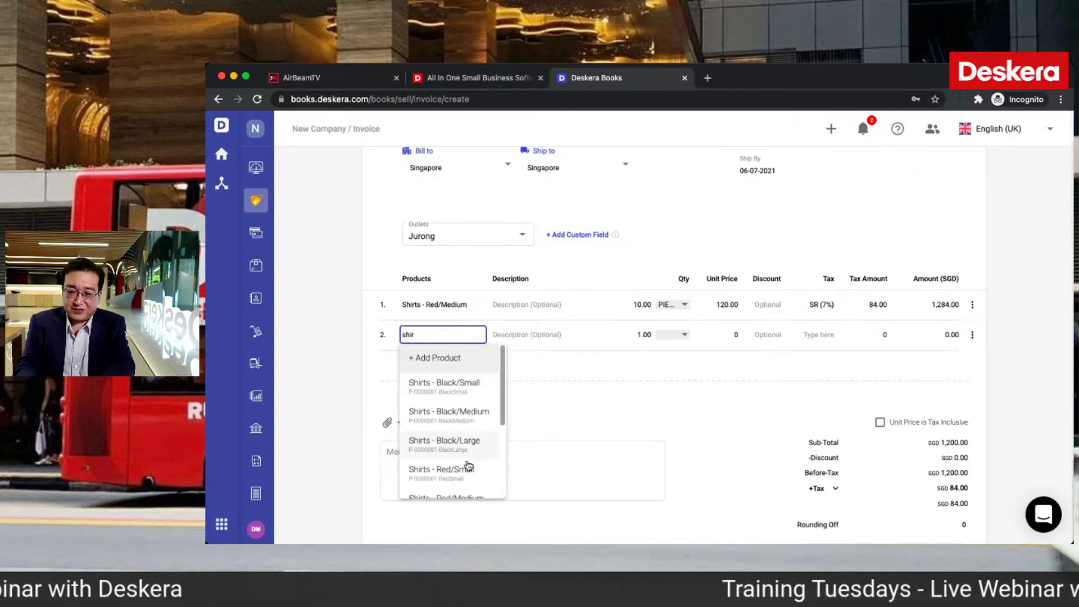
pyautogui.scroll(-2, 476, 472)
pyautogui.scroll(-1, 476, 472)
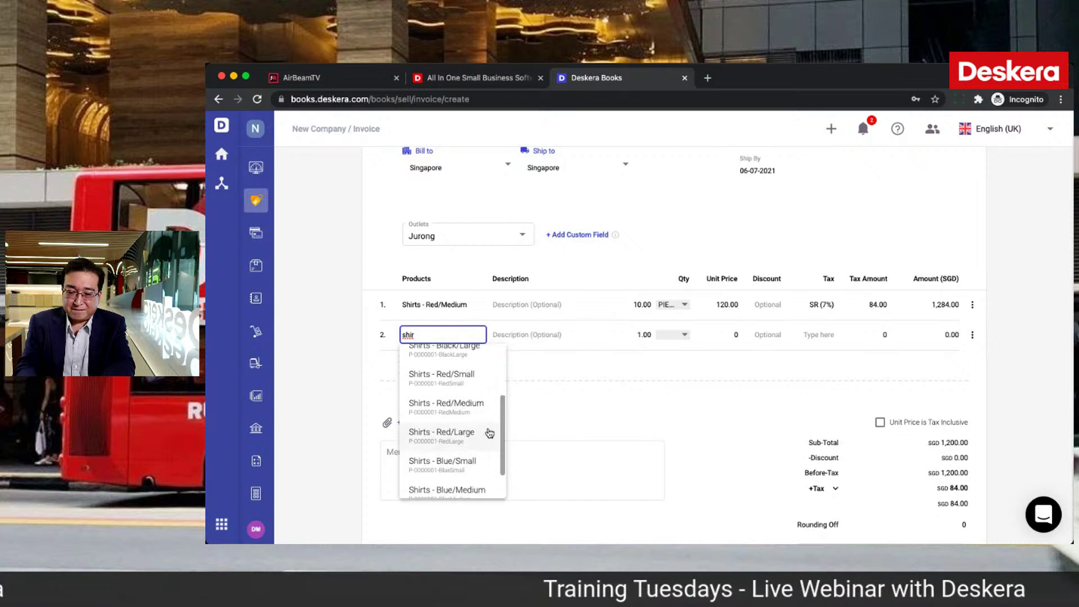
pyautogui.click(489, 432)
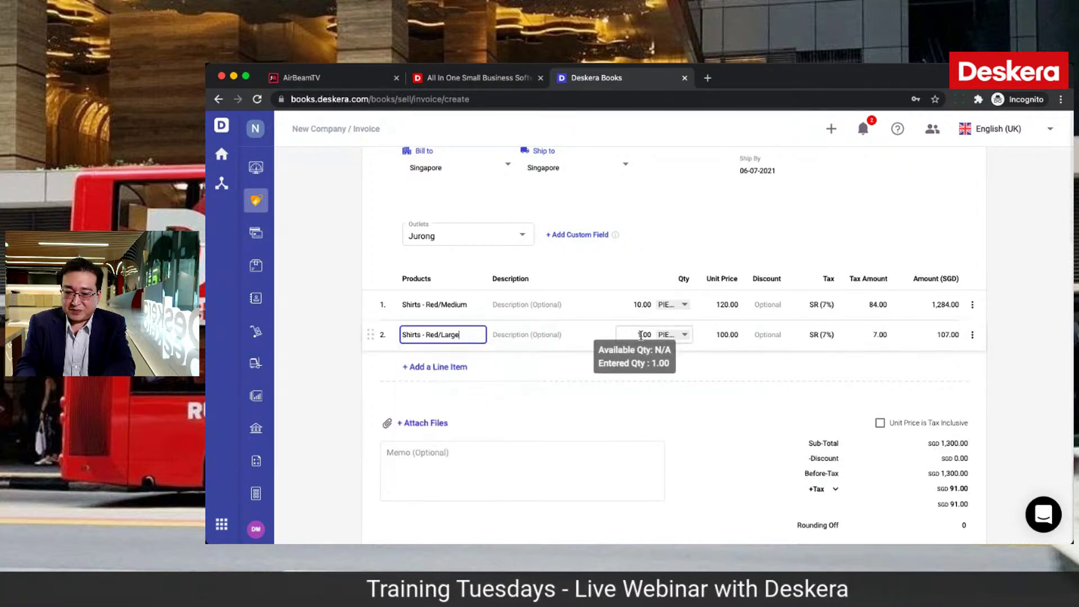
pyautogui.moveTo(466, 334); pyautogui.dragTo(386, 333)
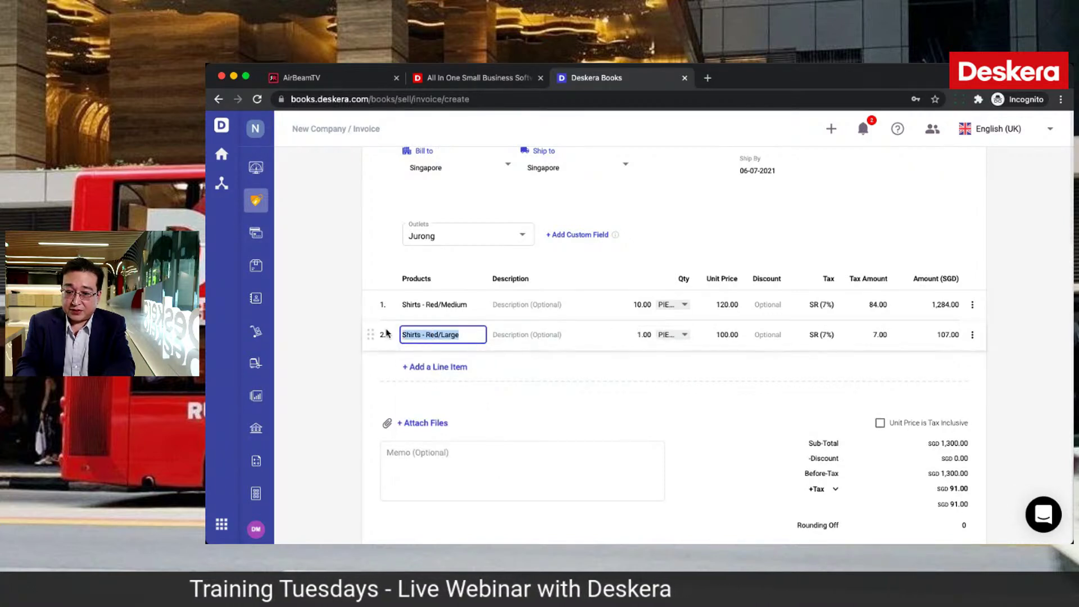
pyautogui.press('BackSpace')
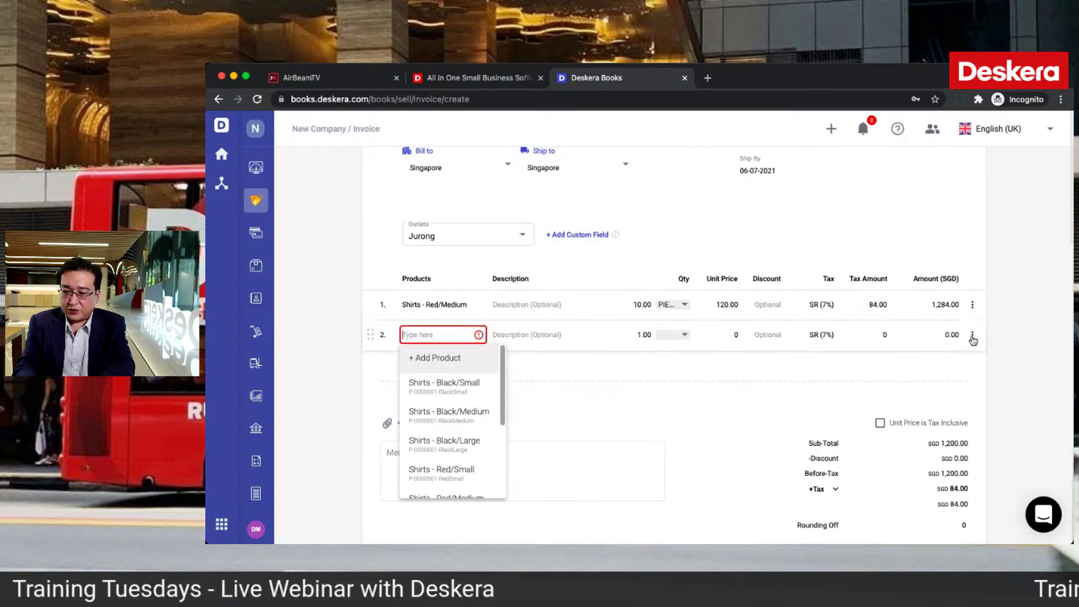
pyautogui.click(972, 336)
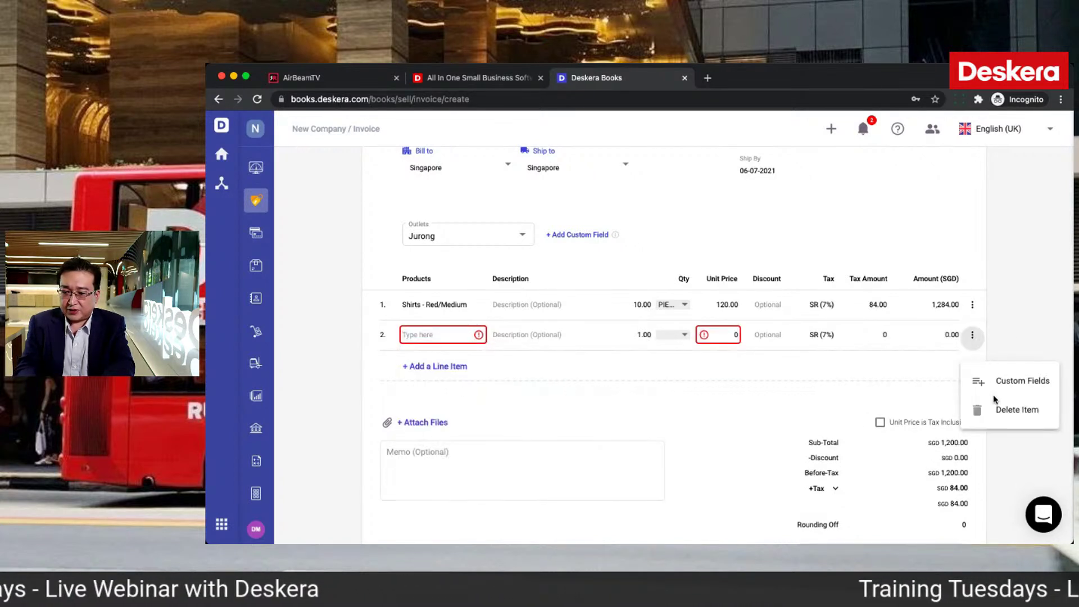
pyautogui.click(986, 411)
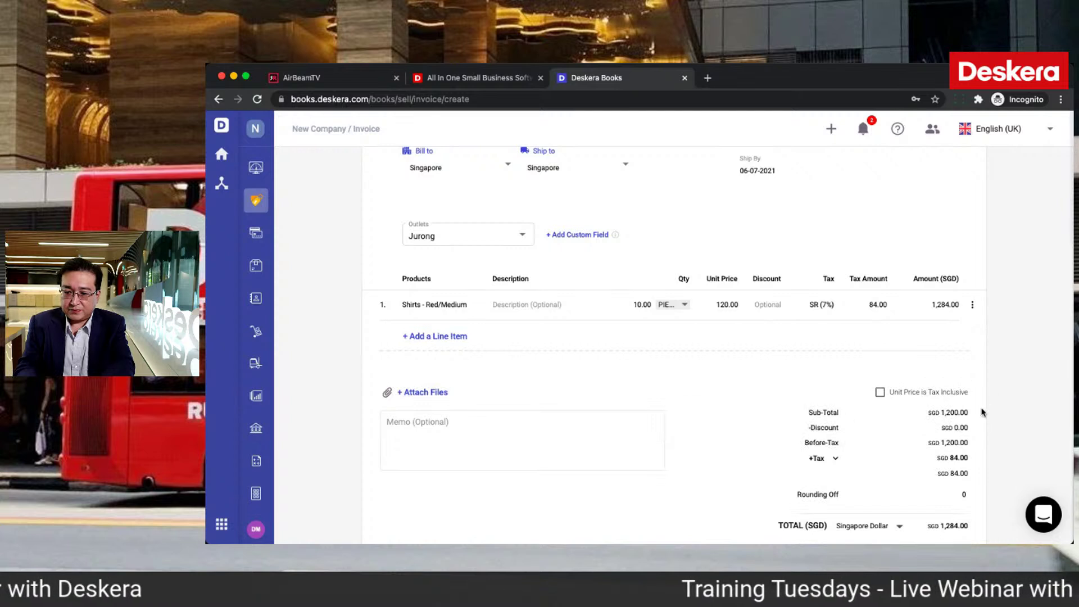
# Step: Turn Unit Price is Tax Inclusive on and back off, leaving prices tax-exclusive
pyautogui.scroll(-1, 710, 355)
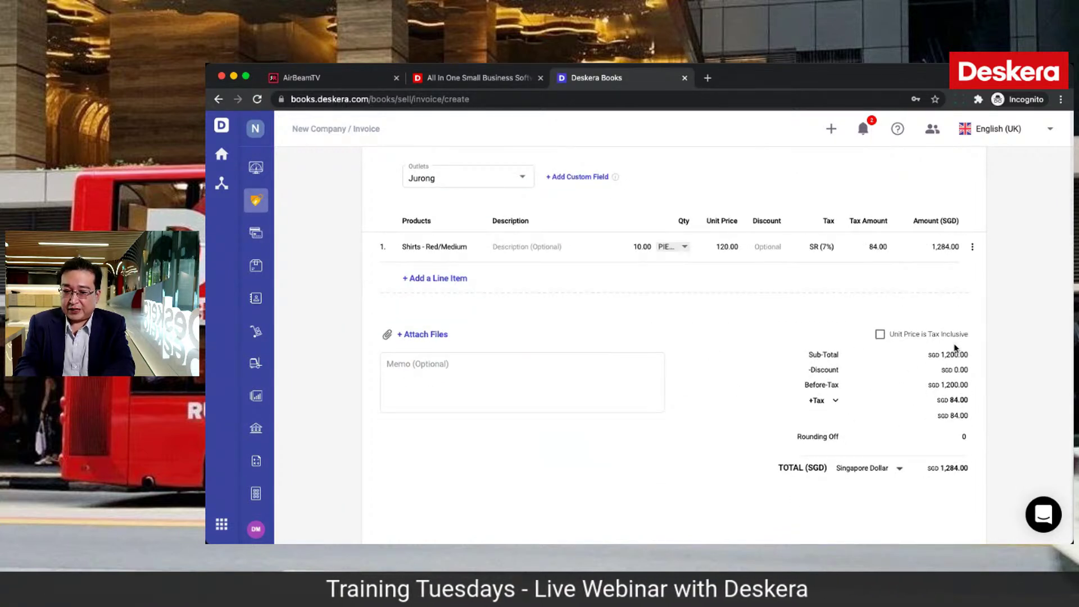
pyautogui.click(879, 335)
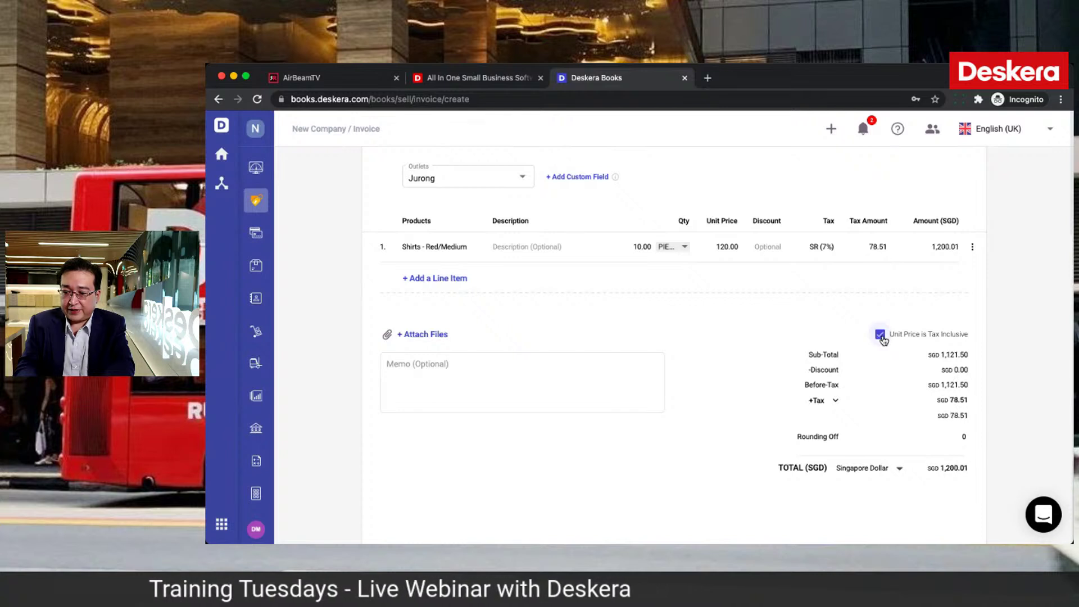
pyautogui.click(879, 335)
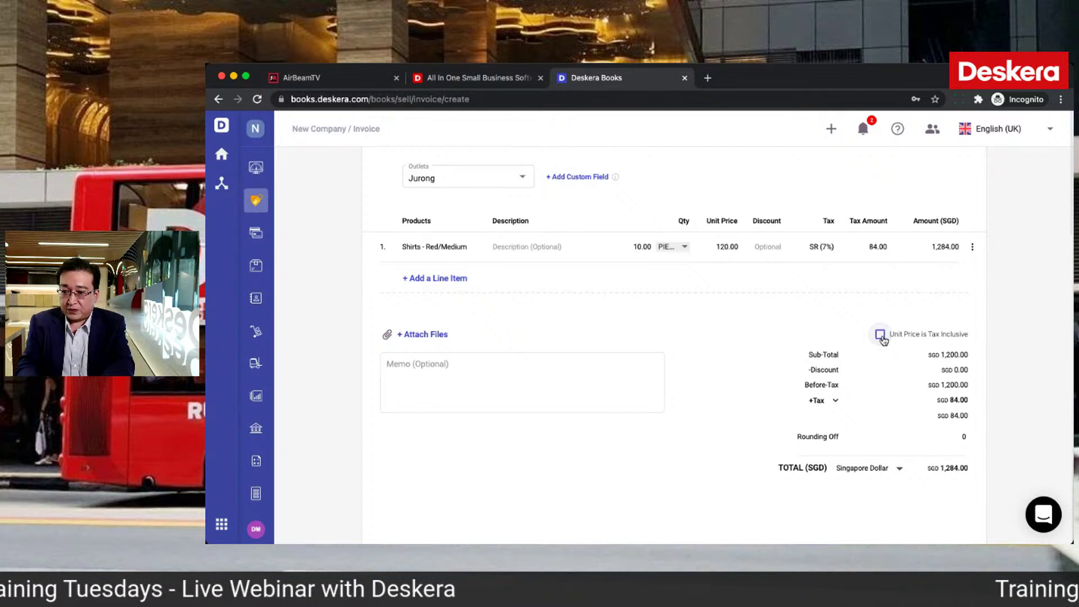
pyautogui.scroll(3, 882, 340)
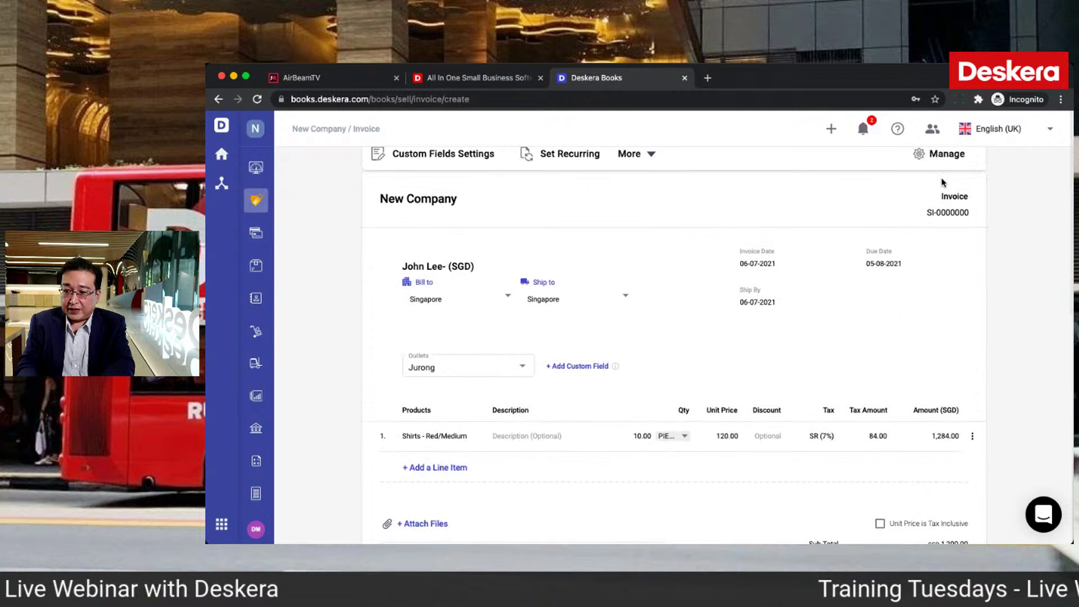
pyautogui.scroll(2, 938, 180)
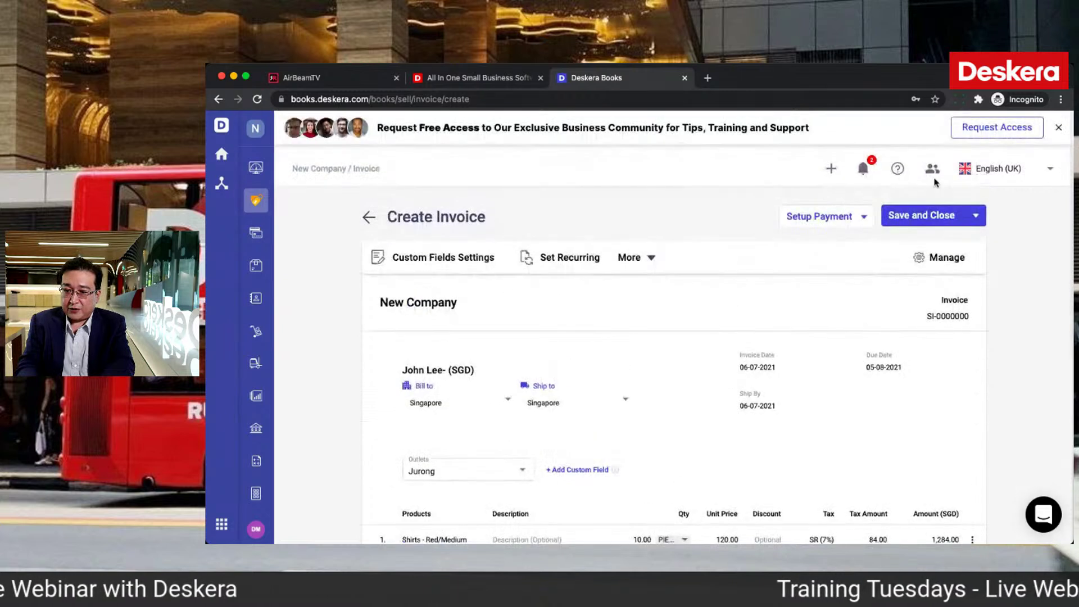
# Step: Glance at the online payment options without choosing one, then save and close the invoice
pyautogui.click(863, 215)
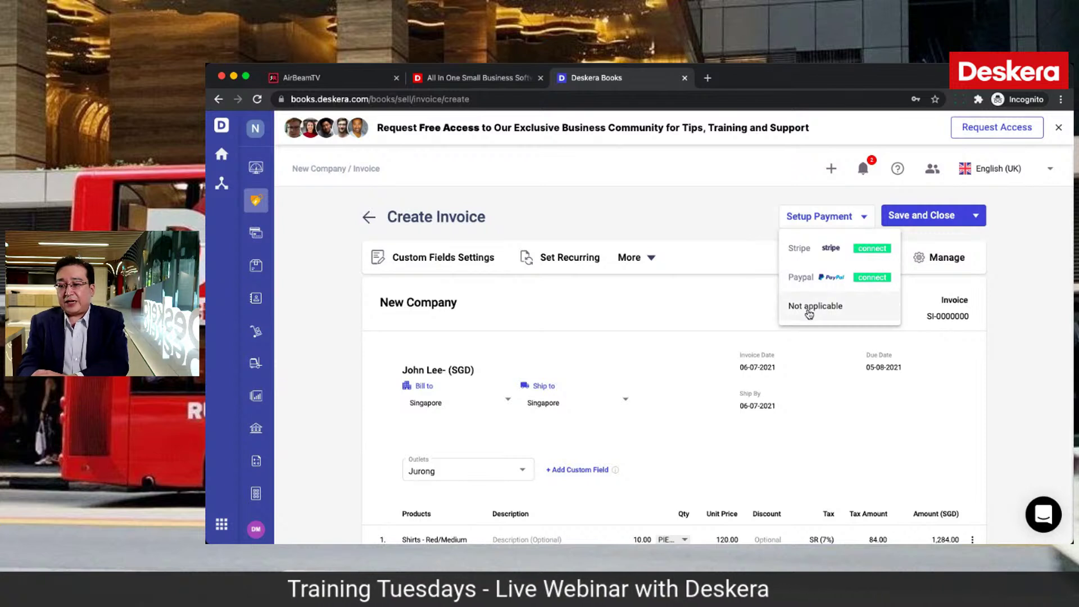
pyautogui.click(674, 298)
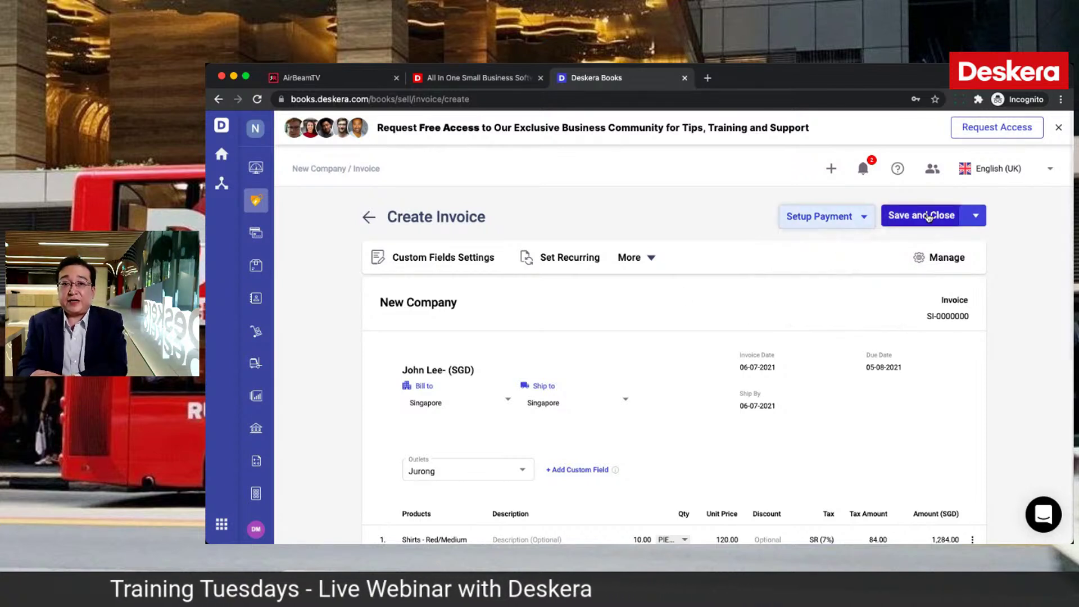
pyautogui.click(928, 216)
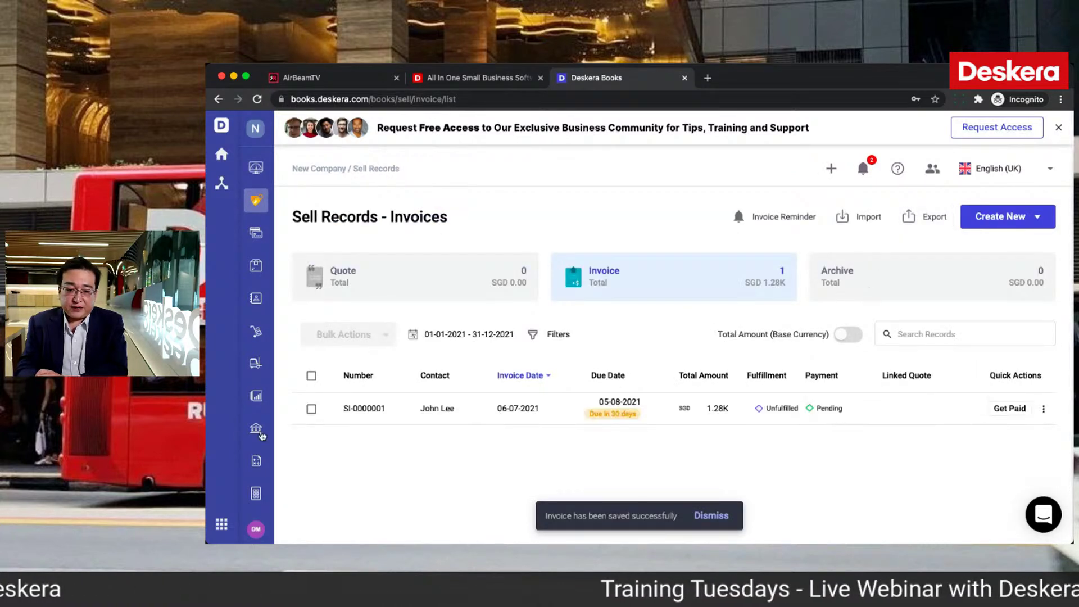
pyautogui.click(255, 463)
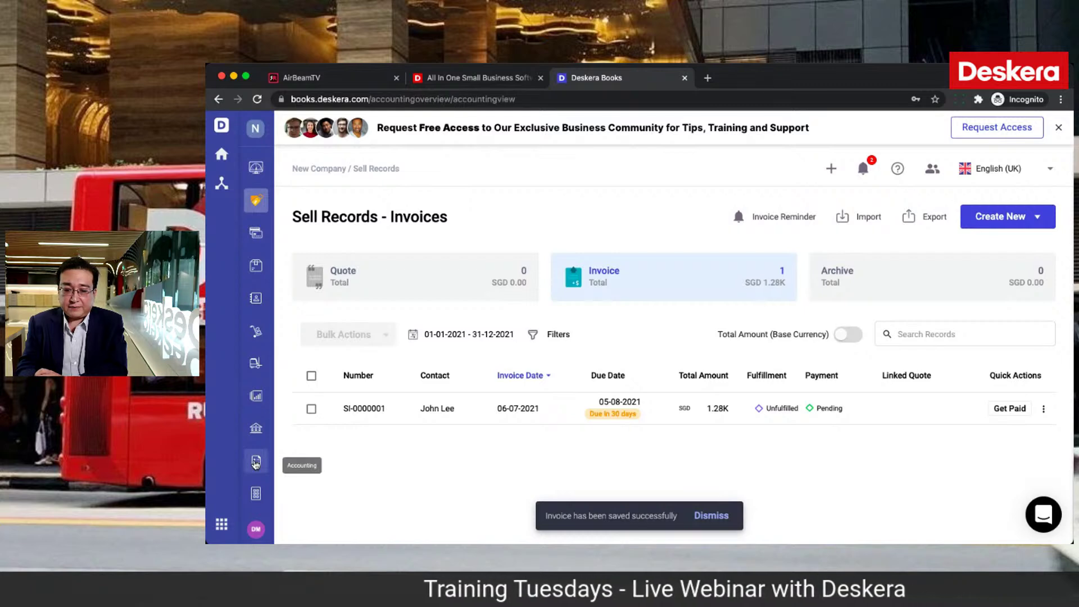
pyautogui.click(621, 280)
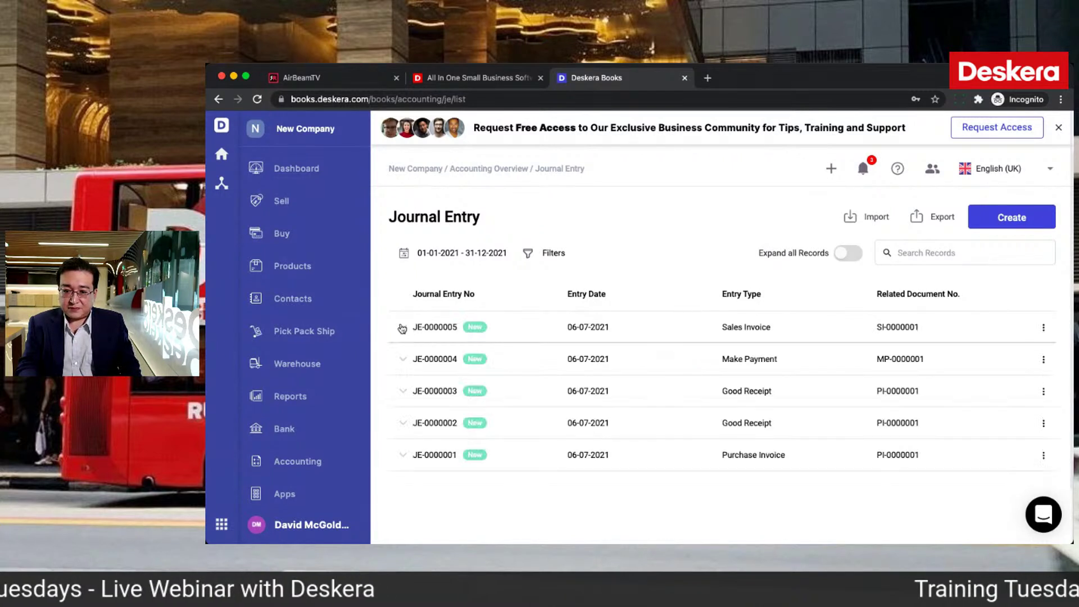
pyautogui.click(401, 328)
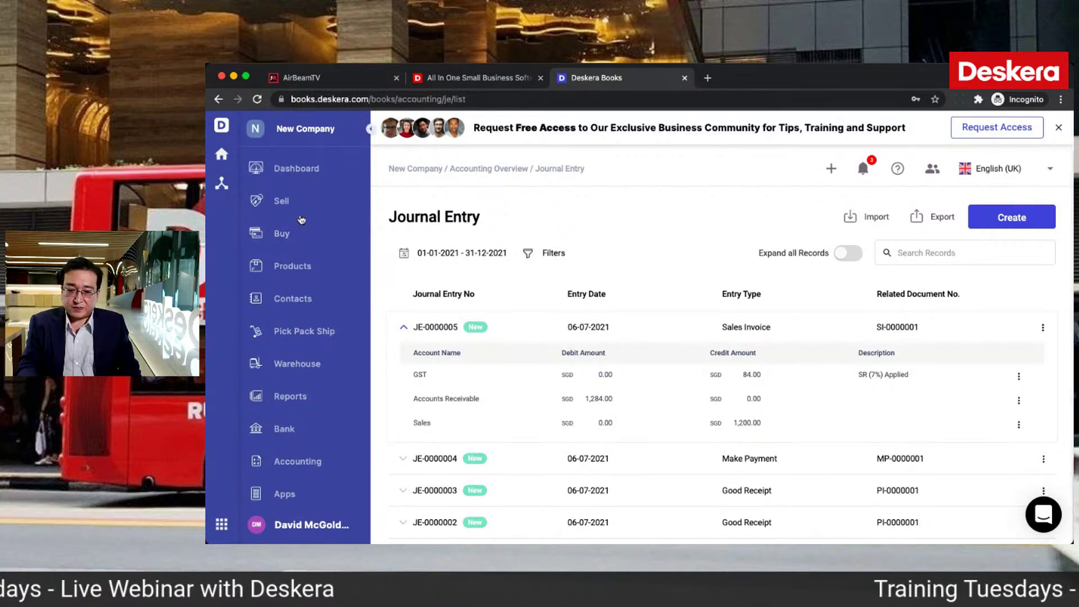
pyautogui.click(301, 211)
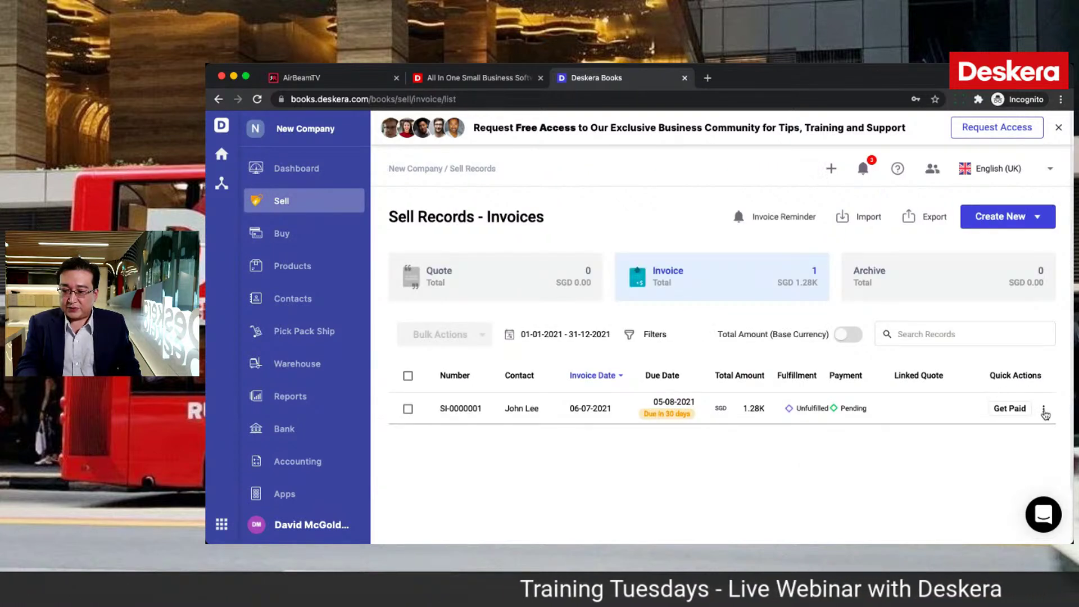
# Step: Directly fulfil the invoice's 10 Shirts - Red/Medium from the Primary Warehouse
pyautogui.click(1042, 410)
pyautogui.click(990, 174)
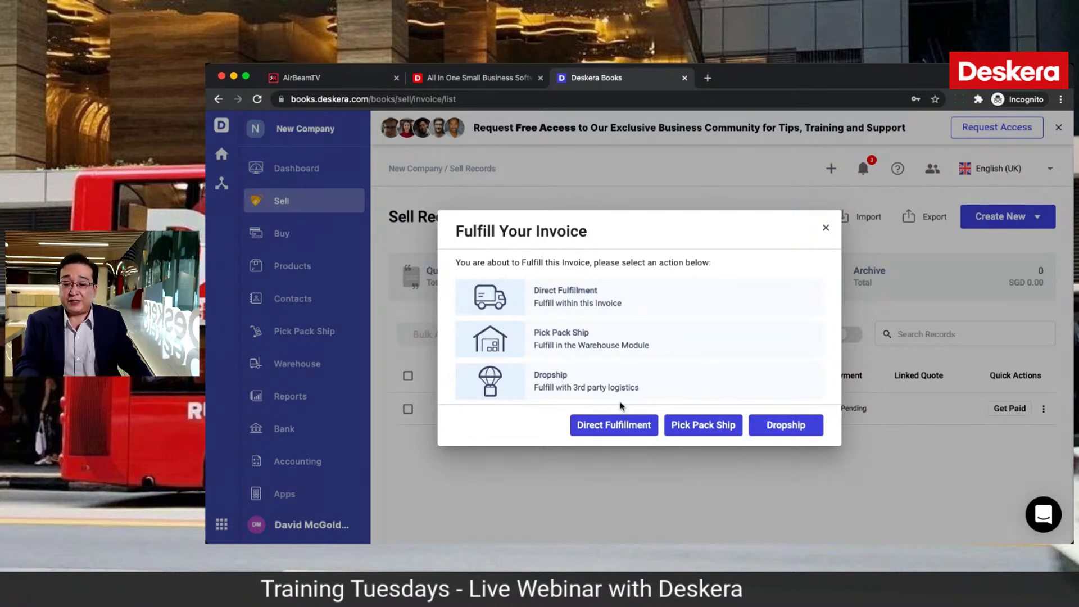
pyautogui.click(607, 428)
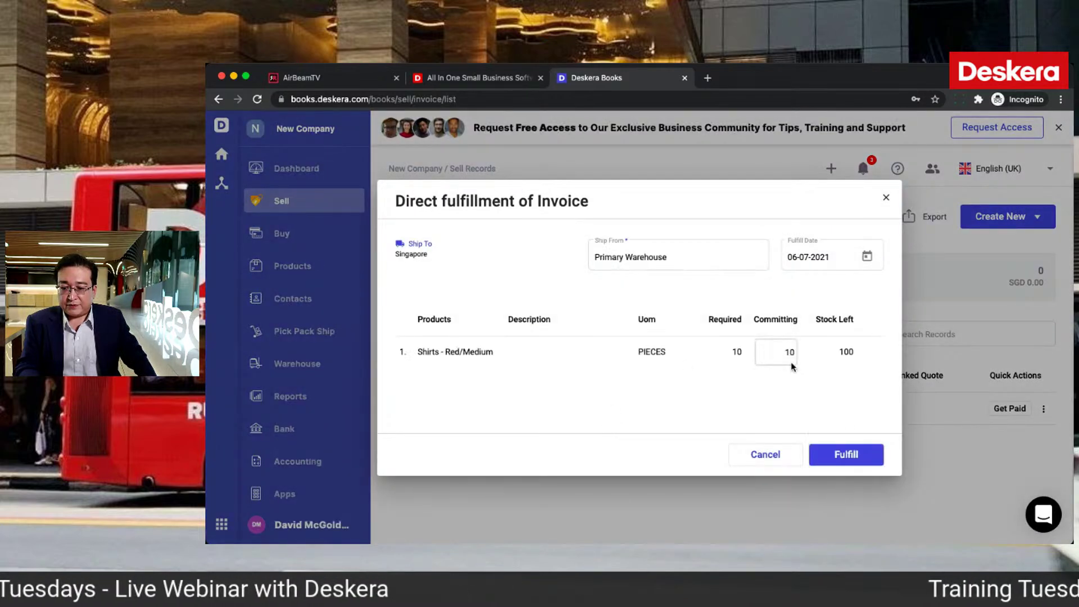
pyautogui.click(838, 455)
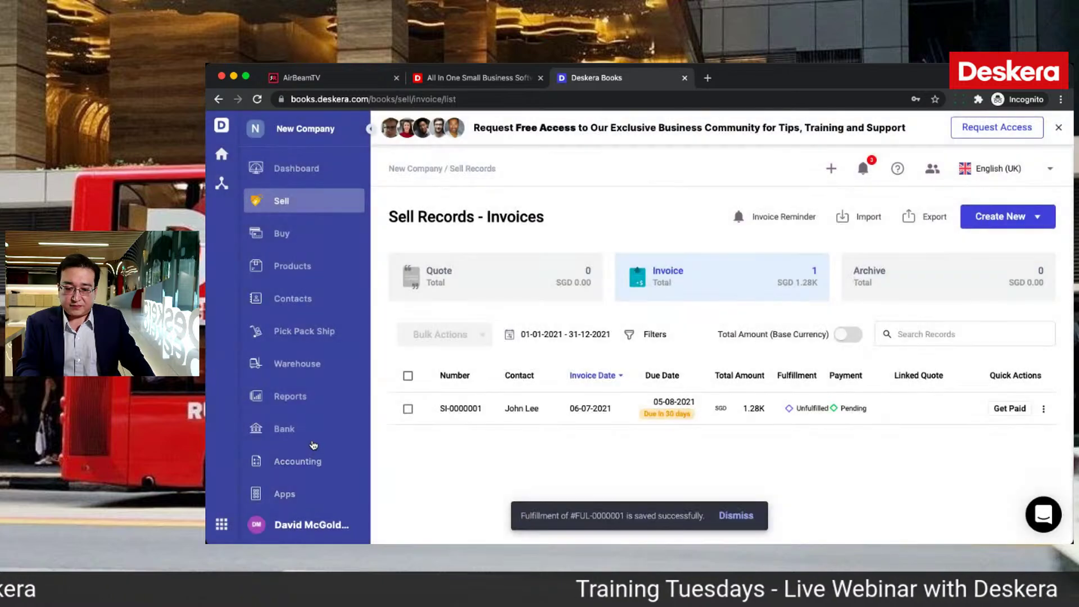
# Step: Expand journal entry JE-0000006 (100.00 Inventory to Cost of Goods Sold), then open Reports
pyautogui.click(297, 460)
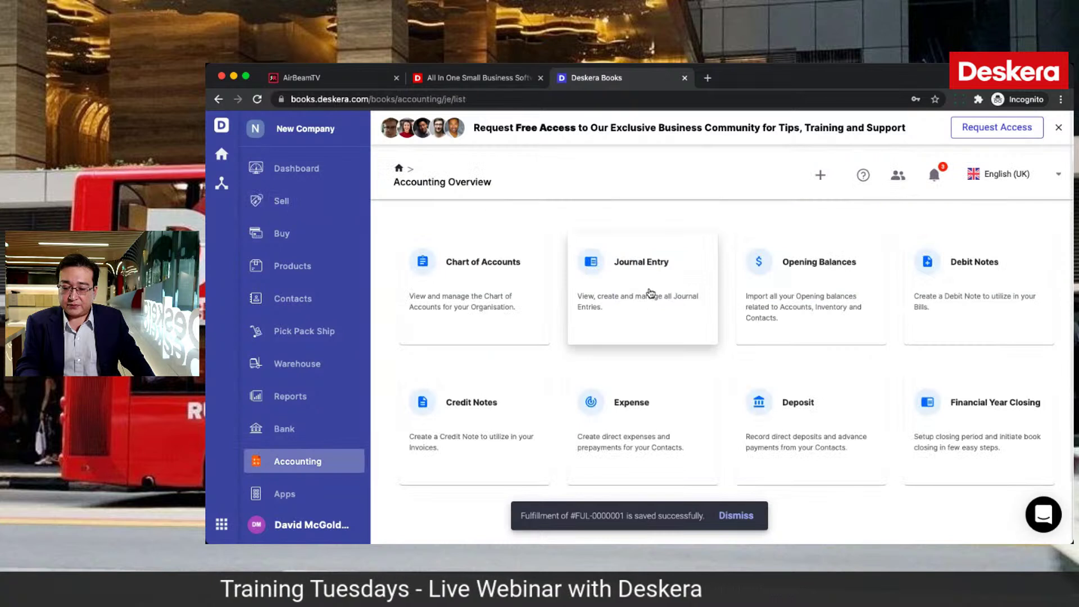
pyautogui.click(649, 293)
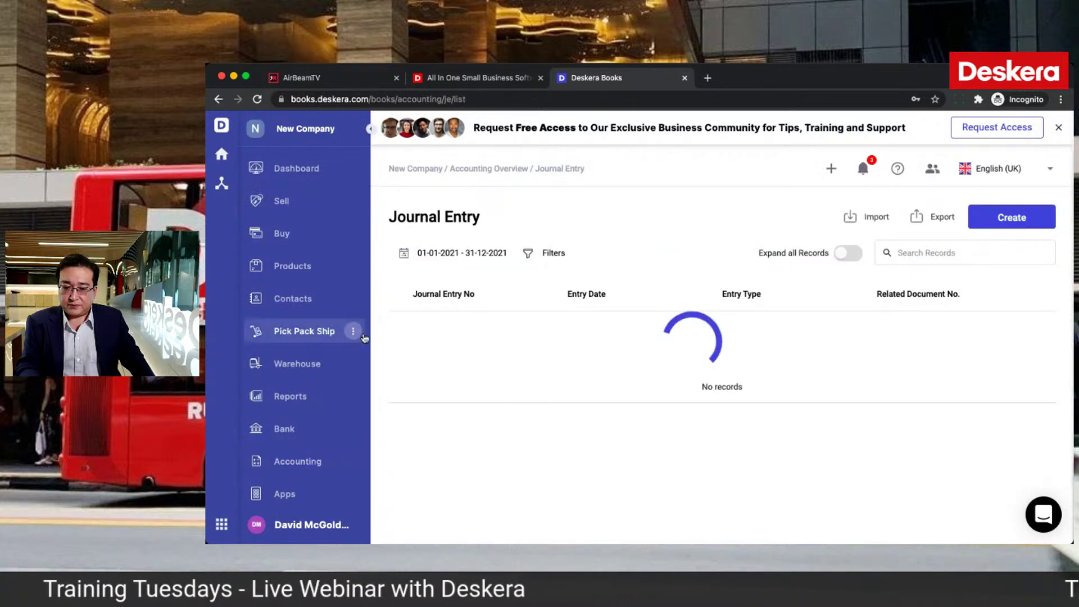
pyautogui.click(406, 329)
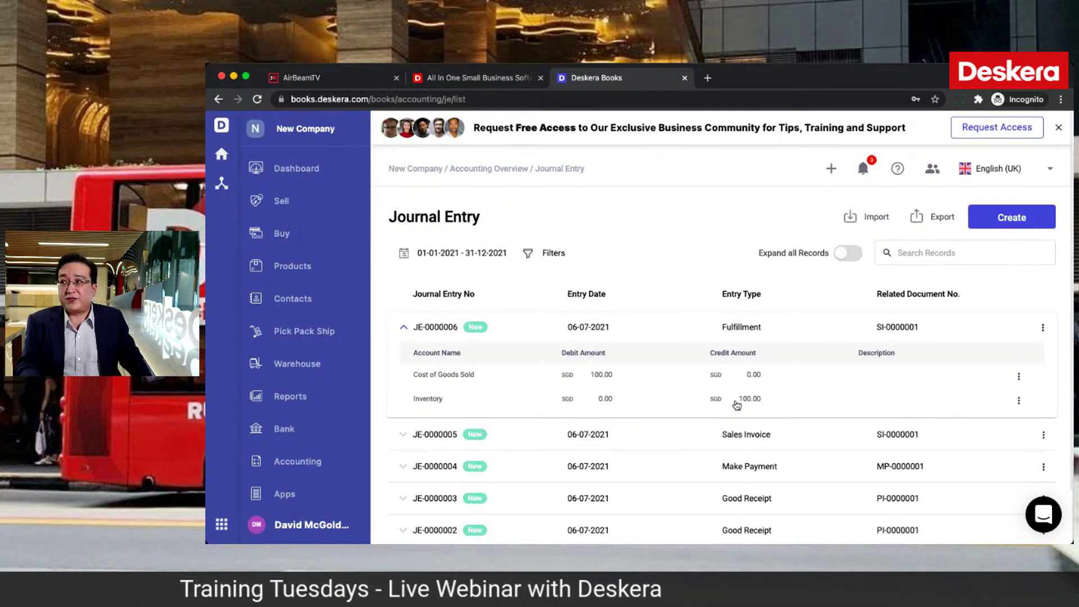
pyautogui.click(287, 397)
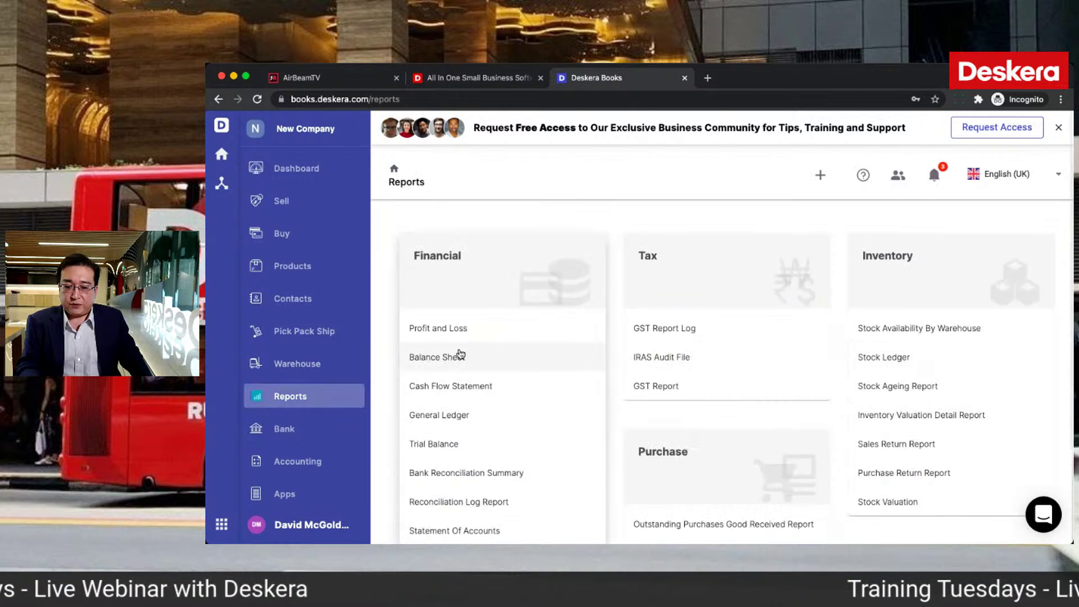
# Step: Expand Current Assets on the Balance Sheet, then return to the invoice list and start Get Paid
pyautogui.click(443, 359)
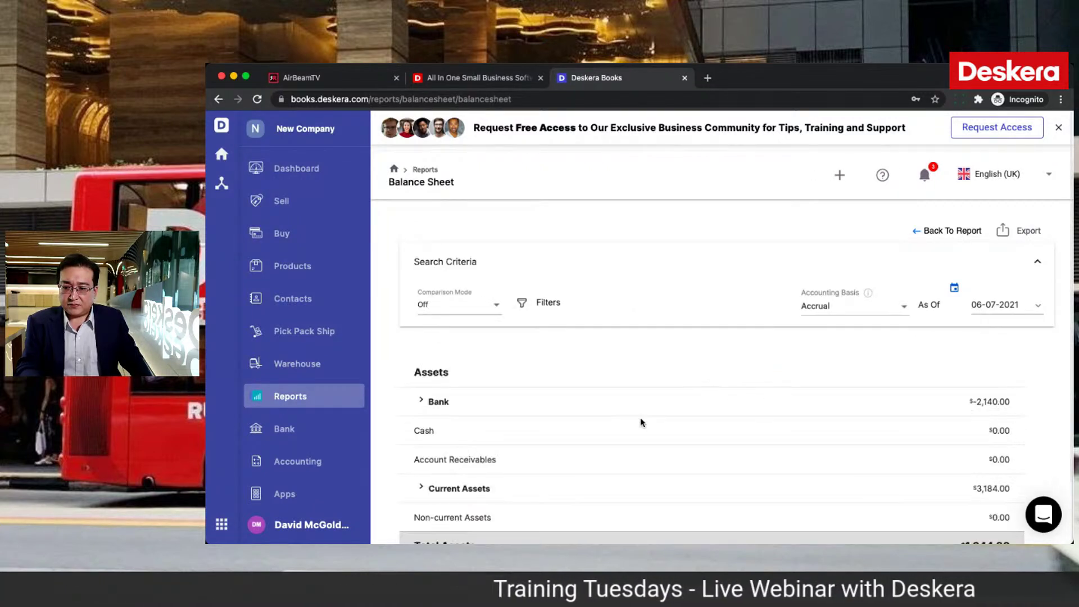
pyautogui.scroll(-3, 641, 421)
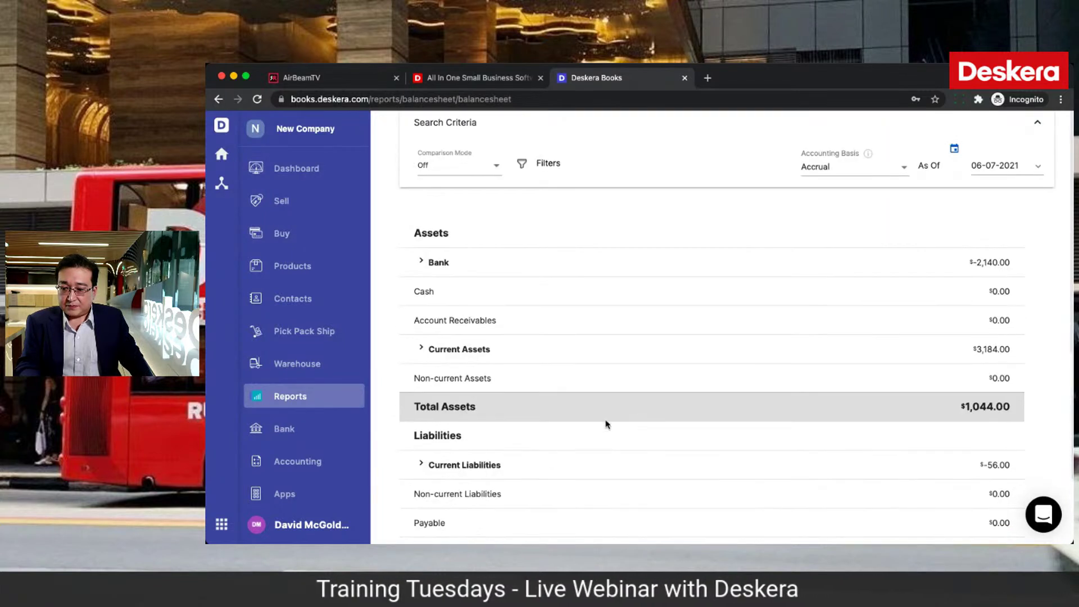
pyautogui.click(421, 349)
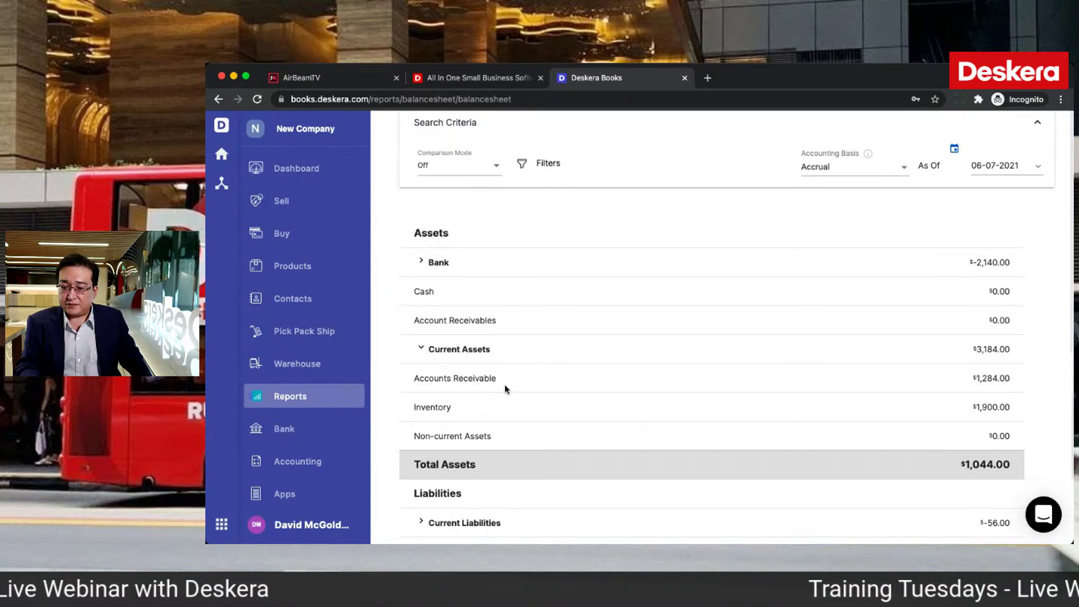
pyautogui.scroll(-3, 507, 458)
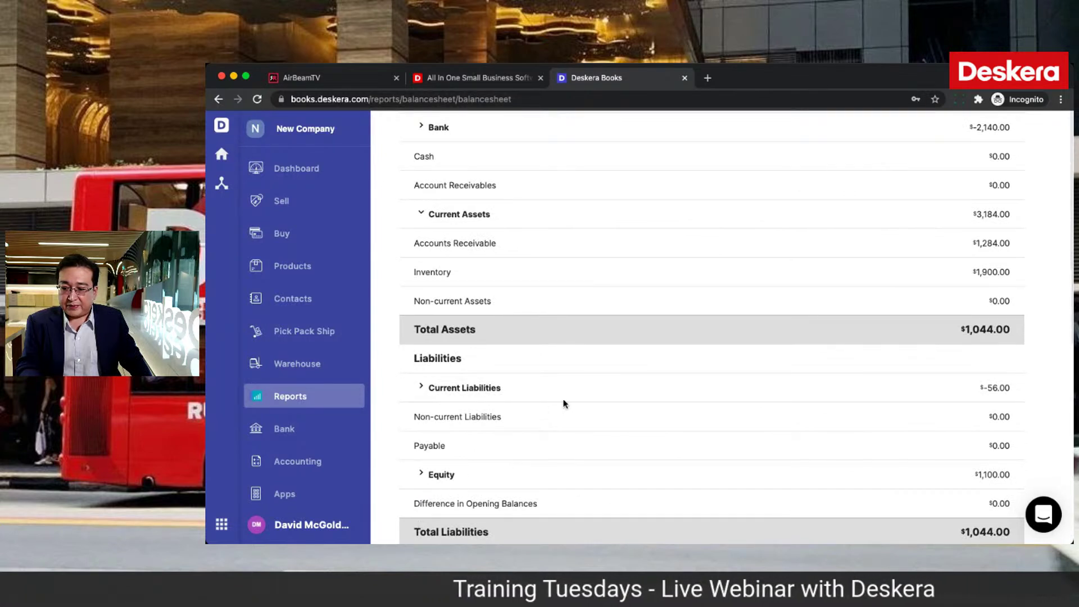
pyautogui.click(322, 205)
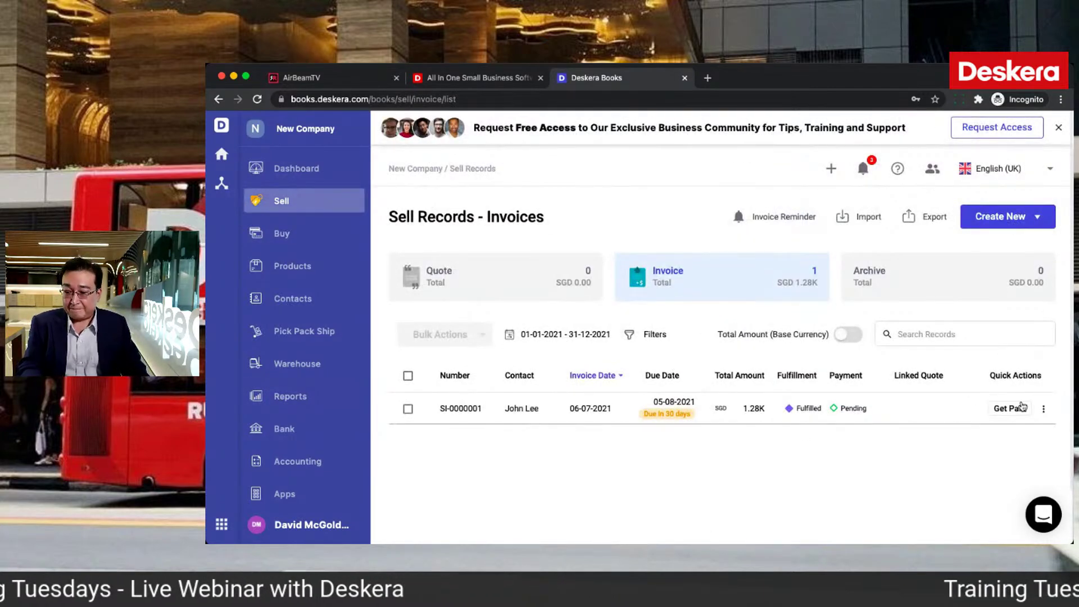
pyautogui.click(1024, 410)
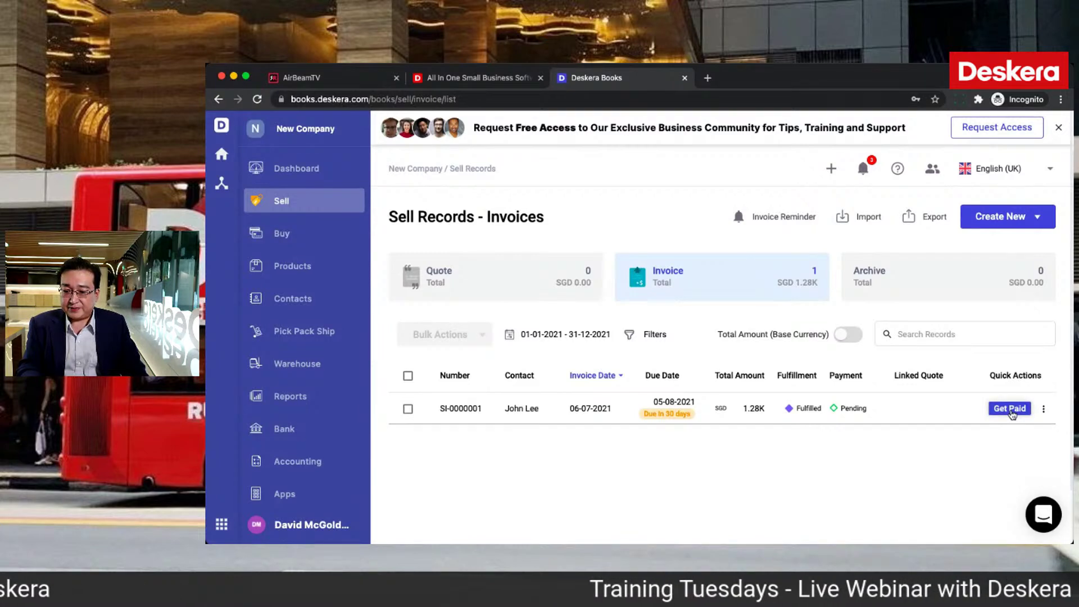
# Step: Receive the SGD 1,284.00 payment by cheque into Bank, entering the cheque number and skipping printing
pyautogui.click(1010, 410)
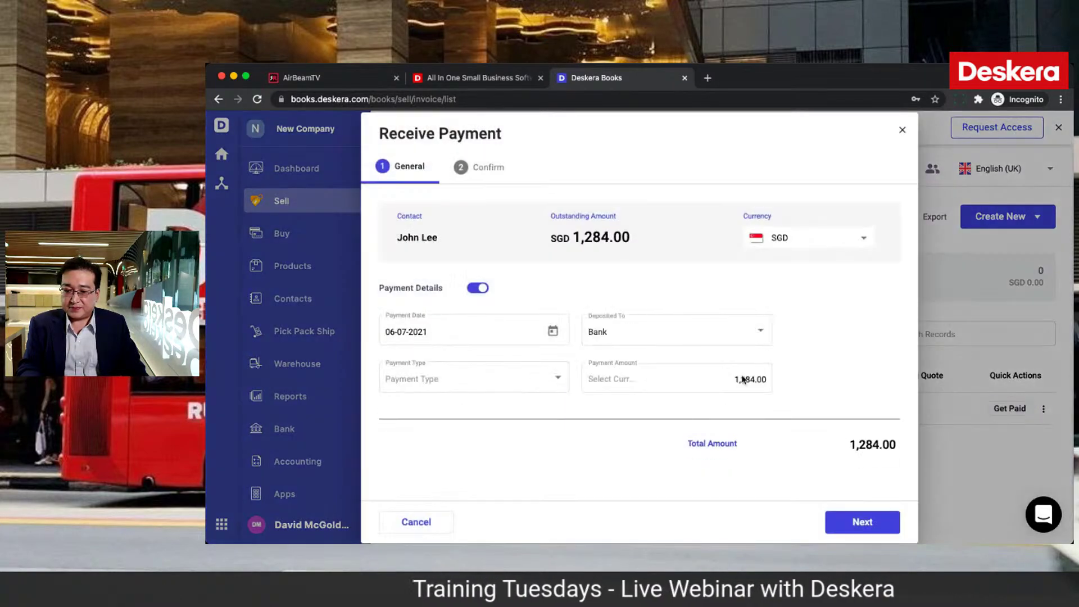
pyautogui.click(516, 377)
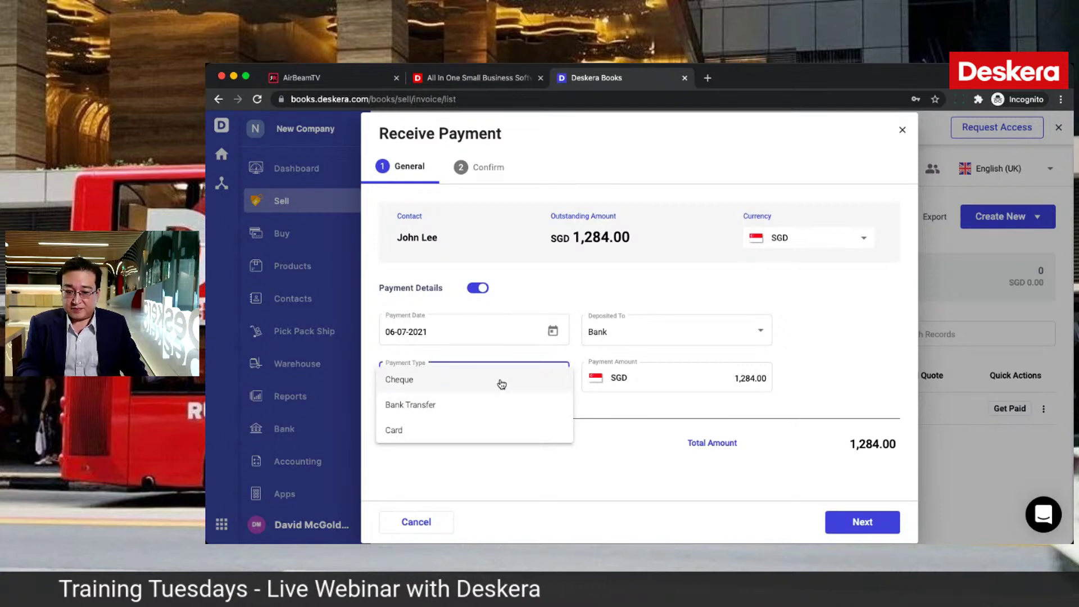
pyautogui.click(498, 388)
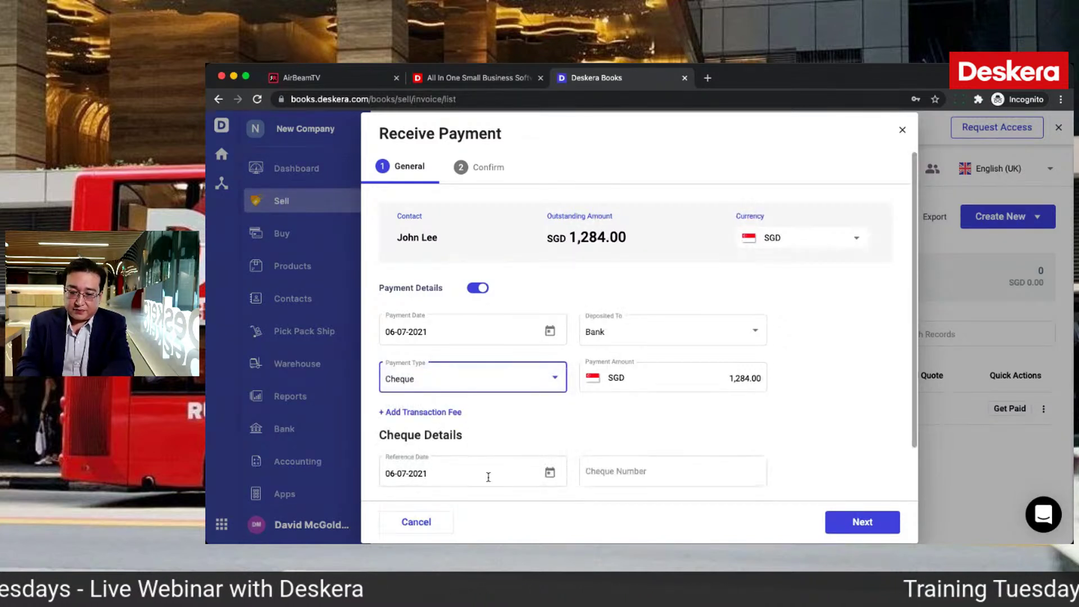
pyautogui.click(650, 476)
pyautogui.write('234234')
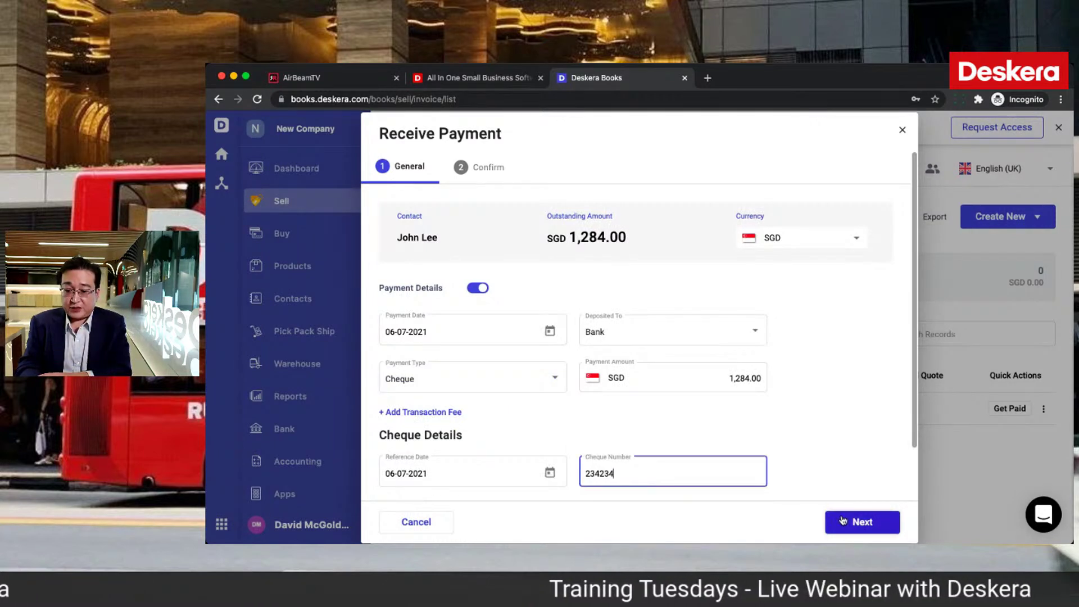
pyautogui.click(843, 520)
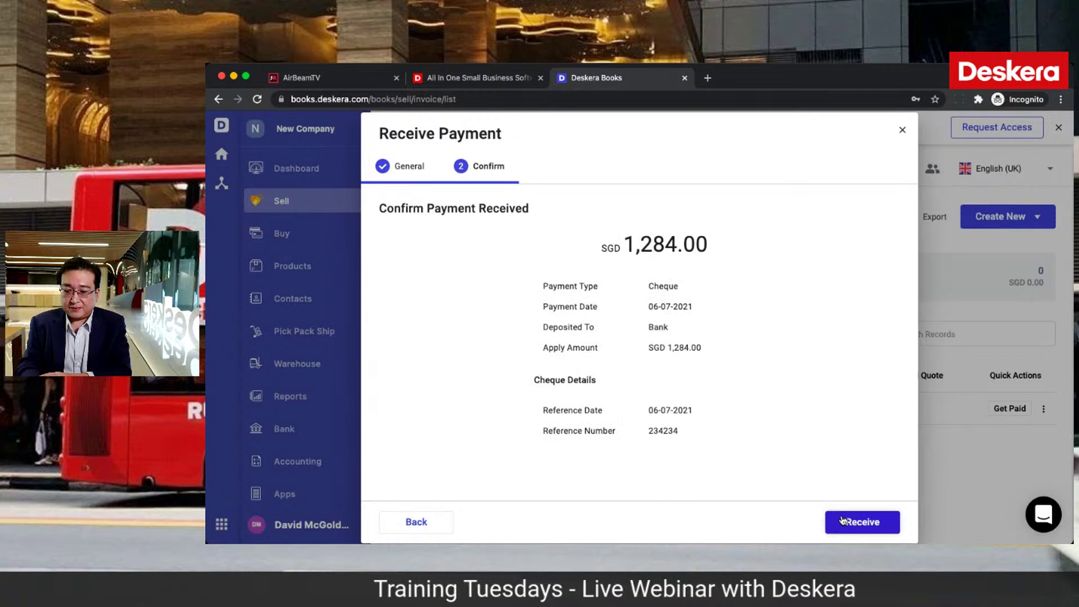
pyautogui.click(841, 519)
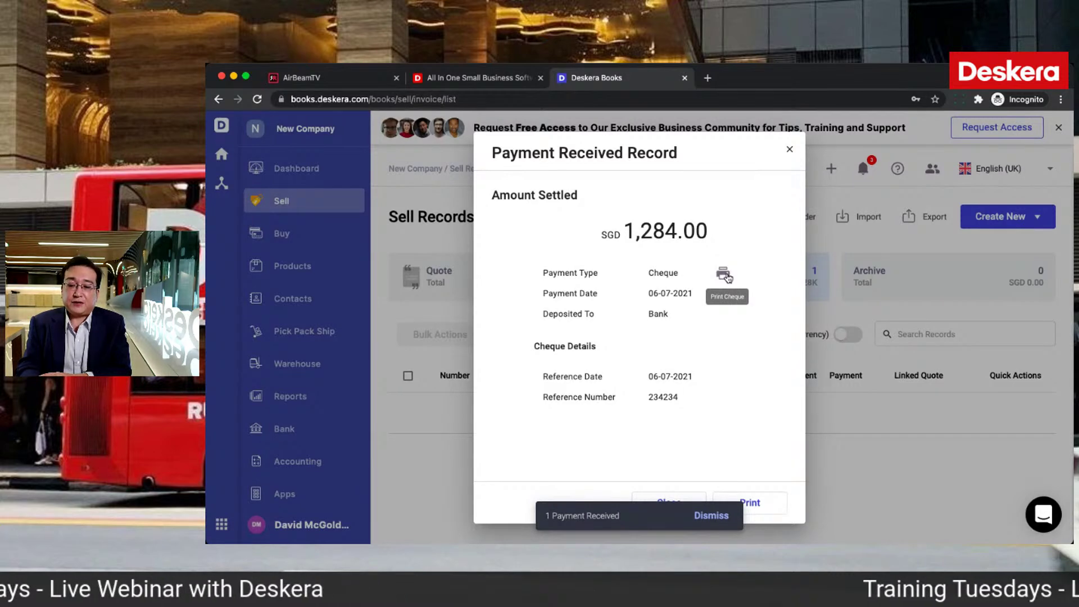
pyautogui.click(724, 275)
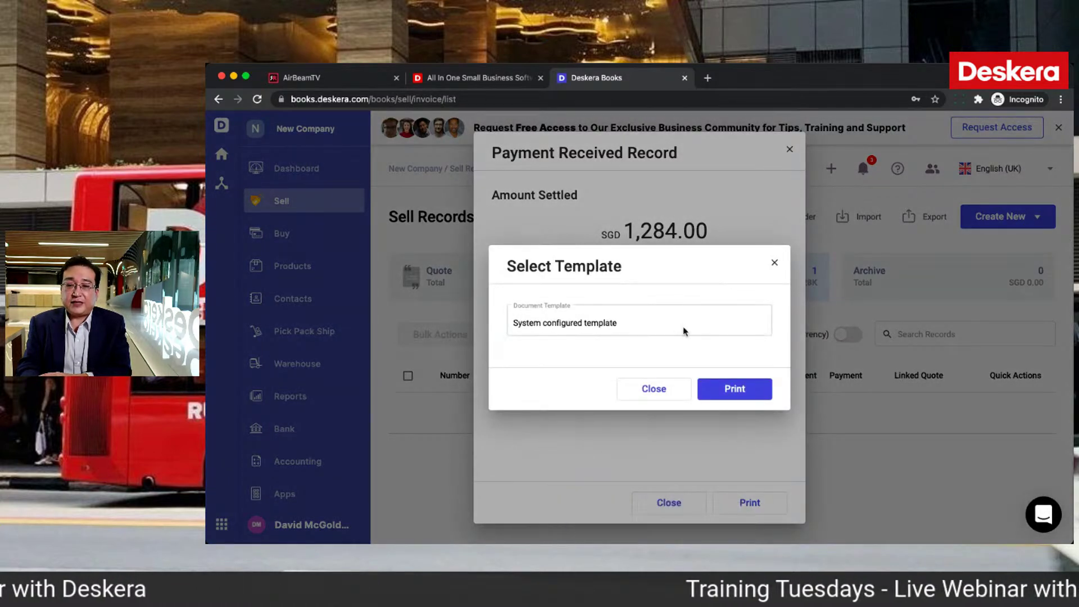
pyautogui.click(654, 394)
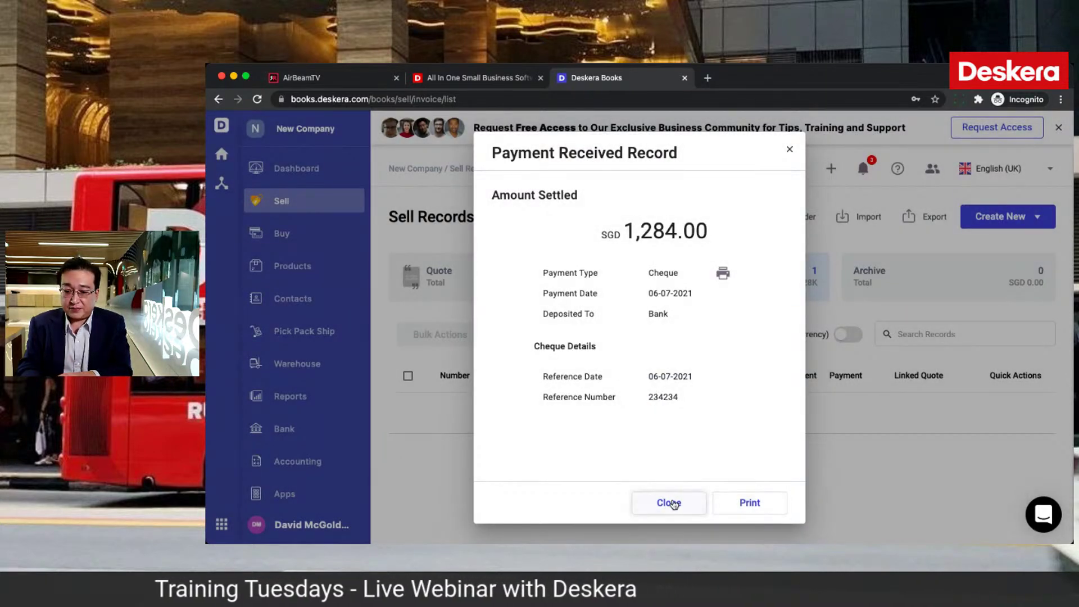
pyautogui.click(669, 502)
pyautogui.scroll(-2, 290, 481)
# Step: Look at the cheque document templates in Settings, then open the 2021 Journal Entry list
pyautogui.click(291, 490)
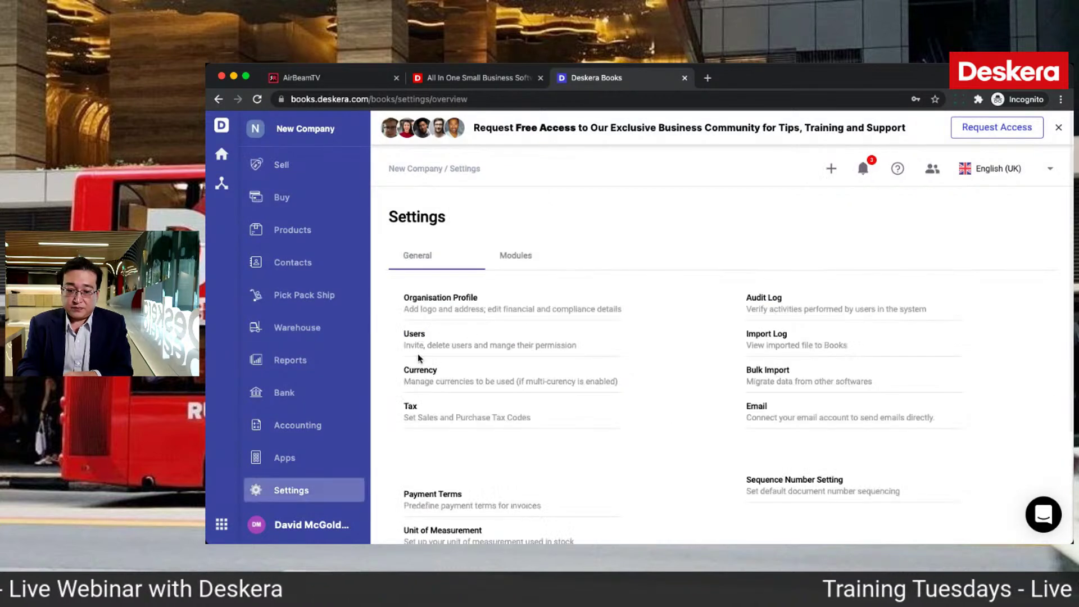
pyautogui.scroll(-3, 777, 399)
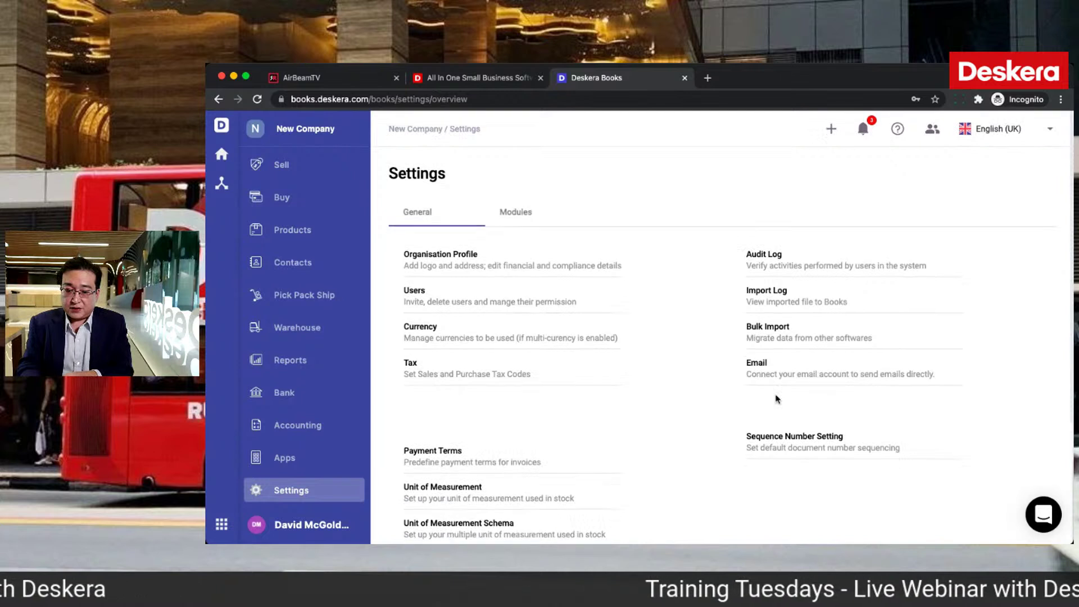
pyautogui.click(475, 499)
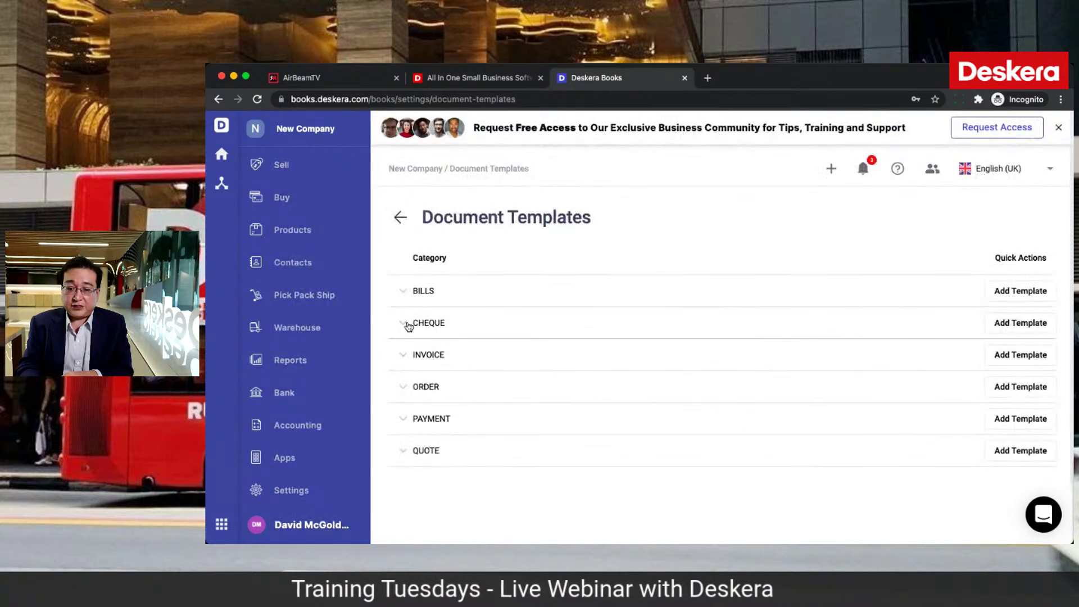
pyautogui.click(410, 322)
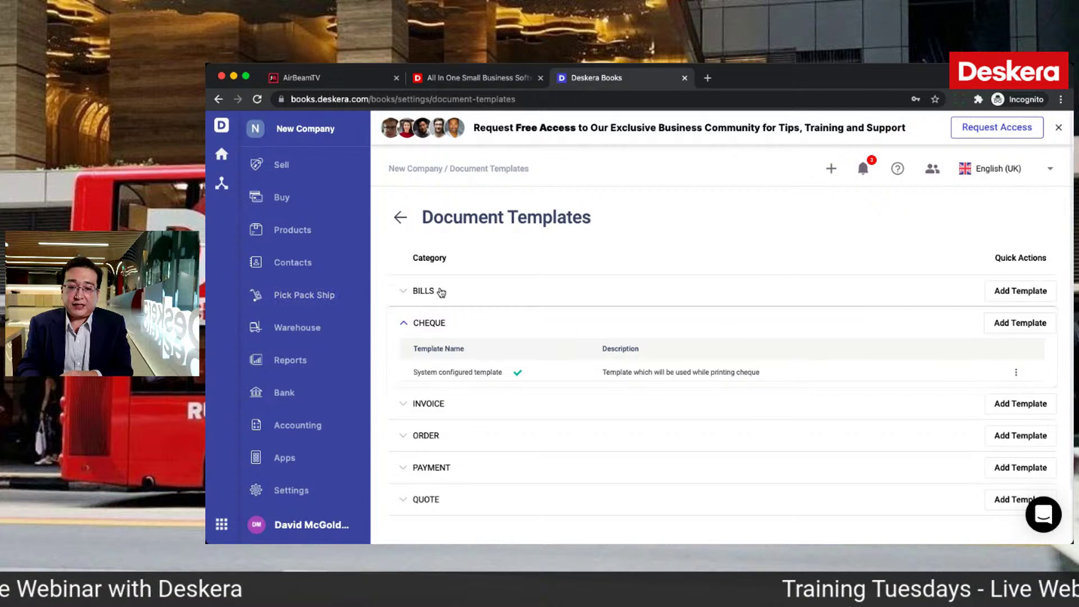
pyautogui.click(307, 429)
pyautogui.click(643, 325)
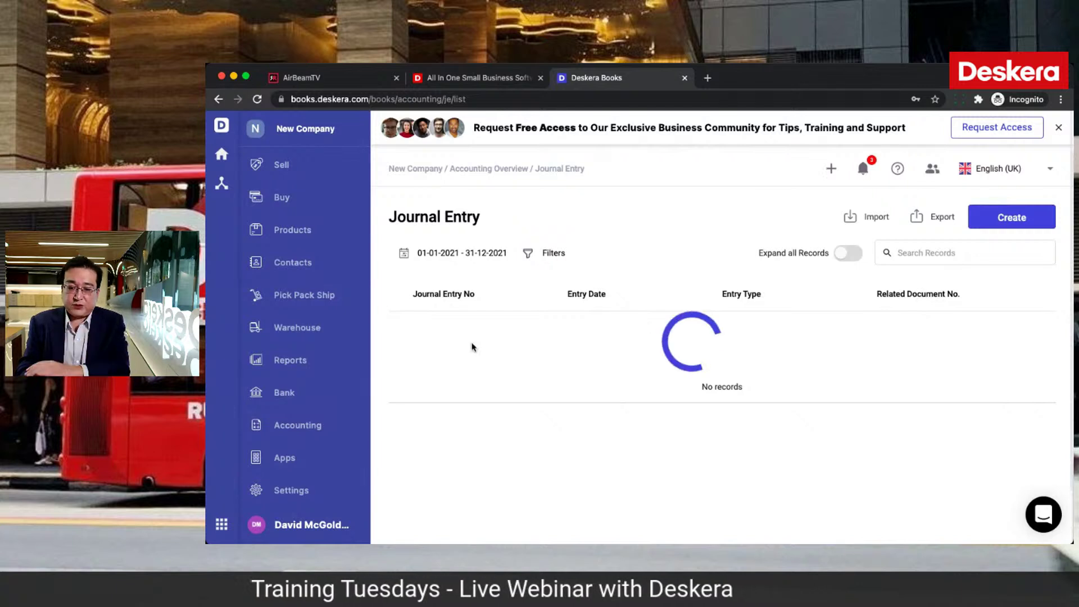
# Step: Expand JE-0000007, then scroll the Balance Sheet showing assets and liabilities at $1,044.00
pyautogui.click(403, 327)
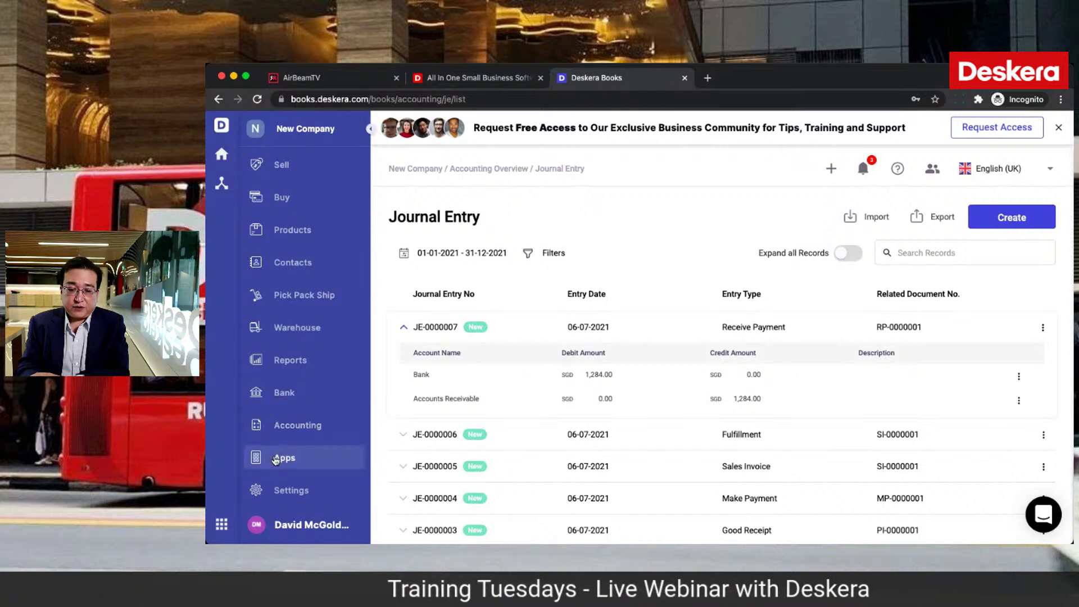
pyautogui.click(289, 366)
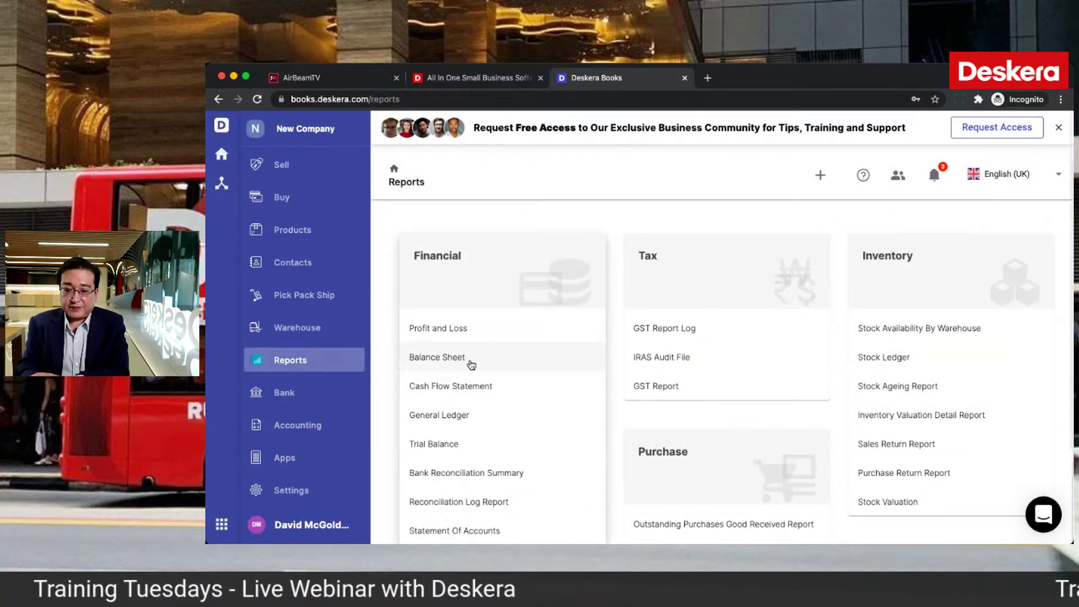
pyautogui.click(471, 364)
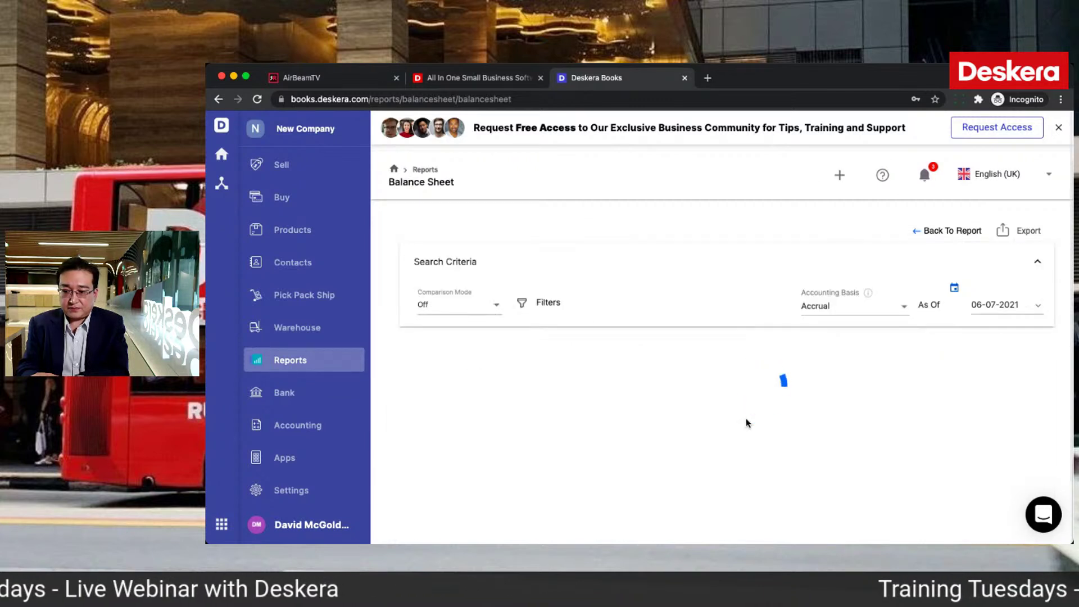
pyautogui.scroll(-5, 746, 420)
pyautogui.scroll(-1, 746, 420)
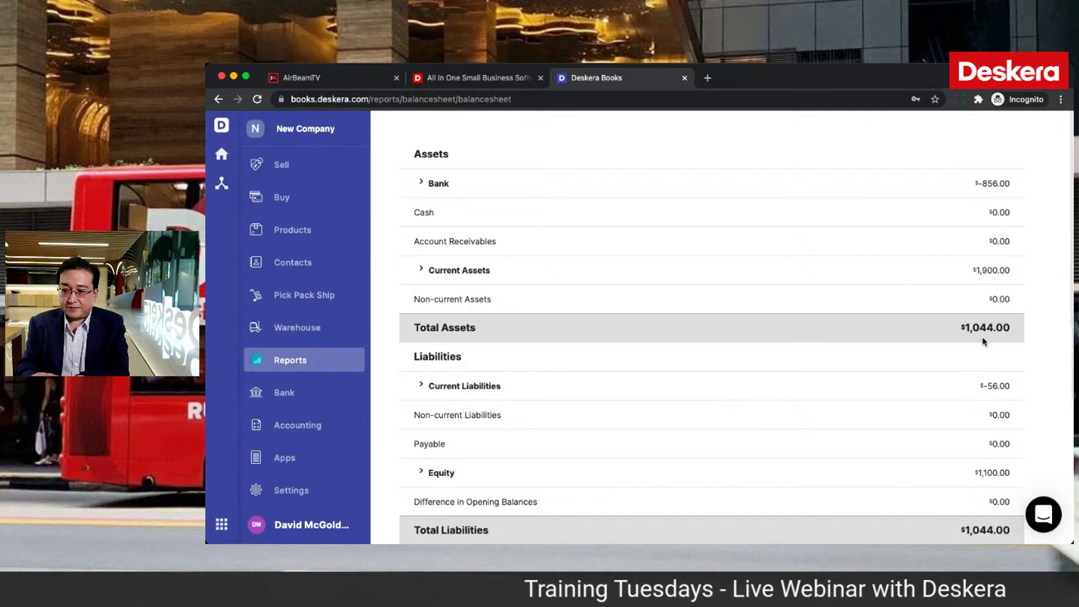
pyautogui.scroll(1, 921, 320)
pyautogui.scroll(-1, 1033, 387)
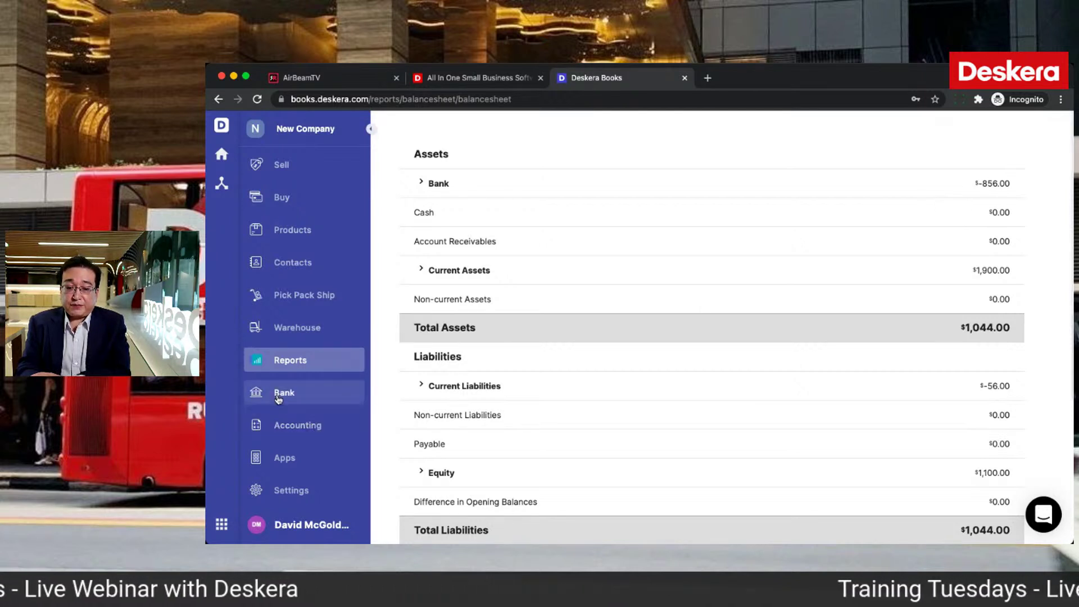
# Step: Start connecting the bank account via Plaid's Find Bank, then close Plaid and return to Reports
pyautogui.click(306, 392)
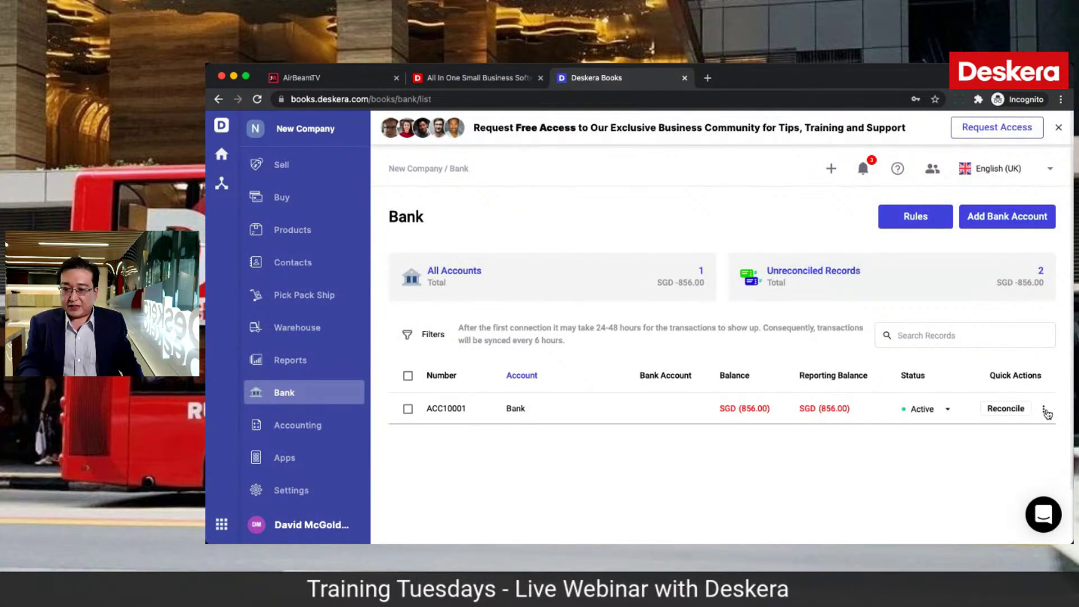
pyautogui.click(1044, 410)
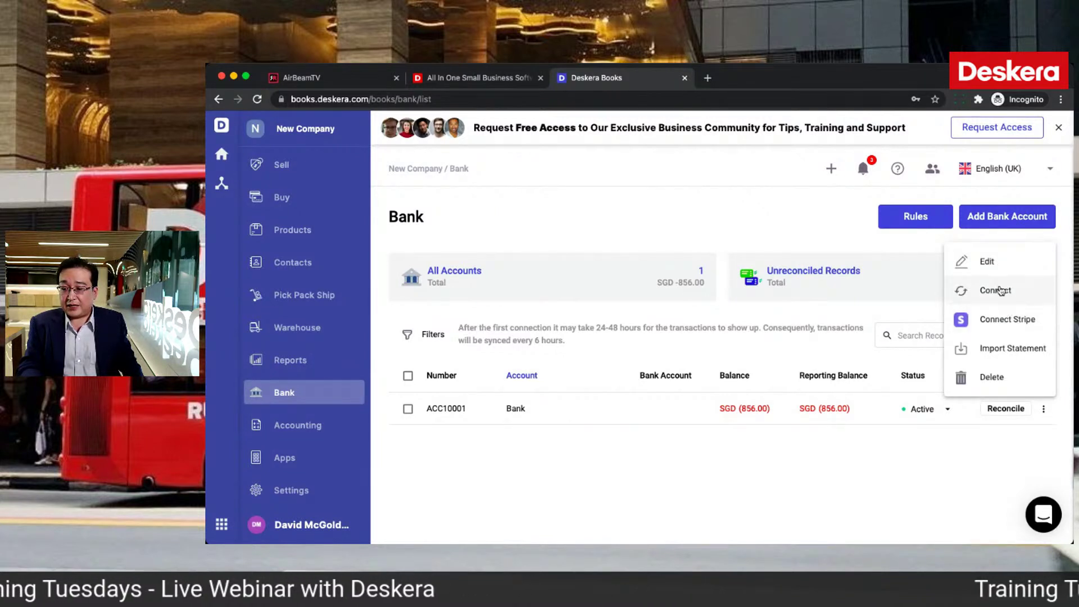
pyautogui.click(995, 290)
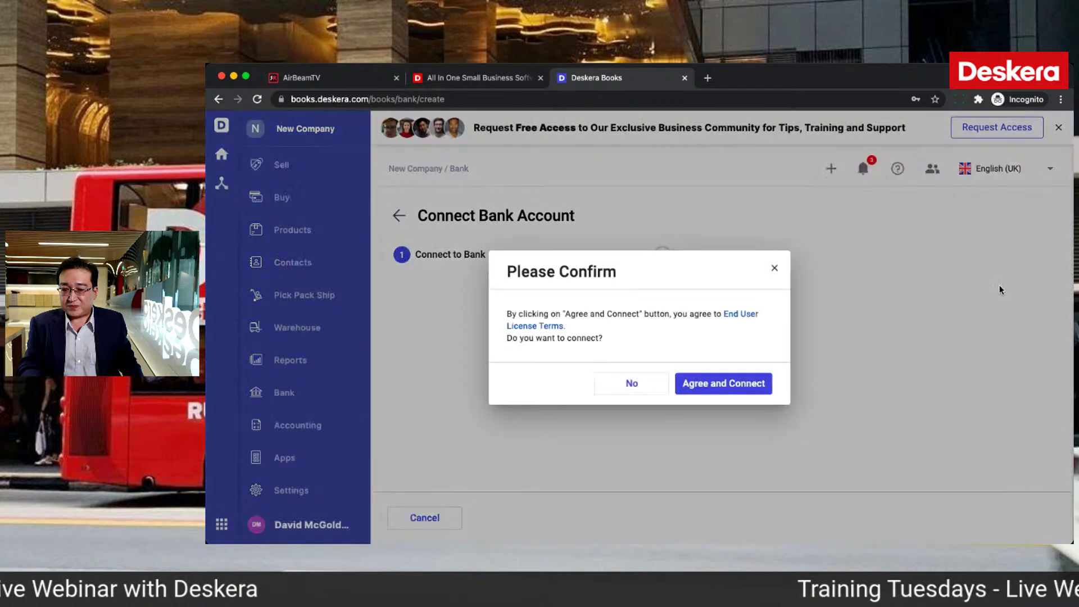
pyautogui.click(725, 387)
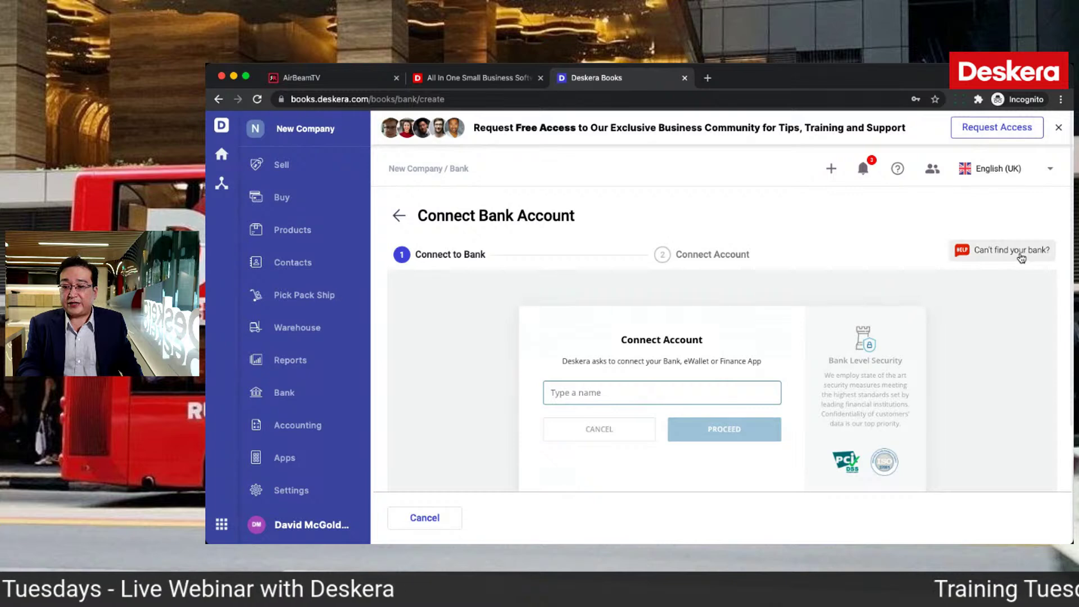
pyautogui.click(1021, 257)
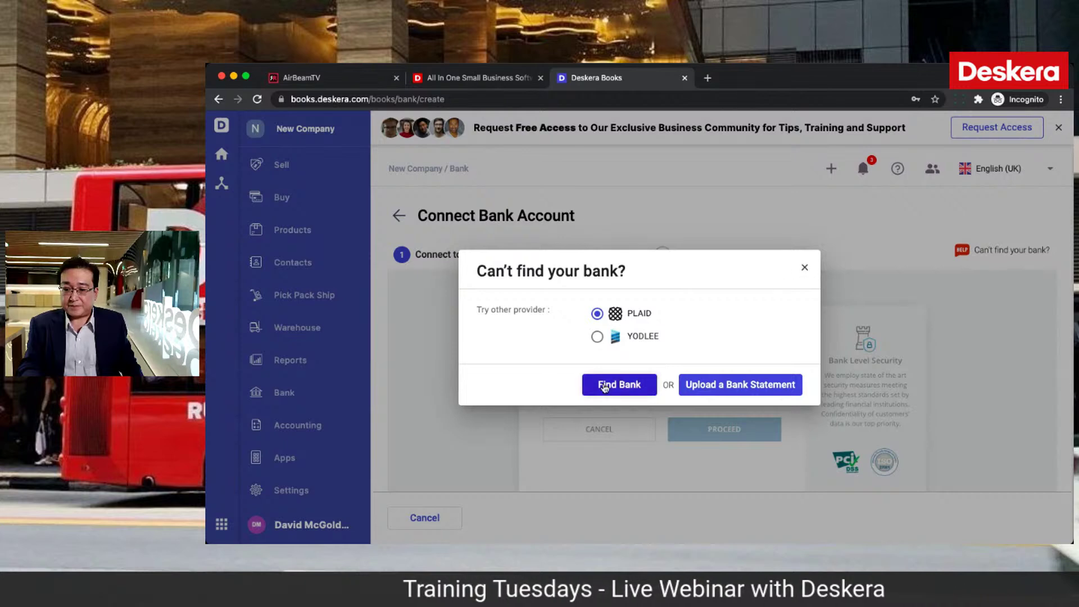
pyautogui.click(600, 383)
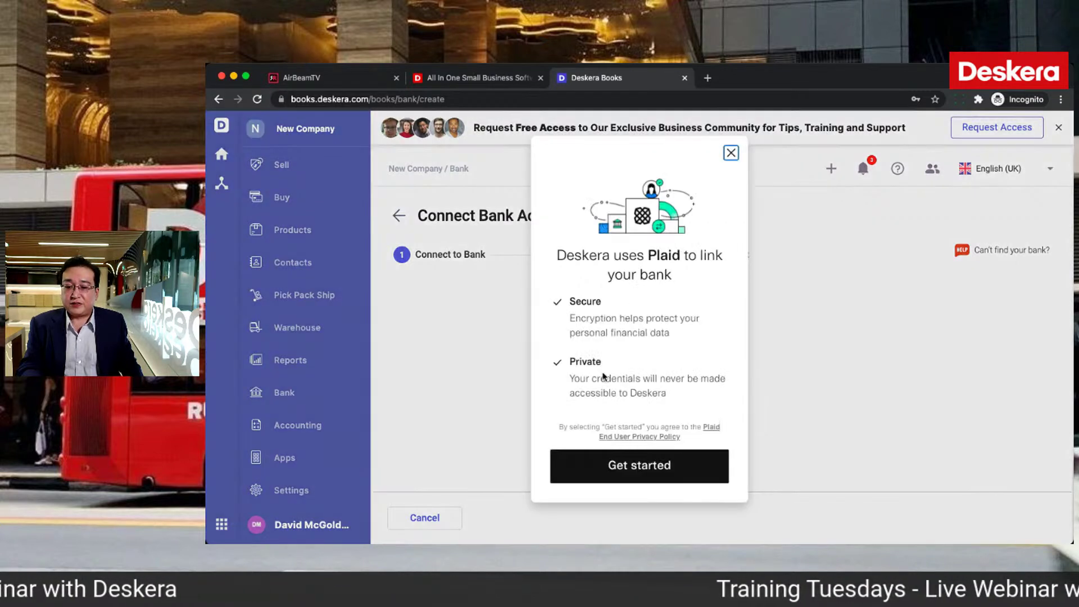
pyautogui.click(731, 153)
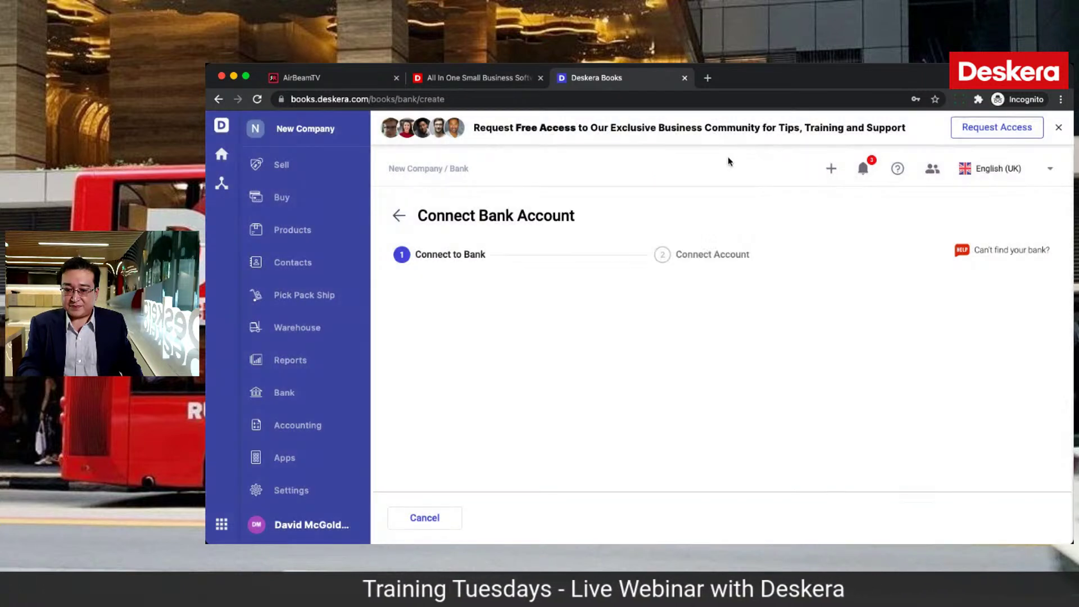
pyautogui.click(294, 366)
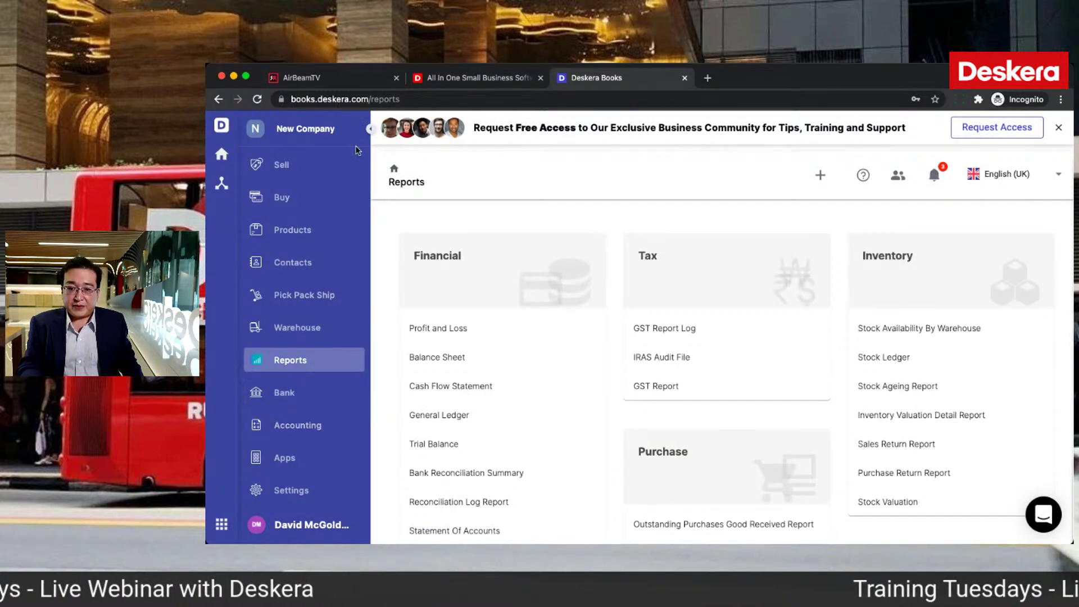
# Step: Launch Deskera Sales and Deskera People in new tabs from the apps grid
pyautogui.click(223, 527)
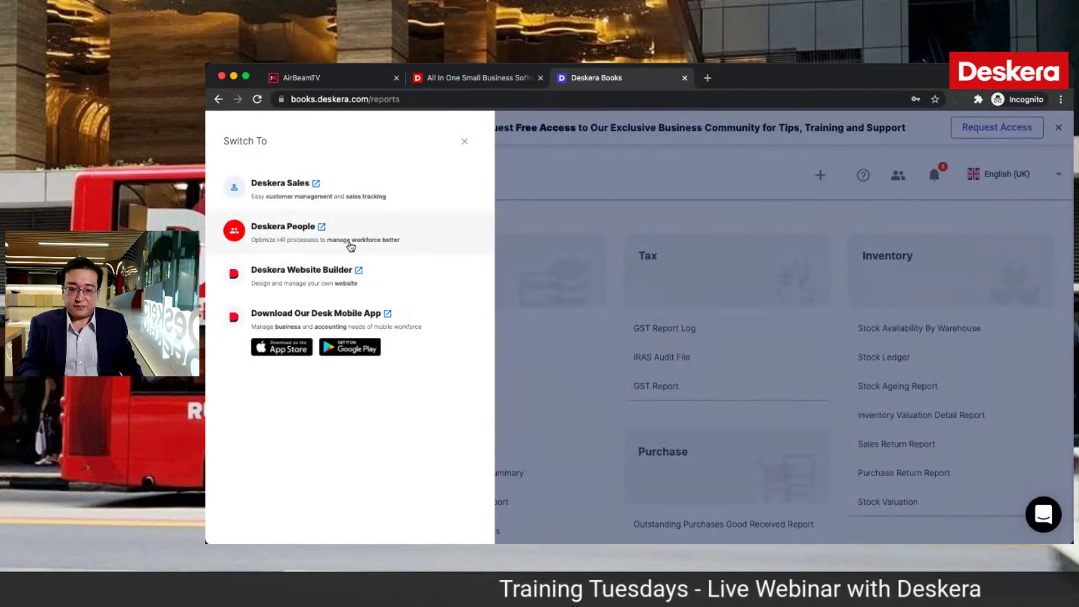
pyautogui.click(364, 186)
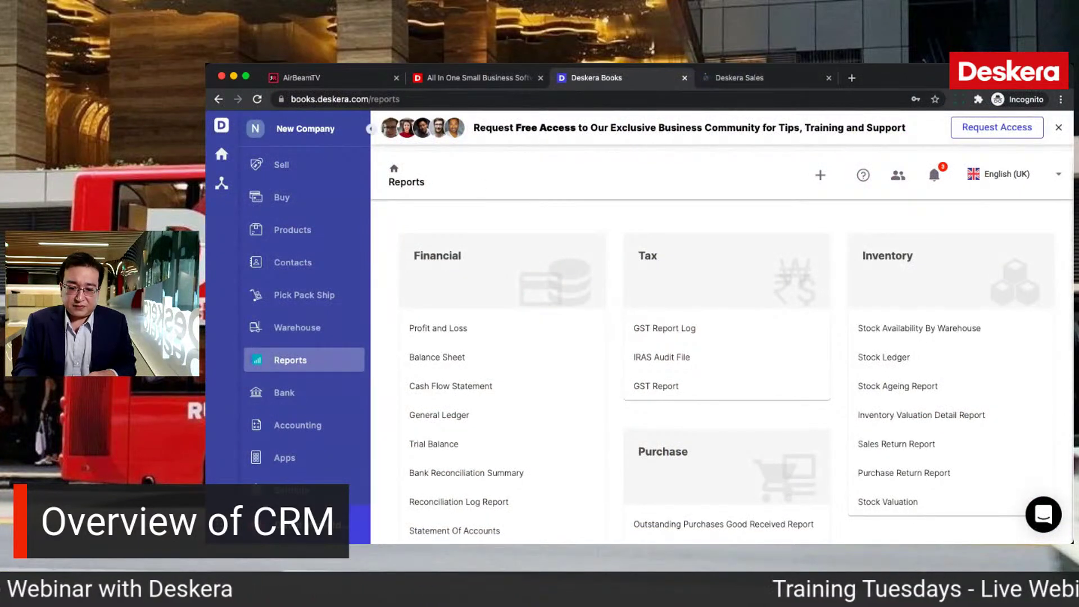
pyautogui.click(222, 125)
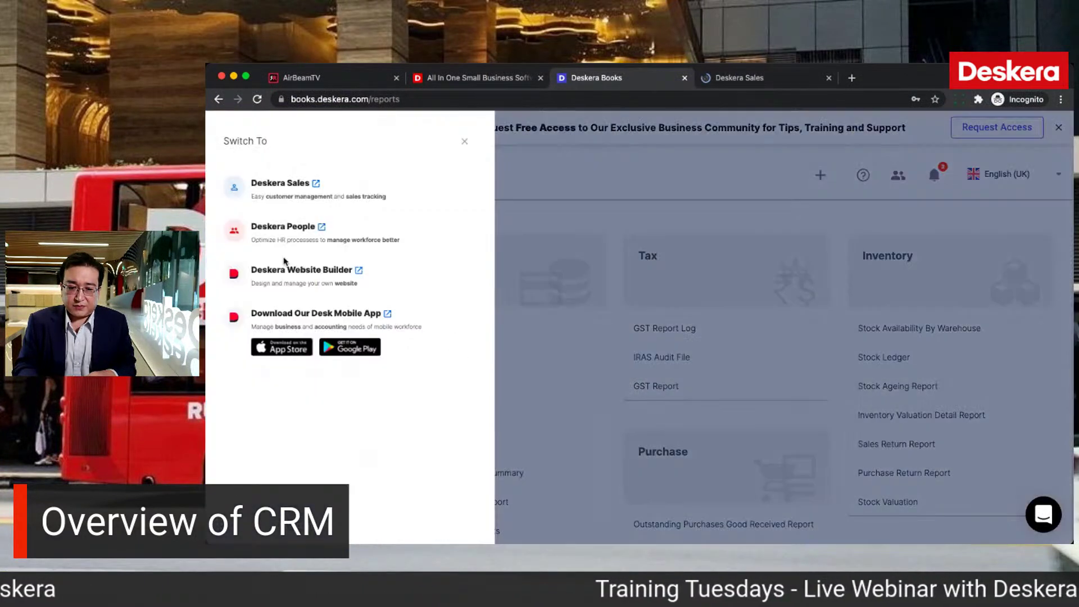
pyautogui.click(289, 238)
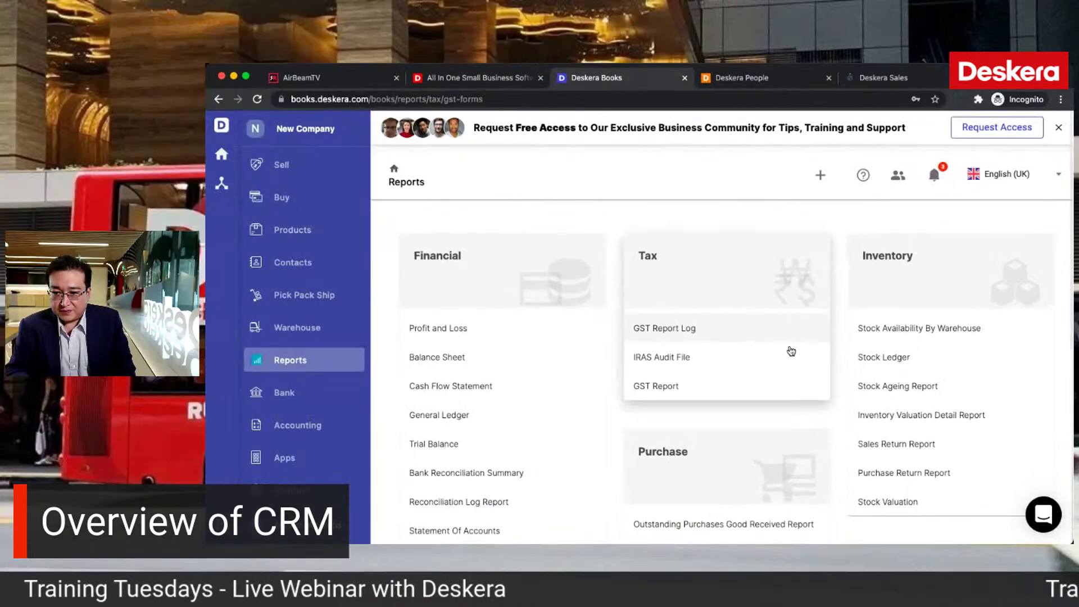
# Step: In the GST Report Log settings, make the first GST period start in July and save
pyautogui.click(790, 348)
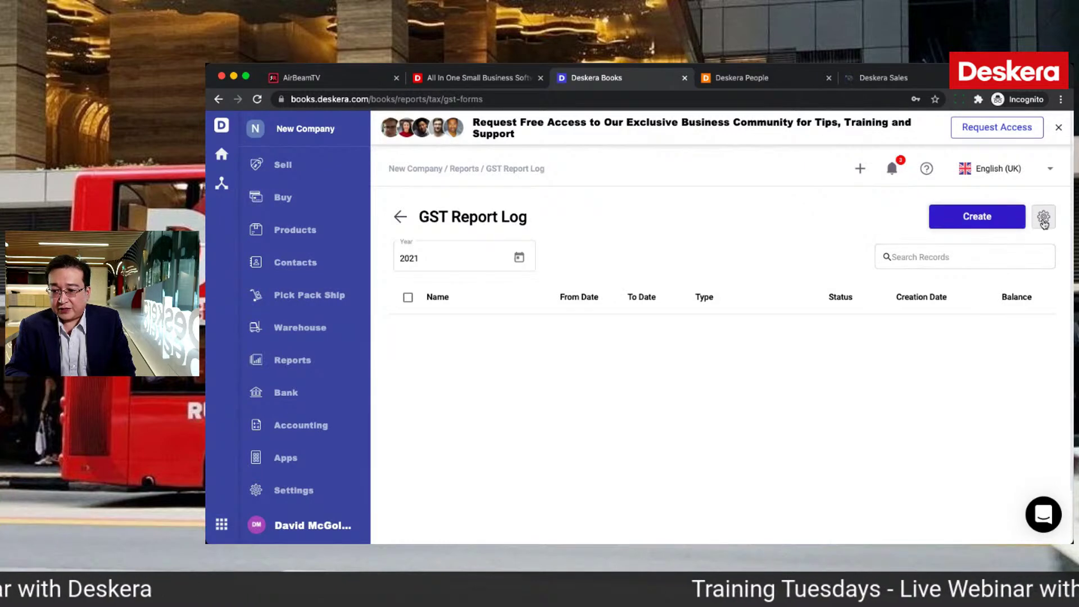
pyautogui.click(1043, 221)
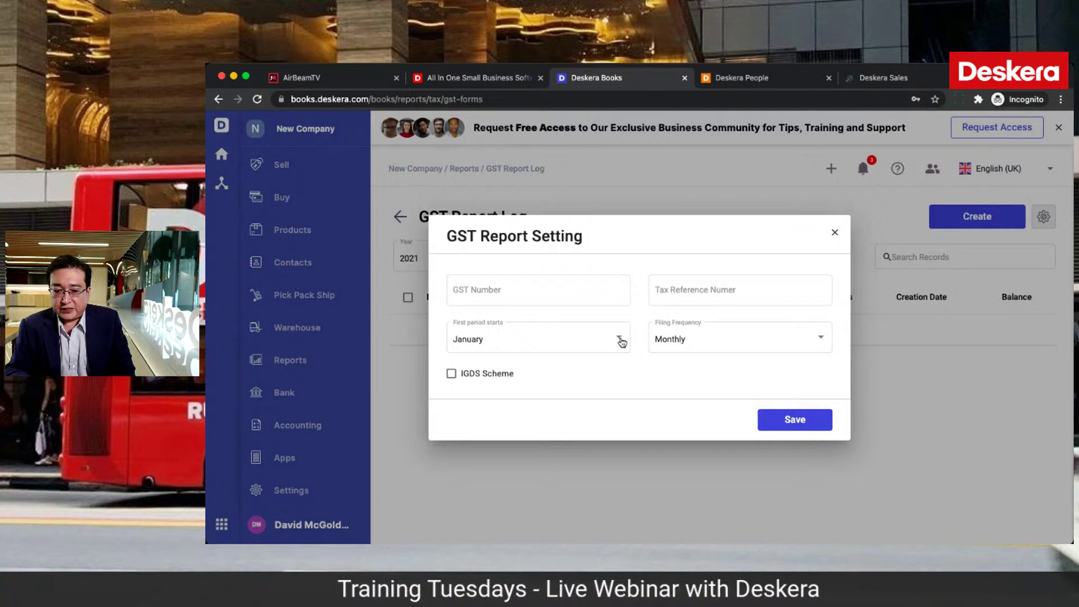
pyautogui.click(621, 342)
pyautogui.scroll(-1, 543, 469)
pyautogui.click(532, 465)
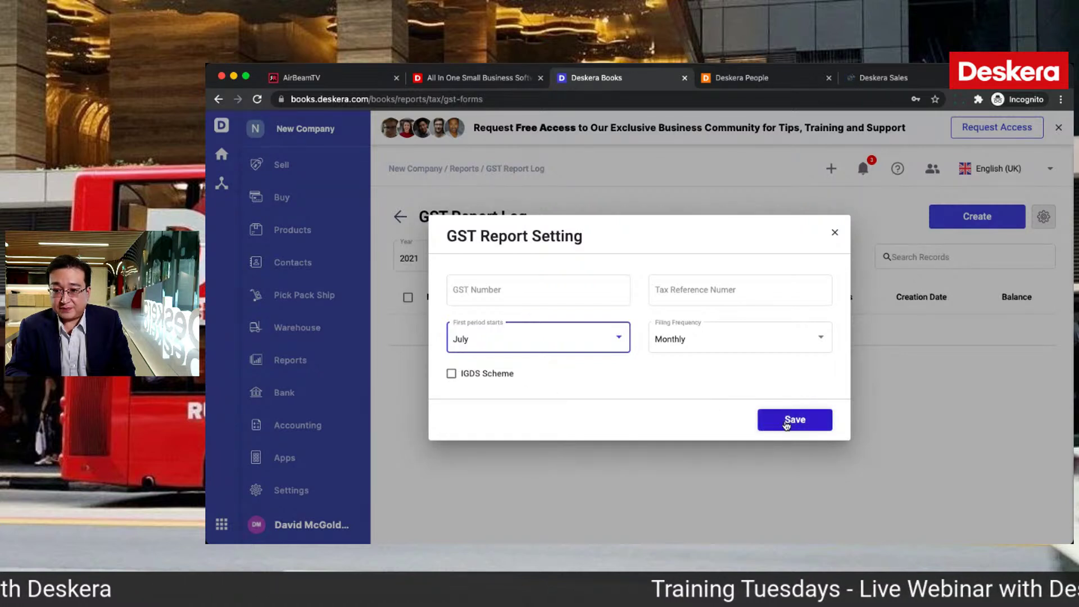
pyautogui.click(786, 422)
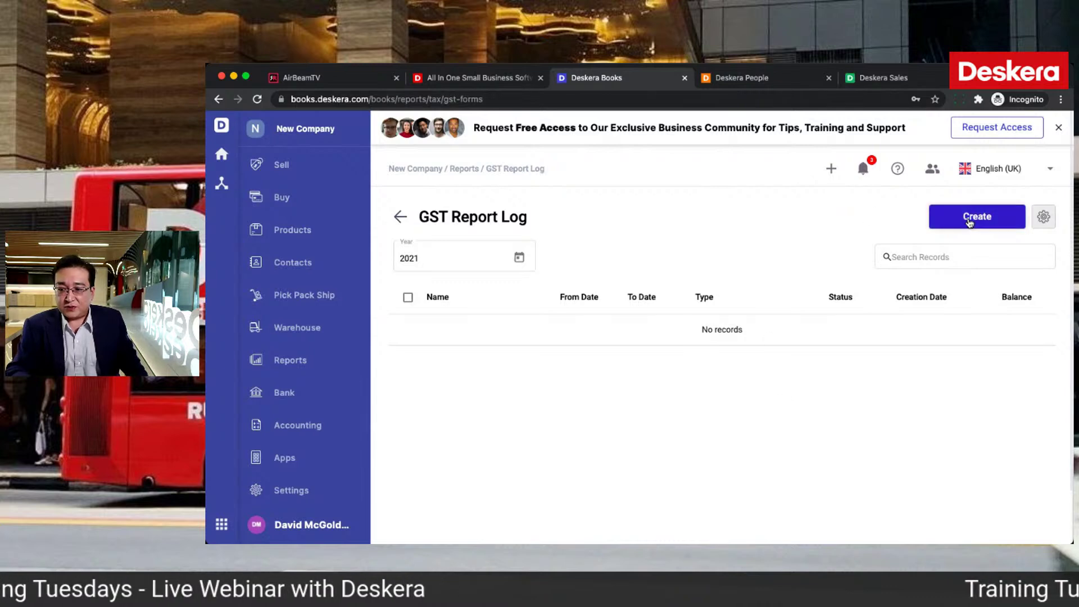
# Step: Create a GST Form 5 return for June 2021 and review its zero values
pyautogui.click(969, 221)
pyautogui.click(730, 420)
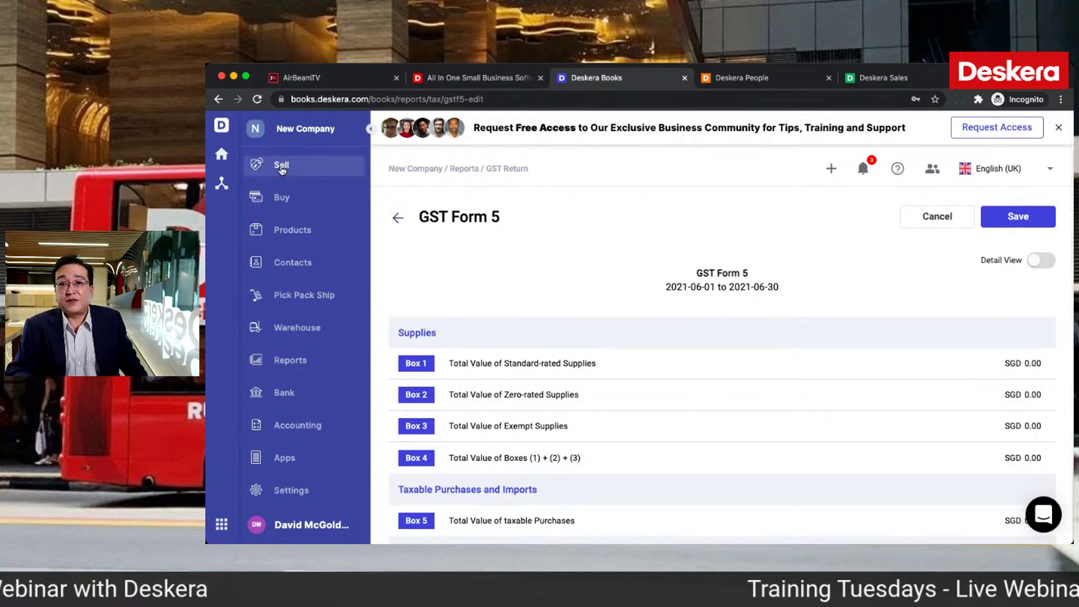
pyautogui.scroll(1, 286, 230)
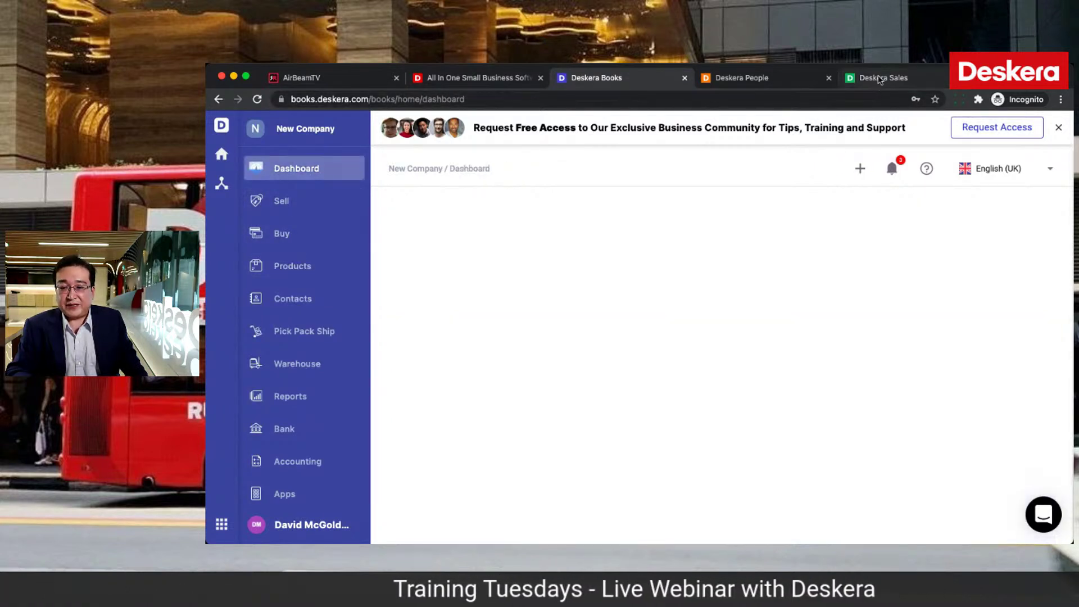
# Step: Switch to Deskera Sales to view its dashboard of 2 organisations and 2 contacts
pyautogui.click(880, 79)
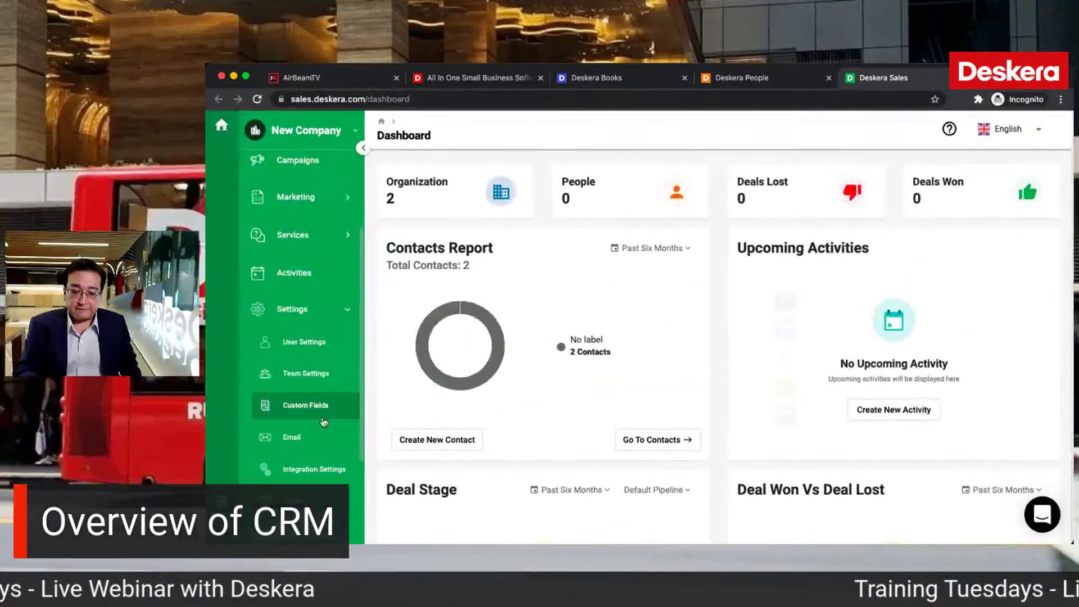
# Step: Browse the Team and Custom Fields settings, then go to the Email settings page
pyautogui.click(314, 373)
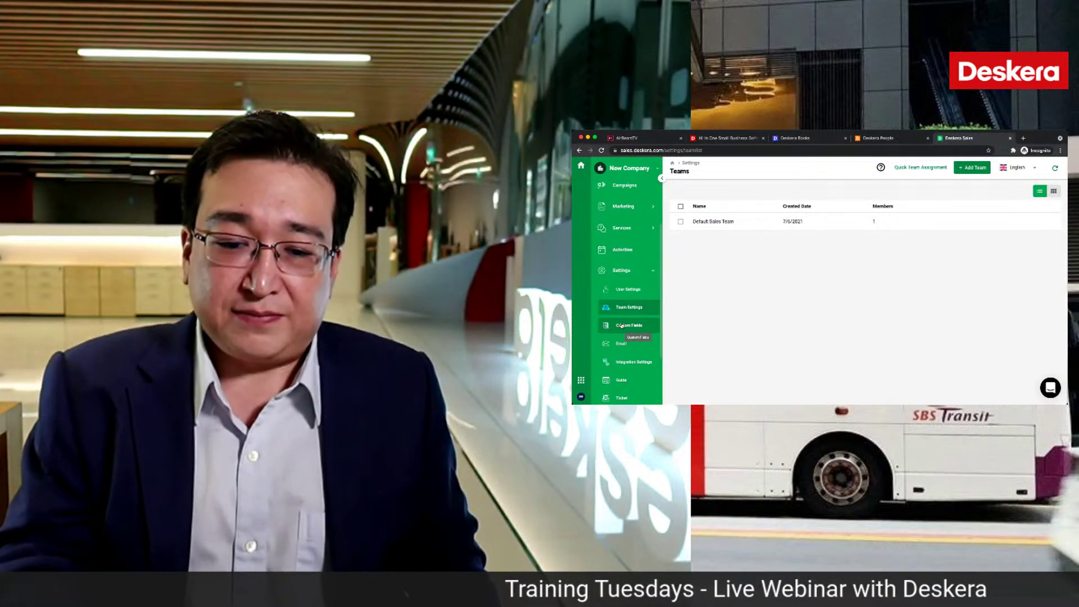
pyautogui.click(622, 326)
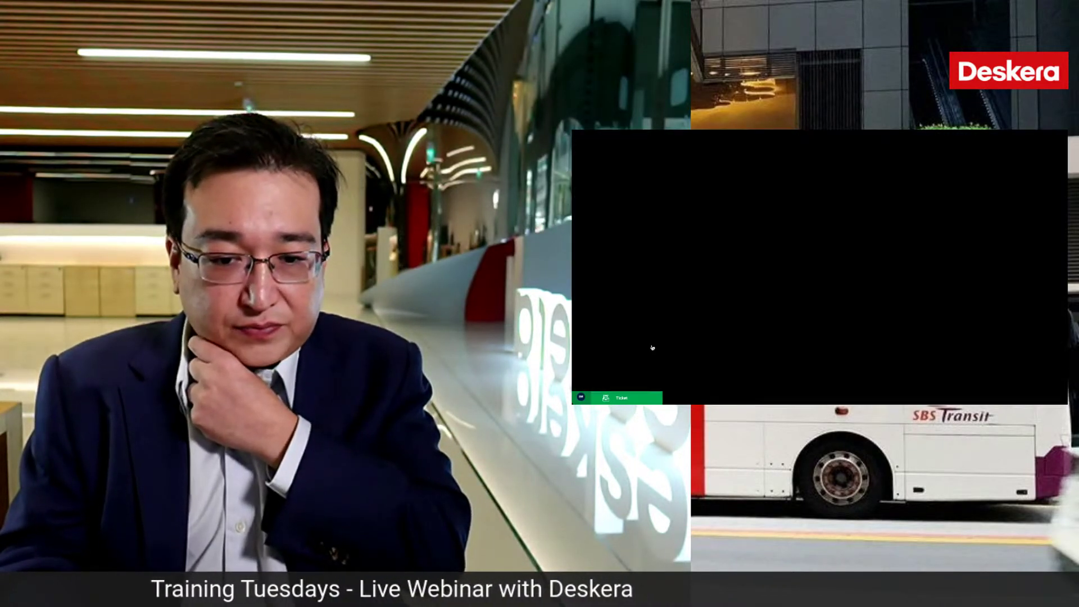
pyautogui.click(641, 346)
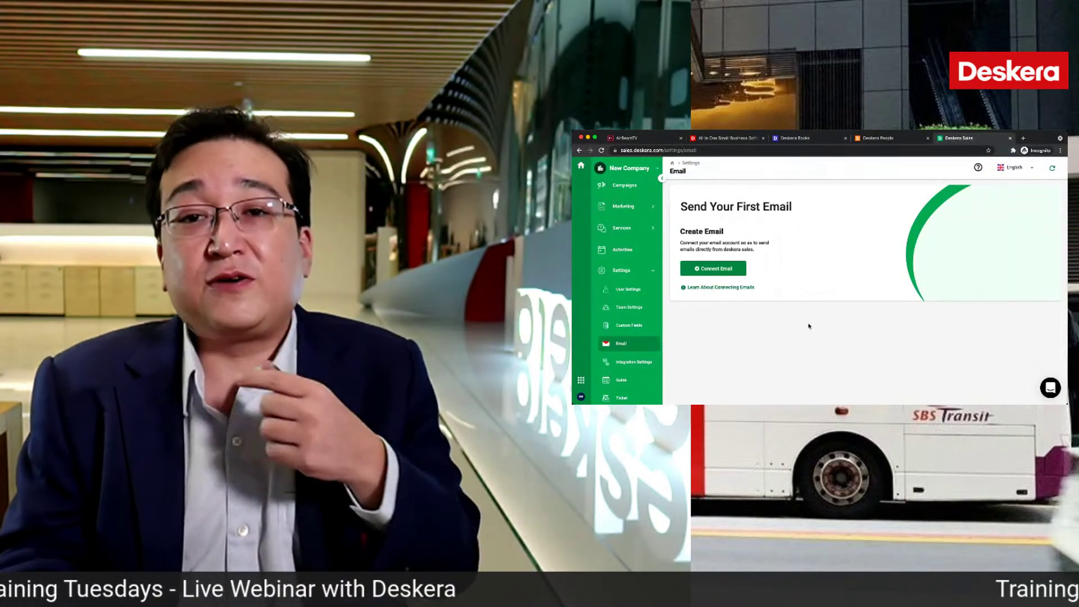
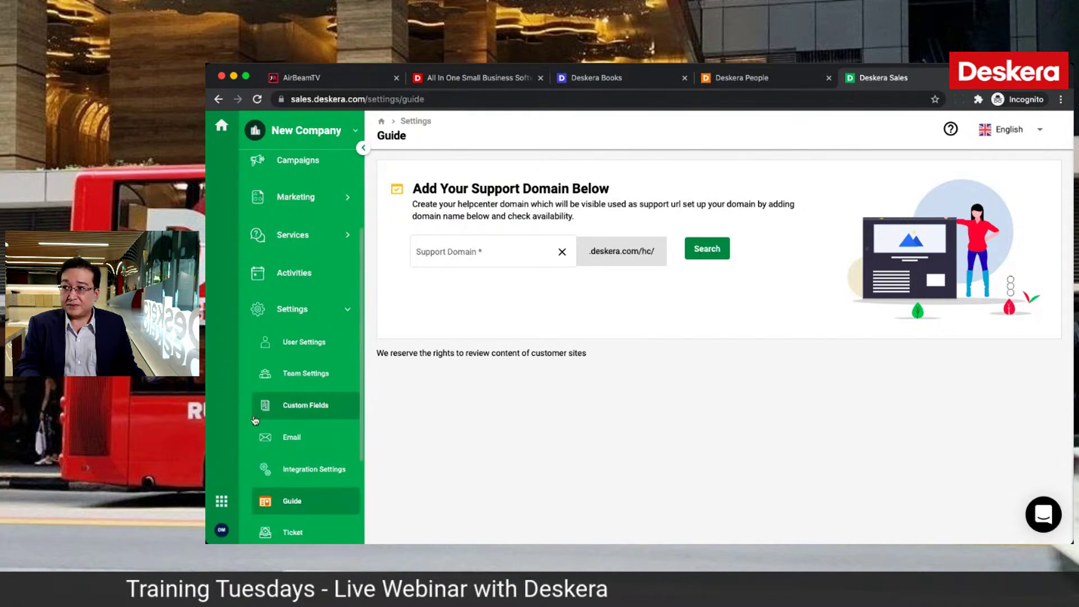
# Step: Look at the Microsoft 365 and Google Tag Manager integrations without connecting either
pyautogui.click(298, 474)
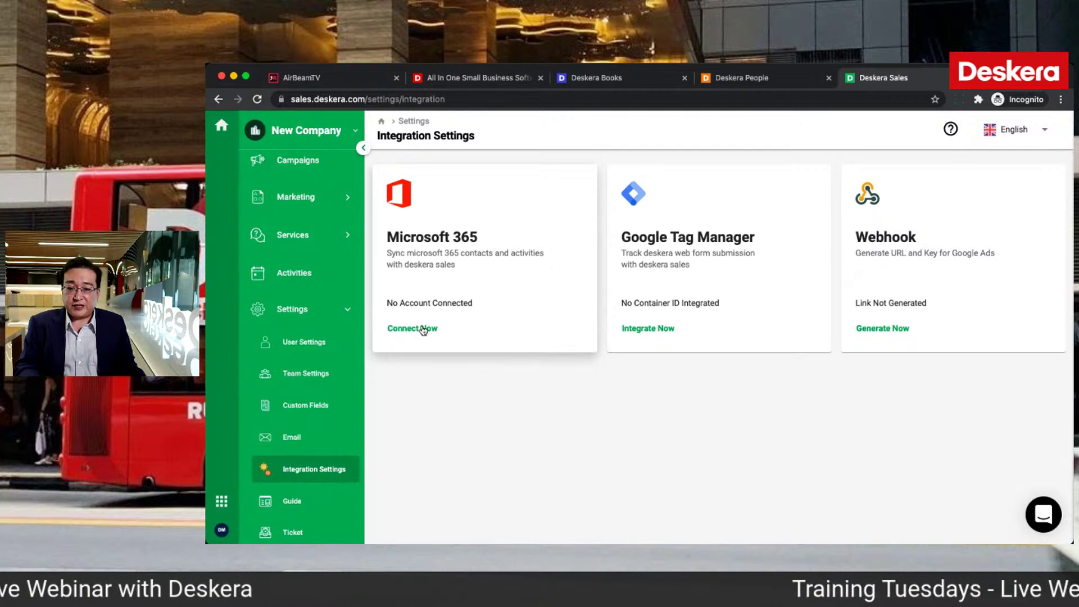
pyautogui.click(423, 329)
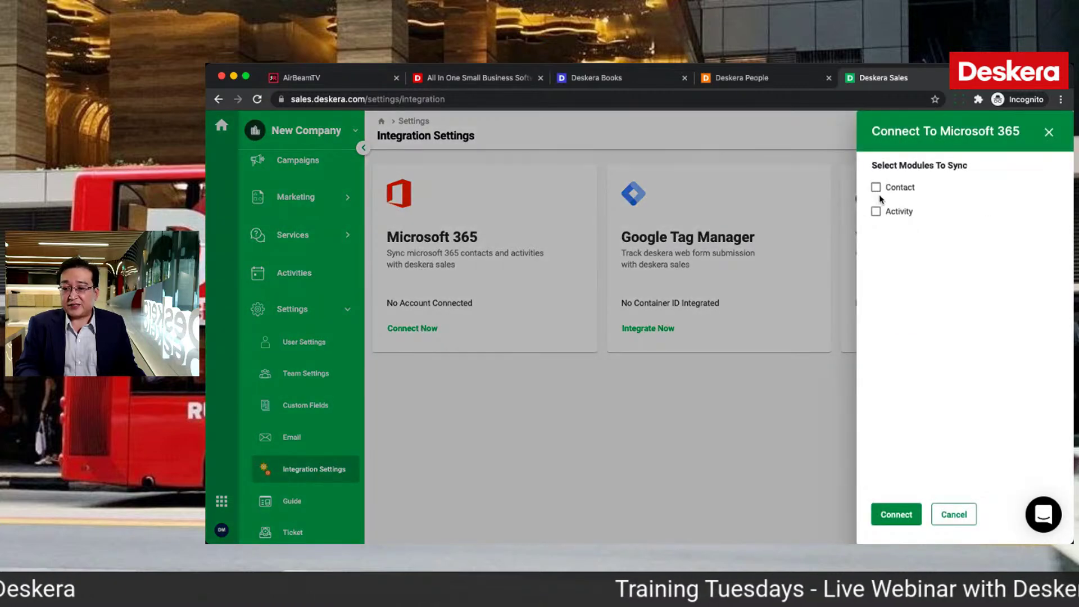
pyautogui.click(948, 509)
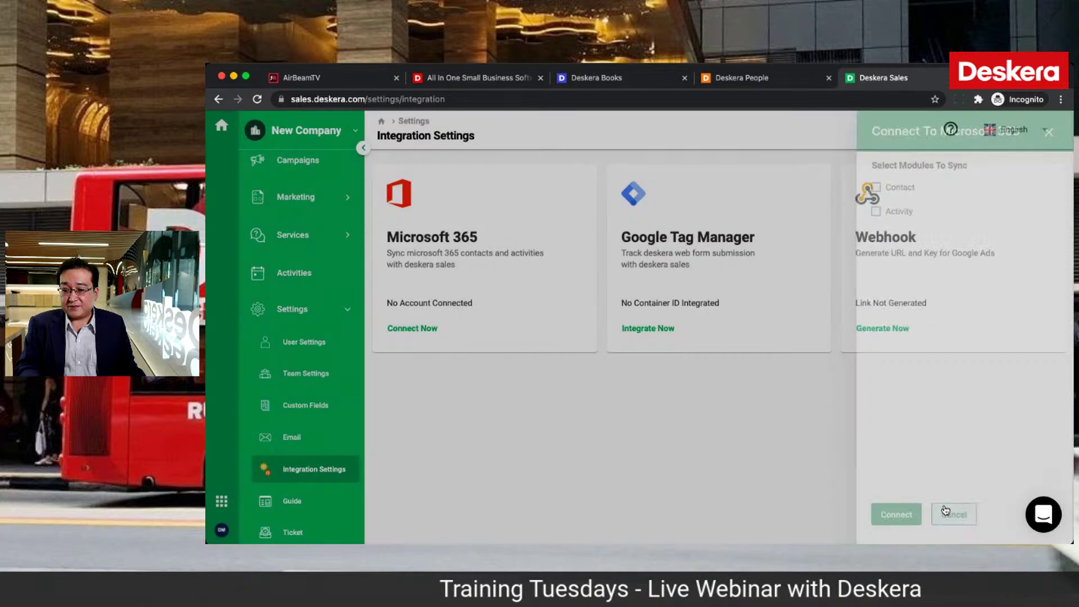
pyautogui.click(648, 331)
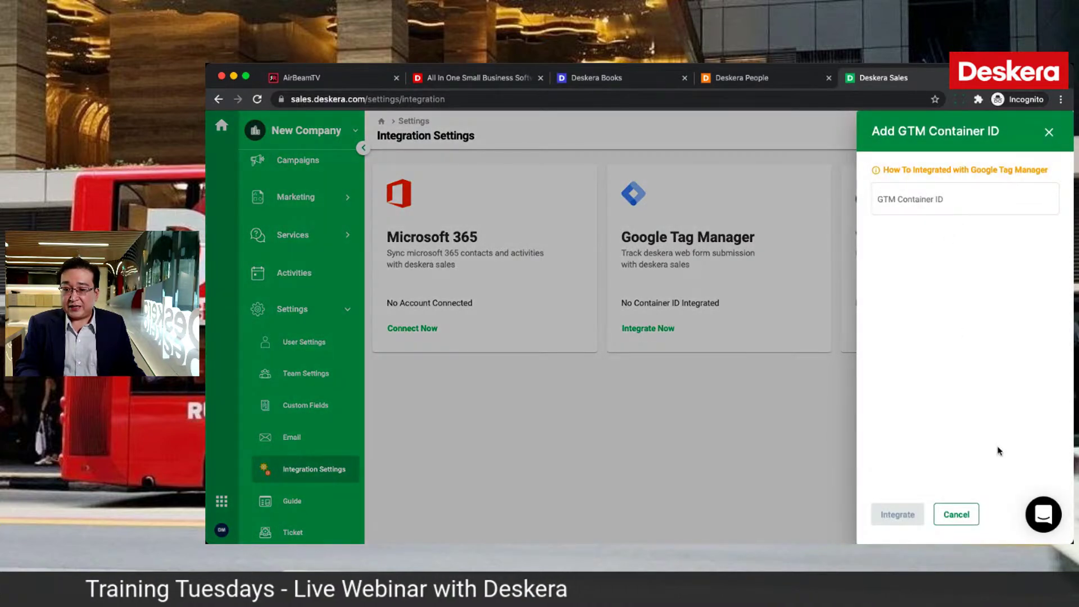
pyautogui.click(955, 513)
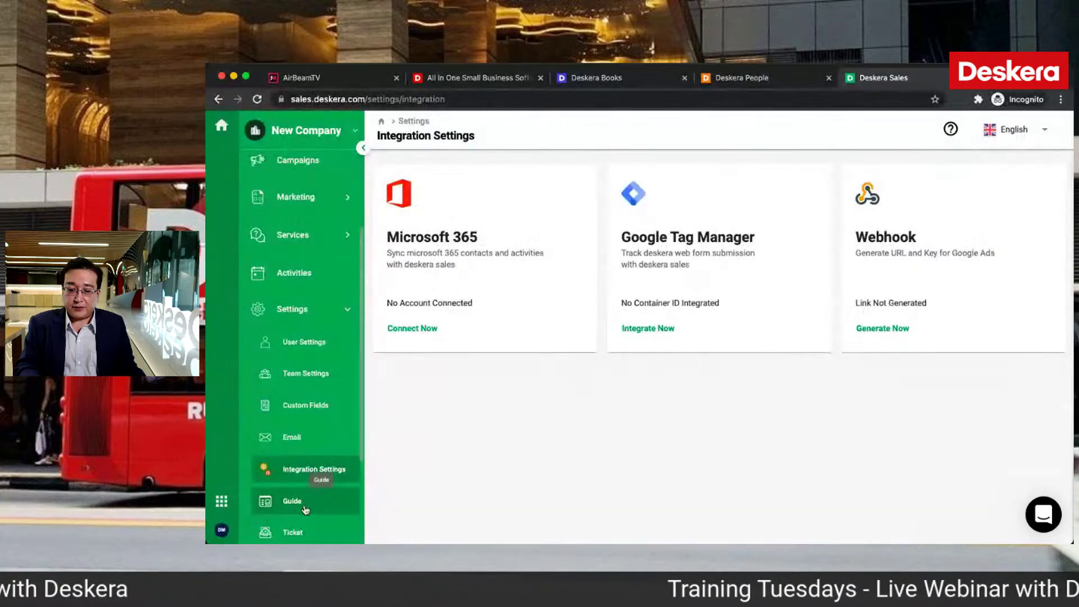
# Step: Check availability of 'newcompany' and assign it as the help center support domain
pyautogui.click(289, 500)
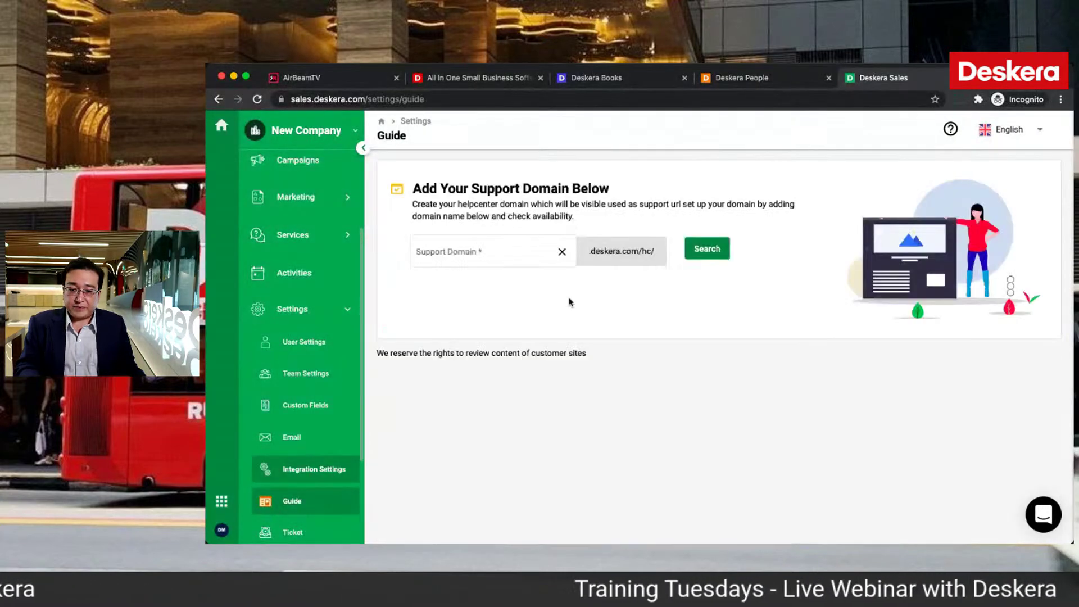
pyautogui.click(488, 257)
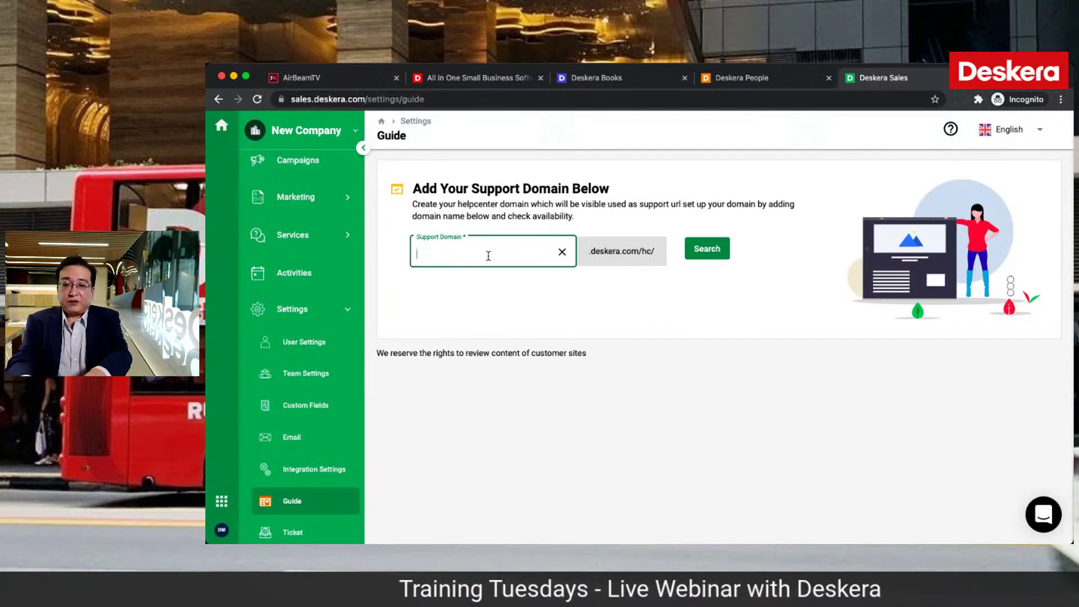
pyautogui.write('NewCompany')
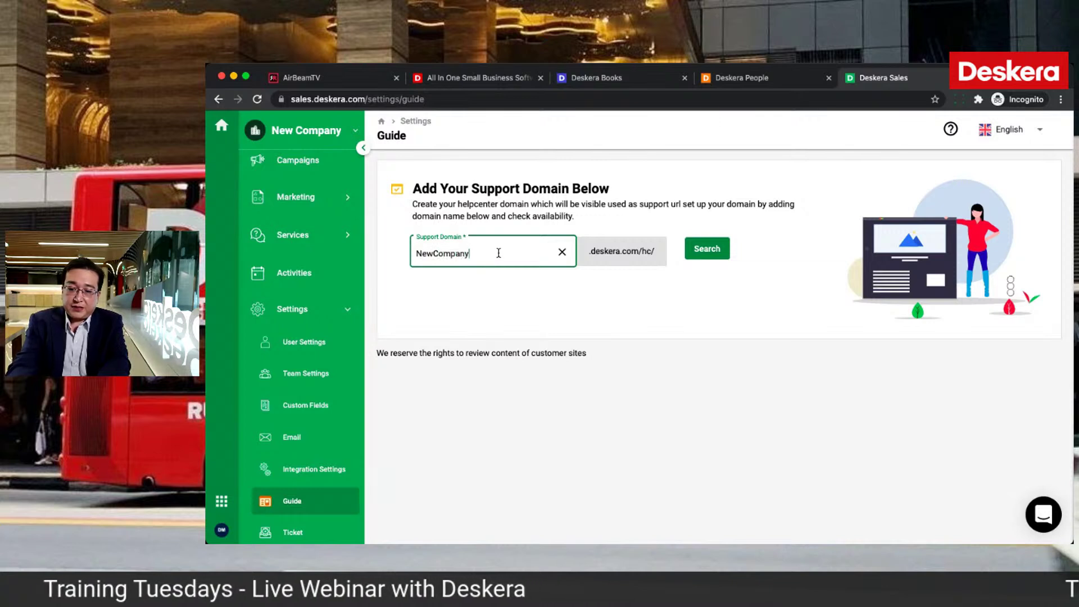
pyautogui.click(695, 251)
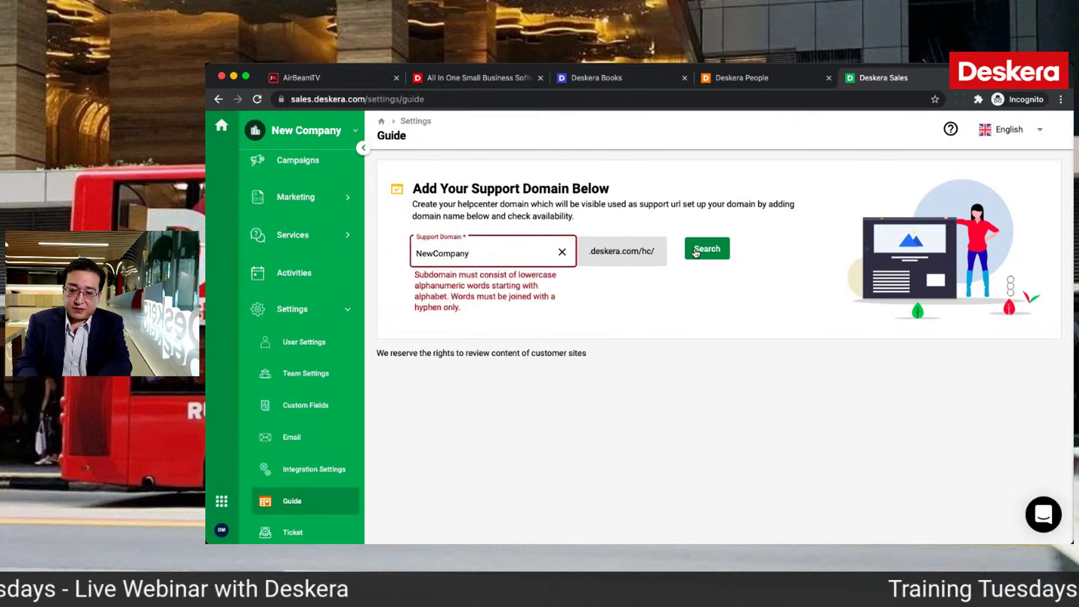
pyautogui.click(418, 252)
pyautogui.press('BackSpace')
pyautogui.write('n')
pyautogui.press('Right')
pyautogui.press('Right')
pyautogui.press('Right')
pyautogui.press('Right')
pyautogui.press('BackSpace')
pyautogui.write('c')
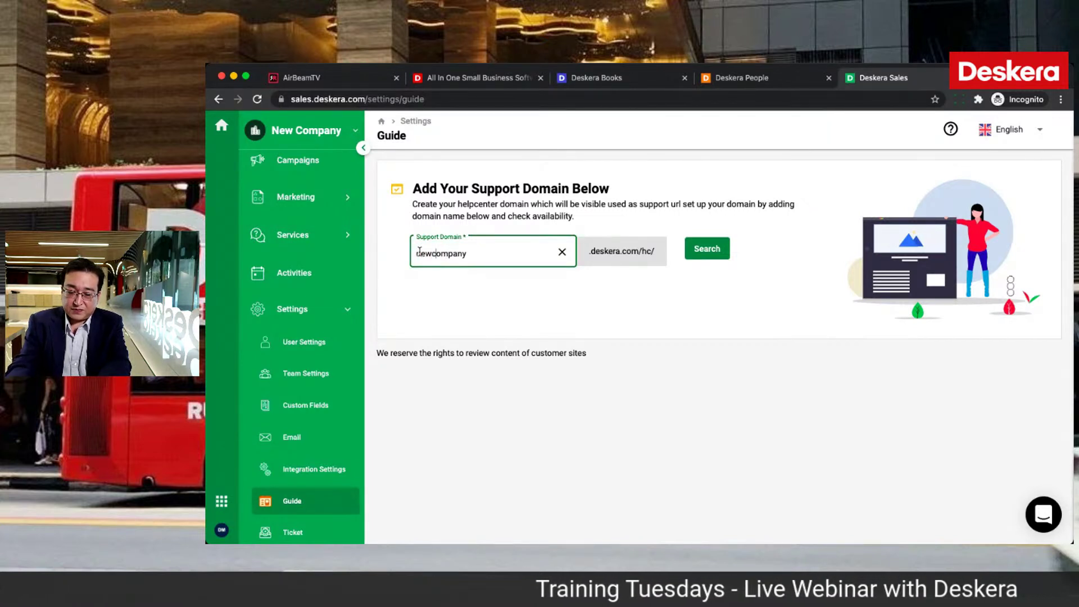
pyautogui.click(687, 250)
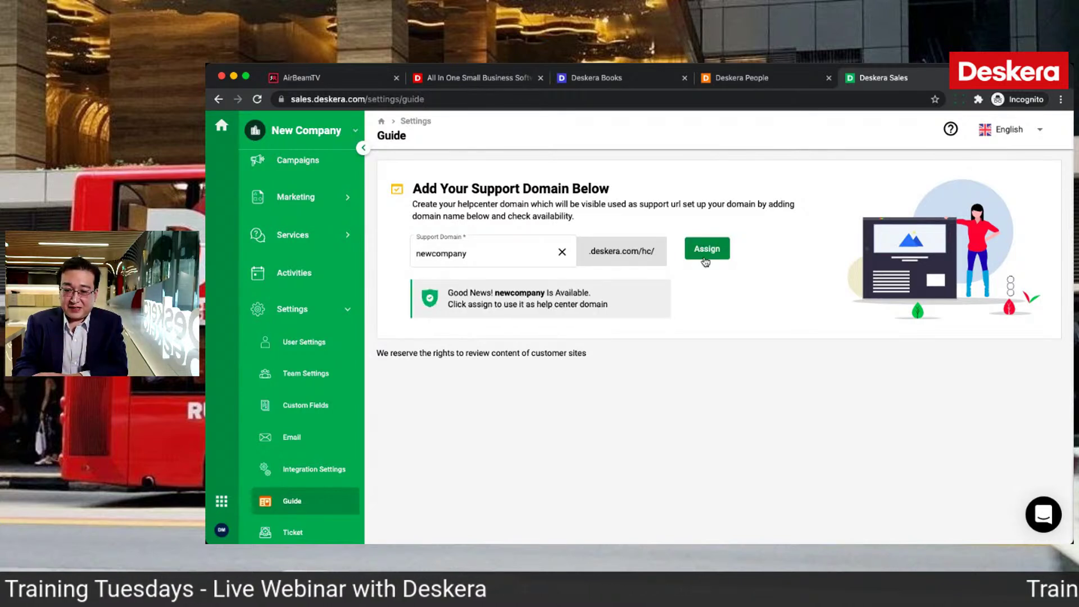
pyautogui.click(705, 249)
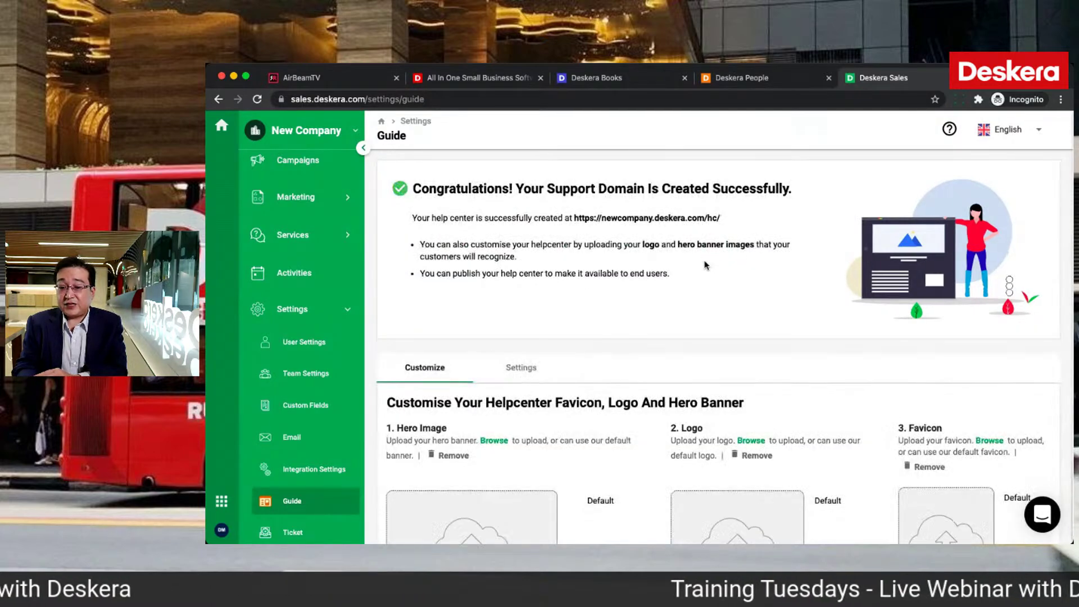
# Step: Save the help center setup, preview and close it, then go to Ticket settings
pyautogui.scroll(-3, 645, 442)
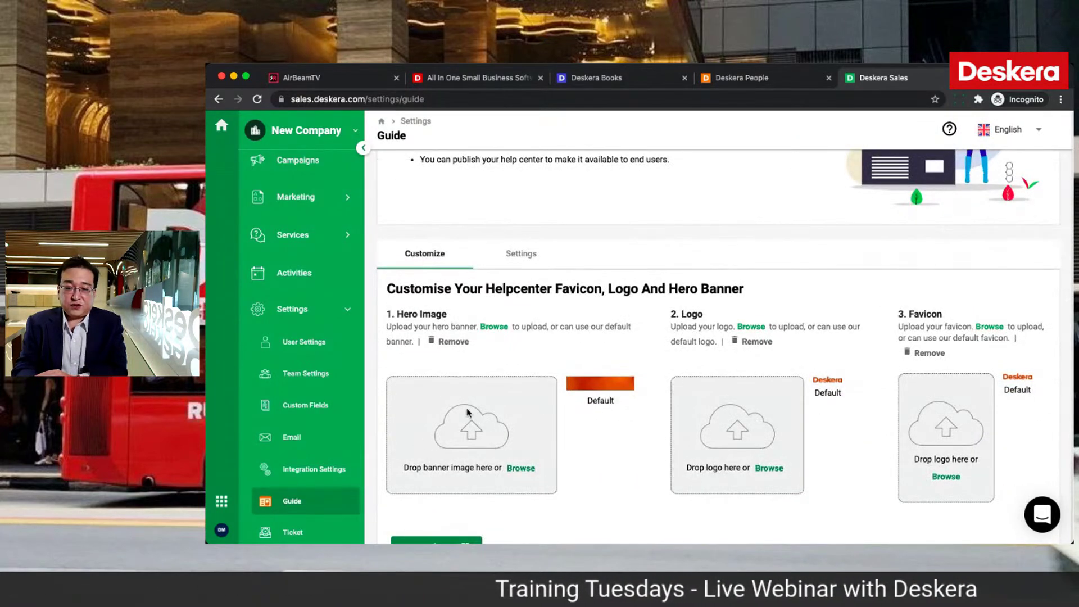
pyautogui.scroll(-1, 715, 473)
pyautogui.click(428, 494)
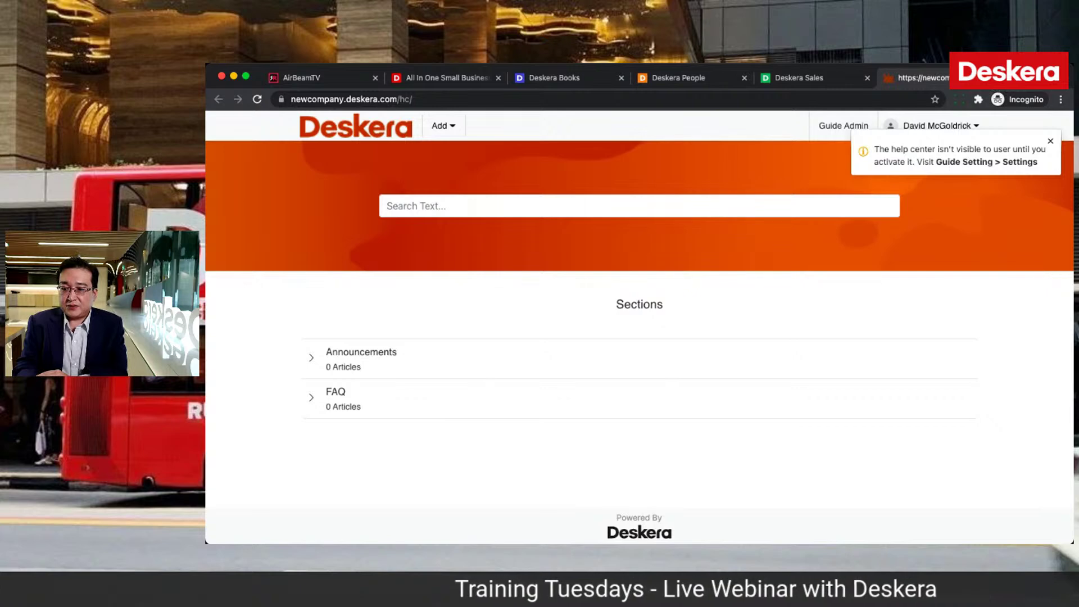
pyautogui.press('super+w')
pyautogui.click(522, 201)
pyautogui.scroll(-3, 514, 326)
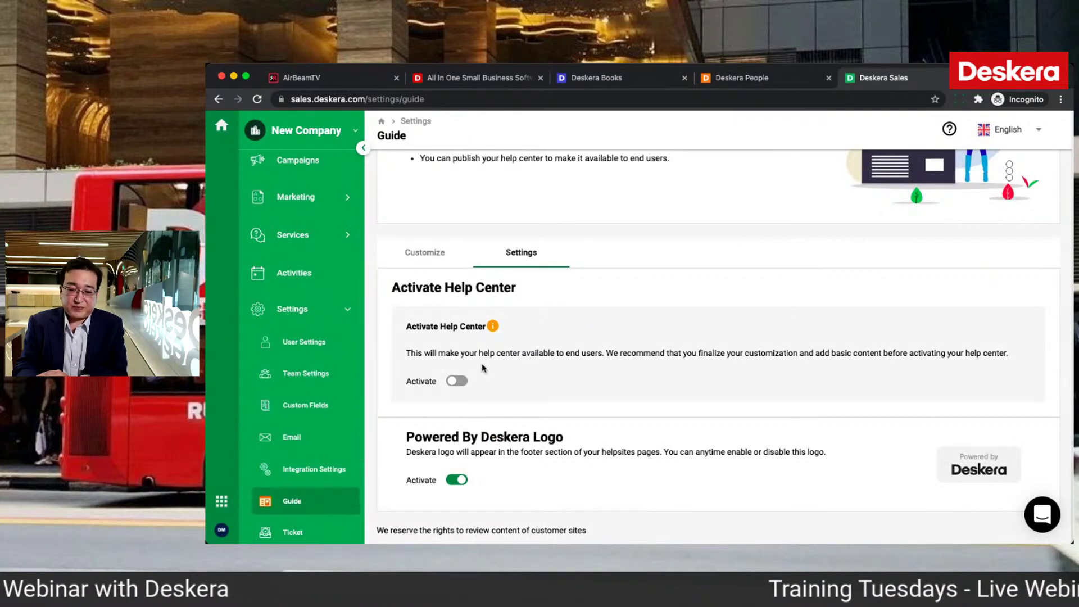
pyautogui.click(292, 531)
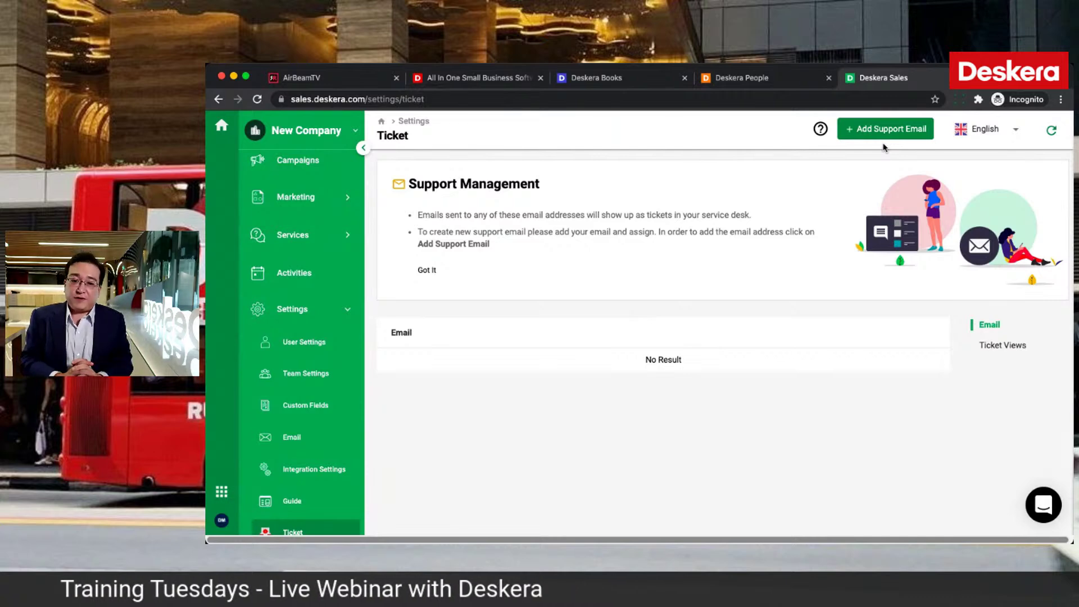
pyautogui.click(487, 78)
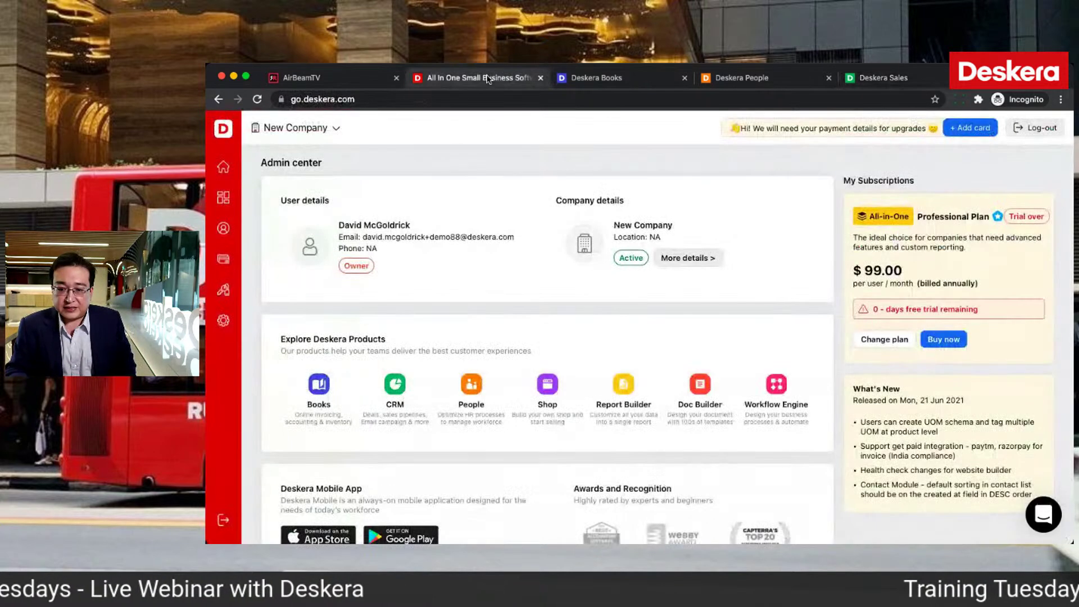
pyautogui.click(880, 81)
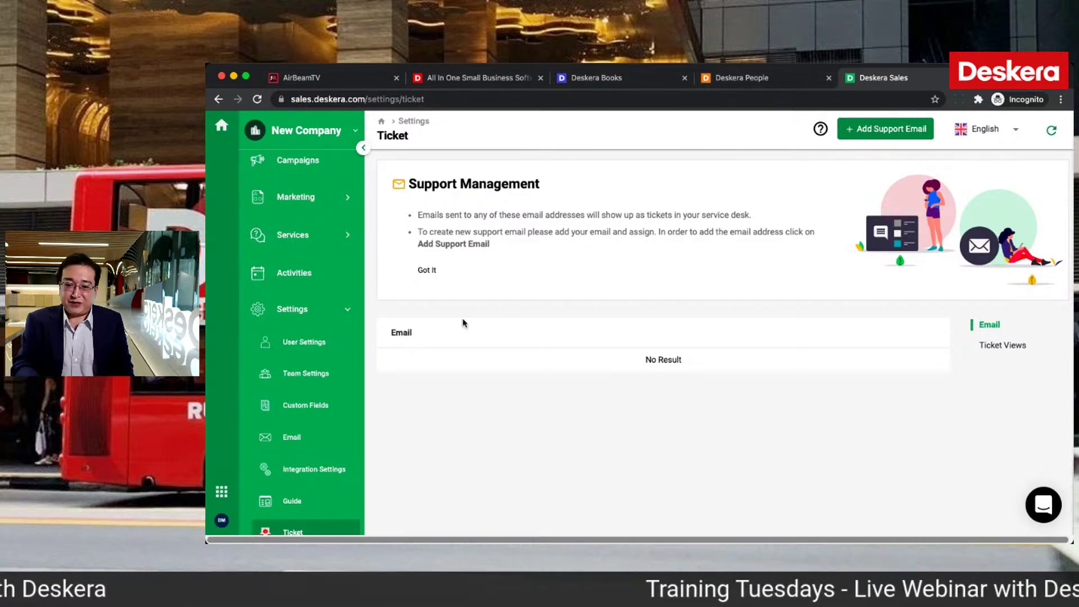
pyautogui.scroll(-3, 309, 386)
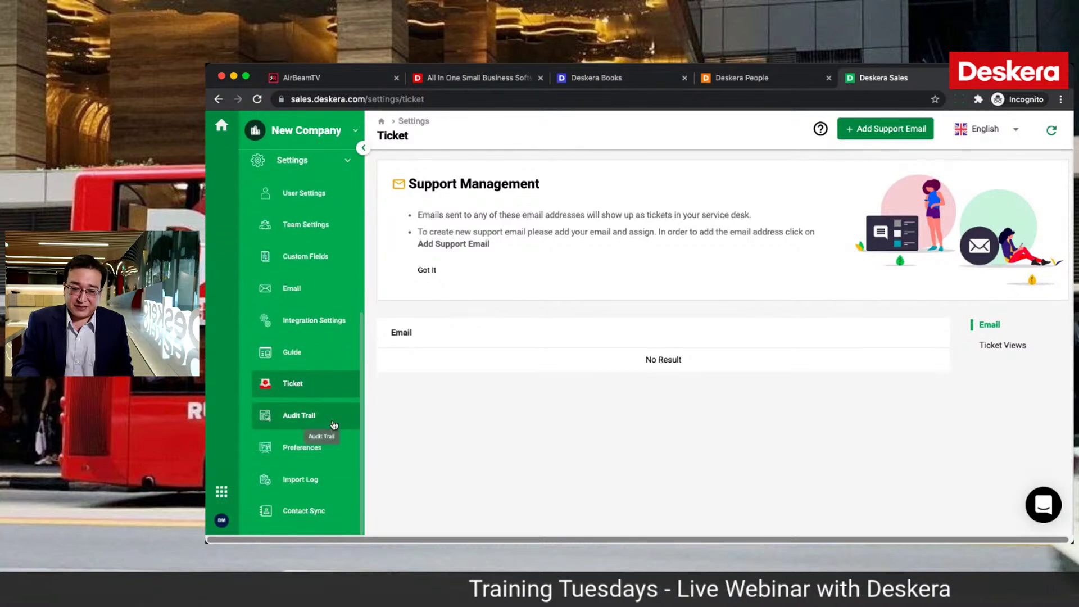
pyautogui.scroll(5, 341, 318)
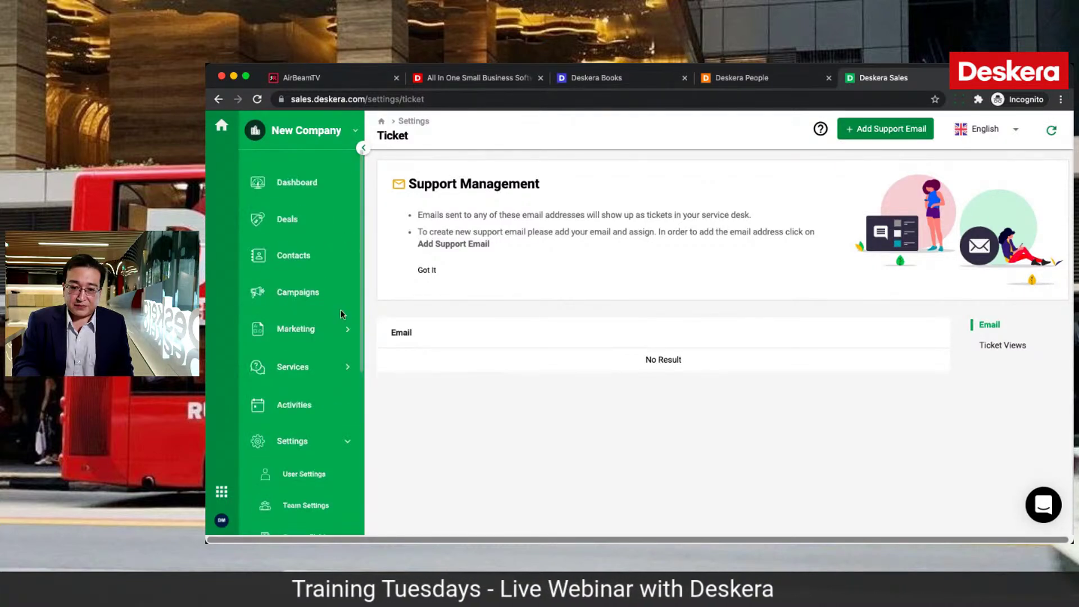
# Step: Label both contacts in the Contacts list as Warm lead
pyautogui.click(317, 264)
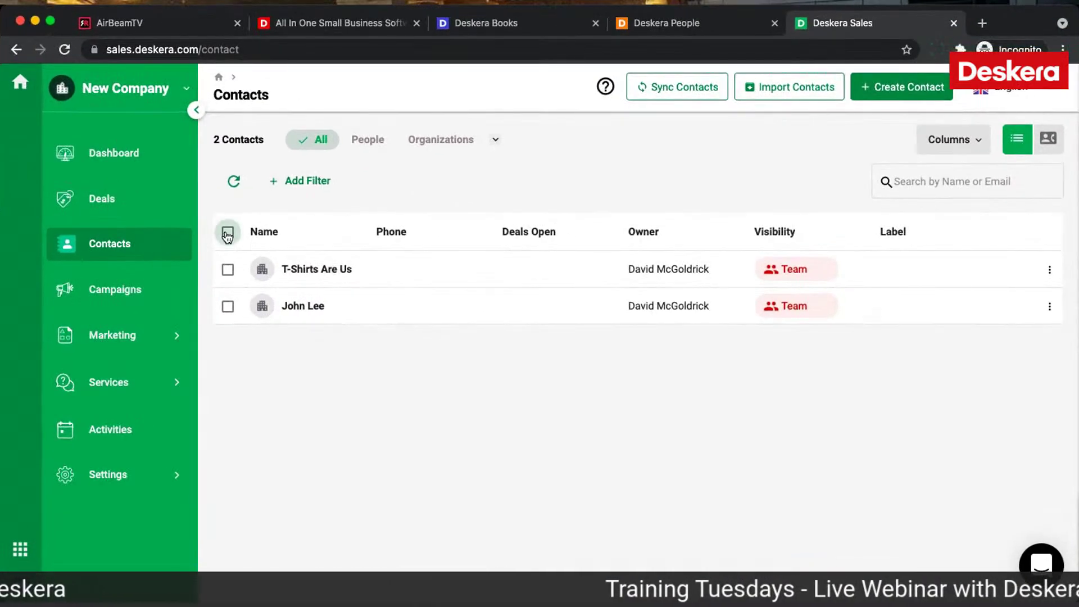
pyautogui.click(388, 246)
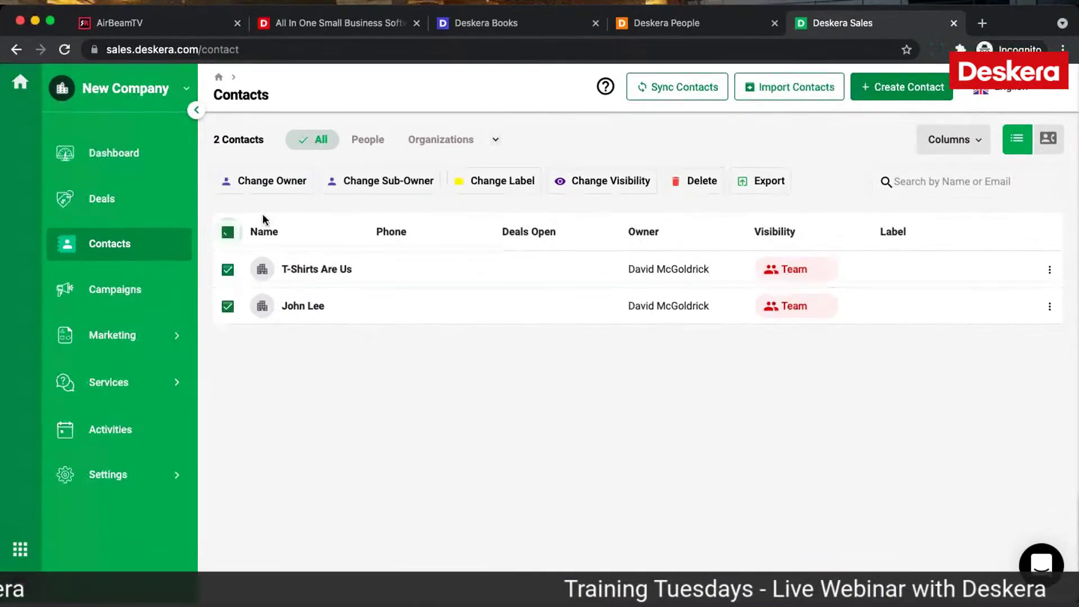
pyautogui.click(503, 180)
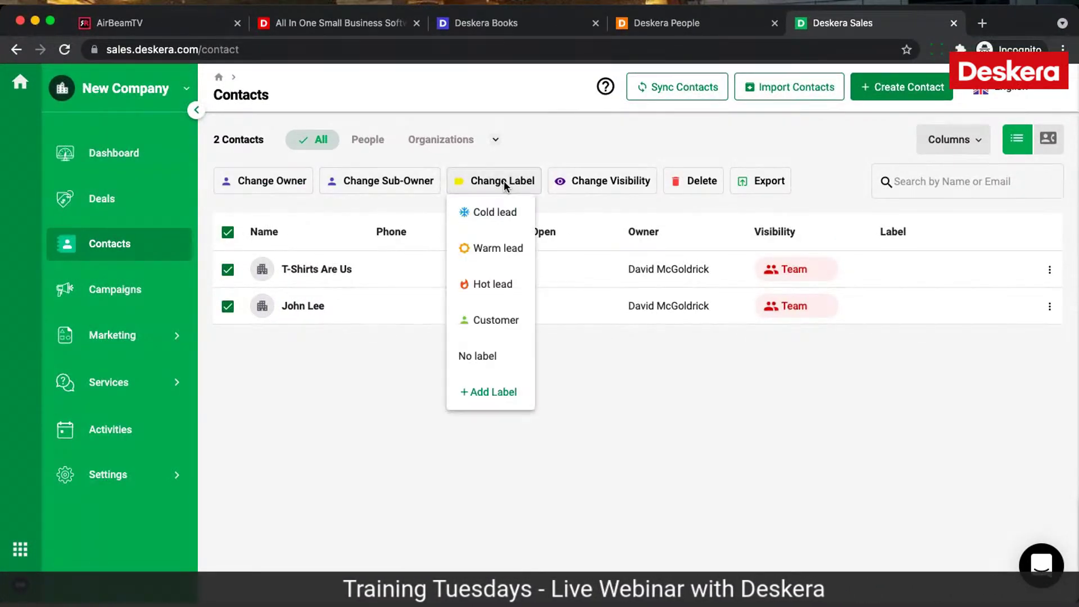
pyautogui.click(496, 249)
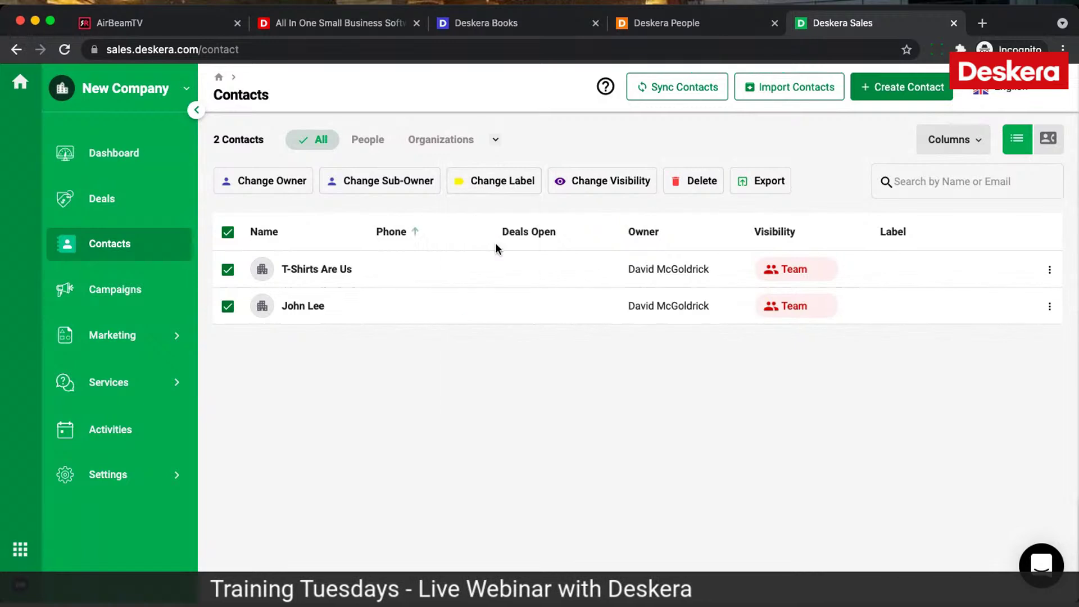
# Step: Relabel the second contact alone as a Hot lead
pyautogui.click(228, 308)
pyautogui.click(511, 177)
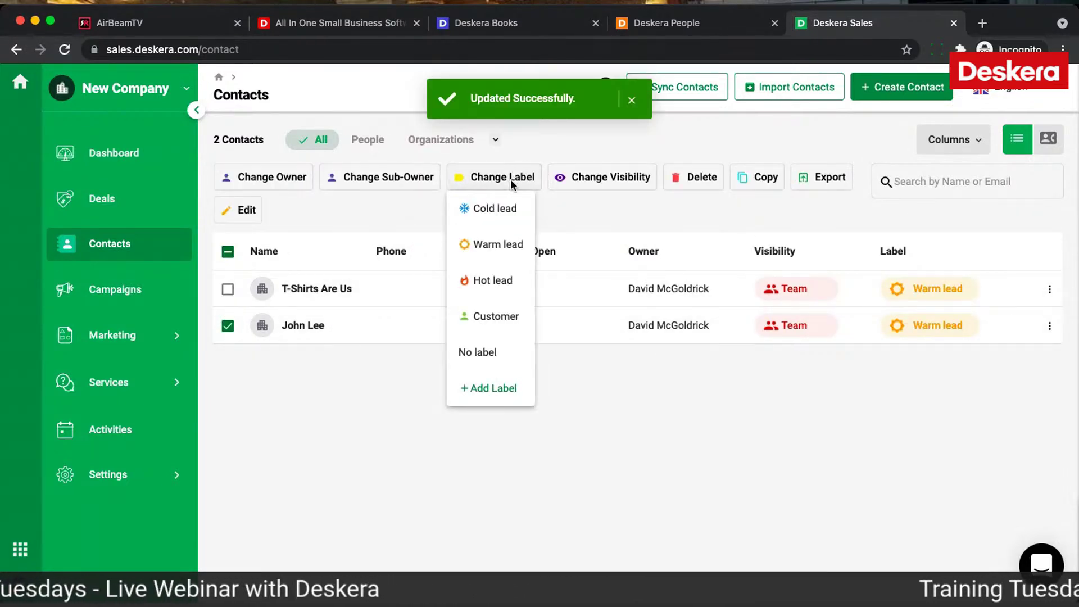
pyautogui.click(496, 245)
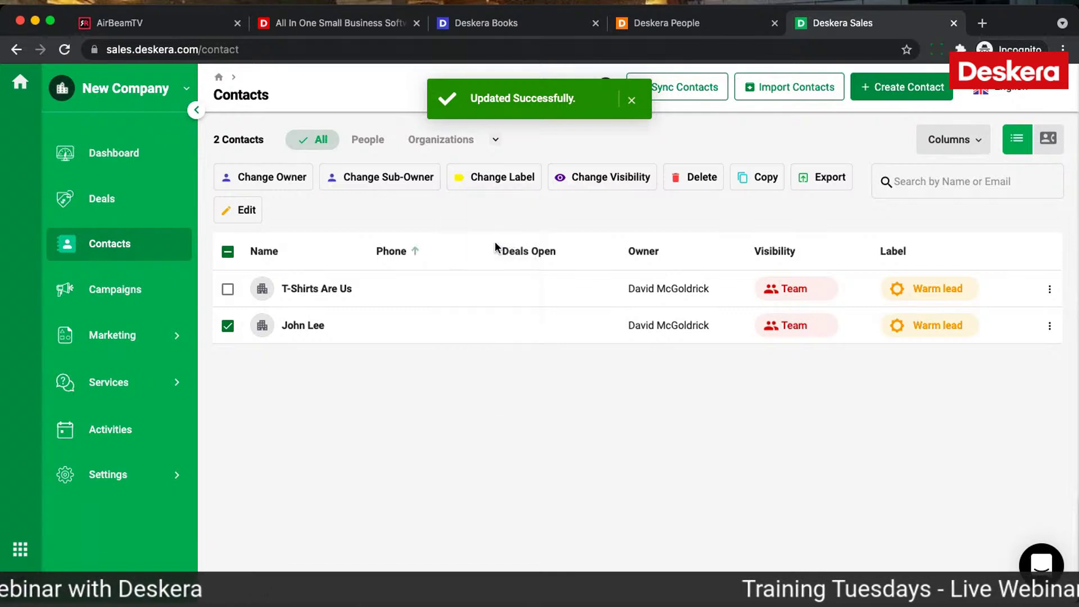
pyautogui.click(227, 307)
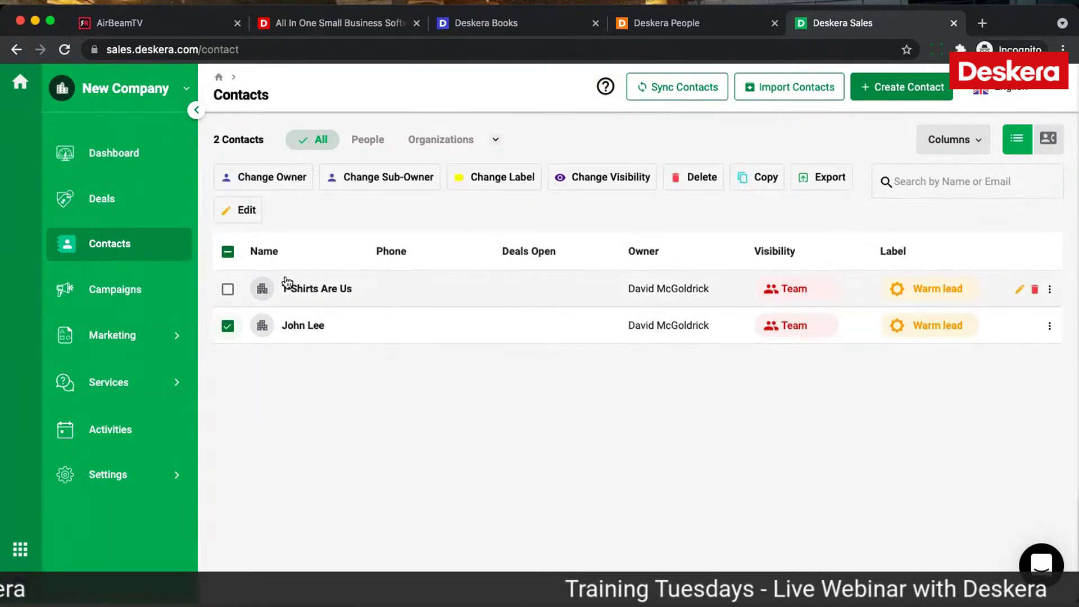
pyautogui.click(513, 178)
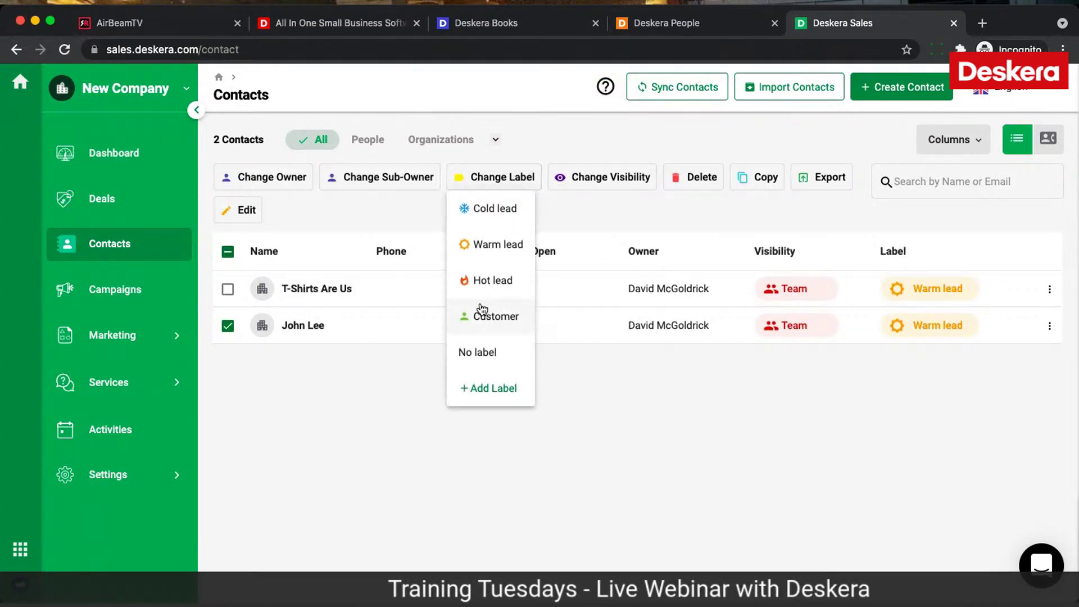
pyautogui.click(482, 280)
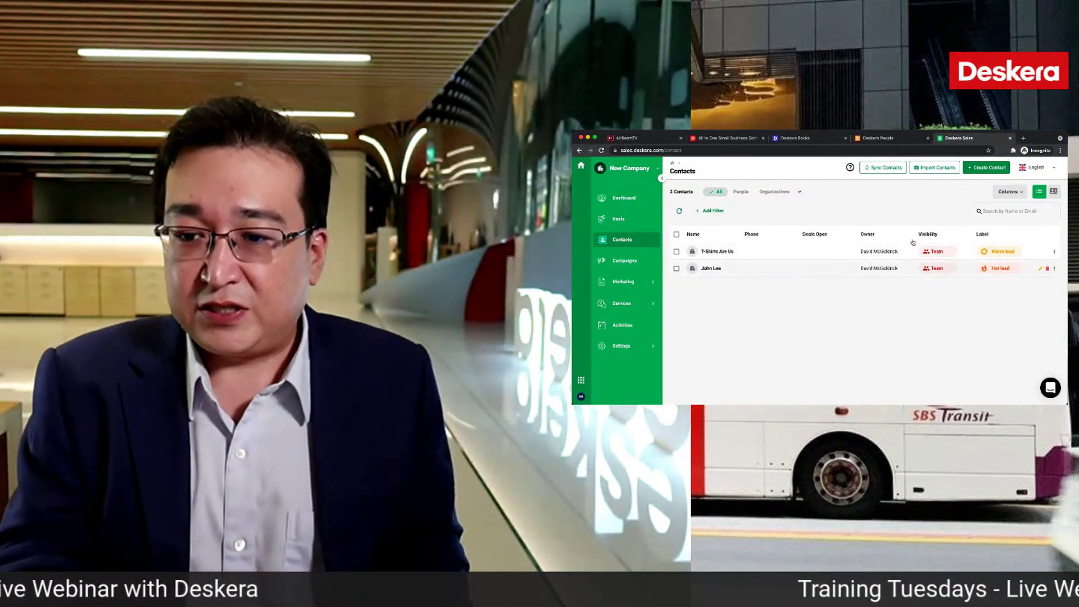
# Step: Start contact syncing and a Microsoft 365 contact import, then cancel both
pyautogui.click(888, 169)
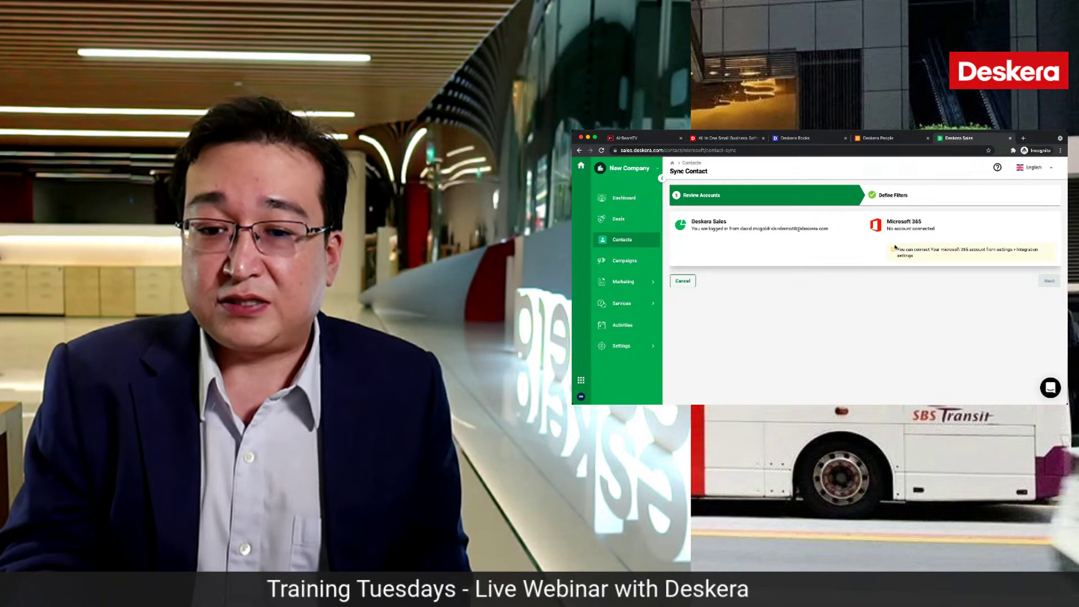
pyautogui.click(680, 281)
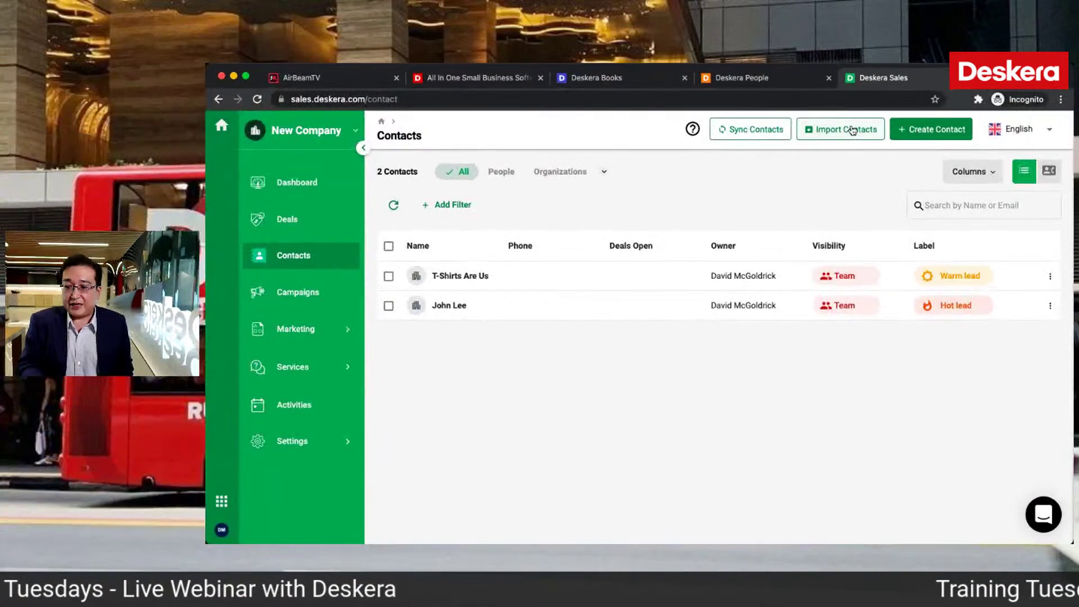
pyautogui.click(852, 133)
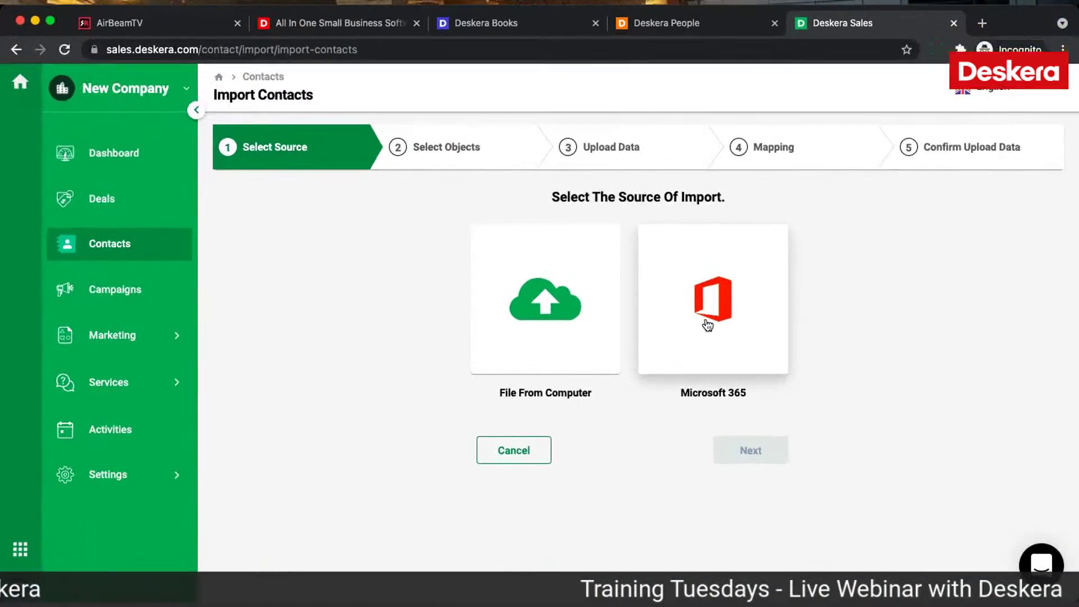
pyautogui.click(765, 317)
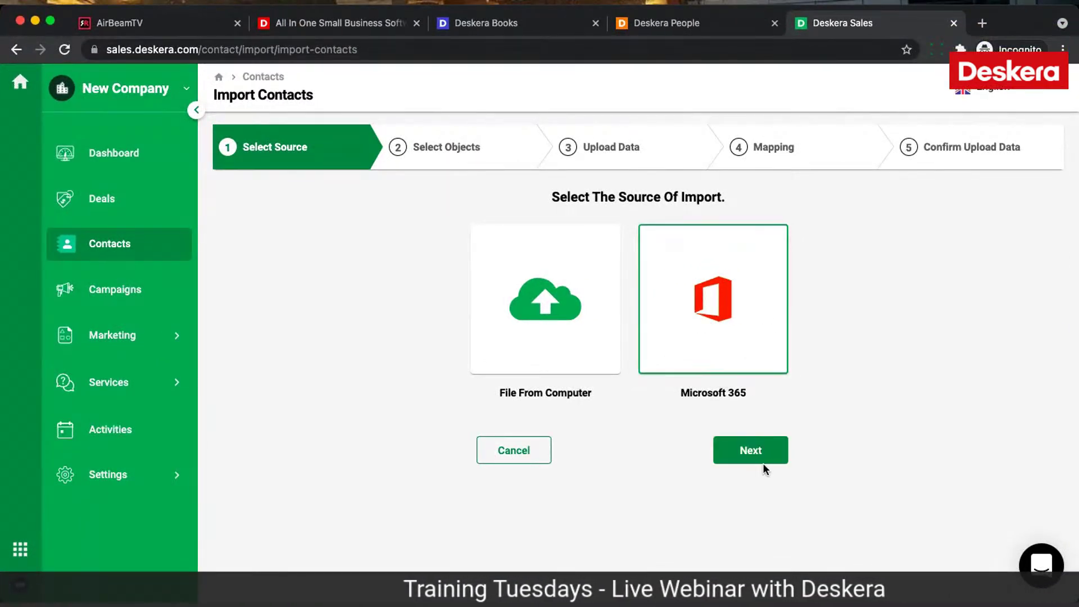
pyautogui.click(517, 455)
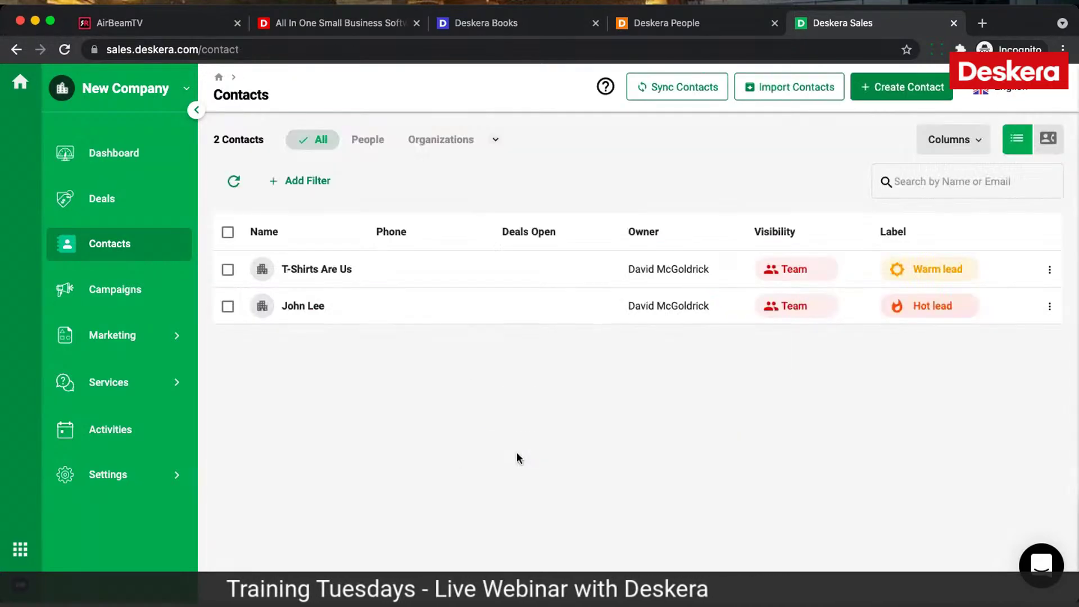
# Step: Move Deals Open and Label up in the contacts column order, save, then go to Campaigns
pyautogui.click(976, 144)
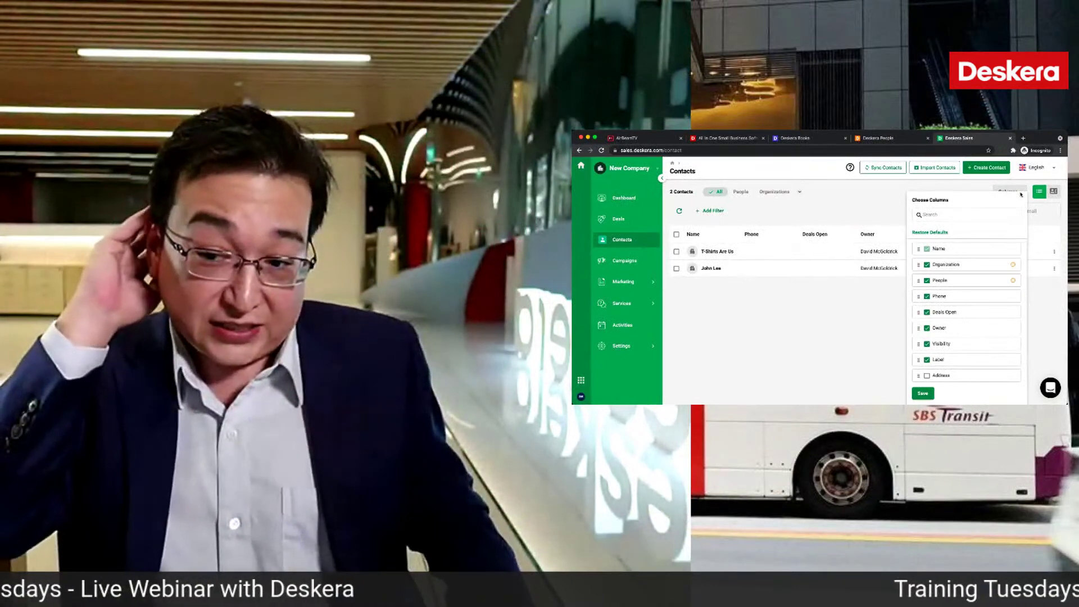
pyautogui.scroll(-2, 944, 272)
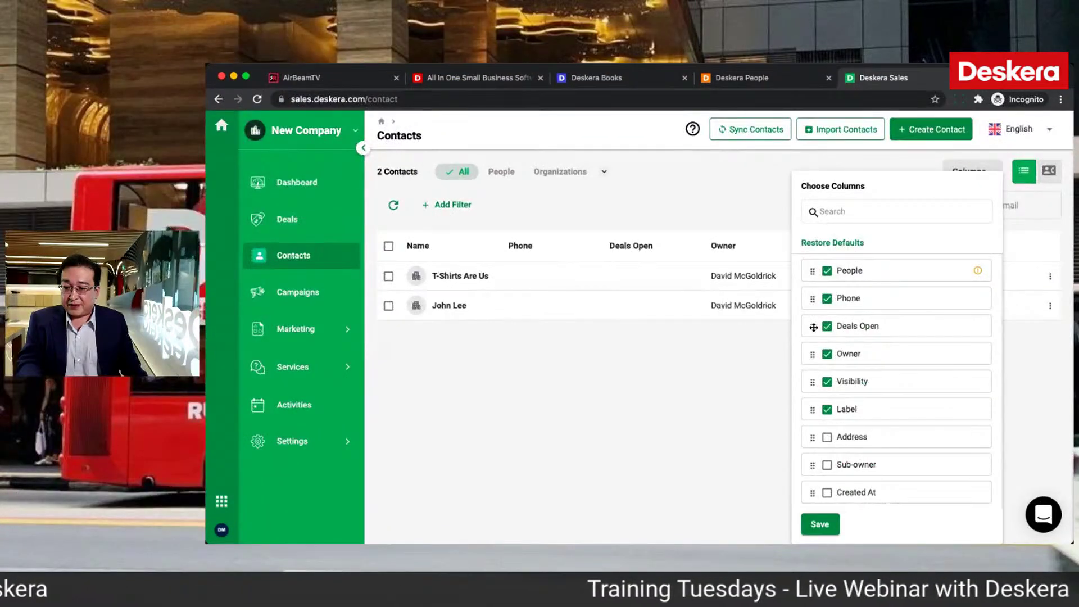
pyautogui.moveTo(813, 326); pyautogui.dragTo(812, 272)
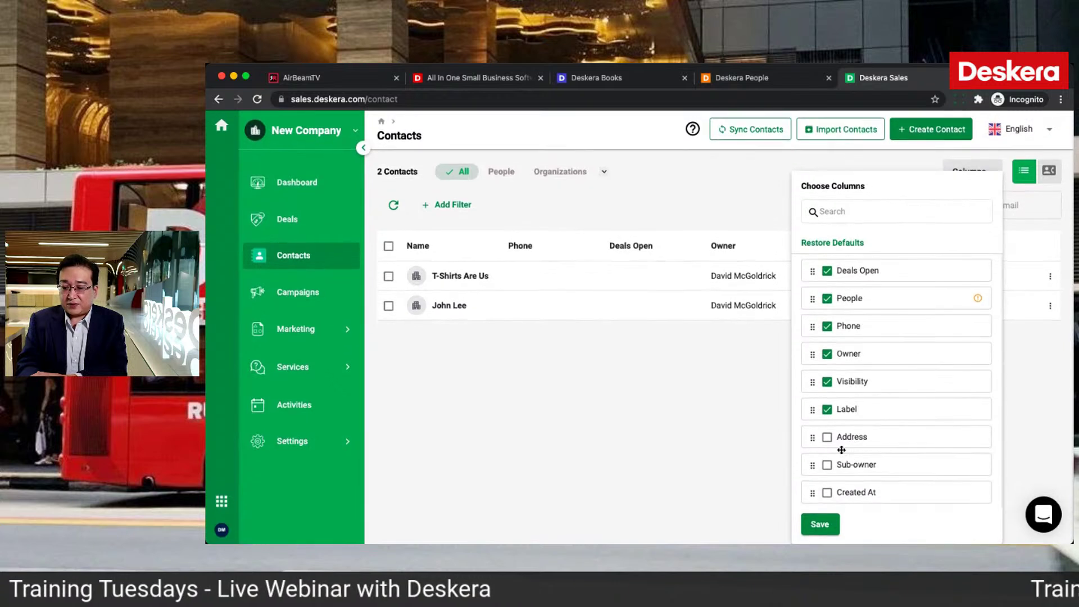
pyautogui.scroll(2, 836, 362)
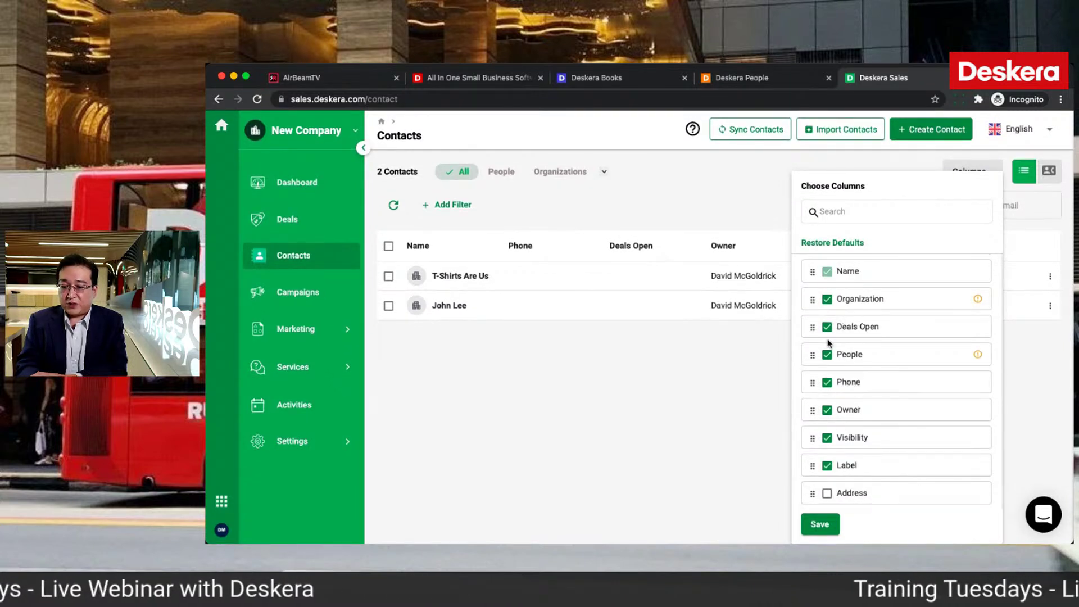
pyautogui.moveTo(813, 470); pyautogui.dragTo(810, 299)
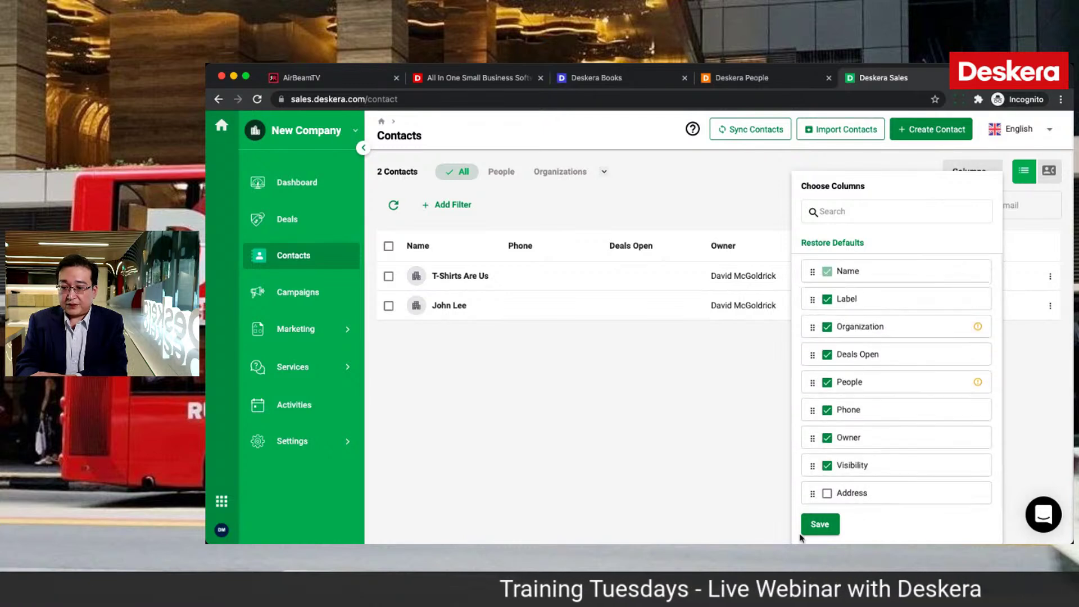
pyautogui.click(819, 524)
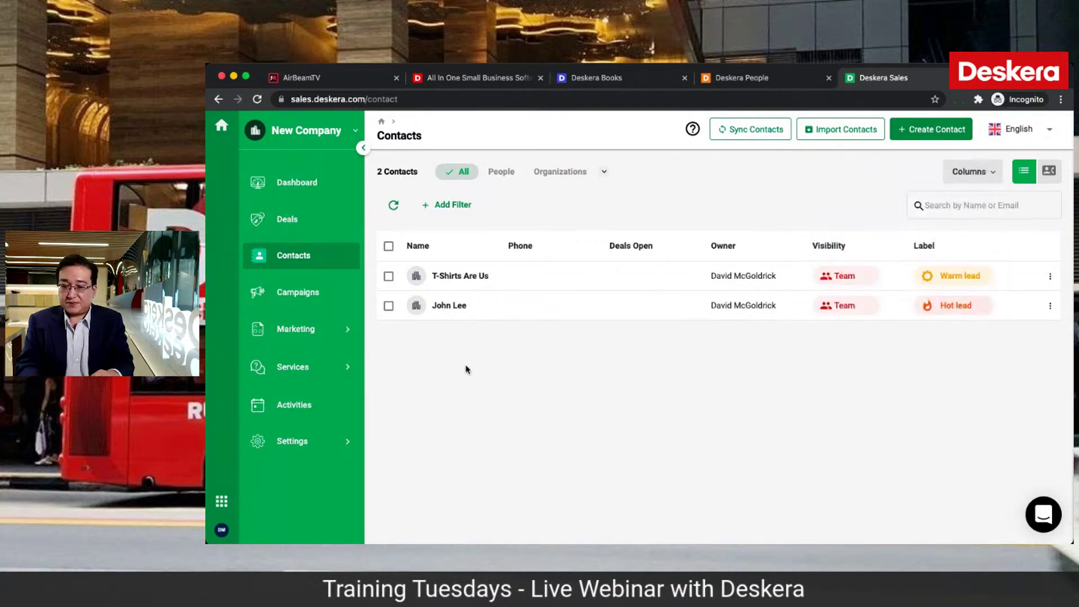
pyautogui.click(327, 338)
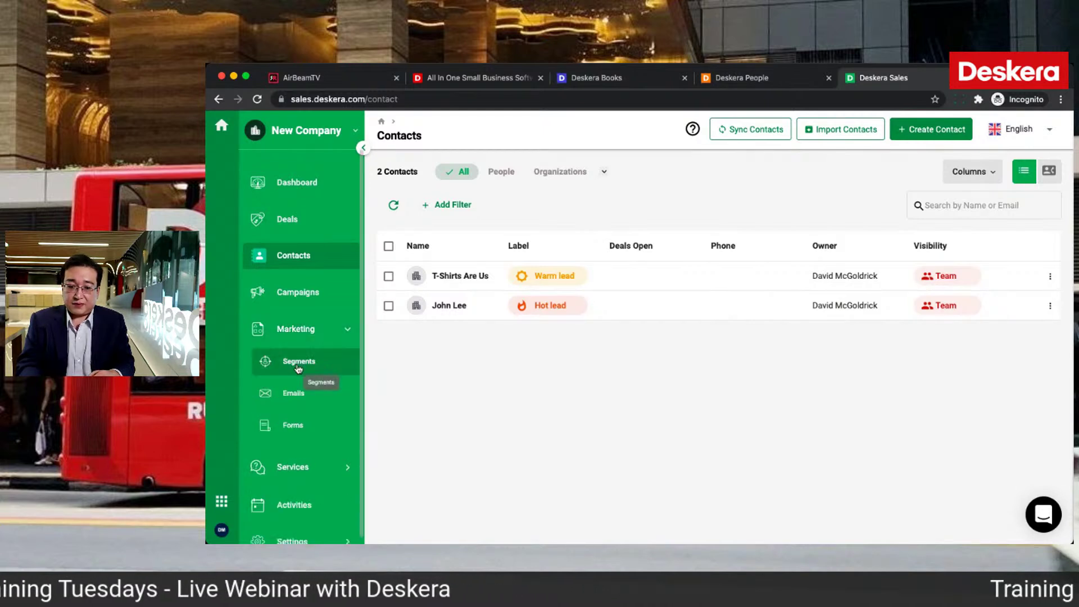
pyautogui.click(304, 298)
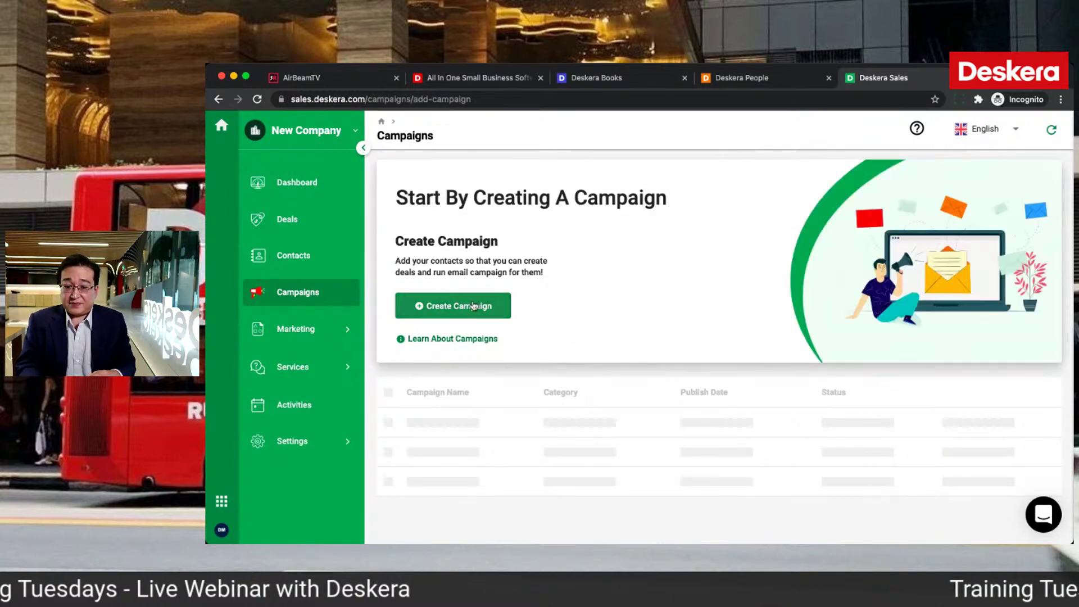
# Step: Create a campaign named 'July 4th Campaign' with subject 'Shirts Sales Event'
pyautogui.click(473, 305)
pyautogui.click(486, 289)
pyautogui.write('July 4')
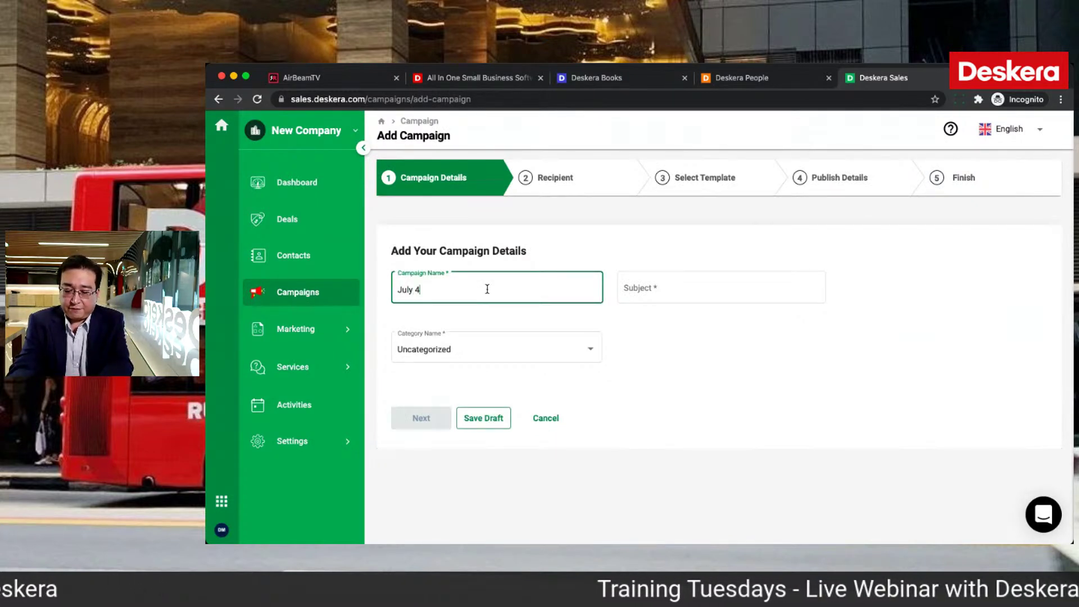
pyautogui.write('th Campaign')
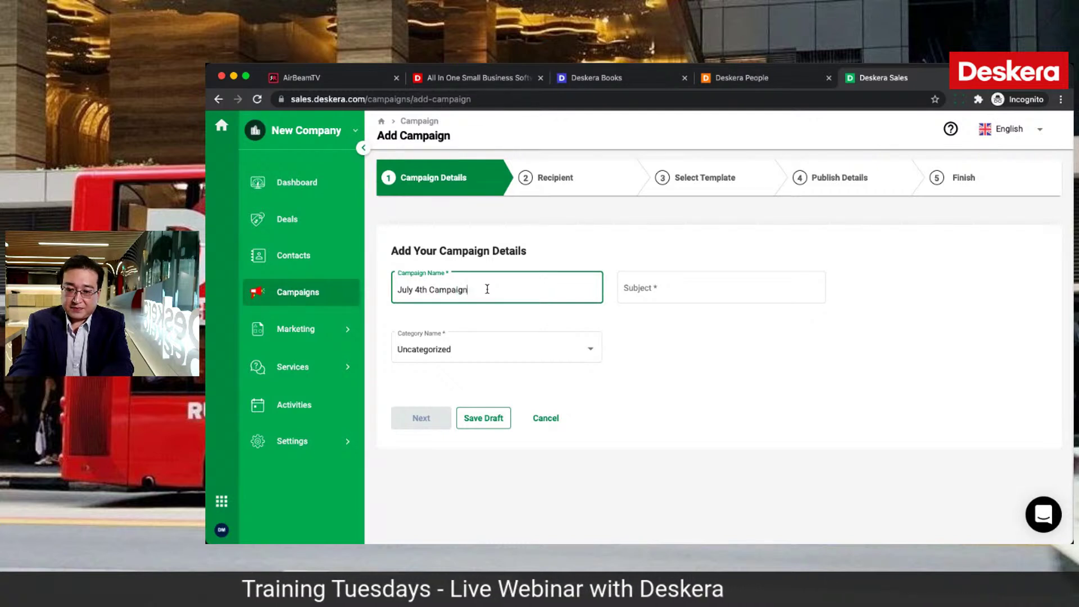
pyautogui.click(650, 293)
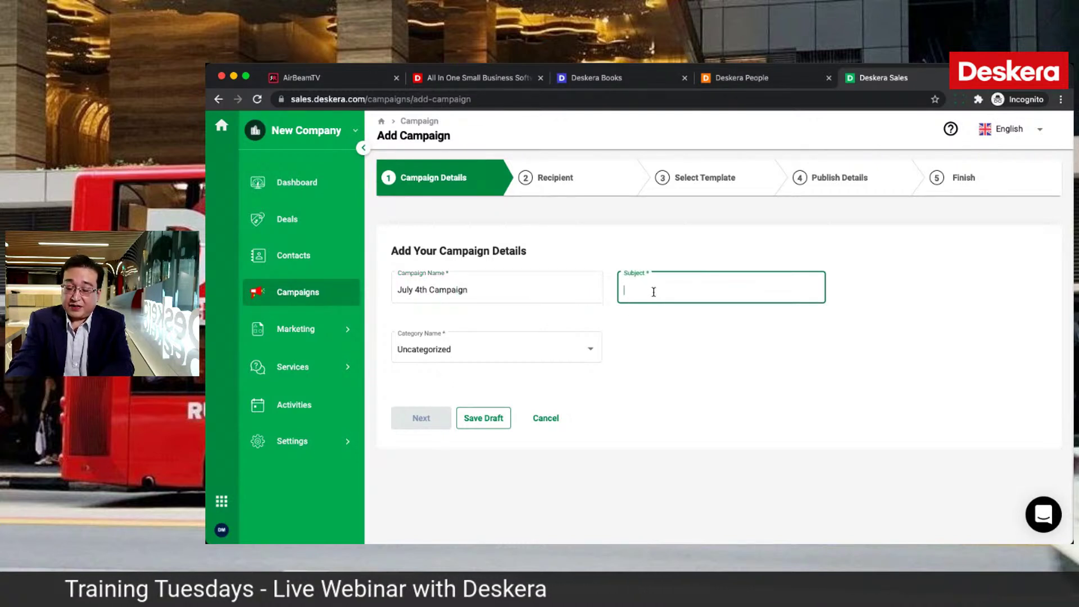
pyautogui.write('S')
pyautogui.write('hirts')
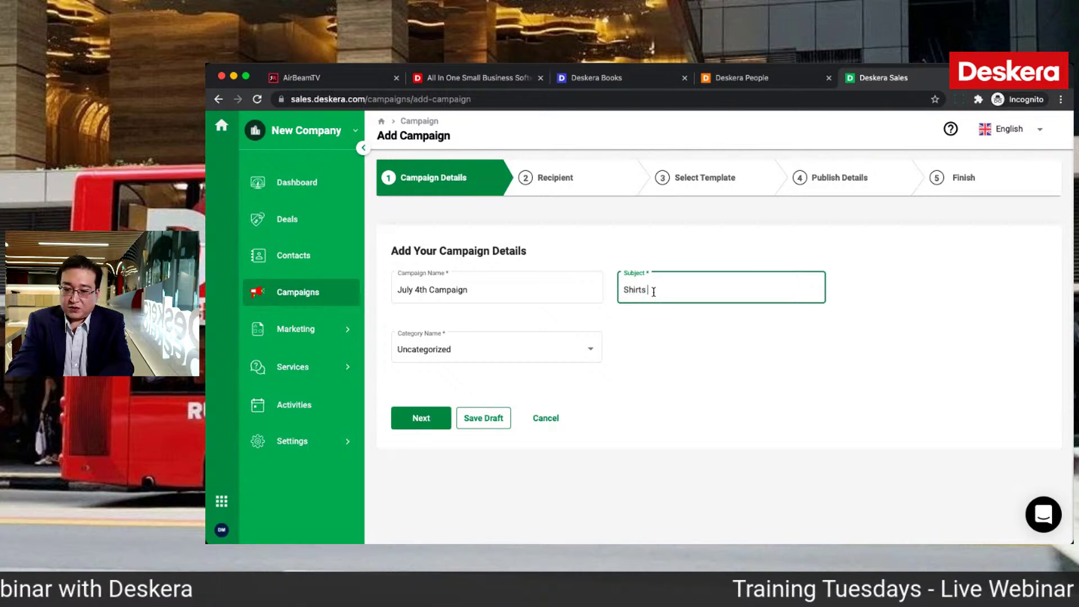
pyautogui.write(' Sales Event')
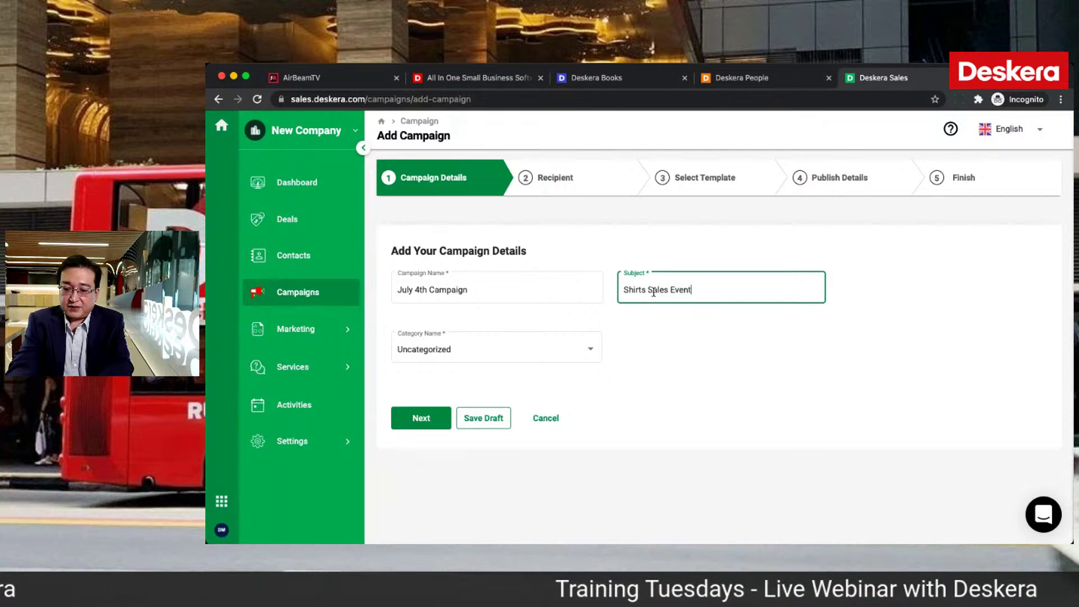
# Step: Add and assign a new 'Sales' category, then continue to recipients
pyautogui.click(573, 351)
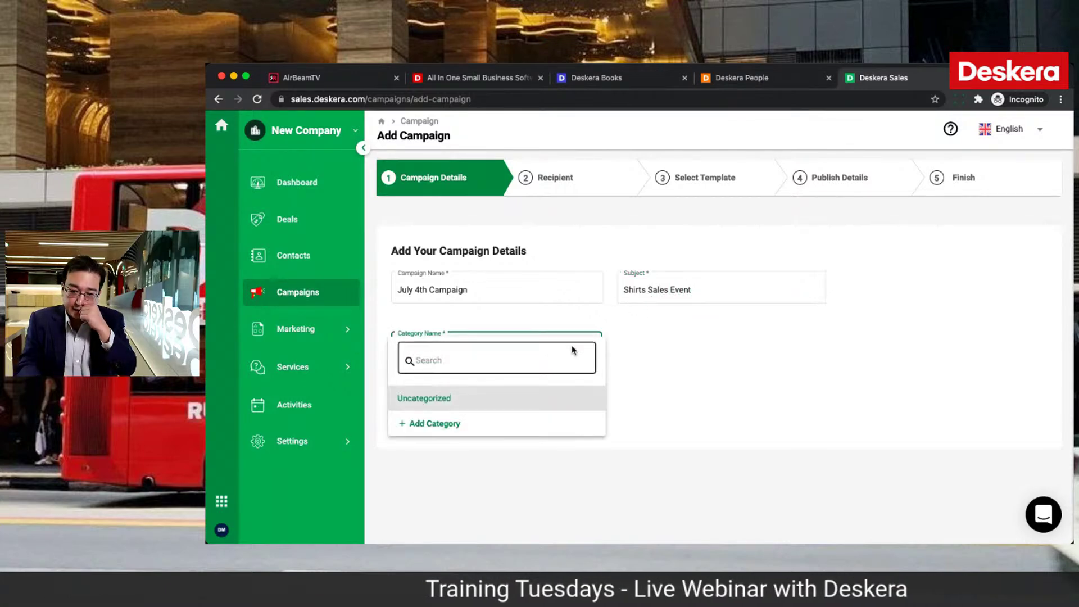
pyautogui.click(485, 433)
pyautogui.click(794, 180)
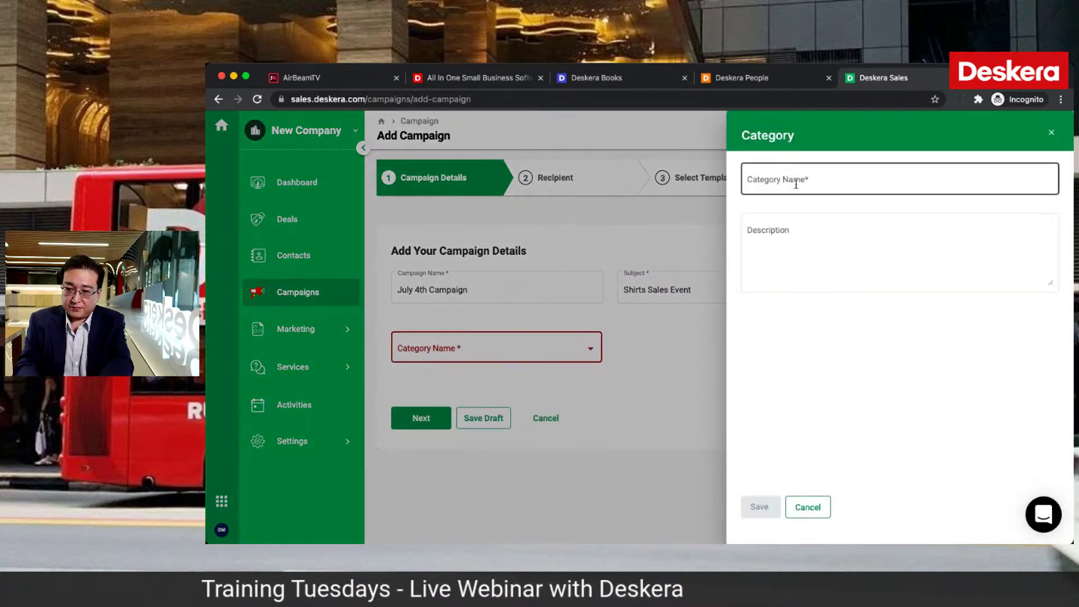
pyautogui.write('Sales')
pyautogui.click(759, 506)
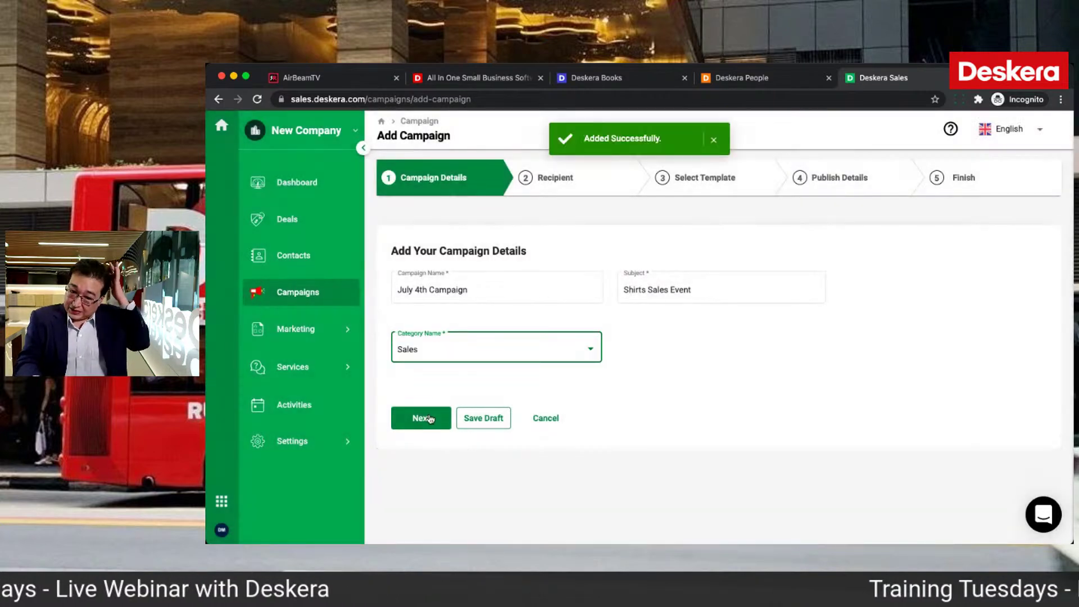
pyautogui.click(427, 419)
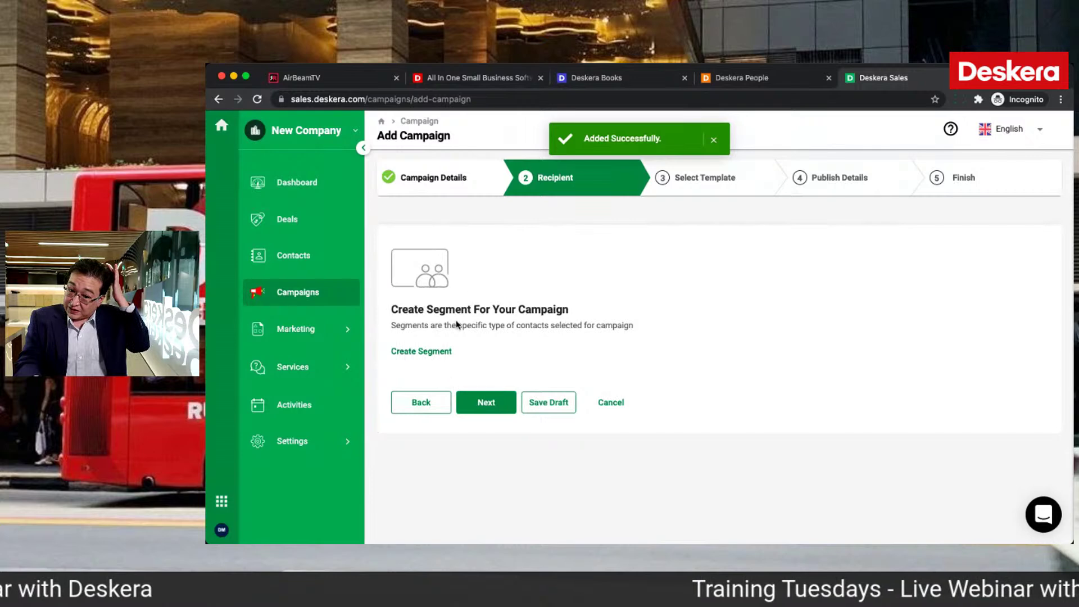
# Step: Start a new contact segment, entering name 'Se' and description 'S'
pyautogui.click(427, 354)
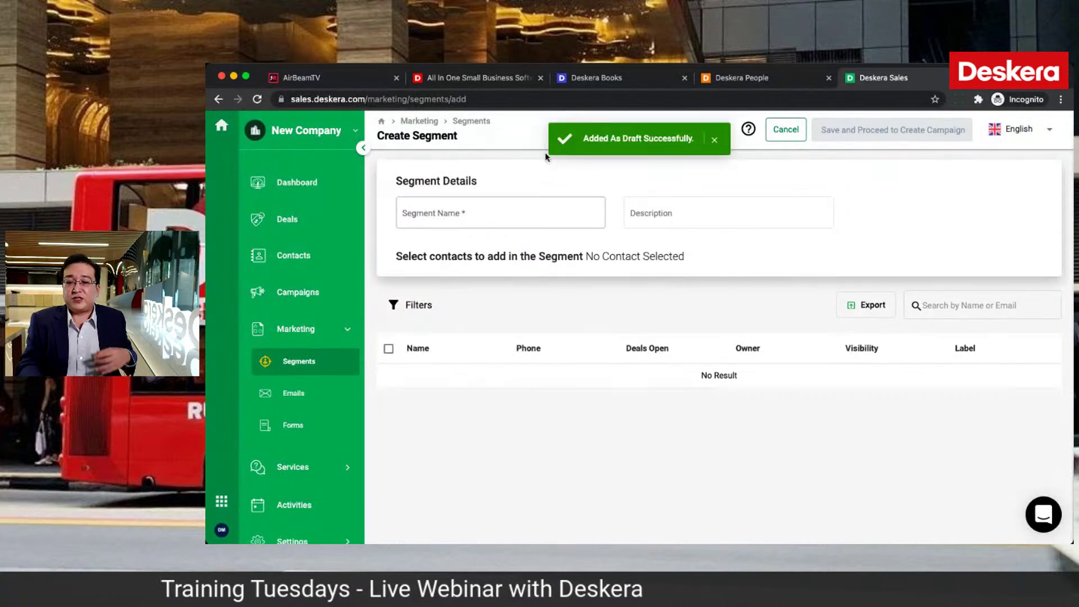
pyautogui.click(466, 210)
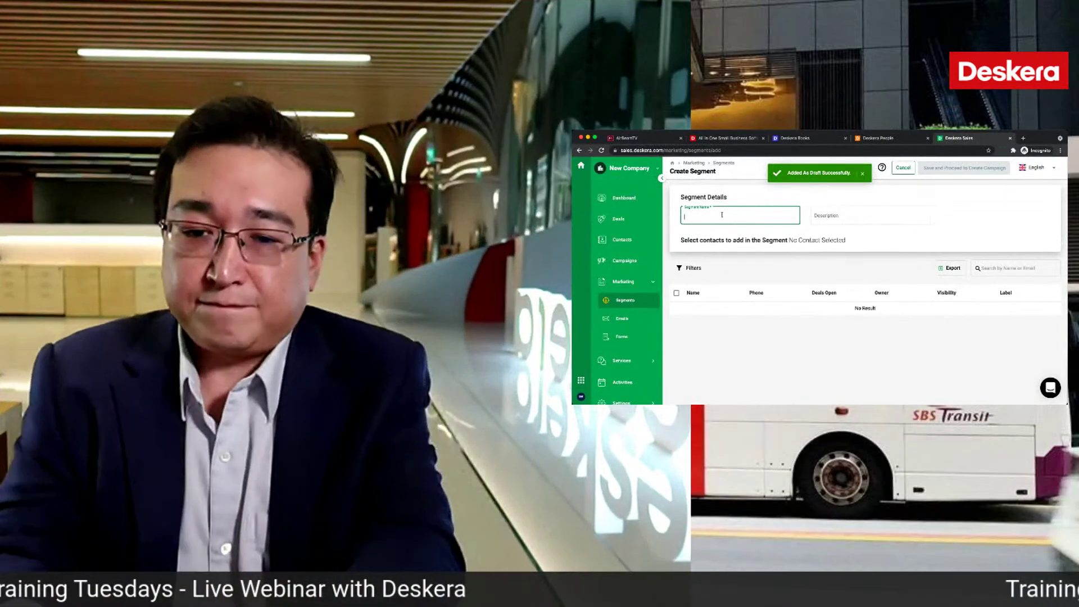
pyautogui.write('Segment')
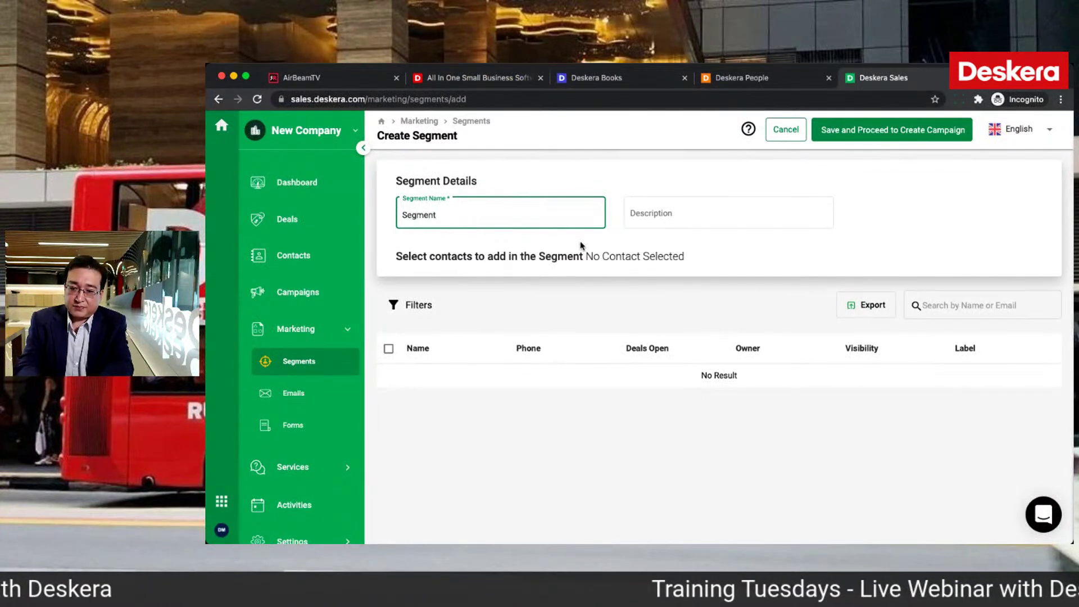
pyautogui.click(524, 314)
pyautogui.click(559, 189)
pyautogui.write('Segment')
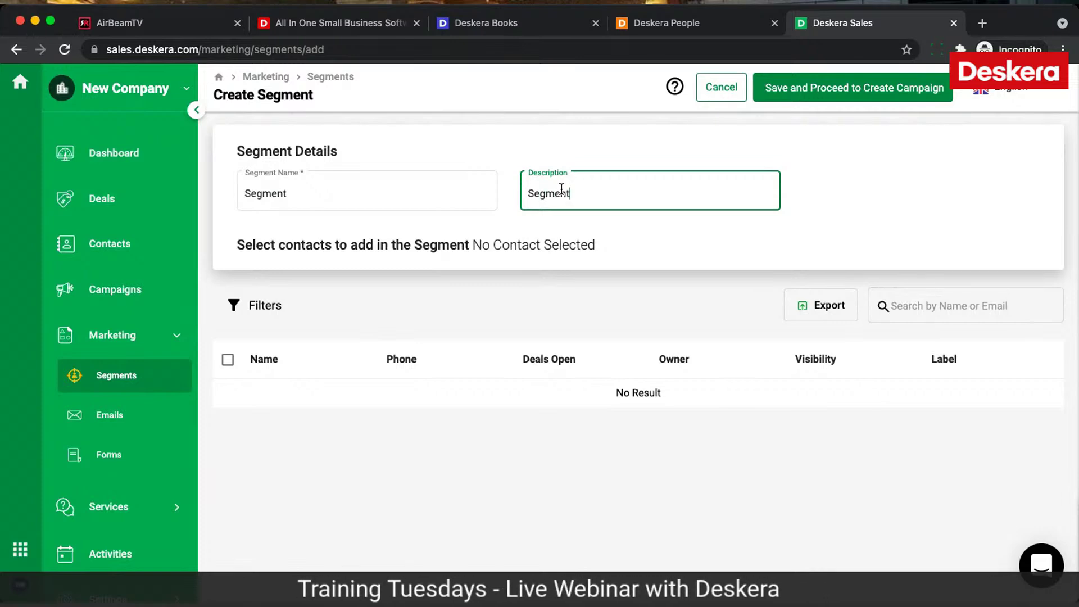
# Step: Select all contacts, then apply and remove a Team visibility filter
pyautogui.click(228, 359)
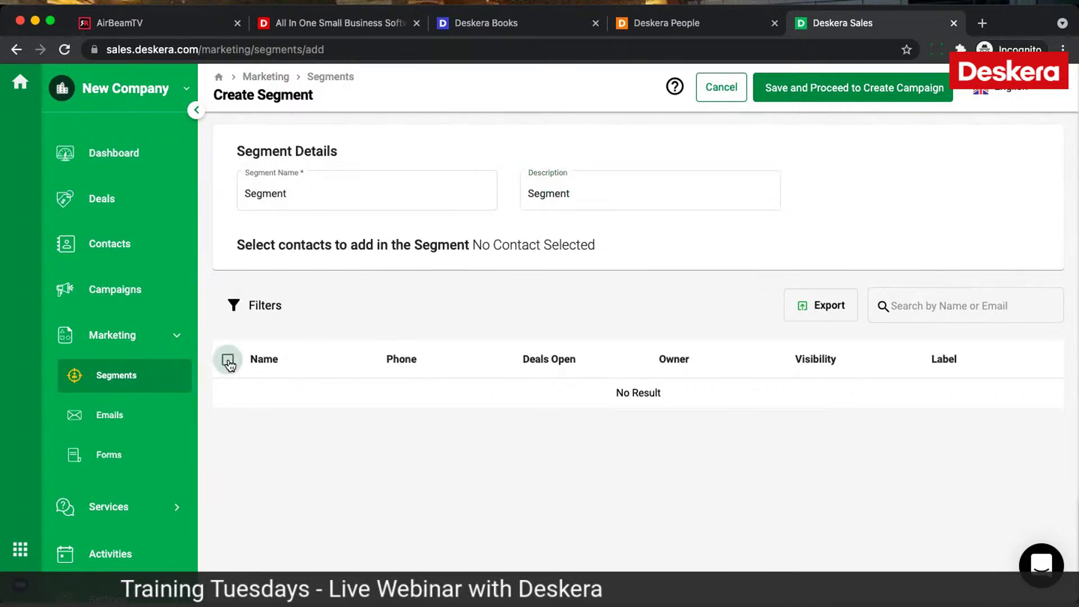
pyautogui.click(265, 311)
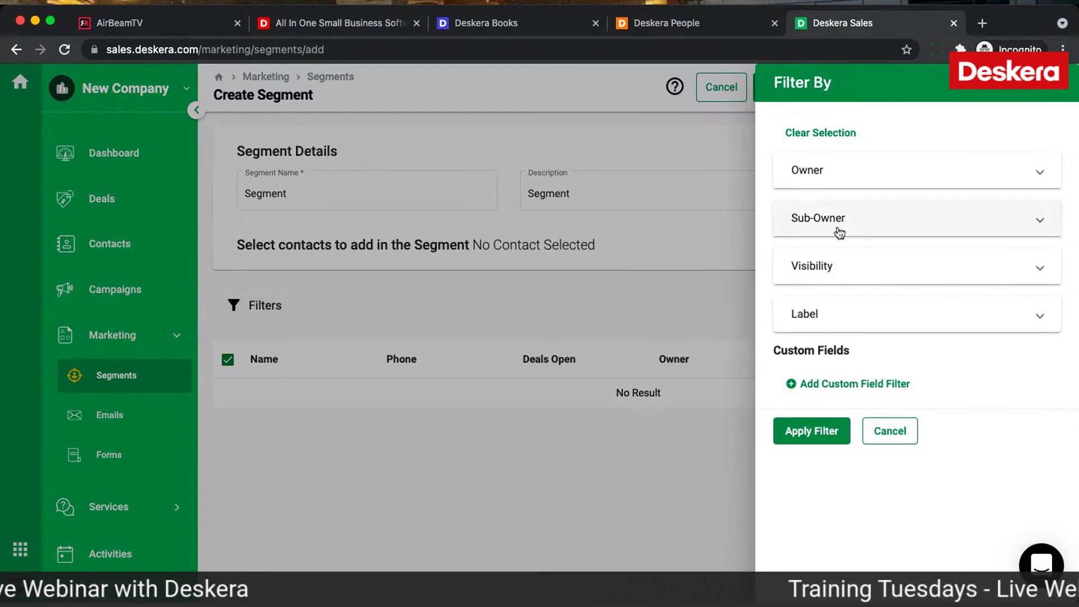
pyautogui.click(829, 267)
pyautogui.click(826, 318)
pyautogui.click(826, 389)
pyautogui.click(807, 536)
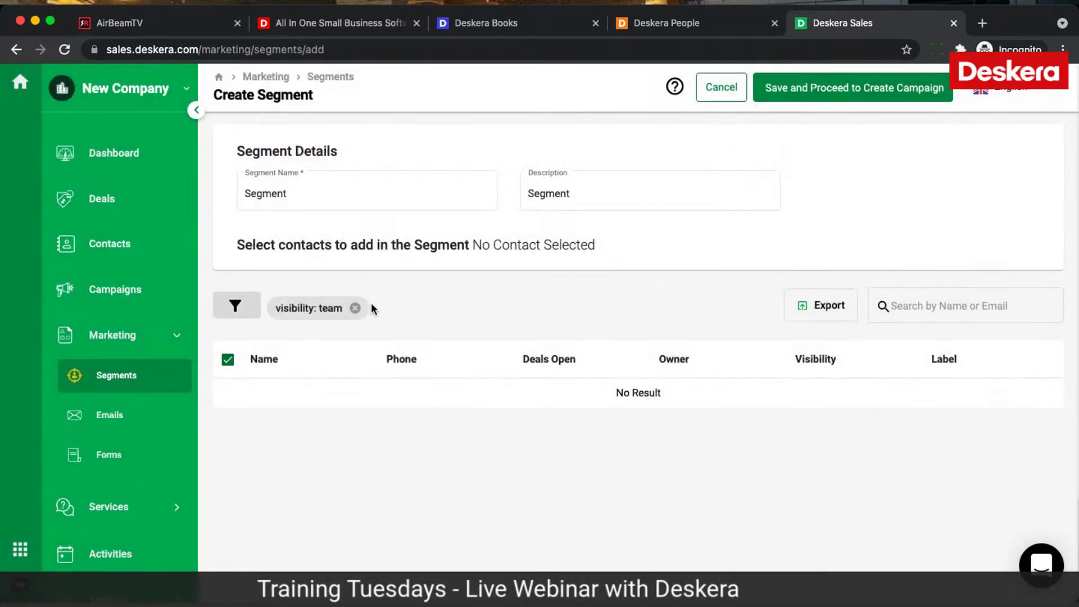
pyautogui.click(355, 308)
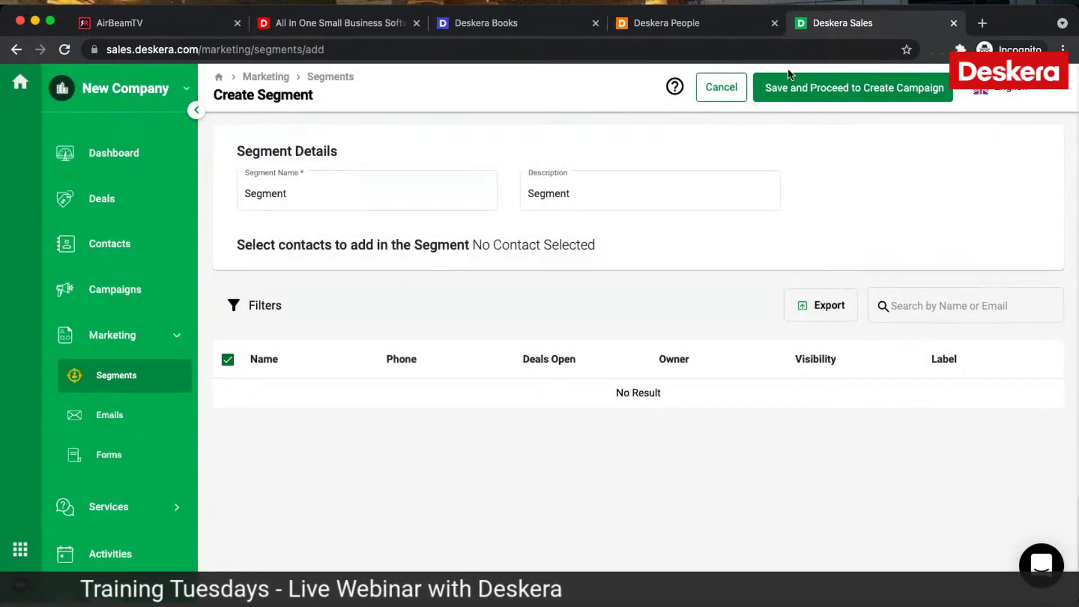
# Step: Try saving the segment, dismiss the warning, abandon it and return to Contacts
pyautogui.click(781, 90)
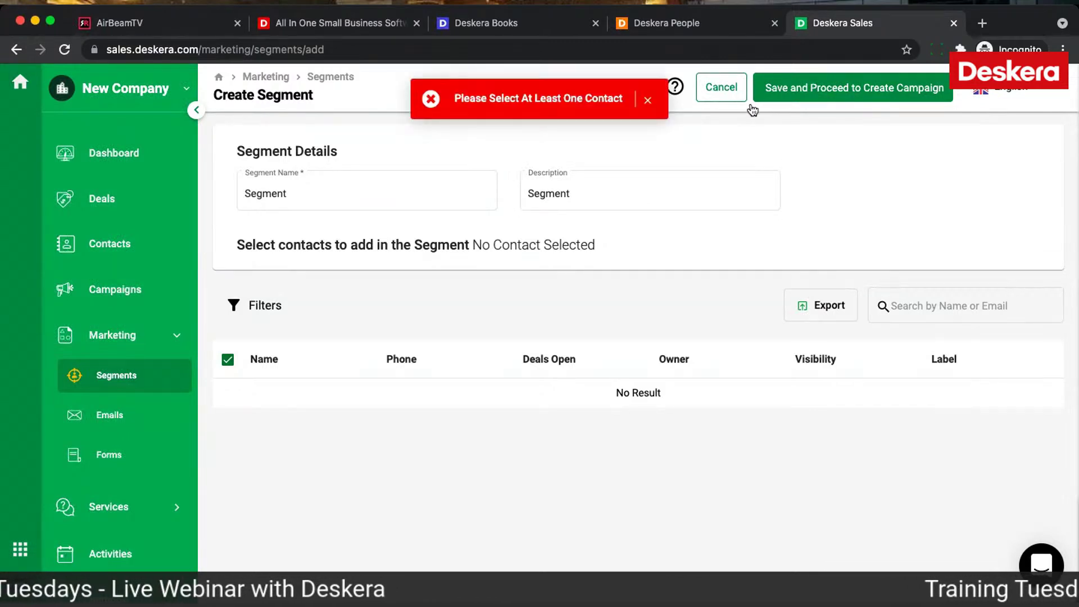
pyautogui.click(648, 100)
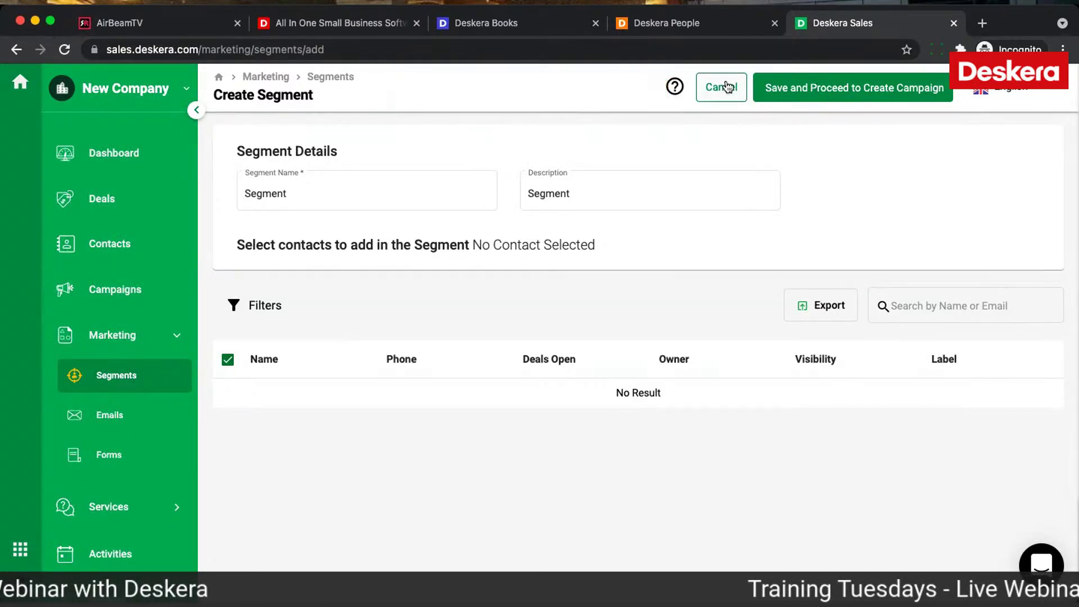
pyautogui.click(107, 373)
pyautogui.click(330, 313)
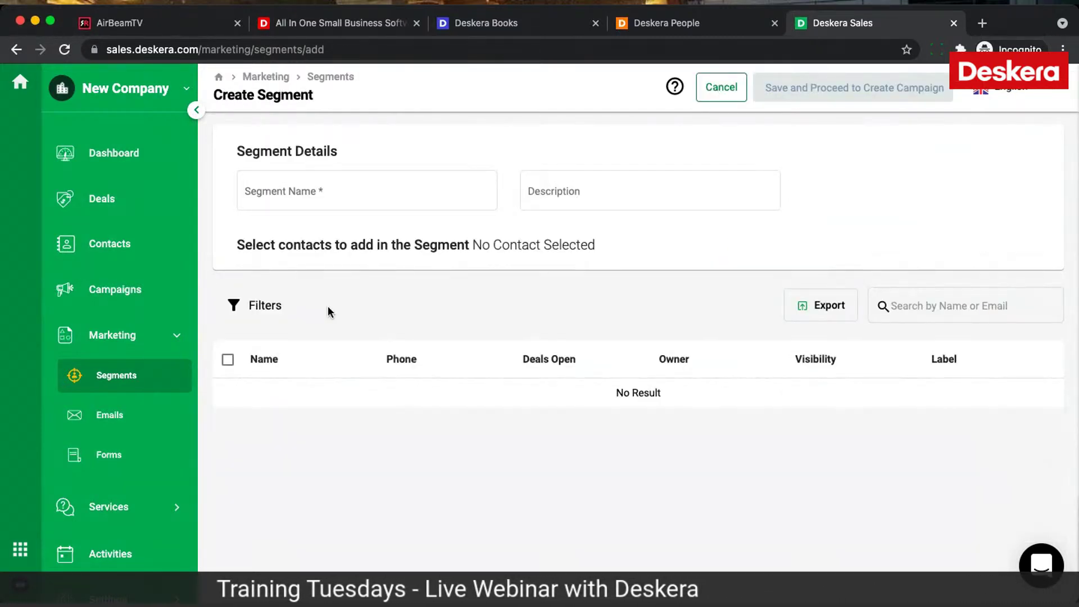
pyautogui.click(112, 255)
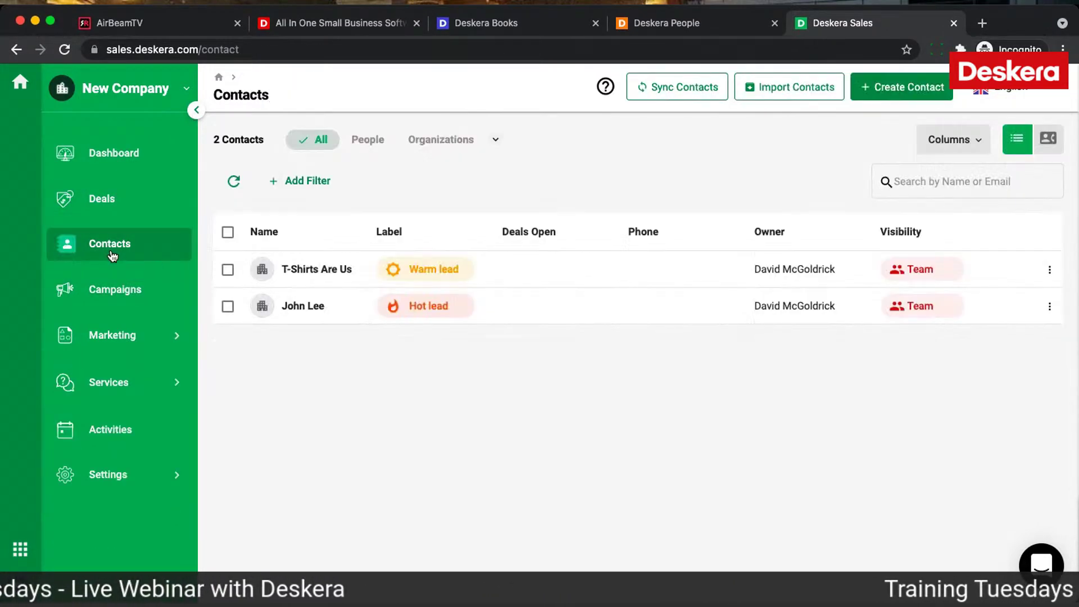
# Step: Switch to the Electronics organization and start a new campaign from its Campaigns page
pyautogui.click(228, 232)
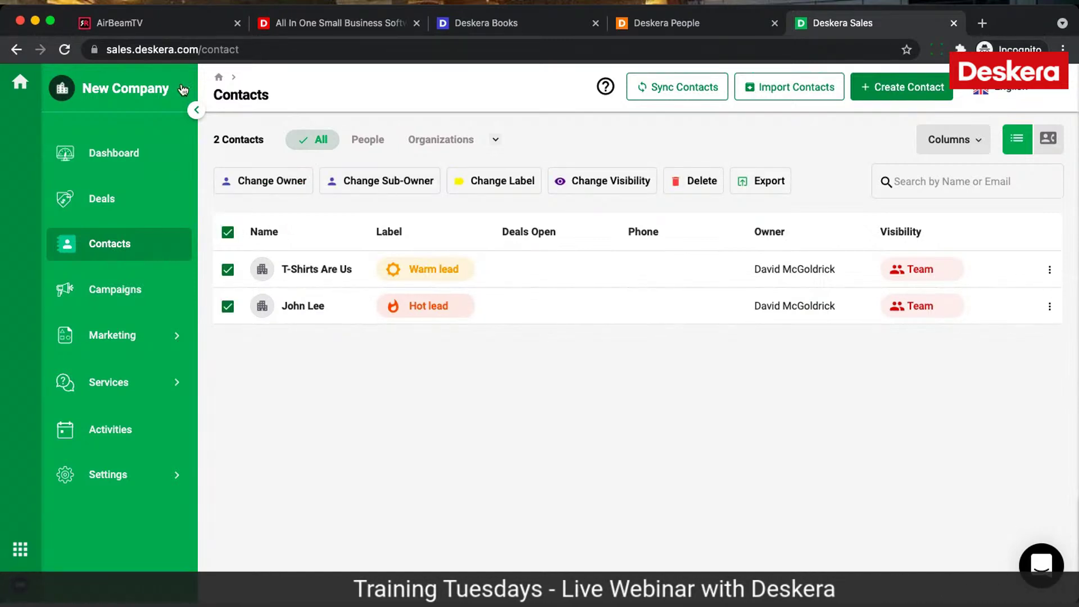
pyautogui.click(183, 90)
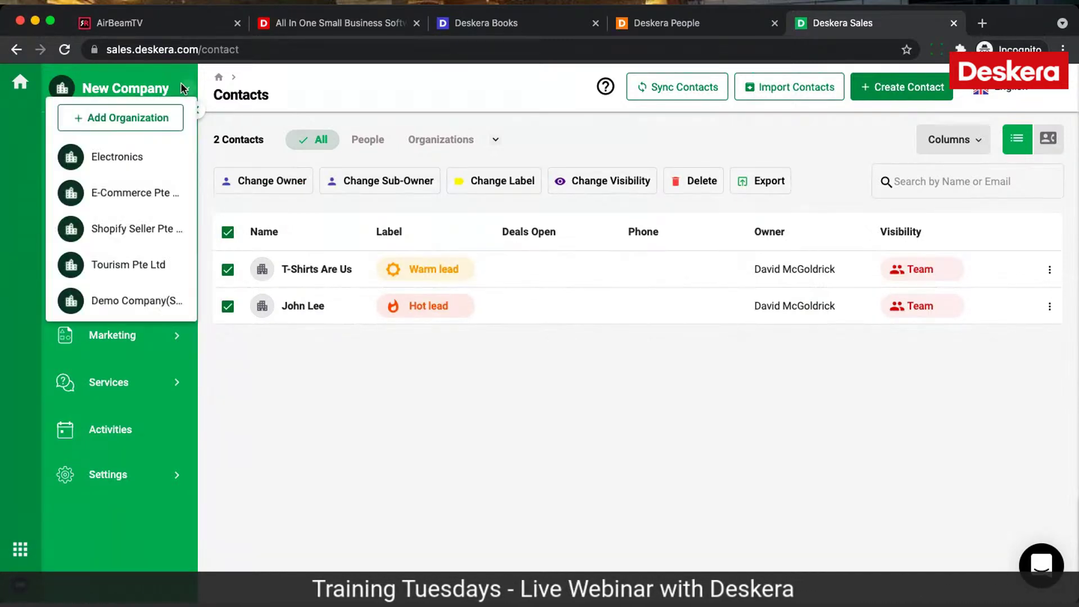
pyautogui.click(142, 176)
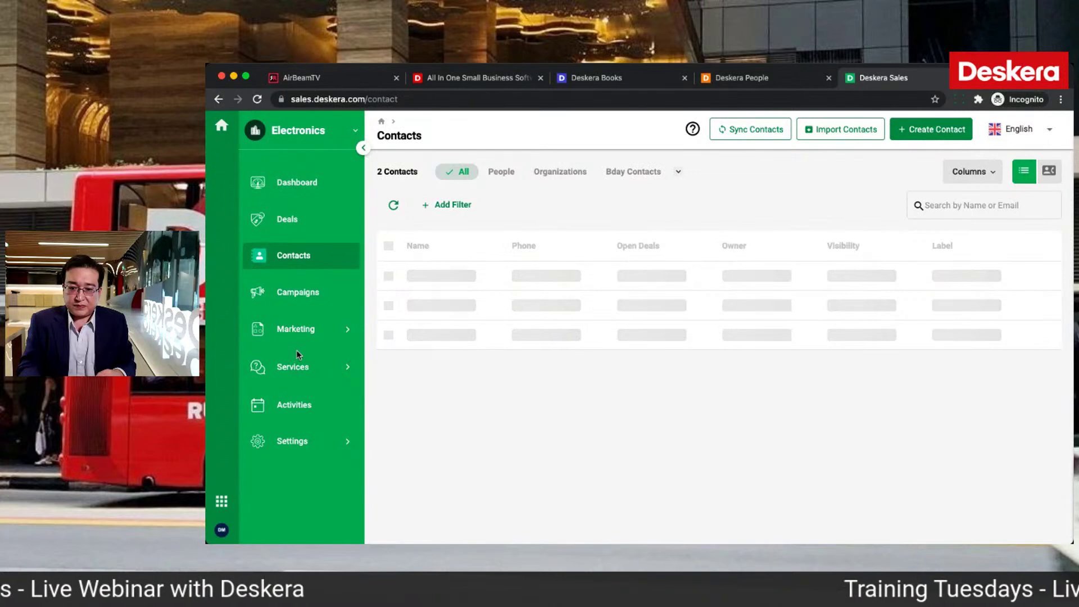
pyautogui.click(306, 302)
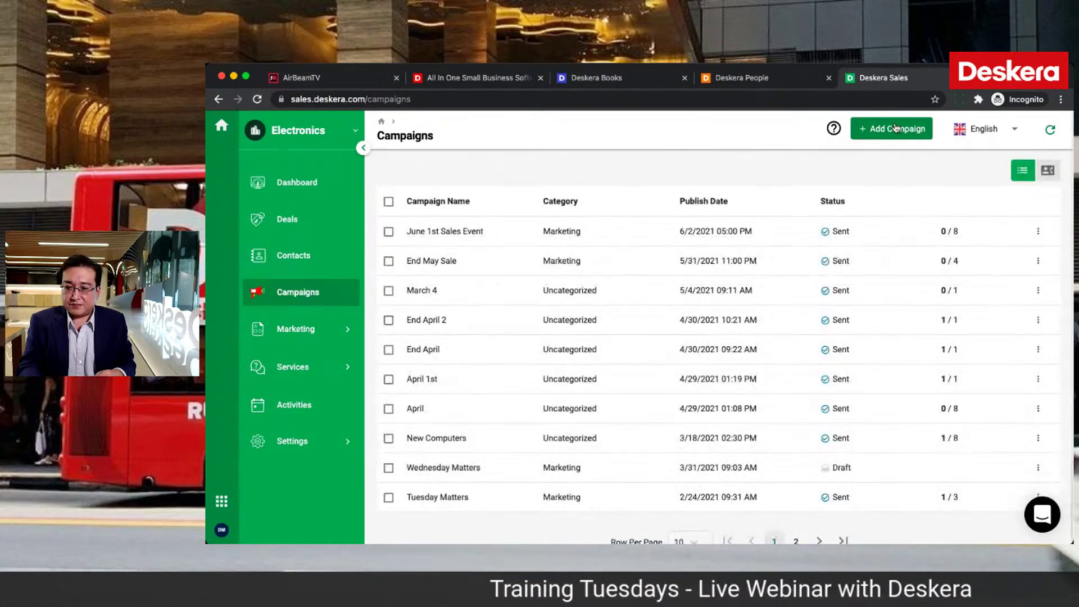
pyautogui.click(893, 130)
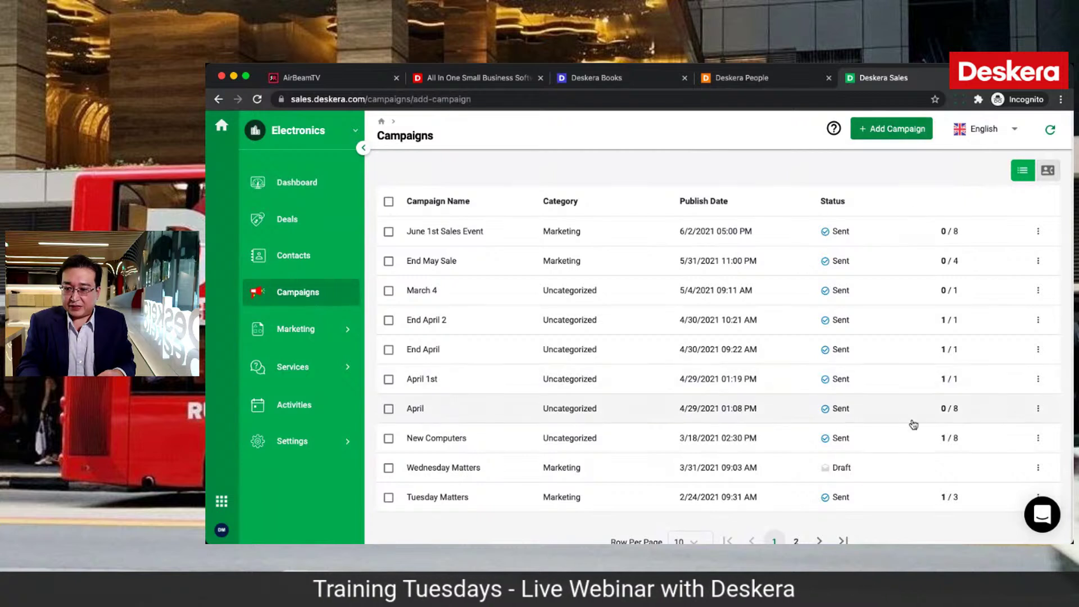
# Step: Name the campaign 'July 4th Campaign' with subject 'T shirts Sales Event'
pyautogui.click(482, 285)
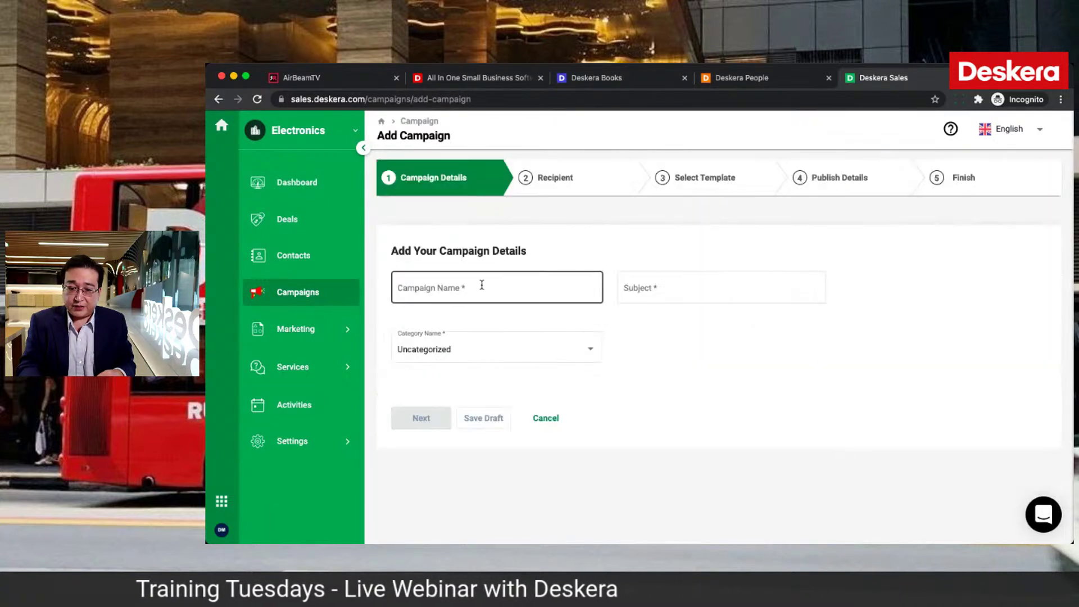
pyautogui.write('C')
pyautogui.press('BackSpace')
pyautogui.press('BackSpace')
pyautogui.write('J')
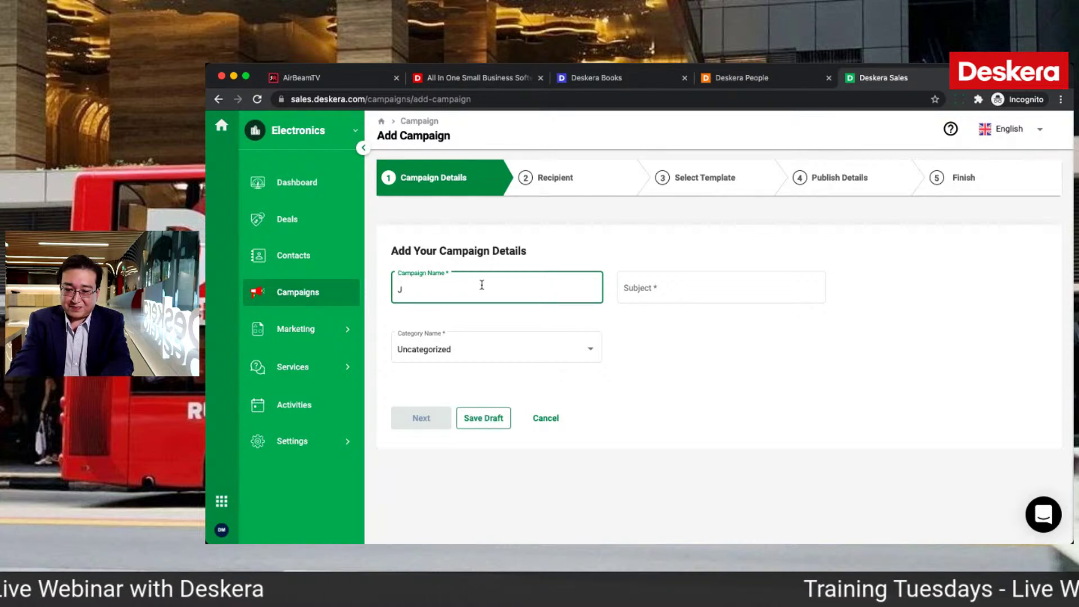
pyautogui.write('Uly 4th Campaign')
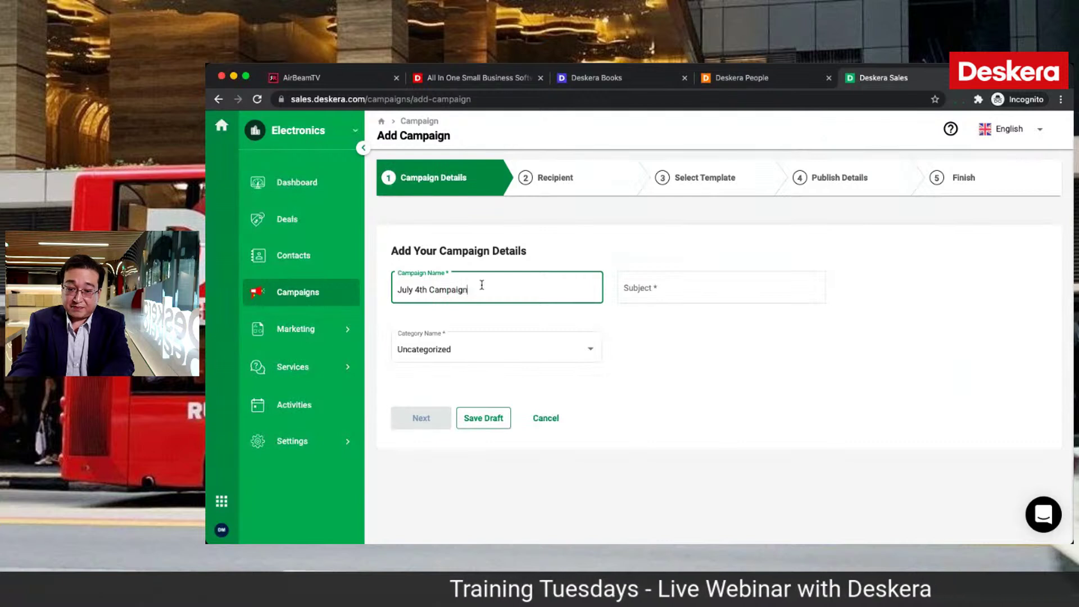
pyautogui.click(656, 286)
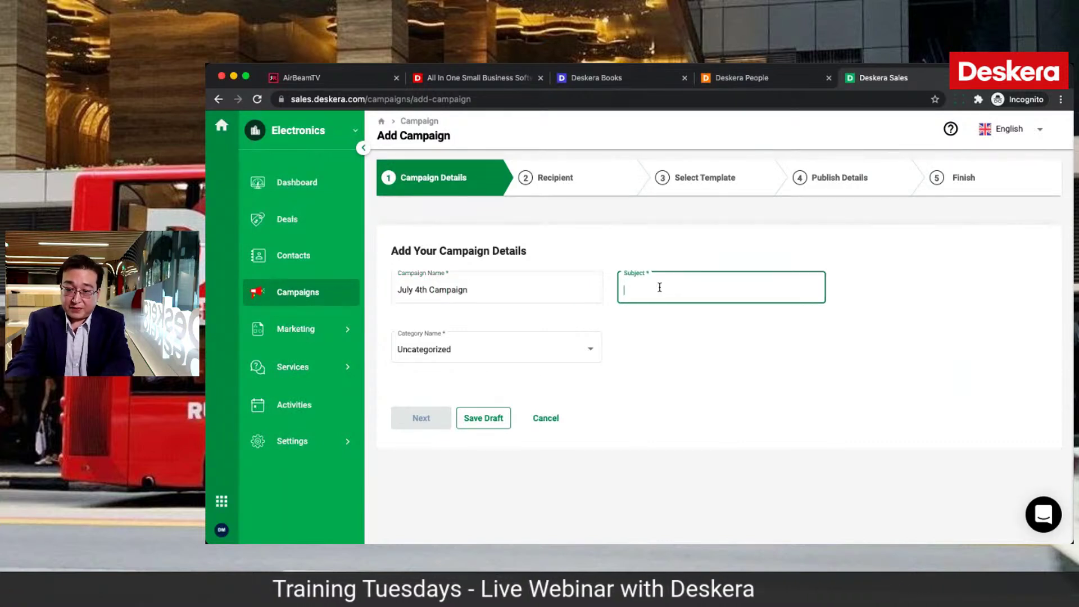
pyautogui.write('Tshirts Sales')
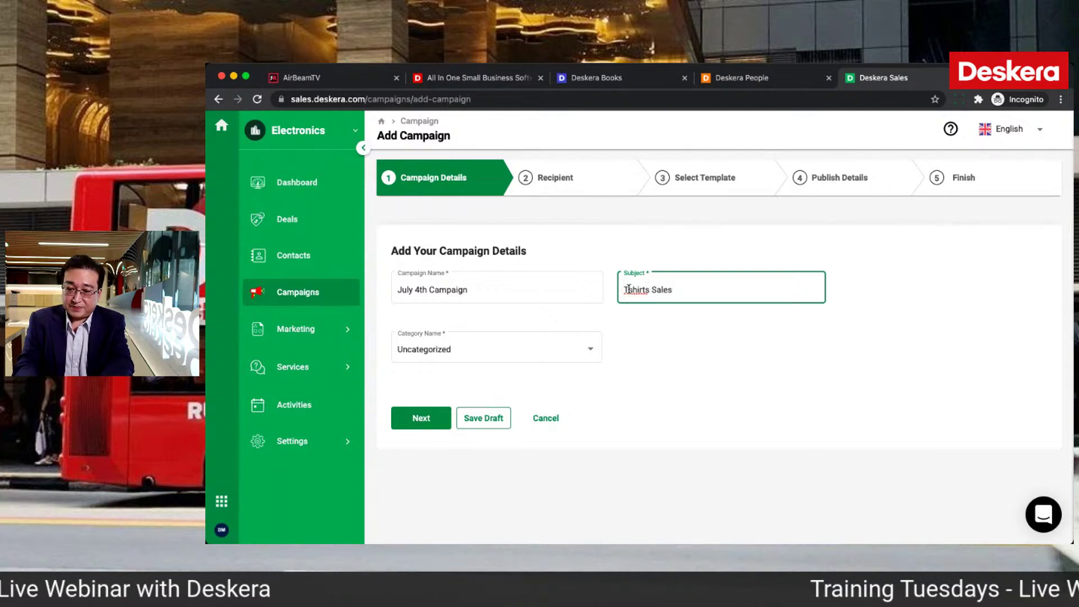
pyautogui.click(629, 289)
pyautogui.write('-')
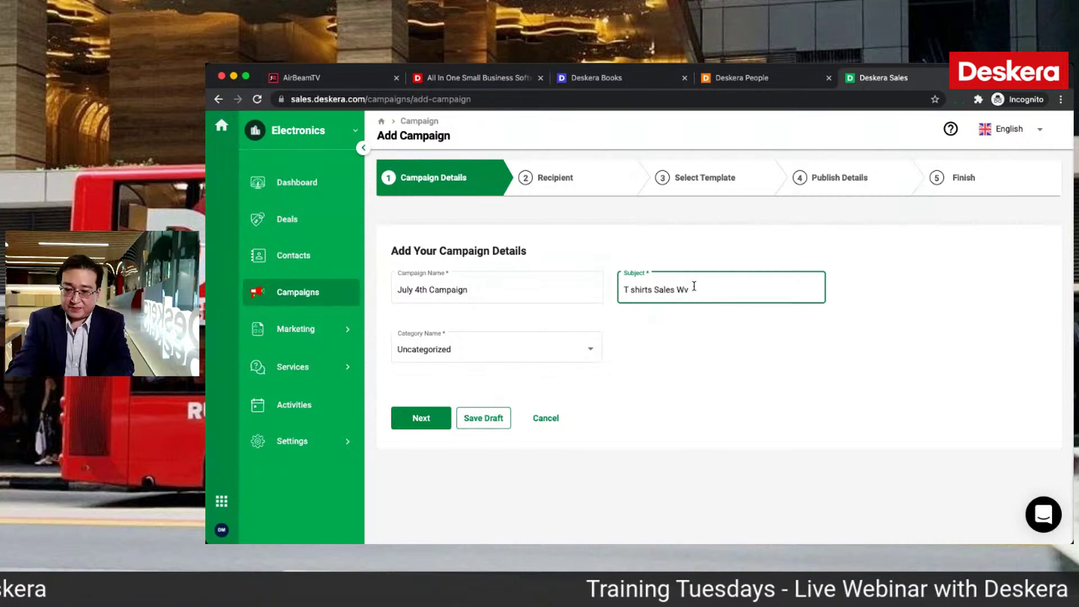
# Step: File the campaign under Marketing and target the Computers segment
pyautogui.click(587, 349)
pyautogui.click(518, 422)
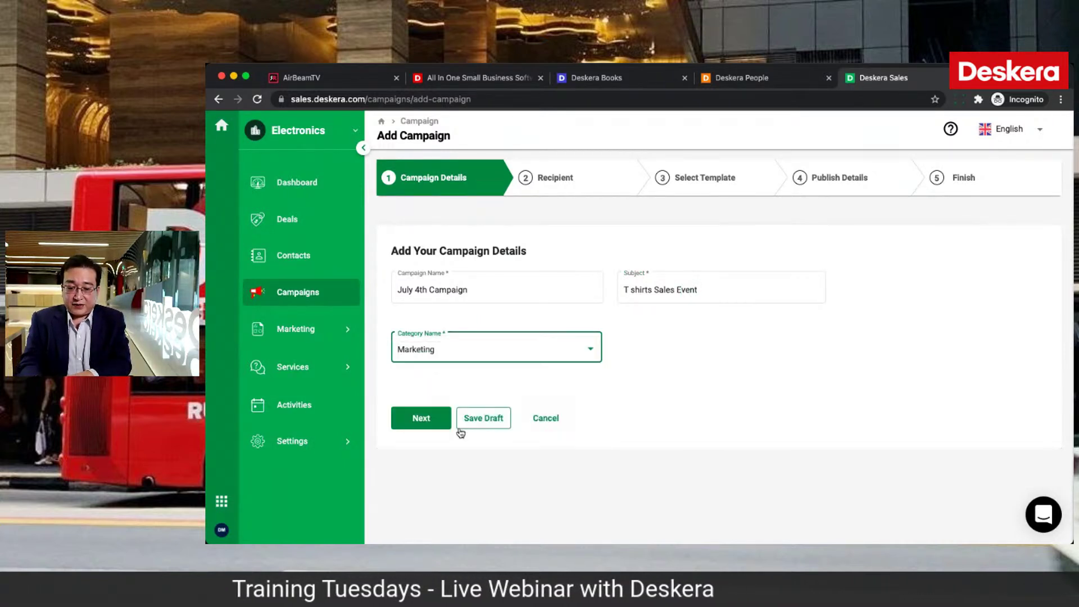
pyautogui.click(428, 418)
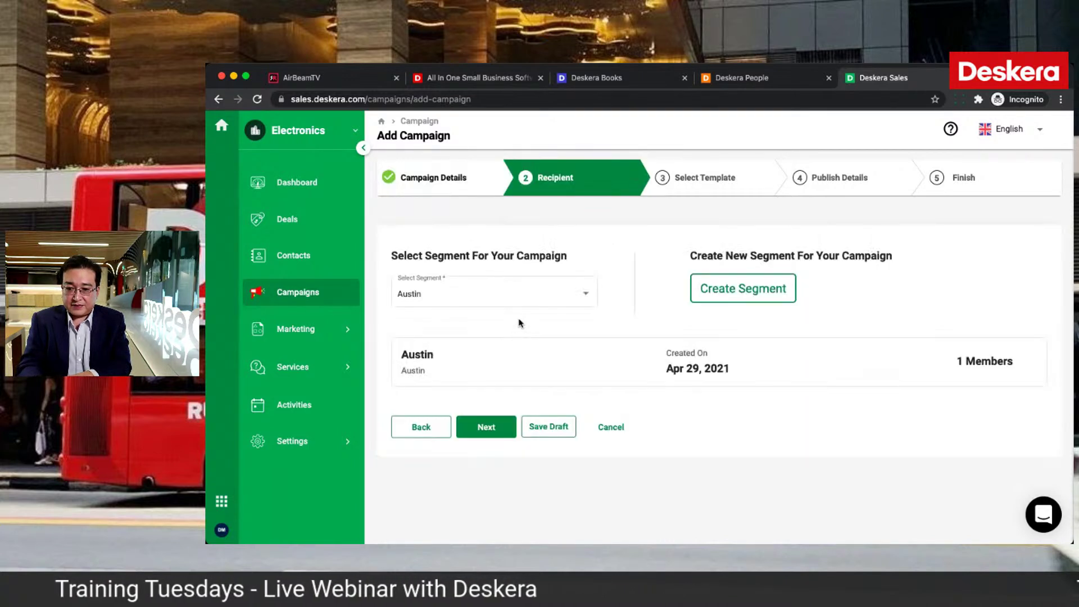
pyautogui.click(519, 304)
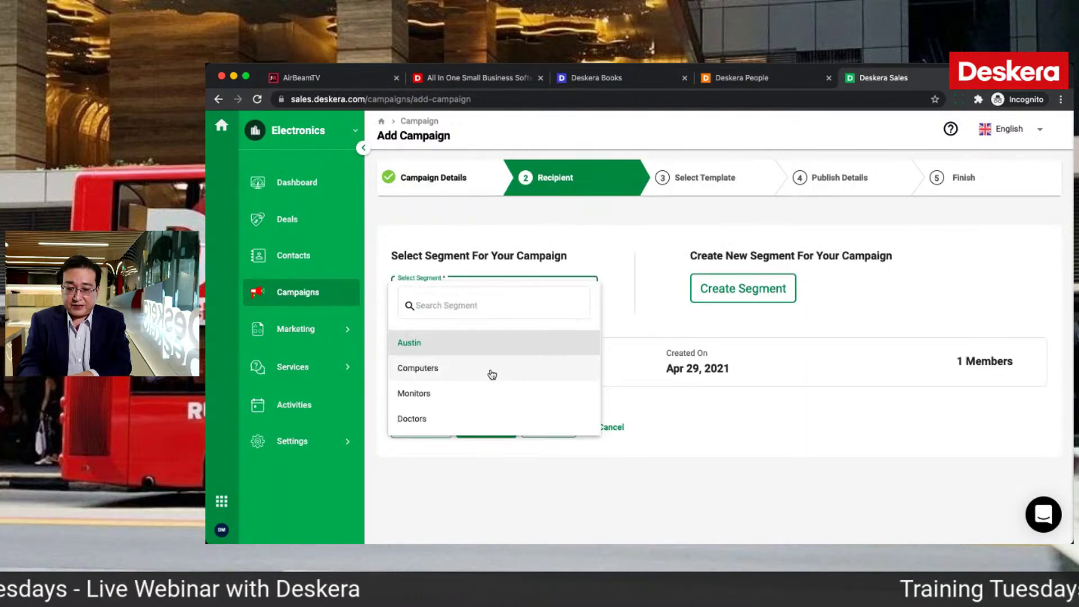
pyautogui.click(491, 368)
pyautogui.click(490, 431)
# Step: Use Email template 4 as the July 4th Campaign email and save the design
pyautogui.click(472, 436)
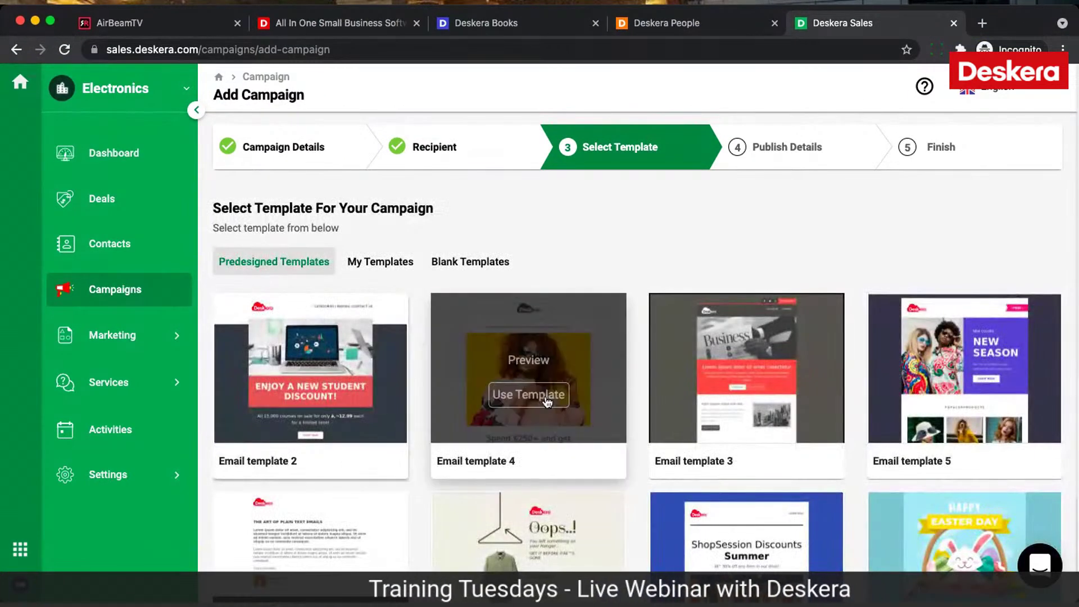
pyautogui.click(547, 400)
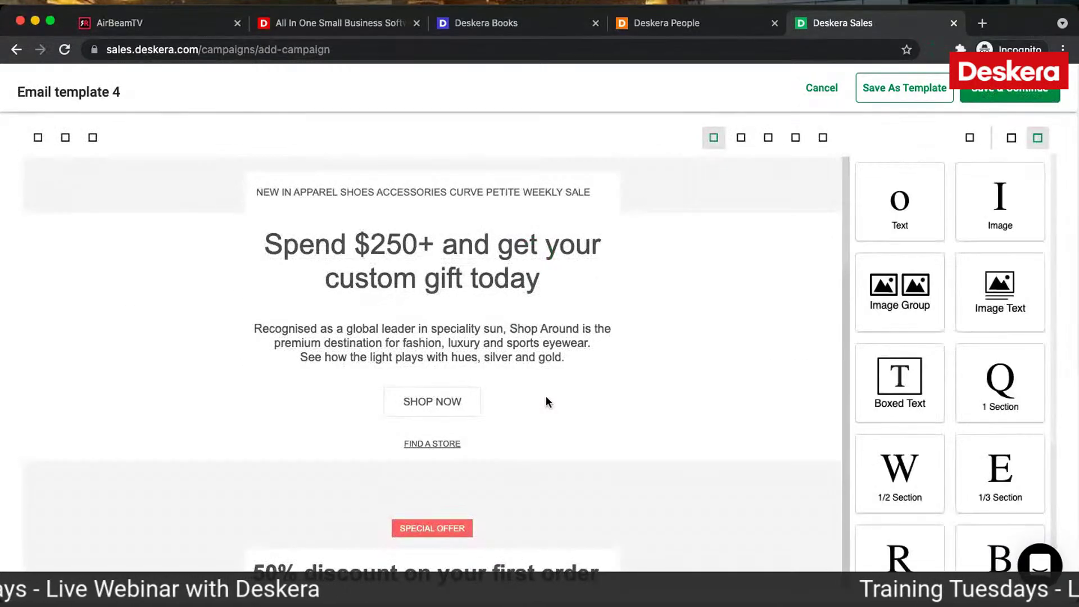
pyautogui.scroll(-8, 480, 443)
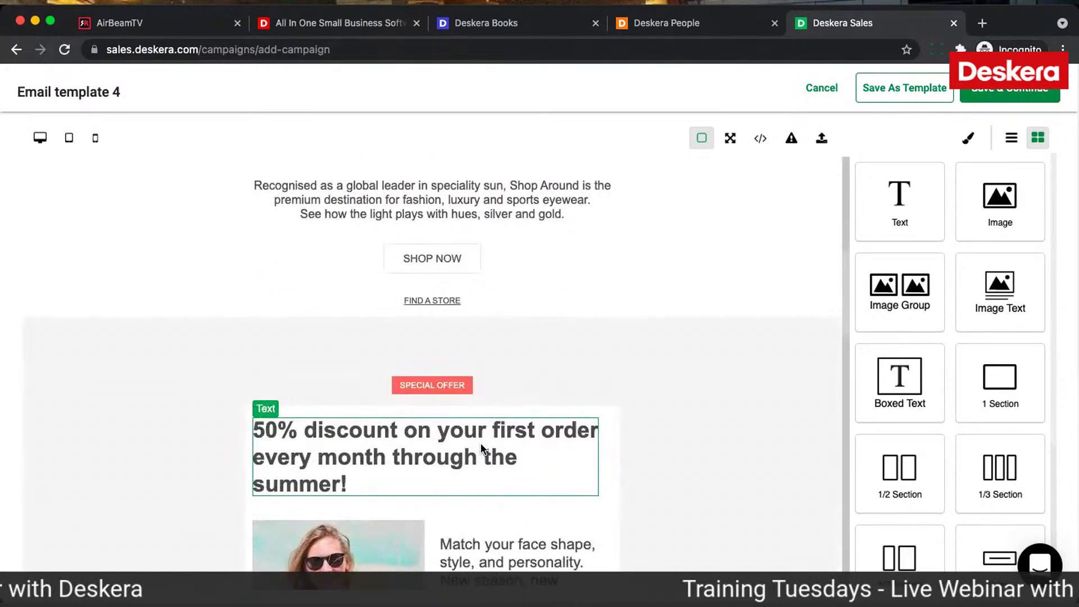
pyautogui.scroll(5, 481, 443)
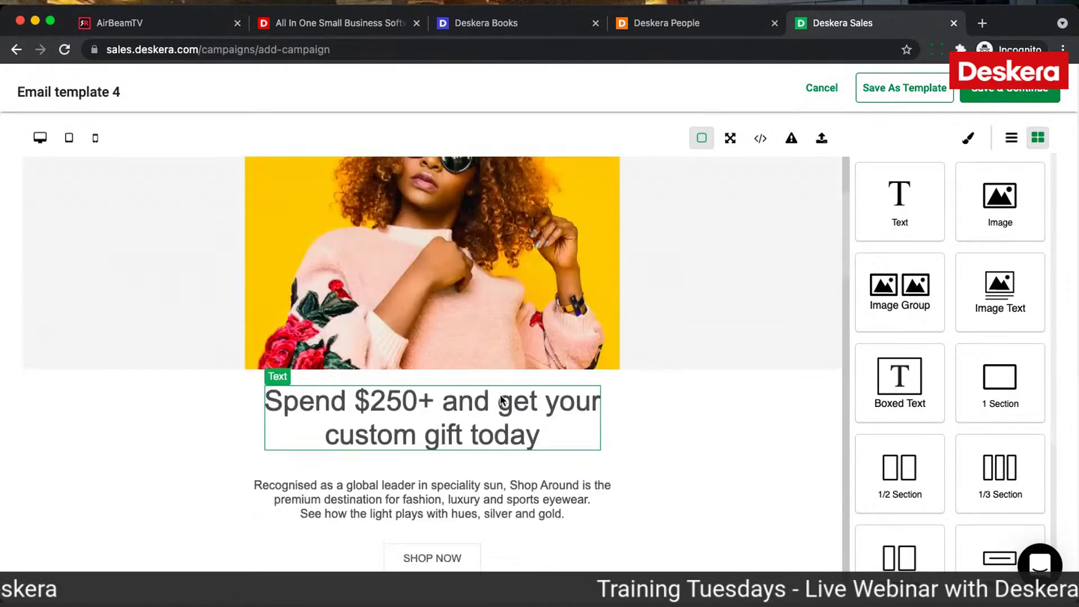
pyautogui.click(1003, 98)
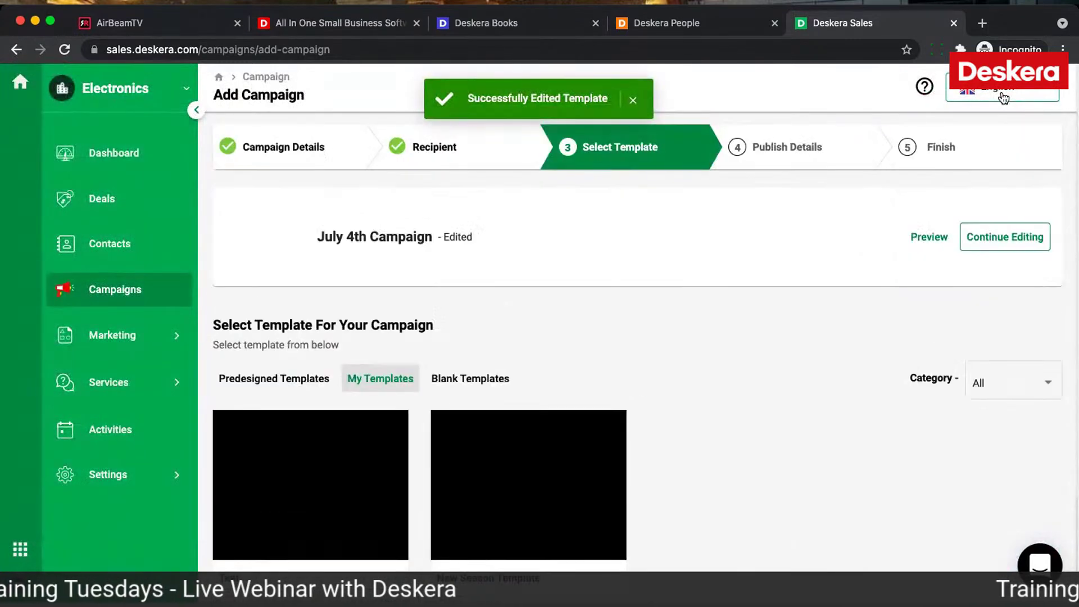
pyautogui.scroll(-1, 439, 468)
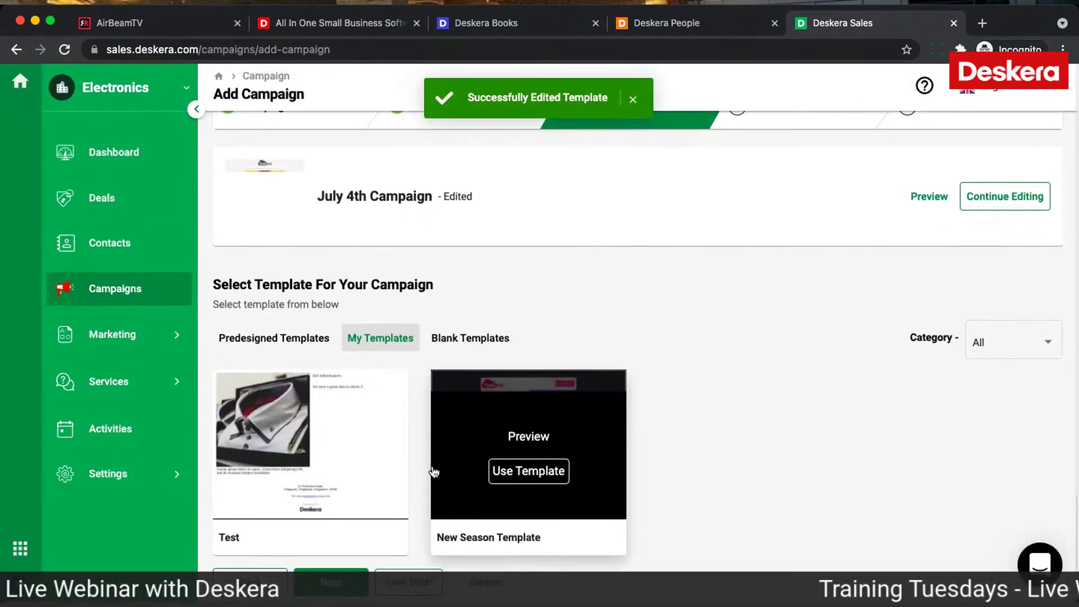
pyautogui.click(332, 583)
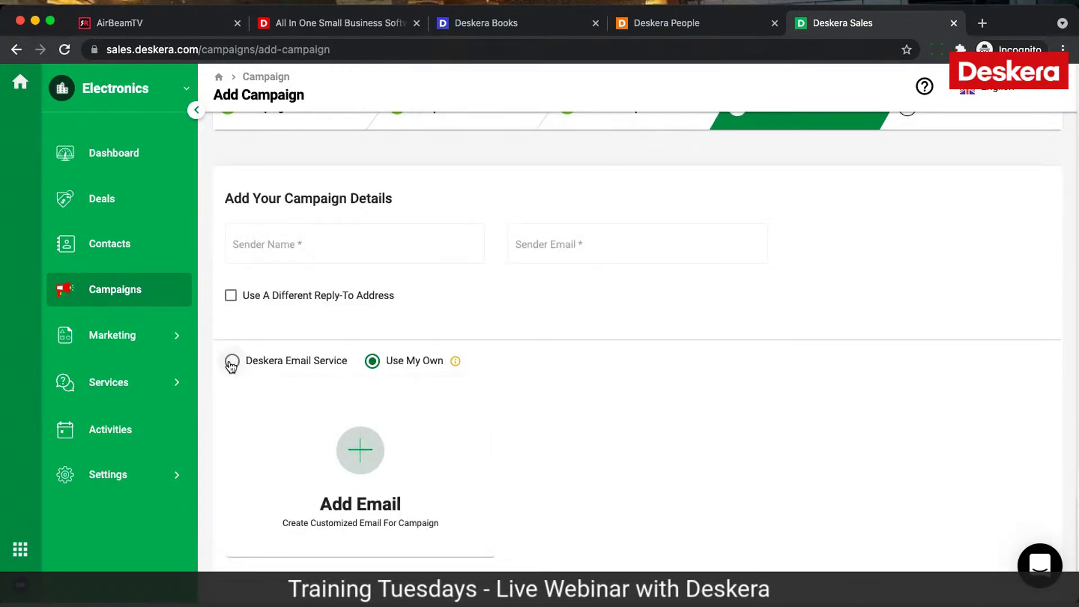
pyautogui.click(361, 450)
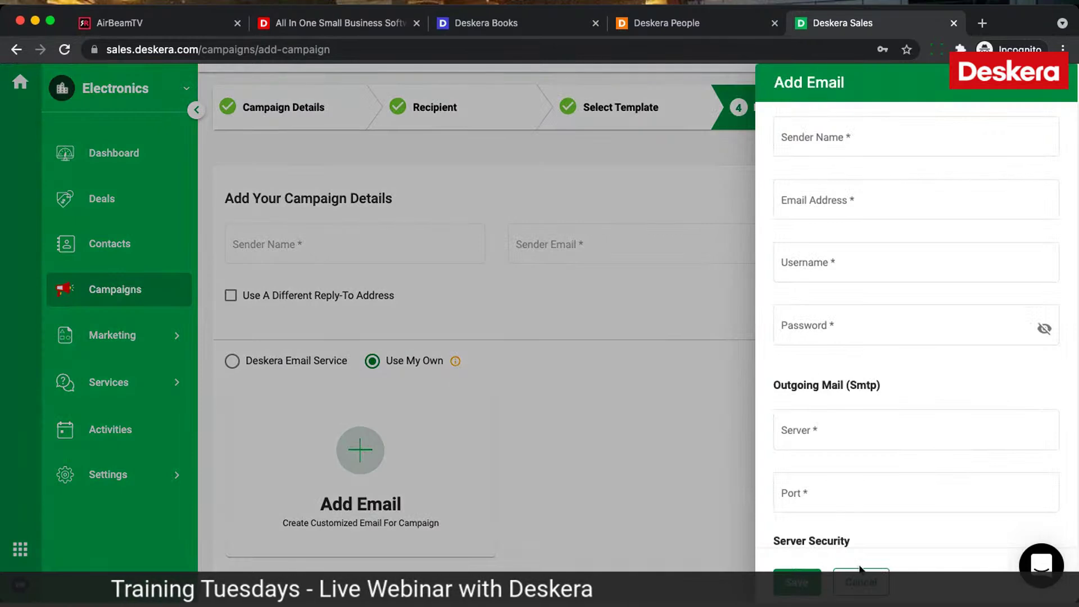
pyautogui.click(853, 588)
pyautogui.click(232, 361)
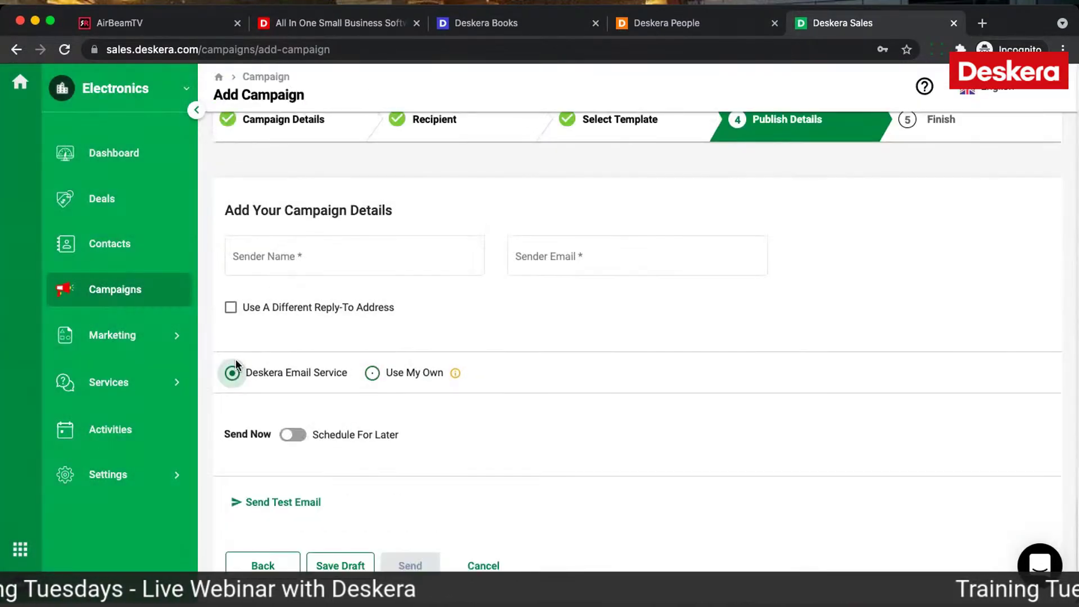
pyautogui.click(293, 434)
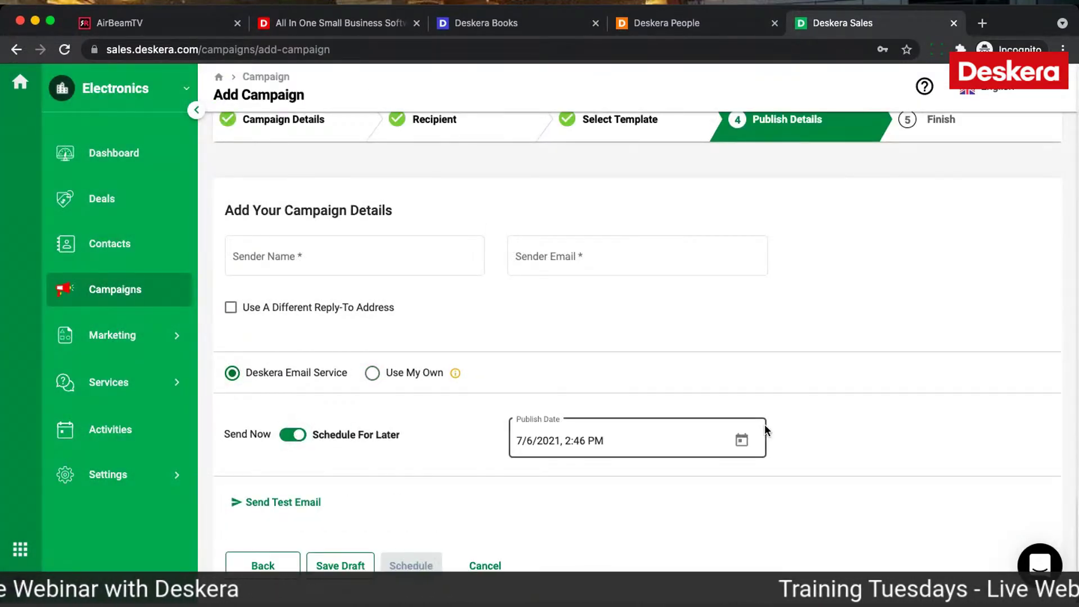
# Step: Set the publish time to 7/7/2021 at 5:00 PM
pyautogui.click(743, 440)
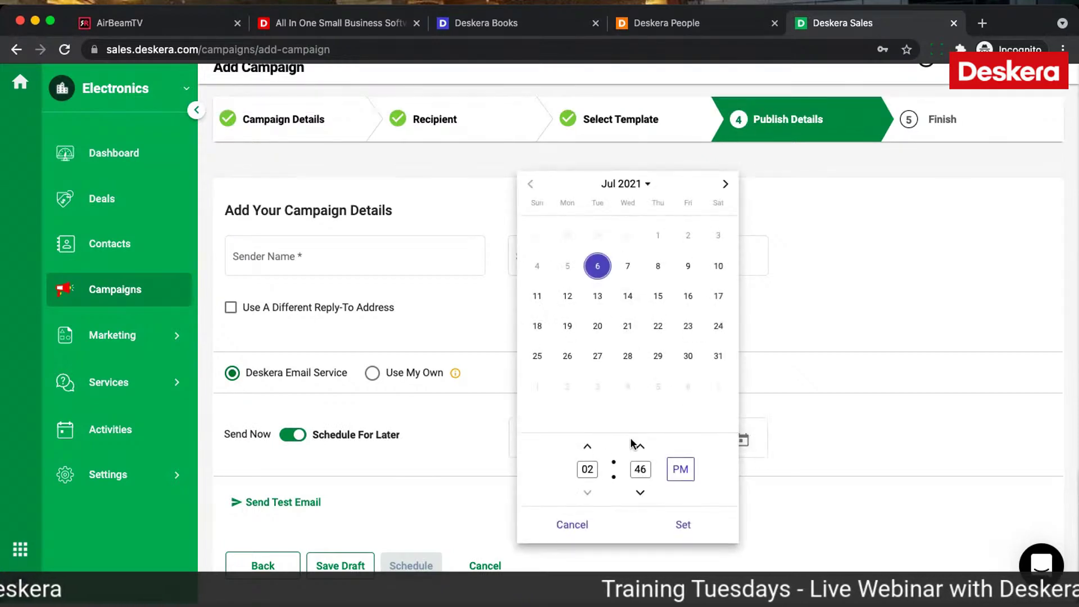
pyautogui.click(637, 272)
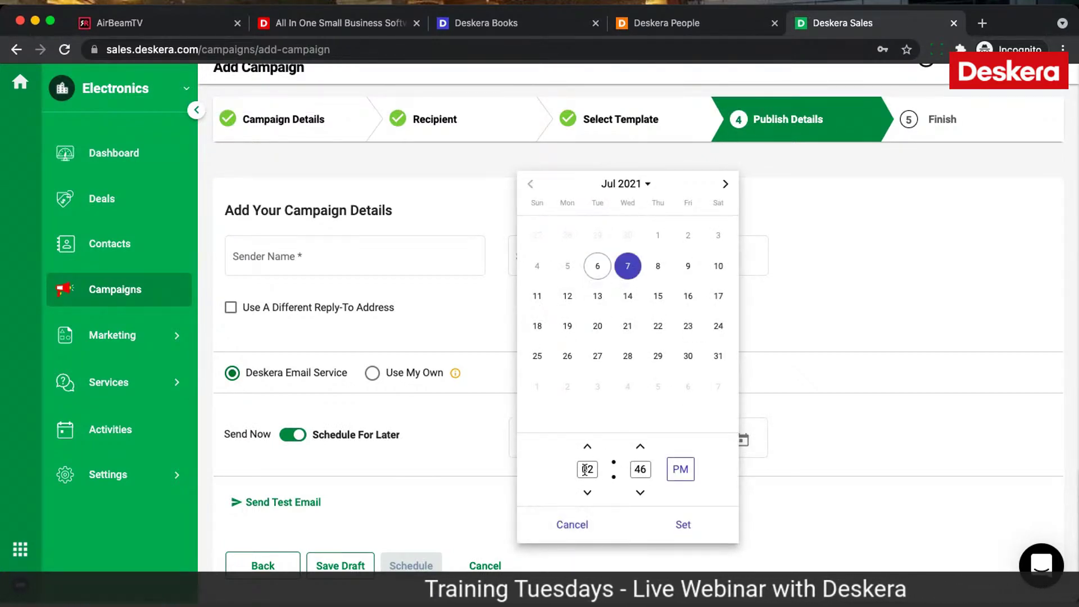
pyautogui.press('BackSpace')
pyautogui.write('5')
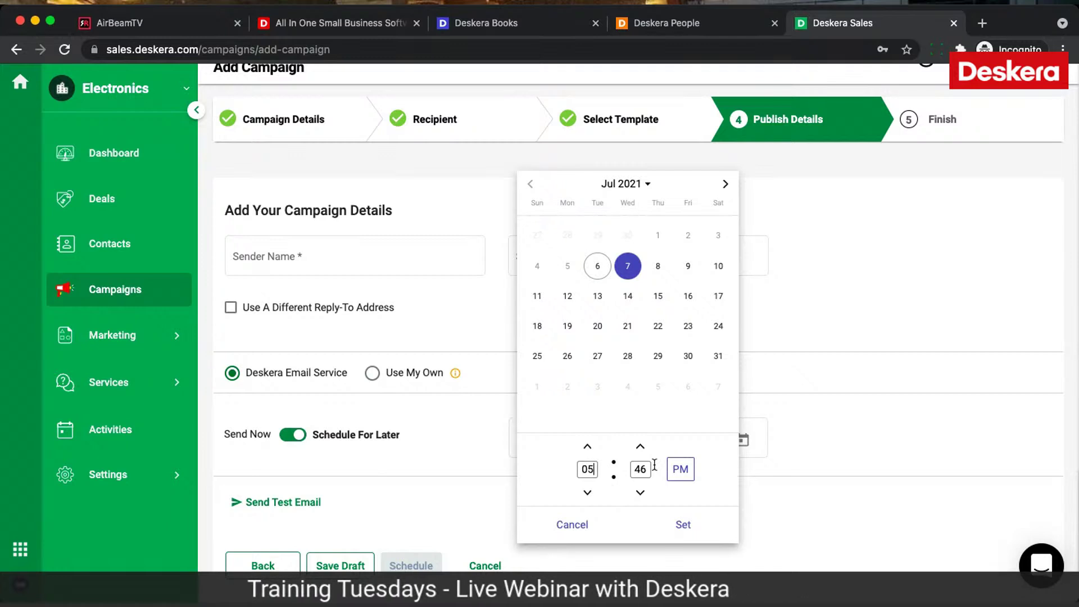
pyautogui.press('BackSpace')
pyautogui.press('BackSpace')
pyautogui.write('00')
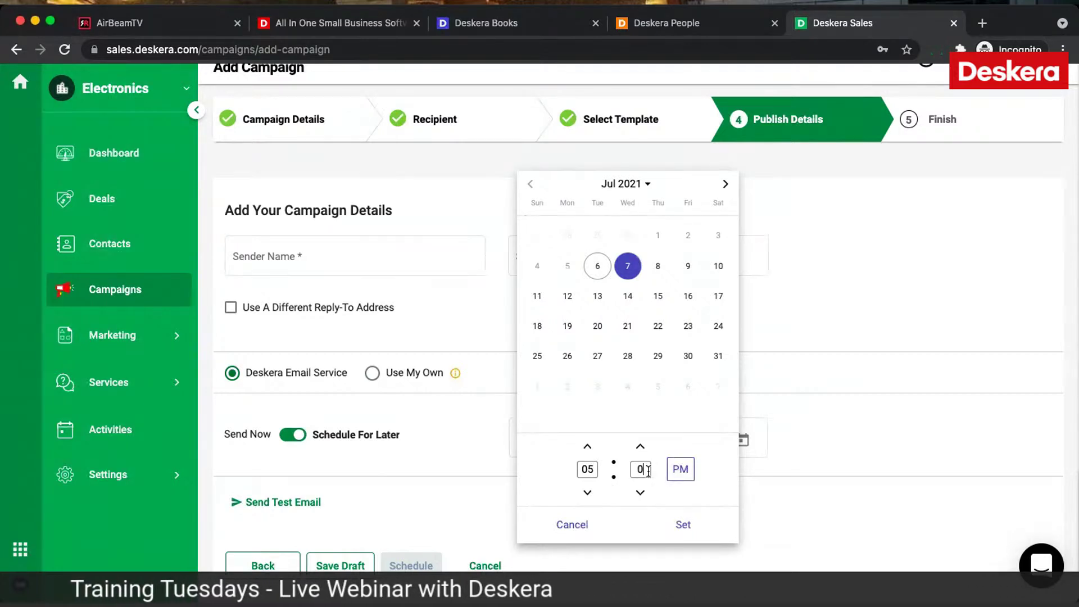
pyautogui.click(684, 530)
# Step: Fill in the sender's name and e-mail, then schedule the campaign
pyautogui.click(353, 258)
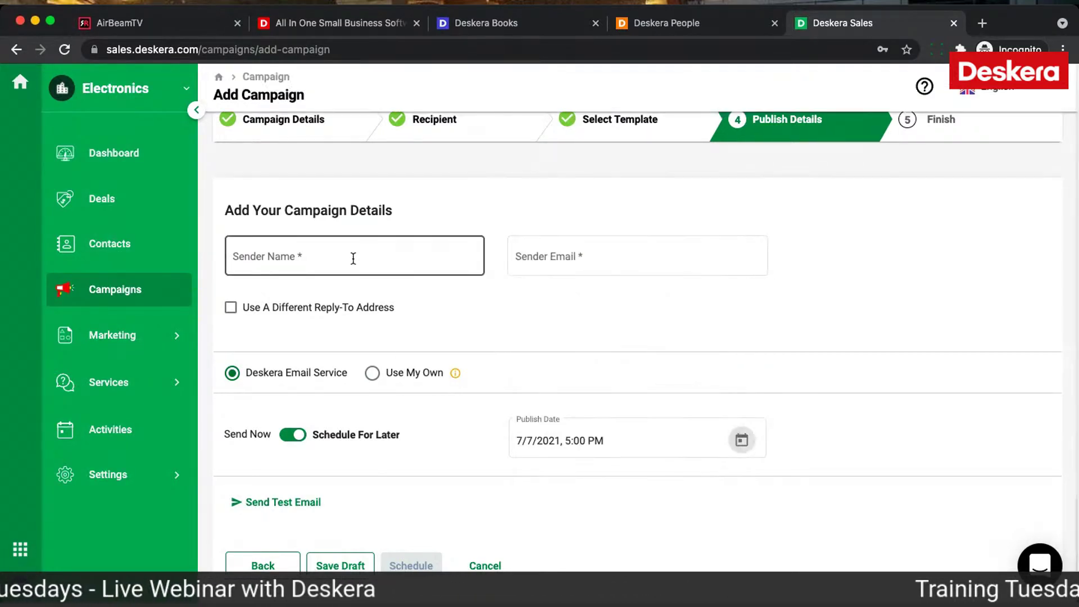
pyautogui.write('David')
pyautogui.press('Tab')
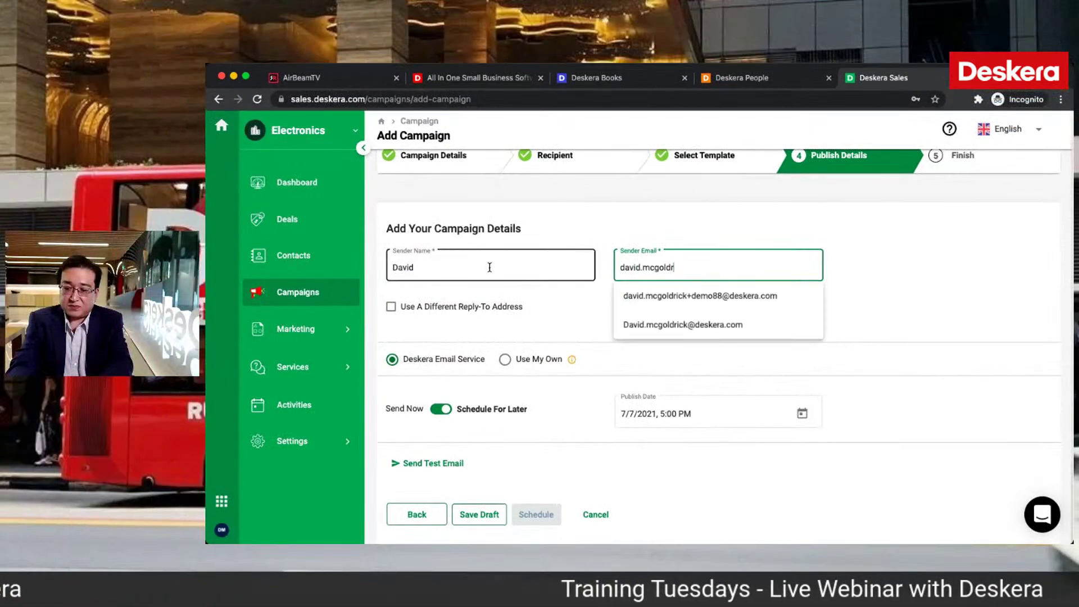
pyautogui.click(647, 295)
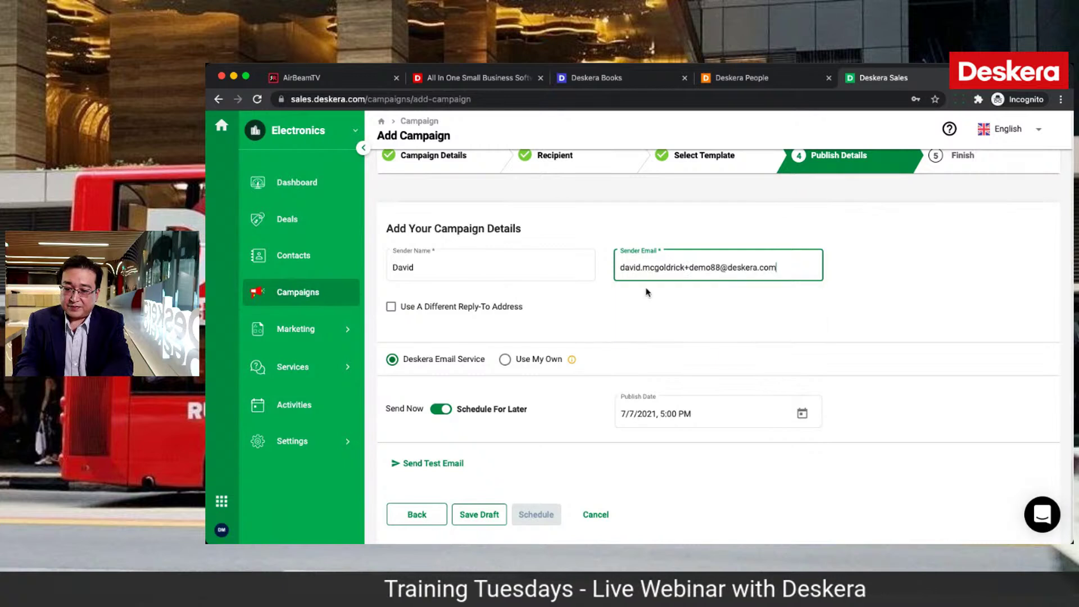
pyautogui.click(533, 516)
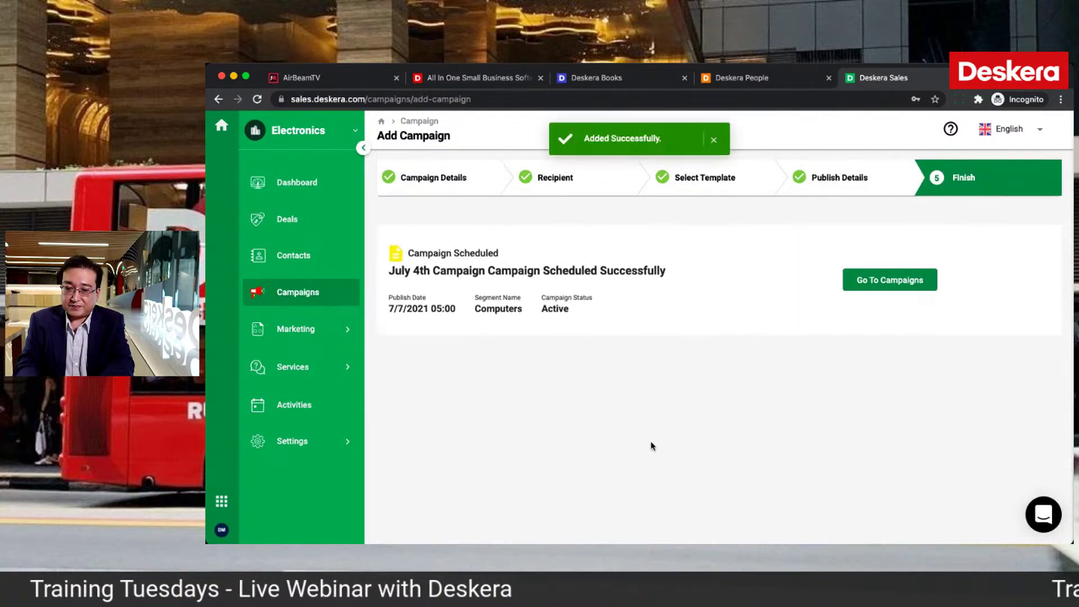
# Step: Open the New Computers campaign's tracking stats: 8 emails, 0 opened, 1 clicked
pyautogui.click(888, 281)
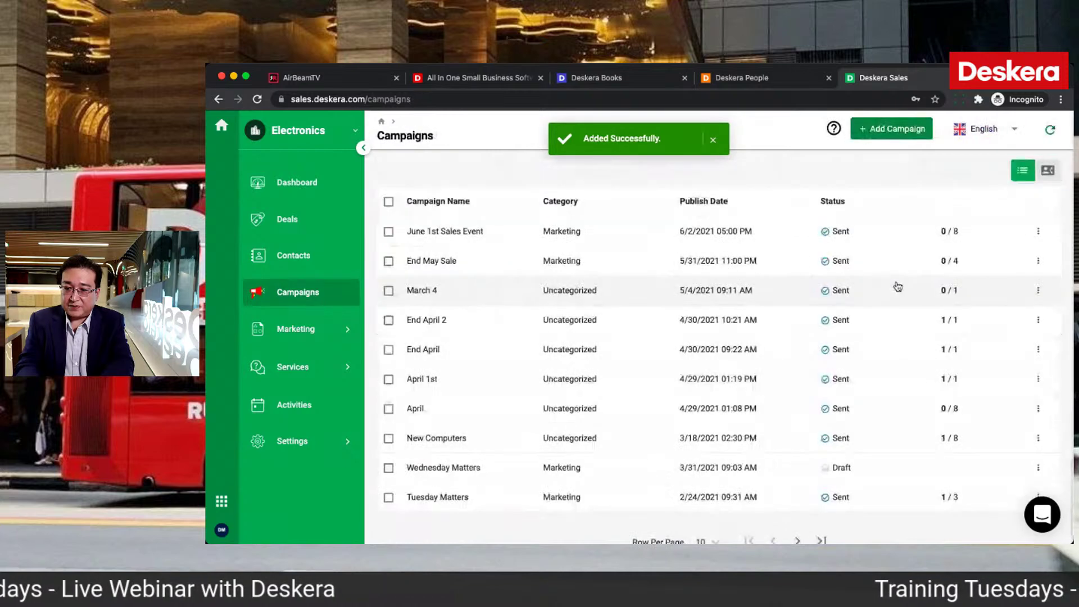
pyautogui.scroll(-1, 861, 451)
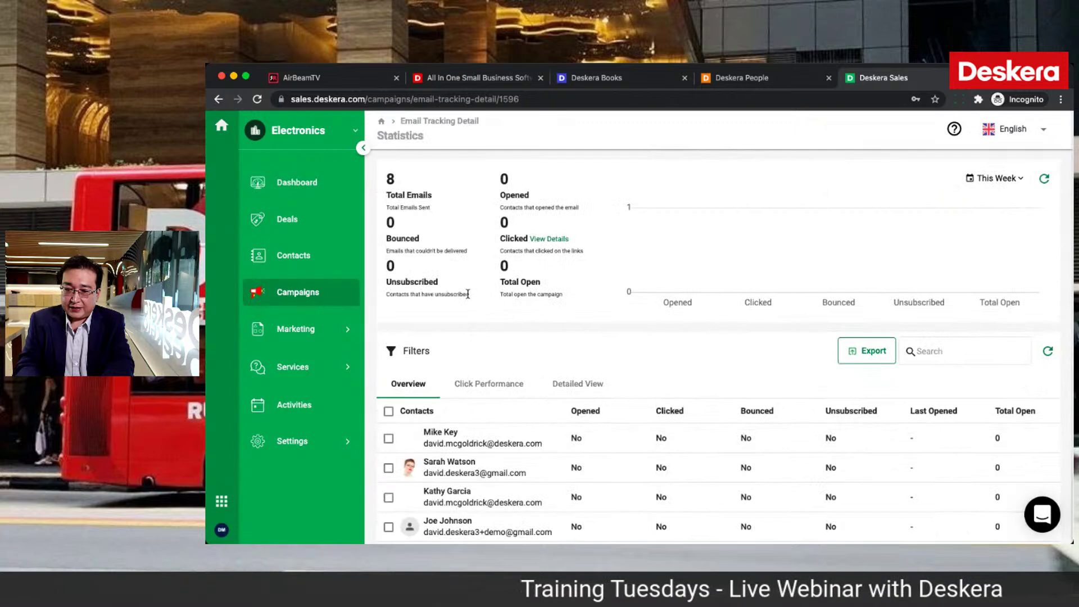
pyautogui.click(309, 296)
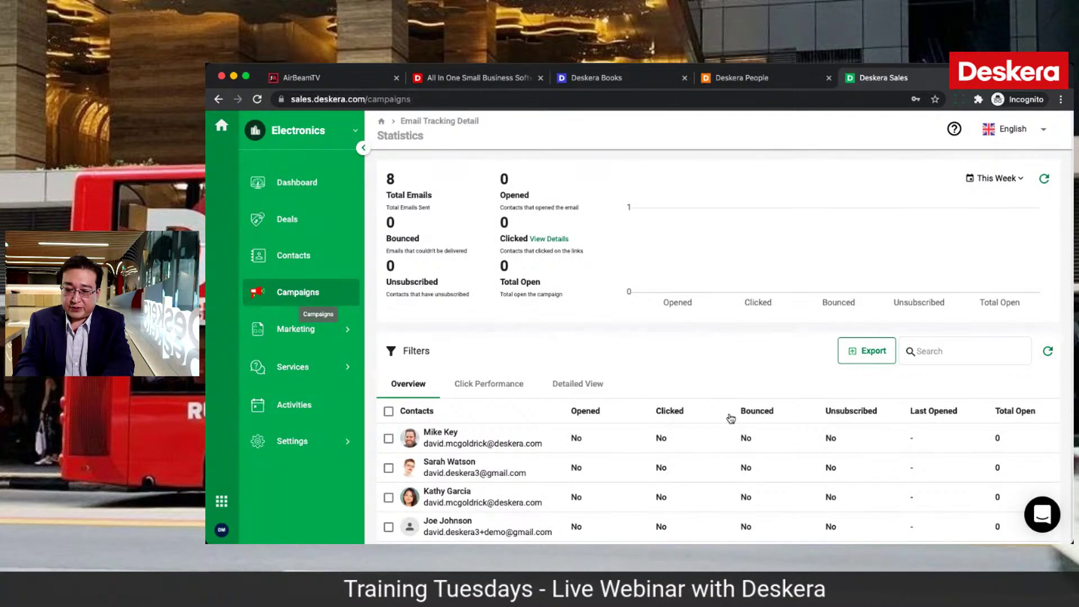
pyautogui.click(897, 466)
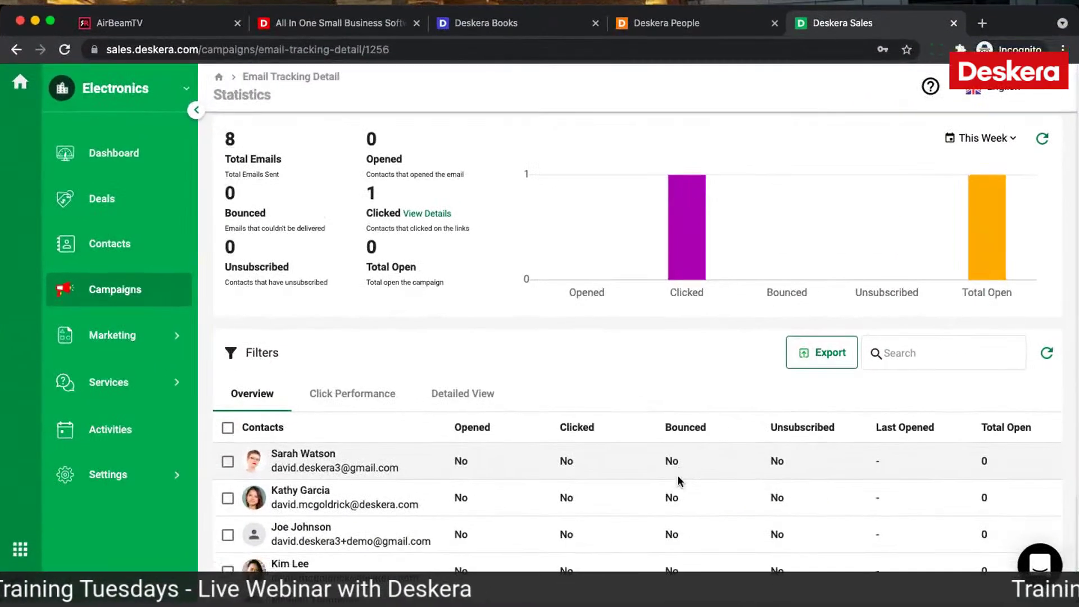
pyautogui.scroll(-3, 750, 441)
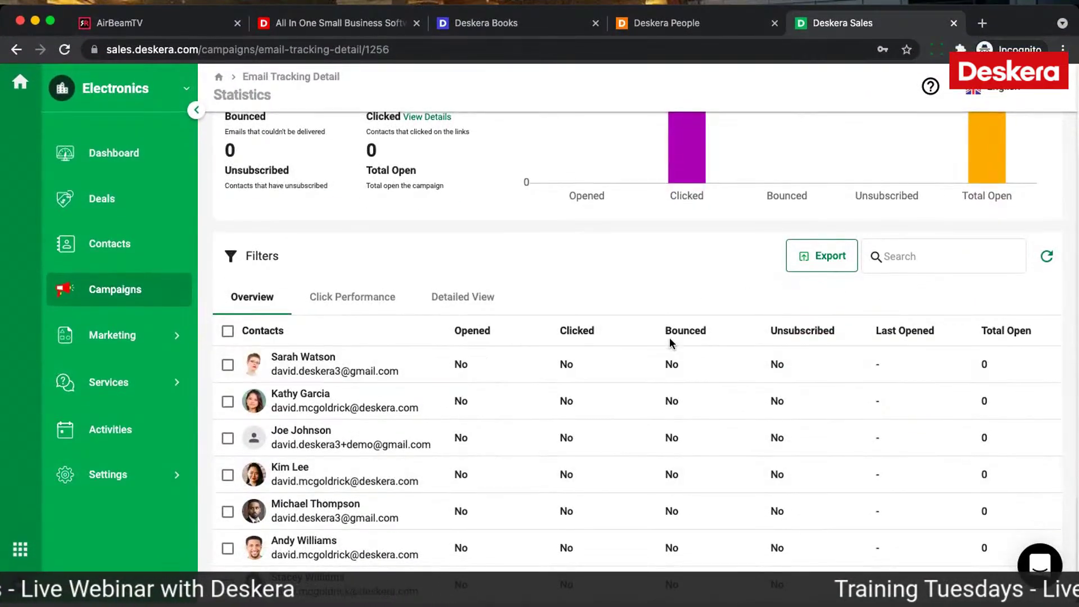
pyautogui.scroll(2, 670, 338)
pyautogui.scroll(-1, 669, 338)
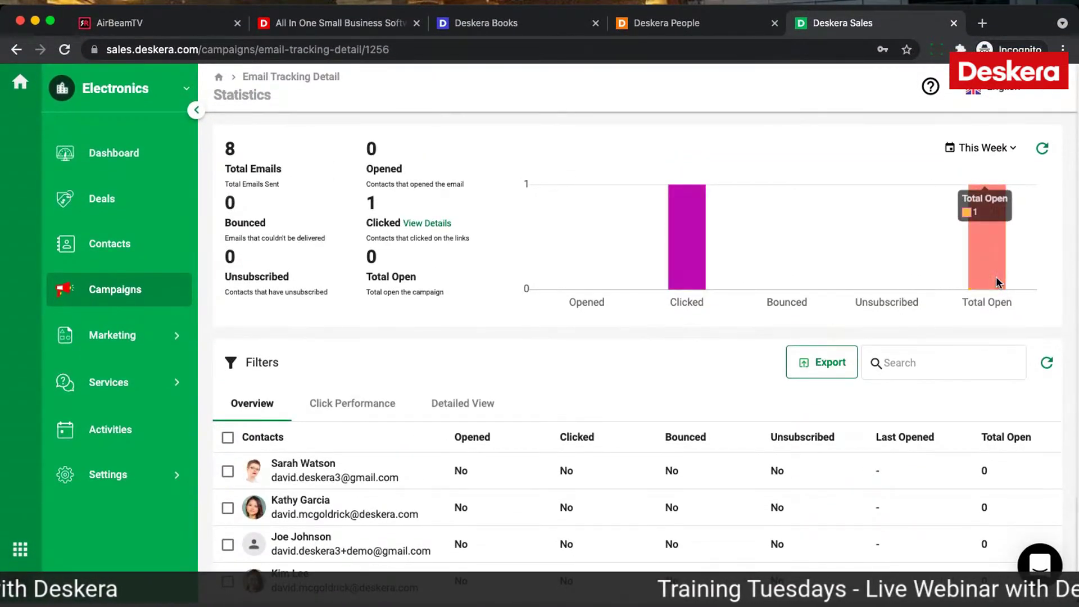
# Step: Create a deal named '4th of July Deal' for Austin Idea's with a deal value of 1,000, and save it
pyautogui.click(95, 211)
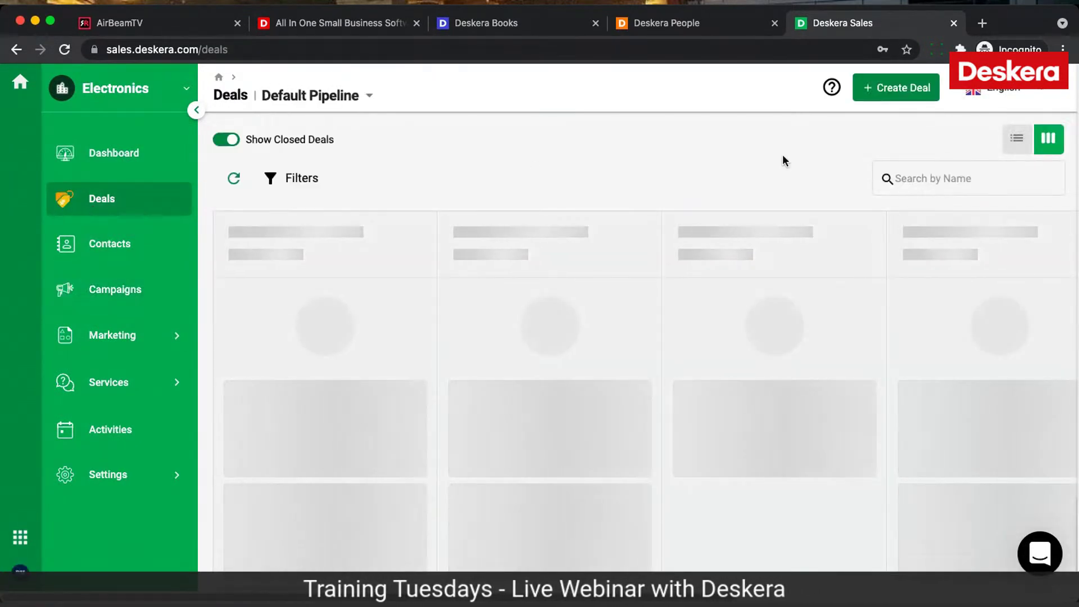
pyautogui.click(884, 90)
pyautogui.click(826, 165)
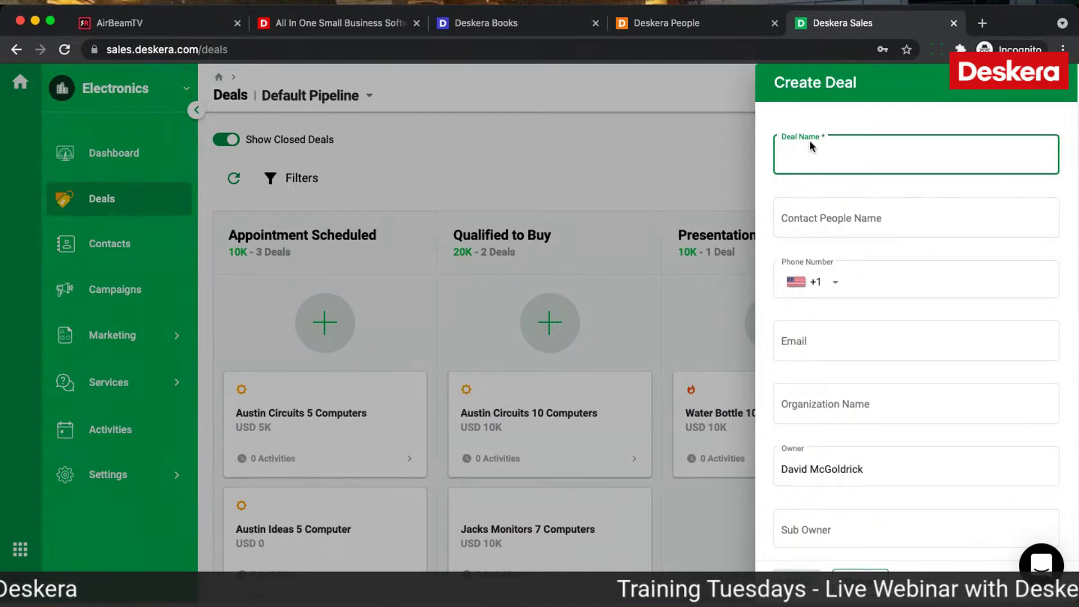
pyautogui.write('4th of July Deal')
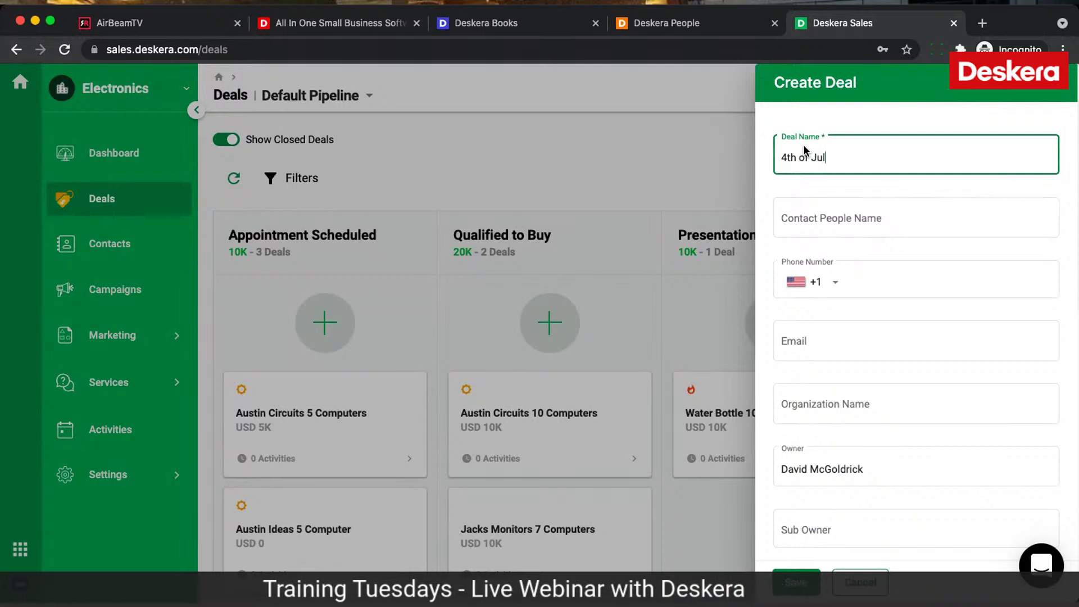
pyautogui.click(823, 405)
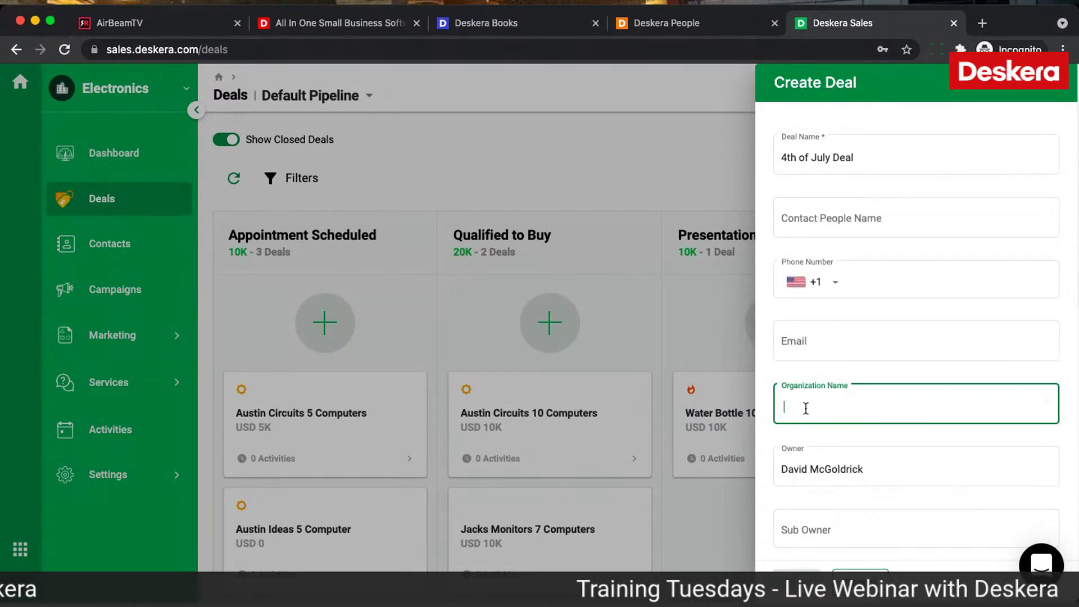
pyautogui.write('au')
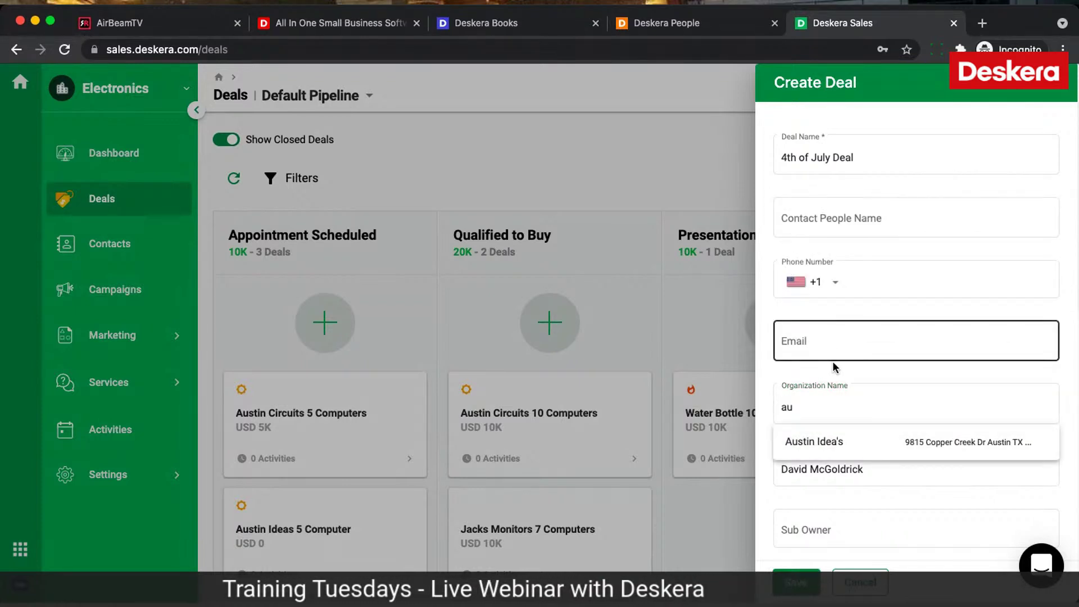
pyautogui.click(794, 439)
pyautogui.scroll(-7, 845, 383)
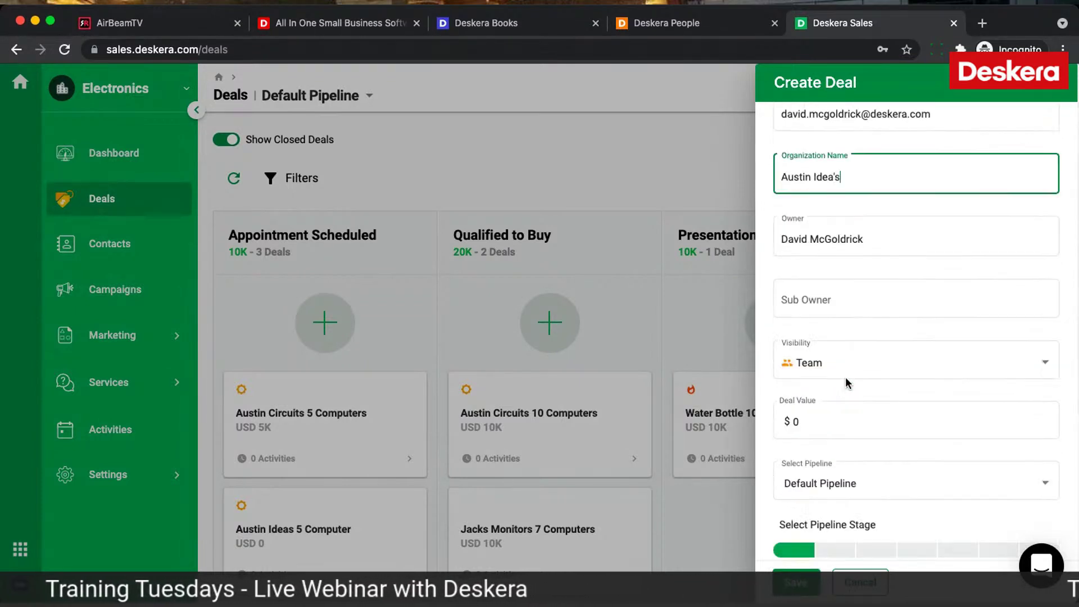
pyautogui.click(827, 241)
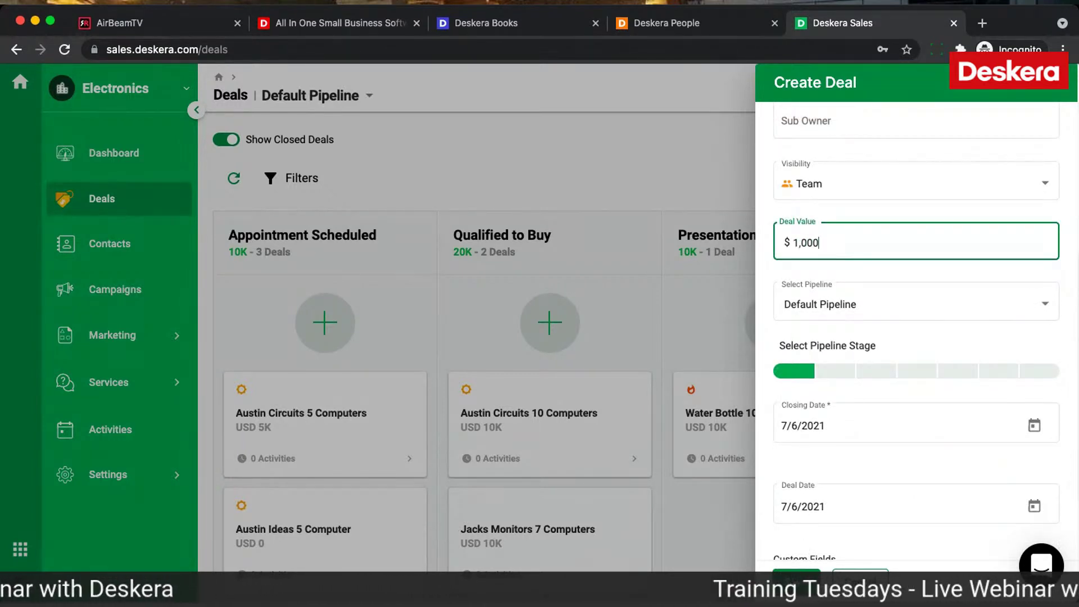
pyautogui.click(797, 581)
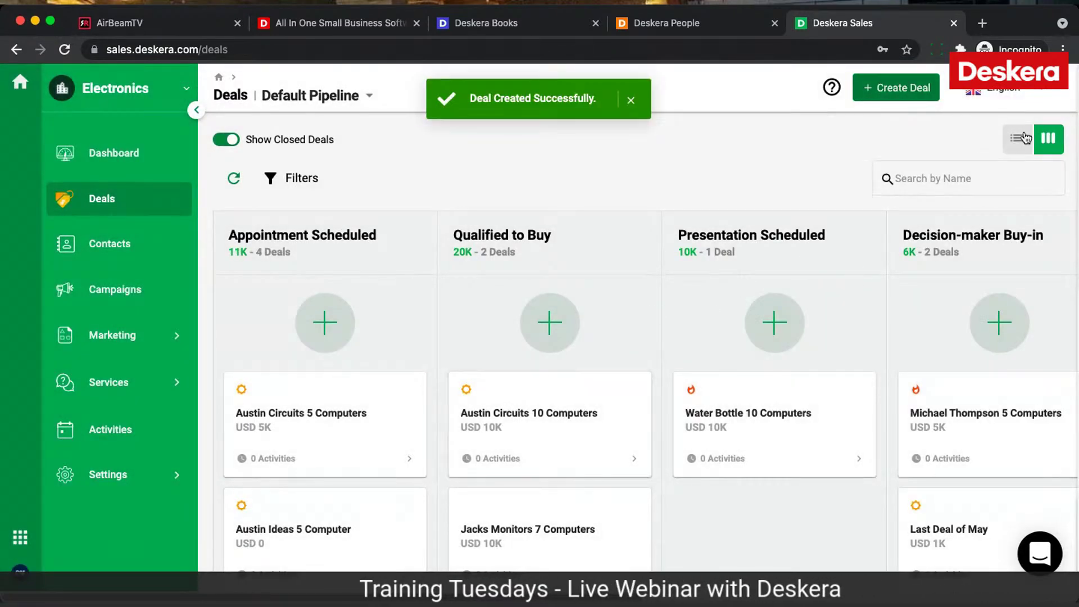
# Step: Drag the 4th of July Deal card into the Contract Sent column and open its detail page
pyautogui.click(1024, 138)
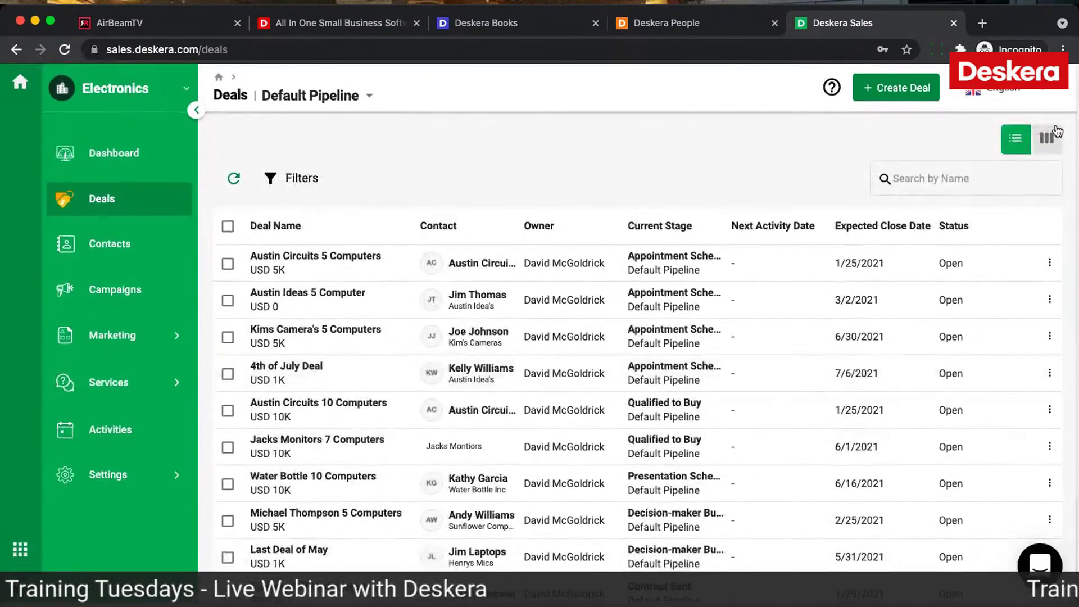
pyautogui.scroll(-7, 476, 458)
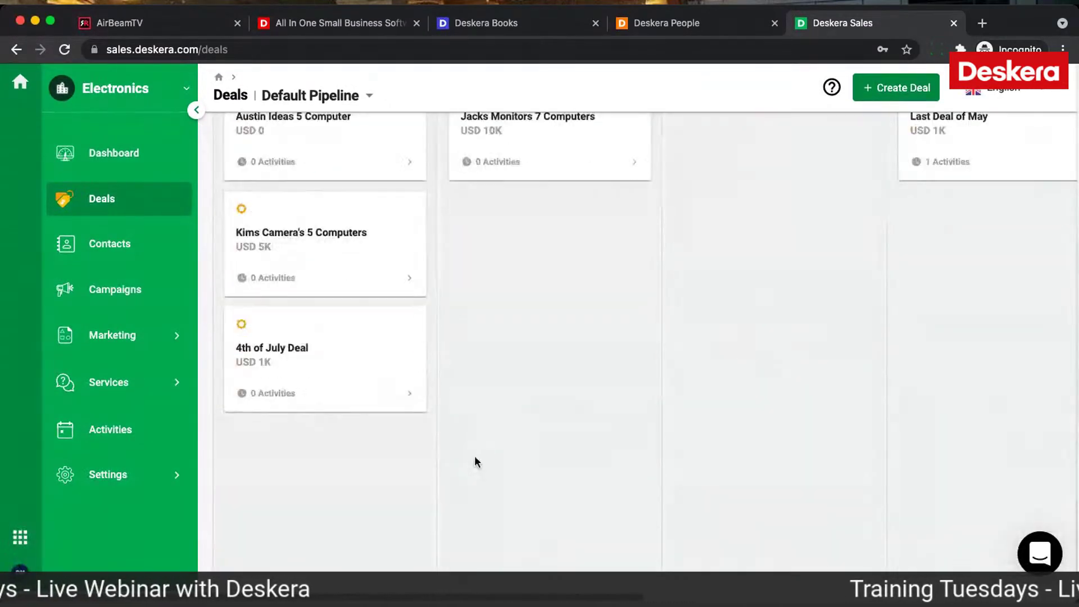
pyautogui.moveTo(372, 388); pyautogui.dragTo(891, 366)
pyautogui.hscroll(5, 891, 366)
pyautogui.scroll(3, 886, 231)
pyautogui.moveTo(739, 376); pyautogui.dragTo(911, 248)
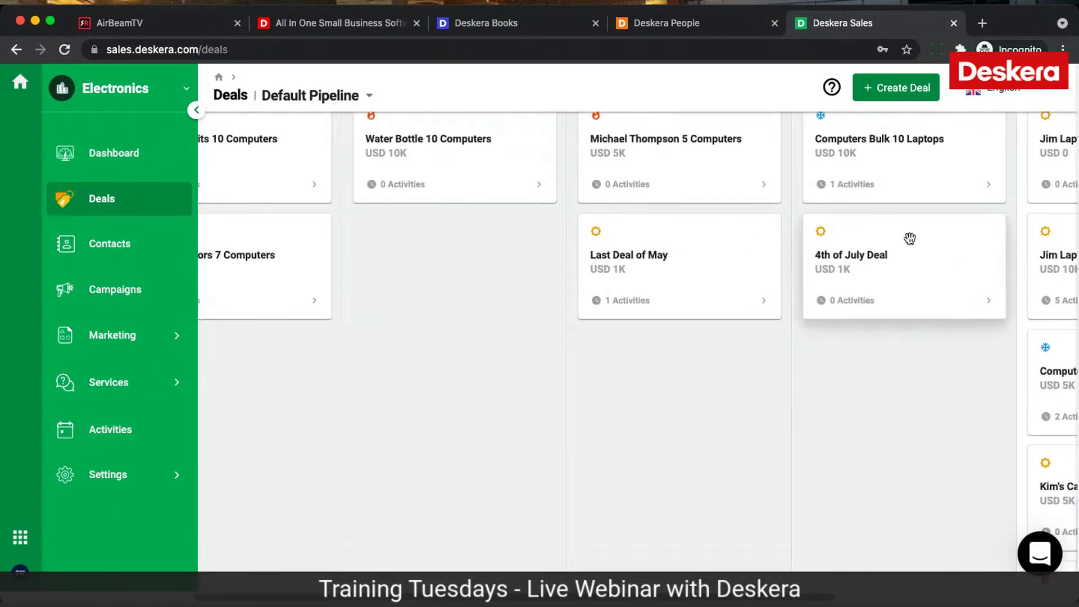
pyautogui.click(908, 237)
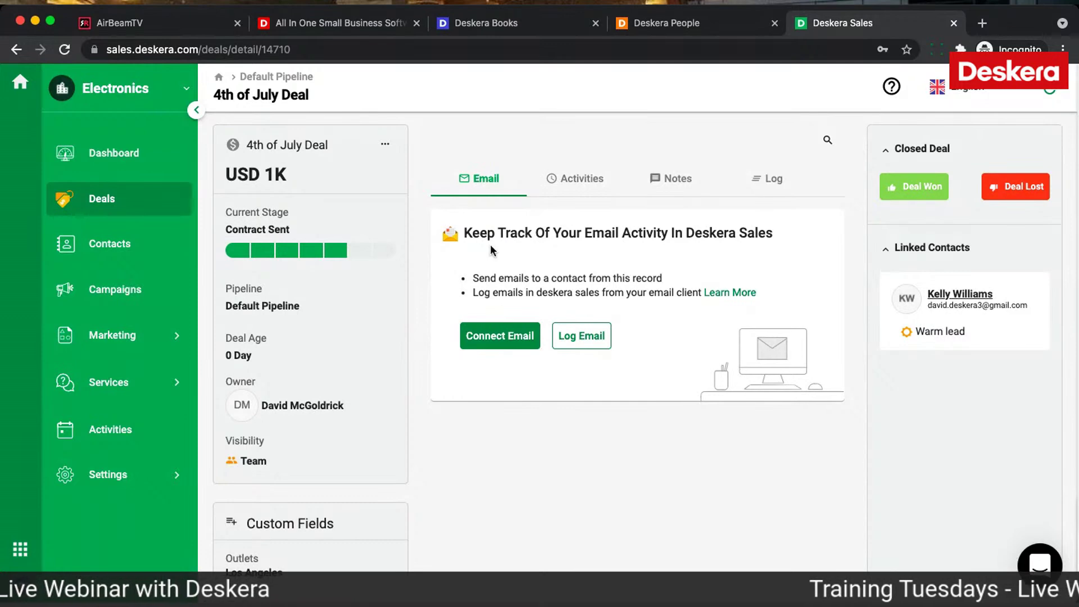
# Step: Add a call activity named 'CAll' under the deal's Activities and reopen it for editing
pyautogui.click(577, 181)
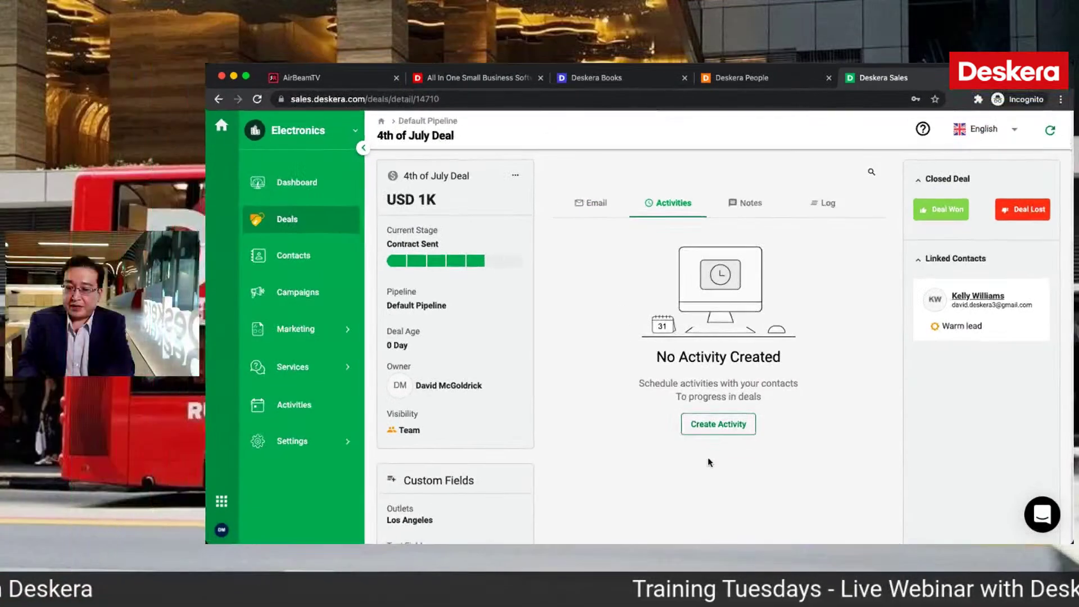
pyautogui.click(719, 425)
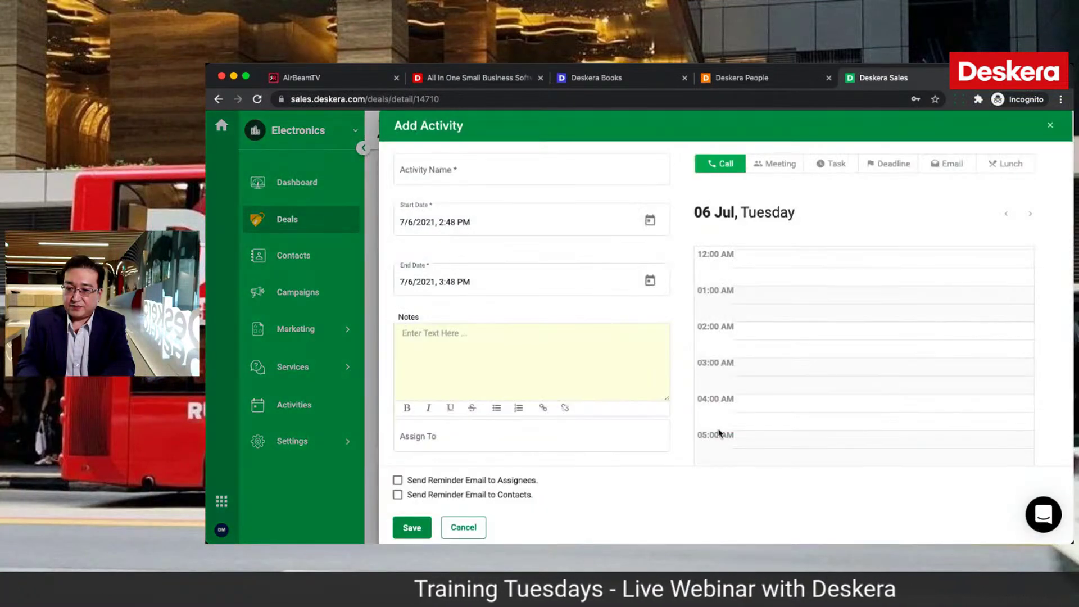
pyautogui.click(519, 174)
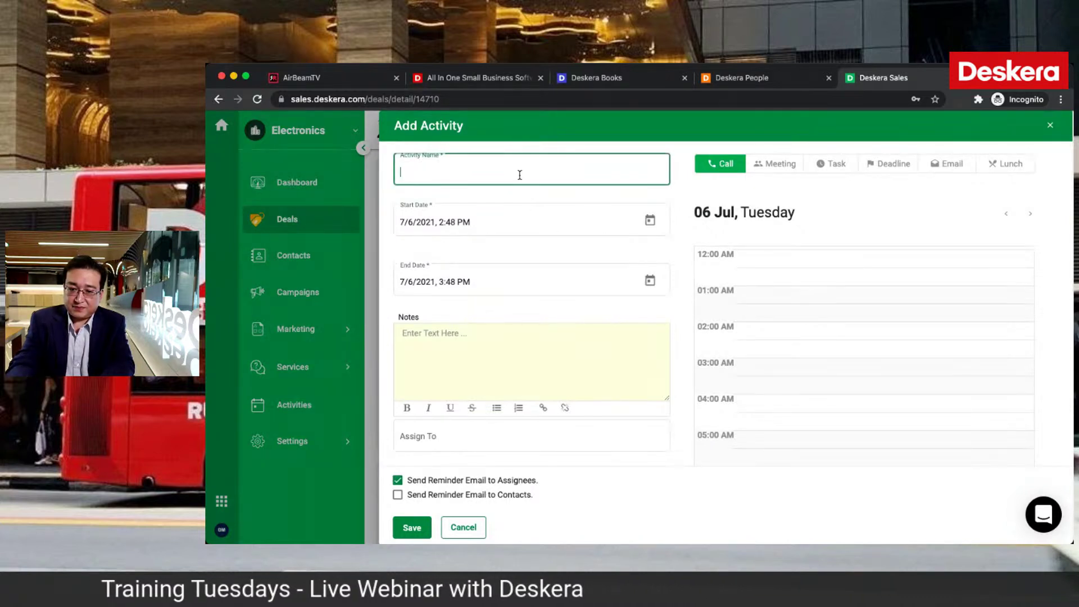
pyautogui.write('CAll')
pyautogui.click(404, 527)
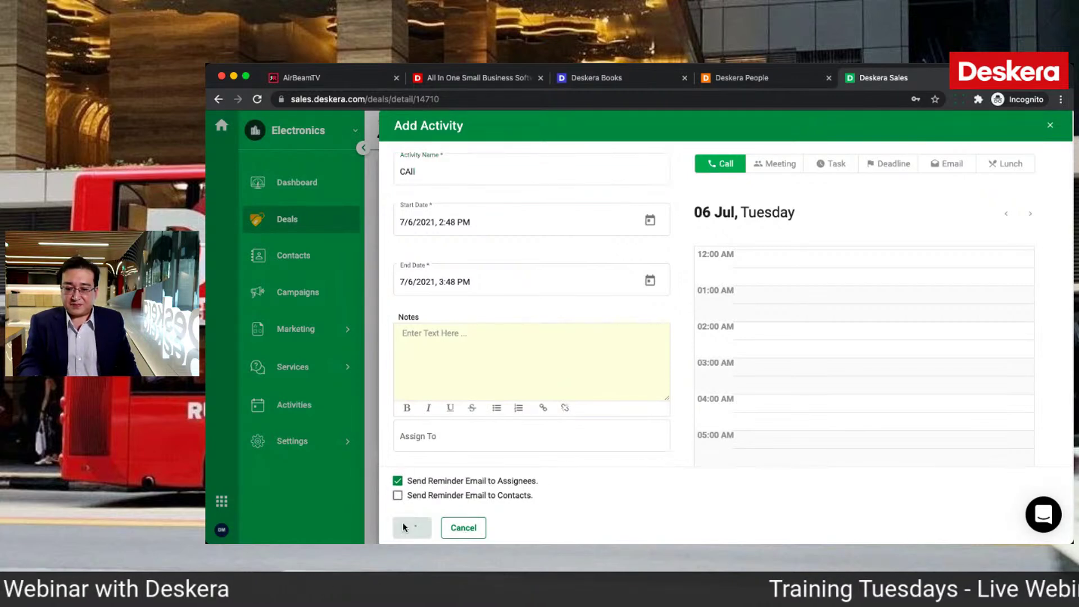
pyautogui.scroll(-3, 573, 368)
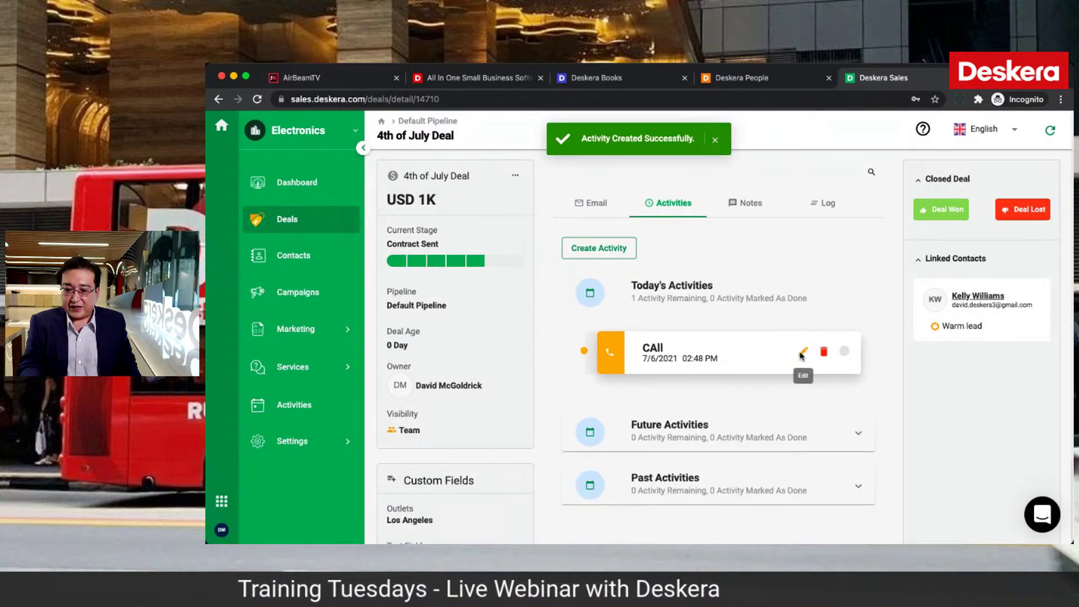
pyautogui.click(801, 354)
pyautogui.scroll(-3, 489, 343)
# Step: Set the CAll activity's organization to Austin Idea's and save it
pyautogui.click(447, 352)
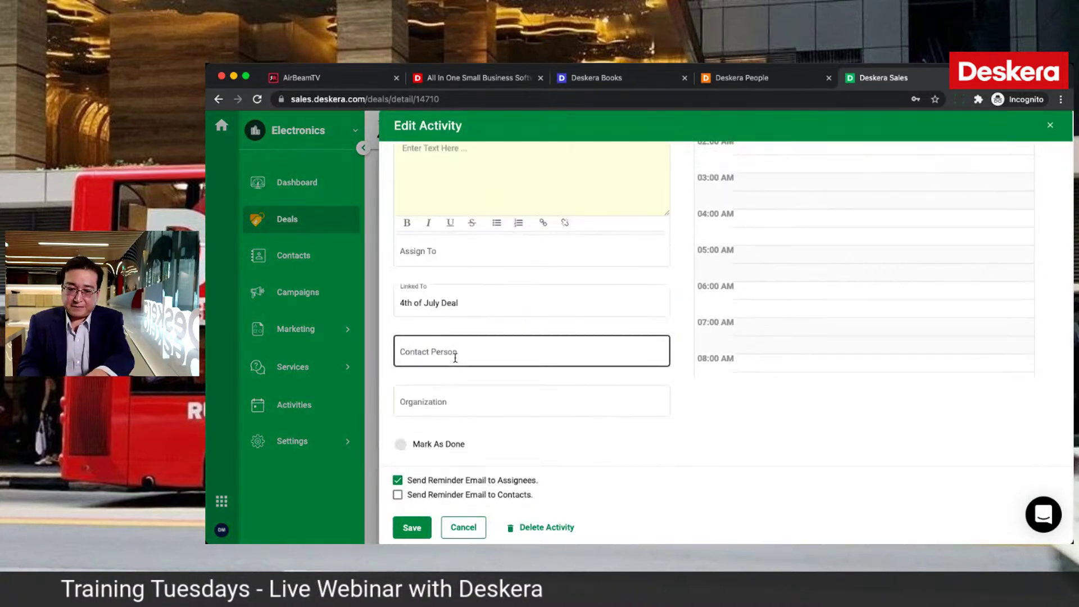
pyautogui.click(433, 401)
pyautogui.write('aus')
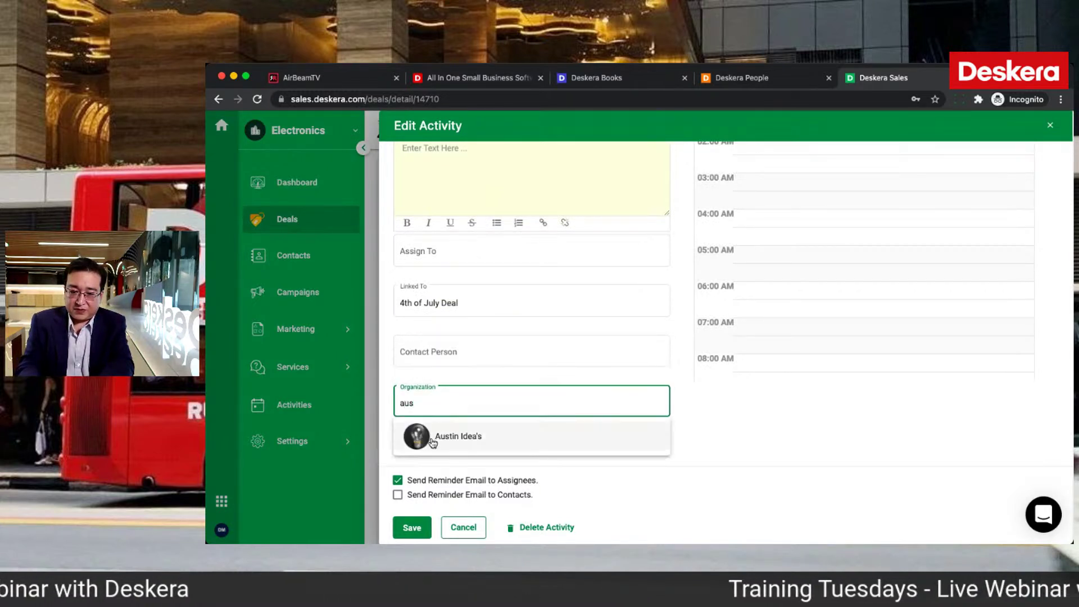
pyautogui.click(431, 437)
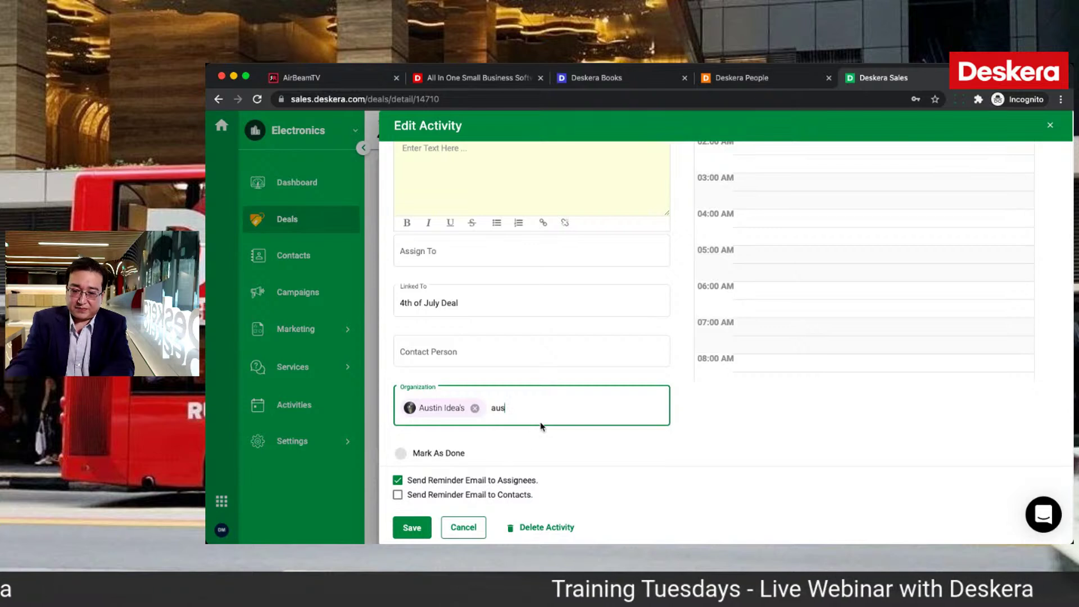
pyautogui.press('BackSpace')
pyautogui.press('BackSpace')
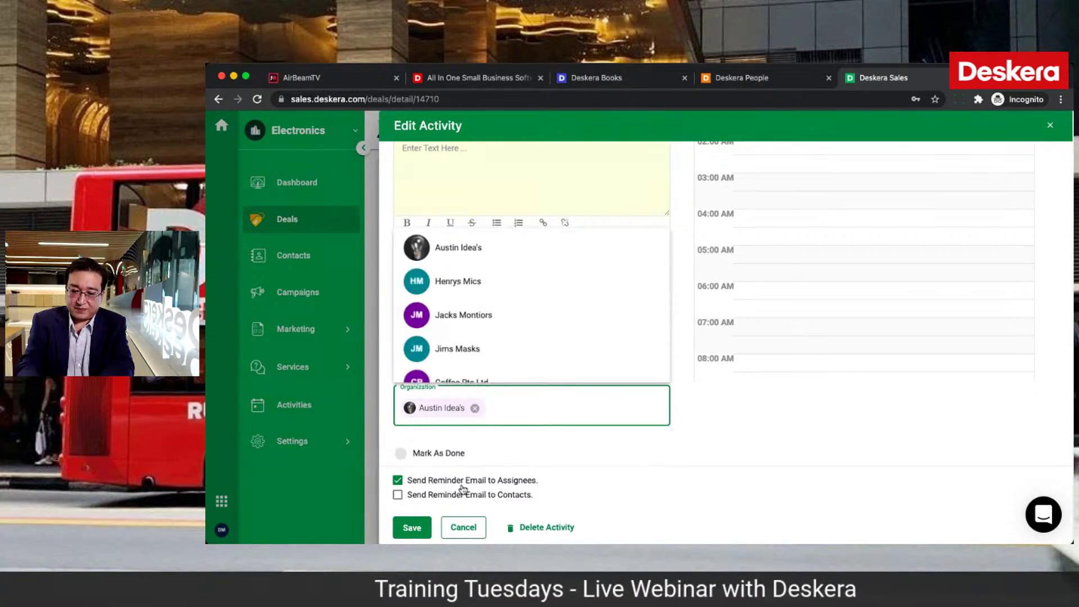
pyautogui.click(413, 526)
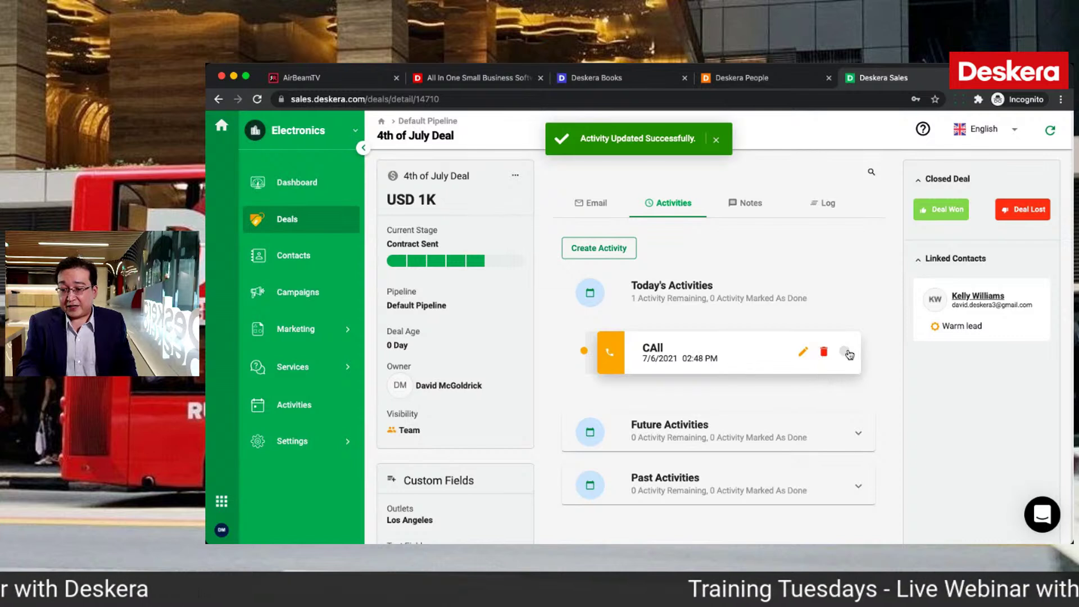
# Step: Mark the call activity as done and review the deal's Notes and Log
pyautogui.click(844, 352)
pyautogui.click(750, 205)
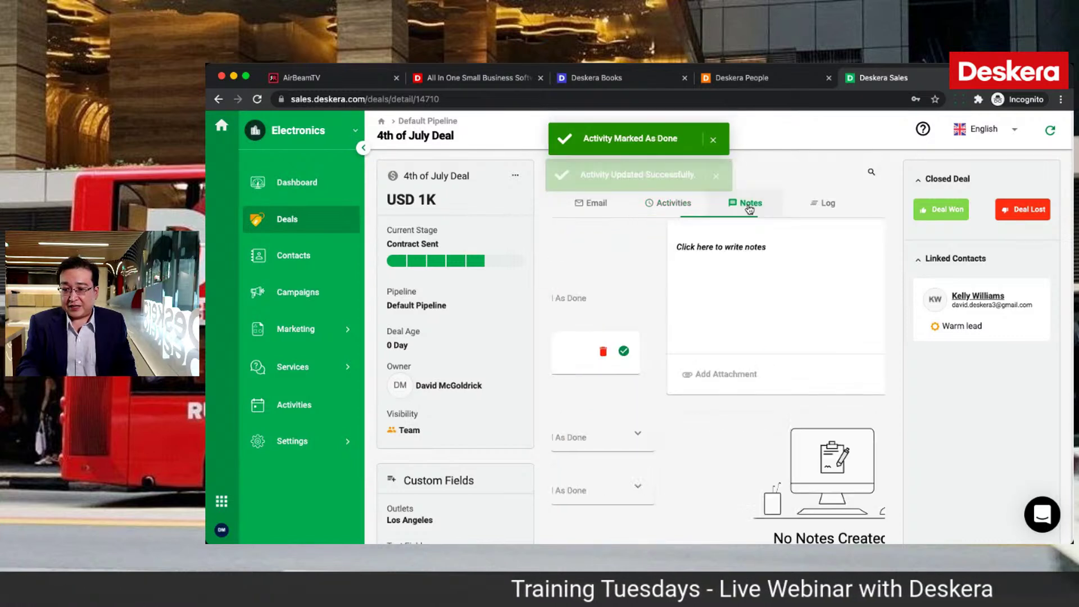
pyautogui.click(829, 205)
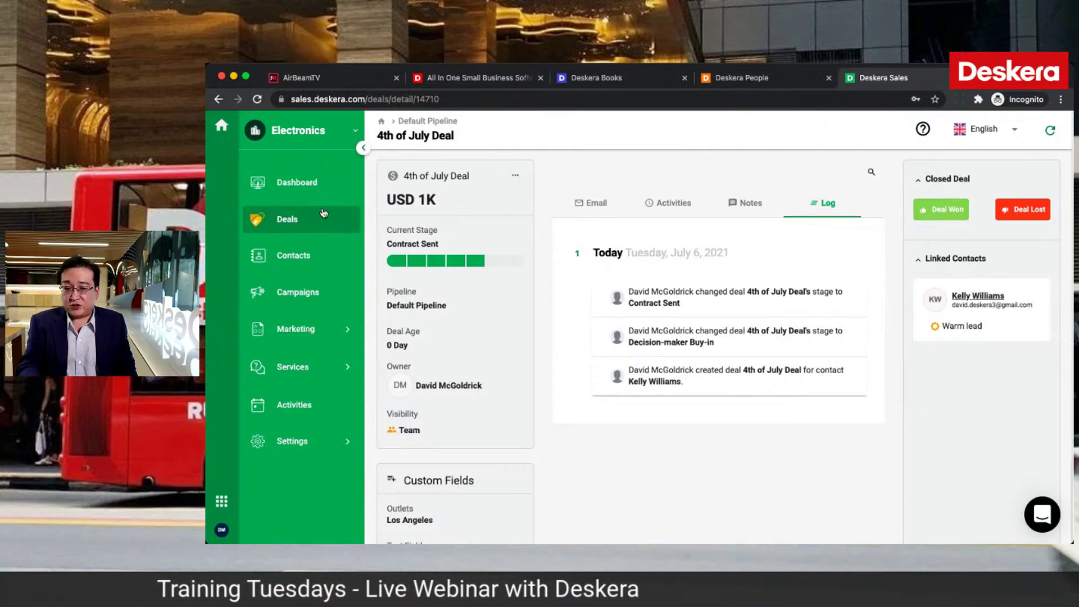
# Step: Drag the 4th of July Deal into the Closed Won column, then open the Services Guide
pyautogui.click(311, 219)
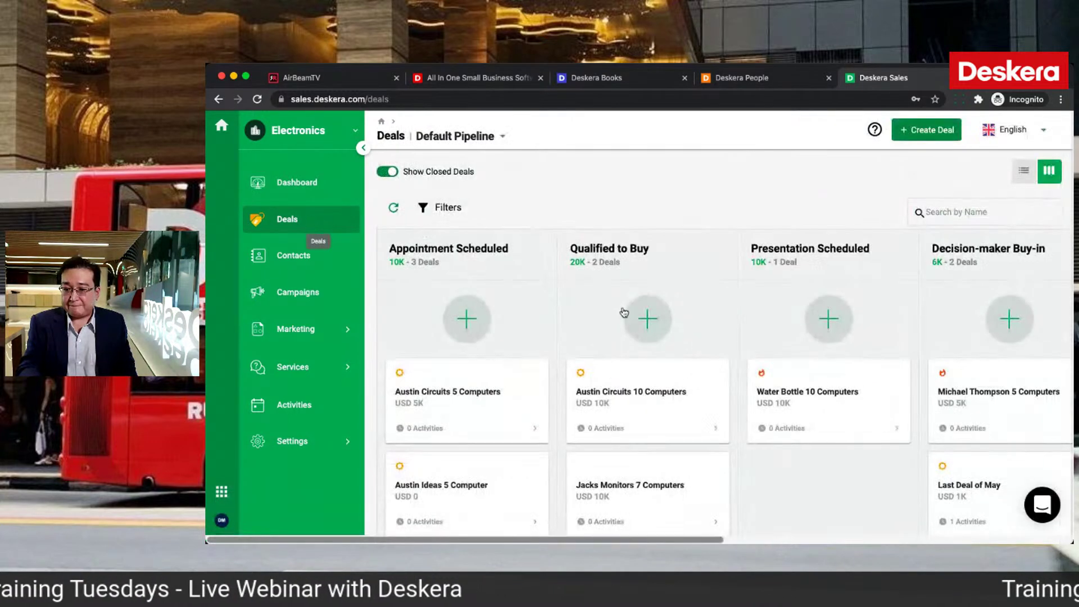
pyautogui.hscroll(5, 744, 392)
pyautogui.scroll(-2, 745, 388)
pyautogui.moveTo(820, 413); pyautogui.dragTo(862, 408)
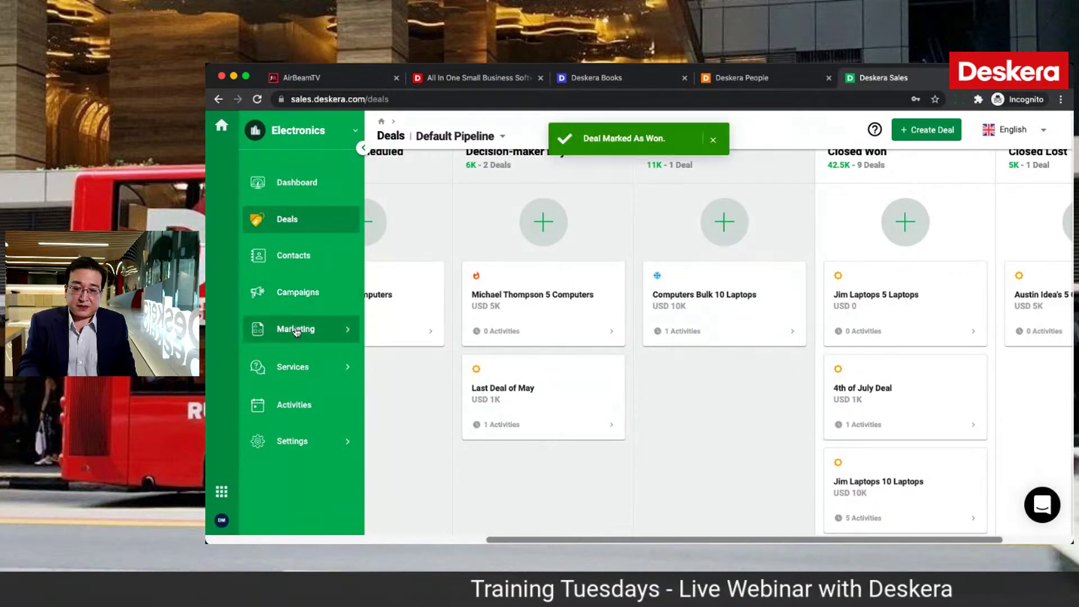
pyautogui.click(294, 366)
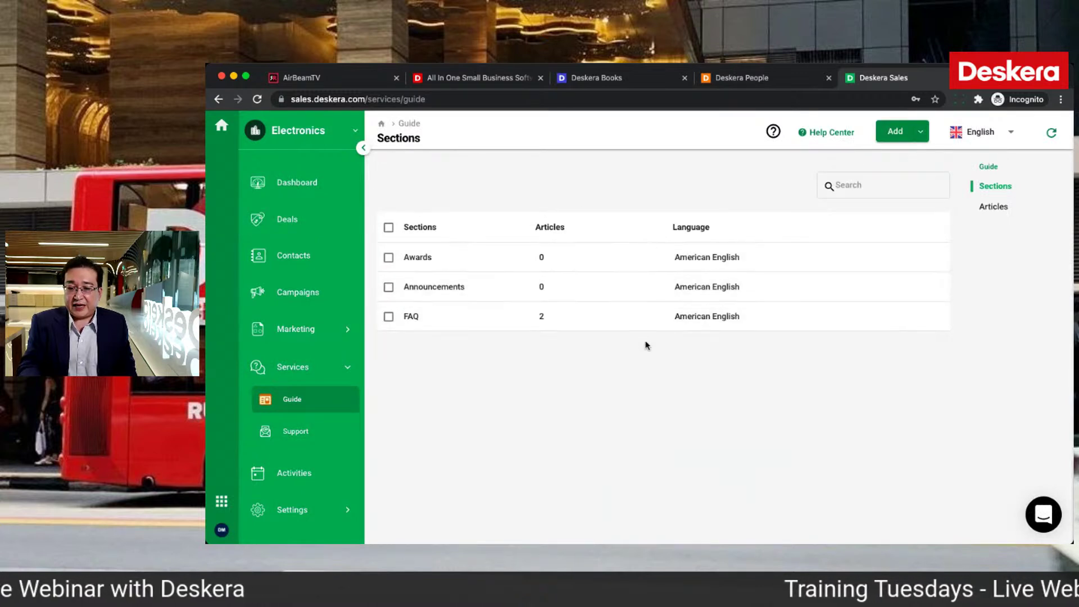
# Step: Open the carton-packing article from the Guide's Articles for editing, then go to Support
pyautogui.click(988, 208)
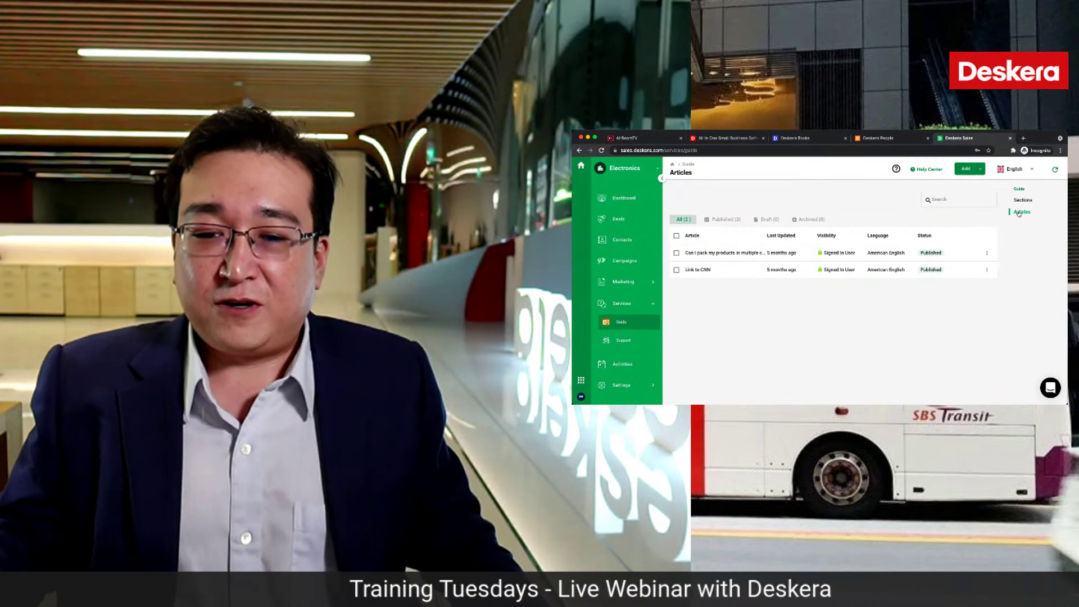
pyautogui.click(986, 252)
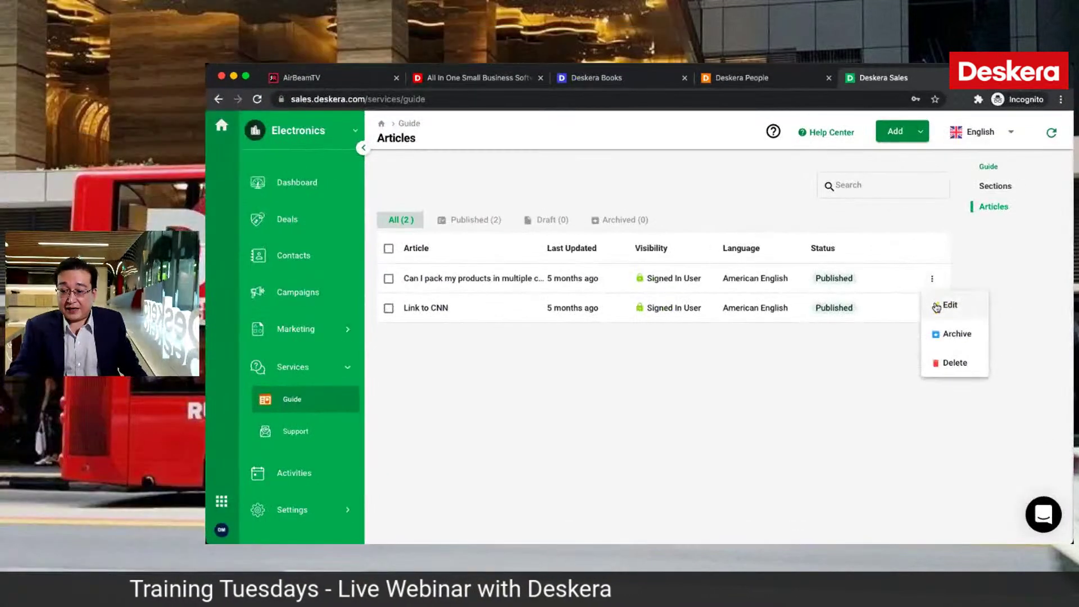
pyautogui.click(936, 307)
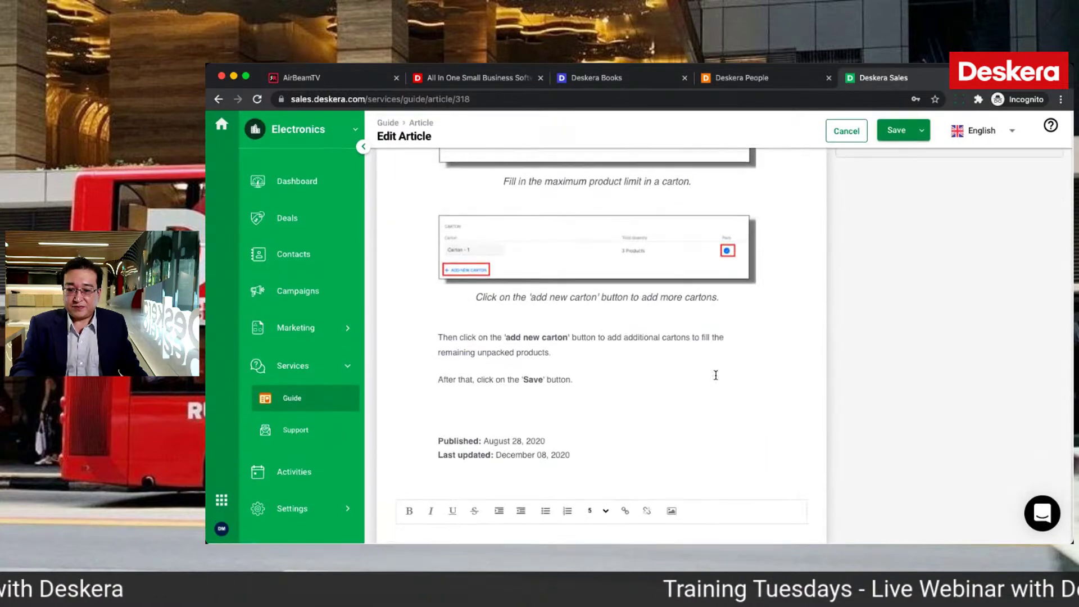
pyautogui.click(279, 432)
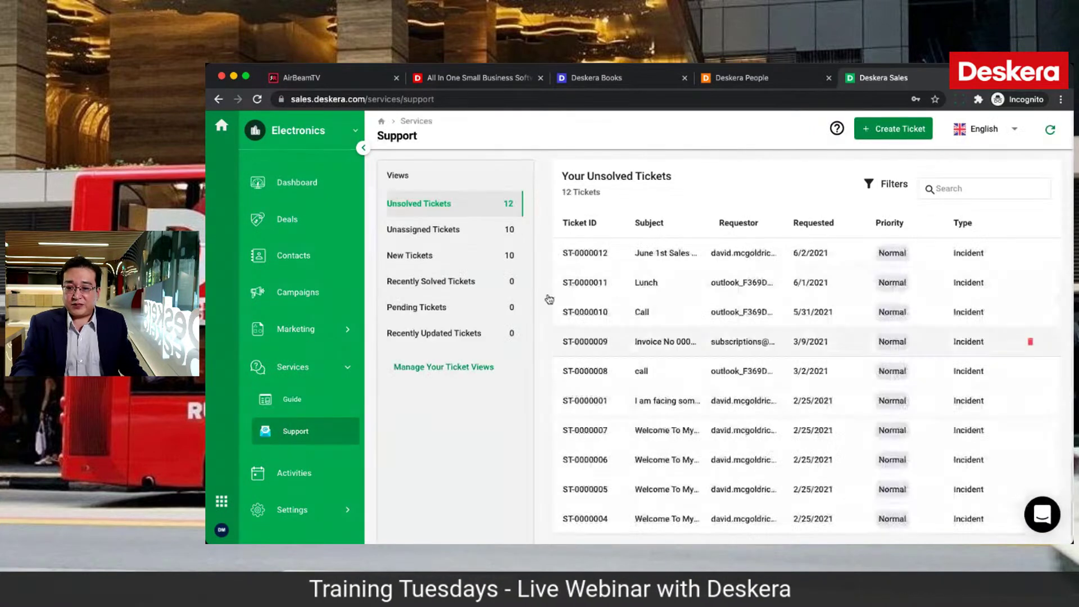
# Step: Scroll through the unsolved tickets, then open Manage Your Ticket Views
pyautogui.scroll(-2, 704, 418)
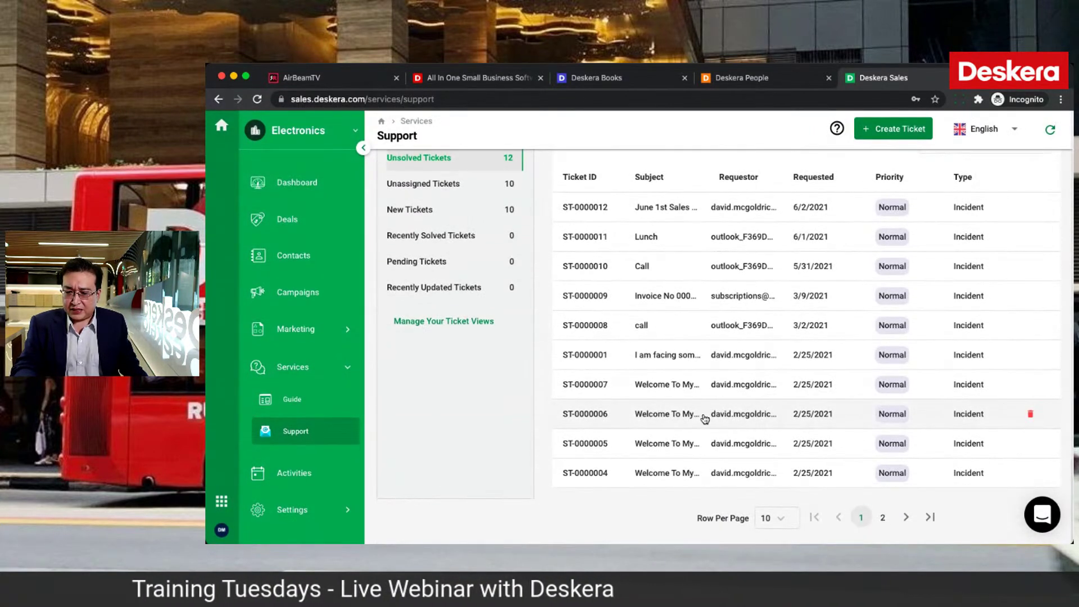
pyautogui.scroll(2, 704, 417)
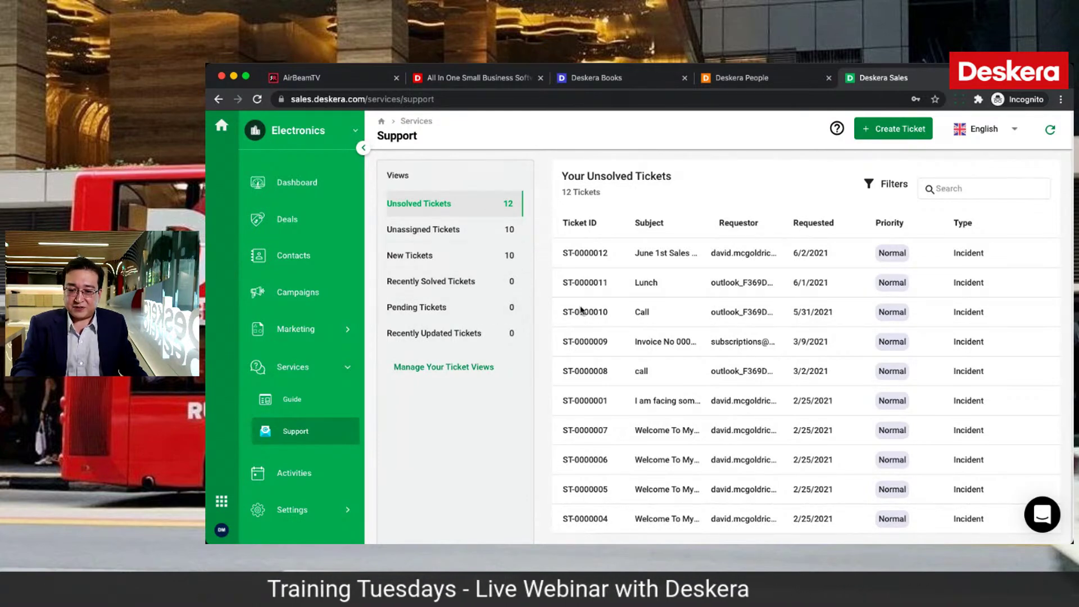
pyautogui.scroll(-2, 666, 305)
pyautogui.scroll(2, 672, 304)
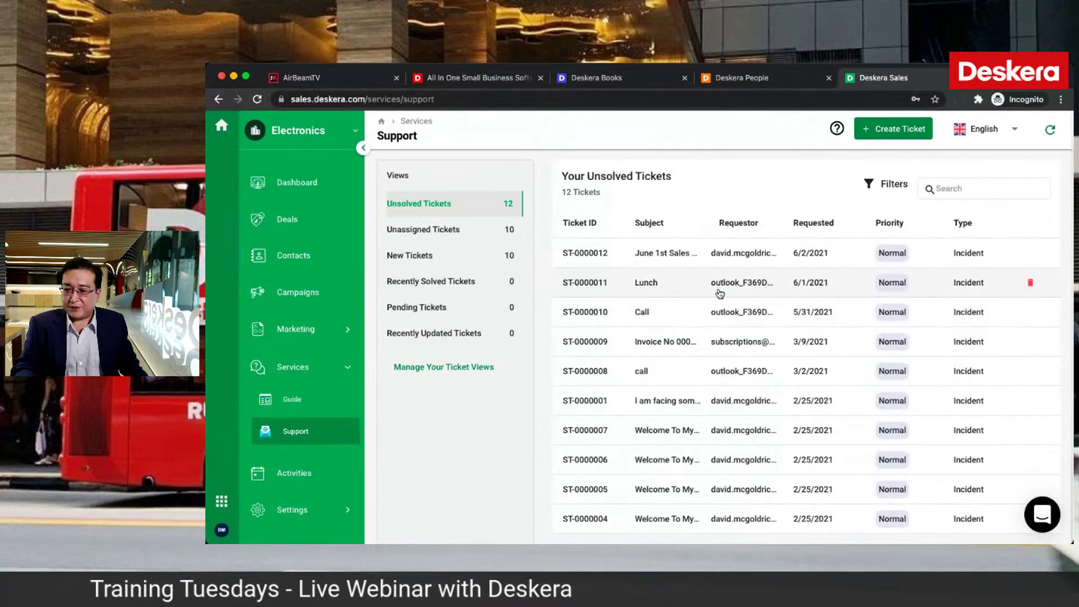
pyautogui.scroll(-2, 723, 416)
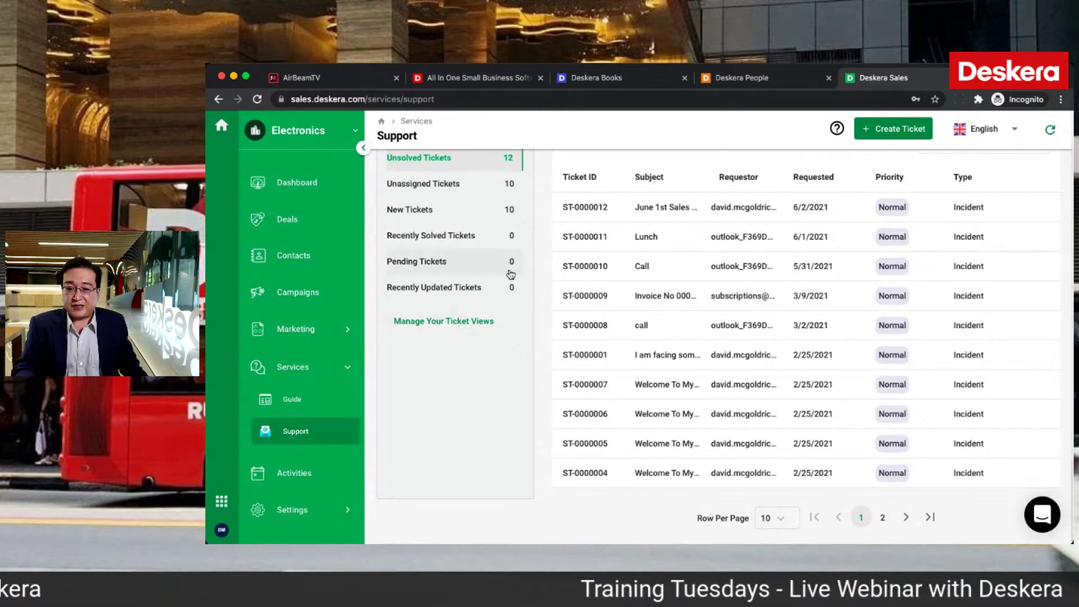
pyautogui.click(475, 322)
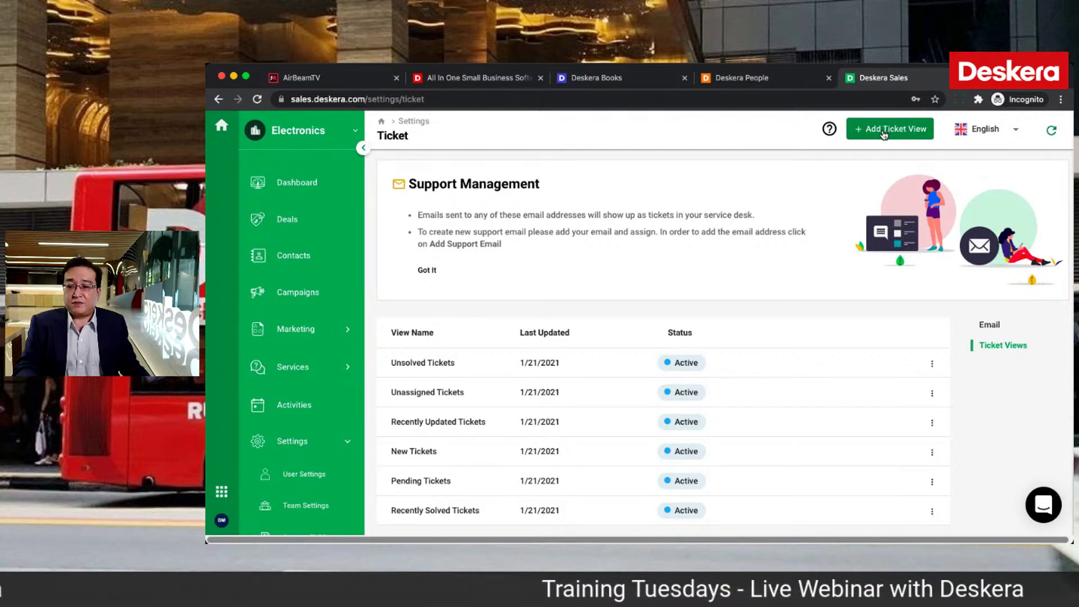
# Step: Start a new ticket view with the condition Assignee Is the chosen team member
pyautogui.click(882, 132)
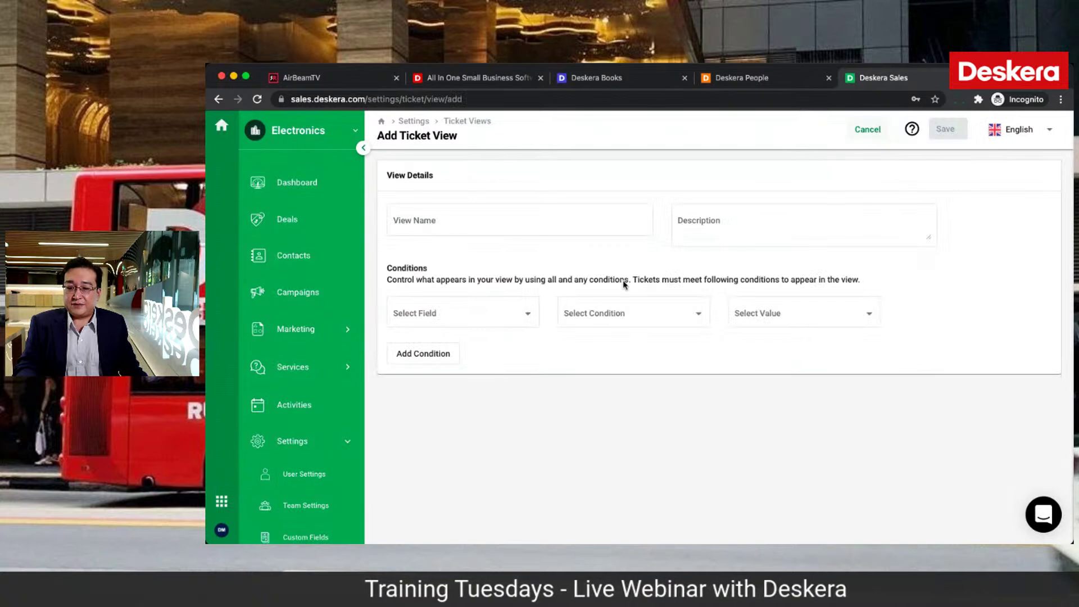
pyautogui.click(523, 313)
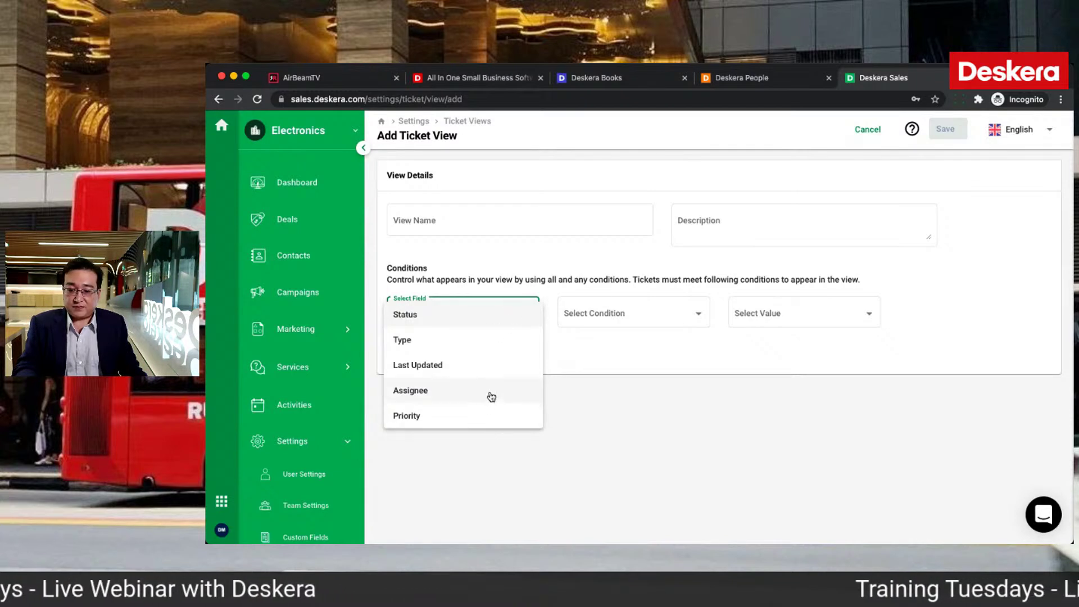
pyautogui.click(488, 391)
pyautogui.click(696, 310)
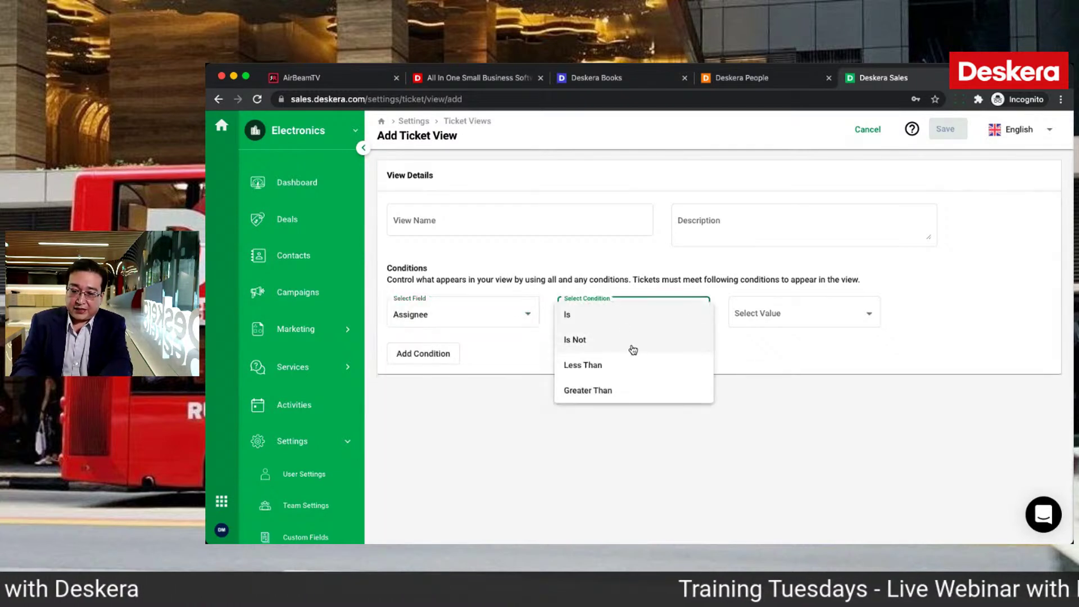
pyautogui.click(631, 315)
pyautogui.click(768, 313)
pyautogui.click(759, 365)
# Step: Add a second condition: Priority Is Urgent
pyautogui.click(426, 358)
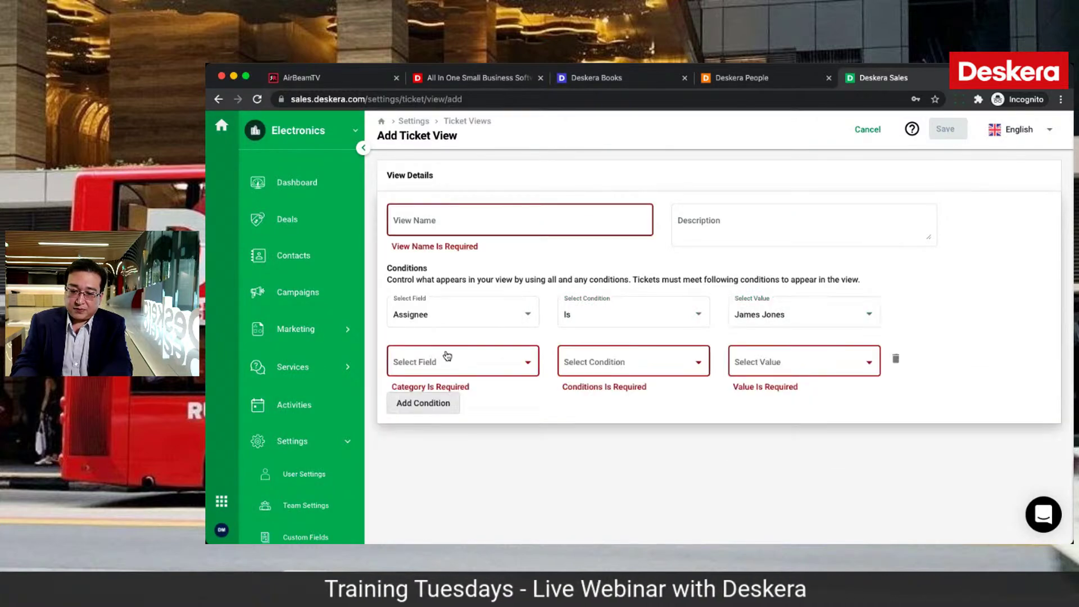
pyautogui.click(443, 362)
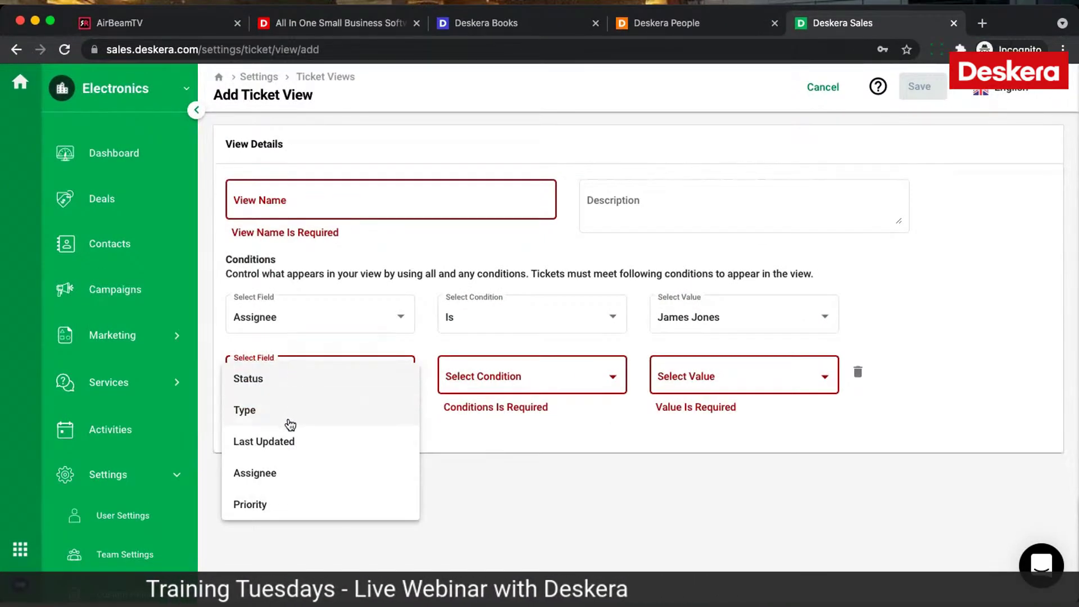
pyautogui.click(264, 501)
pyautogui.click(554, 378)
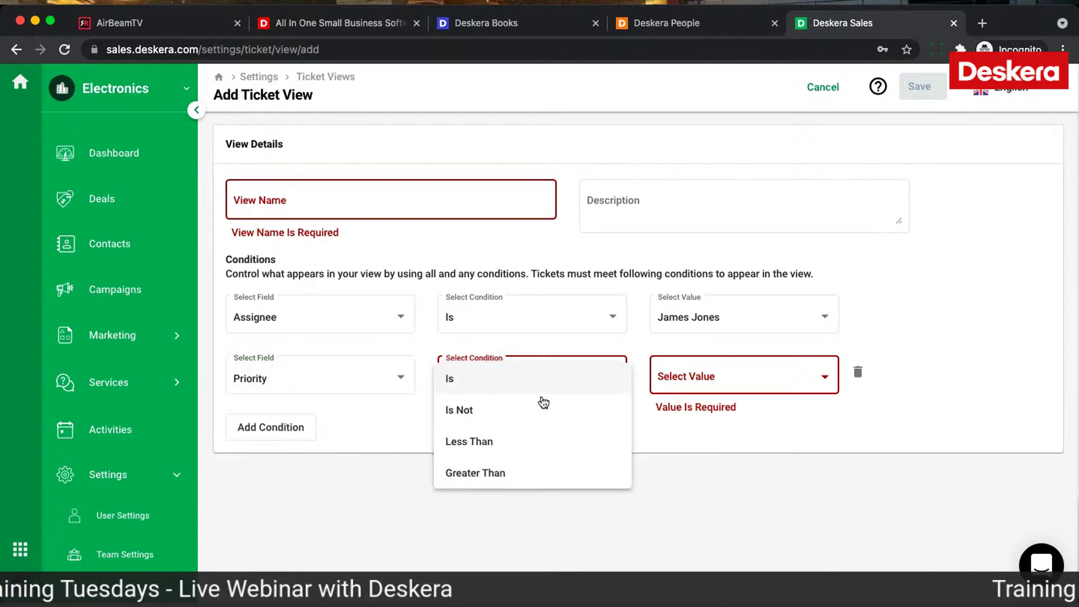
pyautogui.click(525, 382)
pyautogui.click(681, 384)
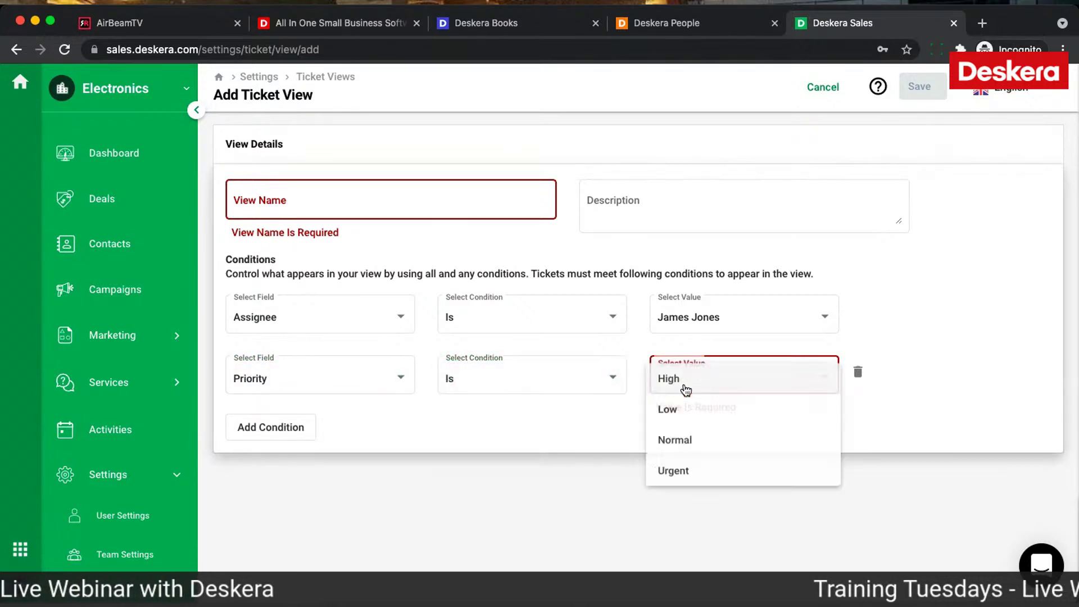
pyautogui.click(677, 471)
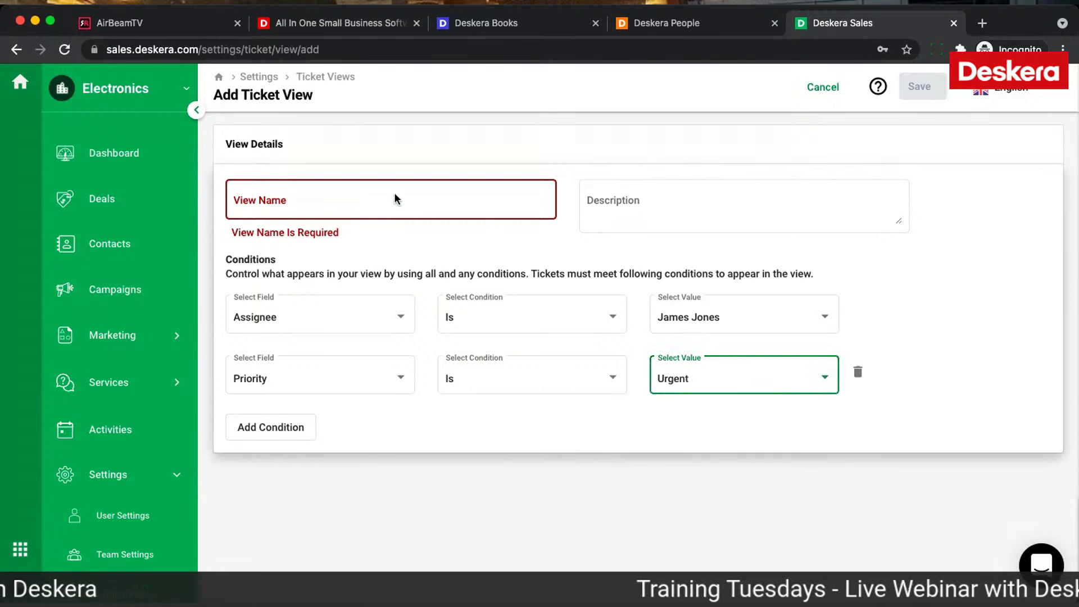
# Step: Name the view after the assignee plus 'Urgent tickets', then go to the Services dashboard
pyautogui.click(383, 194)
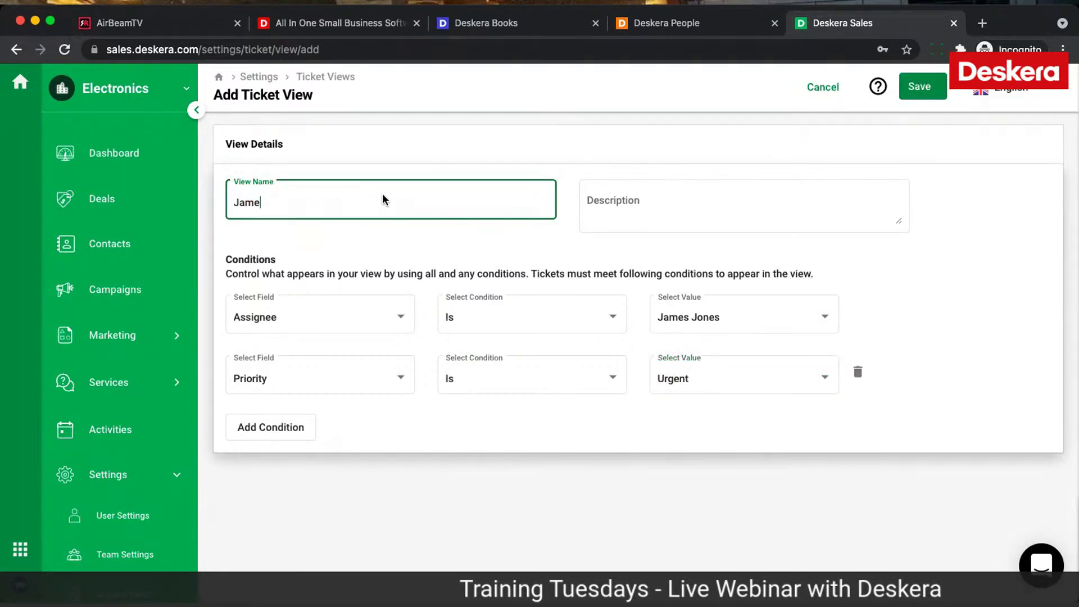
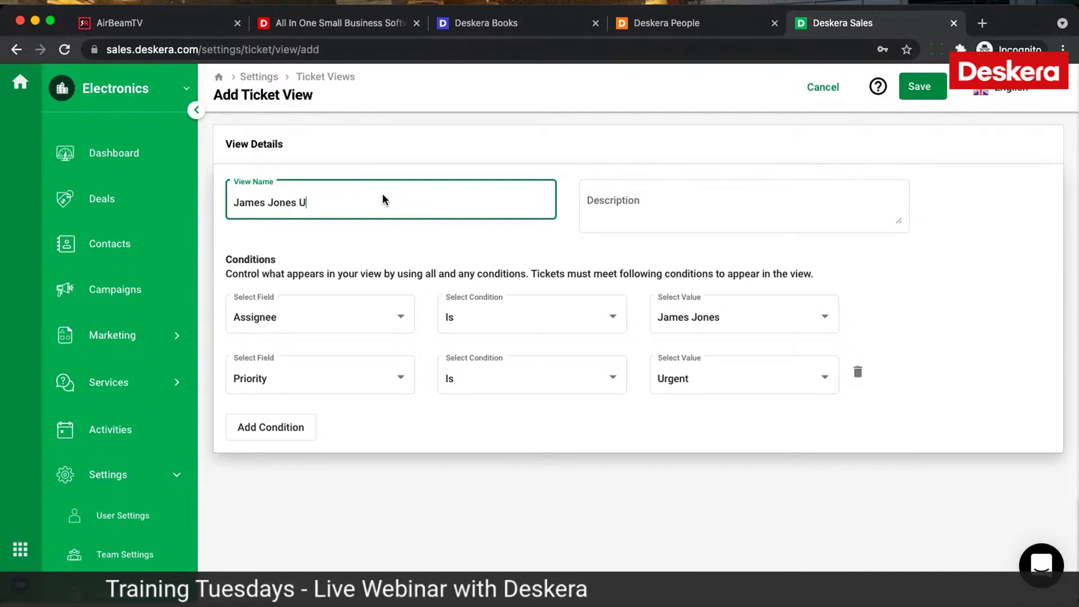
pyautogui.write('gent tickets')
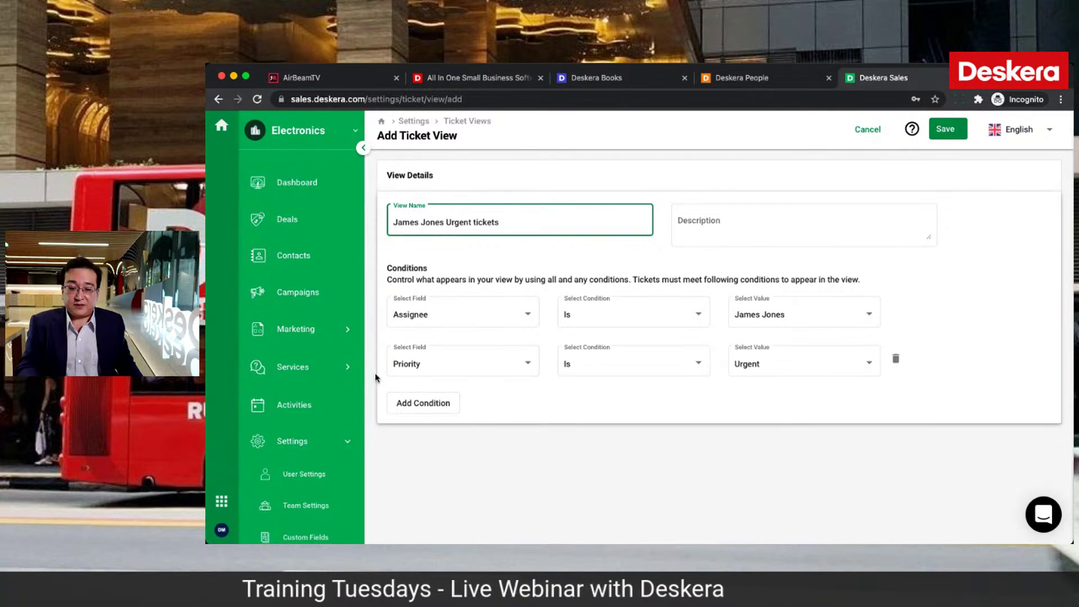
pyautogui.click(297, 370)
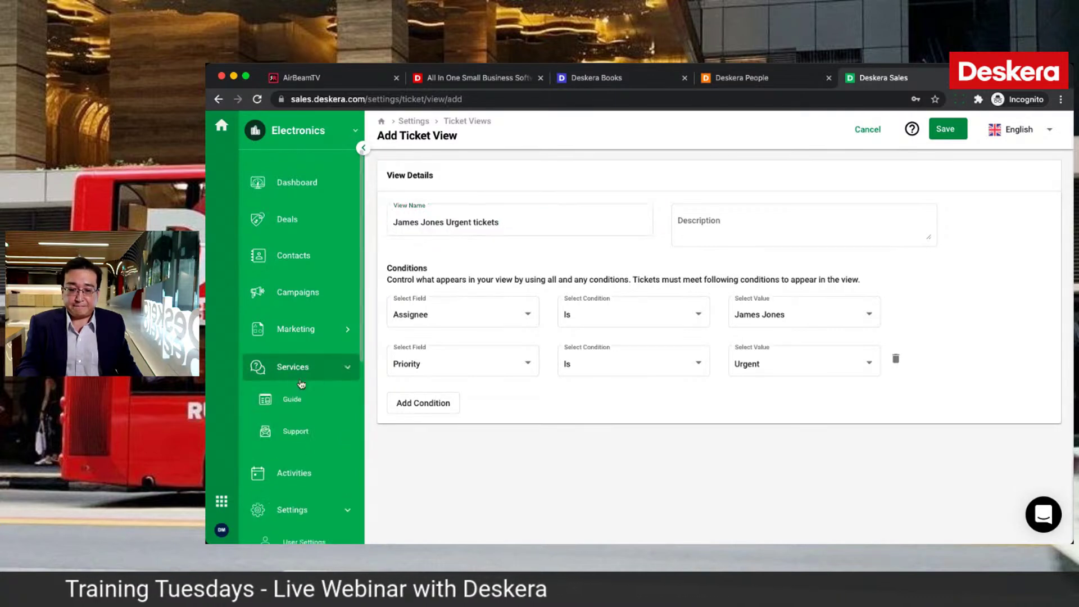
pyautogui.click(291, 185)
# Step: Open the activities list, then close the Deskera Sales tab with Cmd+W
pyautogui.click(288, 413)
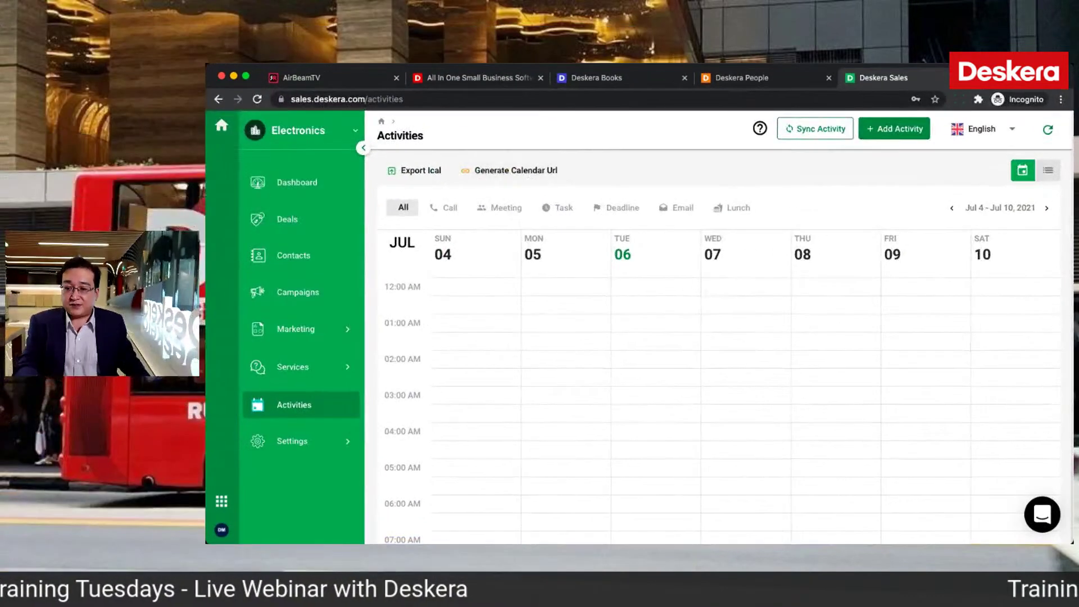
pyautogui.press('super+w')
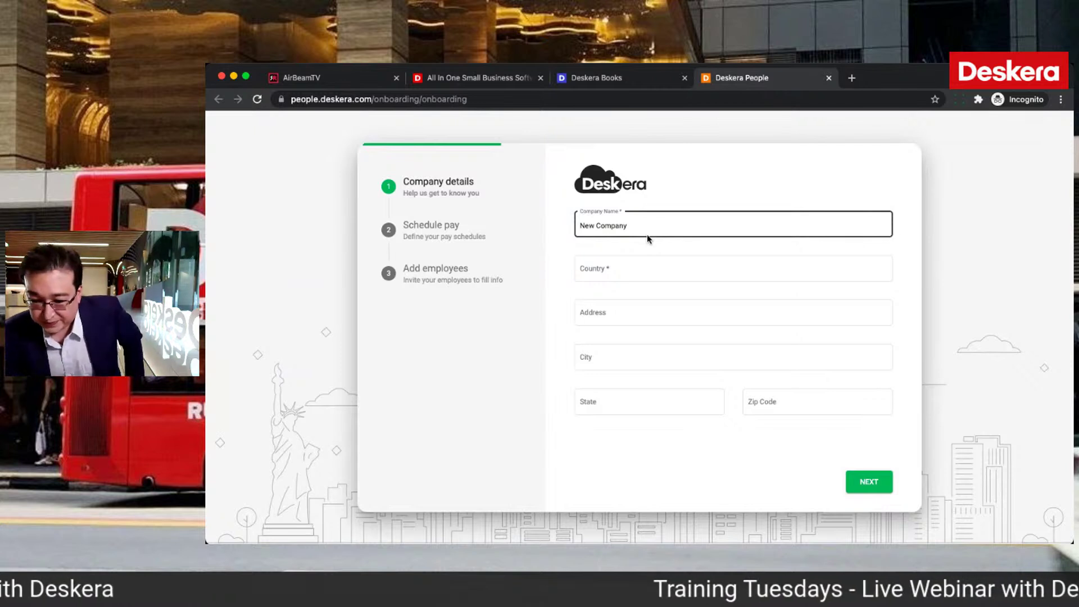
# Step: Set the company country to Singapore and enter the street address, city Singapore and zip code
pyautogui.click(623, 270)
pyautogui.write('Sing')
pyautogui.click(626, 299)
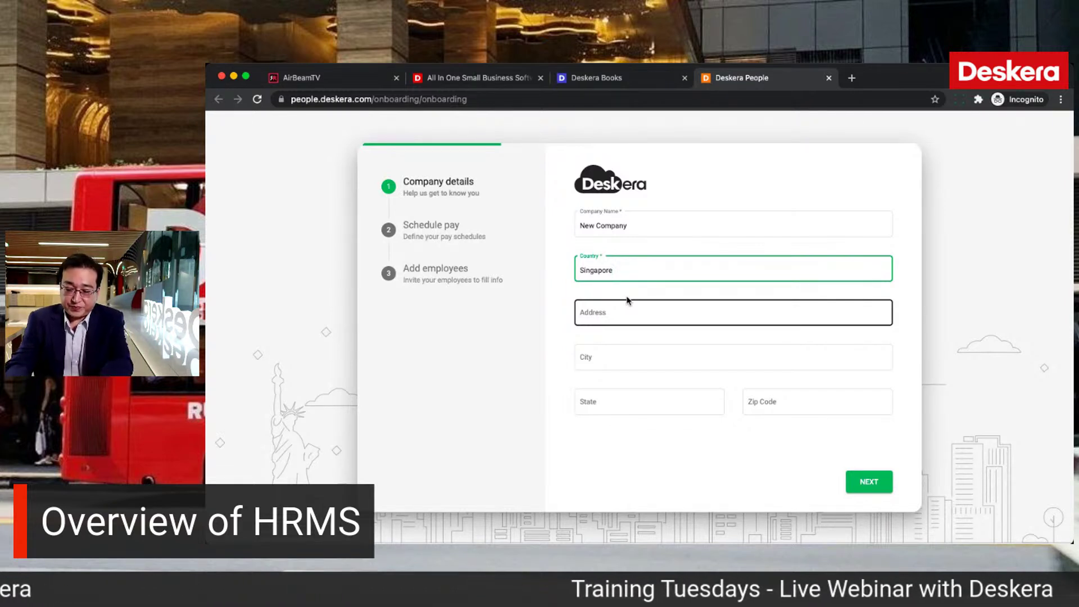
pyautogui.click(626, 306)
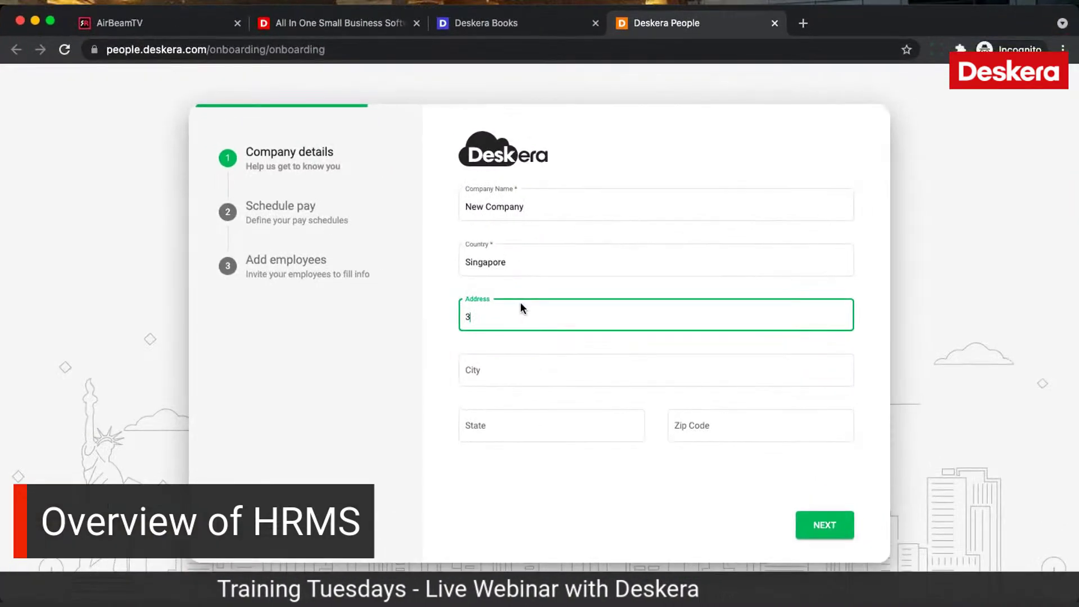
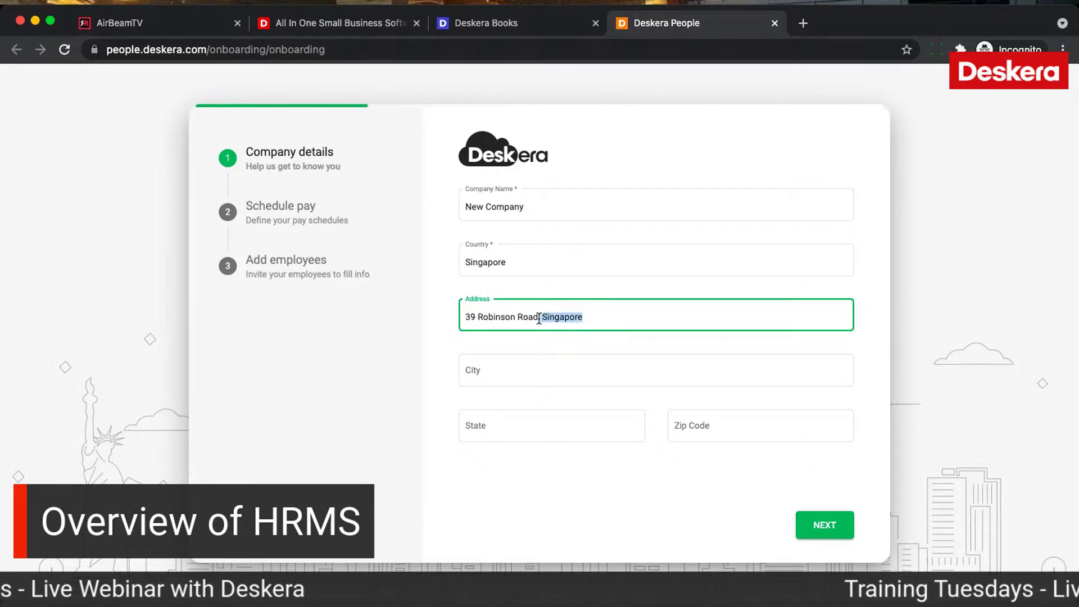
pyautogui.click(527, 366)
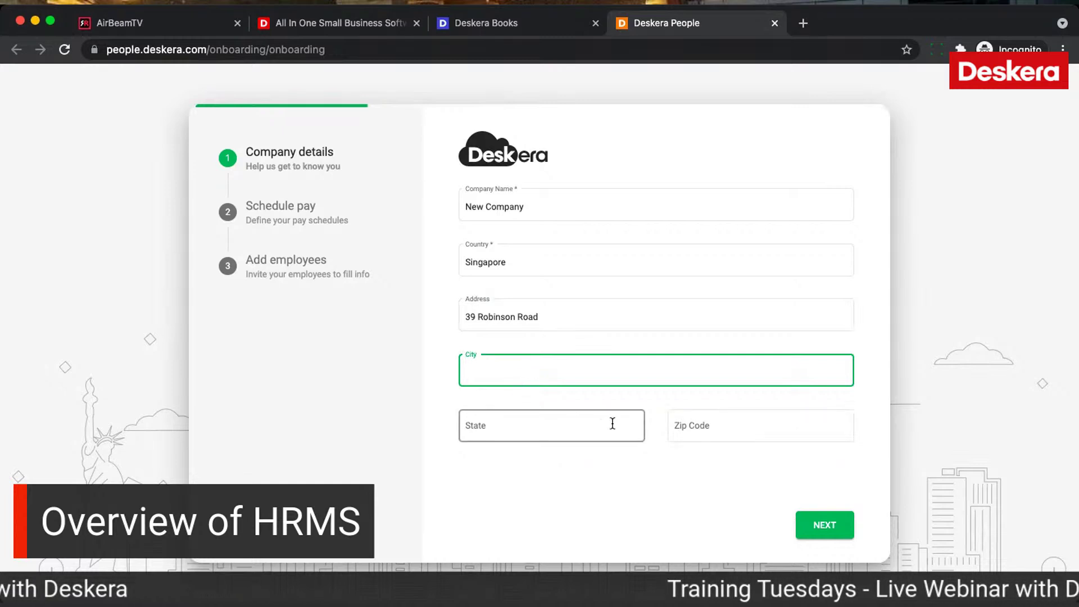
pyautogui.write('Singapore')
pyautogui.click(603, 425)
pyautogui.press('Tab')
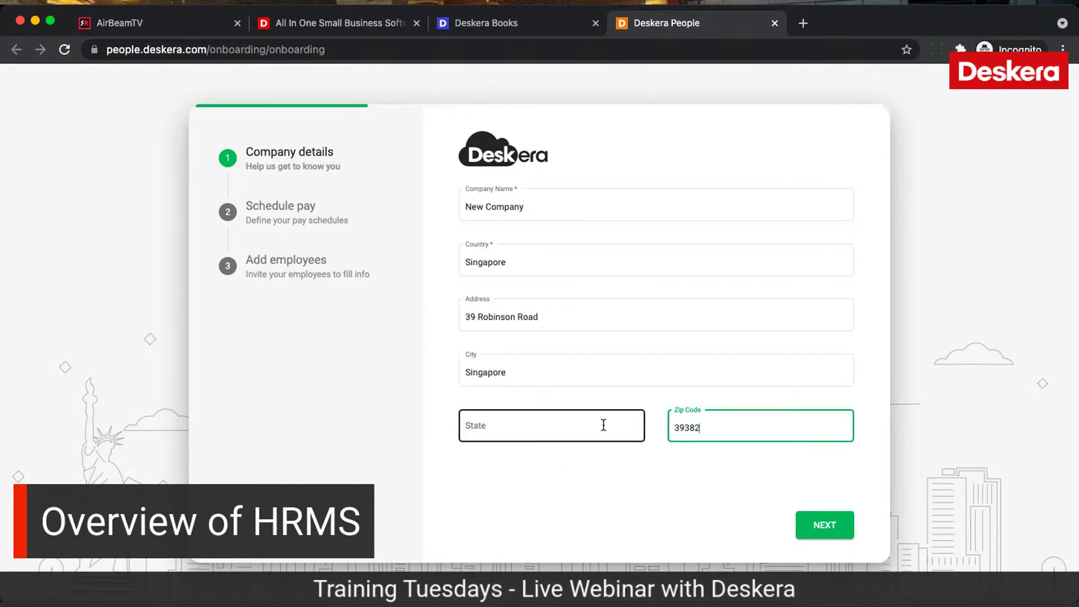
pyautogui.click(817, 528)
# Step: Create a pay schedule named Monthly and continue to adding employees
pyautogui.click(598, 202)
pyautogui.write('Monthly')
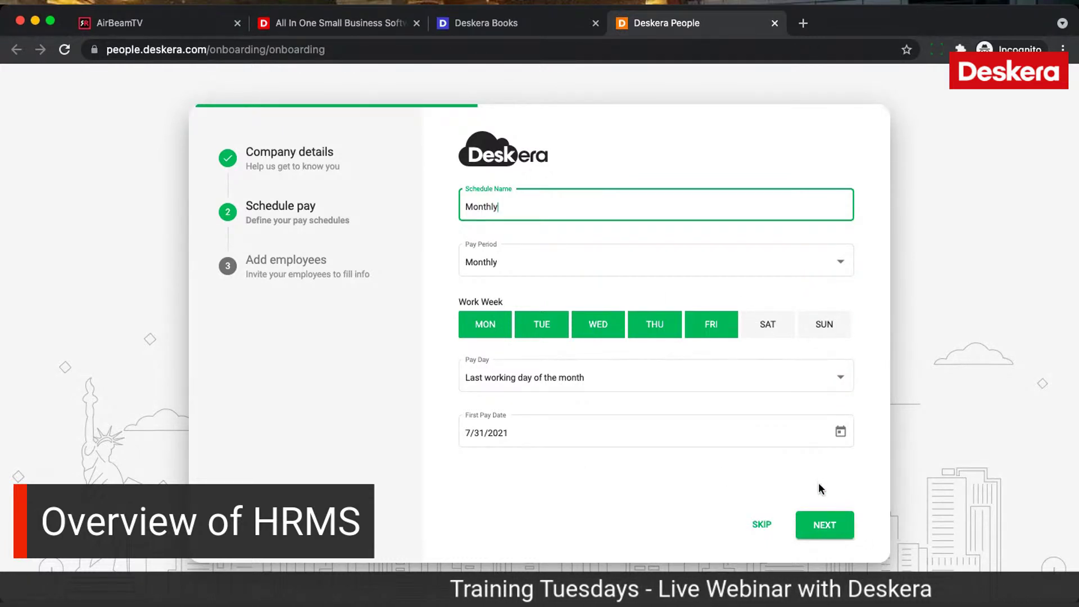
pyautogui.click(826, 522)
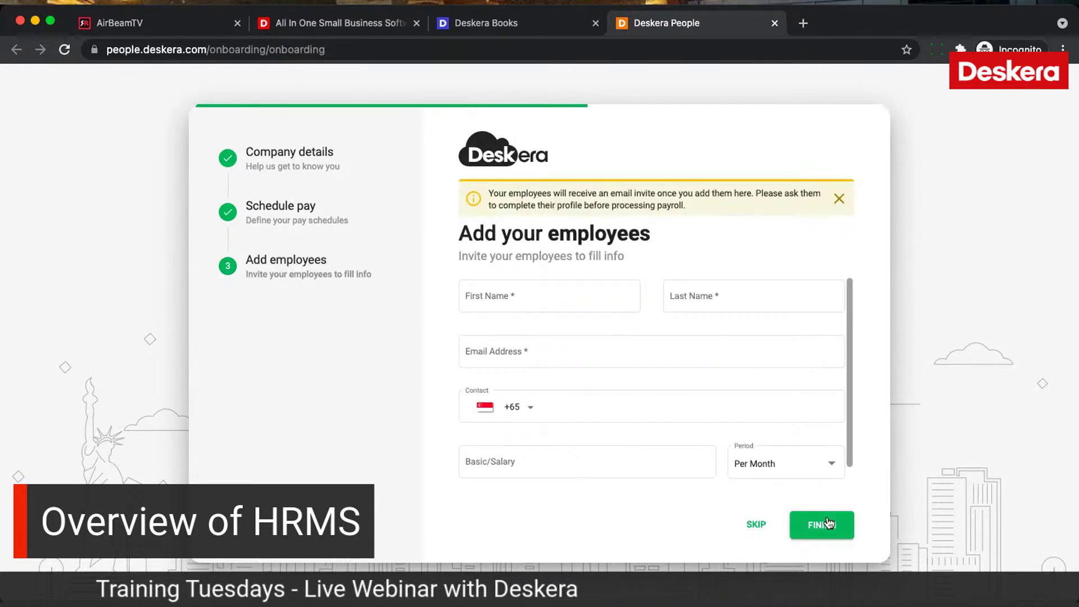
# Step: Enter the first employee's first name, last name and e-mail address
pyautogui.click(541, 296)
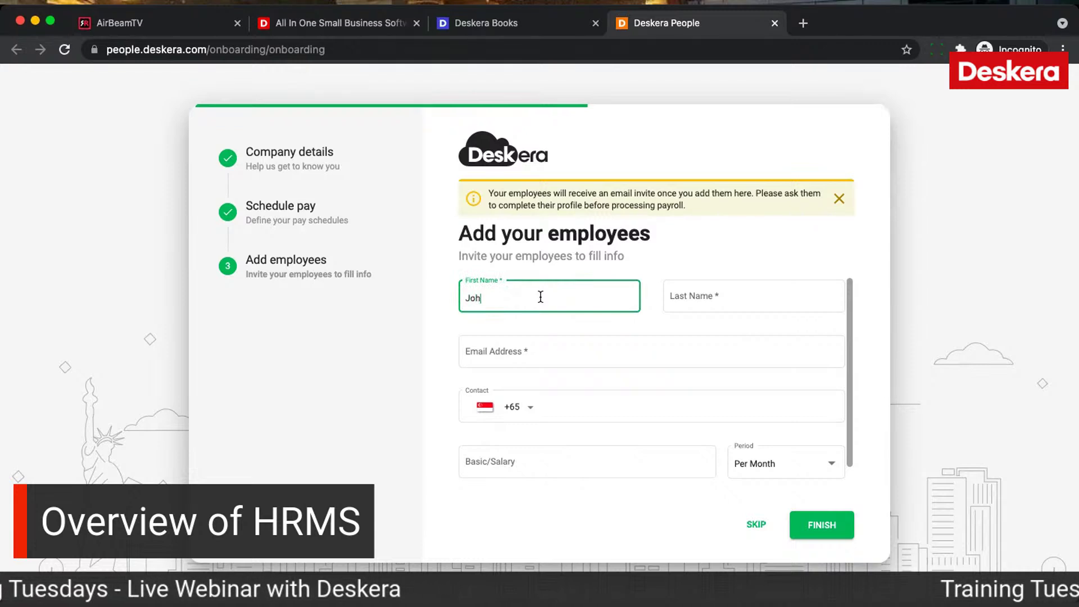
pyautogui.press('Tab')
pyautogui.write('Lee')
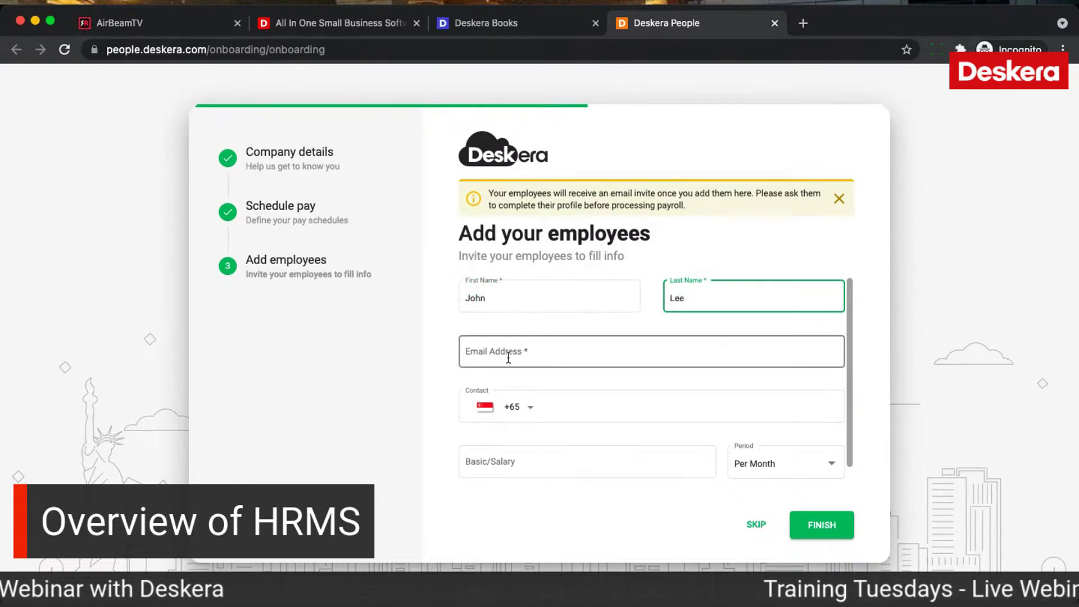
pyautogui.click(500, 356)
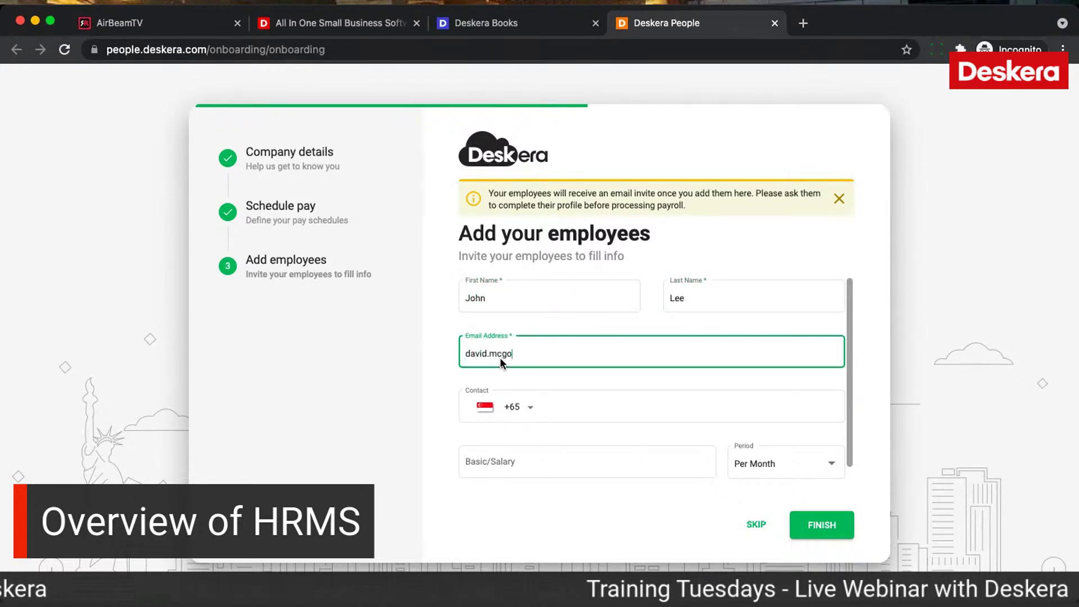
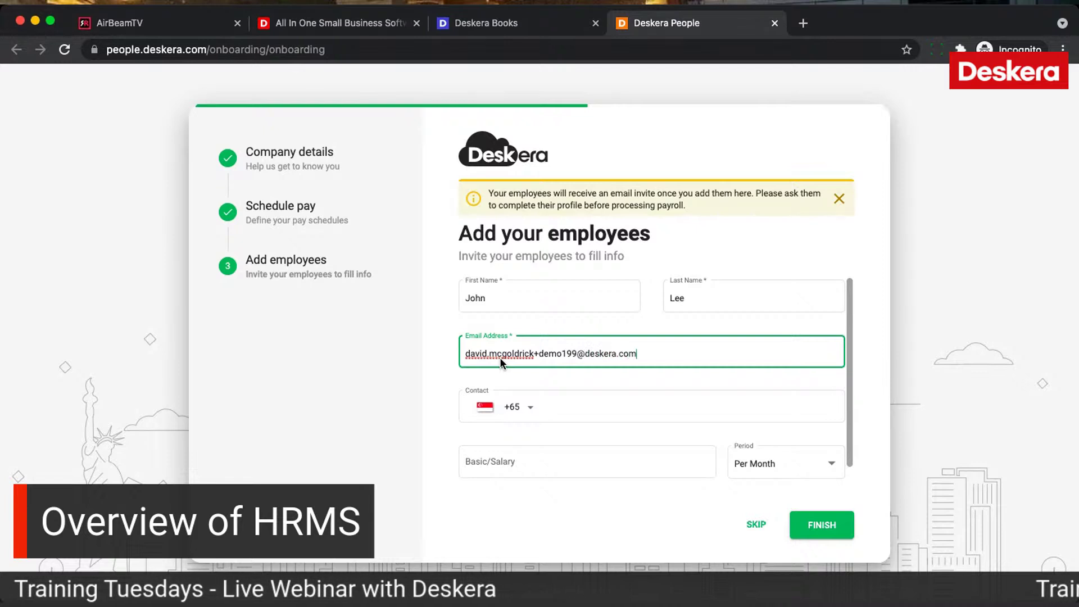
# Step: Set the basic salary to 1,000 Per Month and finish onboarding
pyautogui.click(563, 462)
pyautogui.write('10,000')
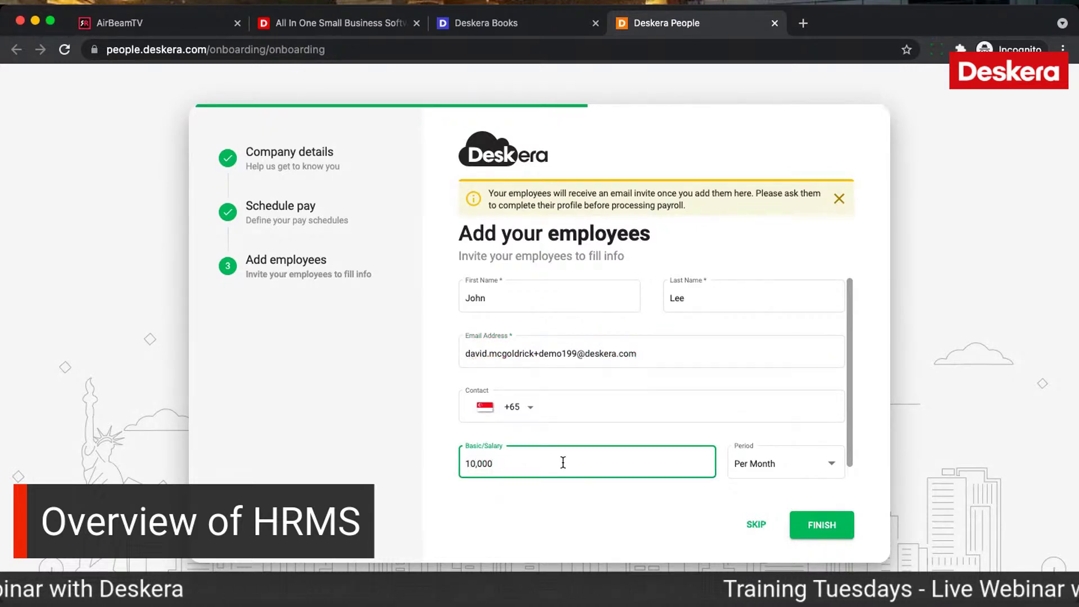
pyautogui.click(754, 450)
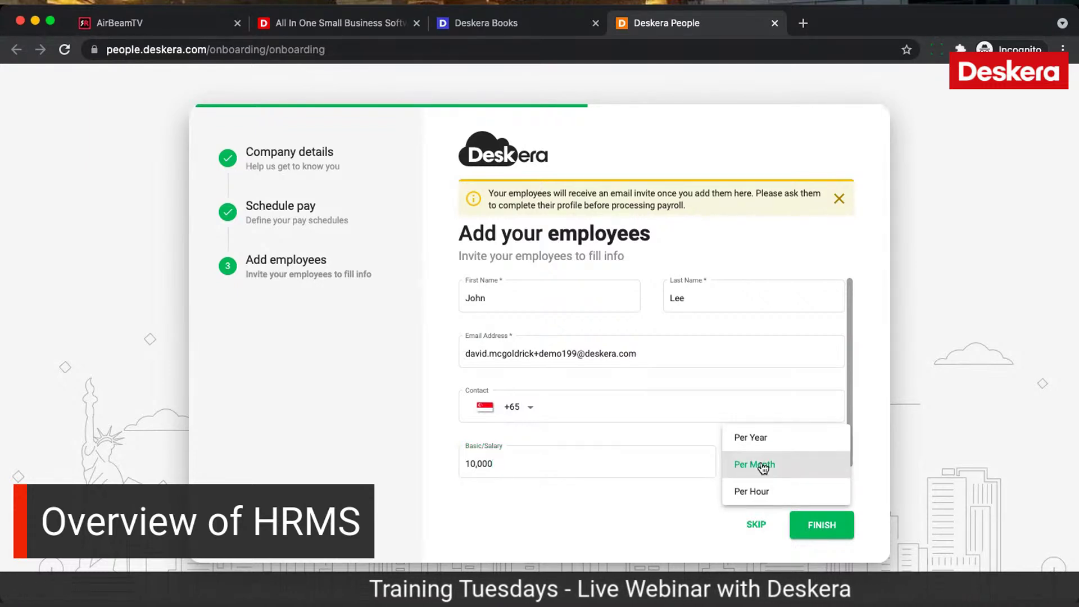
pyautogui.click(762, 466)
pyautogui.click(571, 463)
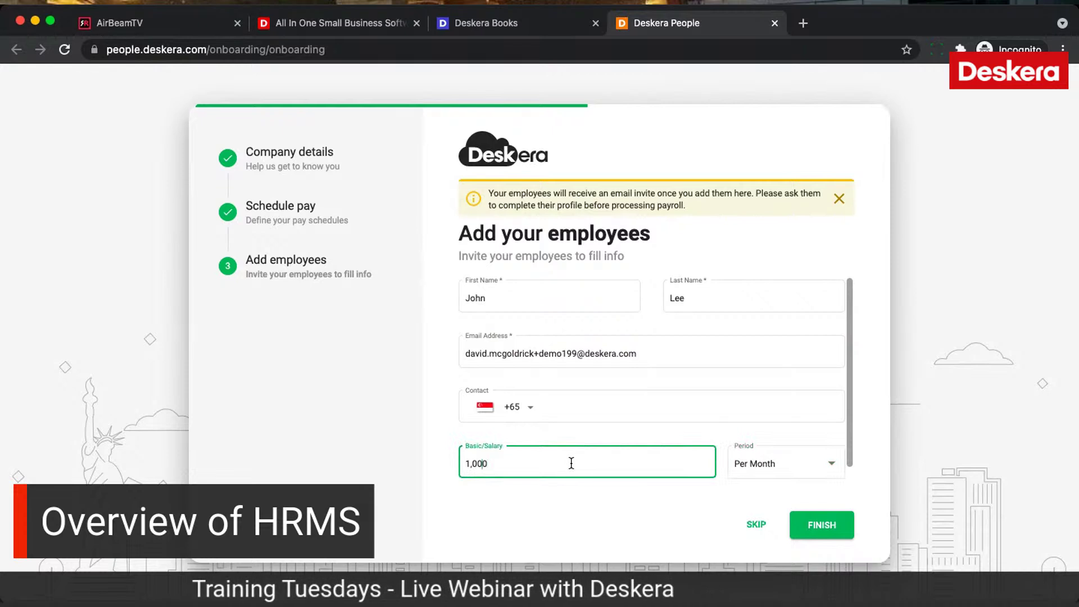
pyautogui.click(814, 519)
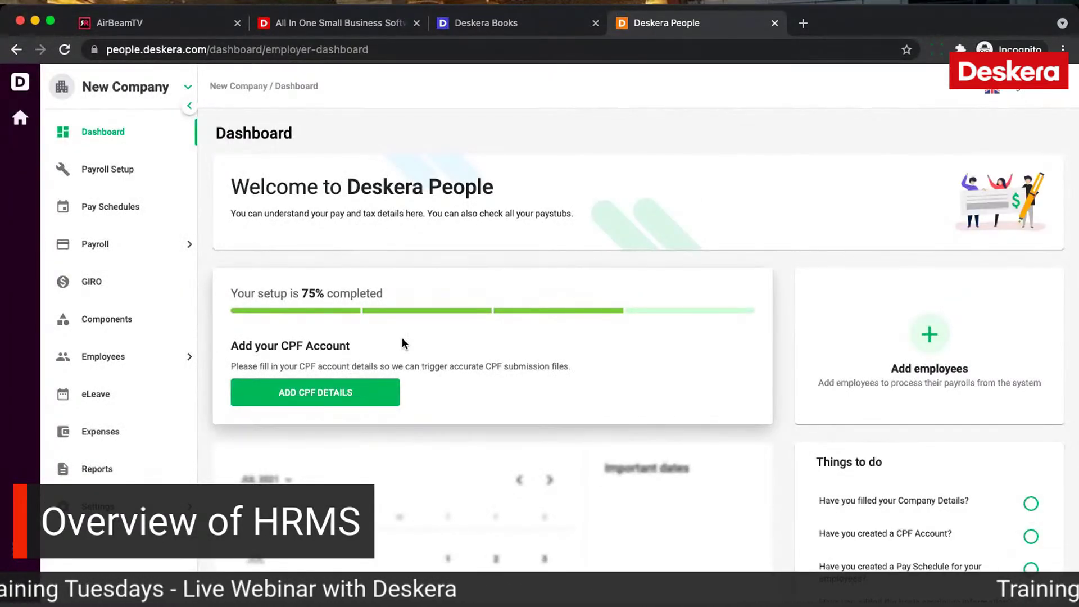
# Step: Scroll the New Company dashboard and open the sidebar's company list
pyautogui.scroll(-3, 474, 392)
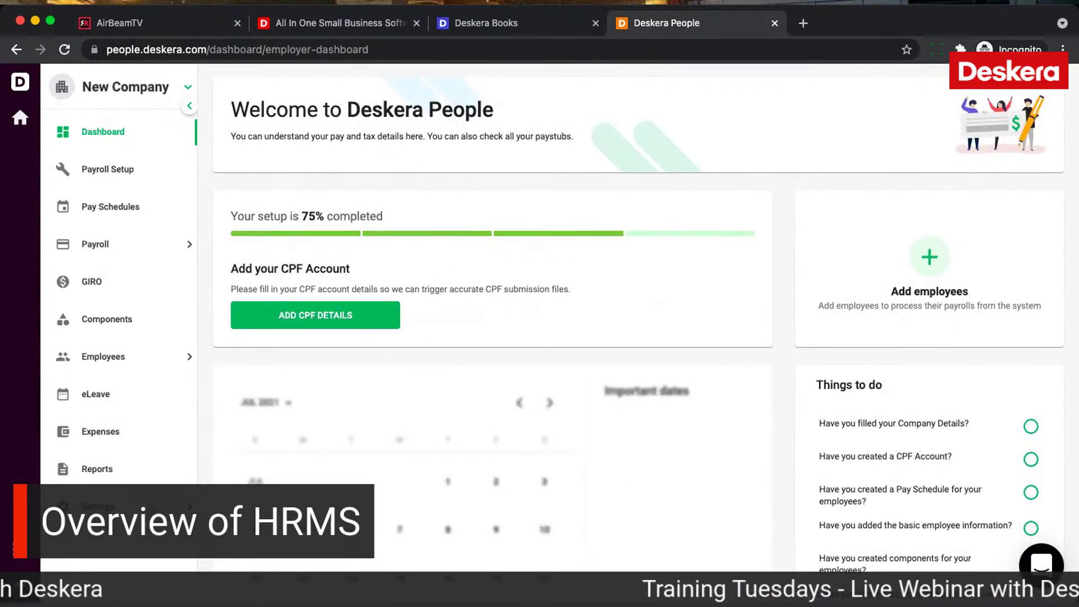
pyautogui.click(189, 89)
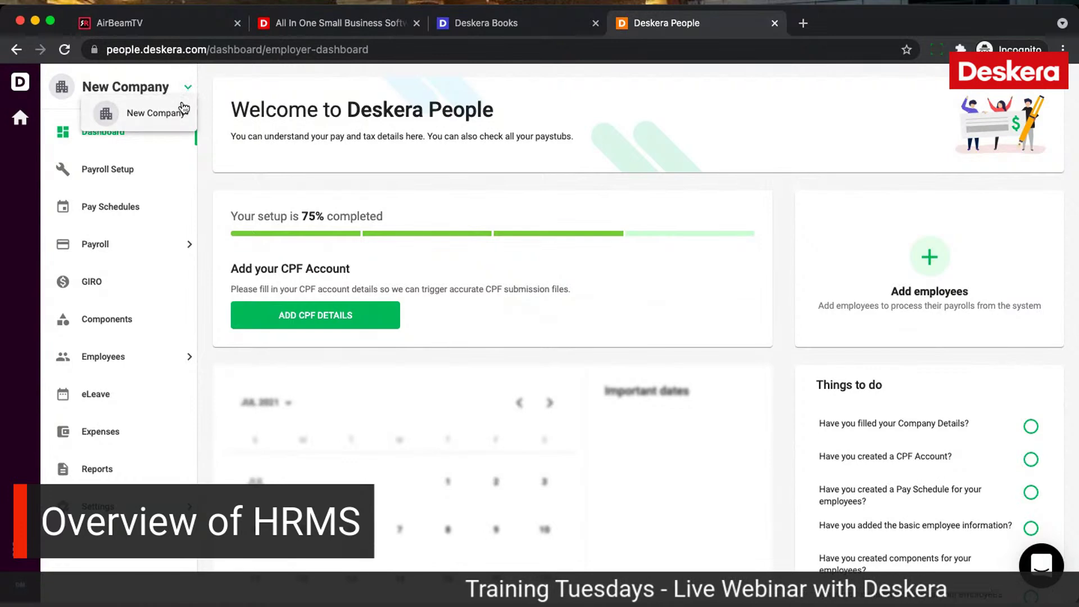
pyautogui.click(182, 89)
pyautogui.click(181, 90)
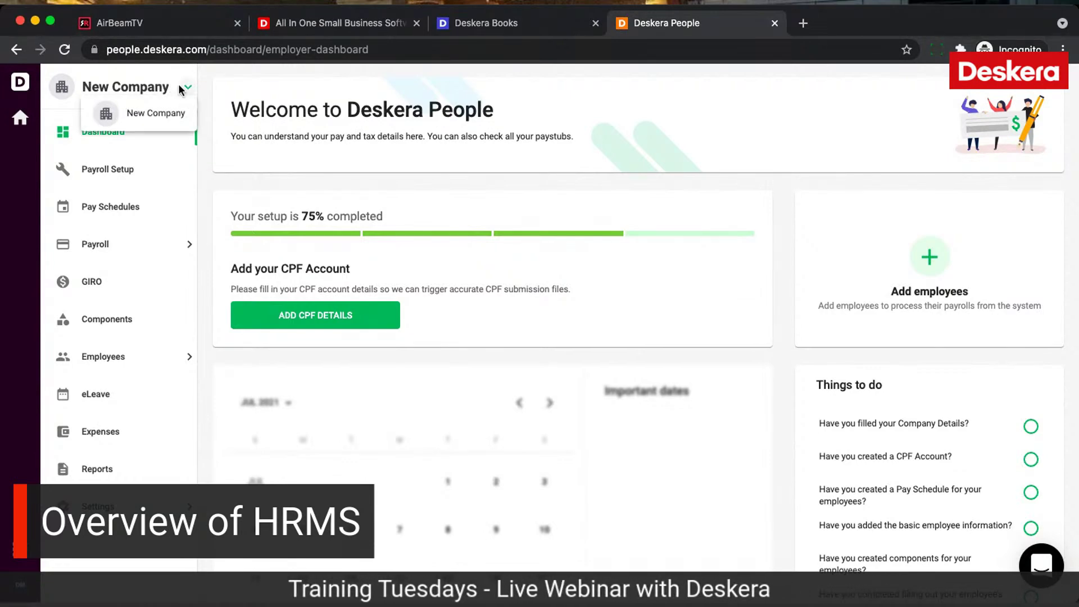
# Step: In Deskera Books, switch to the Electronics company and launch Deskera People for it
pyautogui.click(555, 25)
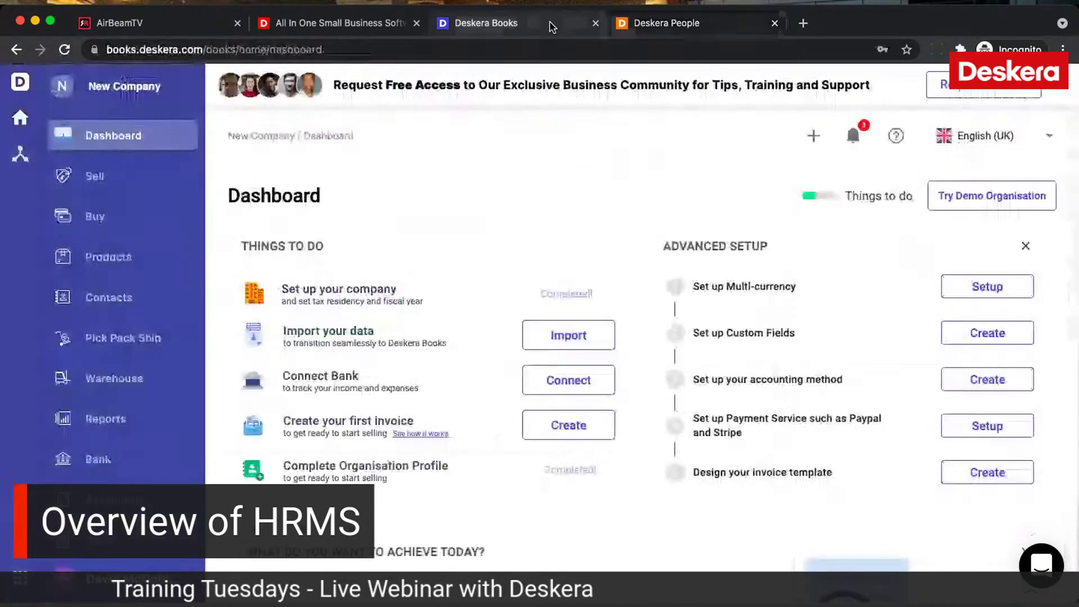
pyautogui.click(186, 88)
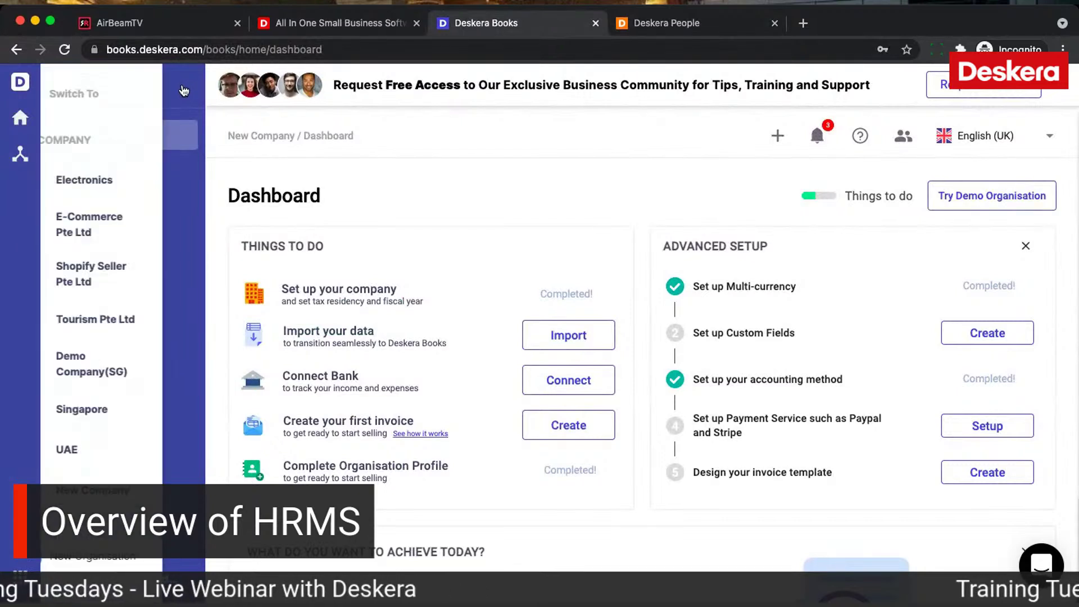
pyautogui.click(108, 185)
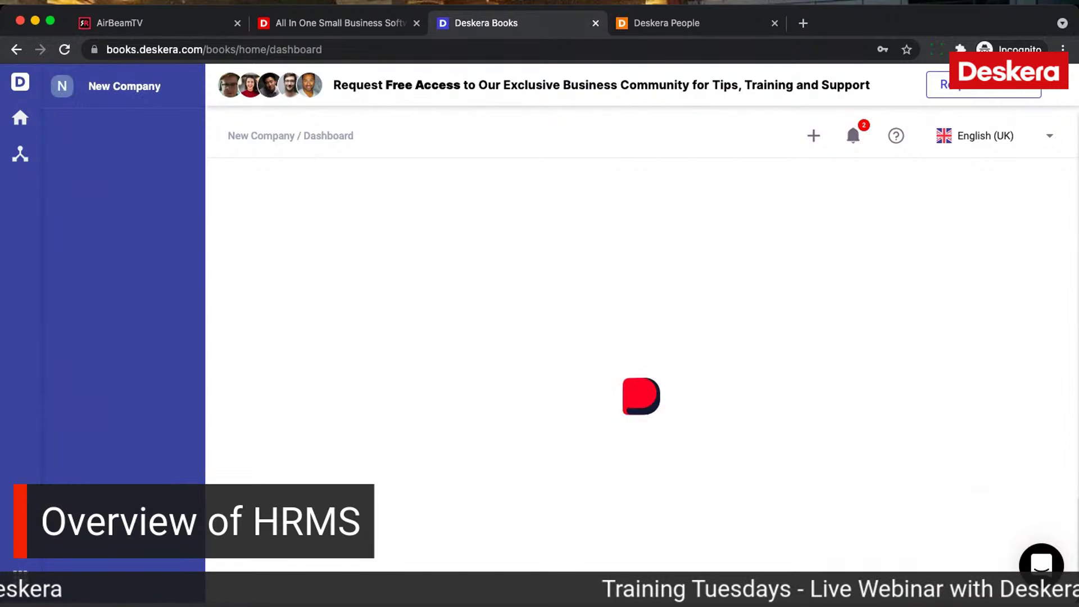
pyautogui.click(21, 574)
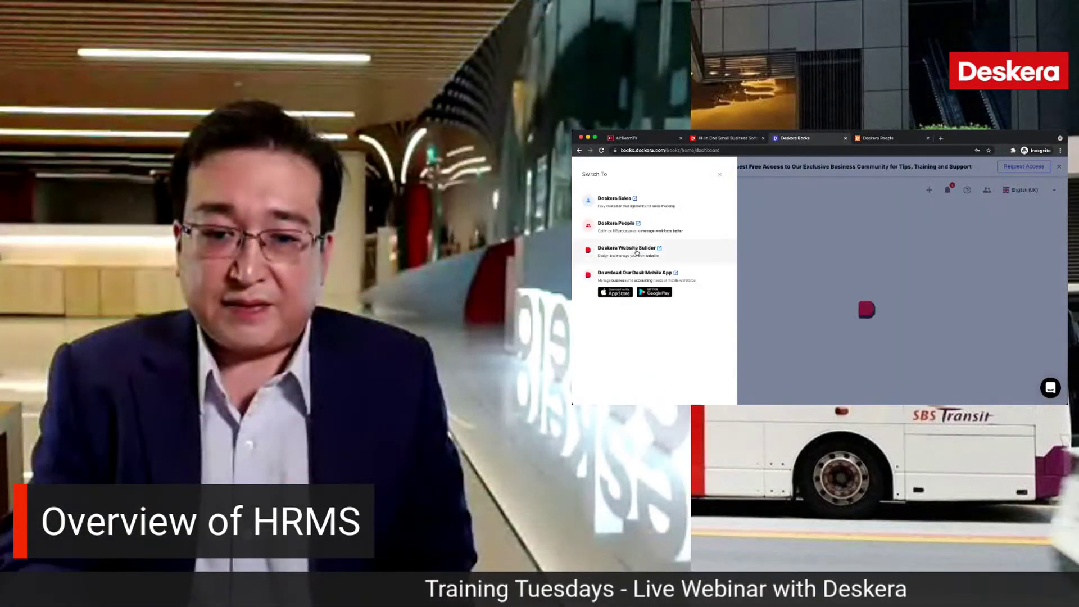
pyautogui.click(617, 223)
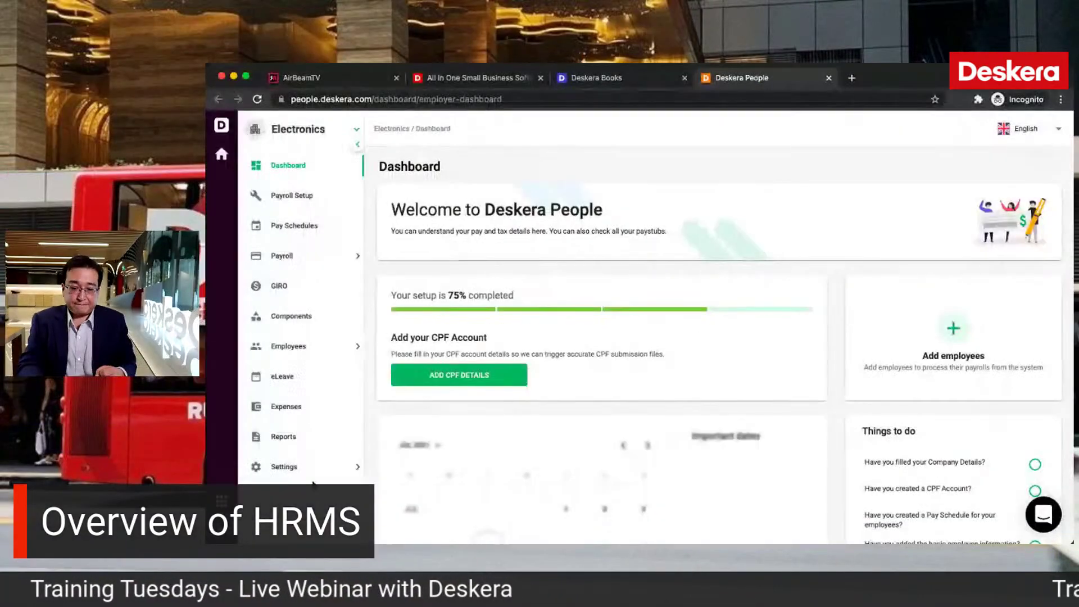
# Step: Open the employee list and start editing the newest employee
pyautogui.scroll(-1, 641, 350)
pyautogui.scroll(1, 610, 337)
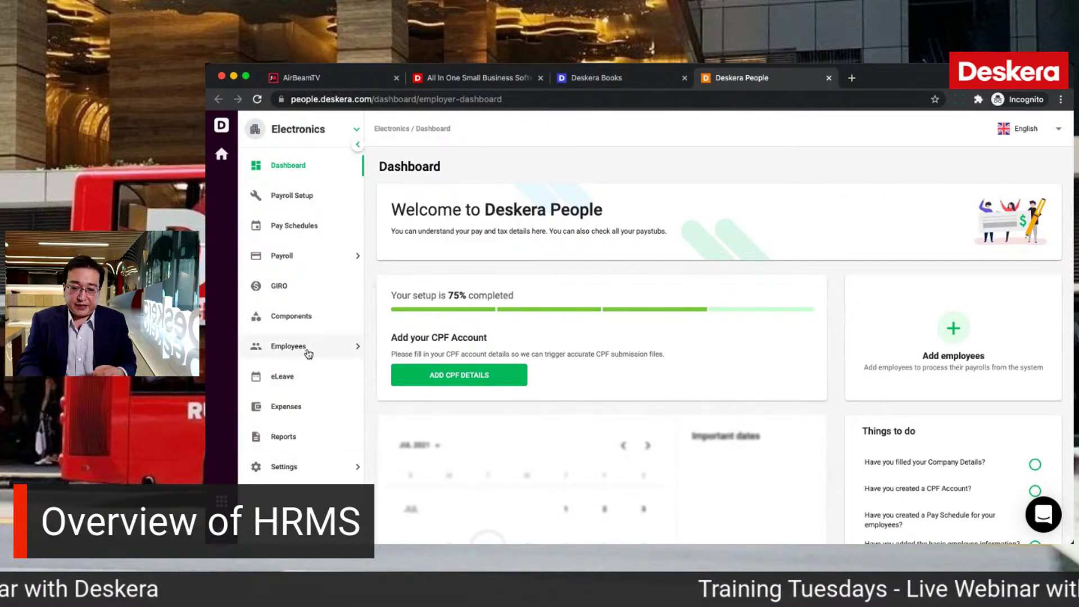
pyautogui.click(330, 353)
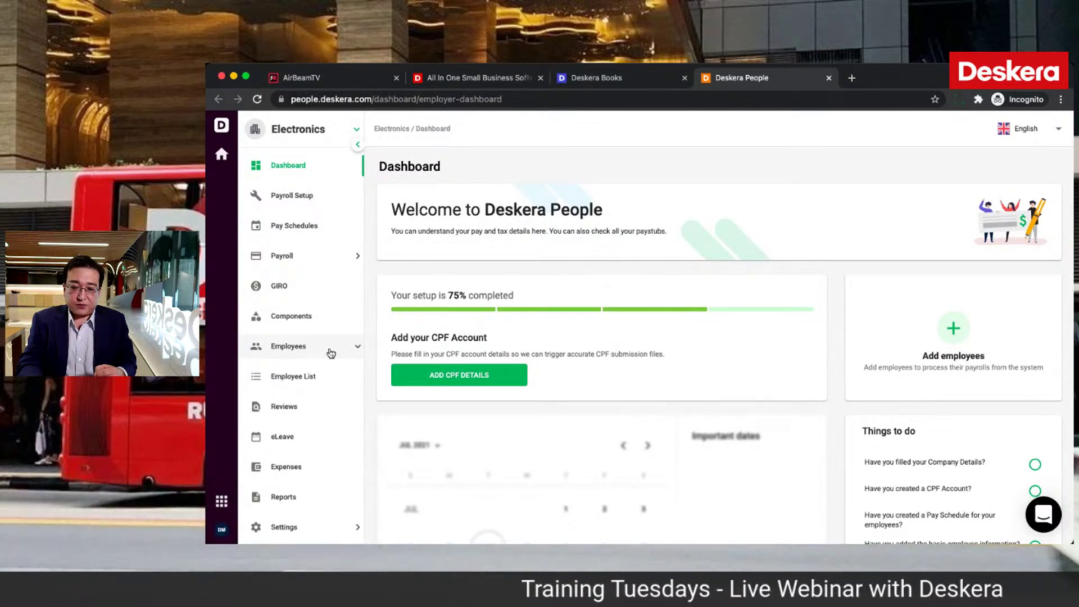
pyautogui.click(328, 379)
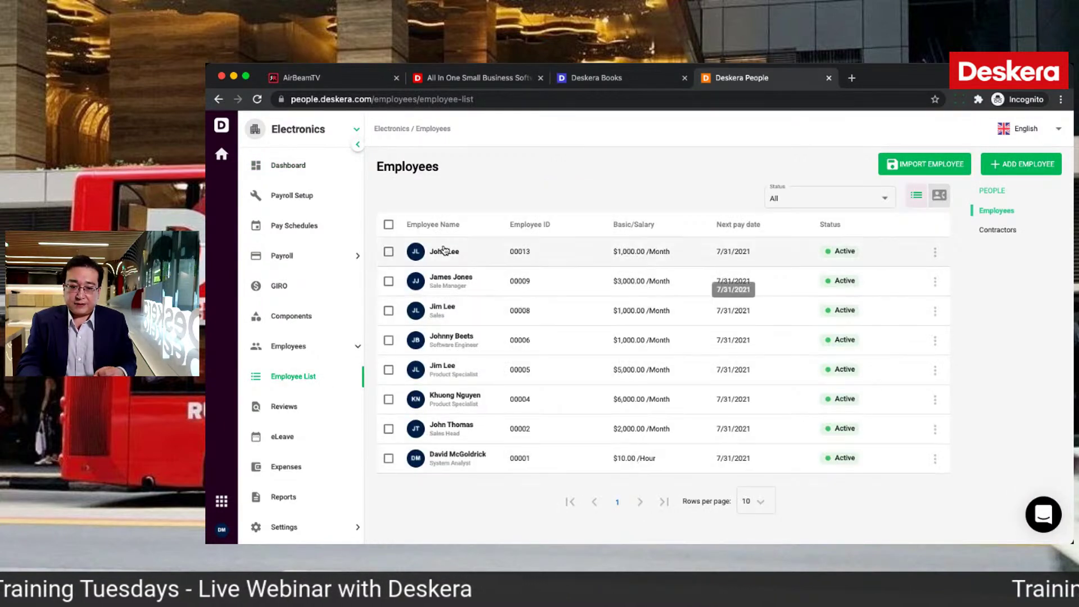
pyautogui.click(933, 252)
pyautogui.click(954, 284)
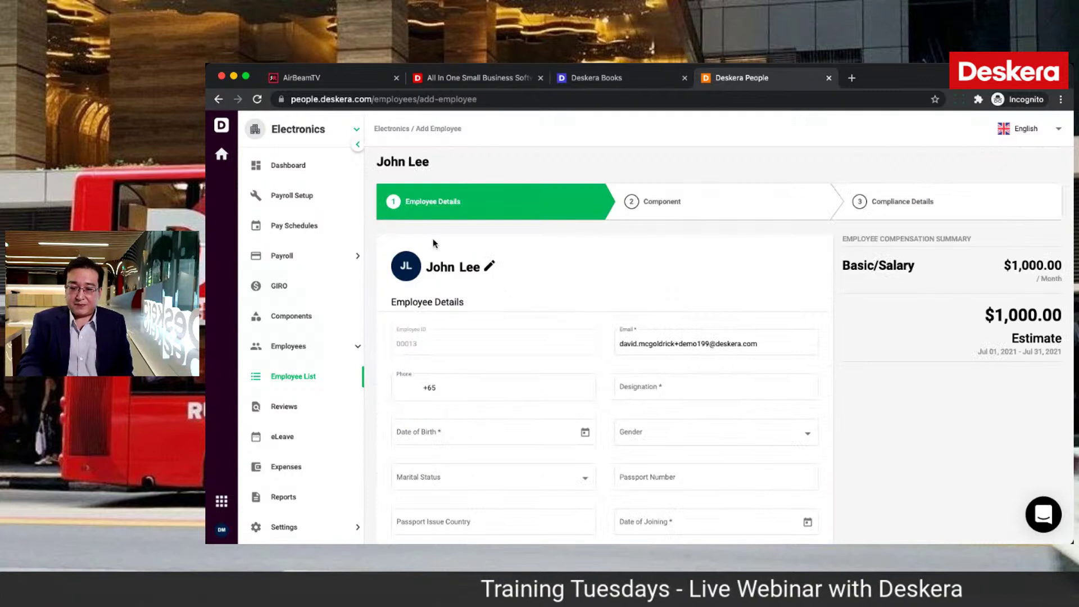
# Step: Set birth date 2/2/1993, designation 'Sales Head' and joining date 7/1/2021
pyautogui.scroll(-3, 505, 337)
pyautogui.click(488, 286)
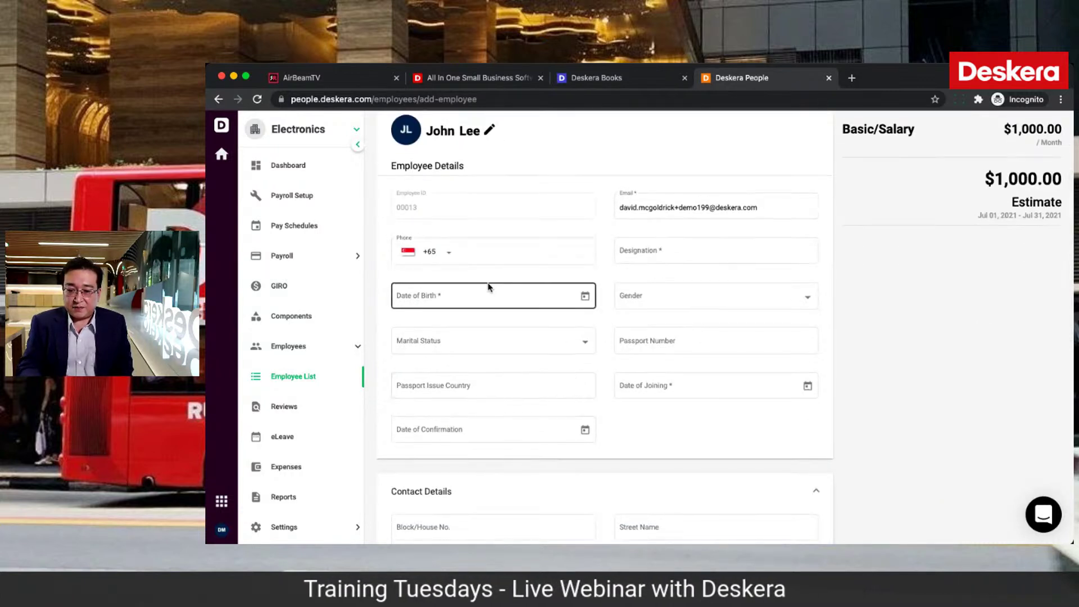
pyautogui.click(585, 296)
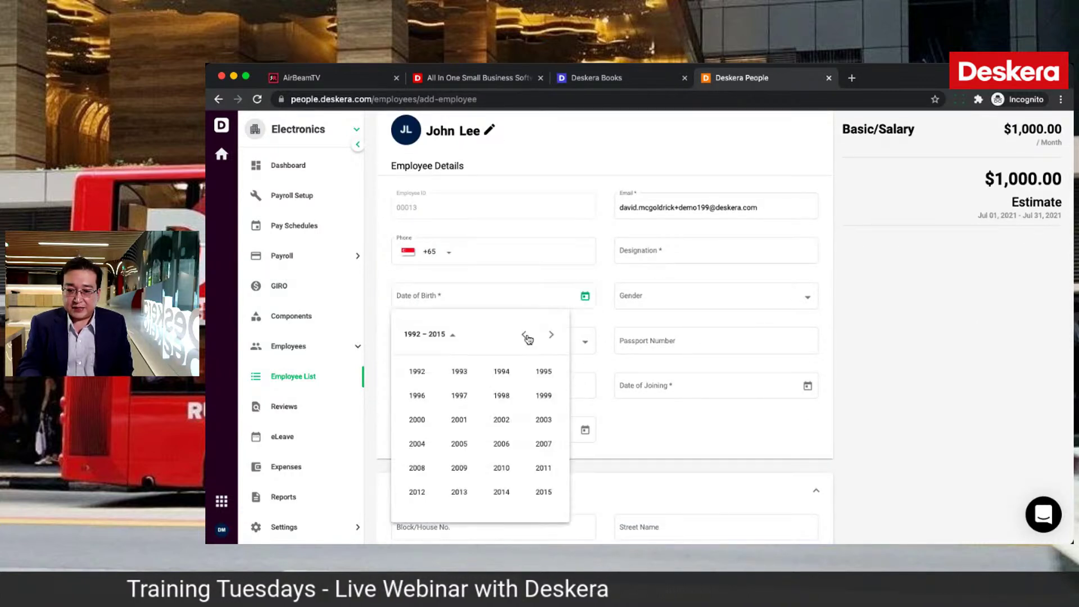
pyautogui.click(459, 372)
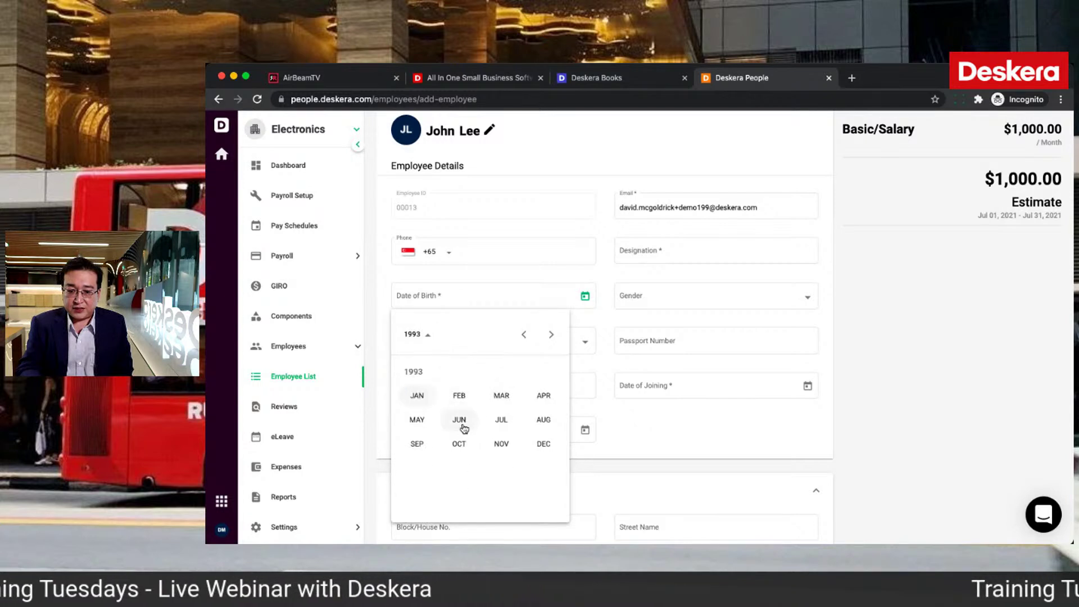
pyautogui.click(459, 395)
pyautogui.click(457, 412)
pyautogui.click(678, 260)
pyautogui.write('Sales ')
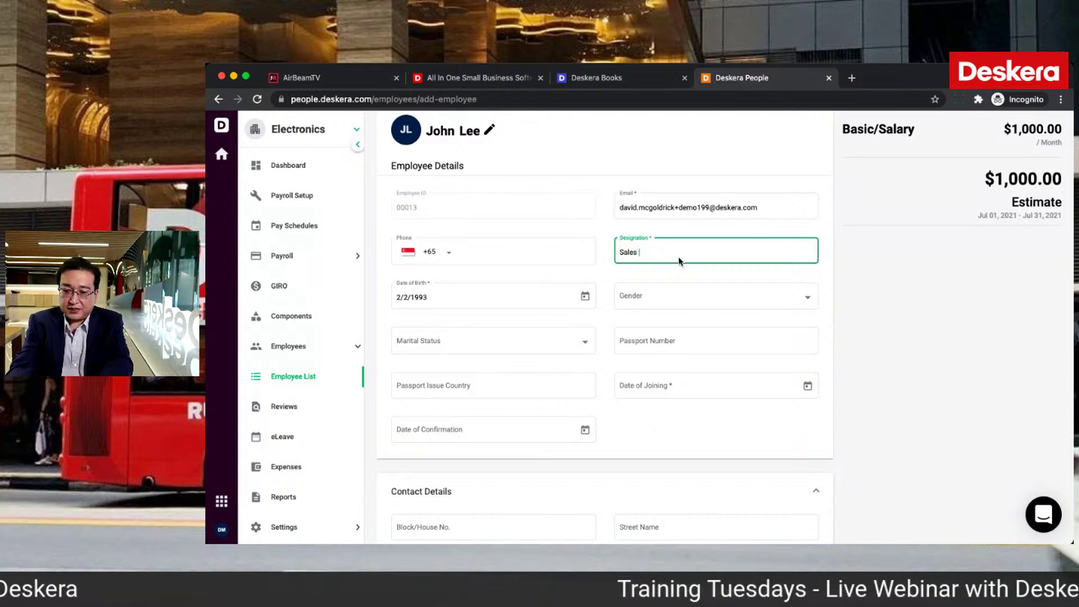
pyautogui.write('Head')
pyautogui.click(808, 387)
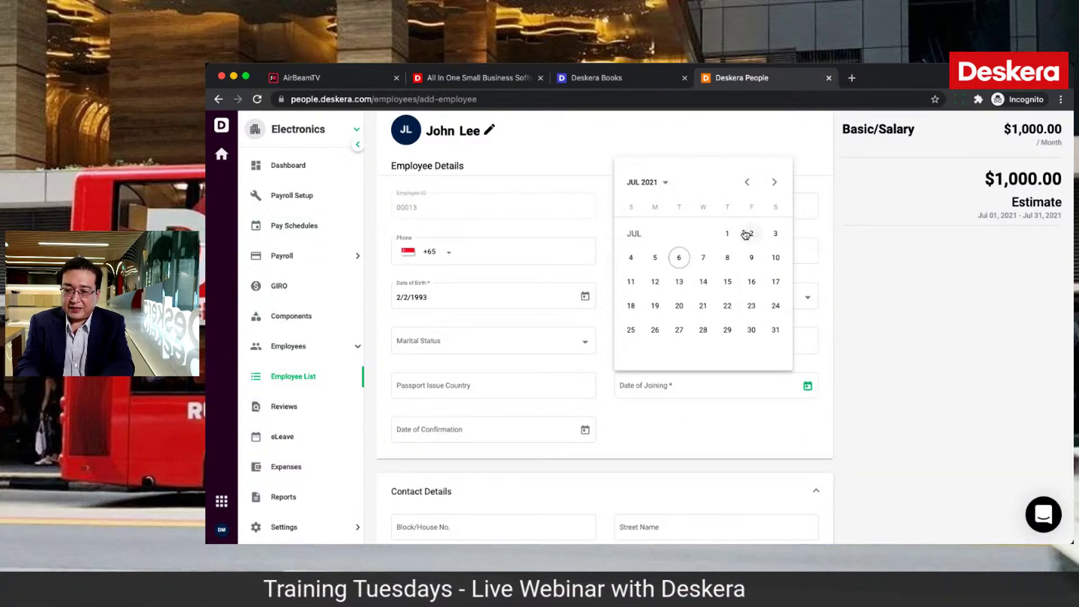
pyautogui.click(728, 234)
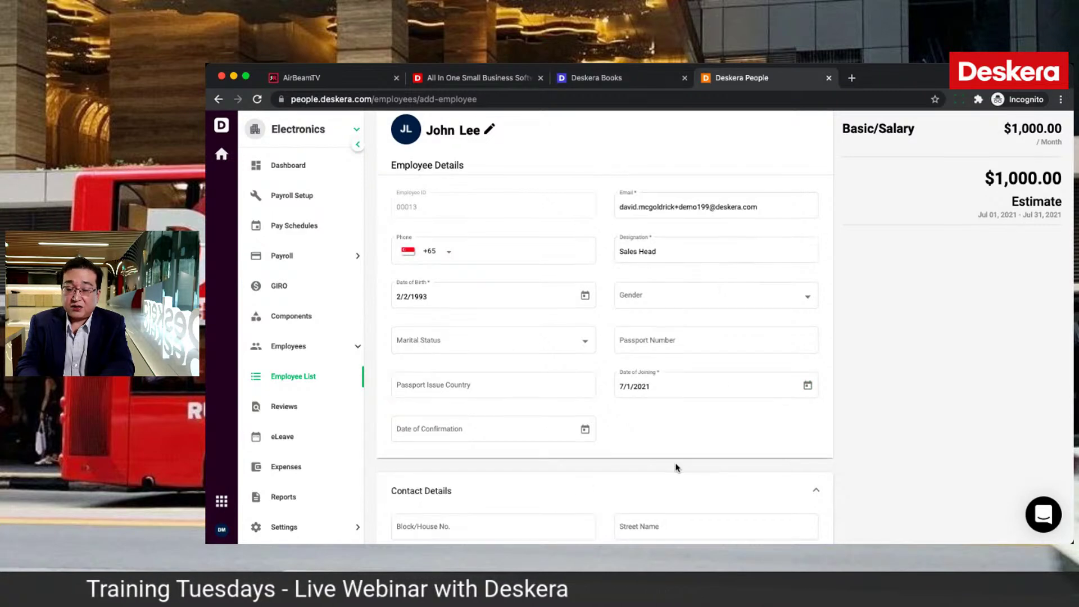
# Step: Set the employment type to Full-time
pyautogui.scroll(-1, 676, 466)
pyautogui.scroll(-3, 676, 467)
pyautogui.scroll(-5, 677, 467)
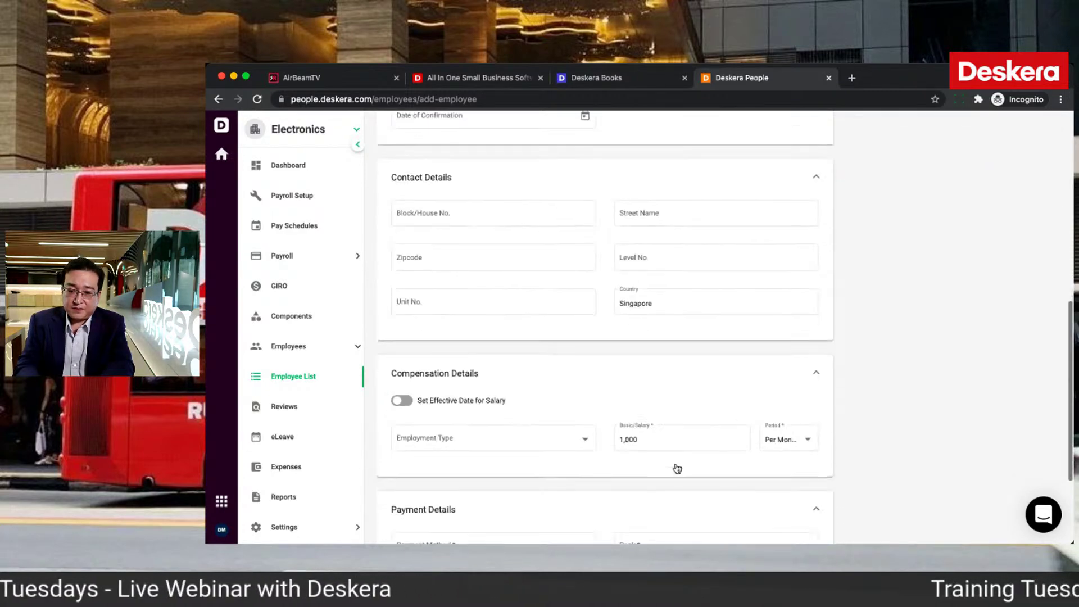
pyautogui.click(584, 319)
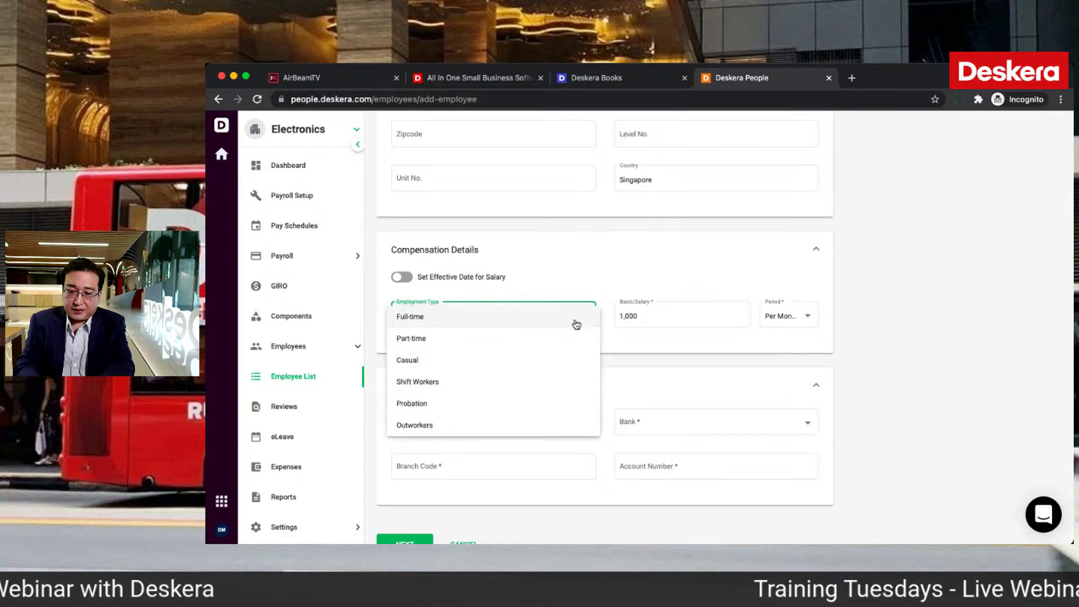
pyautogui.click(570, 318)
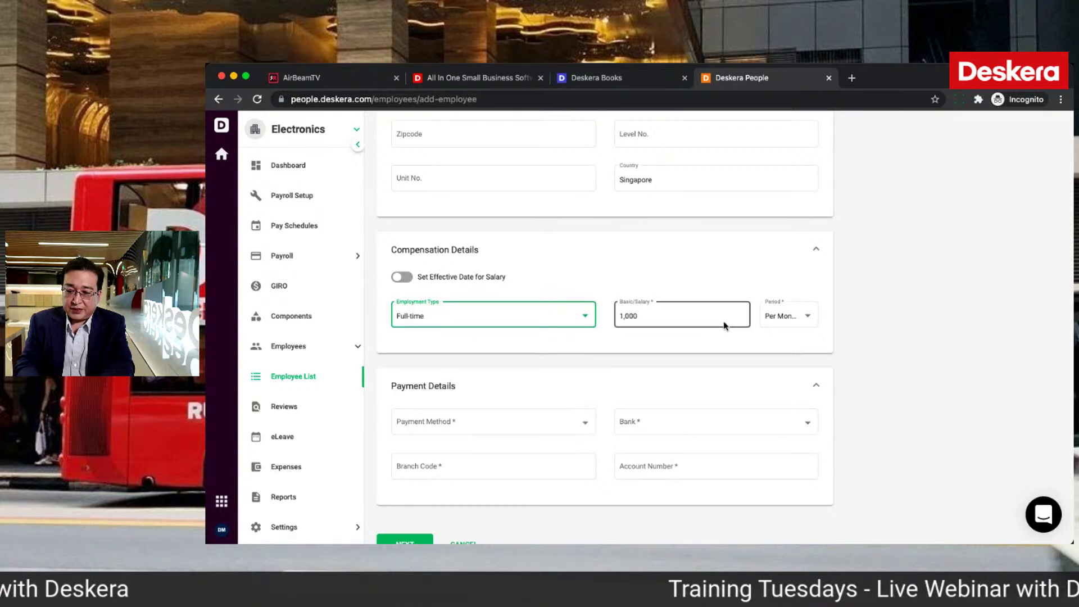
# Step: Set the payment method to Cash instead of HSBC Direct Deposit and save the details
pyautogui.click(581, 429)
pyautogui.click(545, 430)
pyautogui.click(673, 431)
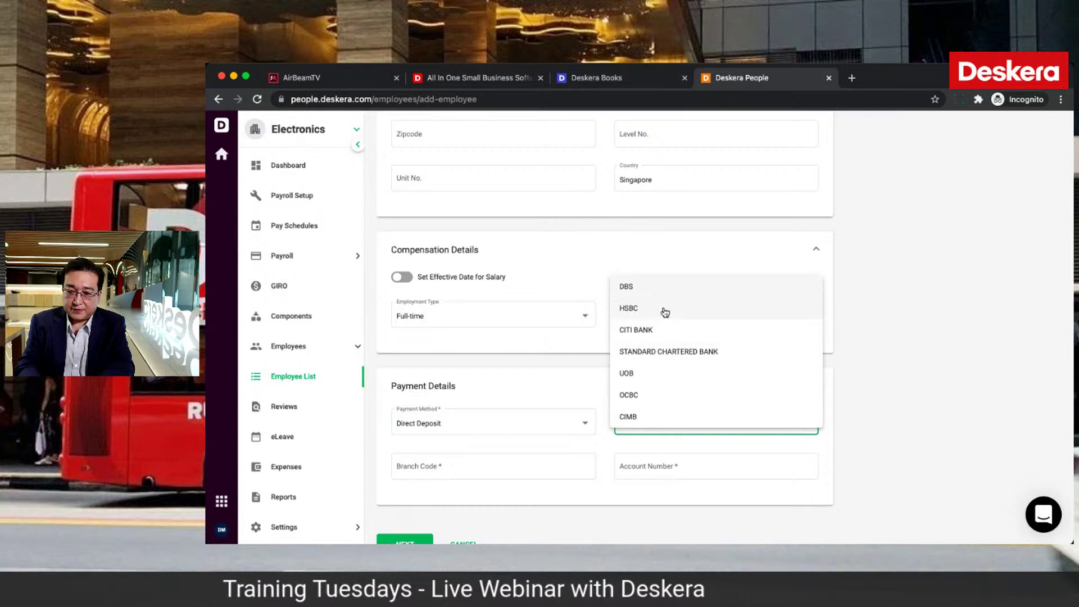
pyautogui.click(665, 311)
pyautogui.click(542, 474)
pyautogui.click(520, 432)
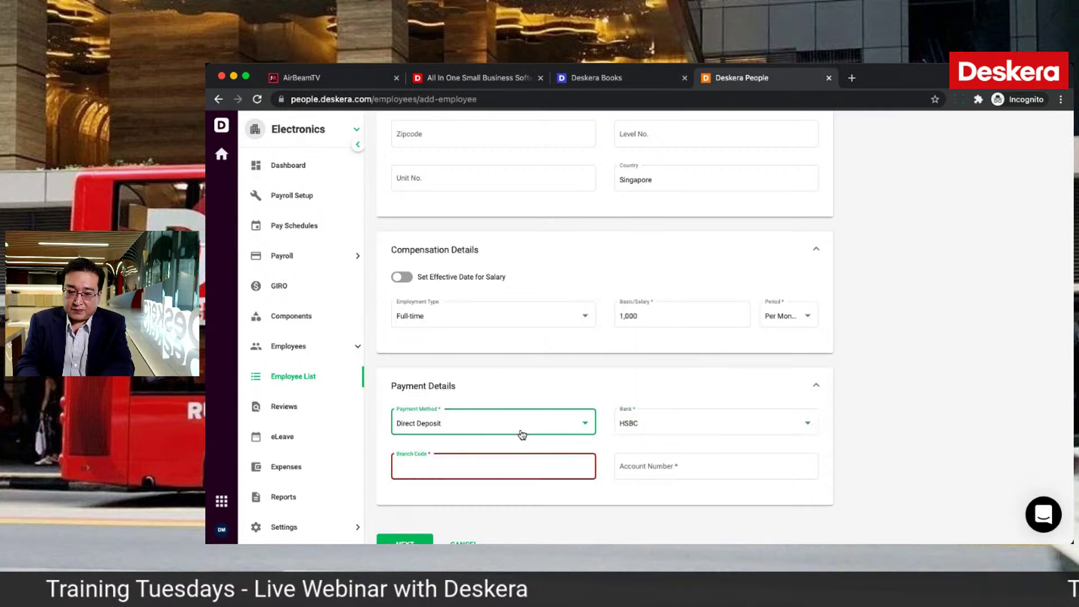
pyautogui.click(438, 448)
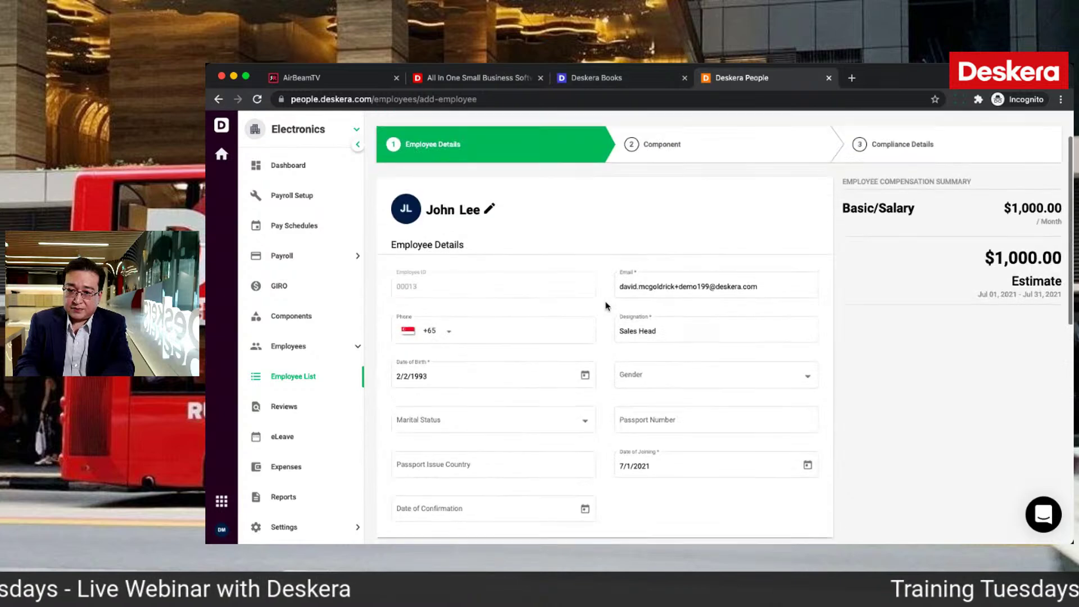
pyautogui.scroll(-10, 604, 306)
pyautogui.click(413, 521)
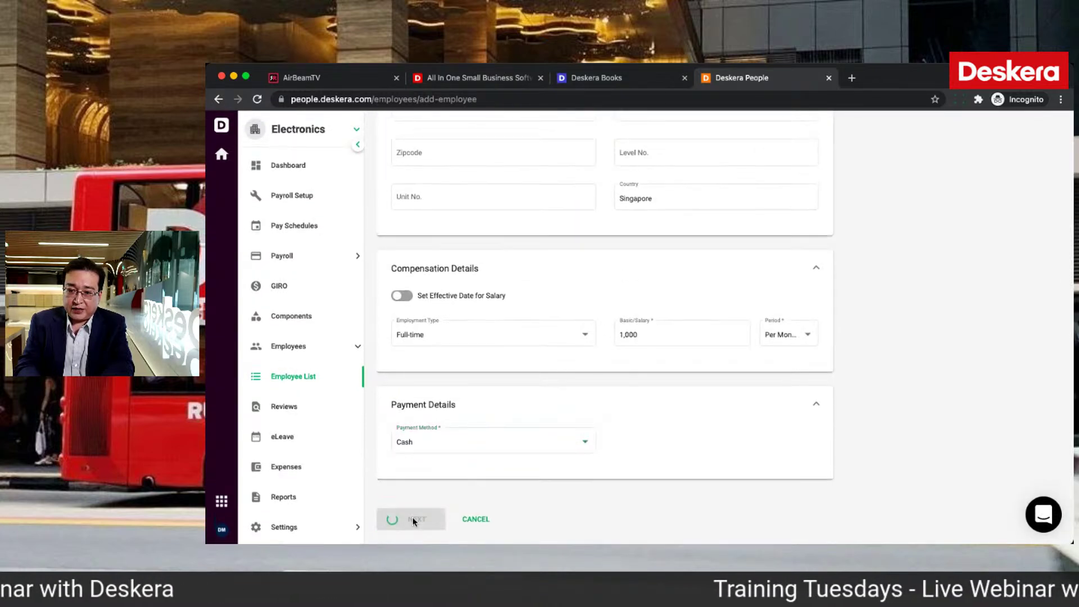
# Step: Move past the Component step to Compliance Details, then go to the Components list
pyautogui.click(413, 522)
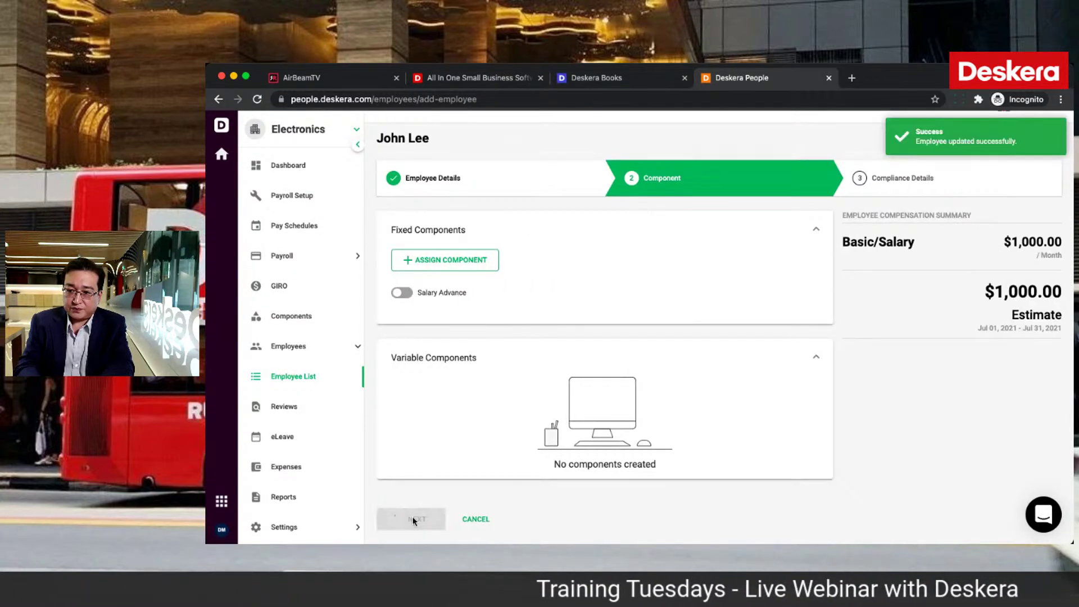
pyautogui.scroll(-2, 696, 405)
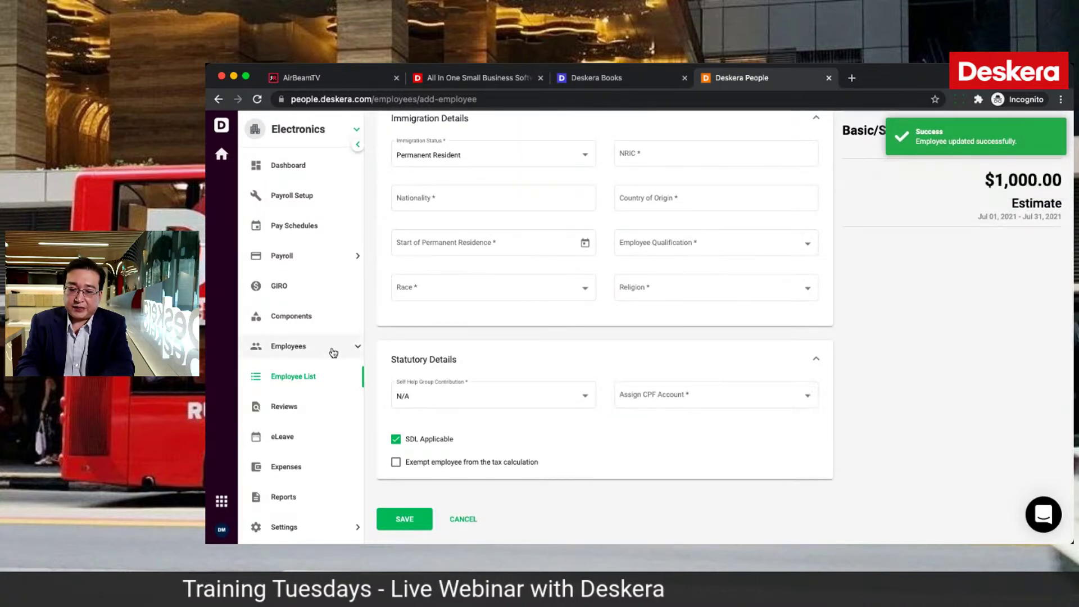
pyautogui.click(306, 321)
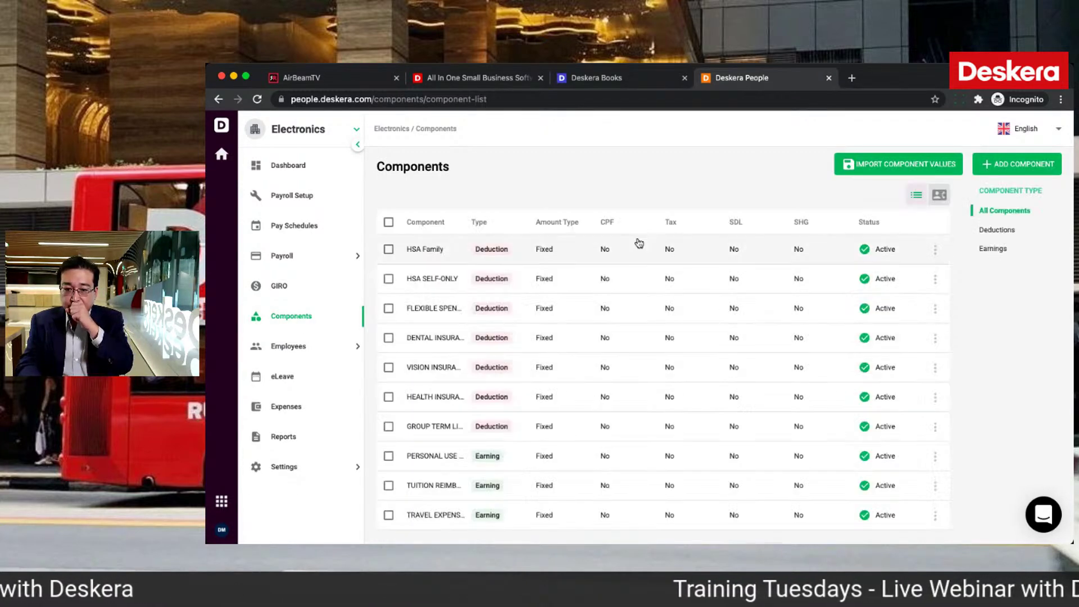
# Step: Open the new pay component form and browse its component type choices
pyautogui.scroll(-2, 682, 393)
pyautogui.scroll(2, 701, 395)
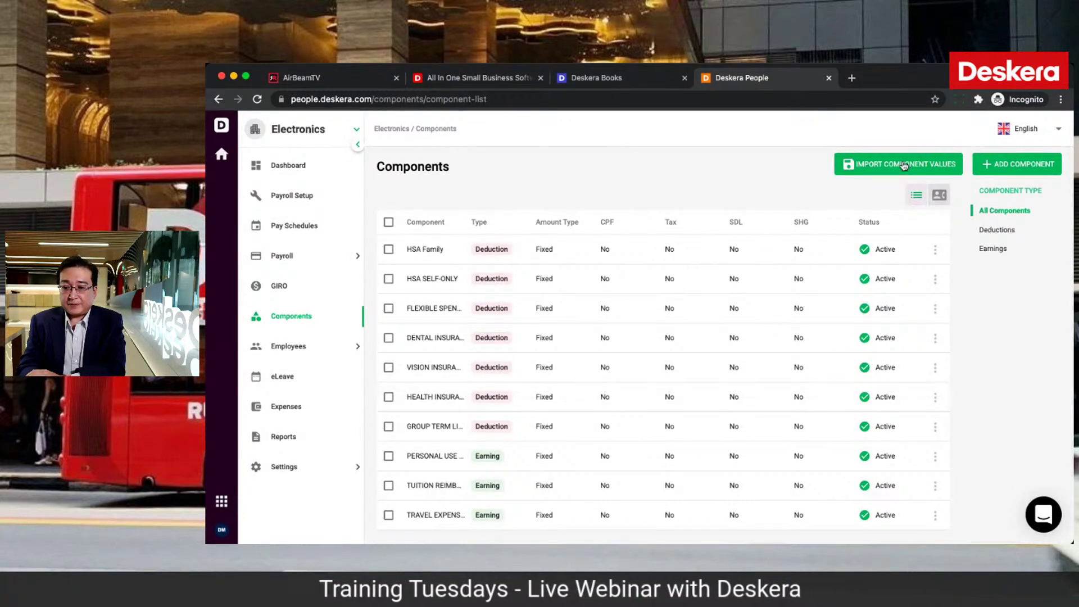
pyautogui.click(1022, 167)
pyautogui.click(910, 267)
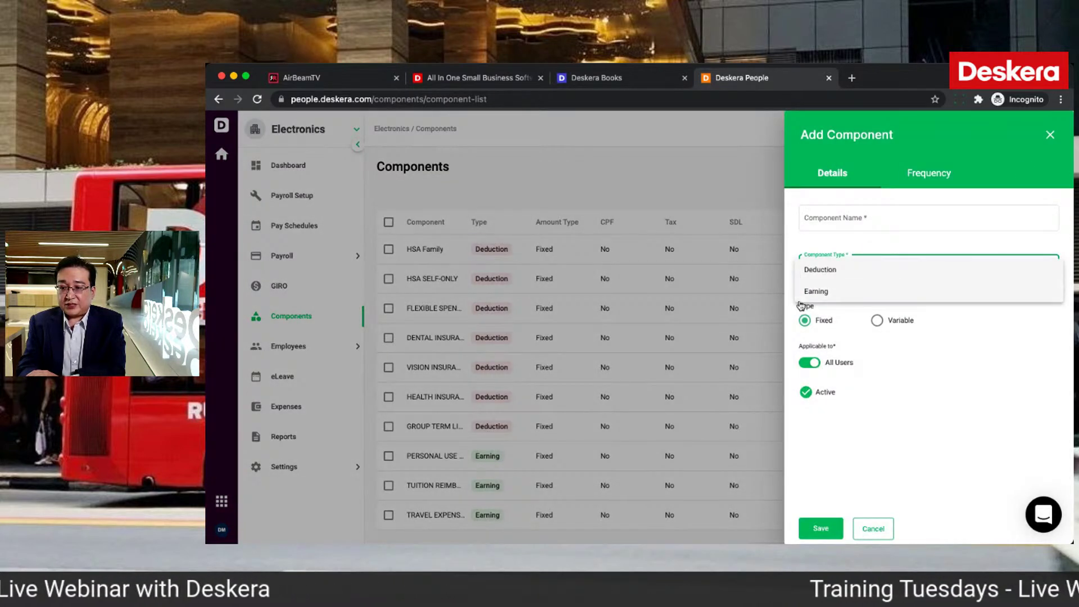
pyautogui.click(912, 372)
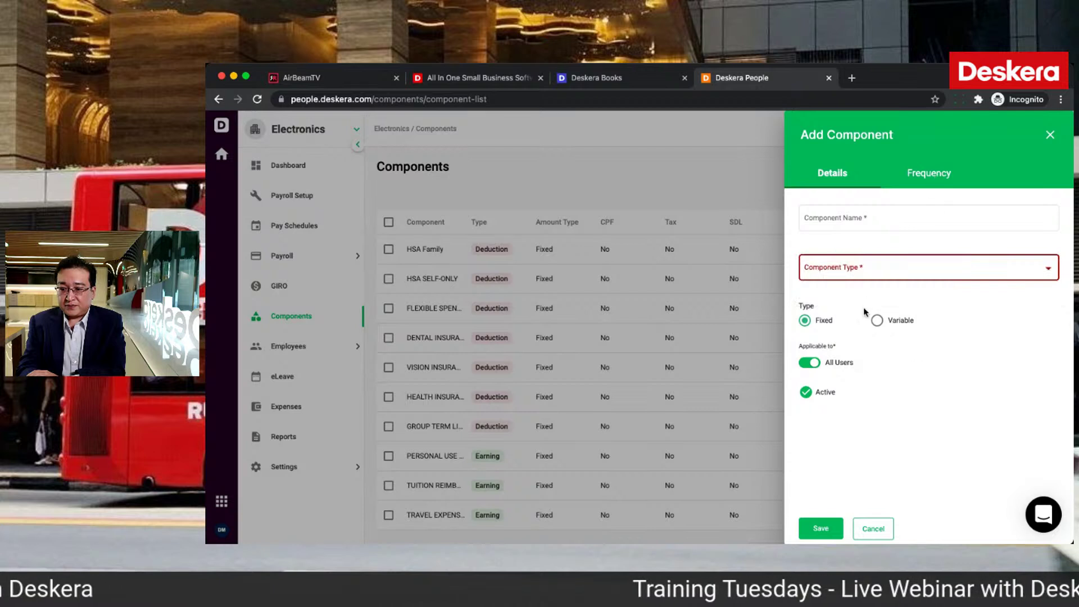
pyautogui.click(869, 281)
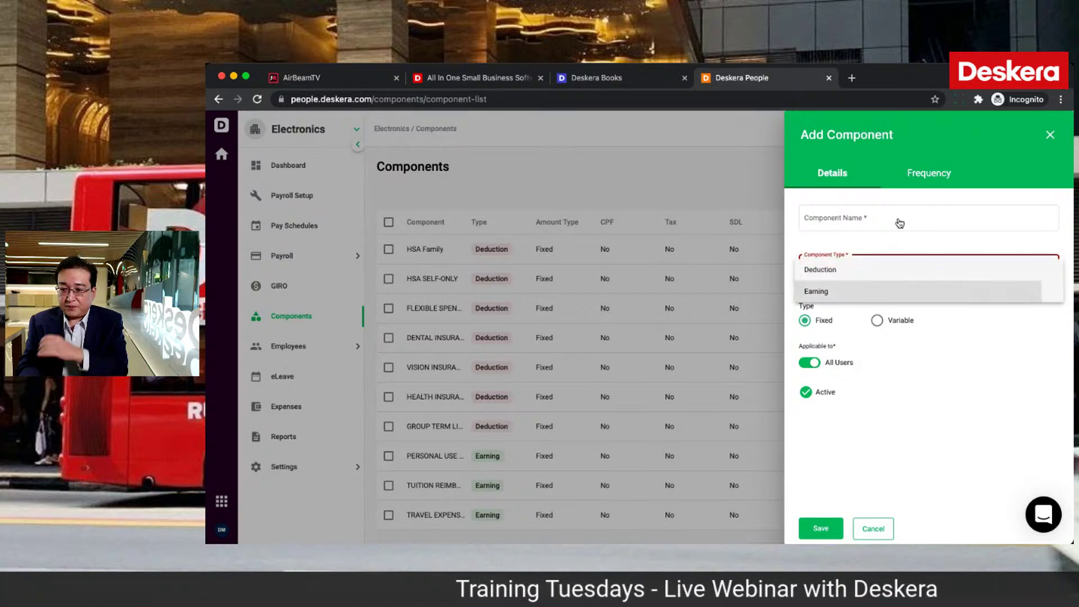
# Step: Review the Every Payrun frequency and compliance settings, then cancel without adding a component
pyautogui.click(940, 169)
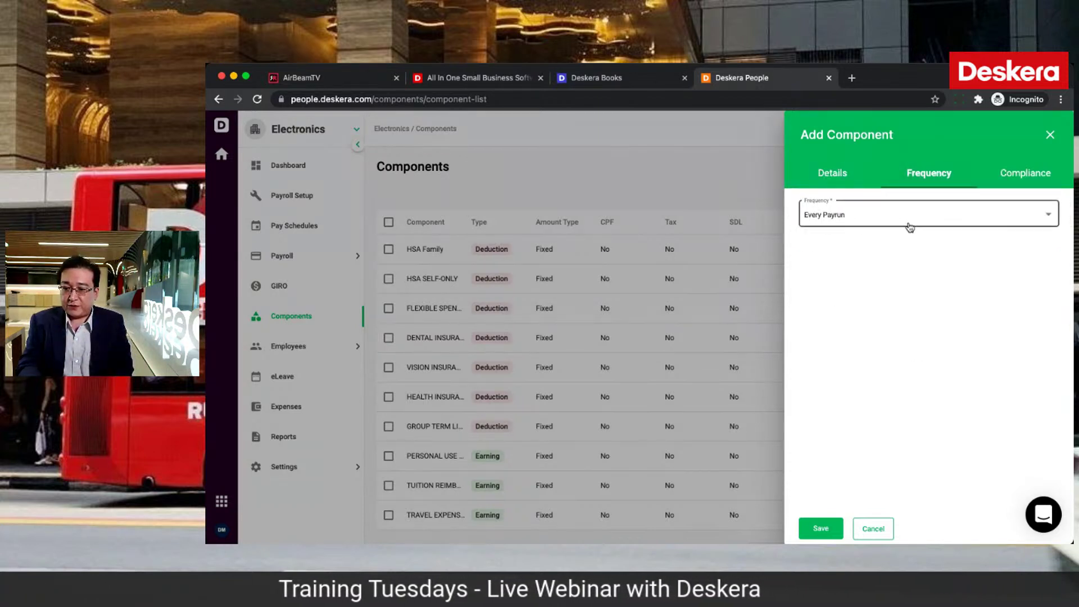
pyautogui.click(910, 226)
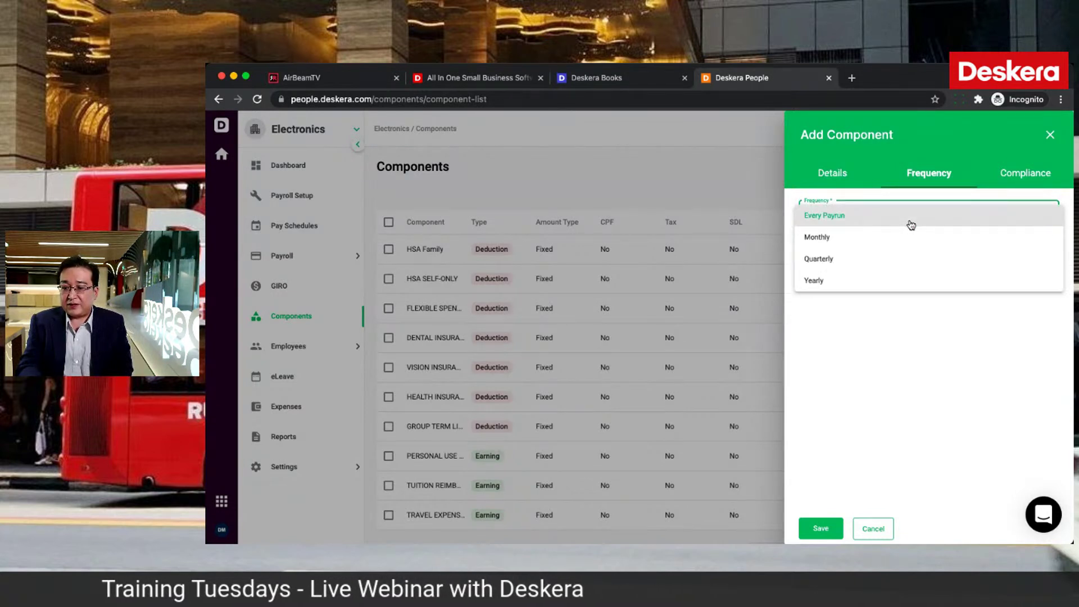
pyautogui.click(911, 224)
pyautogui.click(1023, 172)
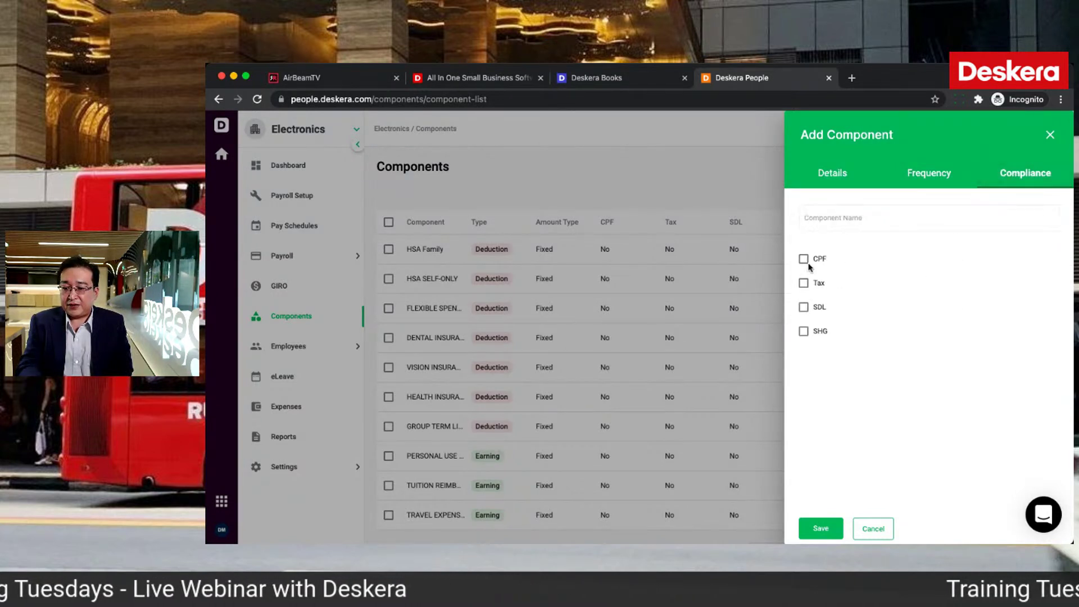
pyautogui.click(877, 535)
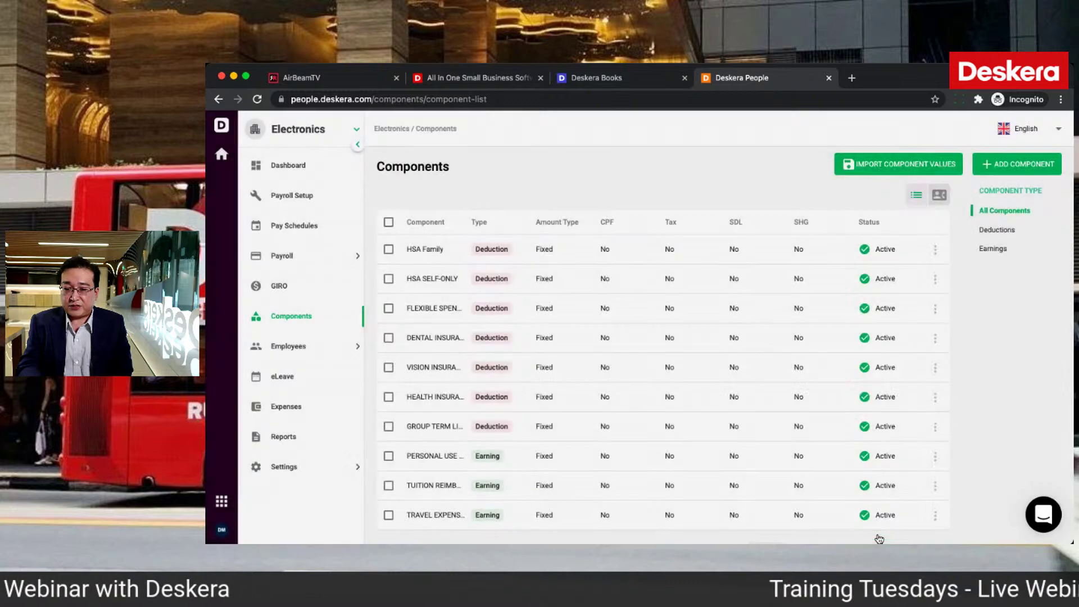
pyautogui.scroll(-1, 841, 394)
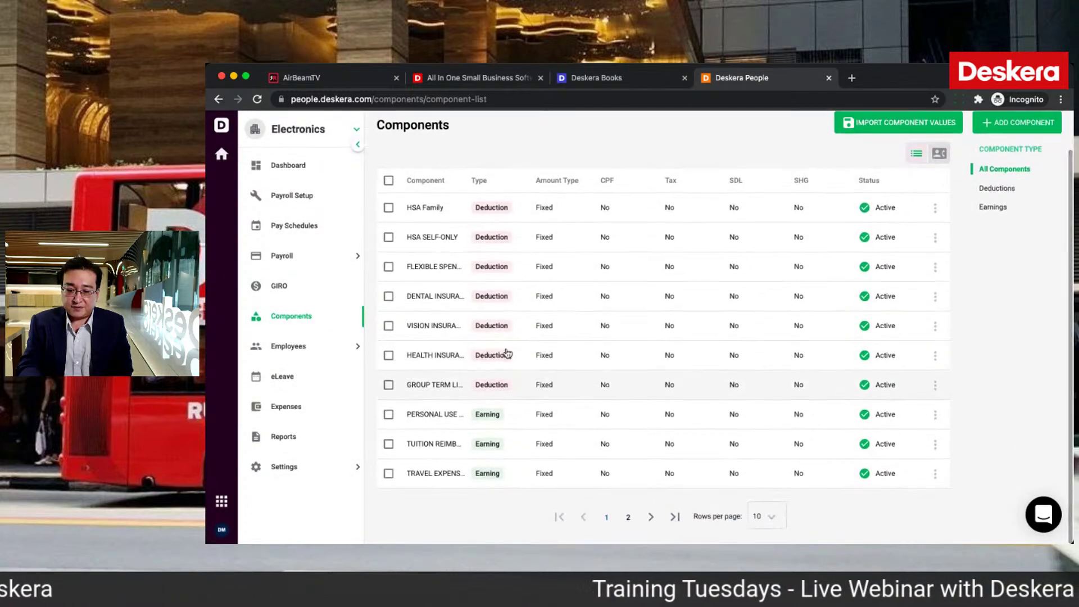
pyautogui.click(315, 257)
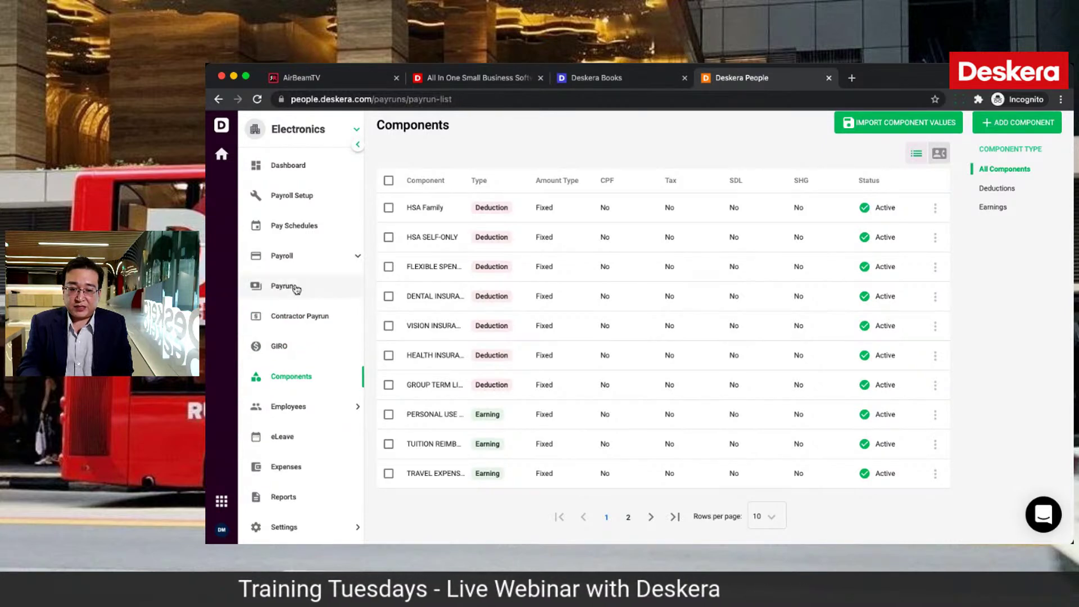
# Step: Start a new payrun from the payruns list using the Monthly pay schedule
pyautogui.click(296, 289)
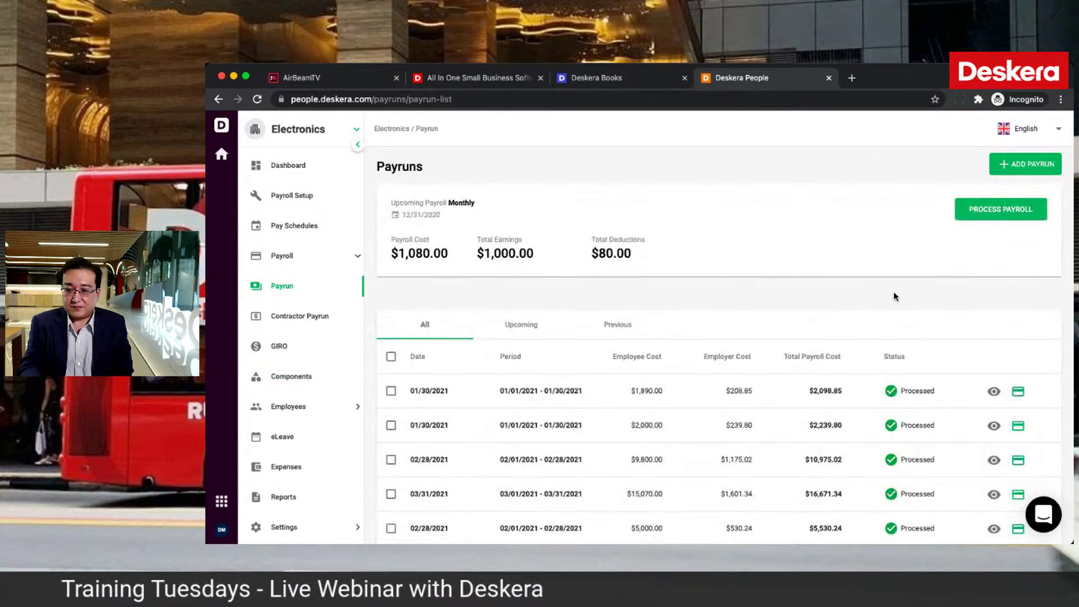
pyautogui.scroll(-3, 895, 296)
pyautogui.scroll(3, 896, 294)
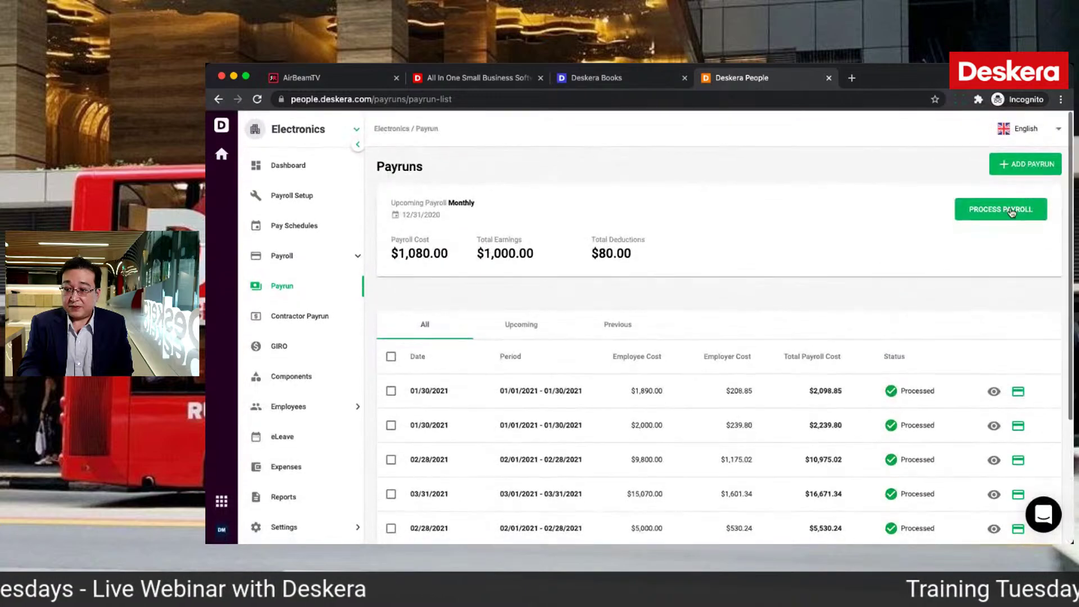
pyautogui.click(1012, 212)
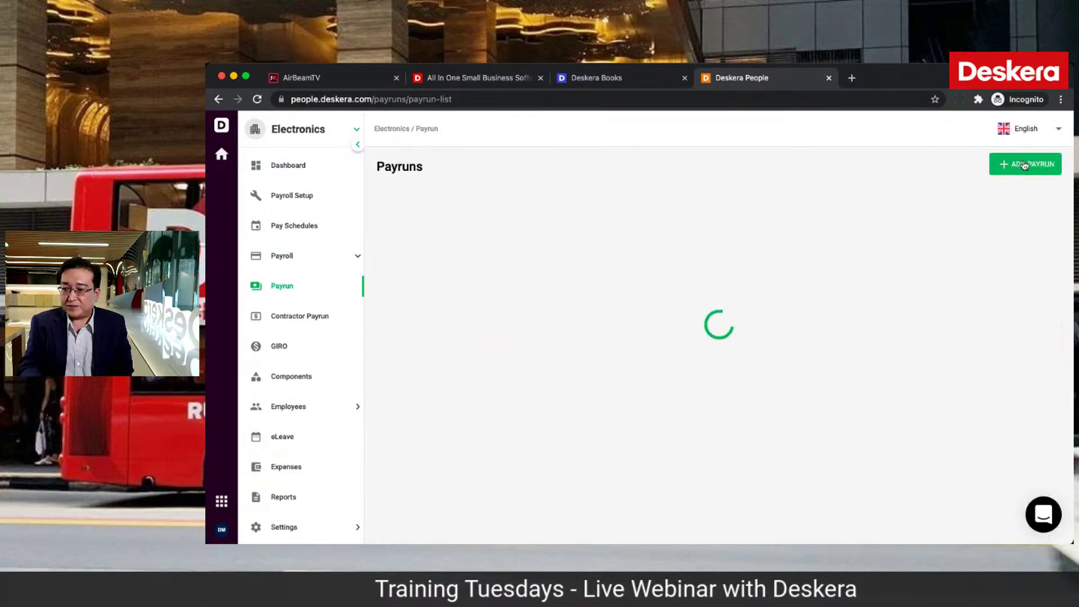
pyautogui.click(1024, 164)
pyautogui.click(916, 221)
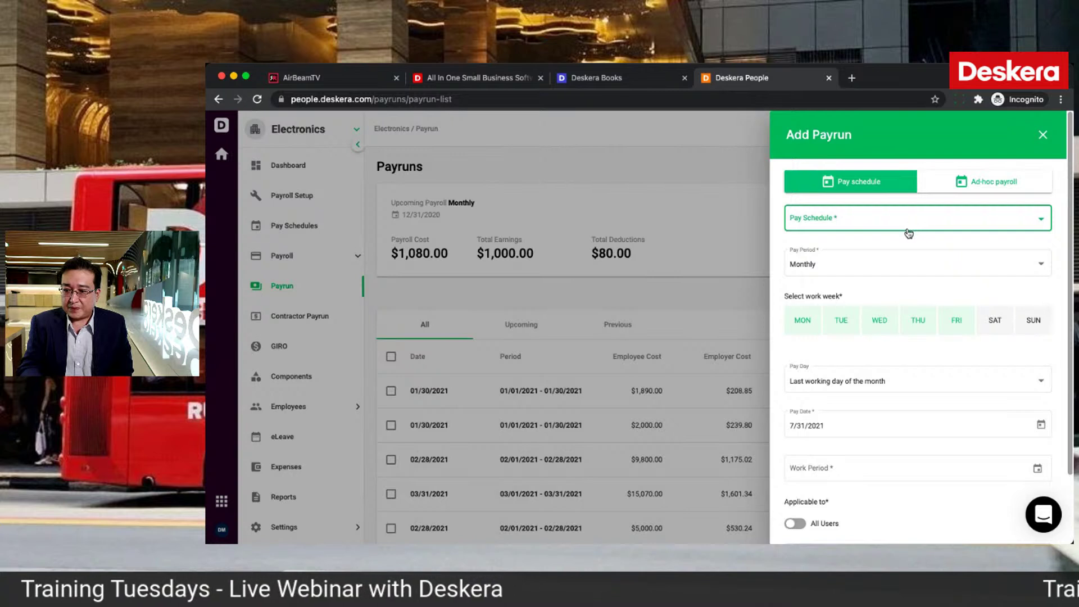
pyautogui.click(1039, 220)
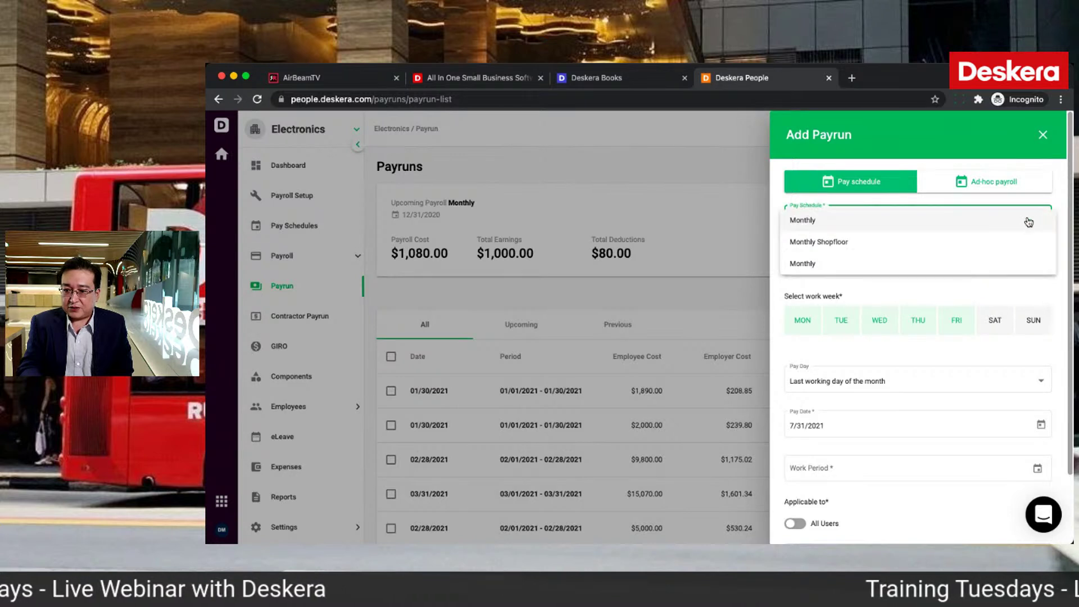
pyautogui.click(1025, 221)
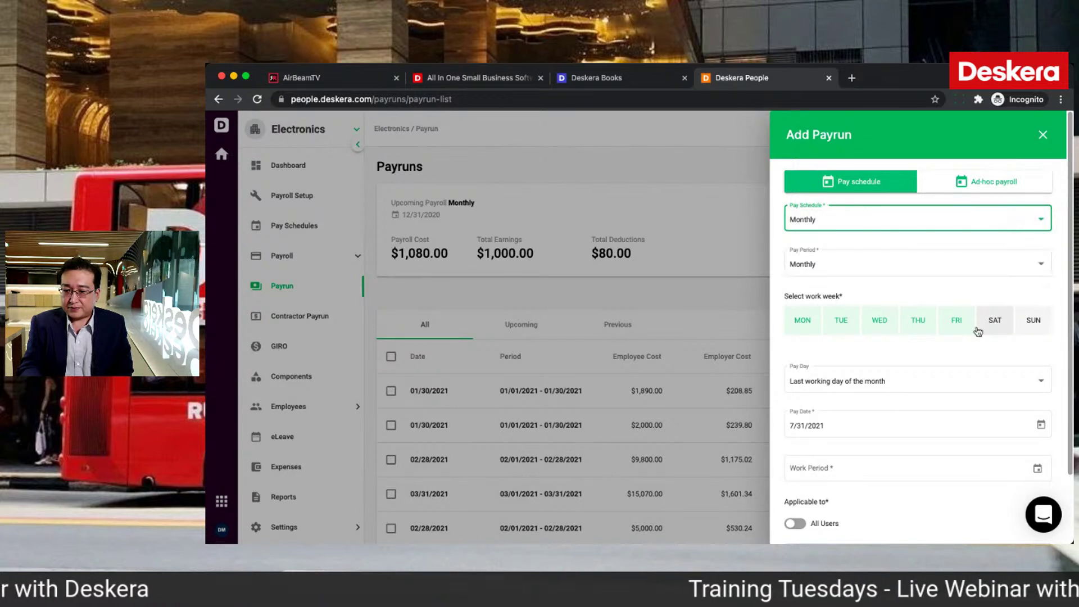
# Step: Set the work period to 01/07/2021–31/07/2021 for all users and process it
pyautogui.scroll(-3, 978, 331)
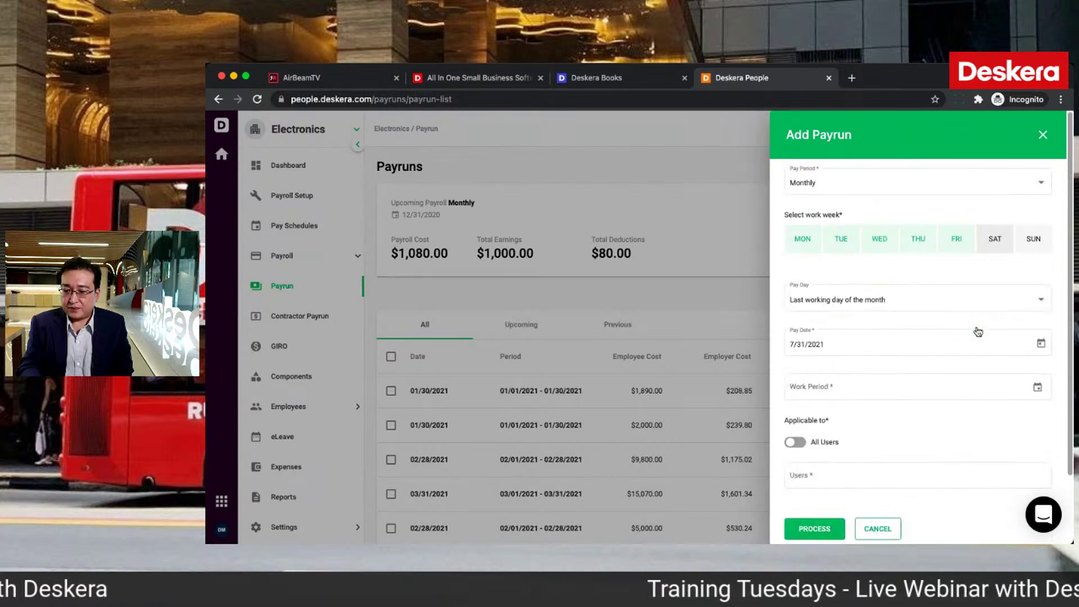
pyautogui.click(1037, 388)
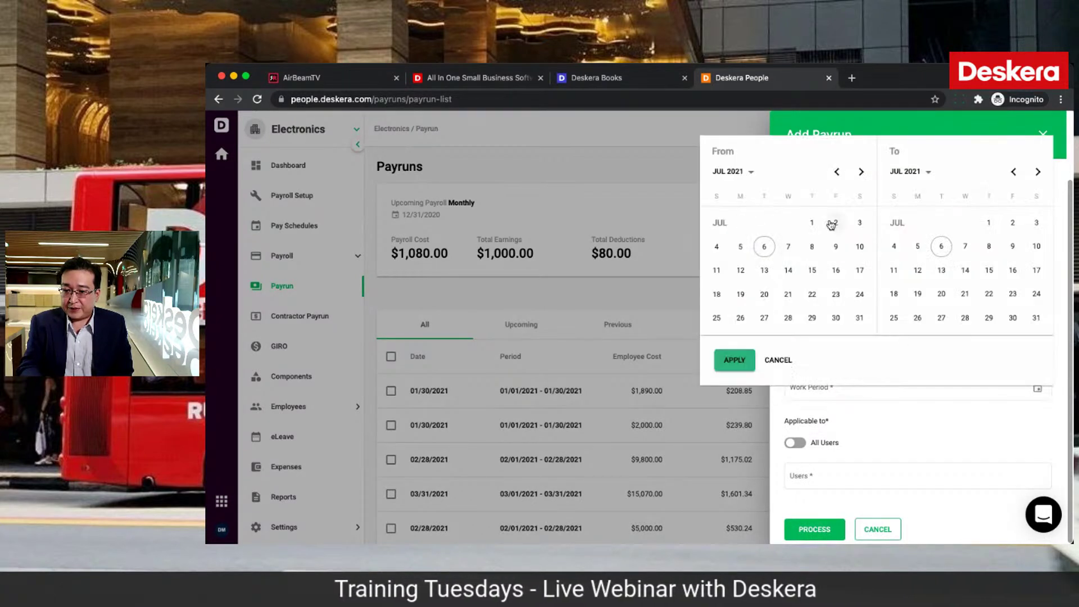
pyautogui.click(813, 223)
pyautogui.click(1036, 318)
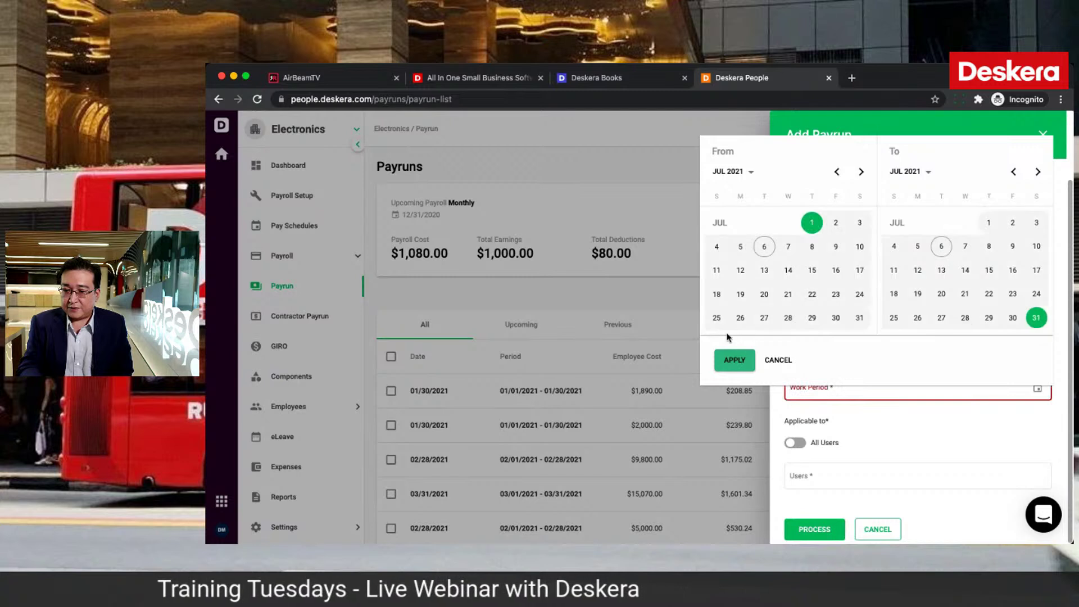
pyautogui.click(730, 362)
pyautogui.click(801, 444)
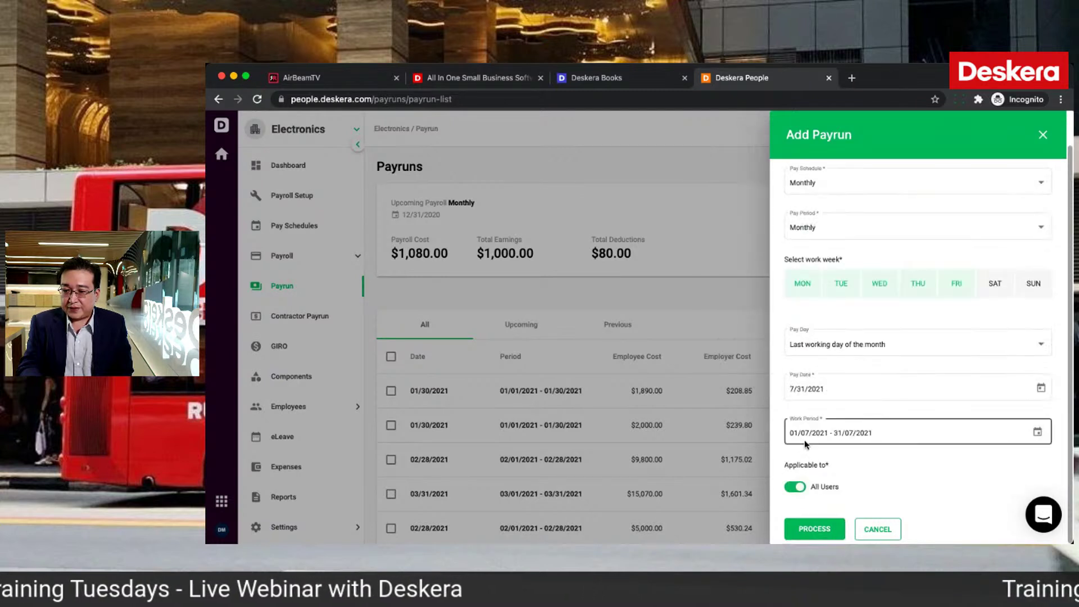
pyautogui.click(796, 533)
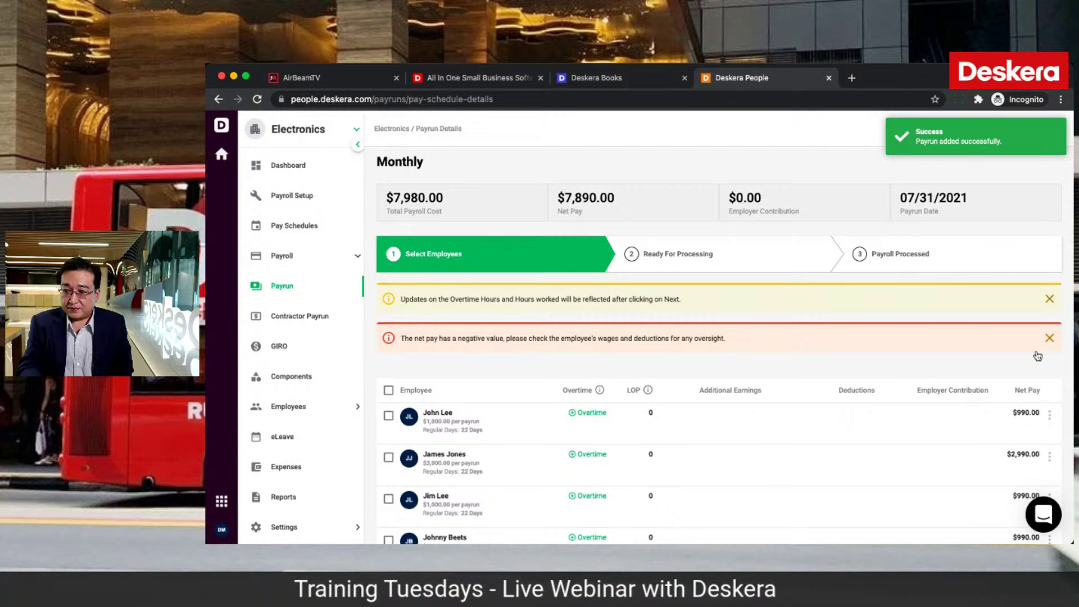
# Step: Select the three negative net-pay rows and delete the -$20.00 employee's payroll record
pyautogui.scroll(-5, 1010, 406)
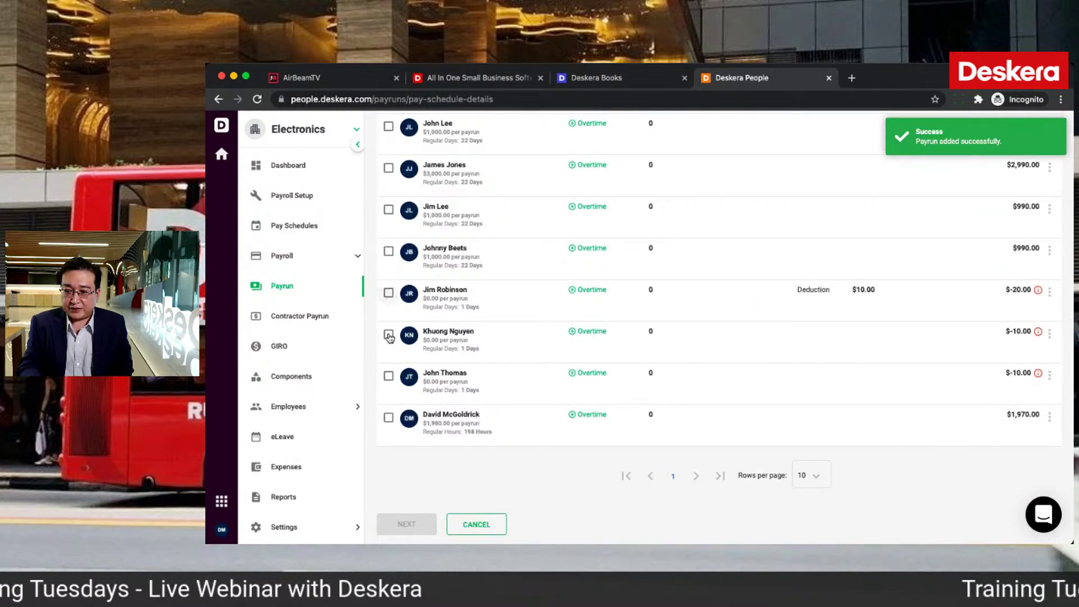
pyautogui.click(389, 293)
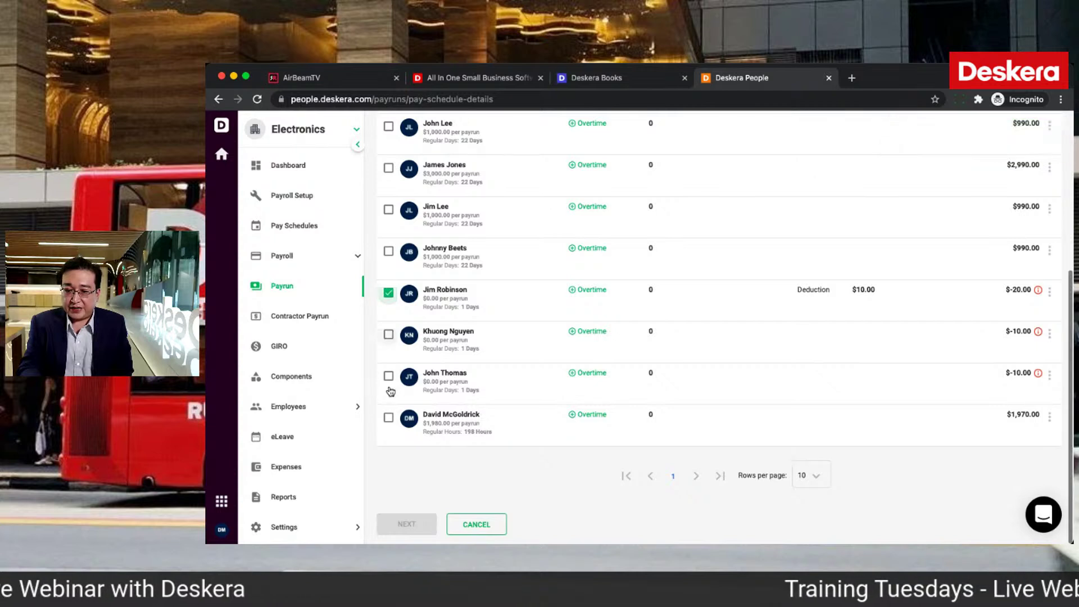
pyautogui.click(388, 334)
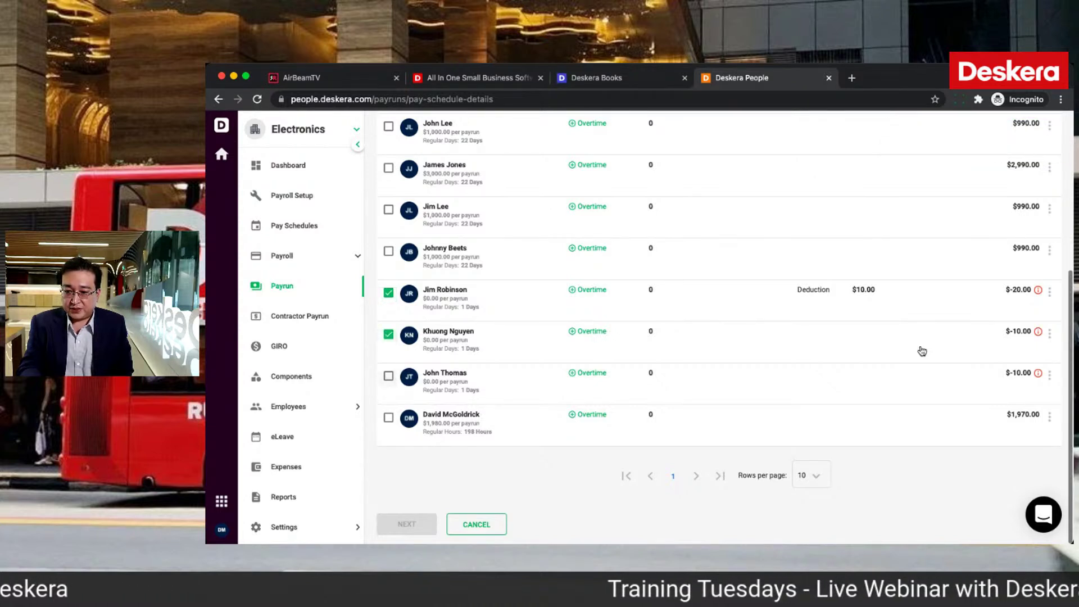
pyautogui.press('space')
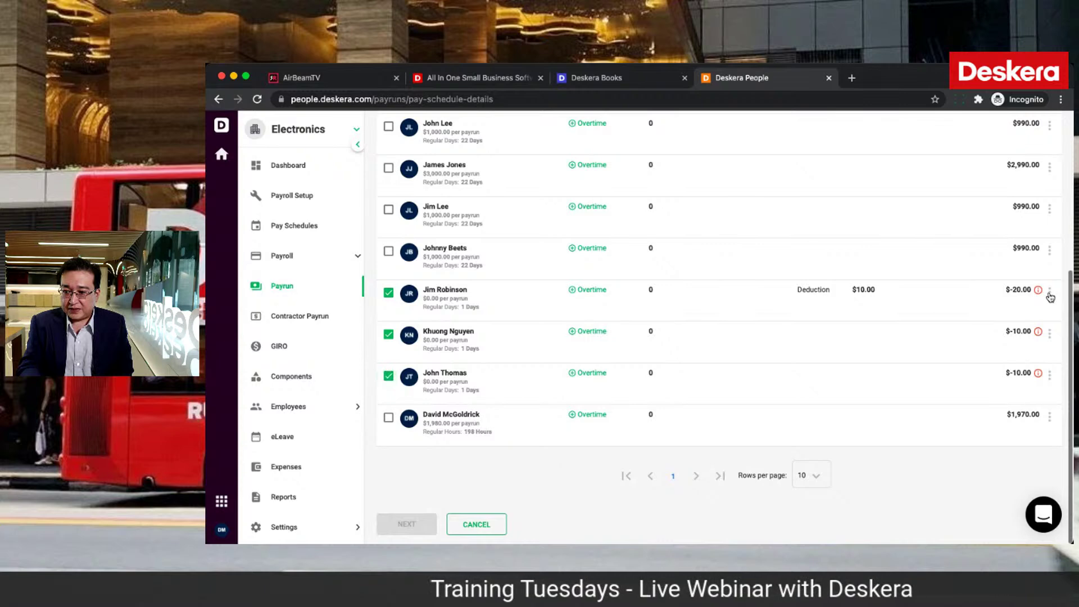
pyautogui.click(1048, 292)
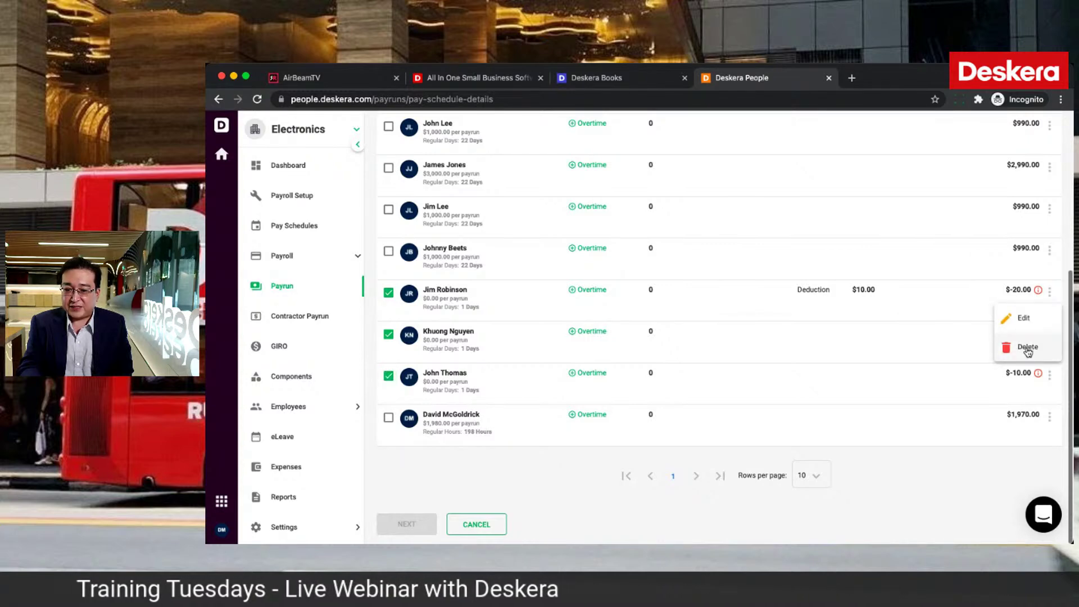
pyautogui.click(1027, 348)
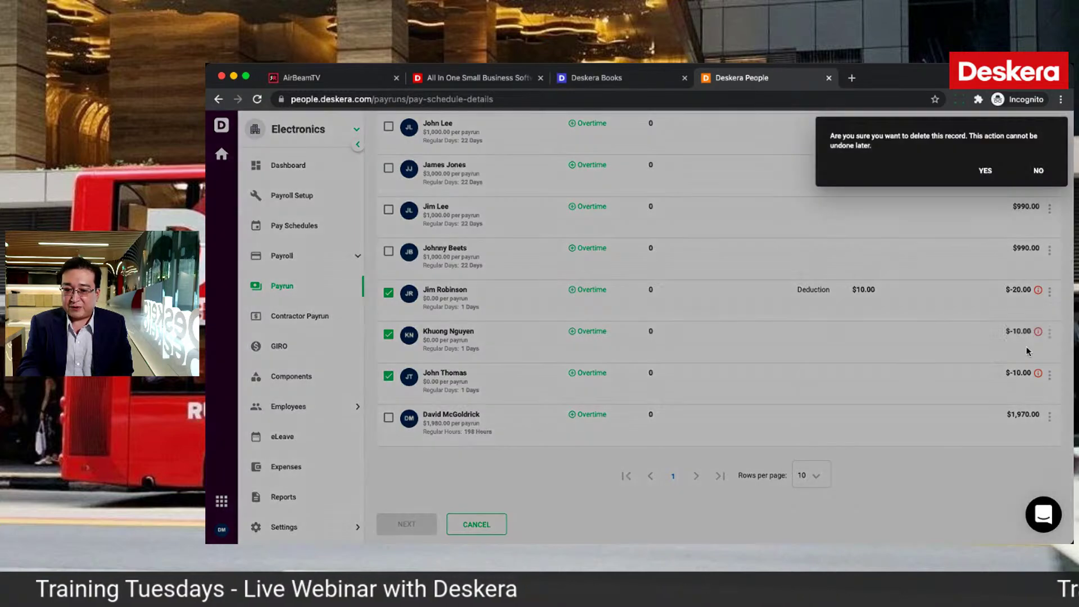
pyautogui.click(986, 172)
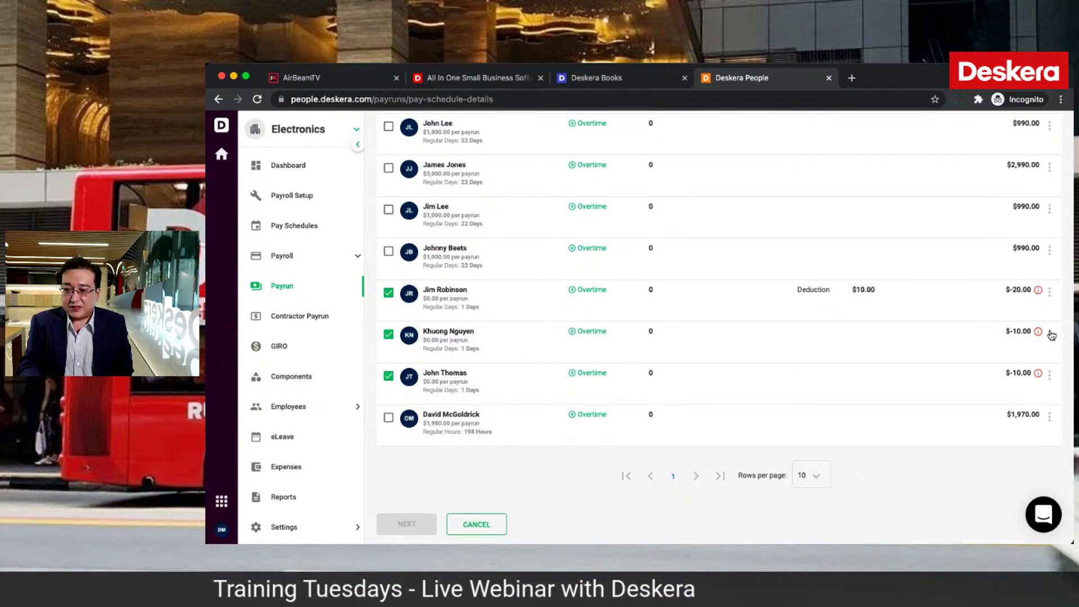
pyautogui.click(1050, 333)
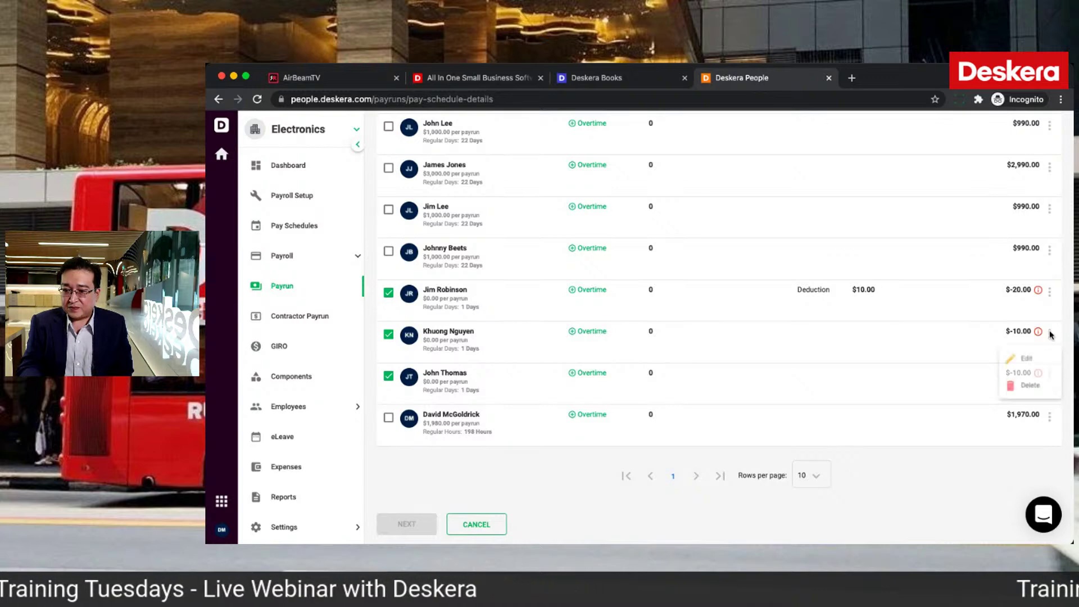
# Step: Change the first -$10.00 employee's basic salary per payrun to 1000
pyautogui.click(1021, 360)
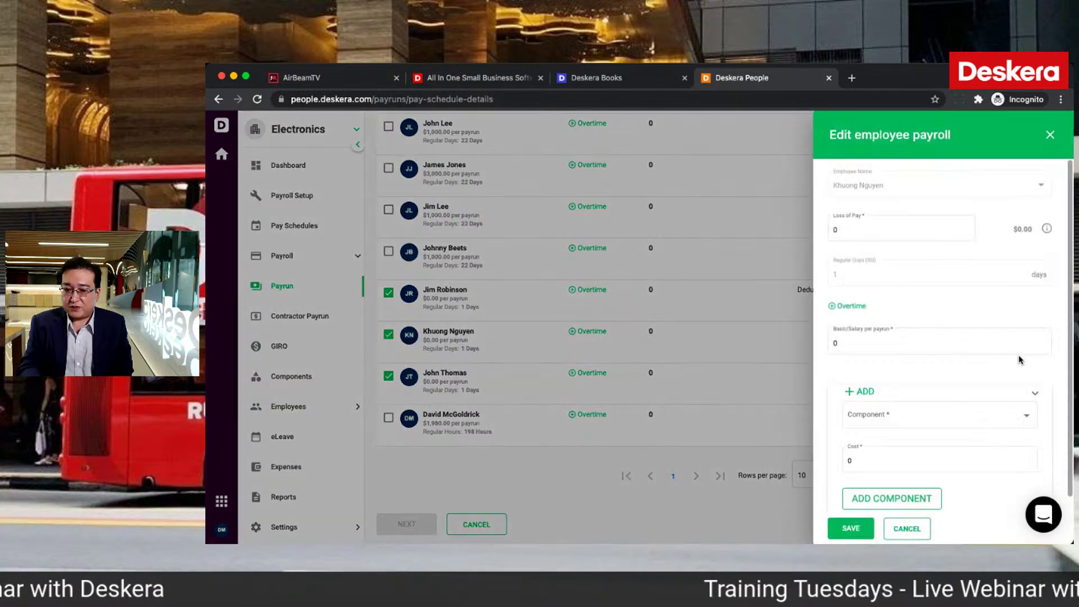
pyautogui.click(872, 345)
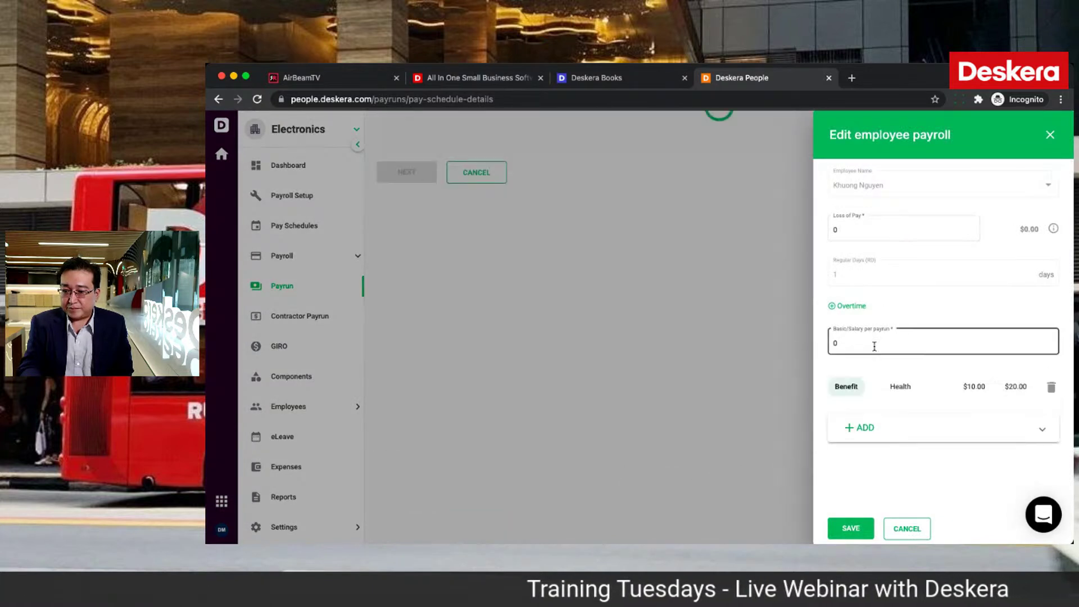
pyautogui.press('BackSpace')
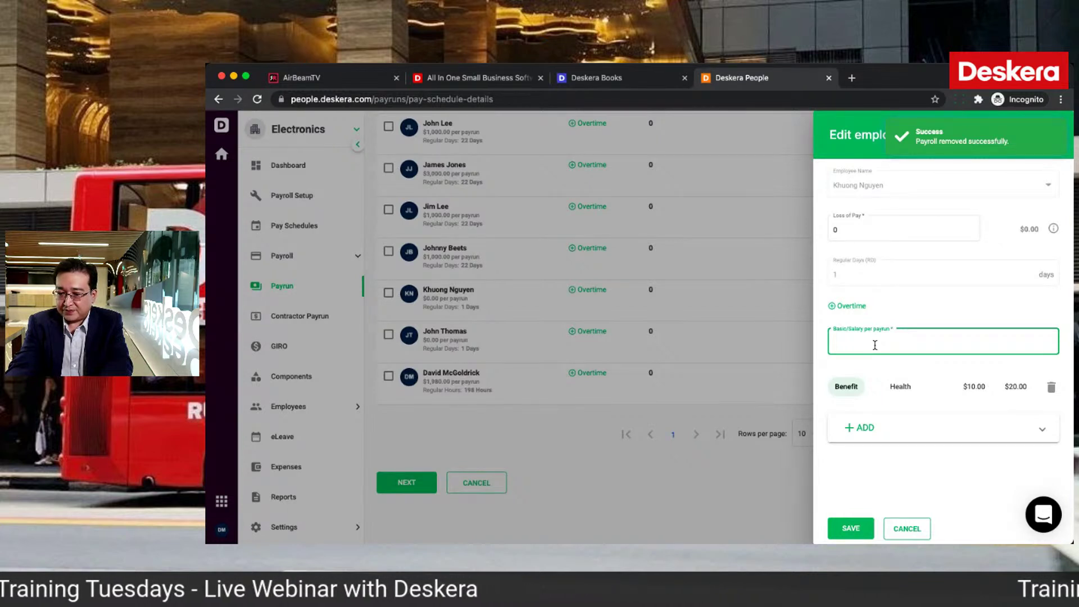
pyautogui.write('1000')
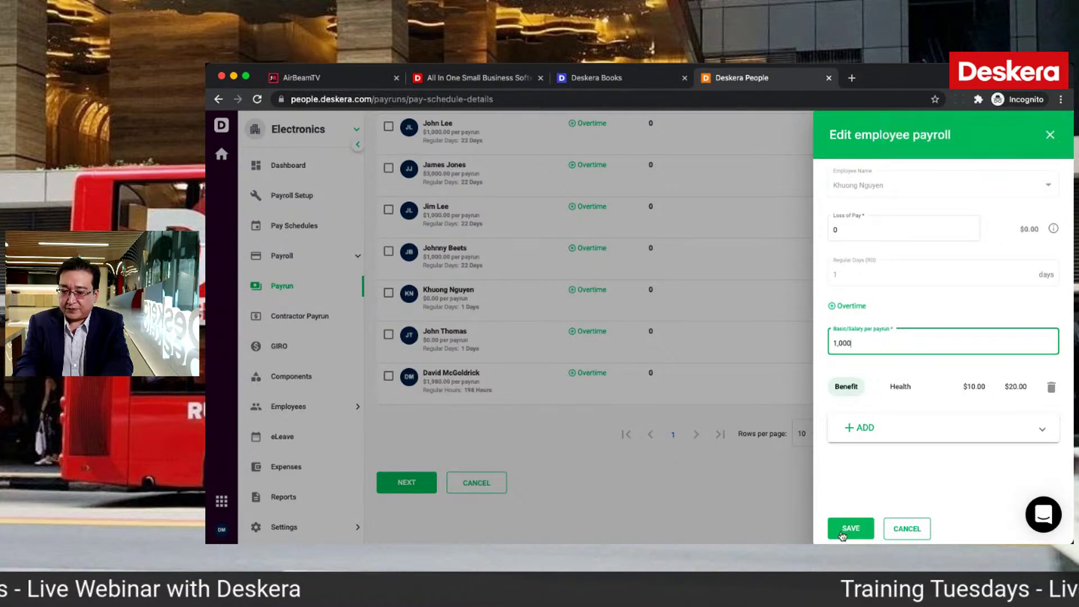
pyautogui.click(845, 530)
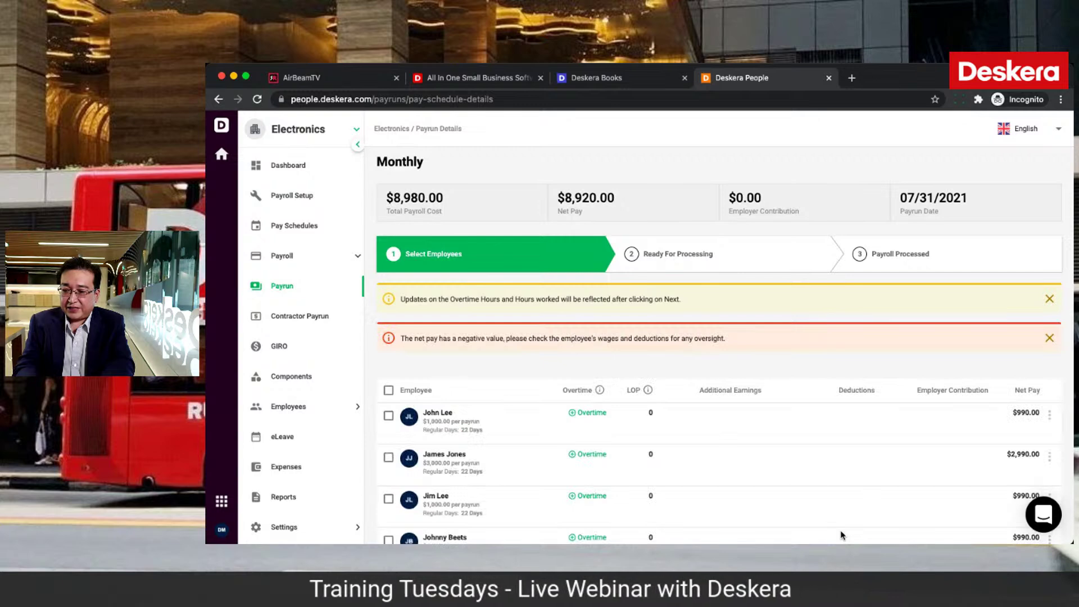
# Step: Change the remaining -$10.00 employee's basic salary per payrun to 2000
pyautogui.scroll(-5, 961, 411)
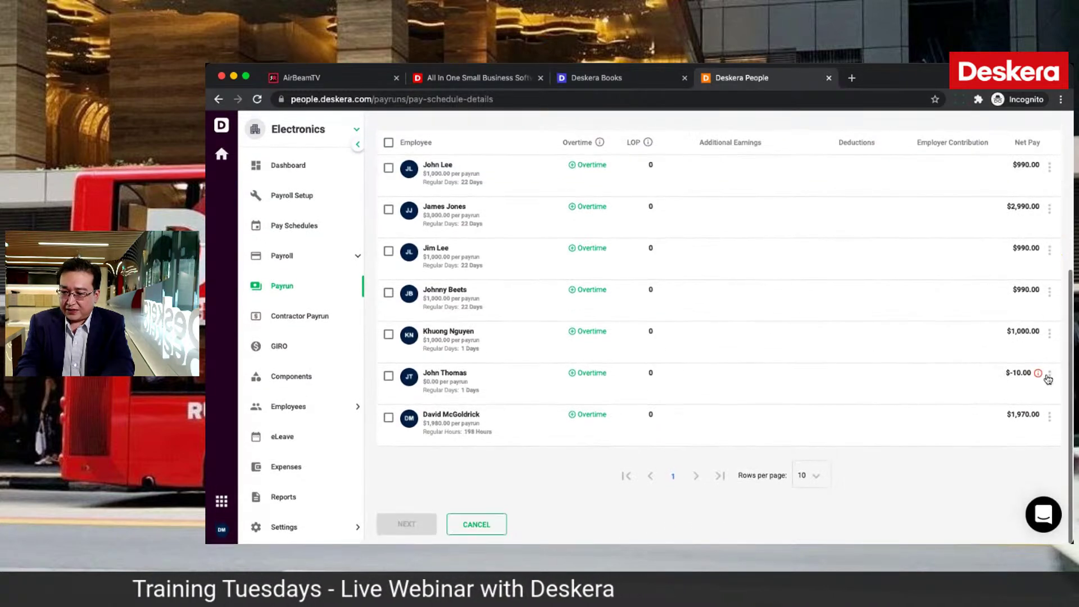
pyautogui.click(1049, 375)
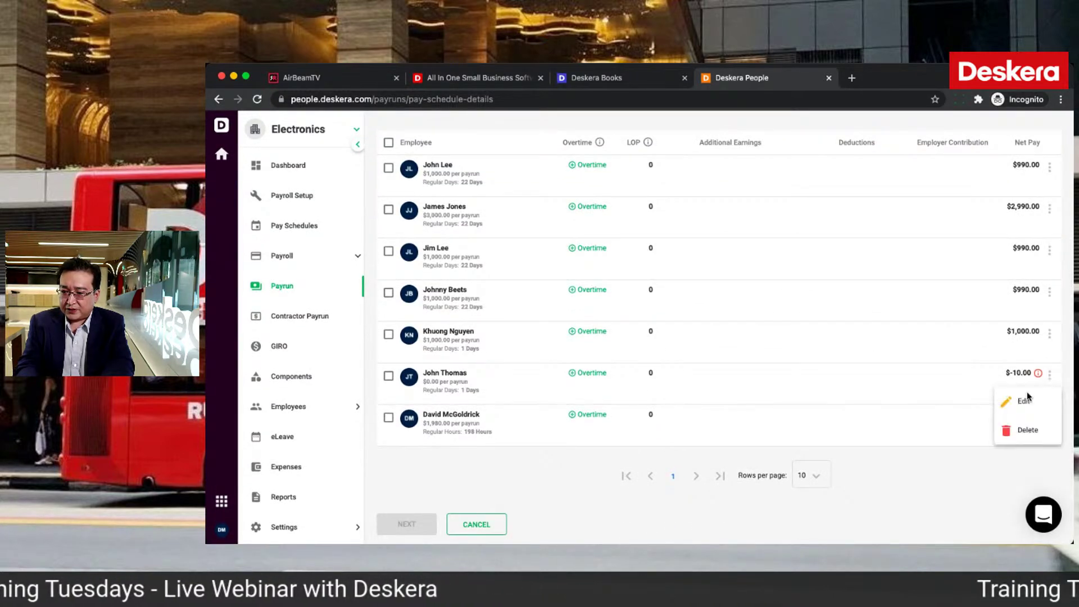
pyautogui.click(1022, 402)
pyautogui.scroll(-1, 939, 440)
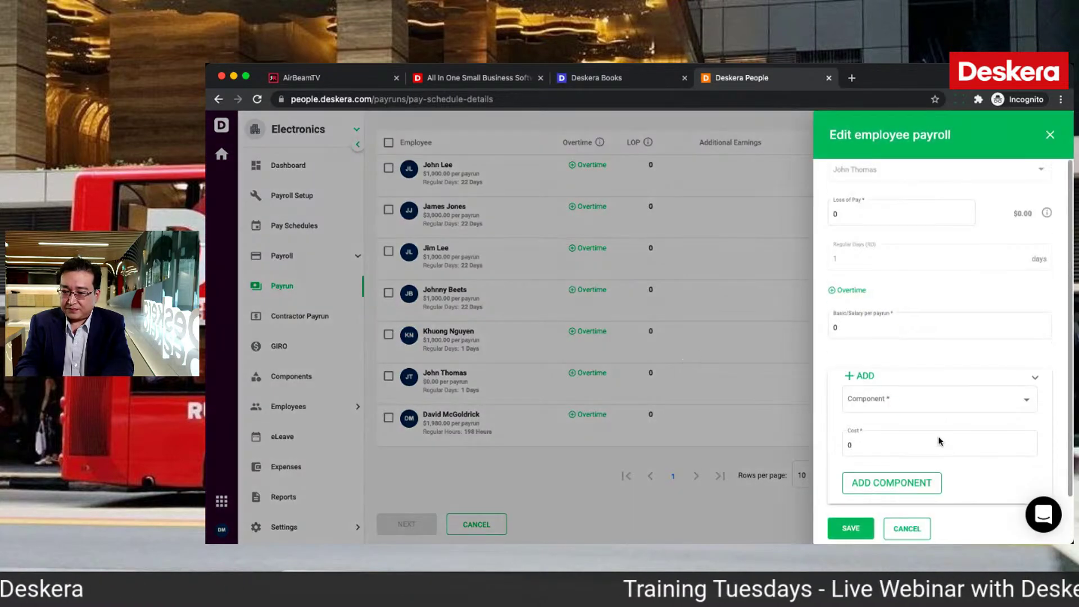
pyautogui.click(859, 333)
pyautogui.press('BackSpace')
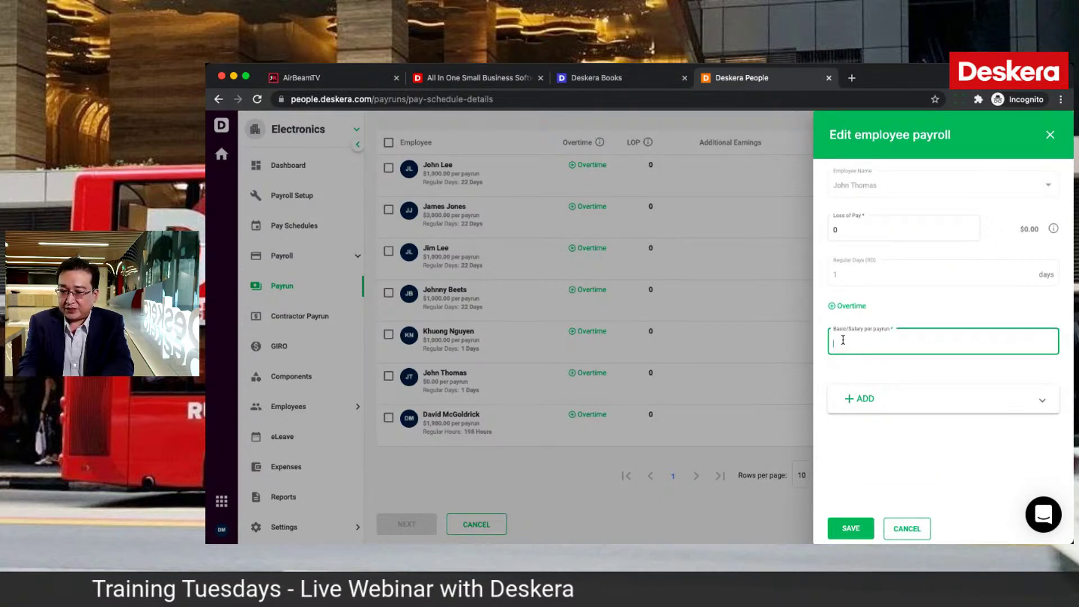
pyautogui.click(846, 529)
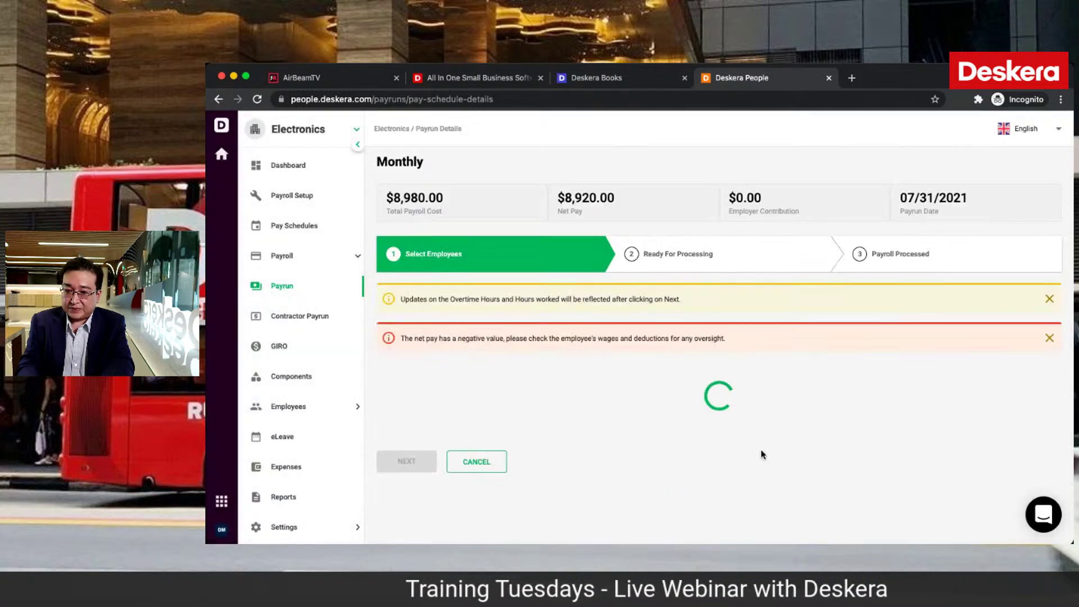
# Step: Advance the Monthly payrun through Ready For Processing and confirm processing the payroll
pyautogui.scroll(-4, 762, 454)
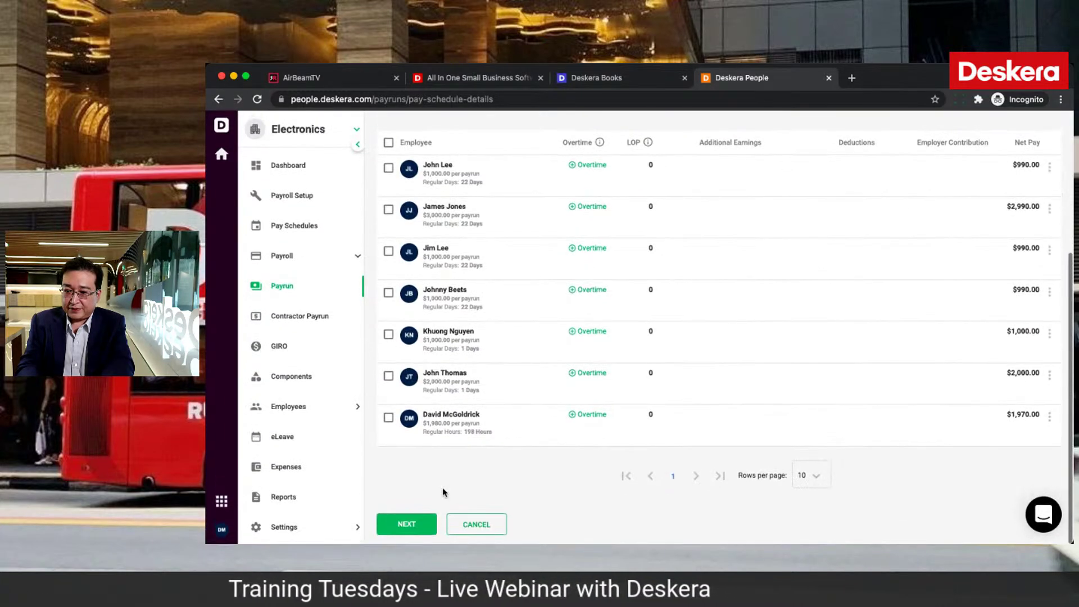
pyautogui.click(407, 524)
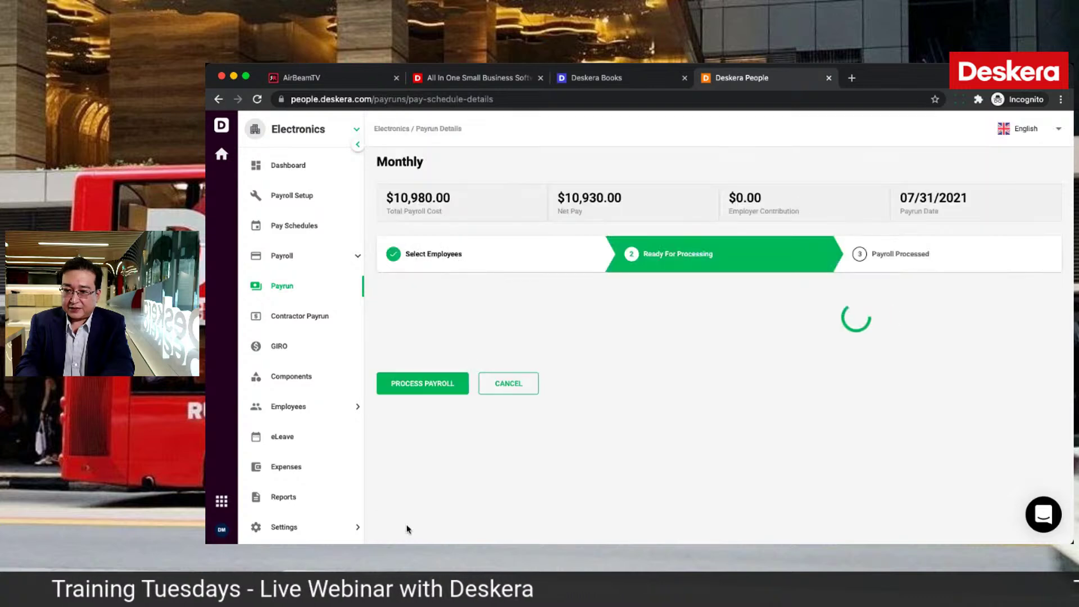
pyautogui.scroll(-3, 627, 406)
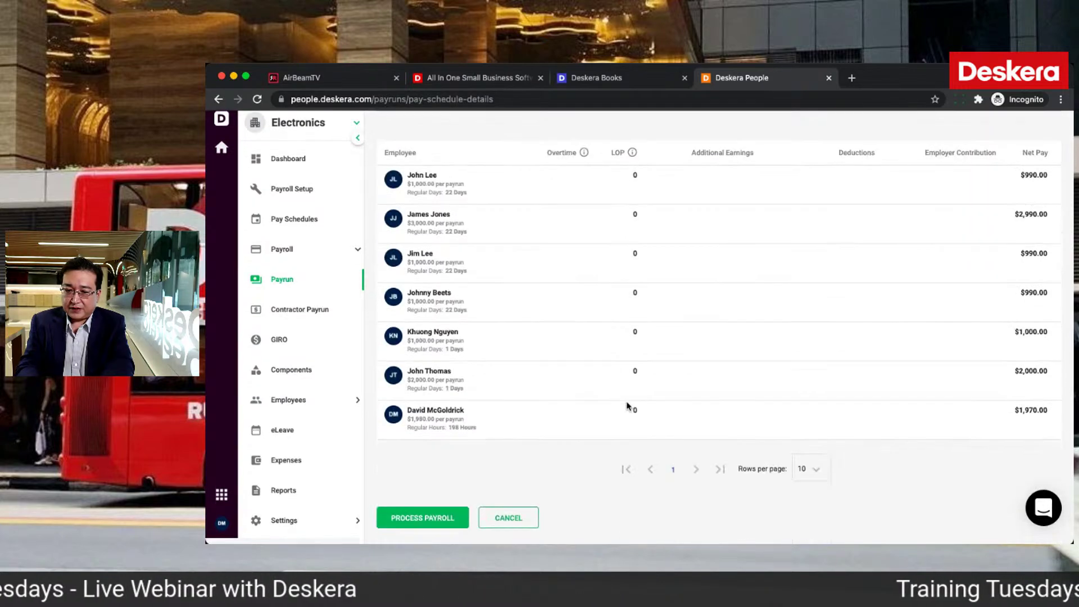
pyautogui.click(430, 525)
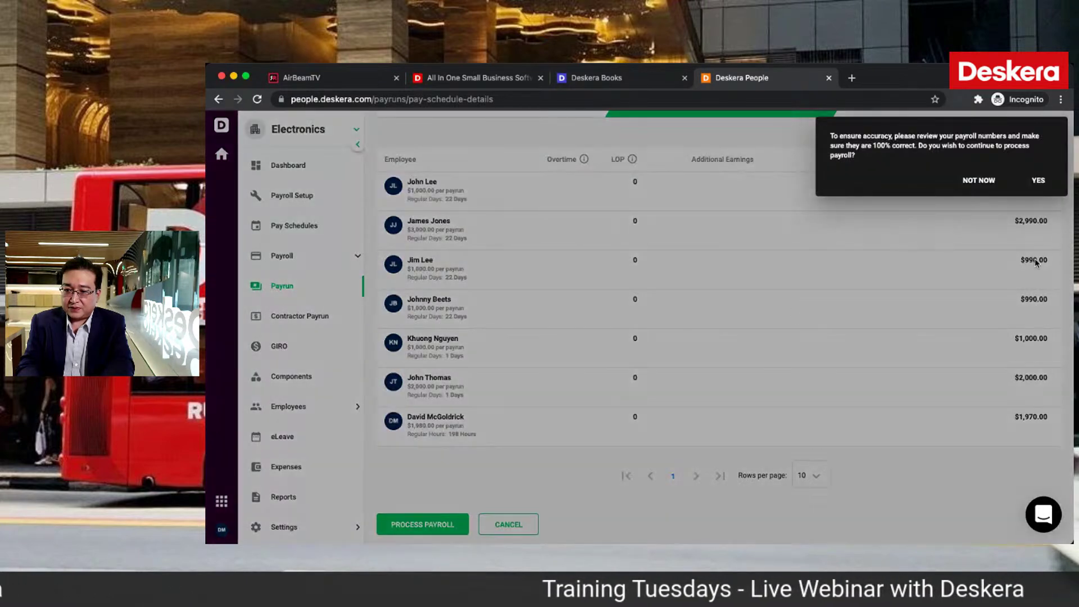
pyautogui.click(1039, 181)
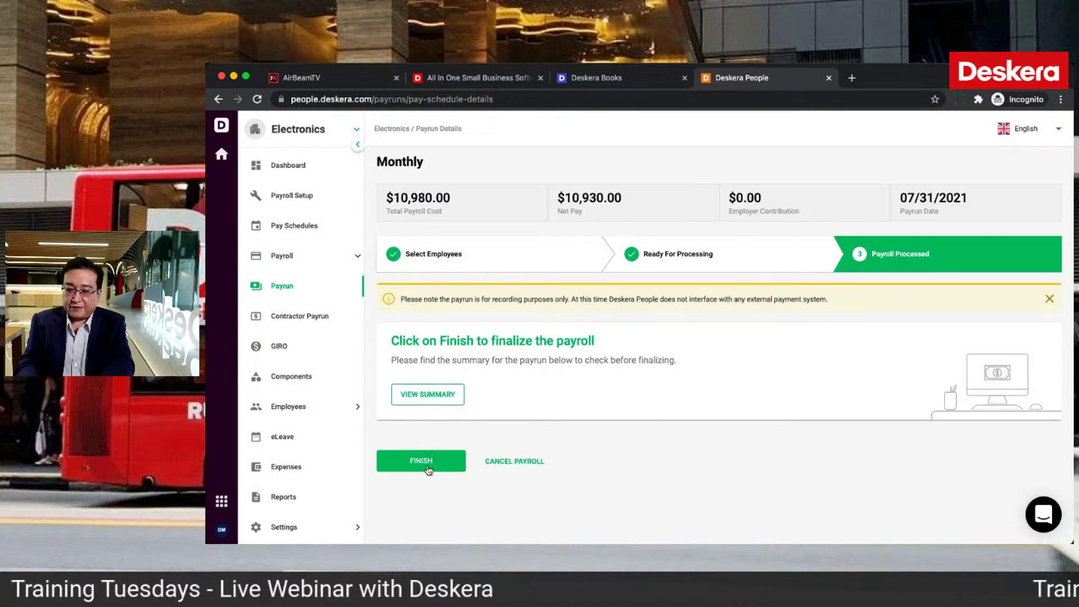
# Step: Leave the payrun details, view the first payrun's payment summary, then return to the Payruns list
pyautogui.click(517, 466)
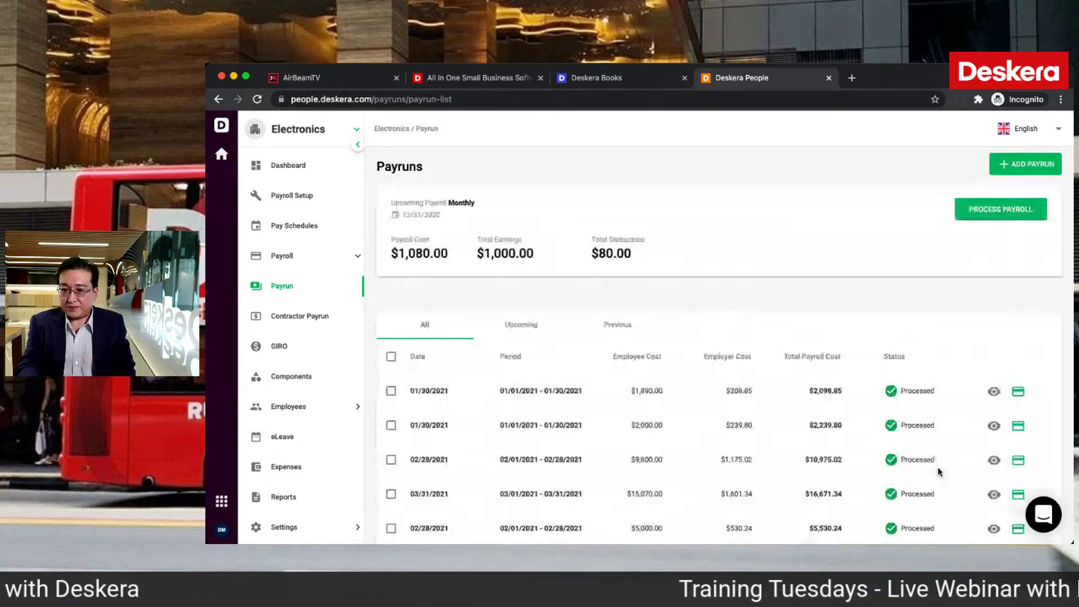
pyautogui.scroll(-1, 934, 450)
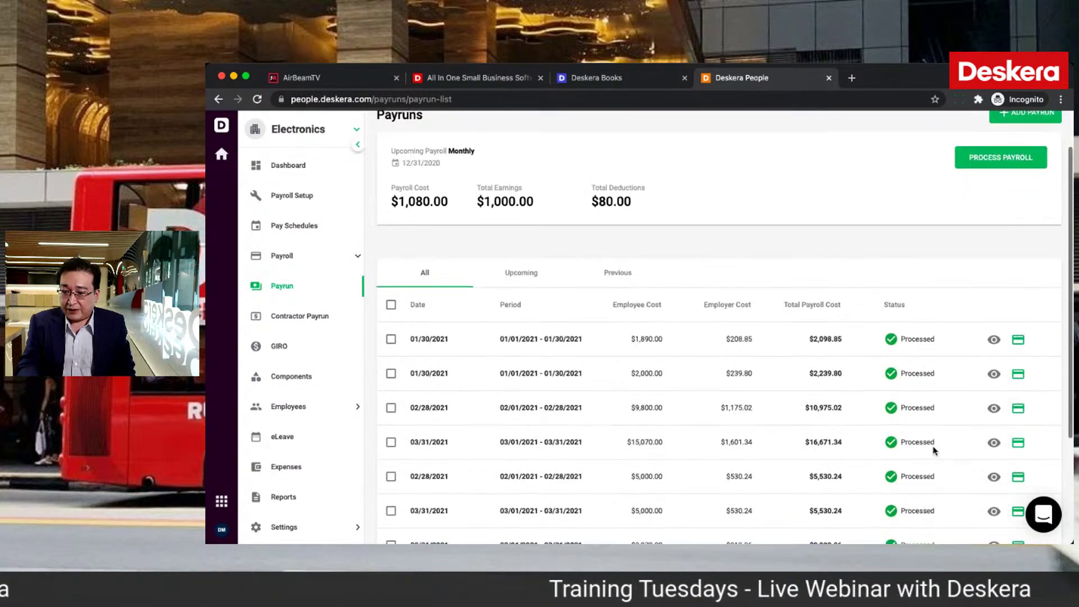
pyautogui.click(994, 340)
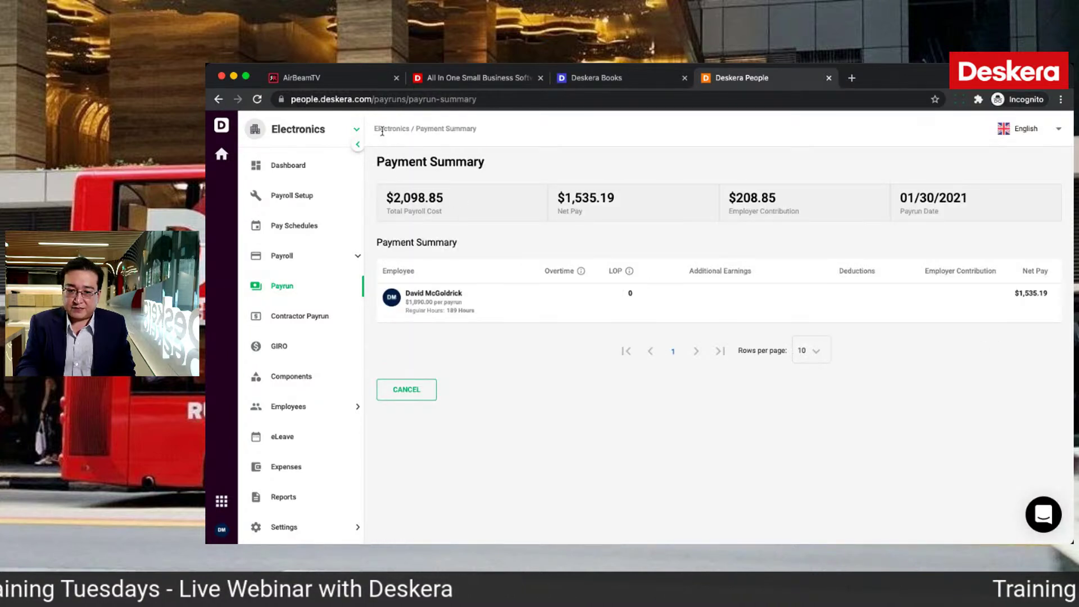
pyautogui.click(320, 291)
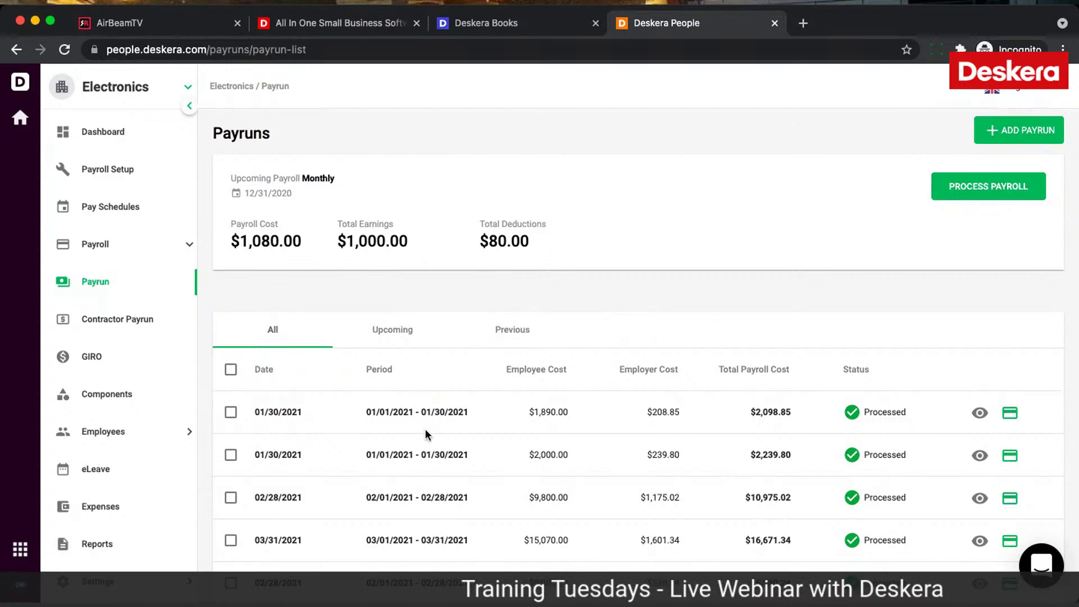
pyautogui.scroll(-3, 119, 433)
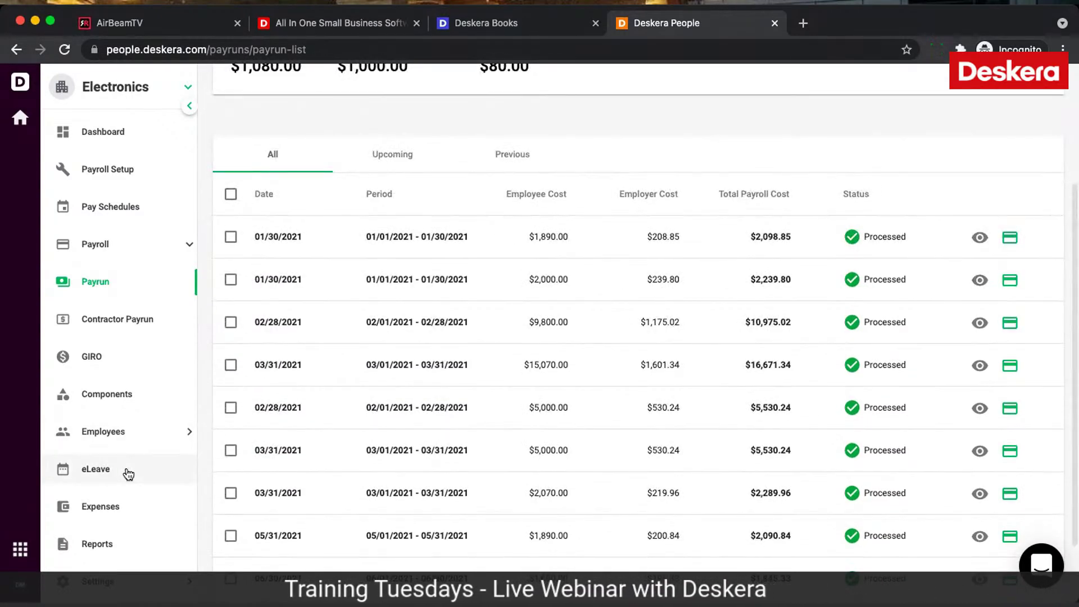
pyautogui.scroll(3, 128, 474)
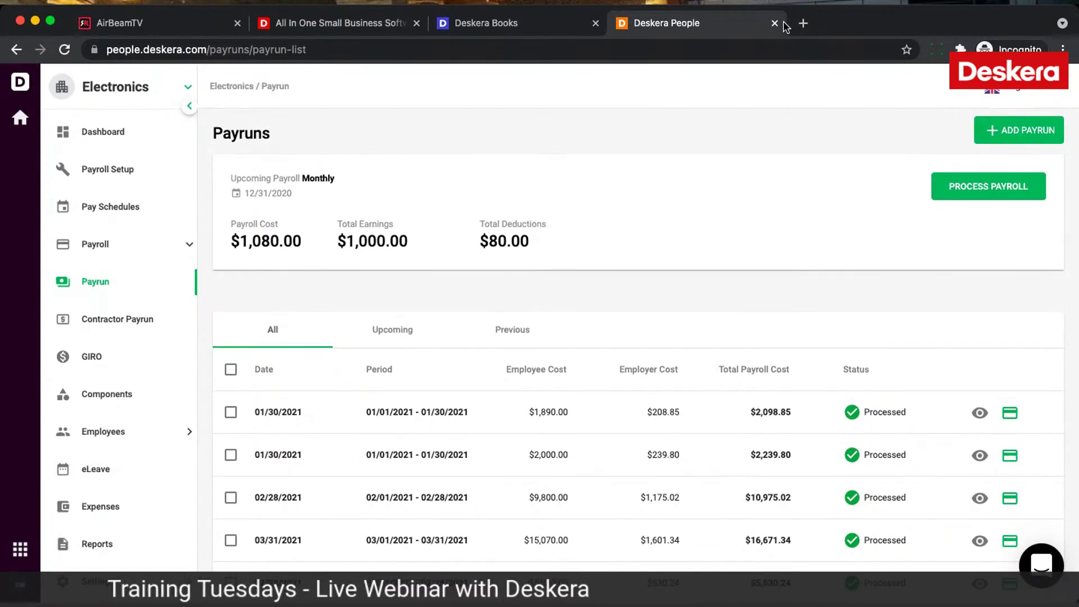
# Step: Close the Deskera People tab, switch to AirBeamTV and enter the iPhone's pairing code
pyautogui.click(774, 23)
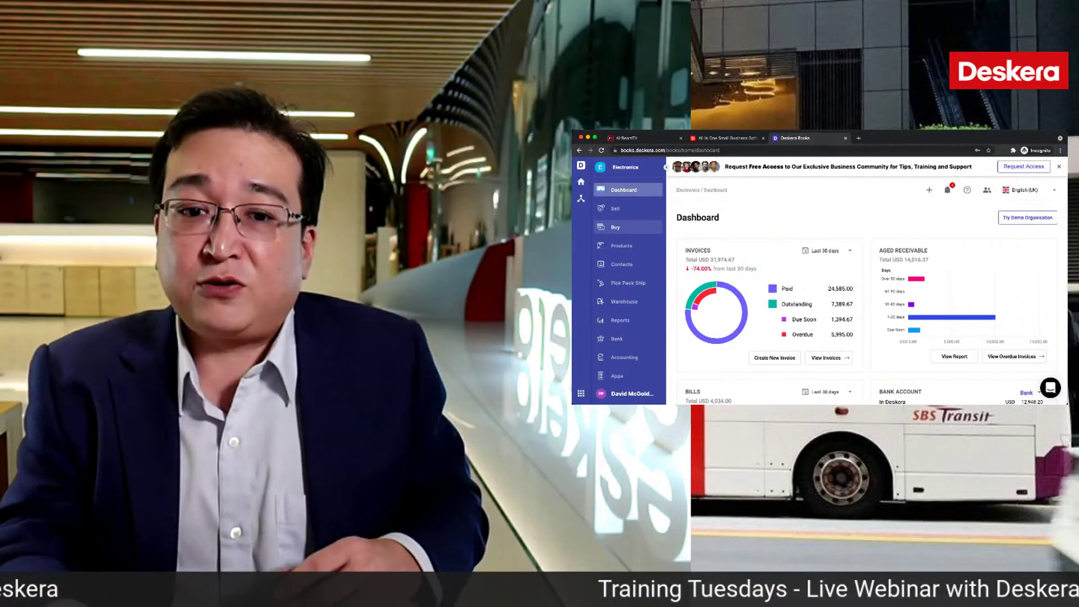
pyautogui.hotkey('ctrl', 'Tab')
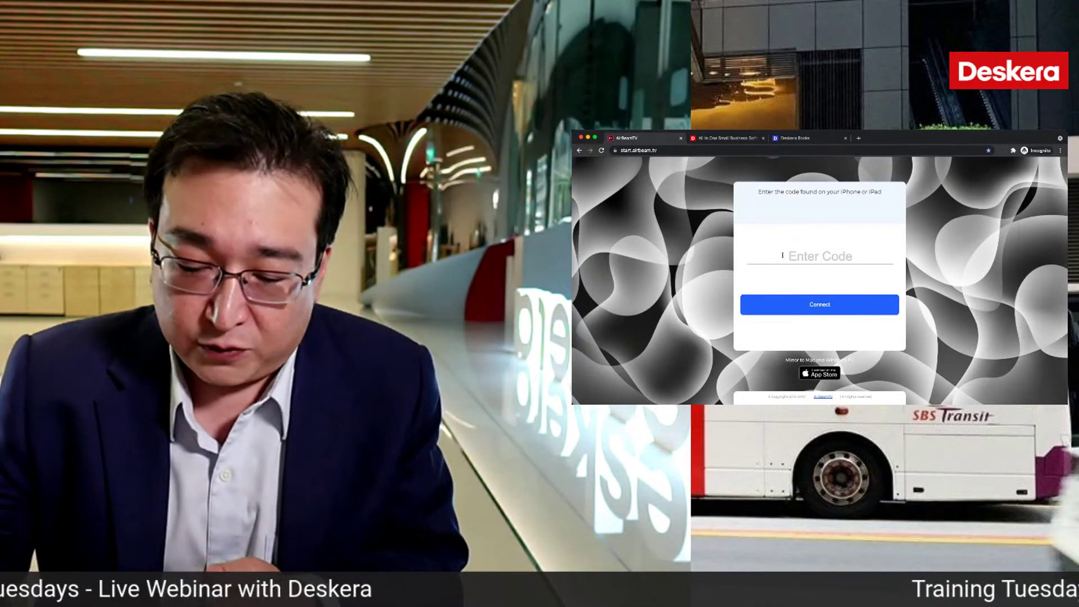
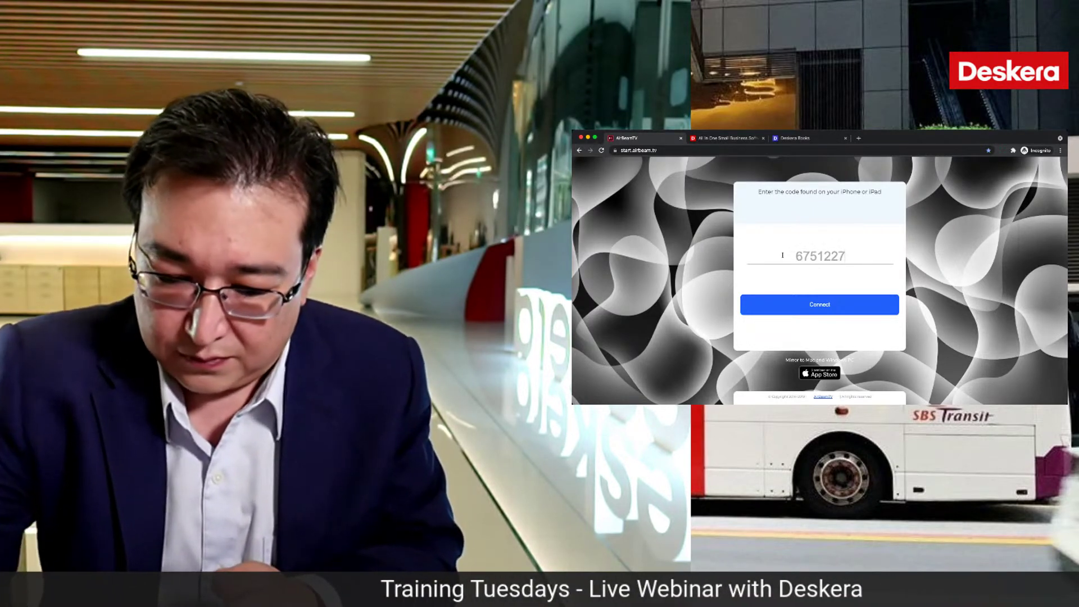
# Step: Connect the AirBeamTV mirroring session with the entered pairing code
pyautogui.click(813, 304)
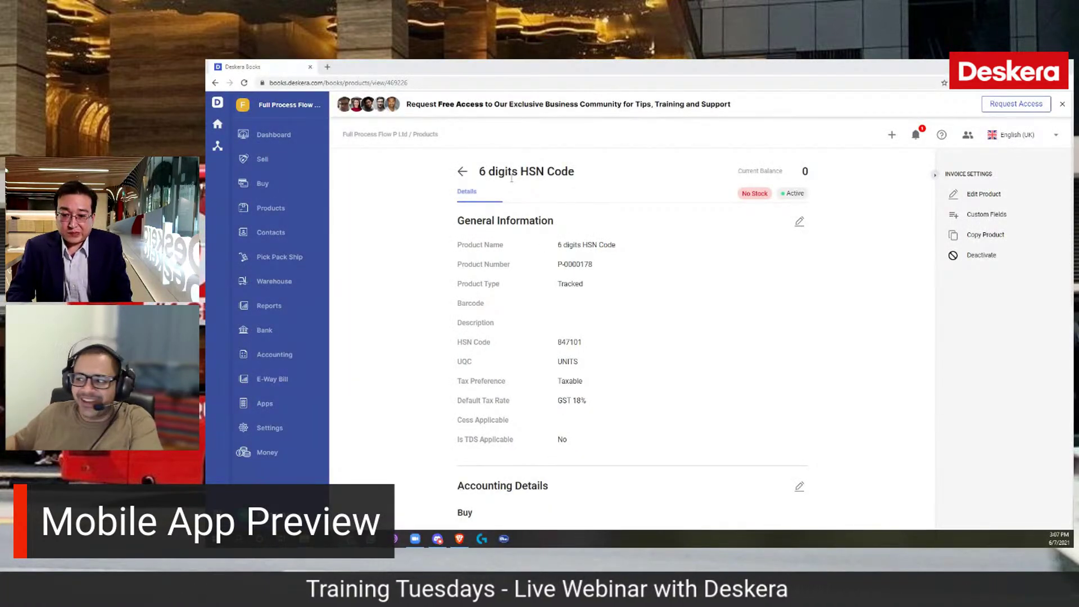
# Step: Check the HSN code 847101, go back to Products and begin a new product
pyautogui.doubleClick(579, 342)
pyautogui.click(539, 350)
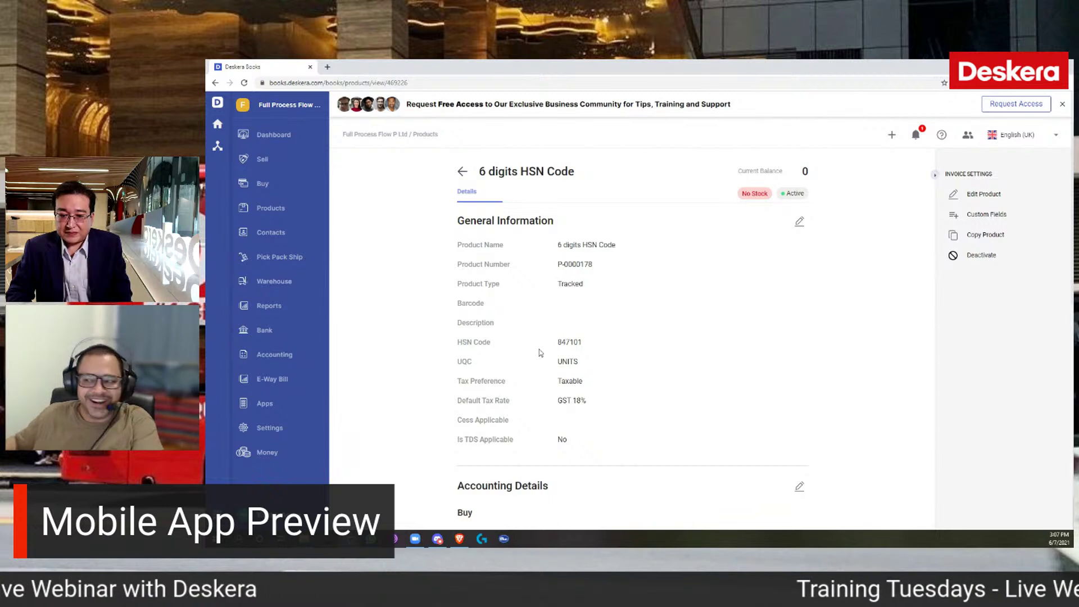
pyautogui.click(462, 172)
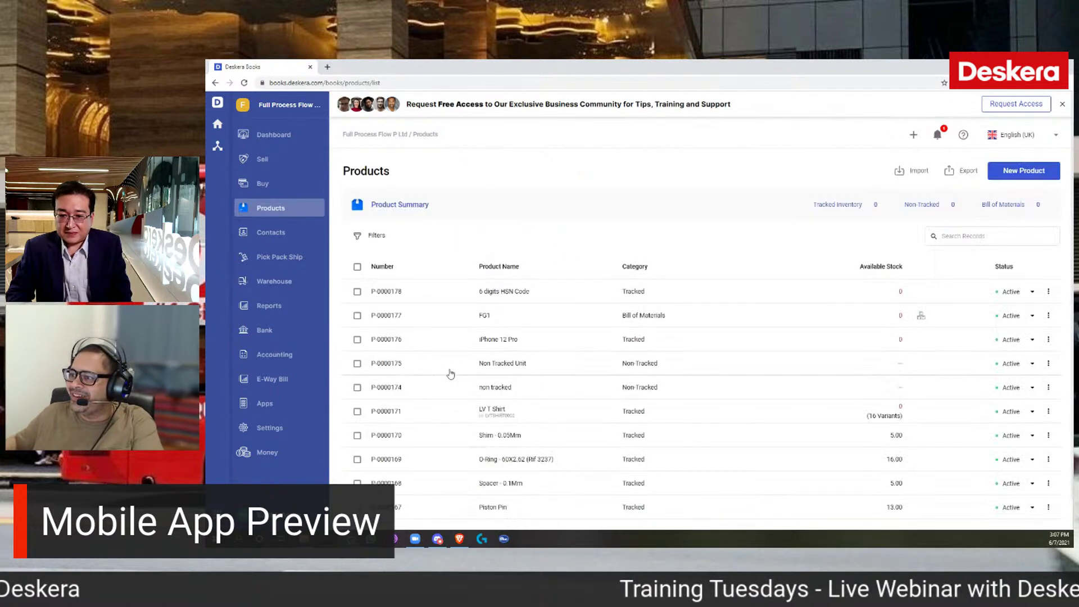
pyautogui.click(1023, 173)
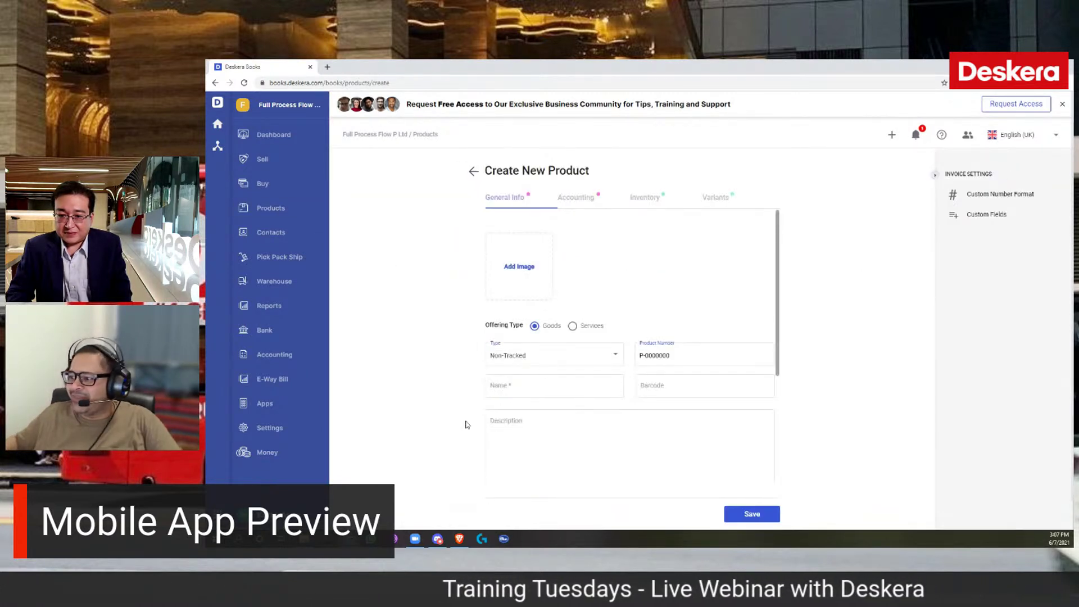
# Step: Make the new product a Tracked item named 'Product'
pyautogui.click(542, 364)
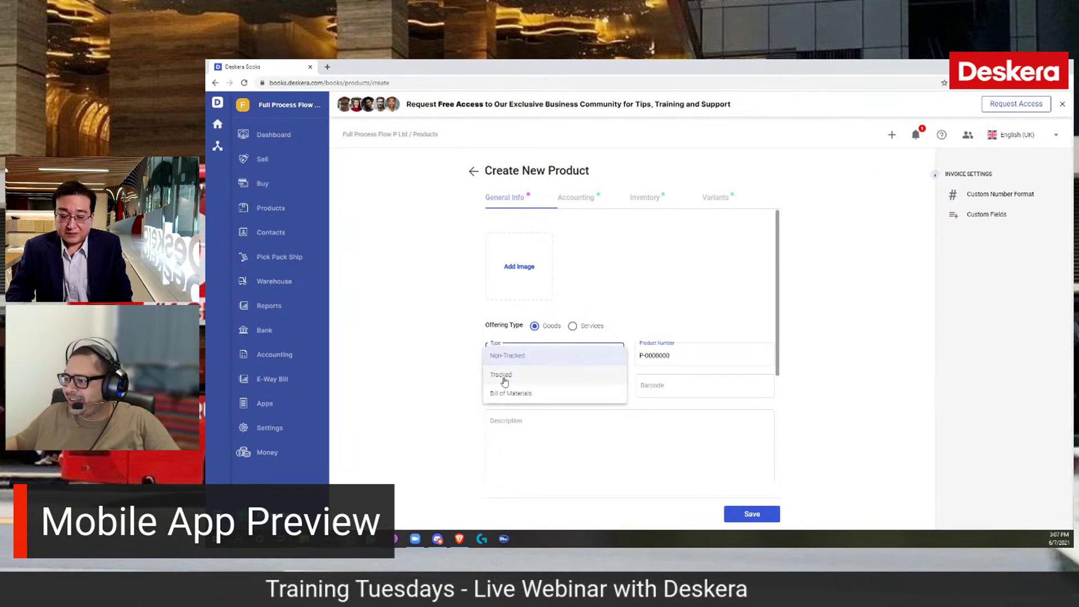
pyautogui.click(517, 356)
pyautogui.click(529, 388)
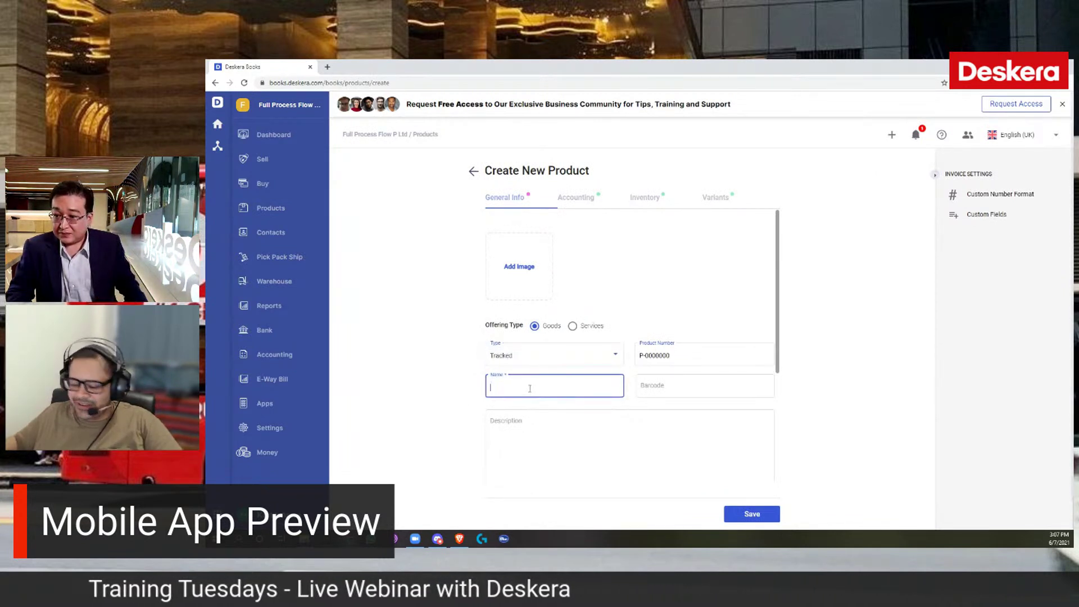
pyautogui.write('Product')
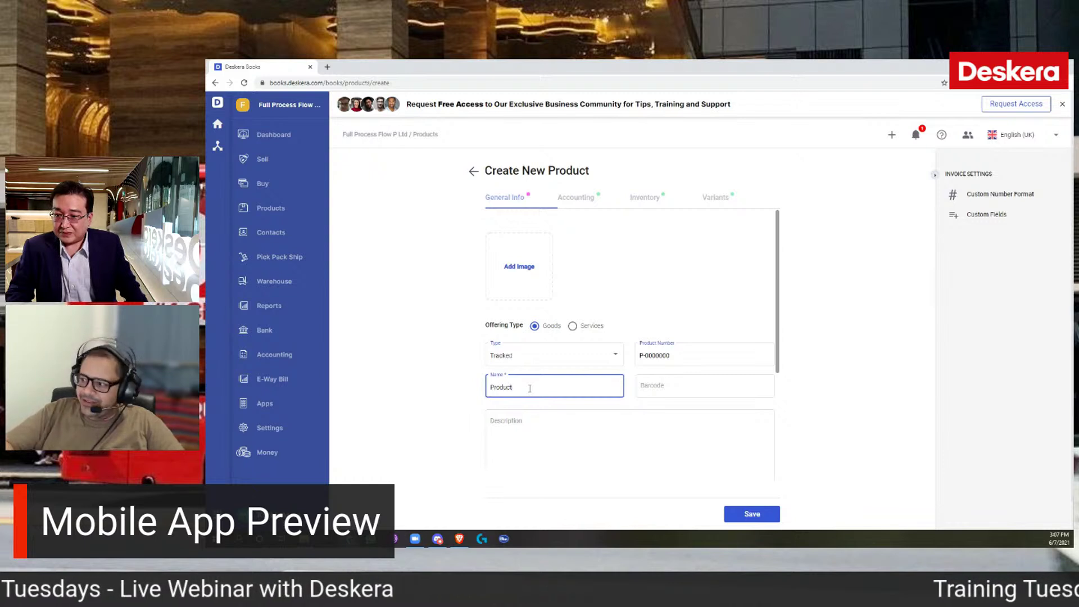
# Step: Set the product's unit of quantity (UQC) to 'pieces'
pyautogui.scroll(-1, 564, 435)
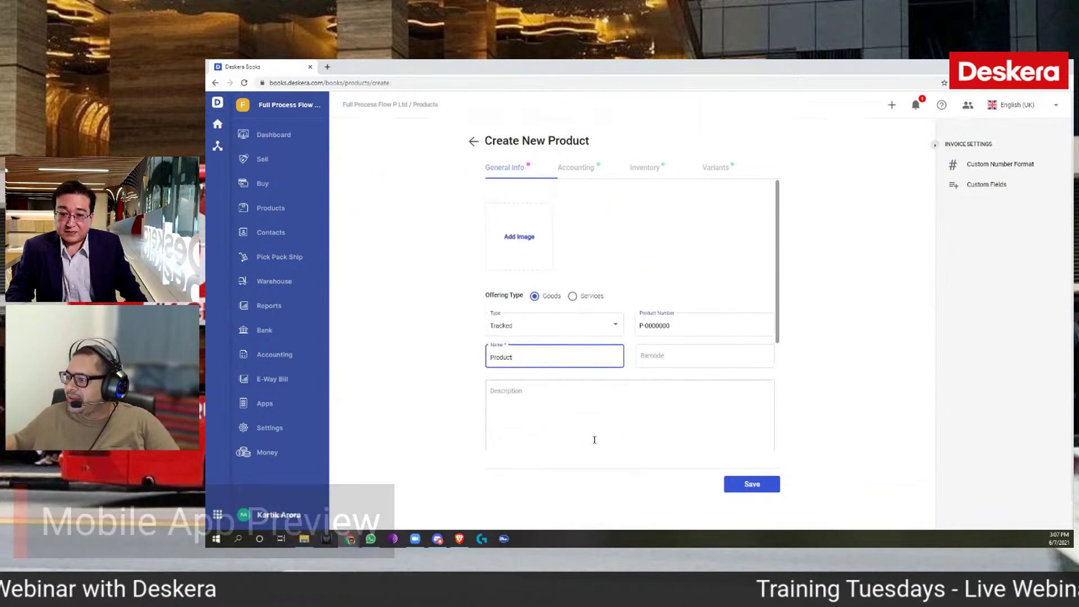
pyautogui.scroll(-3, 585, 403)
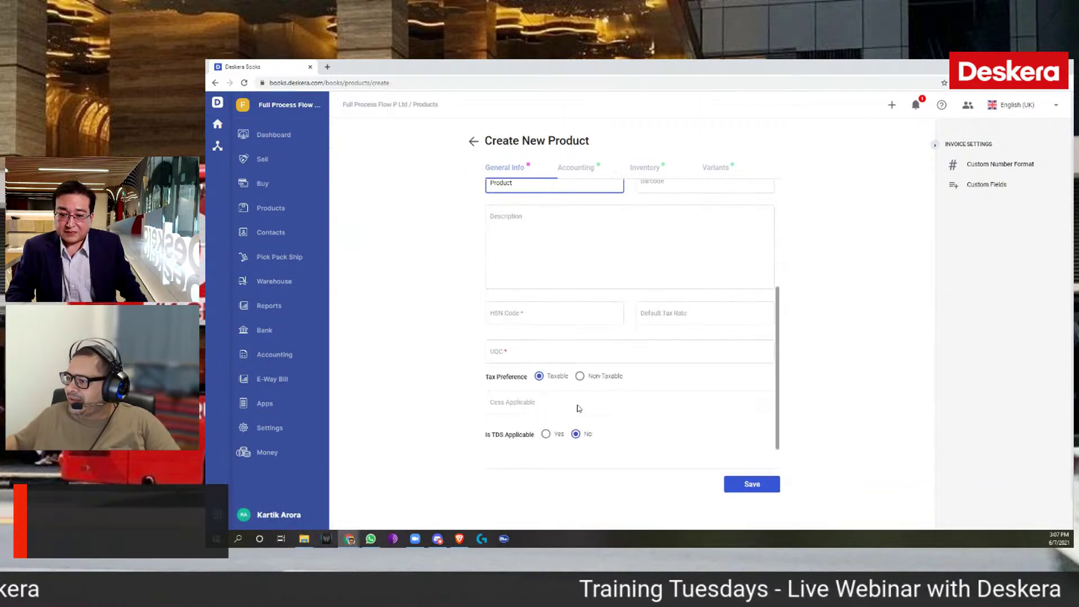
pyautogui.click(516, 354)
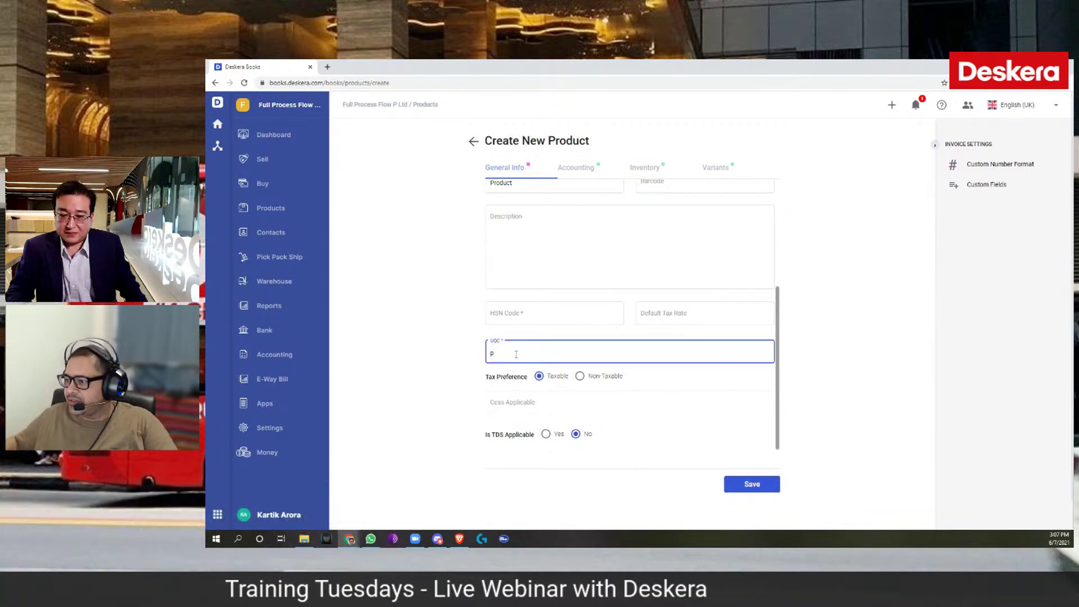
pyautogui.write('pis')
pyautogui.press('BackSpace')
pyautogui.write('eces')
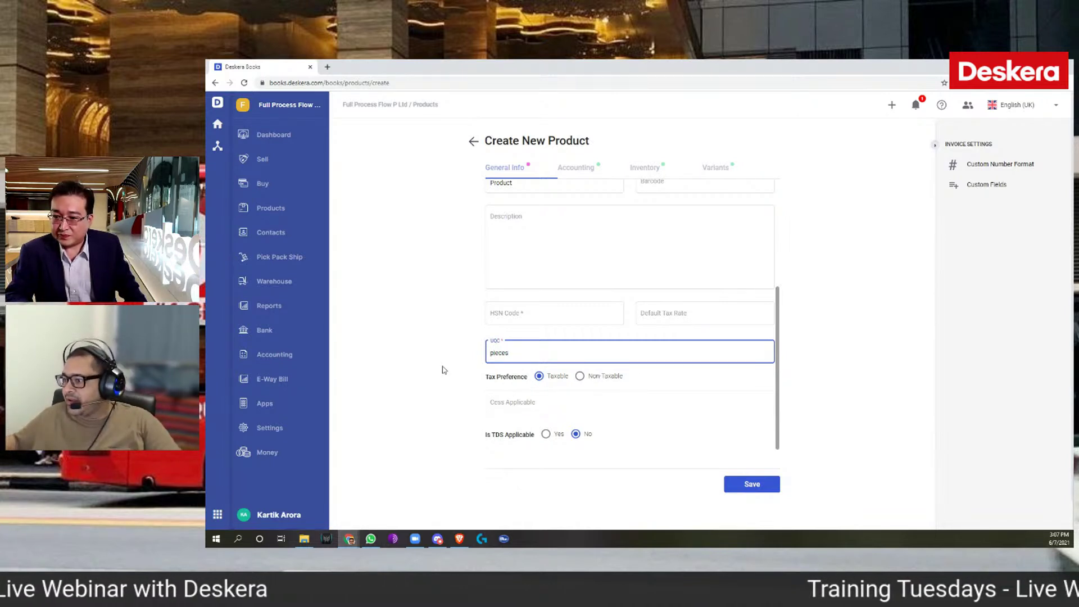
# Step: Assign HSN code 847101 to the product, then go back to the Products list
pyautogui.click(521, 313)
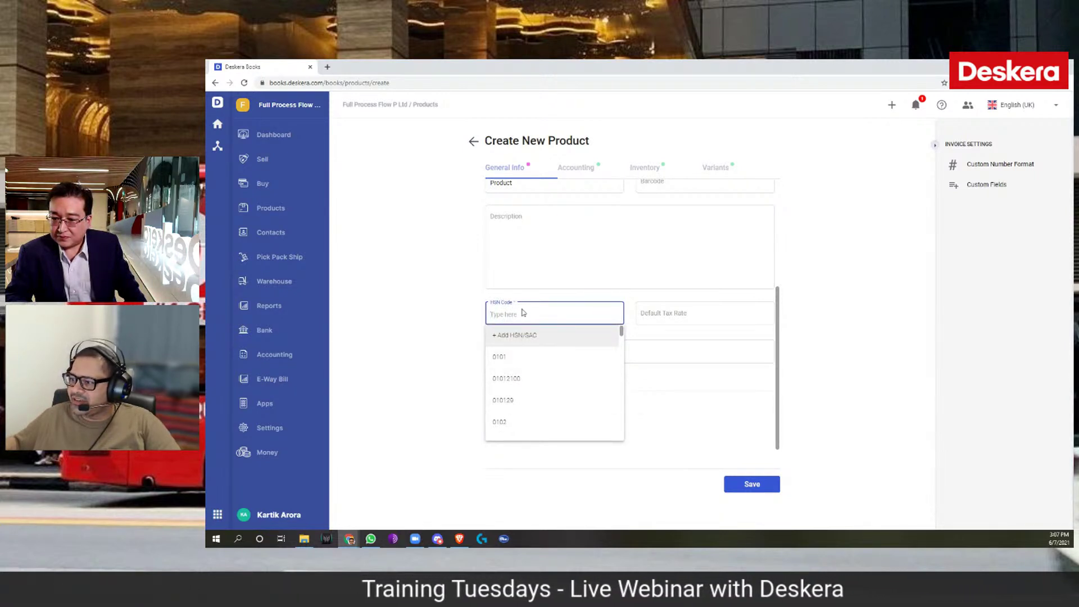
pyautogui.write('84710')
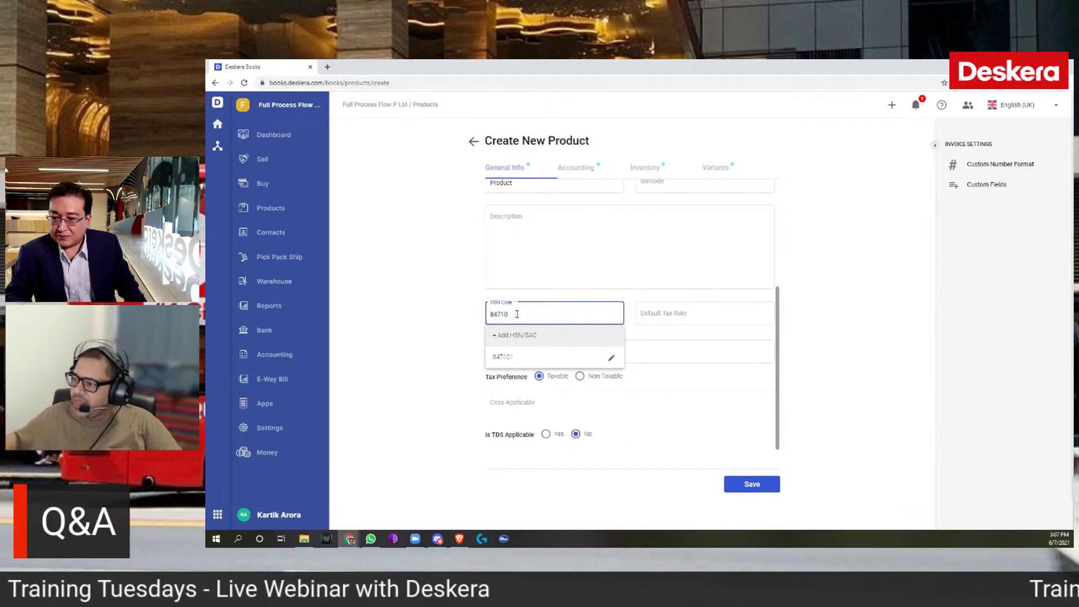
pyautogui.click(508, 364)
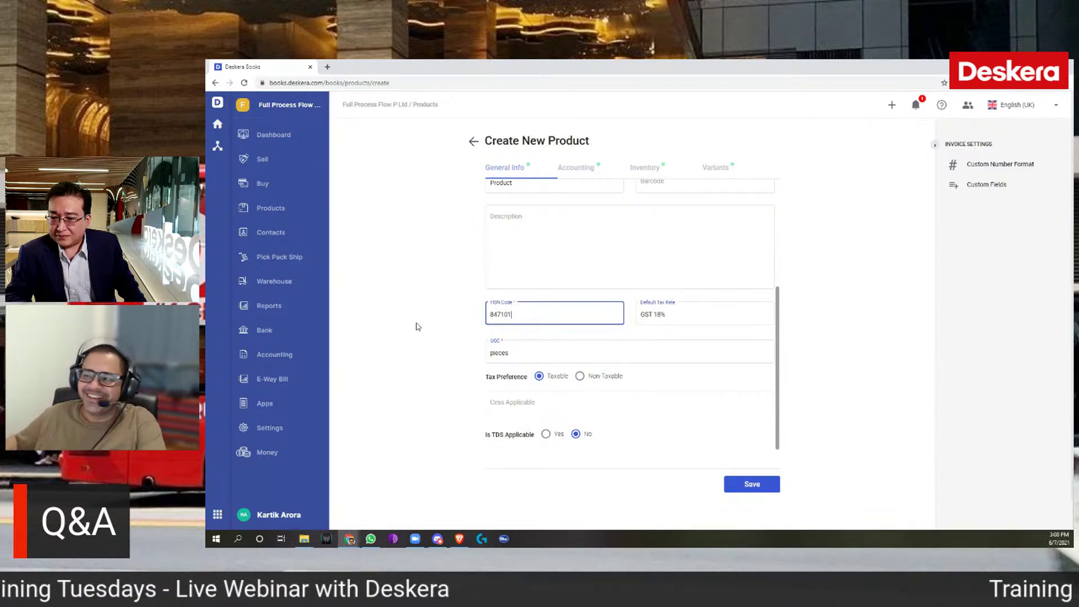
pyautogui.click(472, 172)
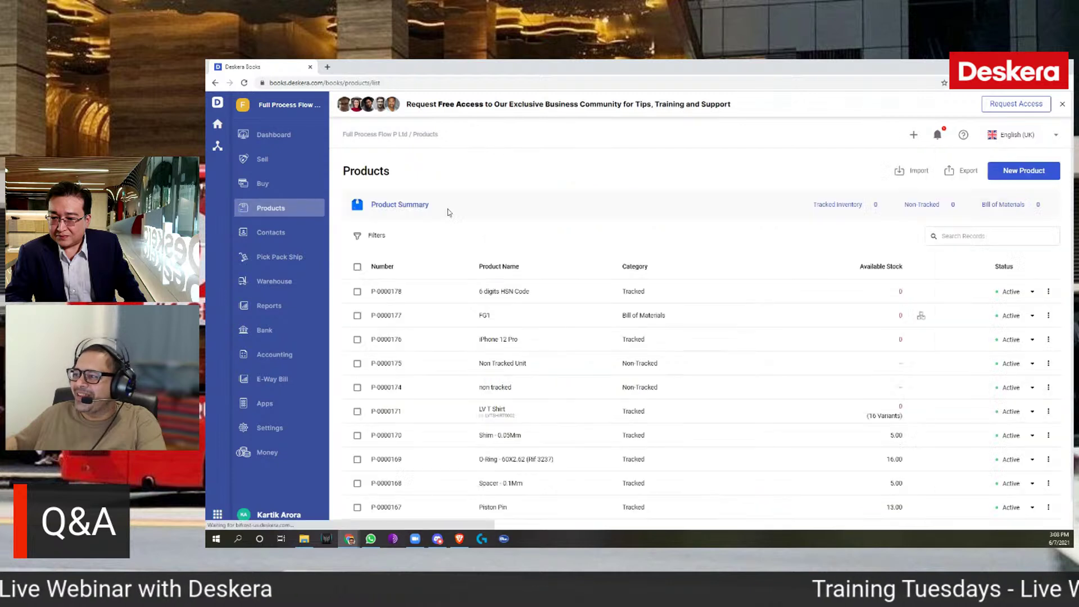